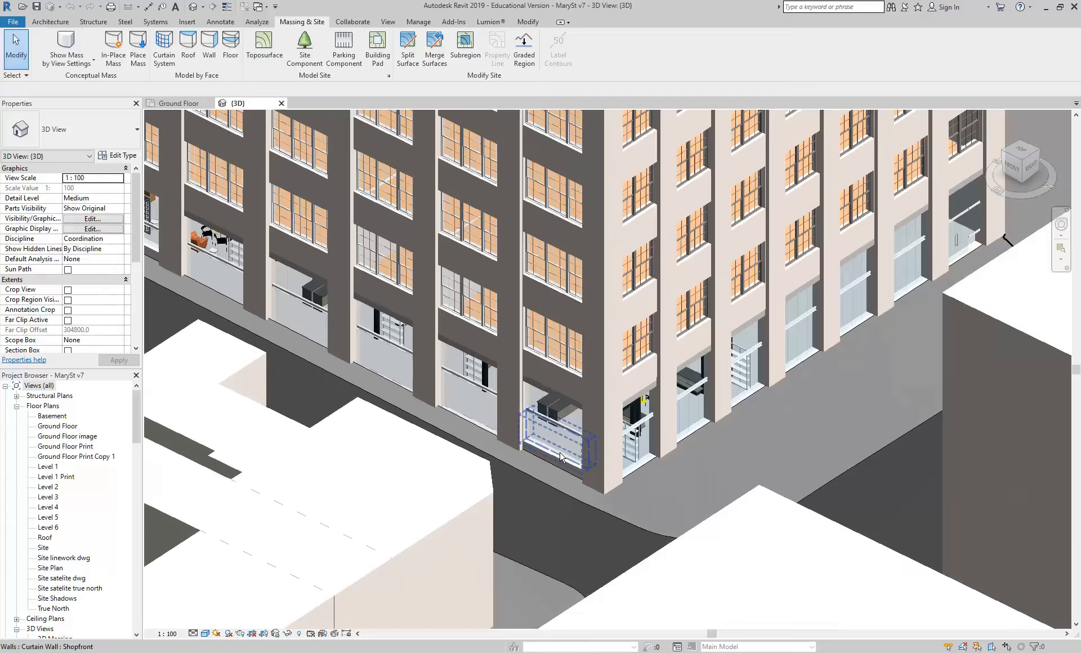
Switch from the 3D view to the Ground Floor plan of the building
middle_click_drag(560, 457, 645, 583)
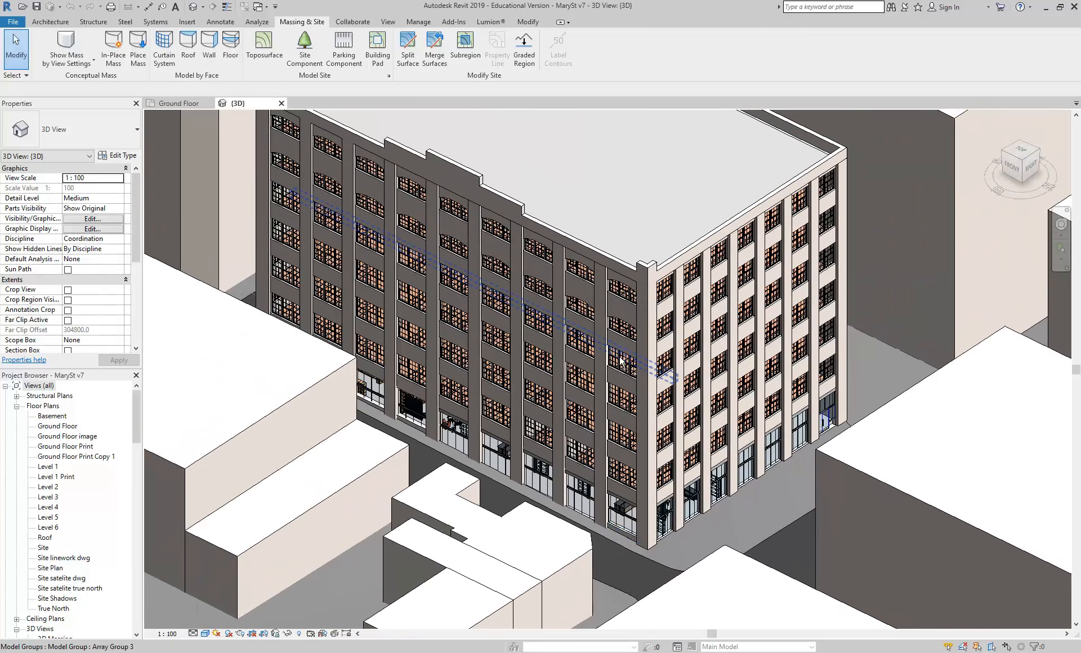
double_click(56, 427)
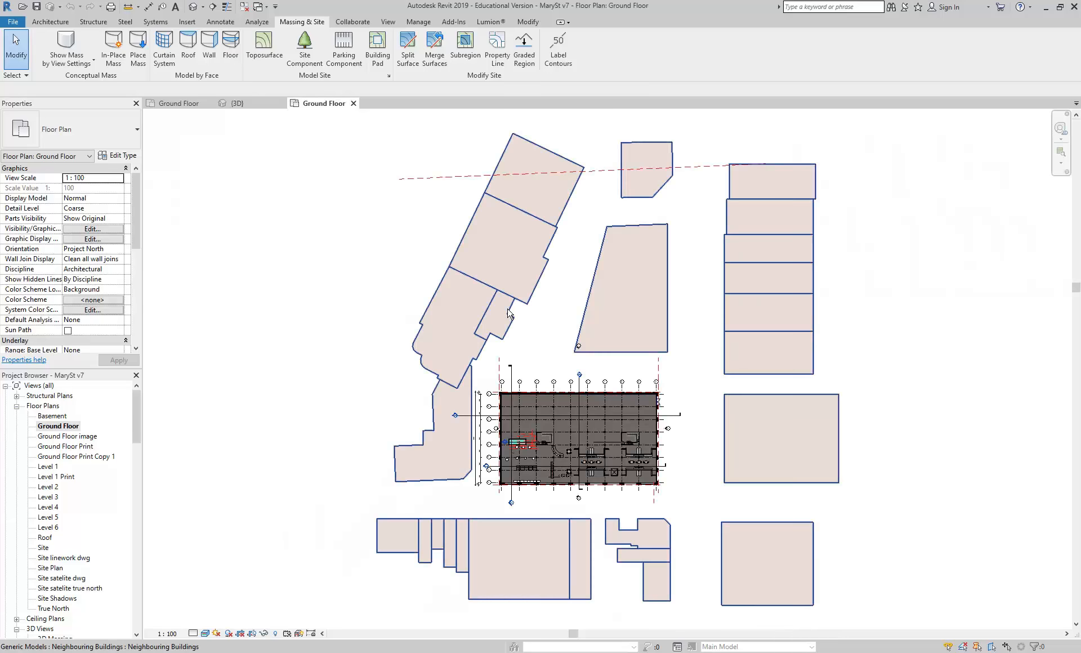
scroll(521, 447, "up", 6)
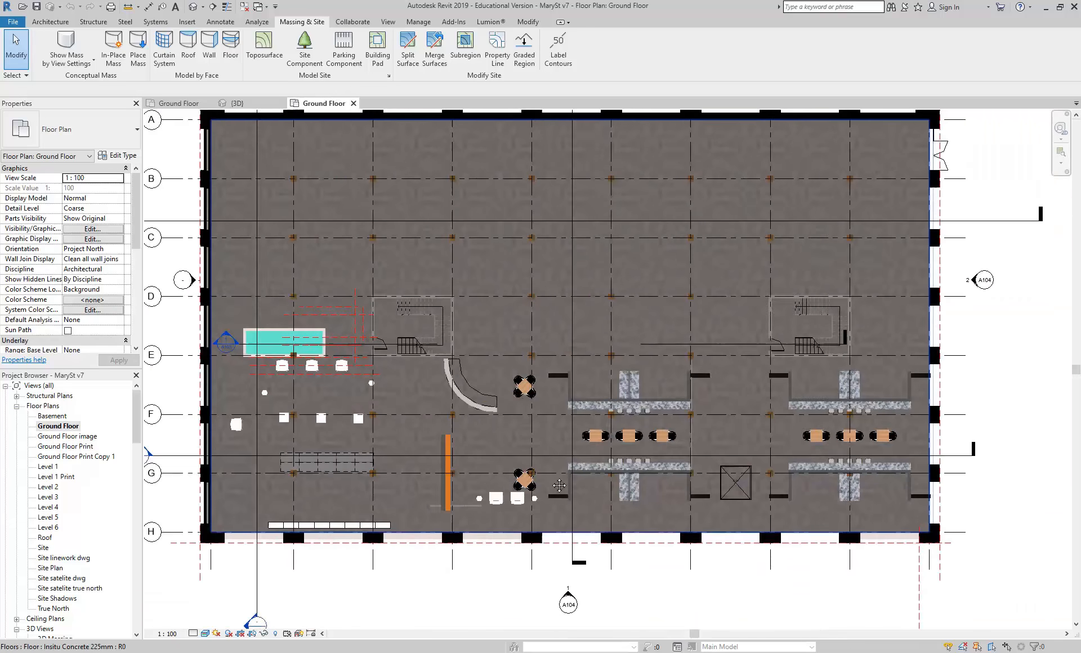
middle_click_drag(381, 429, 442, 432)
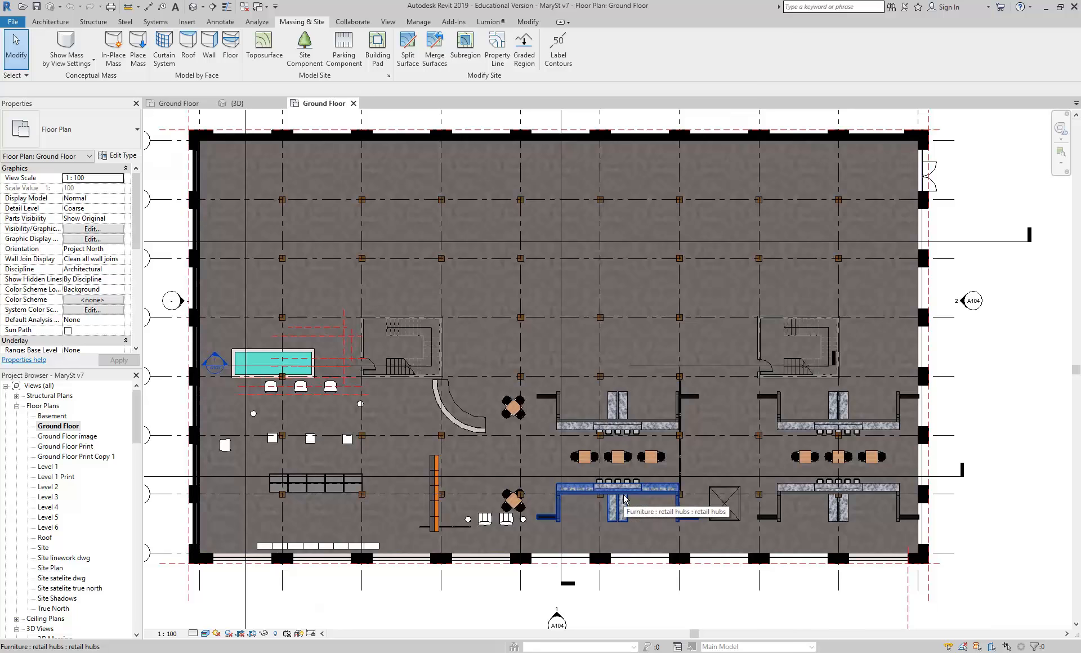
left_click(623, 498)
right_click(617, 528)
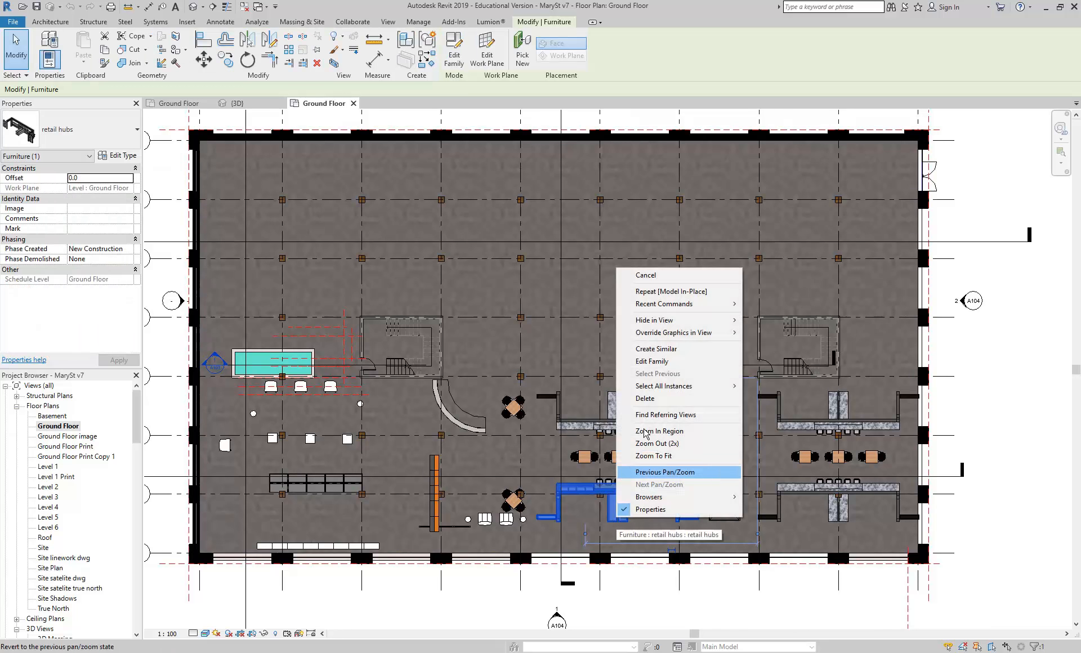
key("Escape")
key("Escape")
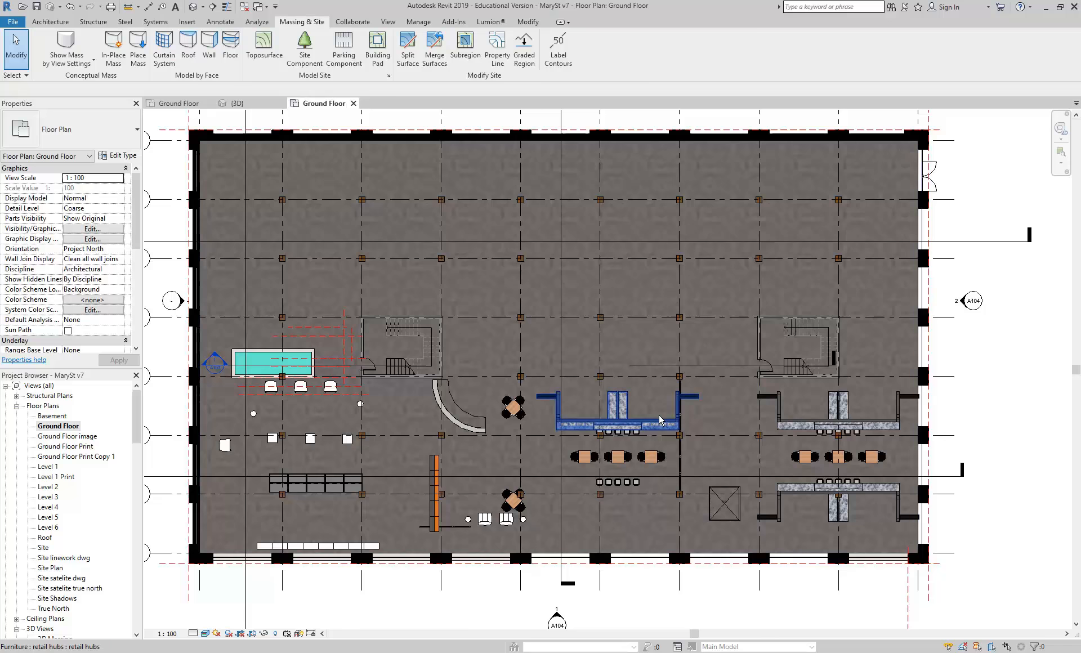
Delete the ground-floor furniture, entourage and casework below grid C, filtering an area selection of the plan to only those three categories
scroll(587, 474, "down", 3)
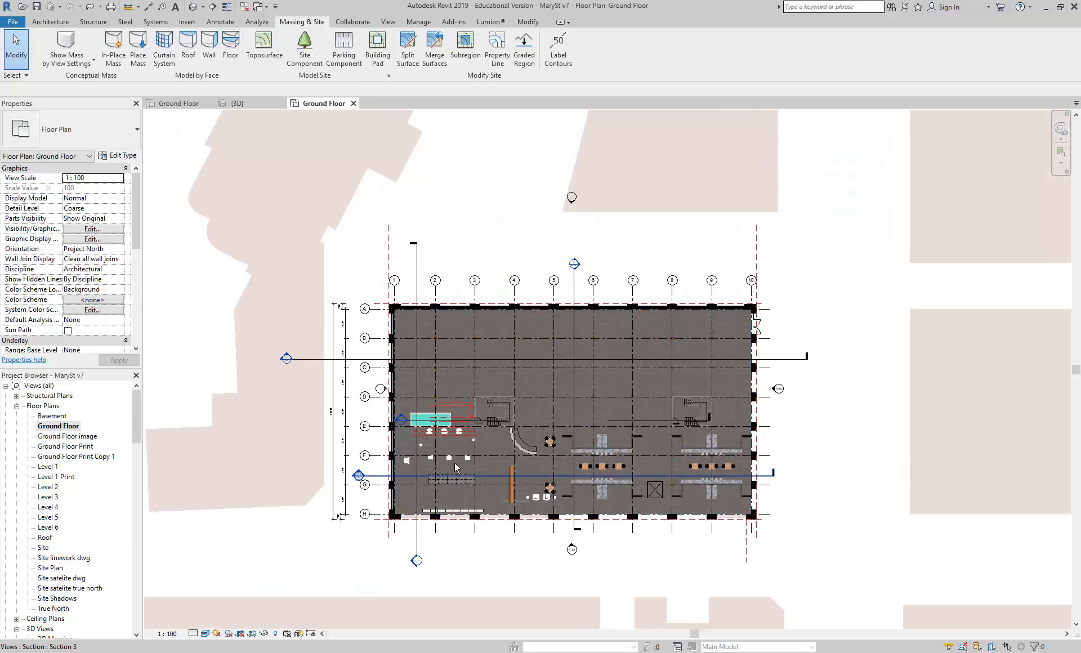
left_click_drag(307, 565, 862, 343)
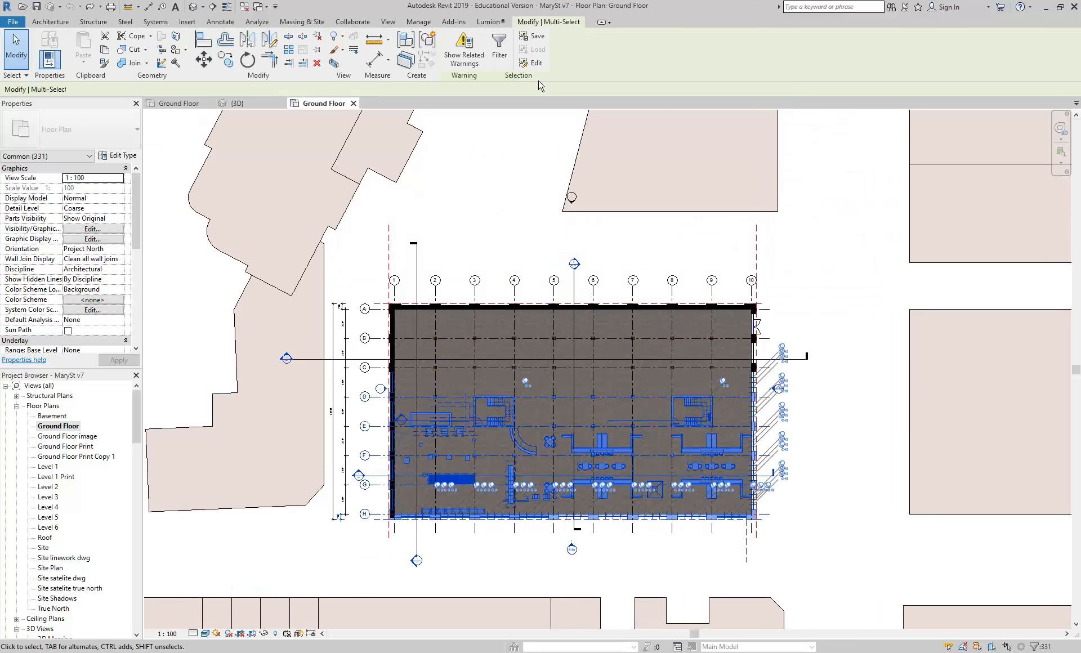
left_click(499, 45)
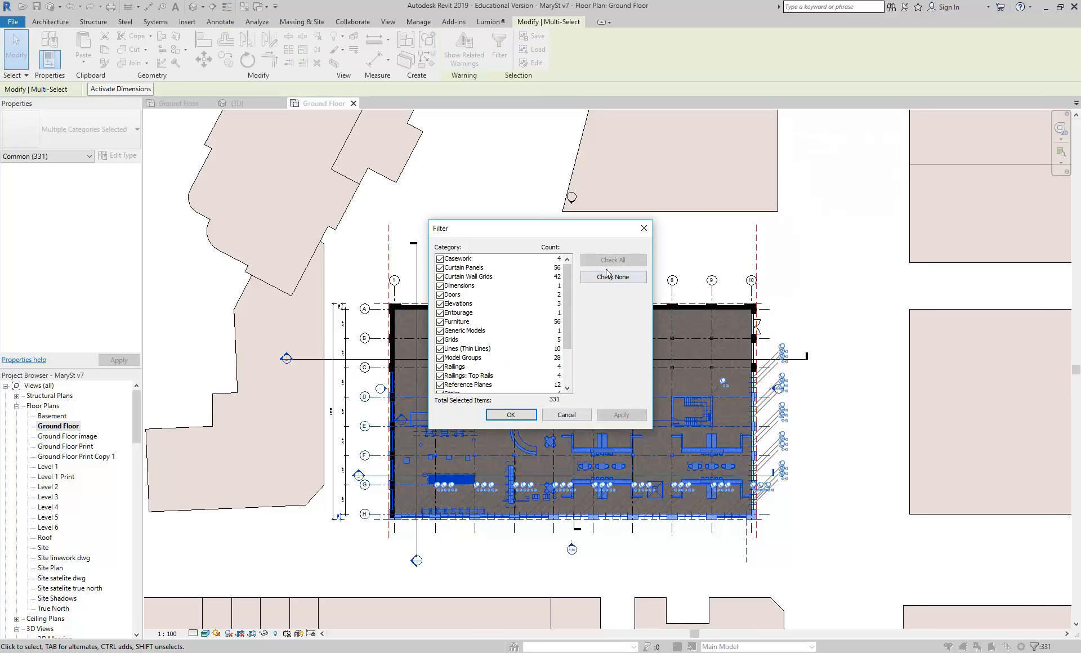
left_click(613, 277)
left_click(441, 321)
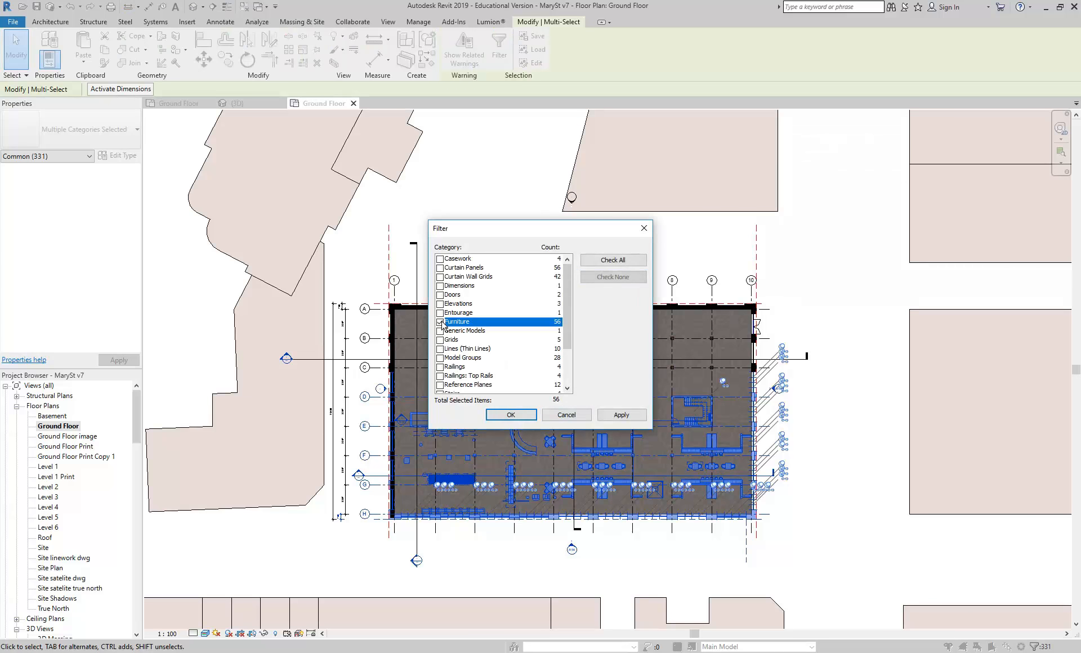
left_click(440, 312)
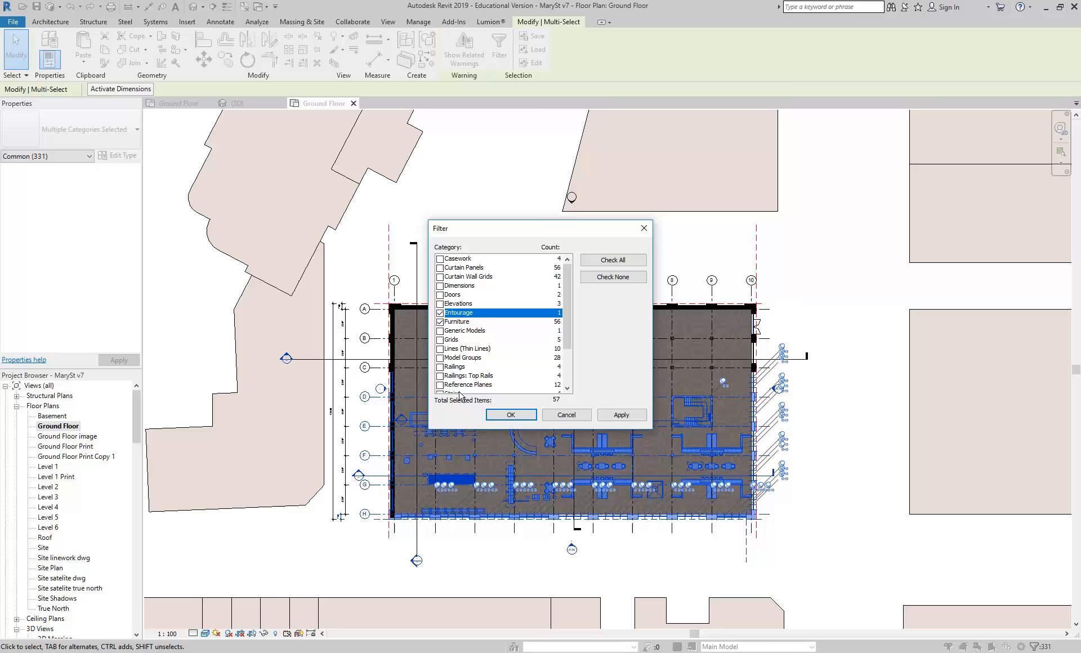
left_click(440, 259)
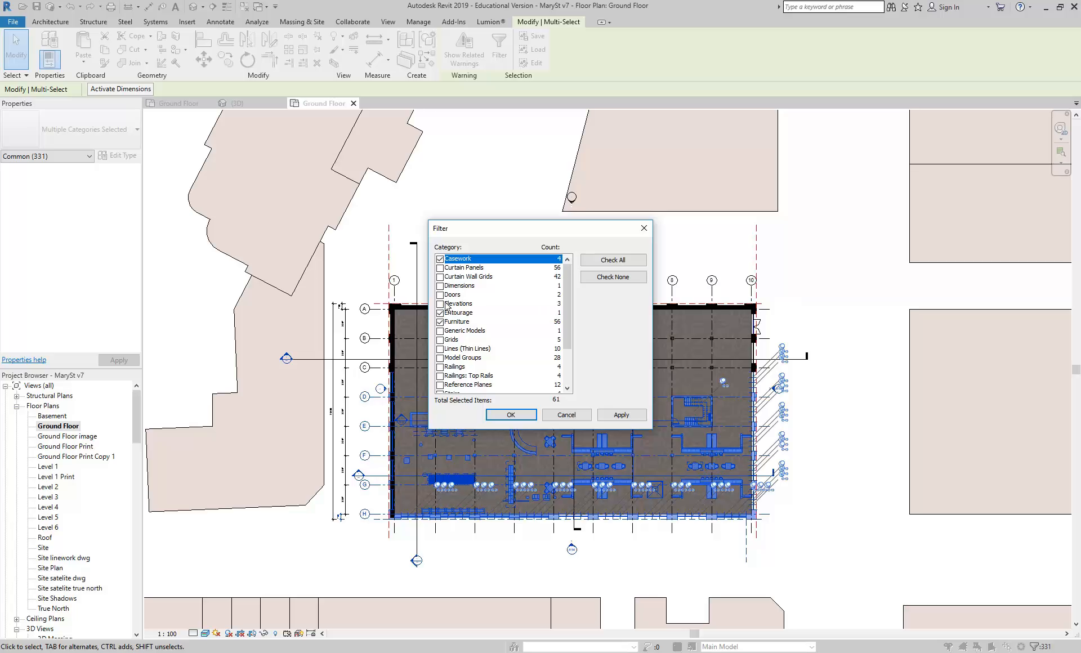
scroll(442, 313, "down", 2)
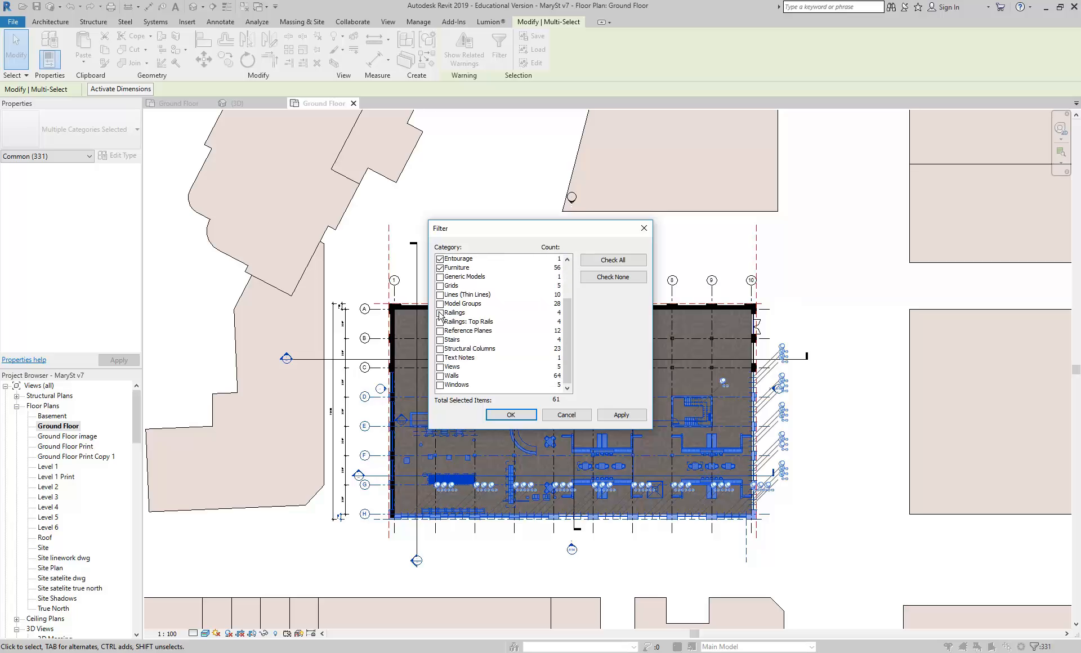
left_click(510, 415)
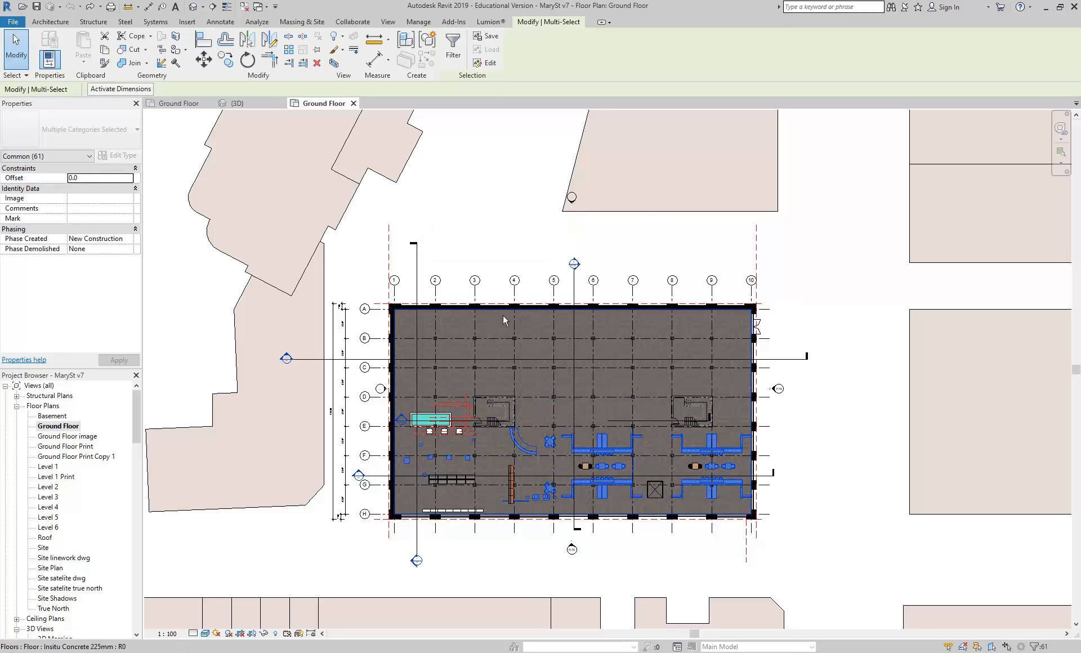
key("Escape")
scroll(455, 515, "up", 4)
scroll(455, 514, "up", 3)
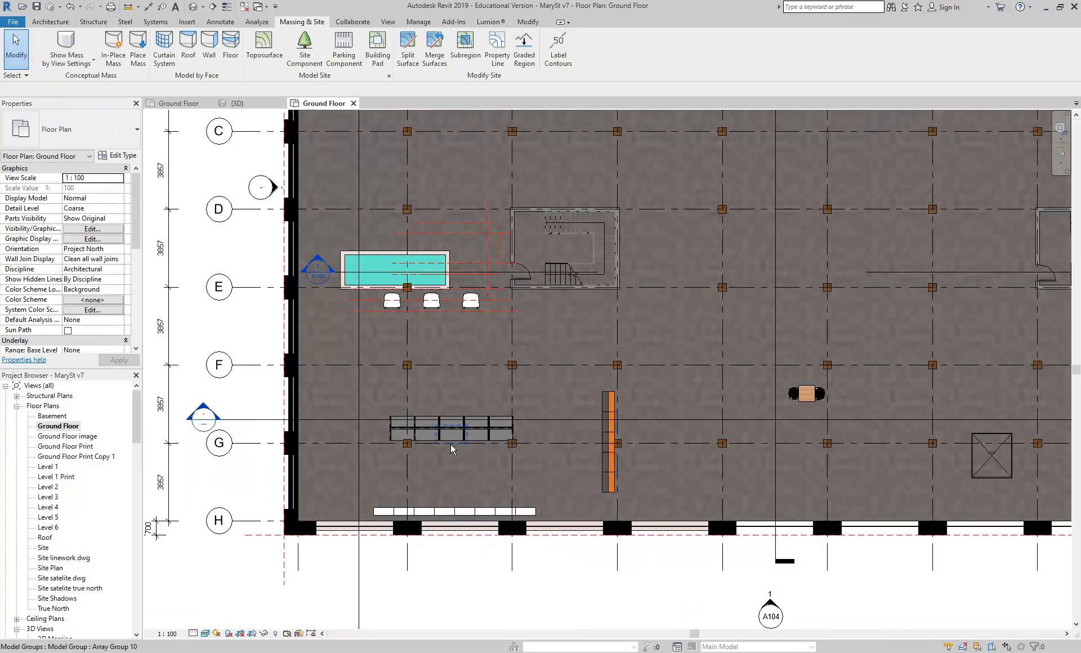
left_click(601, 473)
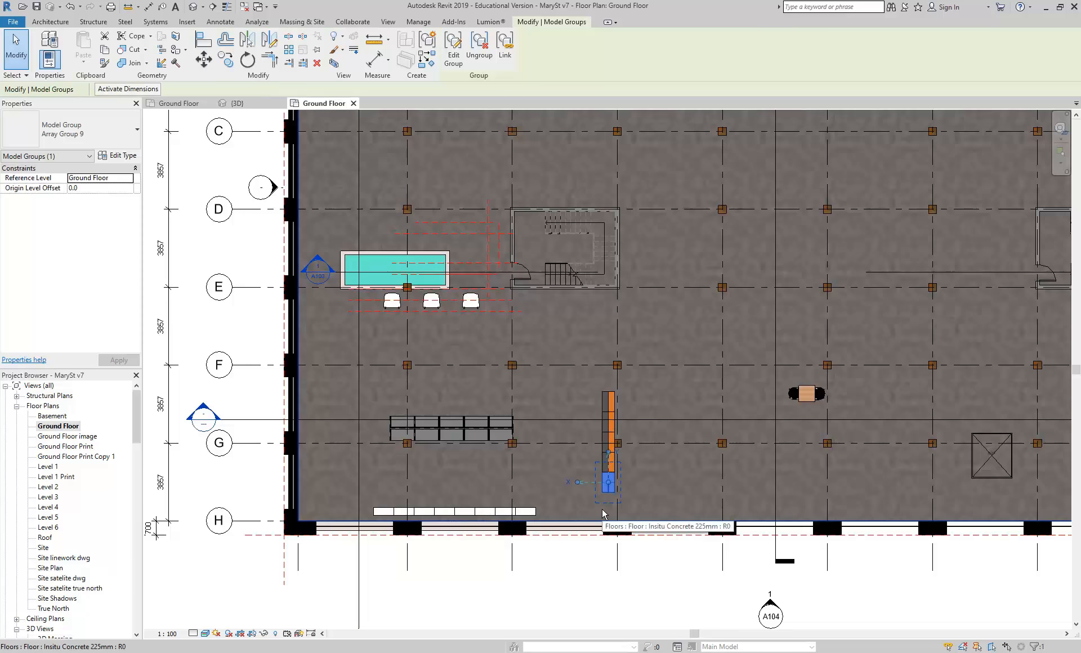
scroll(602, 509, "up", 3)
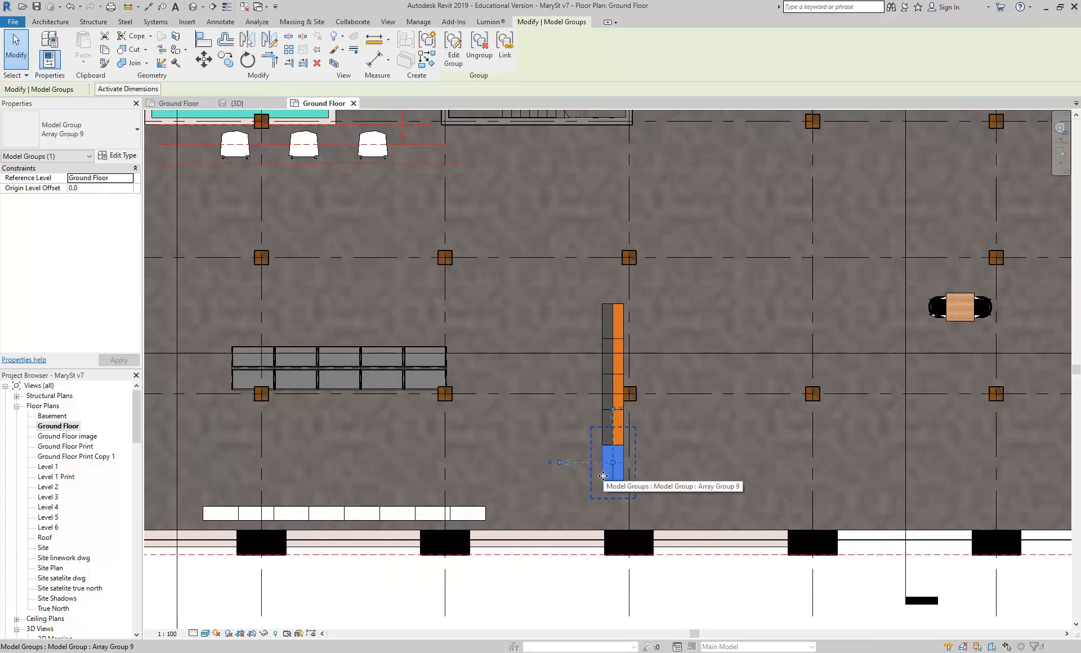
scroll(603, 476, "down", 5)
key("Escape")
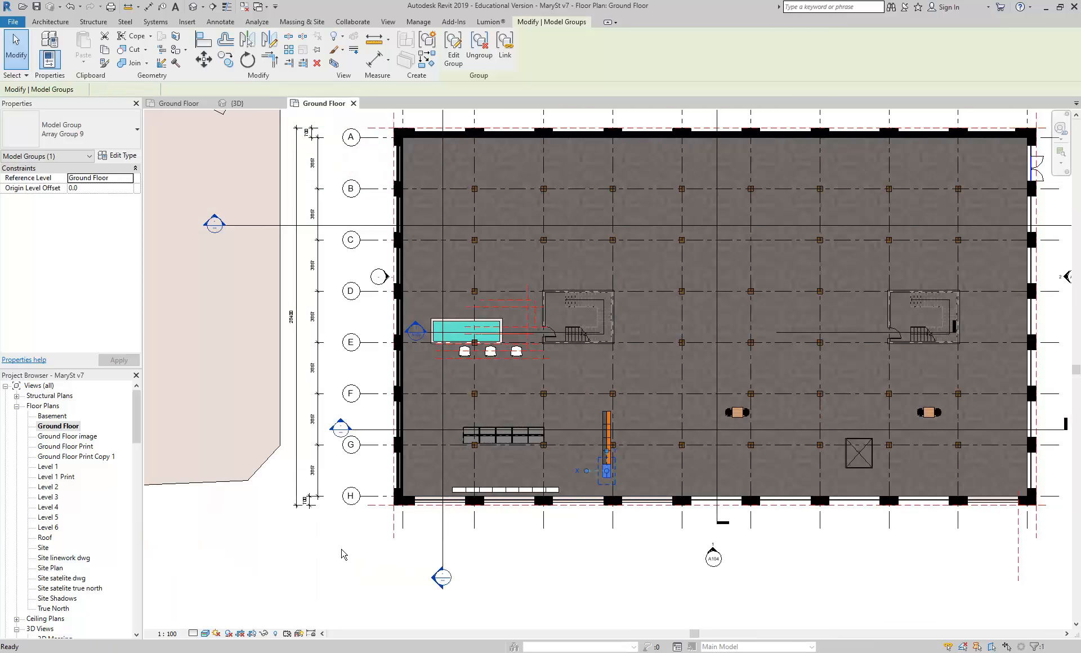
Delete the shelving and display arrays around grids G and H, filtering an area selection to Model Groups only
left_click_drag(600, 417, 698, 362)
left_click(499, 49)
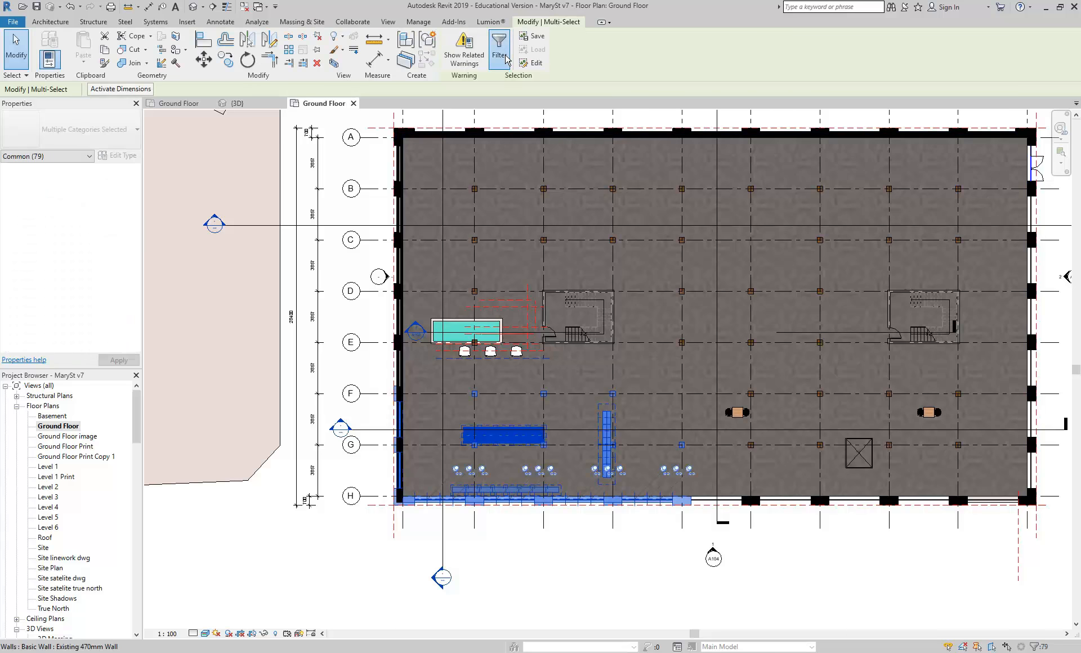
left_click(612, 276)
left_click(441, 277)
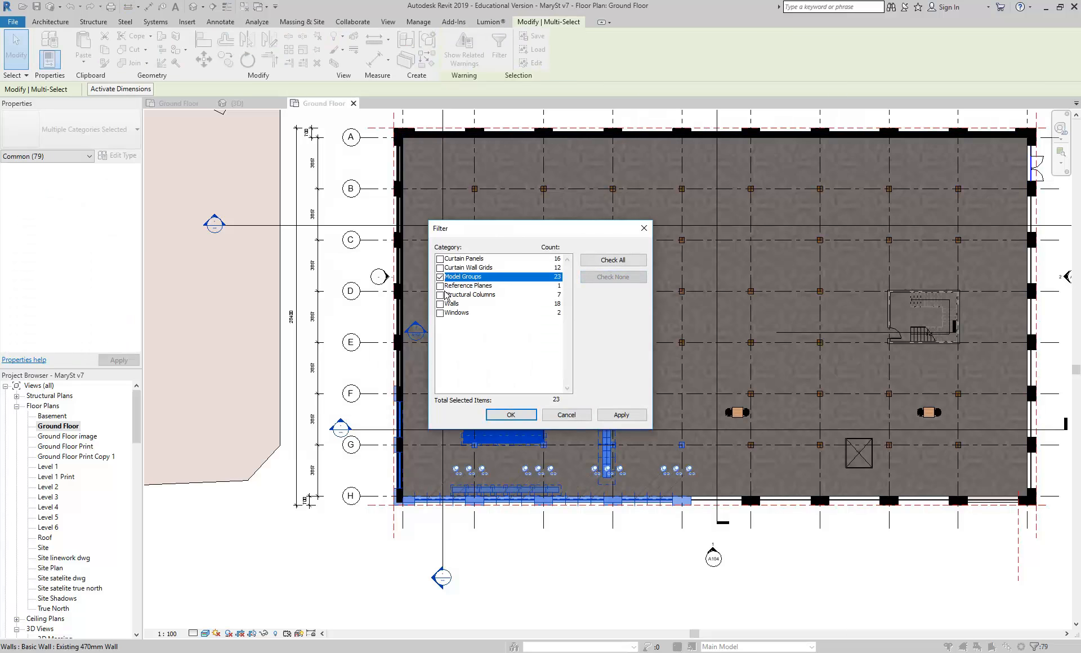
left_click(510, 415)
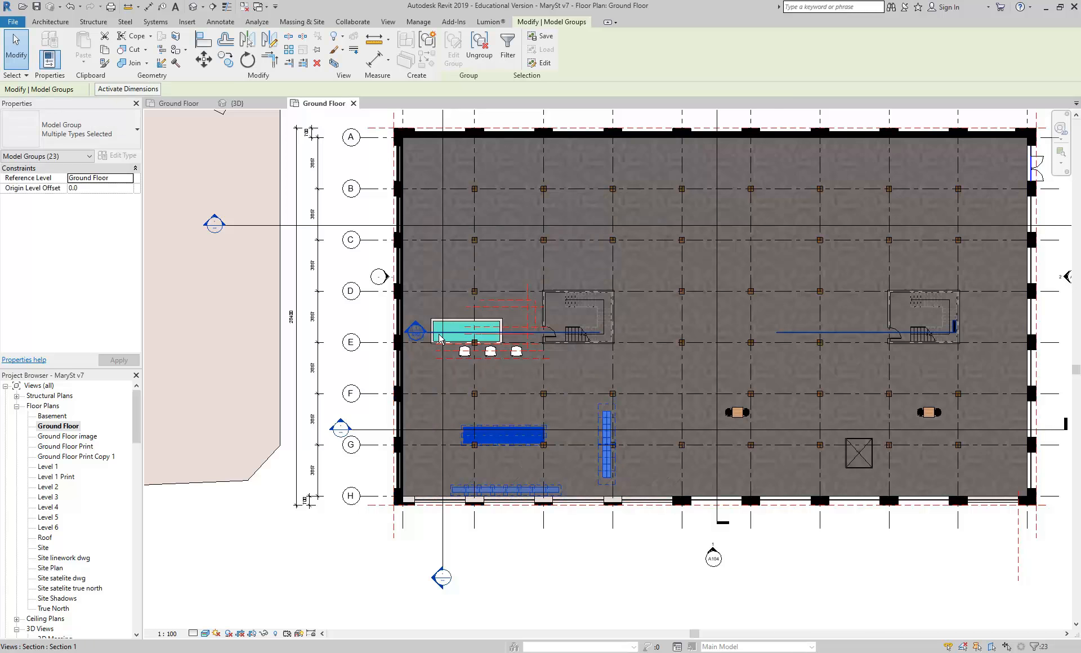
key("Escape")
Delete the three chairs beside the turquoise block near grid E, together with the block and the wall at its stair-side end
scroll(456, 353, "up", 5)
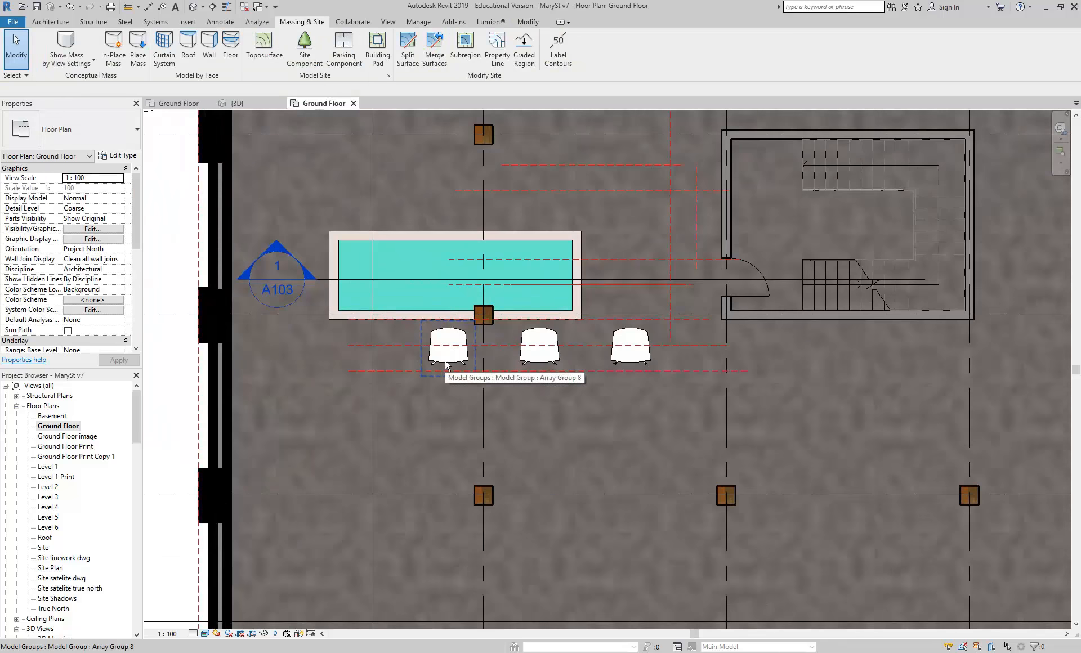
left_click(457, 353)
left_click(539, 348, "ctrl")
left_click(617, 363, "ctrl")
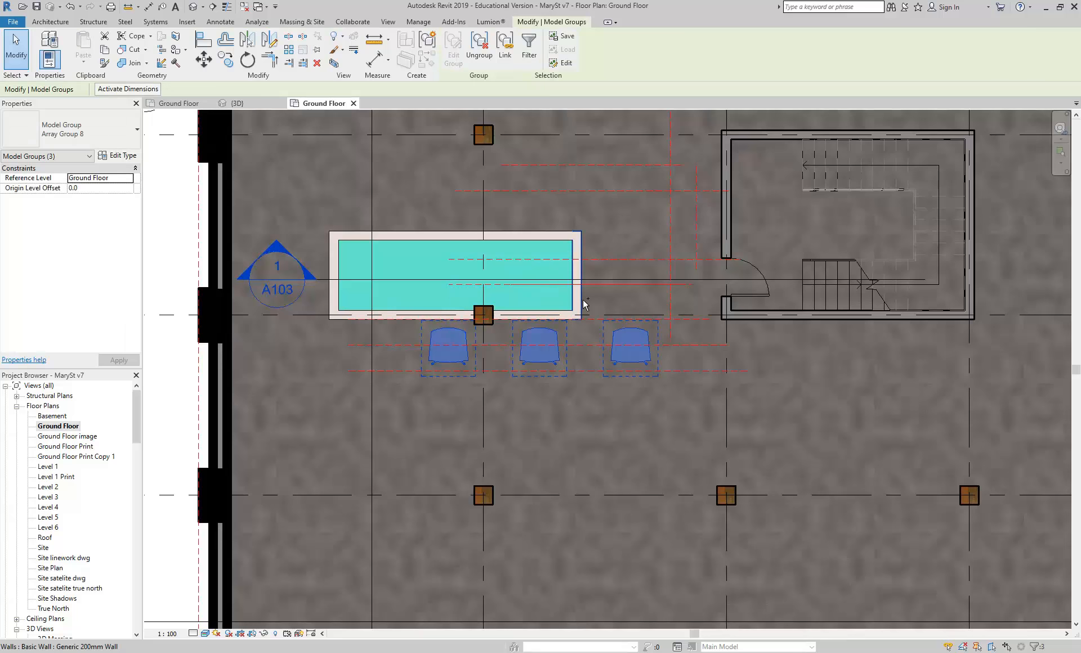
left_click(580, 304, "ctrl")
left_click(552, 304, "ctrl")
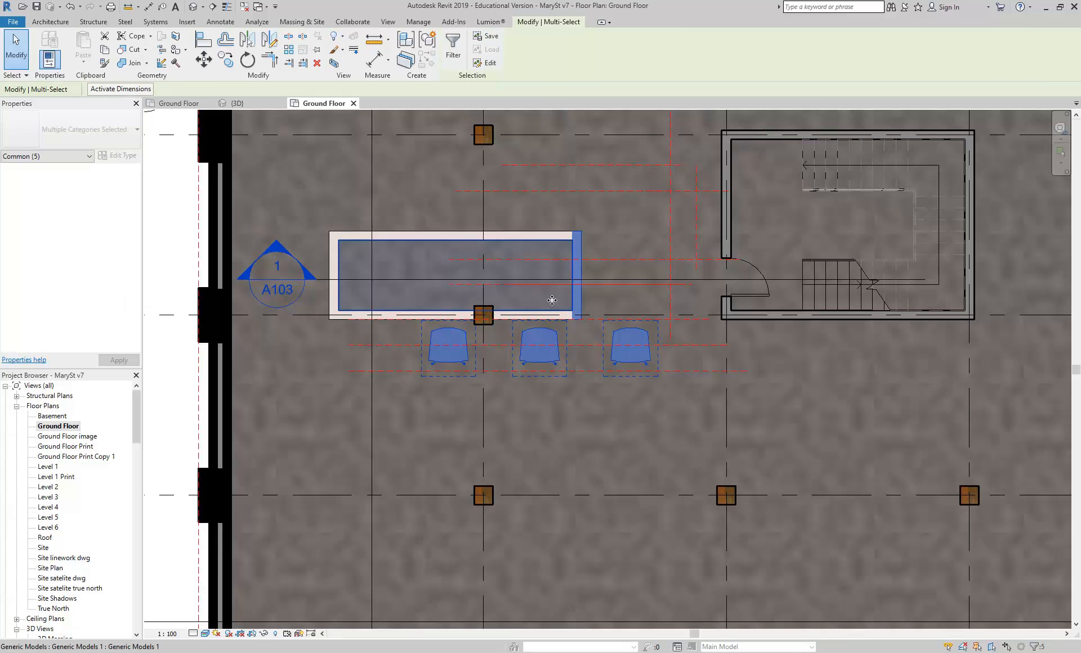
key("Delete")
Delete the three remaining walls of the rectangular enclosure around the former turquoise block at grid E
left_click(550, 317)
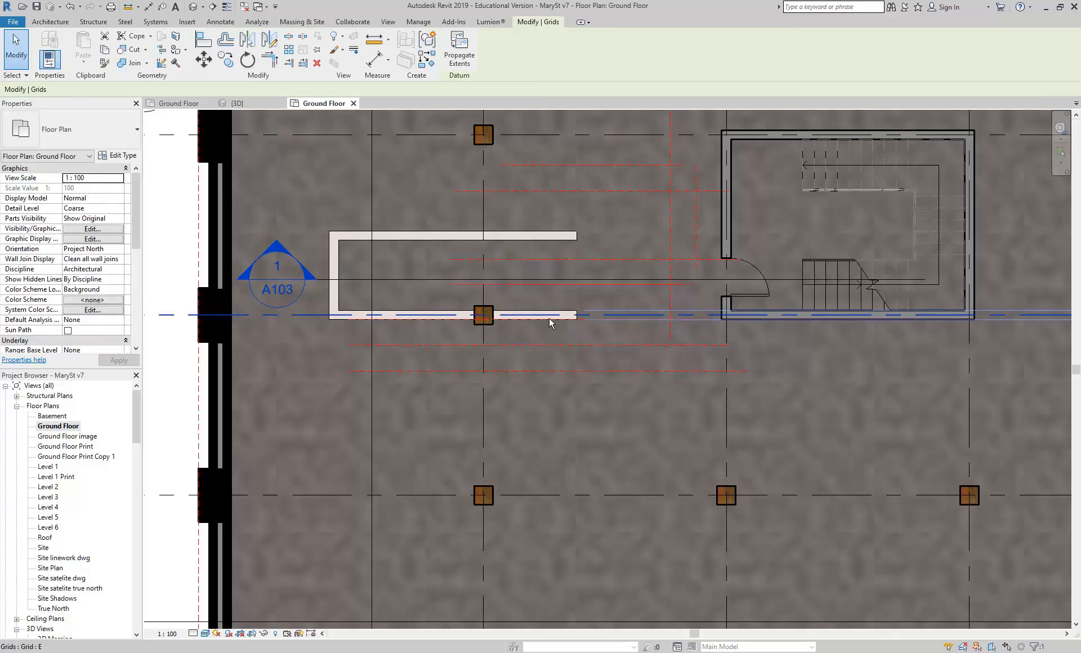
left_click(539, 241)
left_click(537, 235)
key("Delete")
left_click(521, 316)
key("Delete")
left_click(412, 317)
key("Delete")
left_click(334, 270)
key("Delete")
Change the plan's visual style to a plain line display without material fills
left_click(205, 634)
left_click(237, 575)
scroll(384, 396, "down", 6)
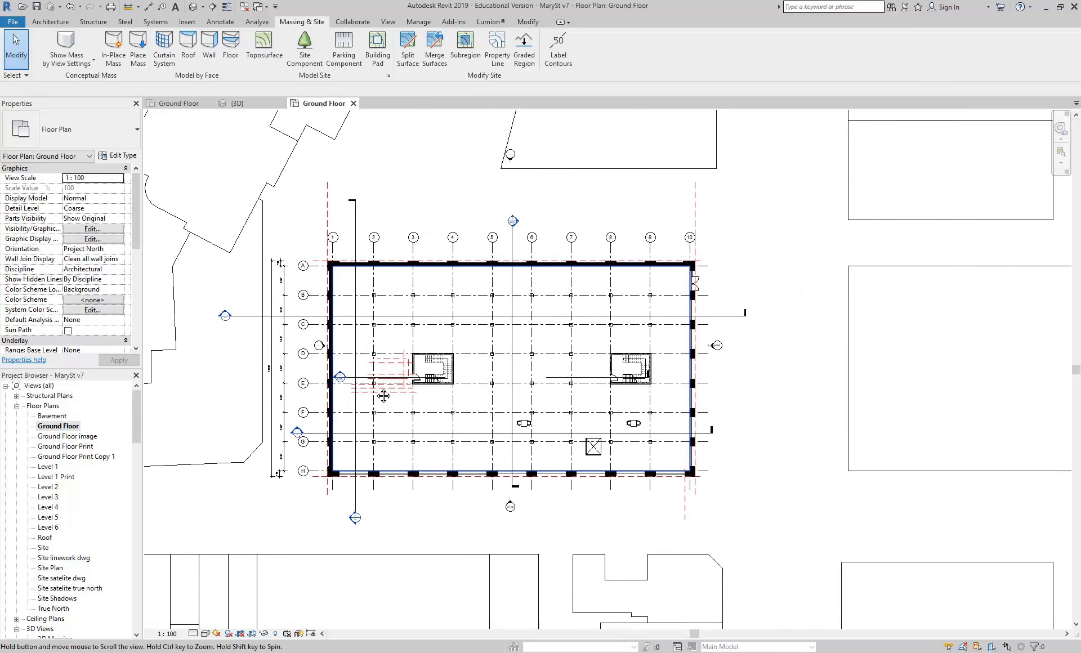
Delete the crossed square element and its label between grids 7 and 8 near grid G
scroll(599, 422, "up", 5)
left_click(593, 530)
key("Escape")
middle_click_drag(567, 517, 554, 505)
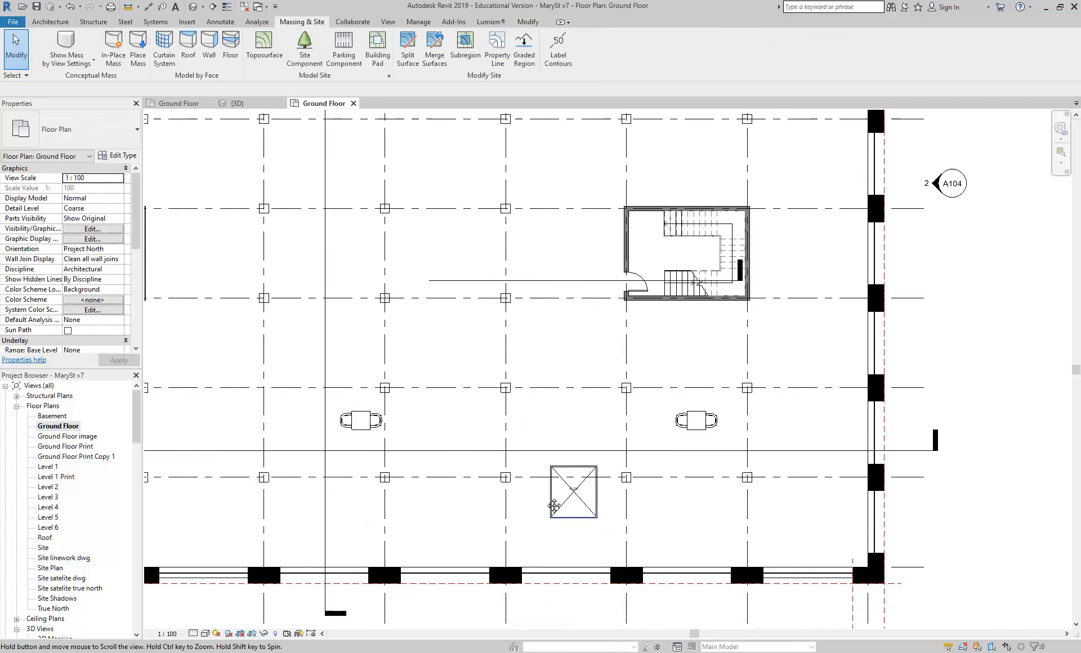
scroll(518, 510, "up", 1)
left_click(518, 510)
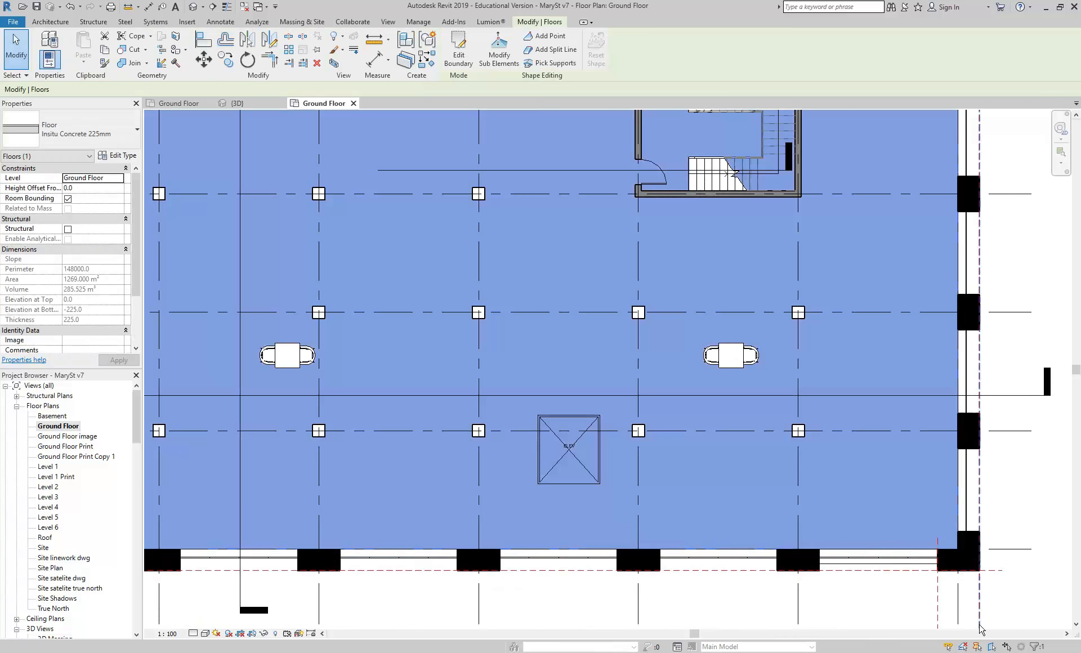
key("Escape")
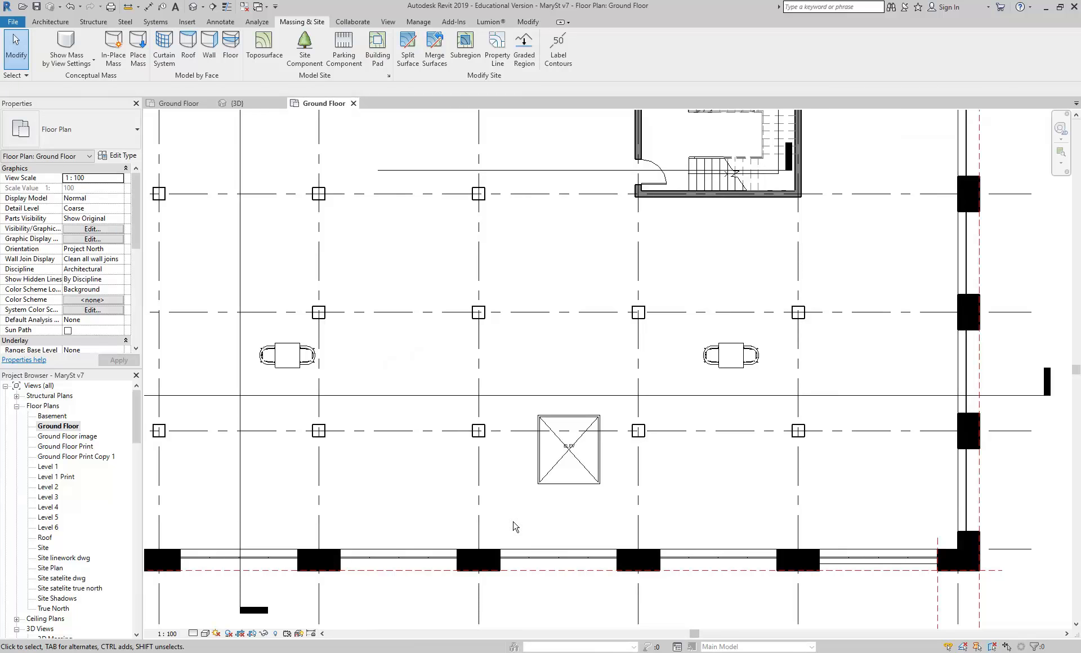
left_click_drag(506, 516, 611, 388)
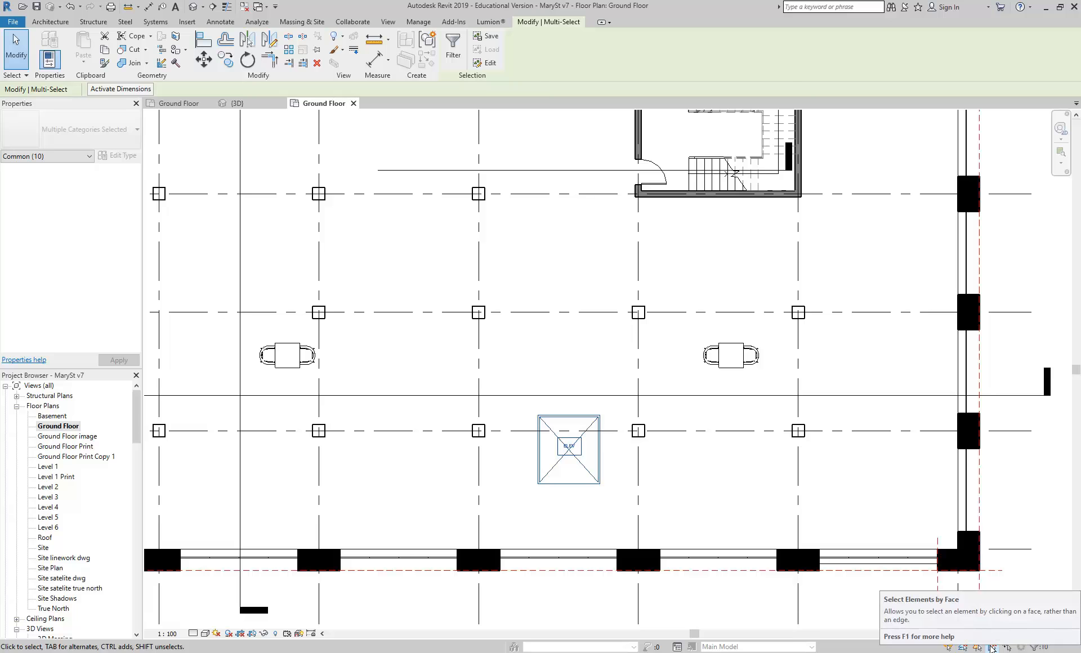
key("Delete")
Delete the two remaining table and chair groups between grids F and G
left_click(718, 366)
key("Delete")
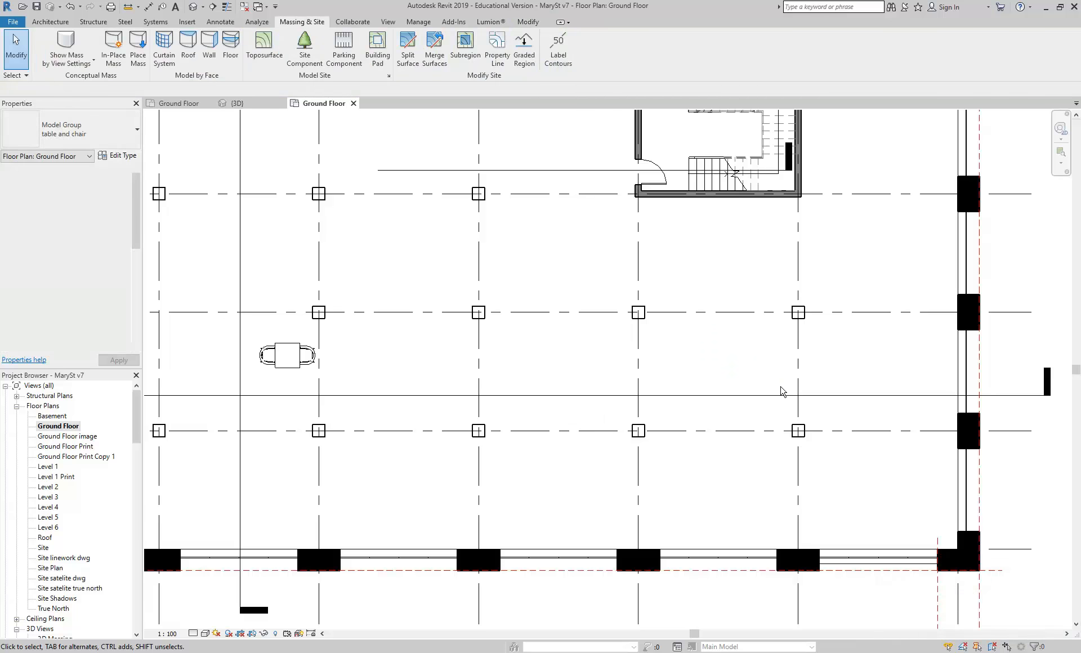
left_click_drag(211, 330, 377, 394)
key("Delete")
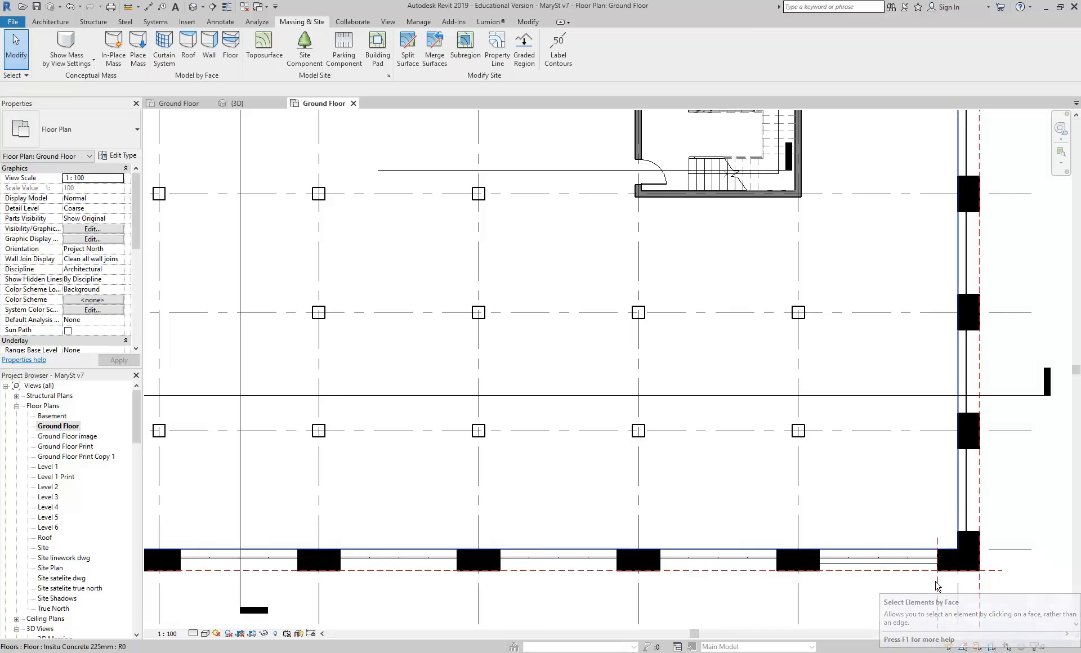
Turn off selecting elements by face and leave the concrete floor slab deselected
left_click(993, 648)
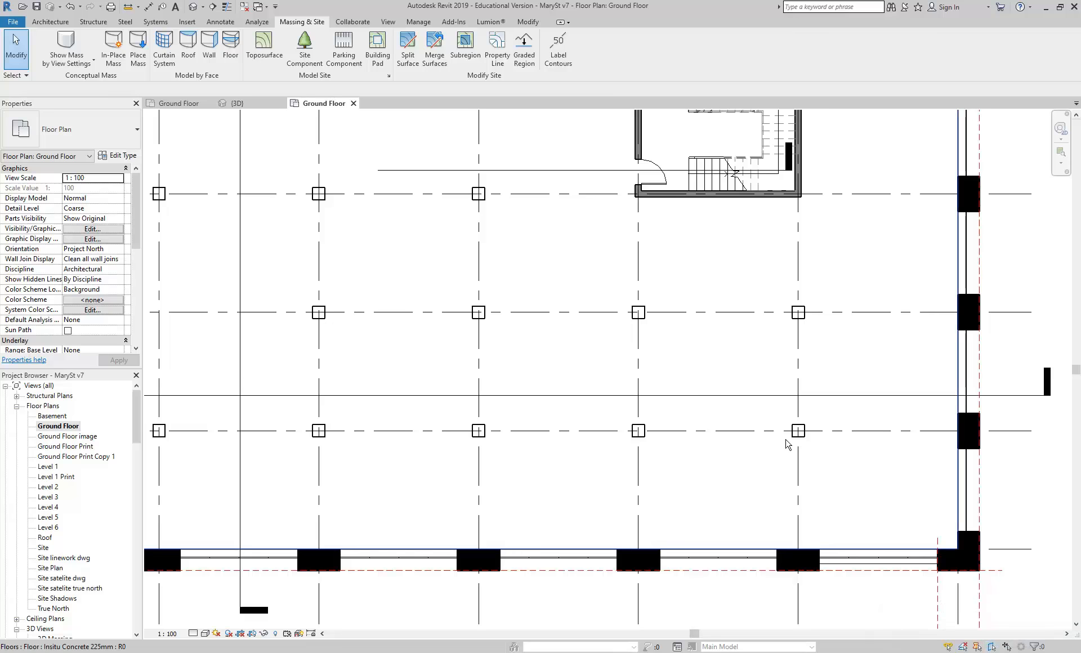
scroll(818, 499, "down", 3)
left_click(792, 500)
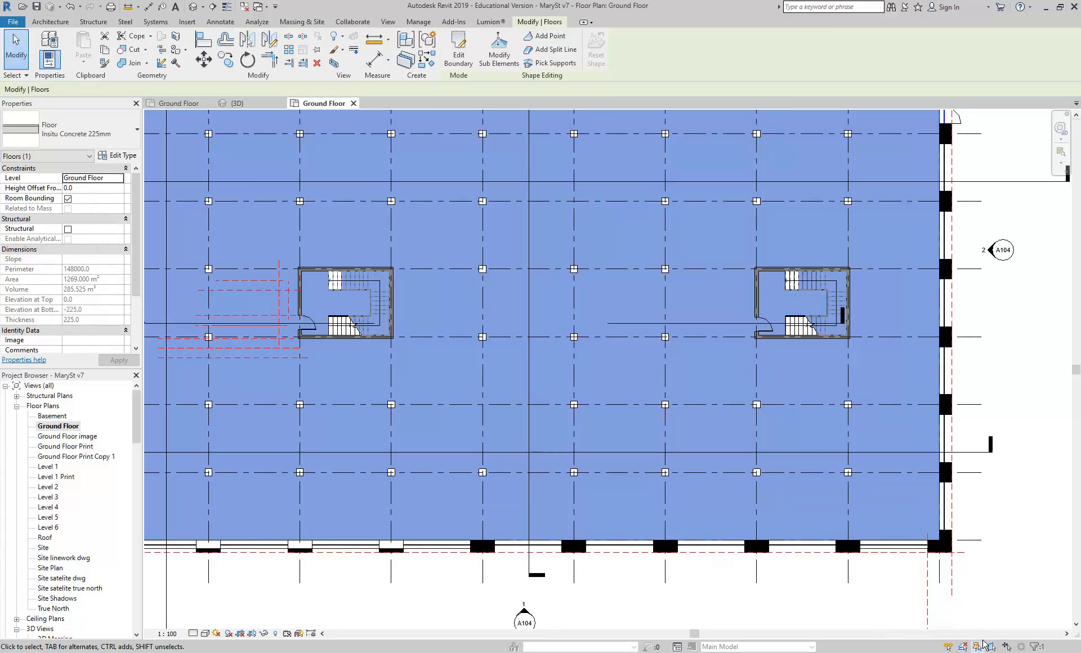
left_click(796, 597)
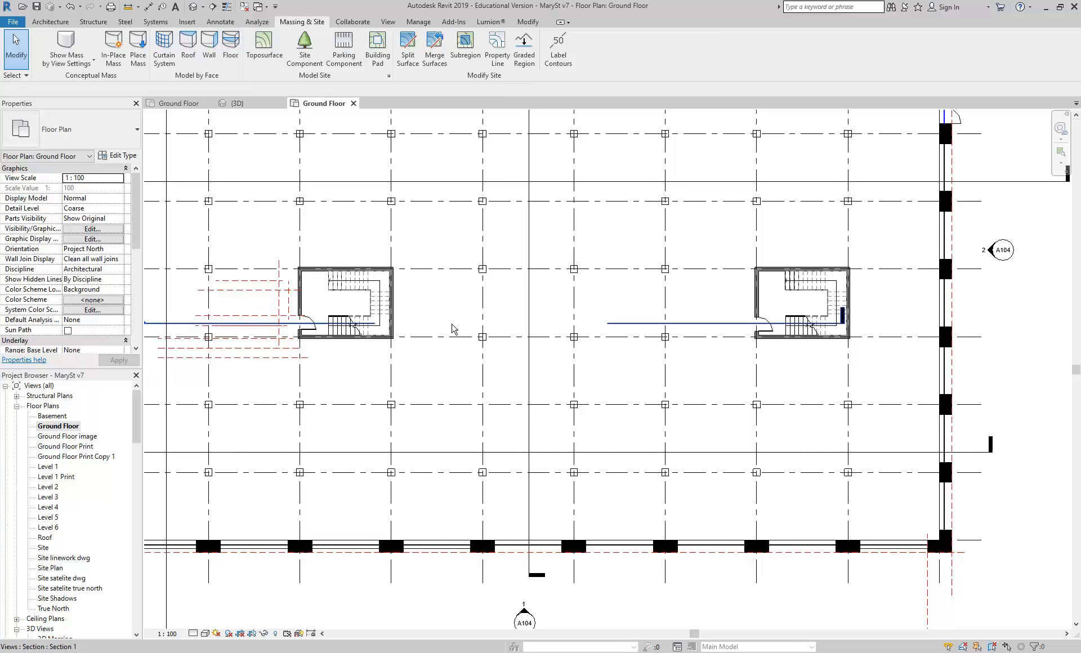
middle_click_drag(439, 342, 558, 439)
scroll(554, 439, "down", 3)
left_click_drag(348, 271, 586, 429)
left_click(478, 152)
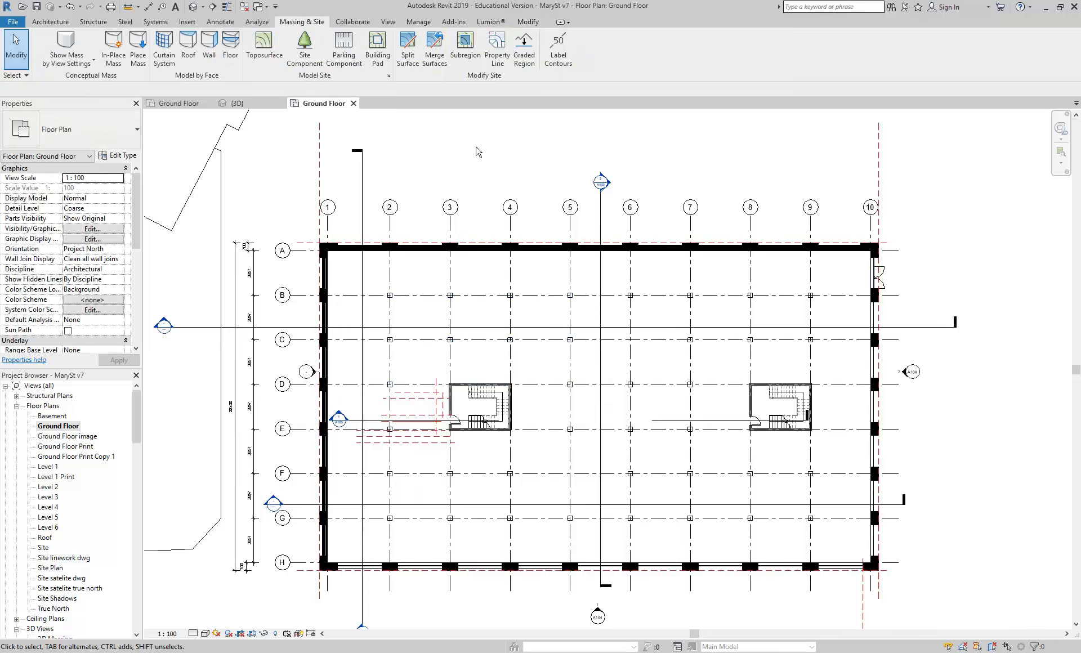
scroll(379, 461, "down", 3)
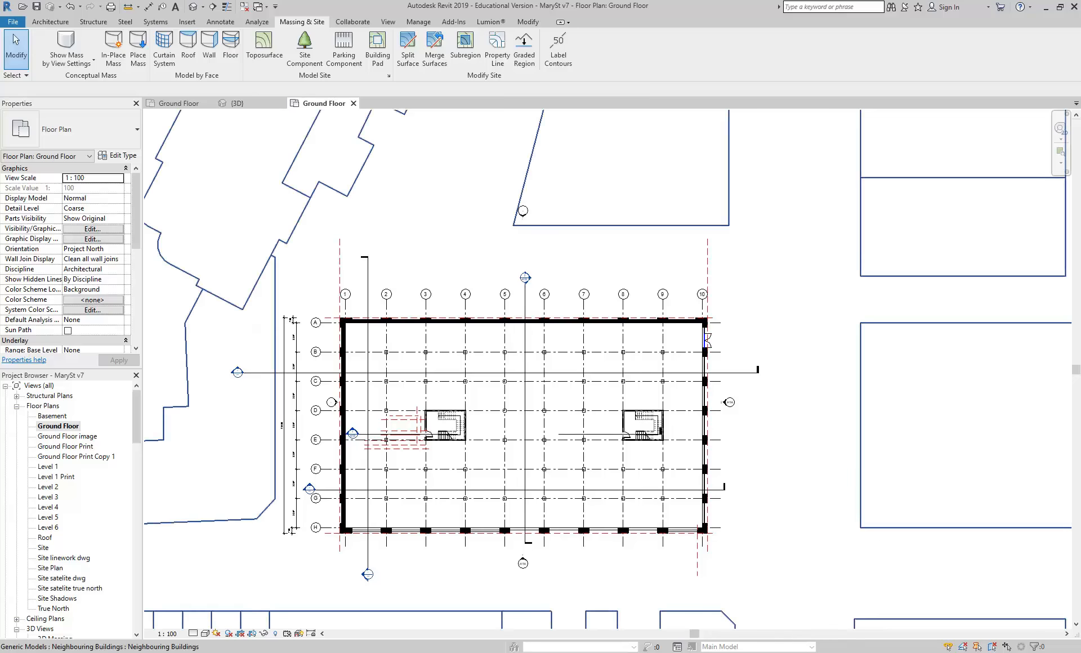
scroll(392, 304, "up", 3)
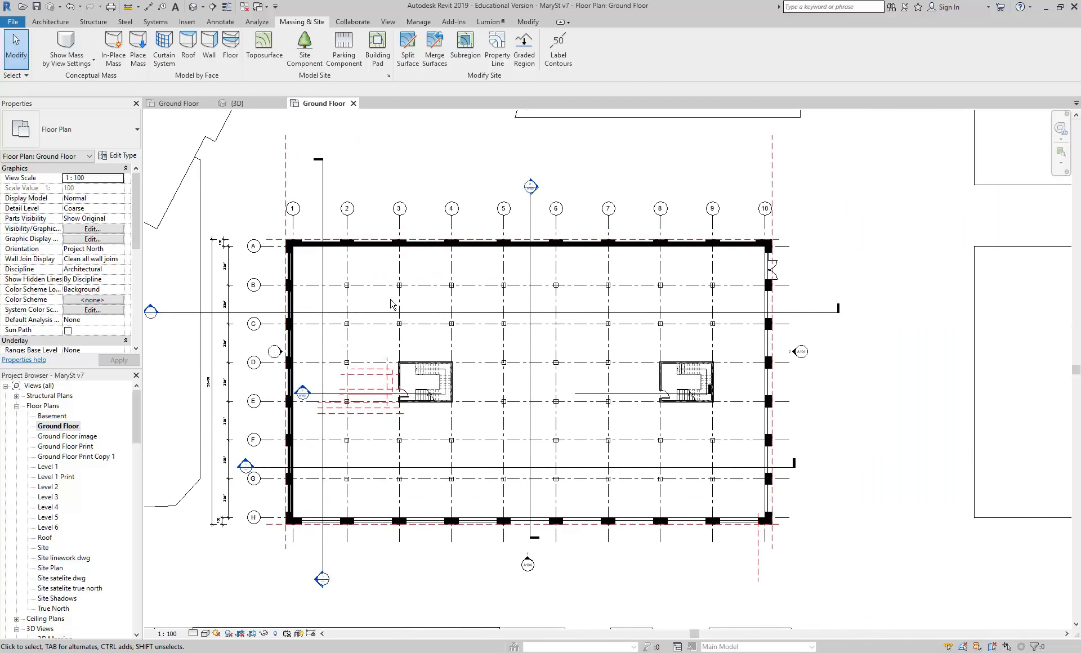
scroll(438, 420, "up", 2)
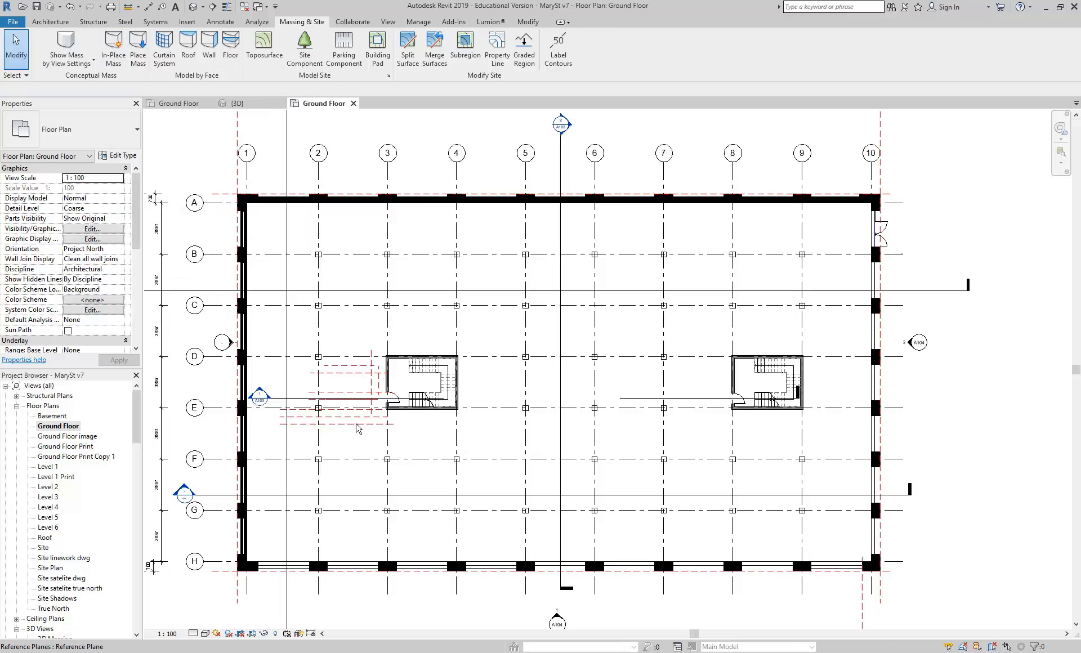
Delete the dashed reference planes beside the stair core between grids 1 and 3, filtering the selection to reference planes only
left_click_drag(186, 329, 447, 467)
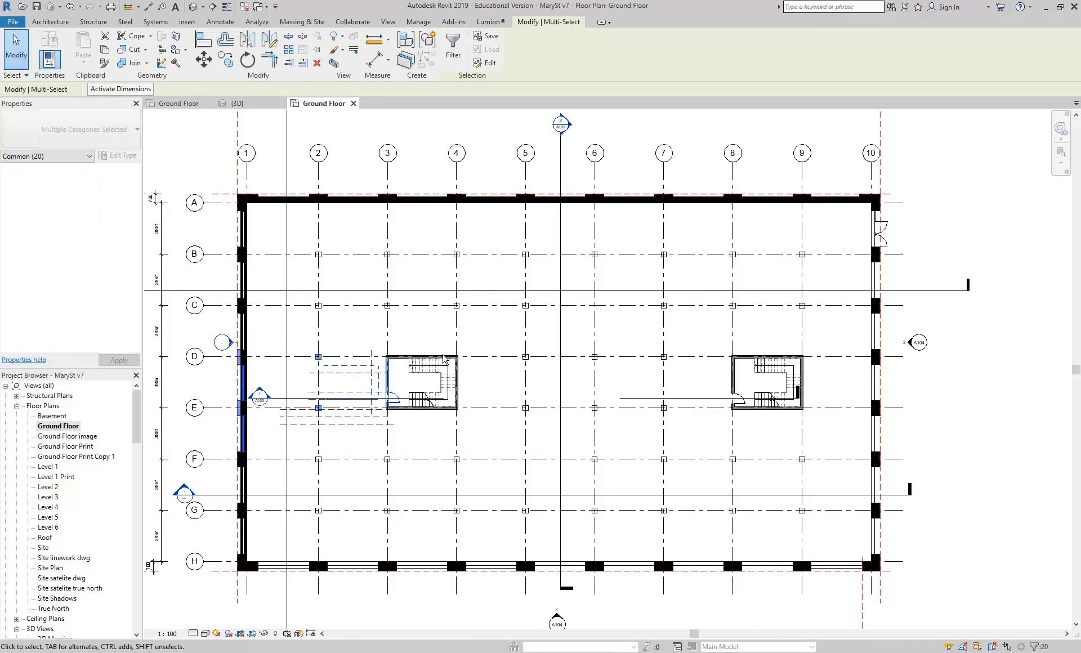
left_click(454, 50)
left_click(613, 277)
left_click(440, 277)
left_click(510, 414)
key("Delete")
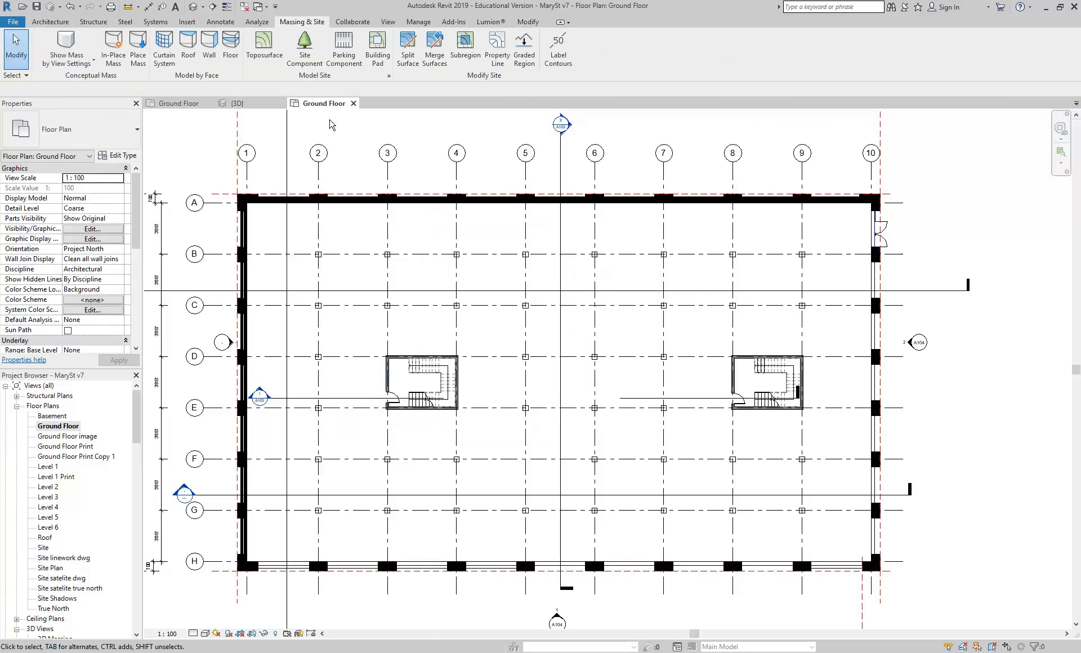
Start a new in-place mass named Mass 1
left_click(113, 58)
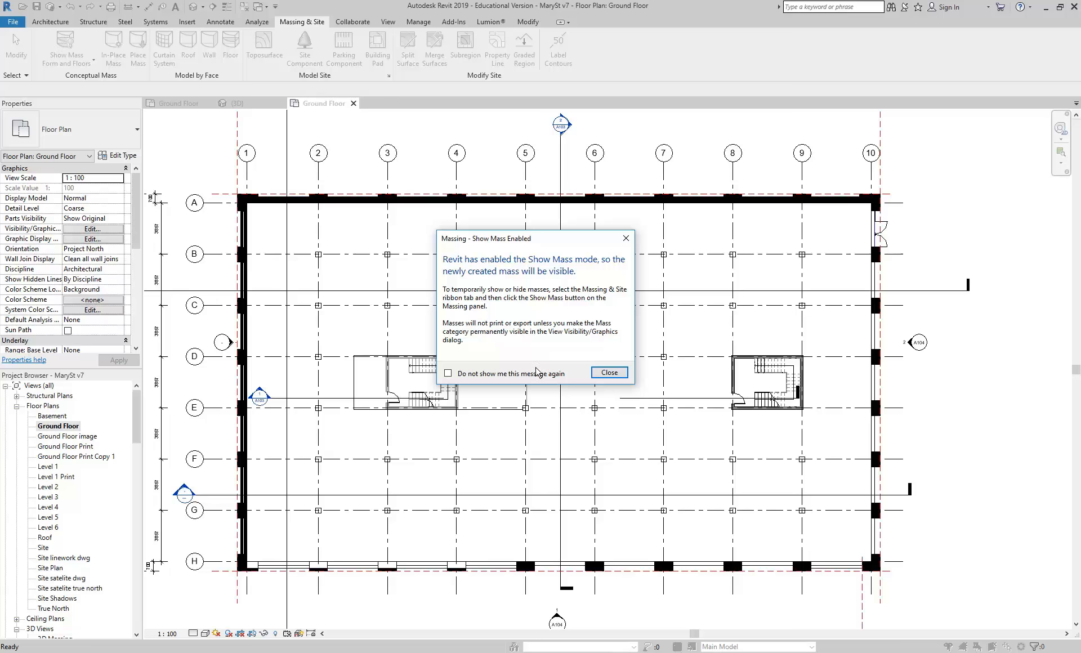
left_click(608, 374)
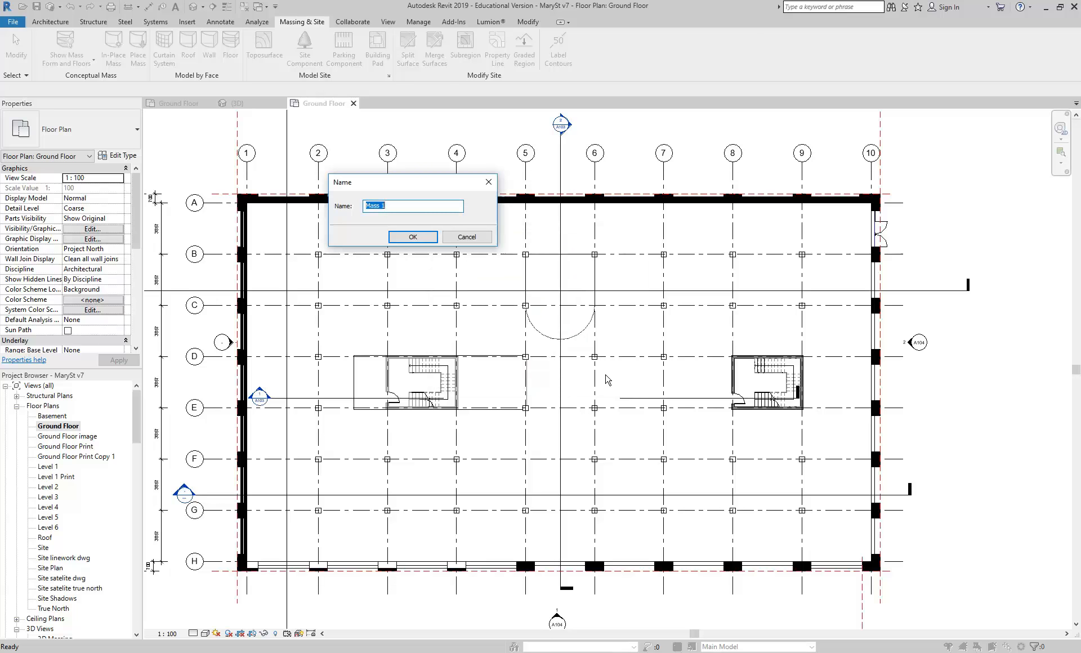
left_click(412, 241)
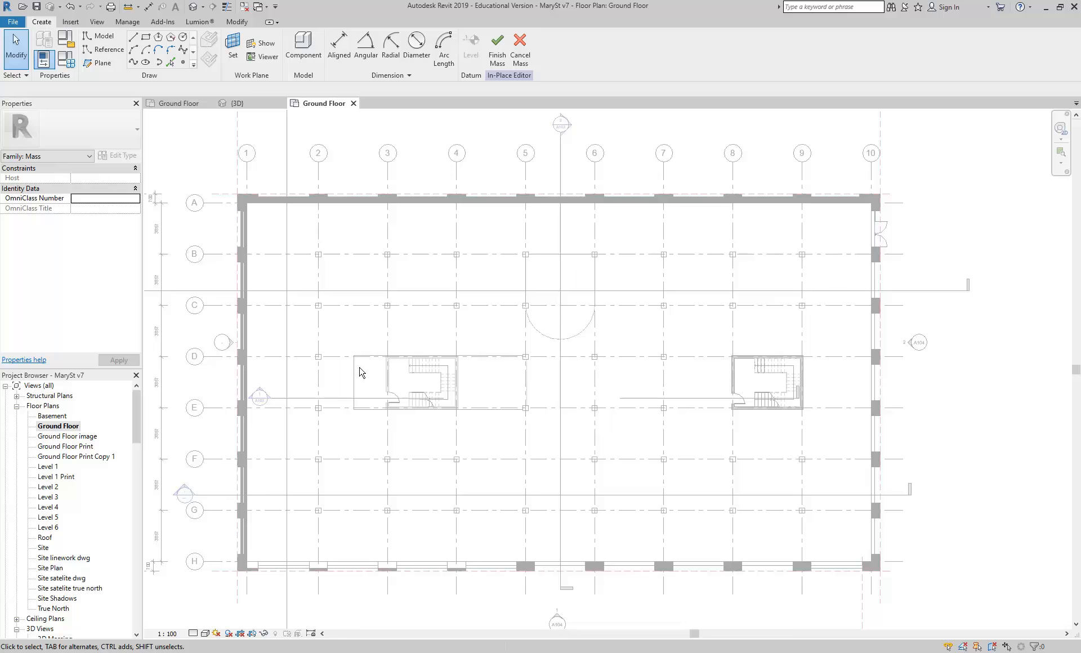
Set up rectangular model lines drawn on the work plane, with the Ground Floor level as placement plane
middle_click_drag(423, 387, 354, 383)
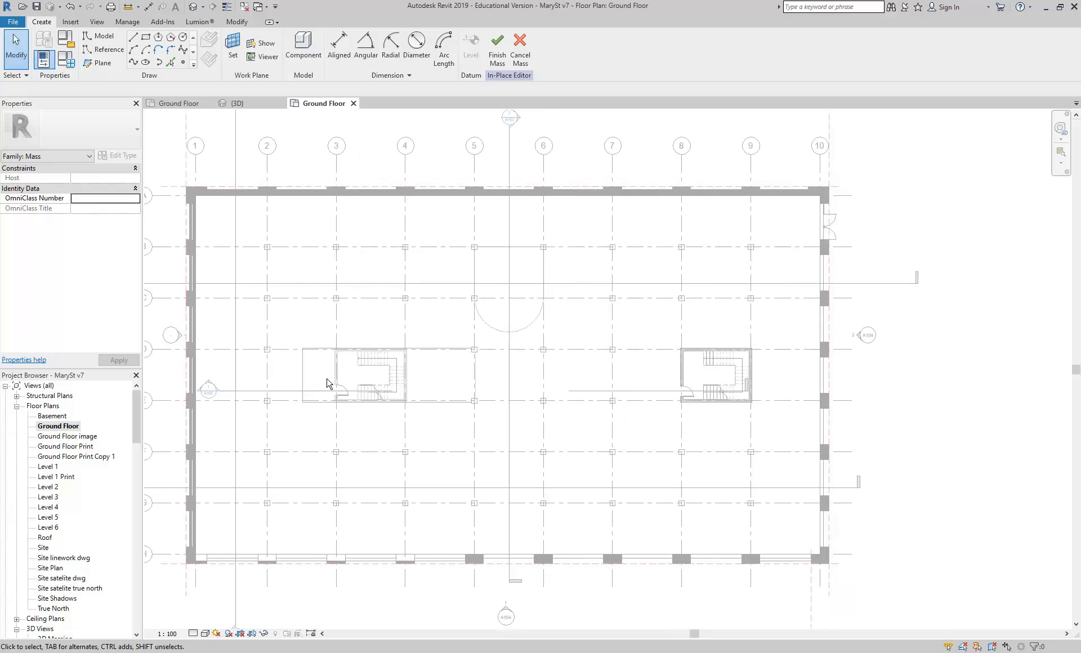
scroll(330, 383, "down", 2)
scroll(373, 409, "up", 1)
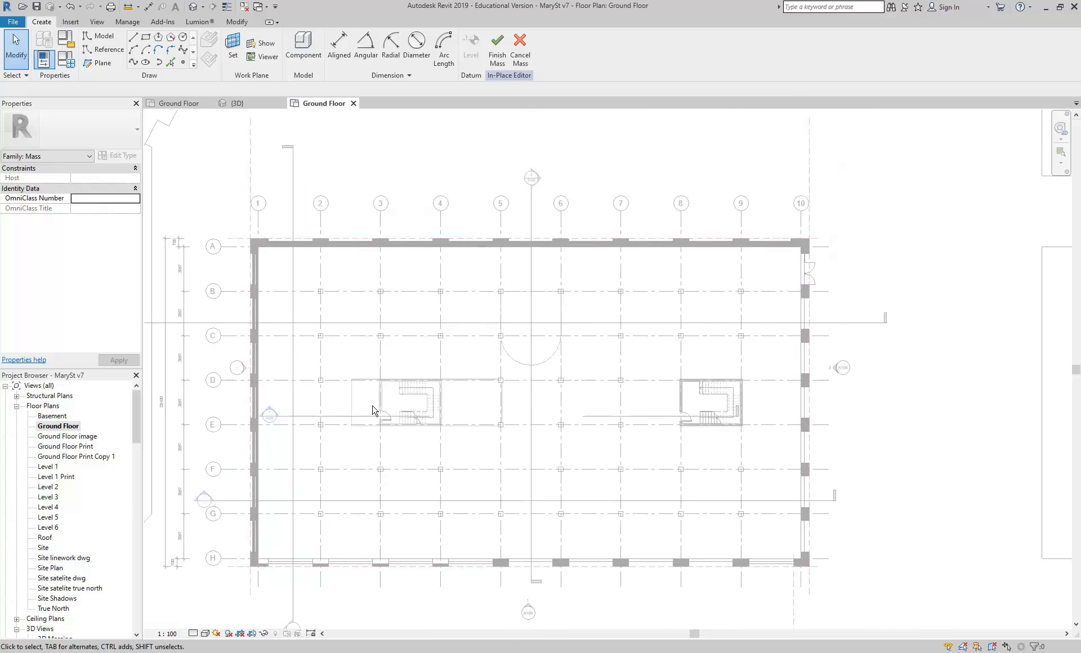
middle_click_drag(374, 411, 332, 388)
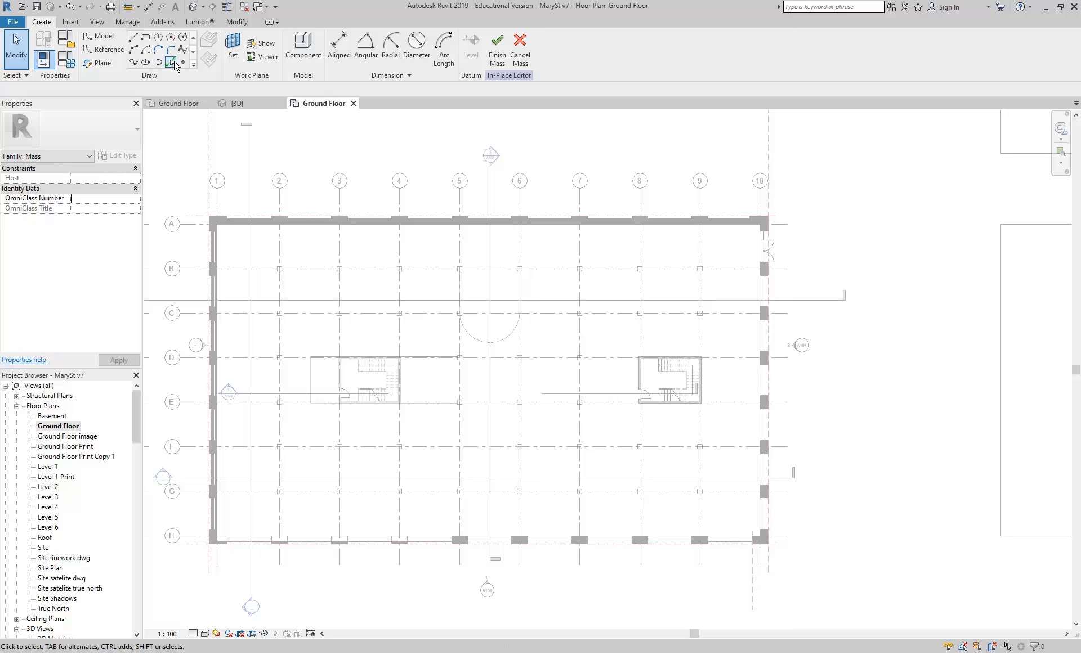
left_click(145, 39)
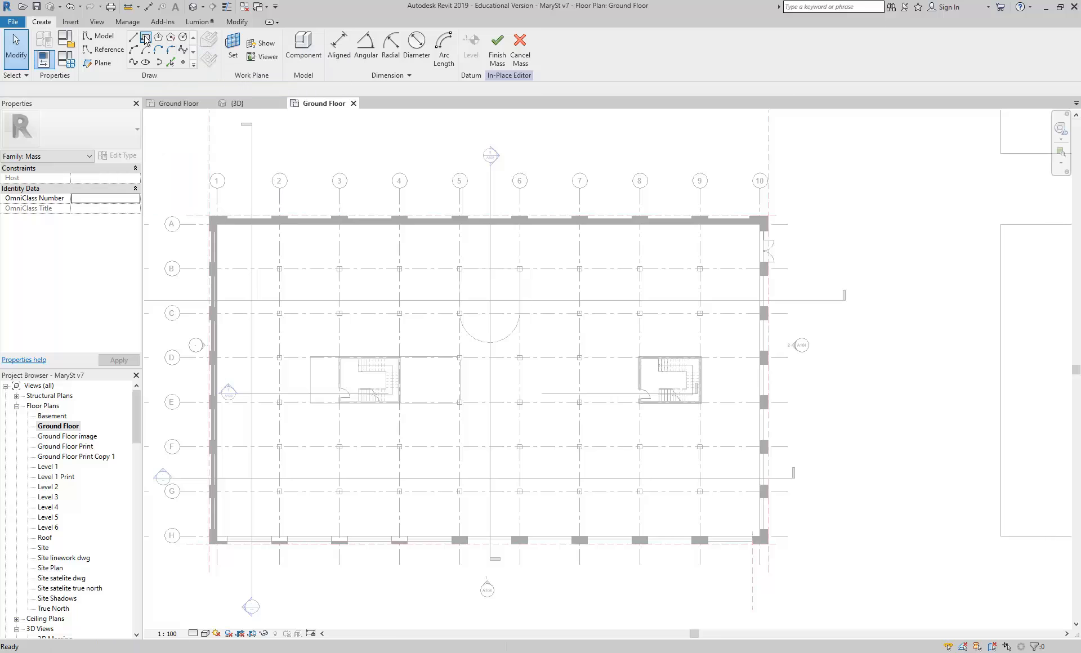
left_click(132, 38)
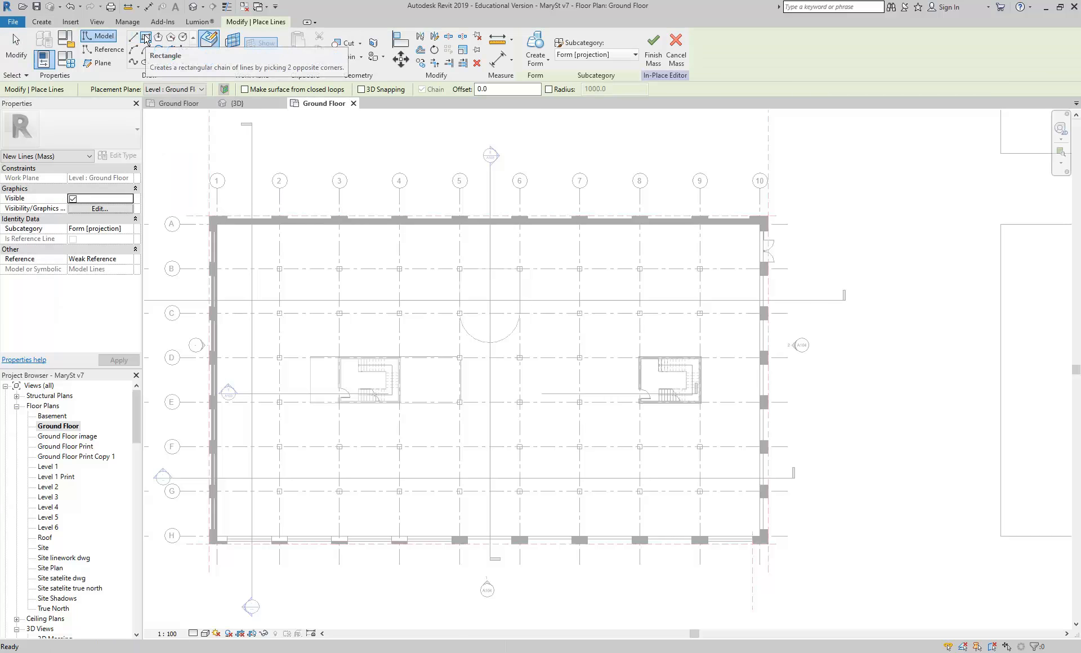
left_click(145, 38)
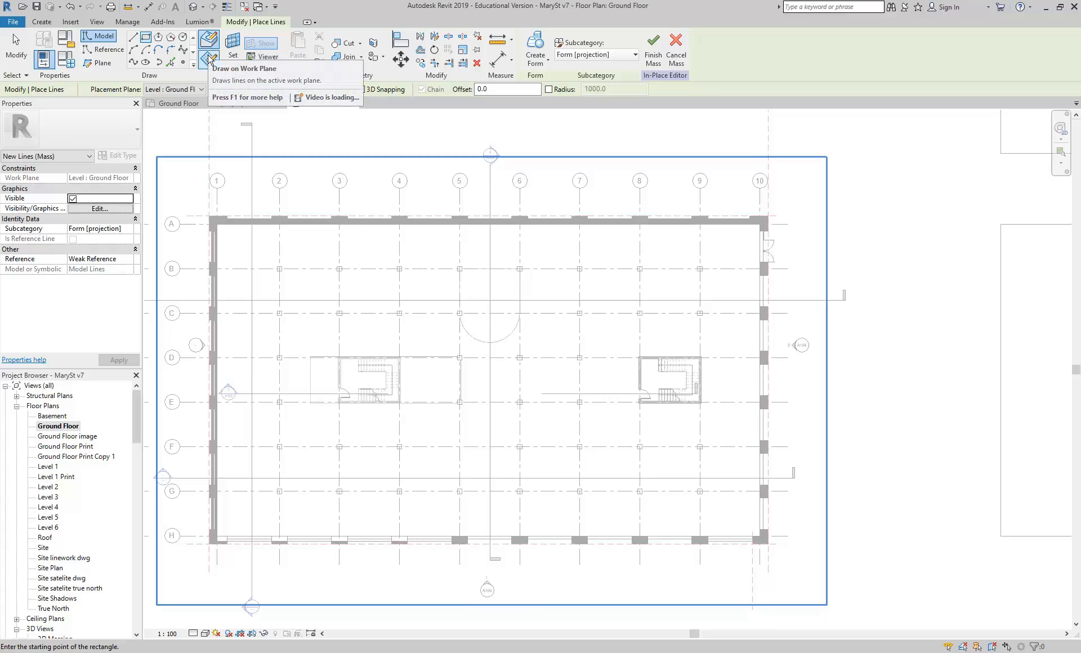
left_click(208, 59)
left_click(176, 90)
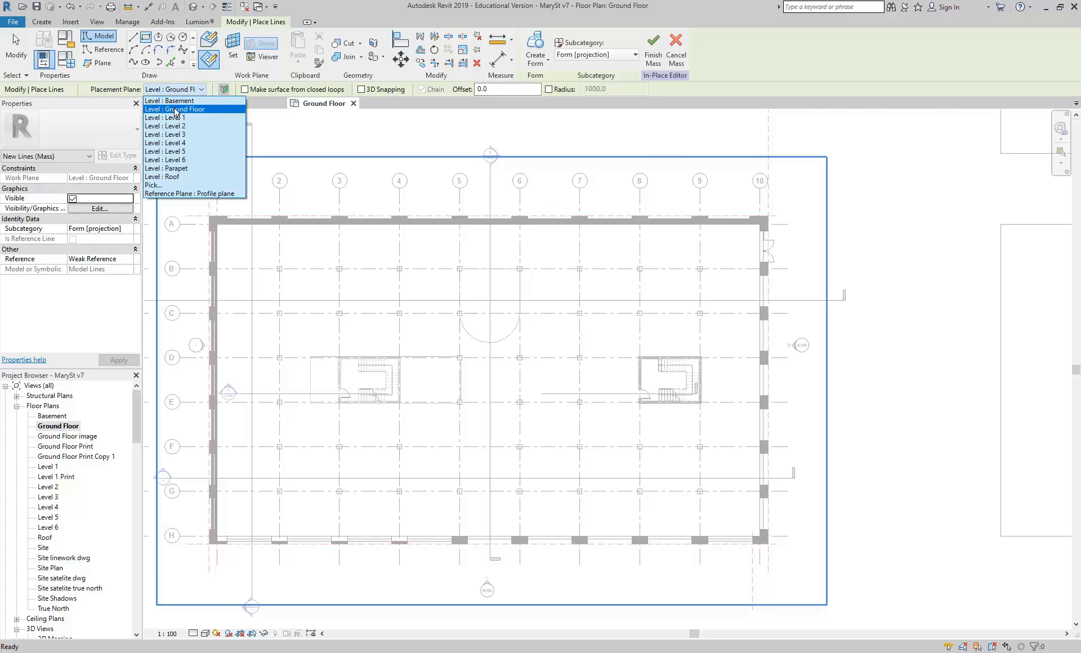
left_click(175, 109)
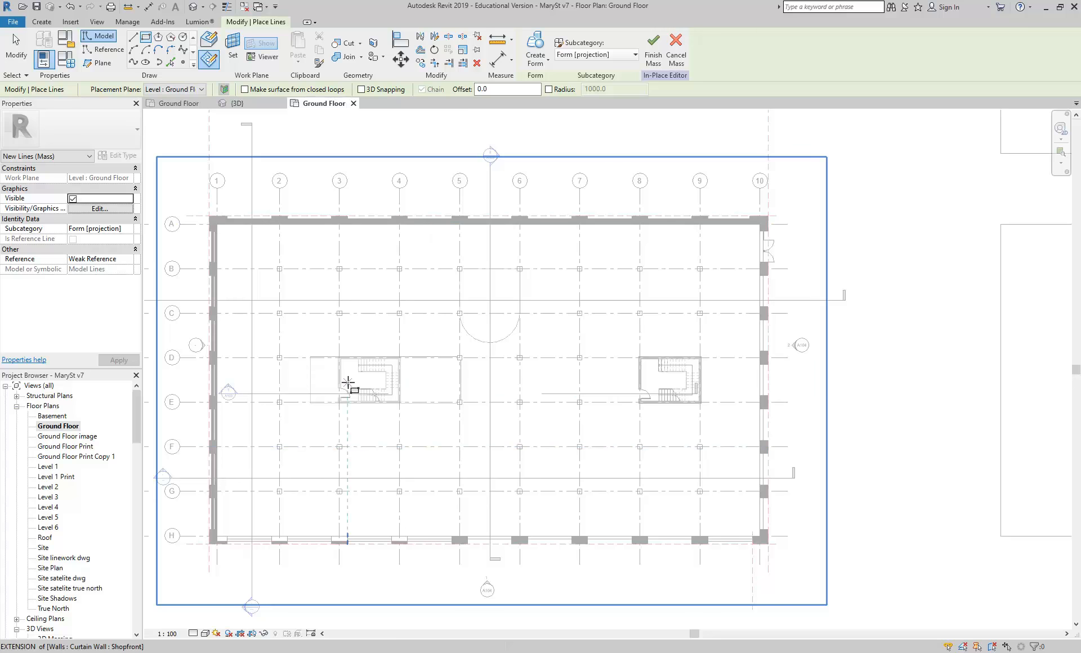
Draw a rectangle around the outer wall faces of the stair core between grids 3 and 4
scroll(348, 379, "up", 3)
scroll(320, 323, "up", 4)
scroll(321, 323, "down", 6)
middle_click_drag(328, 331, 308, 343)
scroll(321, 386, "up", 3)
scroll(308, 343, "up", 1)
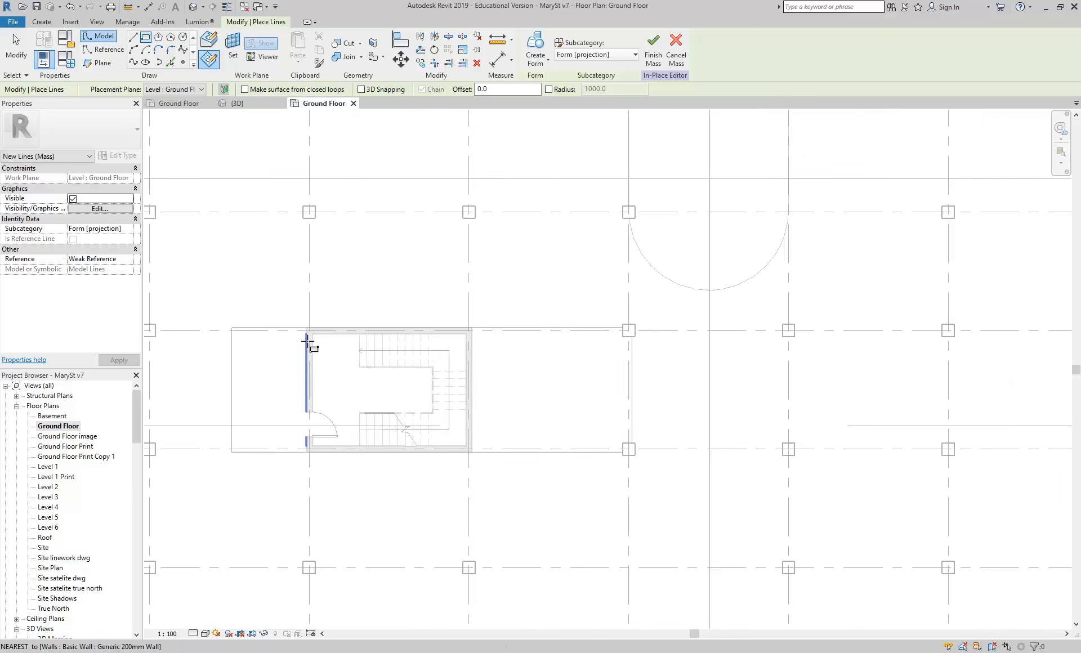
left_click(307, 329)
left_click(475, 454)
Draw a rectangle around the outer wall faces of the stair core between grids 8 and 9
scroll(736, 403, "down", 2)
middle_click_drag(736, 403, 465, 409)
scroll(644, 364, "up", 4)
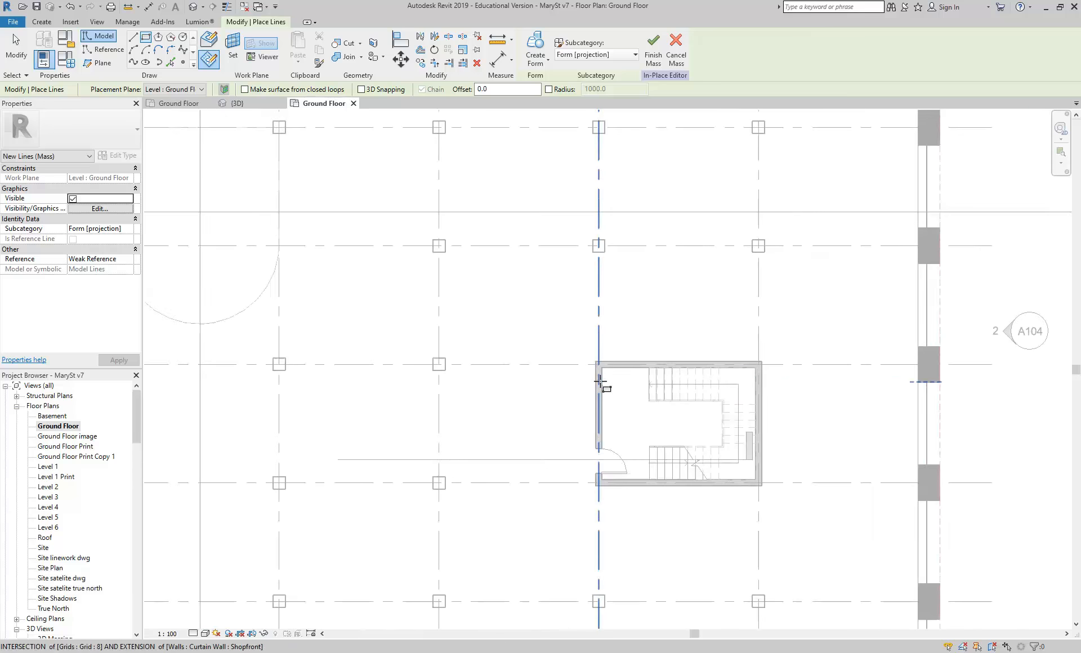
left_click(591, 353)
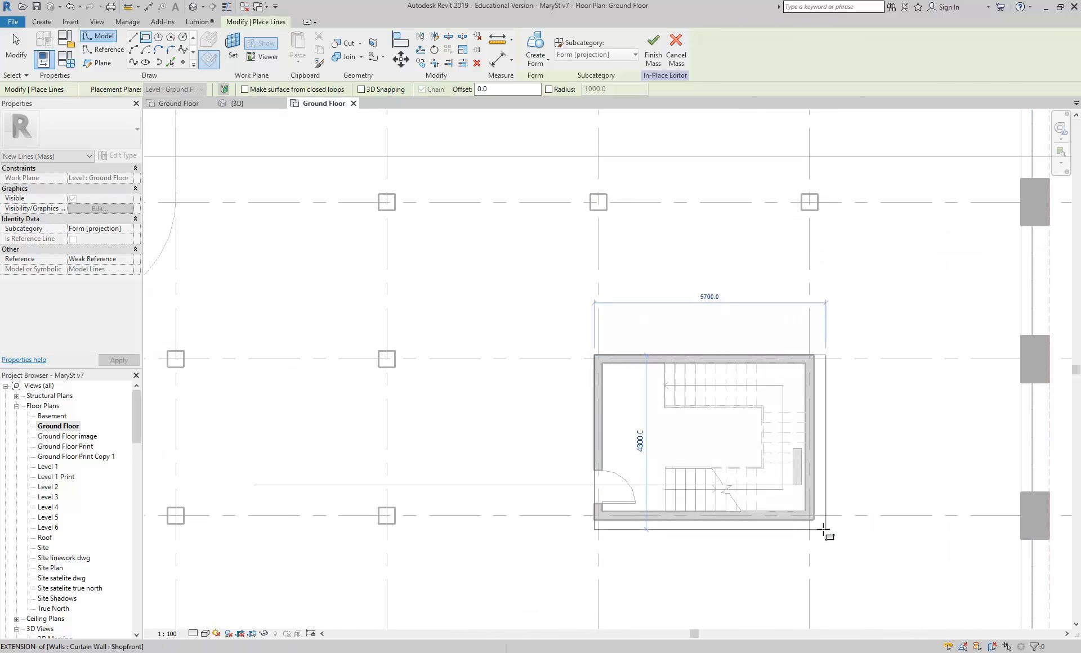
left_click(814, 519)
Draw a rectangle from the stair core corner at grids 3 and E to the grid H facade at grid 8
scroll(445, 329, "down", 5)
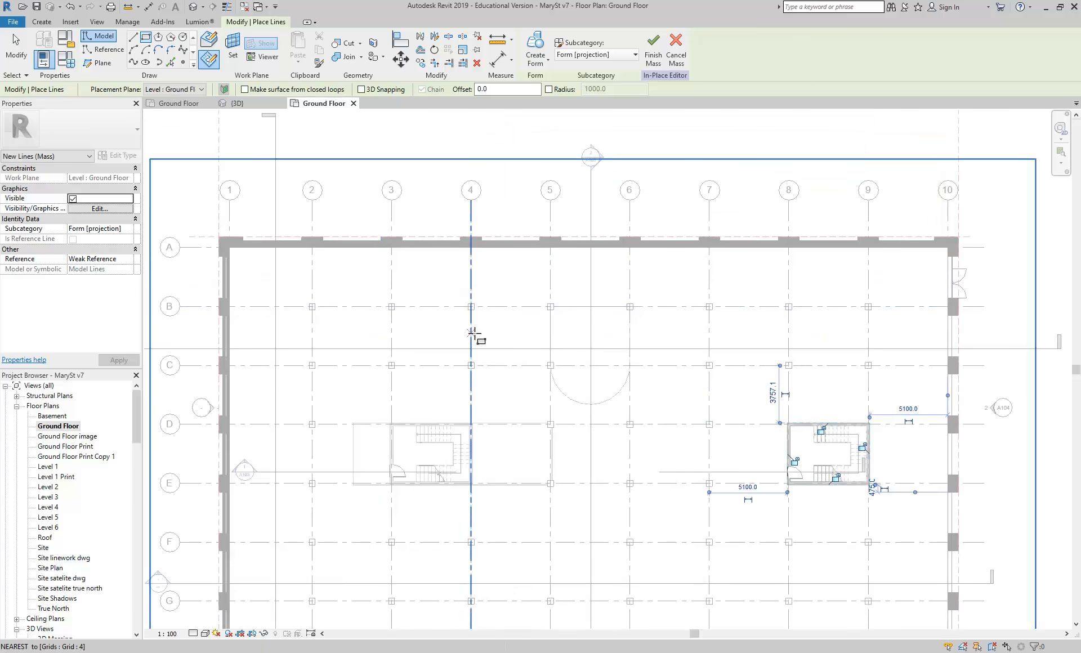
scroll(473, 333, "down", 4)
middle_click_drag(543, 502, 483, 433)
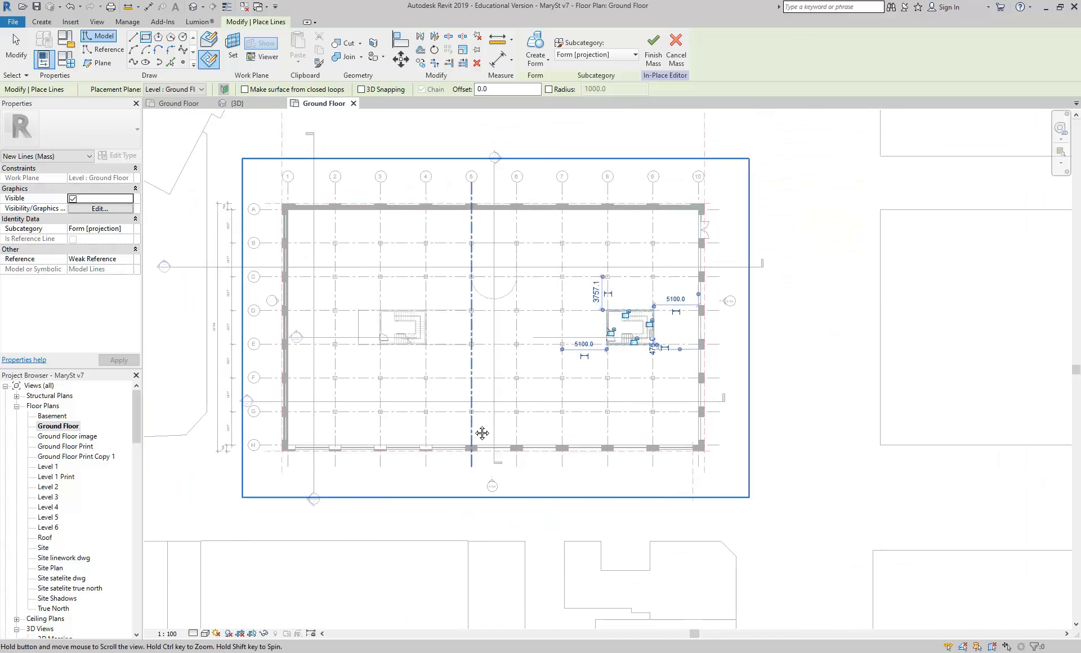
scroll(443, 410, "up", 3)
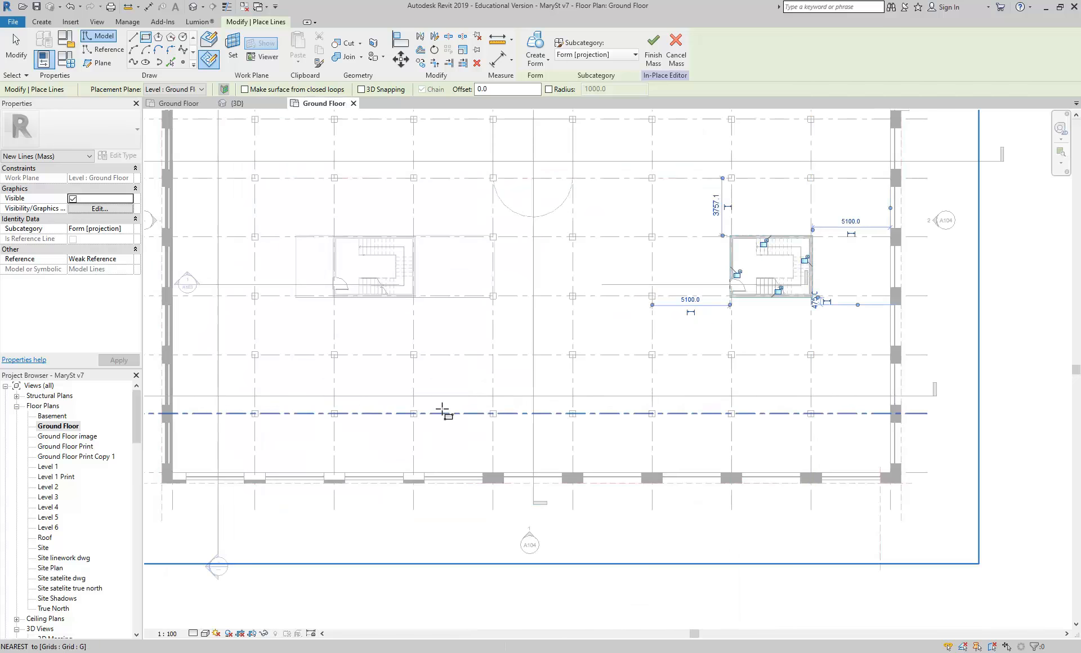
middle_click_drag(801, 410, 707, 429)
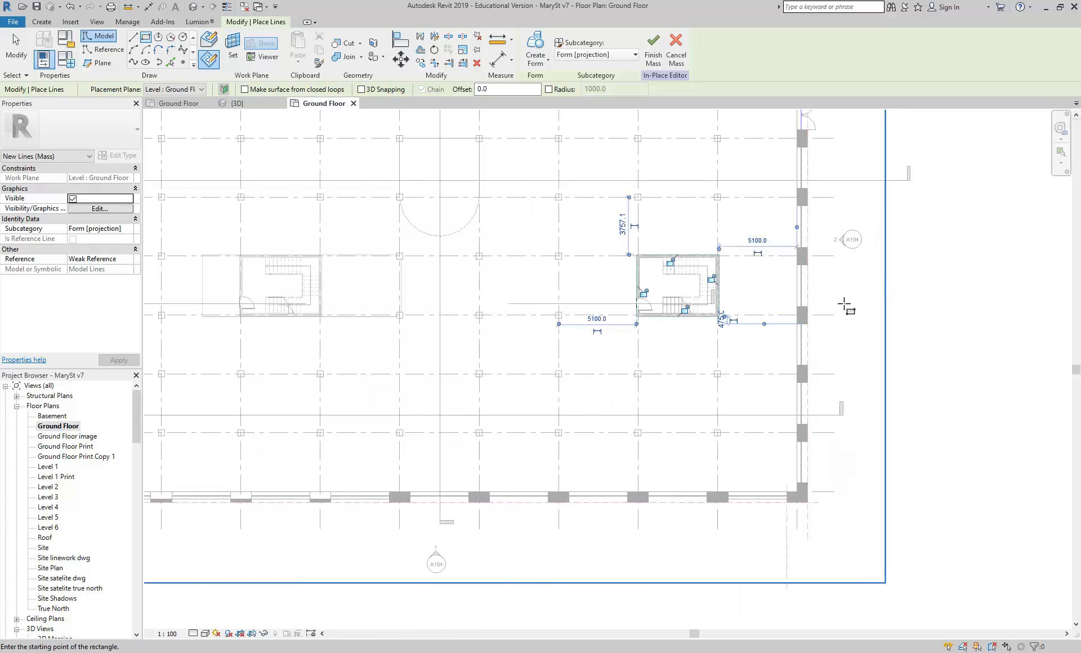
scroll(471, 442, "down", 1)
middle_click_drag(309, 433, 444, 393)
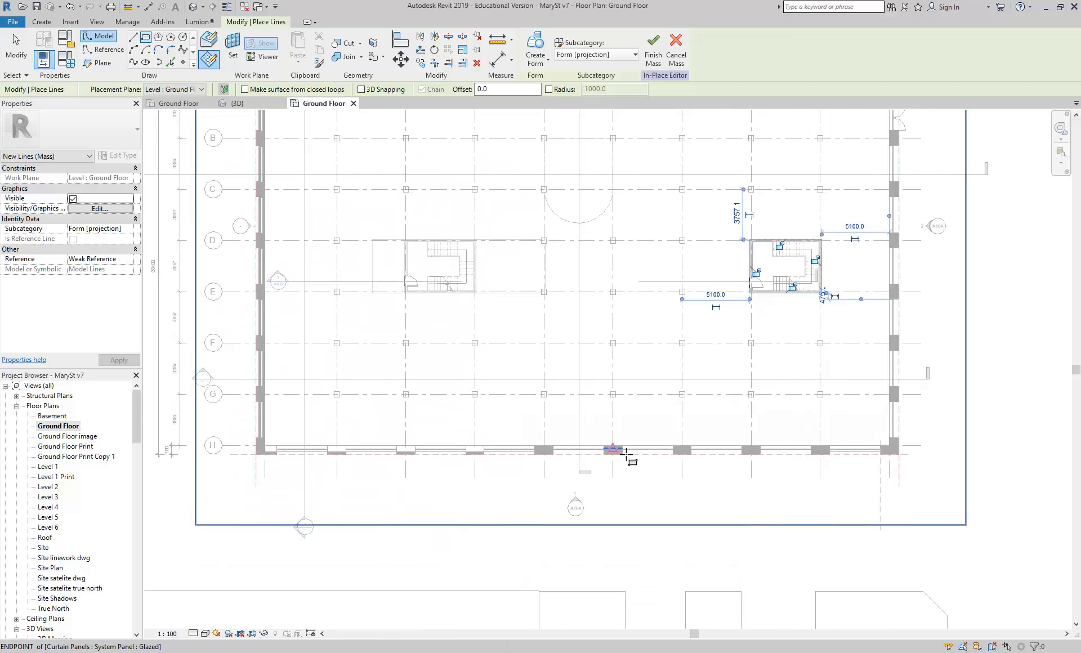
scroll(536, 397, "up", 2)
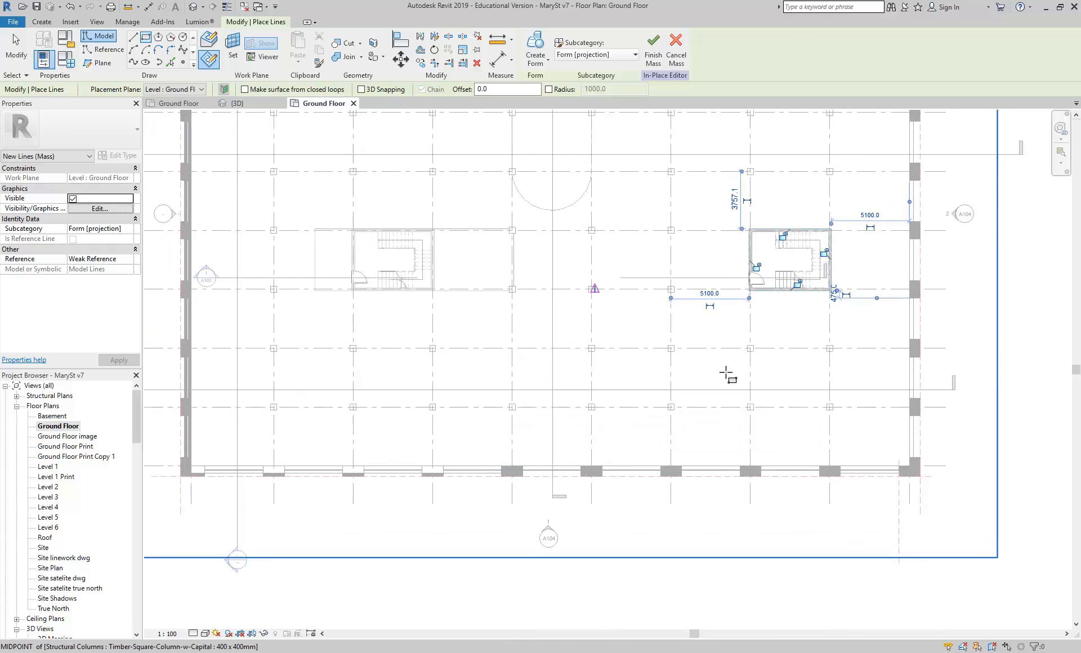
middle_click_drag(592, 284, 571, 263)
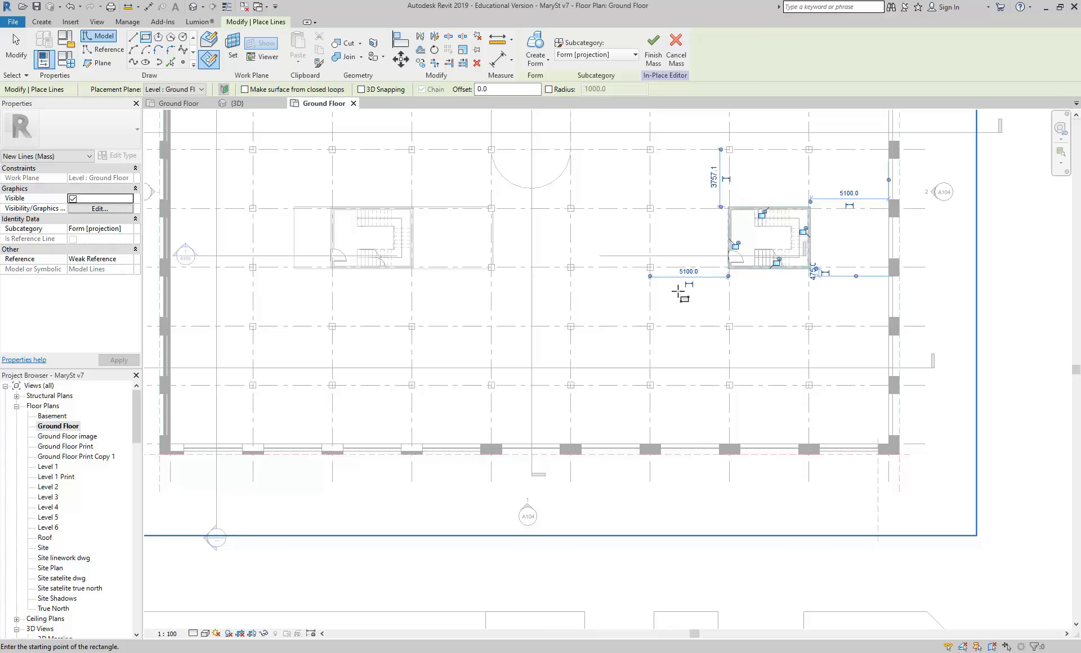
left_click(332, 268)
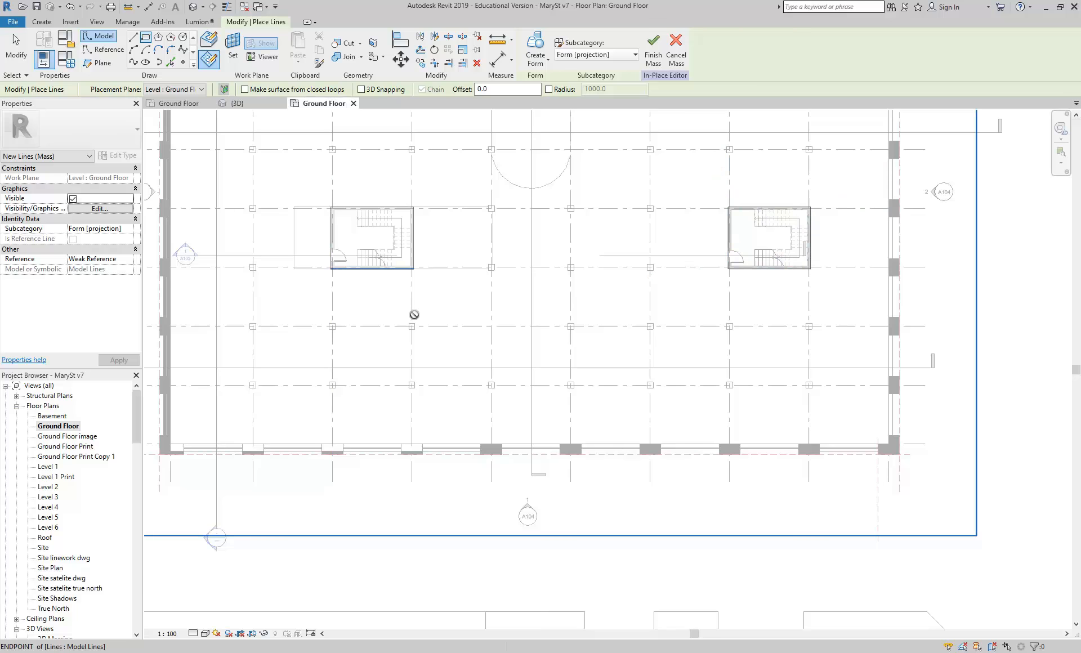
left_click(730, 446)
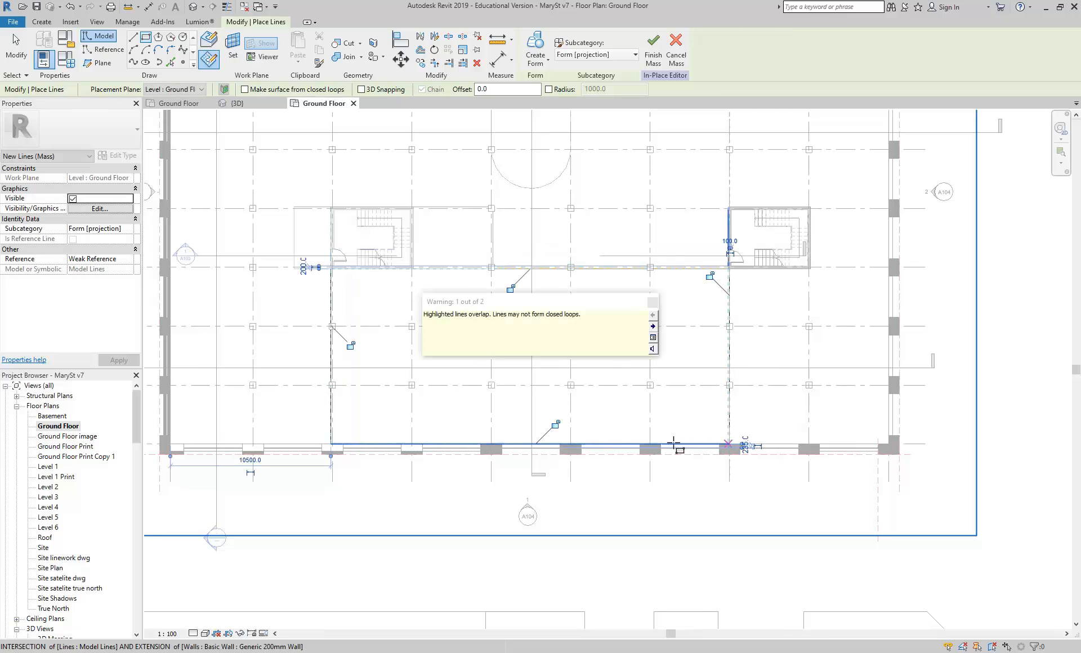
right_click(438, 200)
left_click(466, 205)
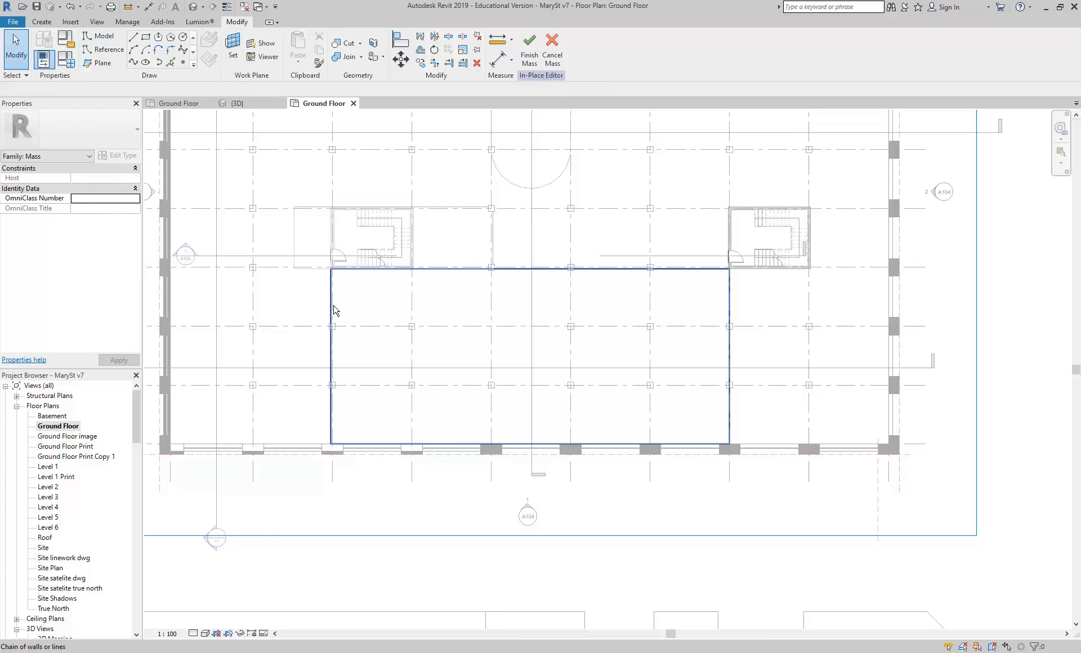
Draw a rectangle from the stair core corner at grids 4 and E to the grid A wall at grid 8
scroll(390, 383, "down", 2)
middle_click_drag(390, 382, 401, 452)
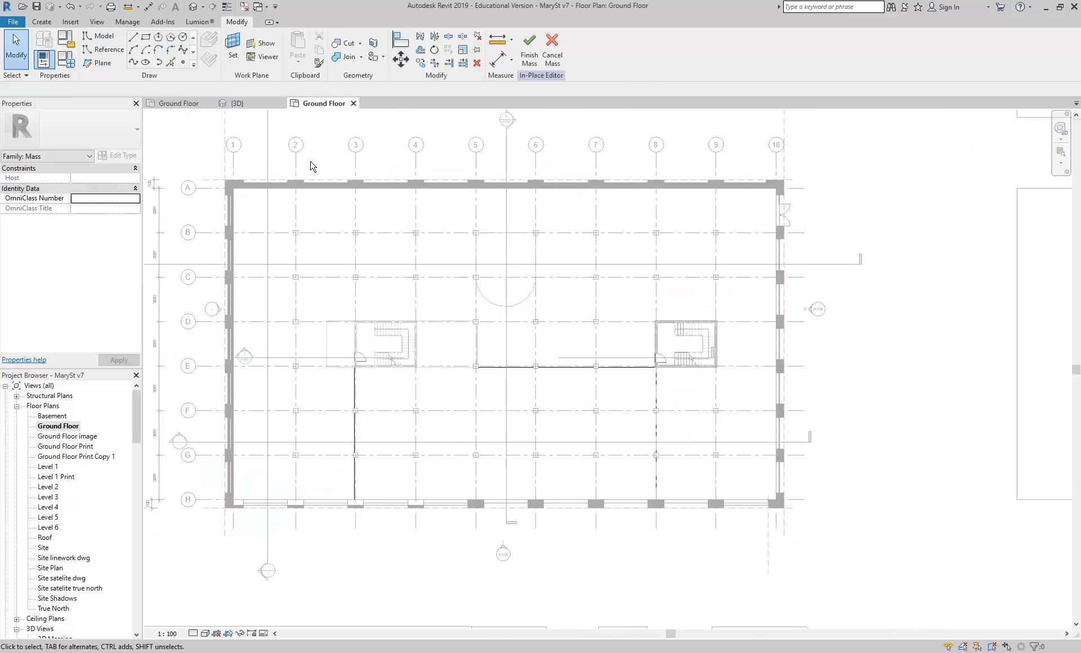
left_click(146, 37)
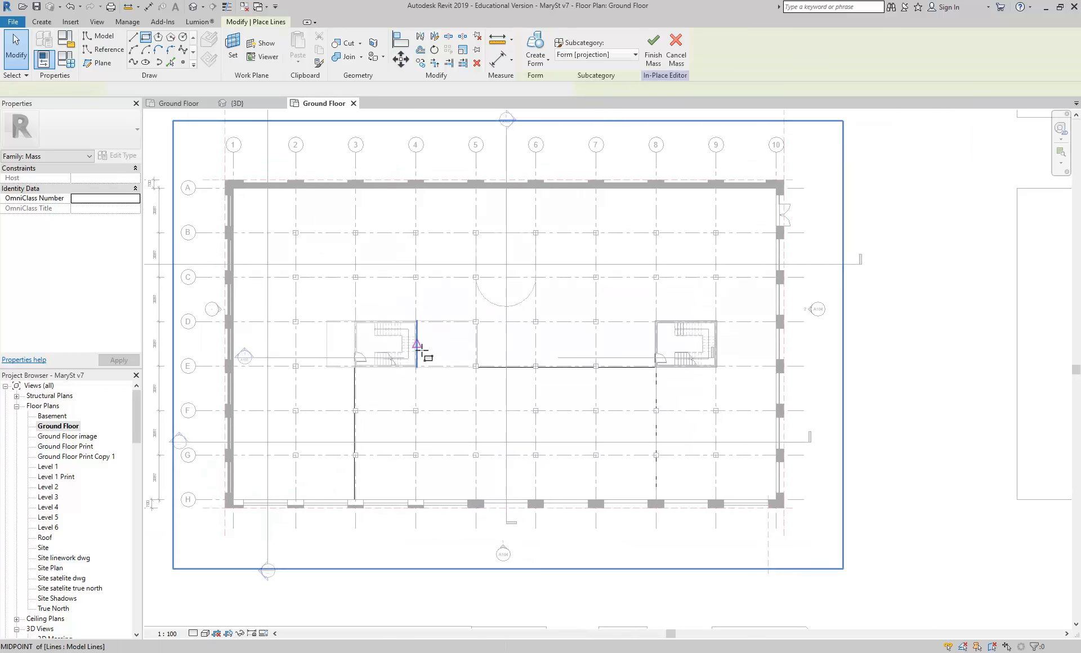
scroll(419, 349, "up", 3)
left_click(410, 389)
scroll(567, 381, "down", 3)
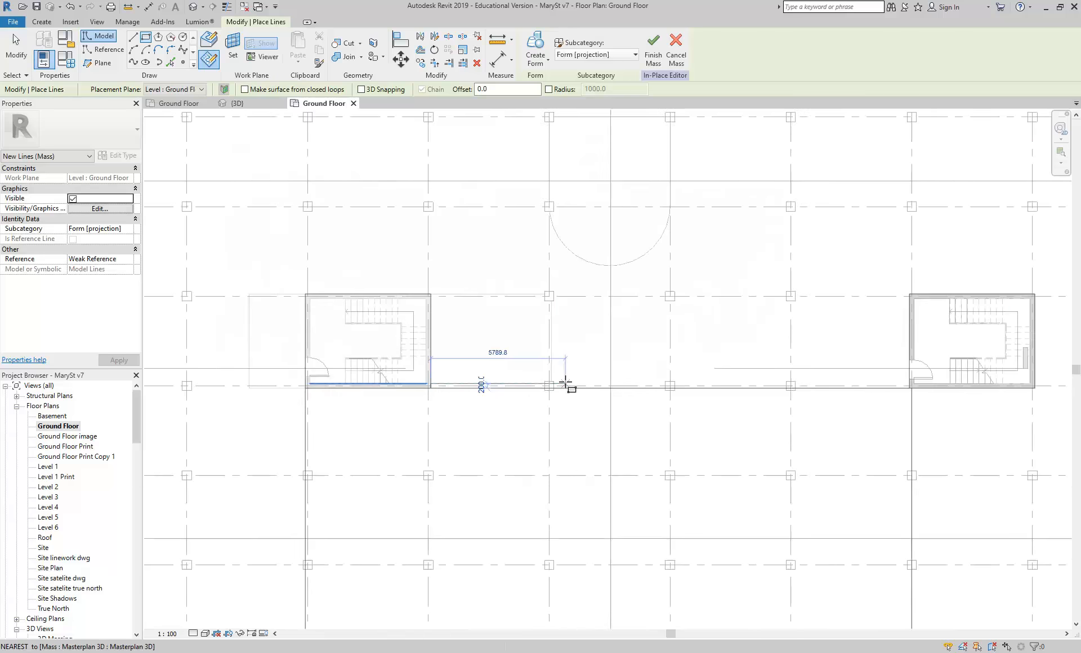
middle_click_drag(567, 382, 447, 449)
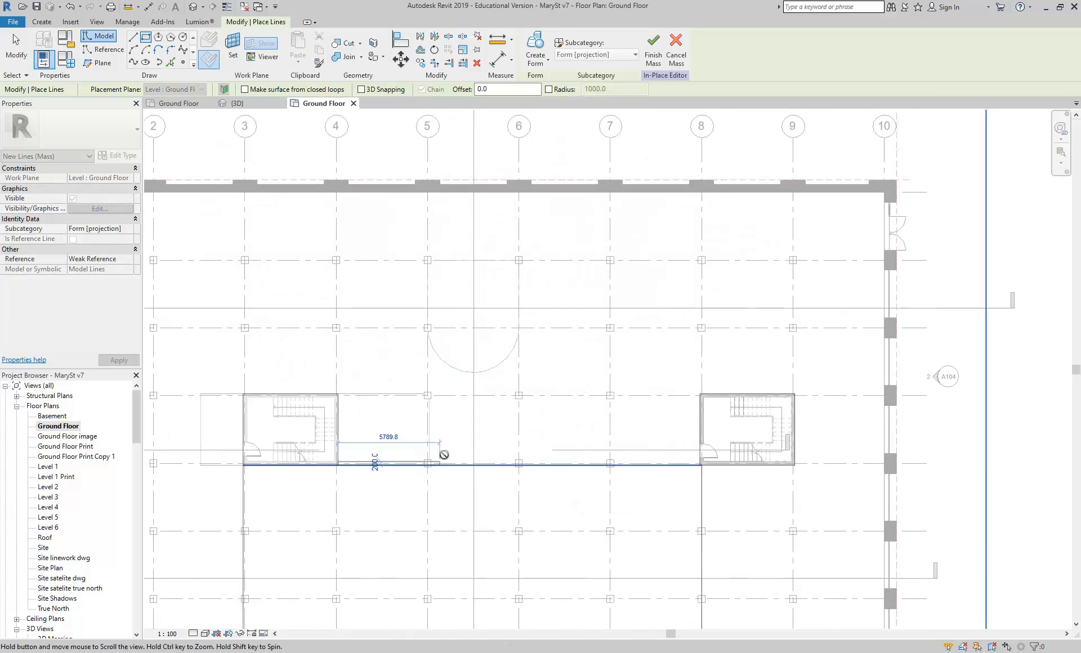
left_click(698, 190)
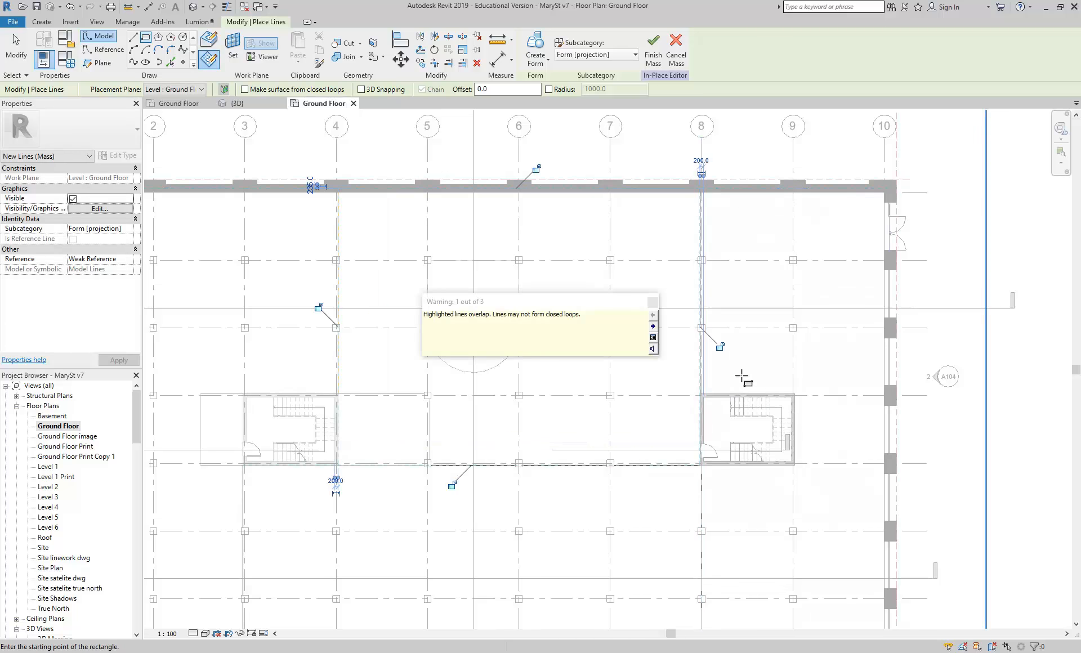
Finish drawing rectangles and open the default 3D view
key("Escape")
key("Escape")
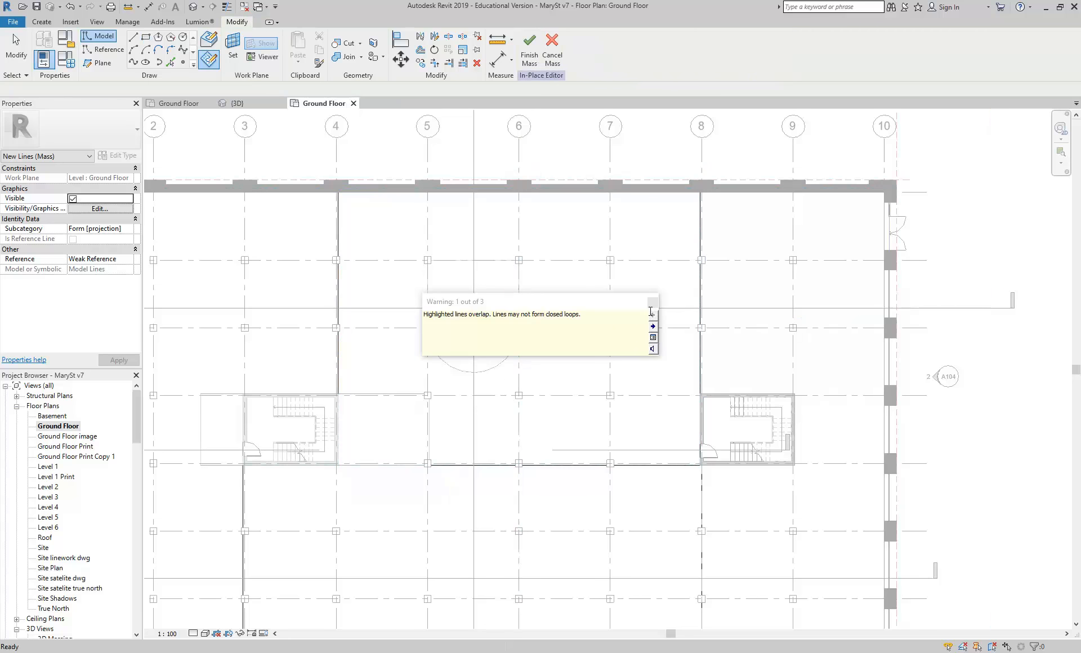
scroll(362, 345, "down", 3)
key("Tab")
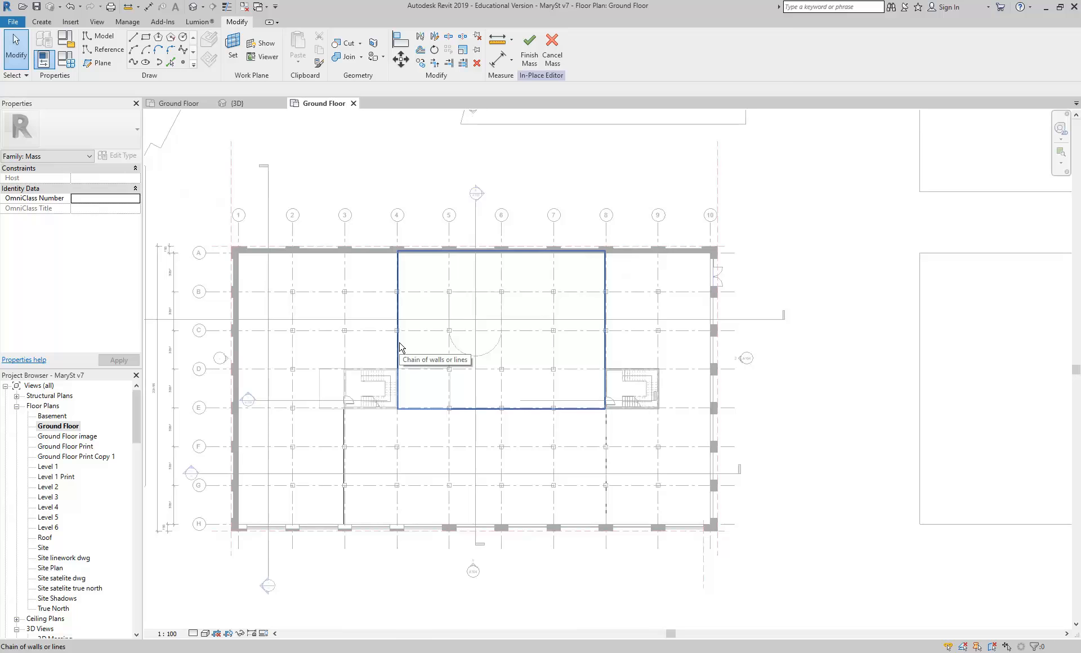
scroll(400, 183, "down", 2)
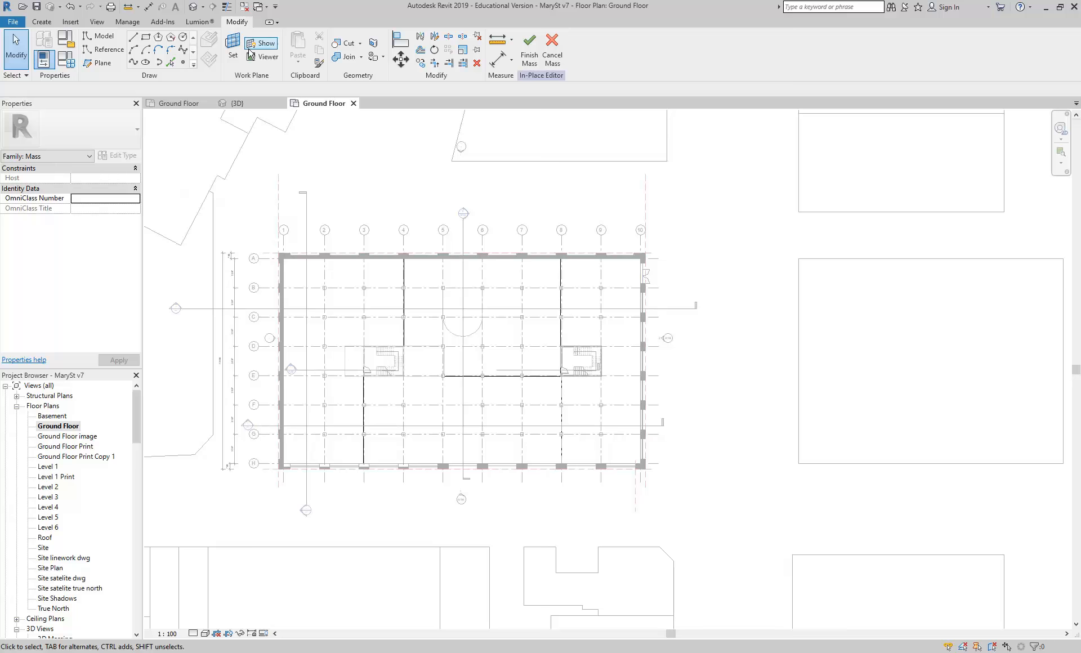
left_click(194, 7)
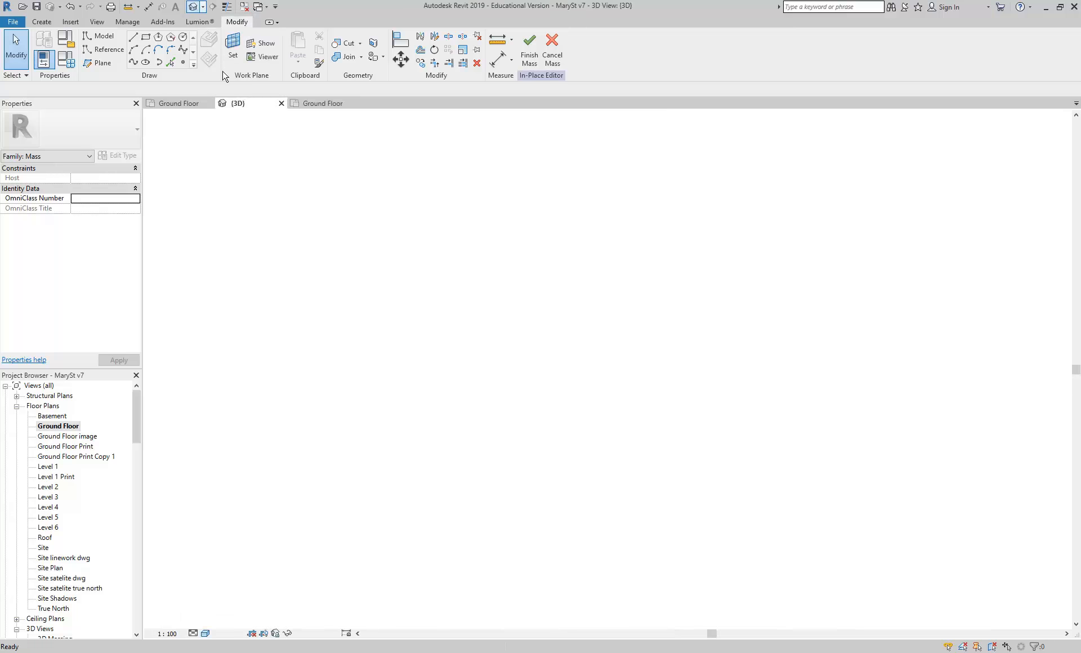
scroll(479, 308, "down", 5)
middle_click_drag(485, 308, 460, 356)
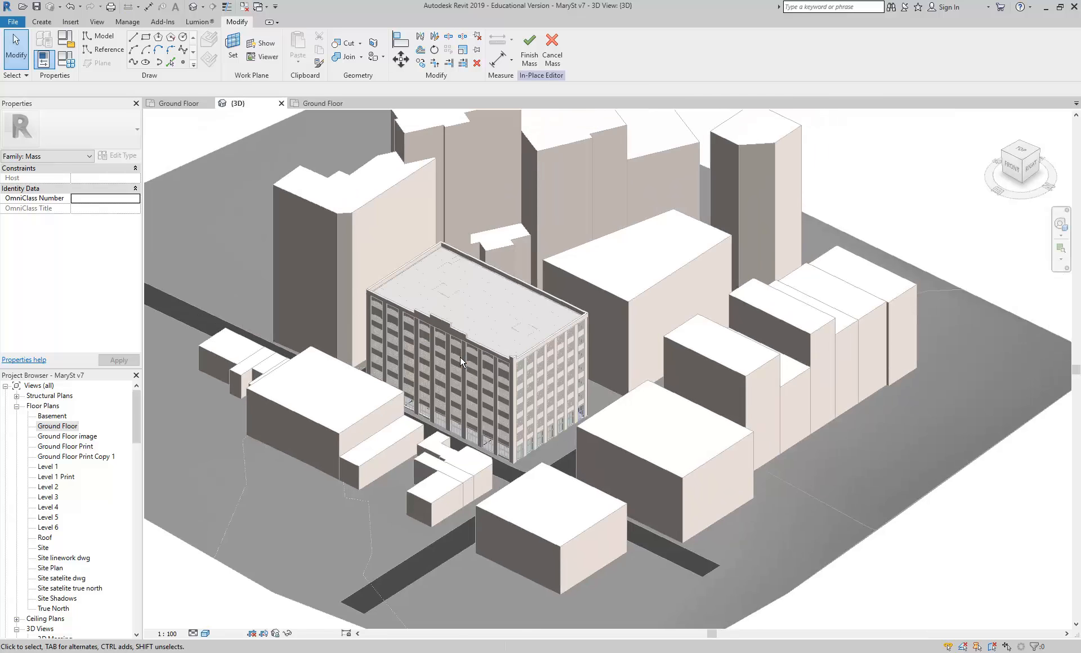
Try to duplicate the {3D} view while still editing the in-place mass
left_click_drag(133, 419, 133, 471)
left_click(44, 568)
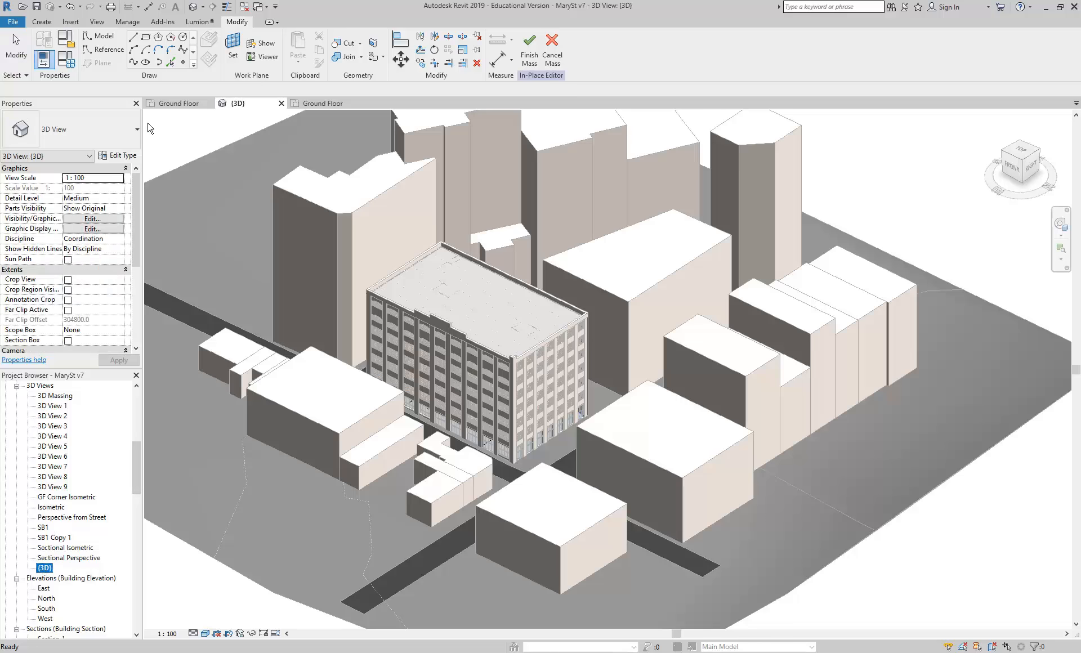
right_click(47, 570)
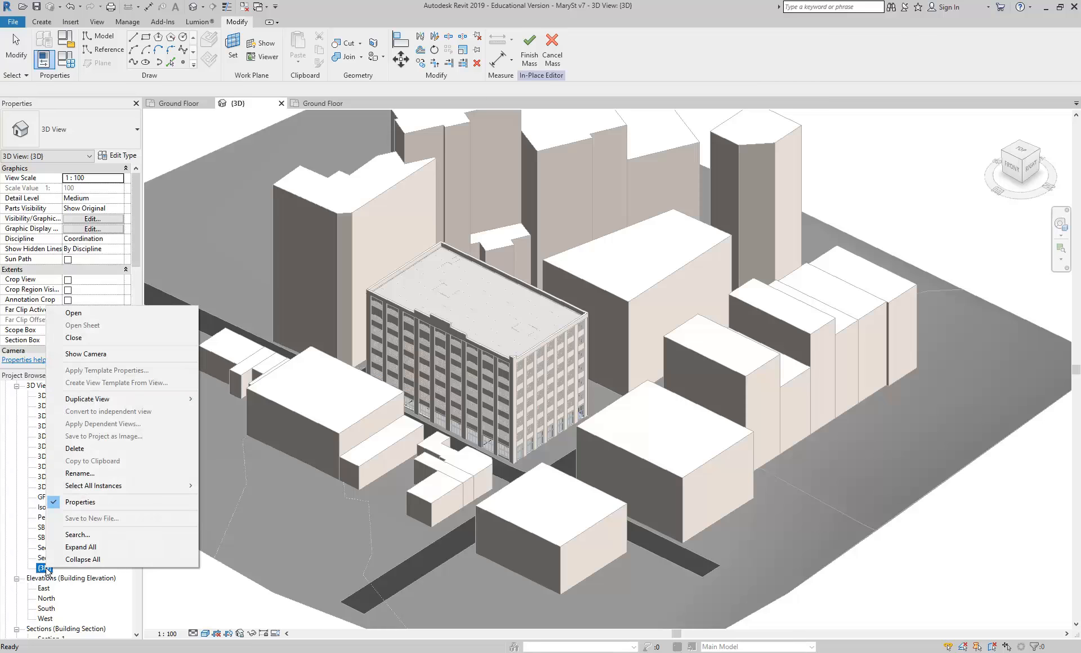
mouse_move(140, 399)
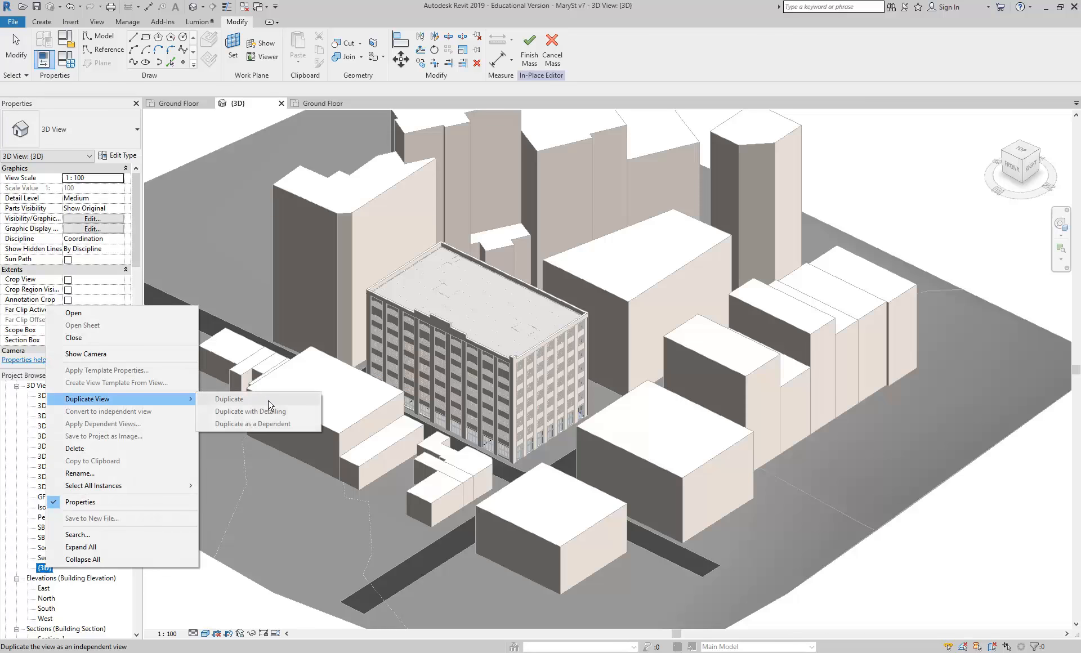
left_click(260, 495)
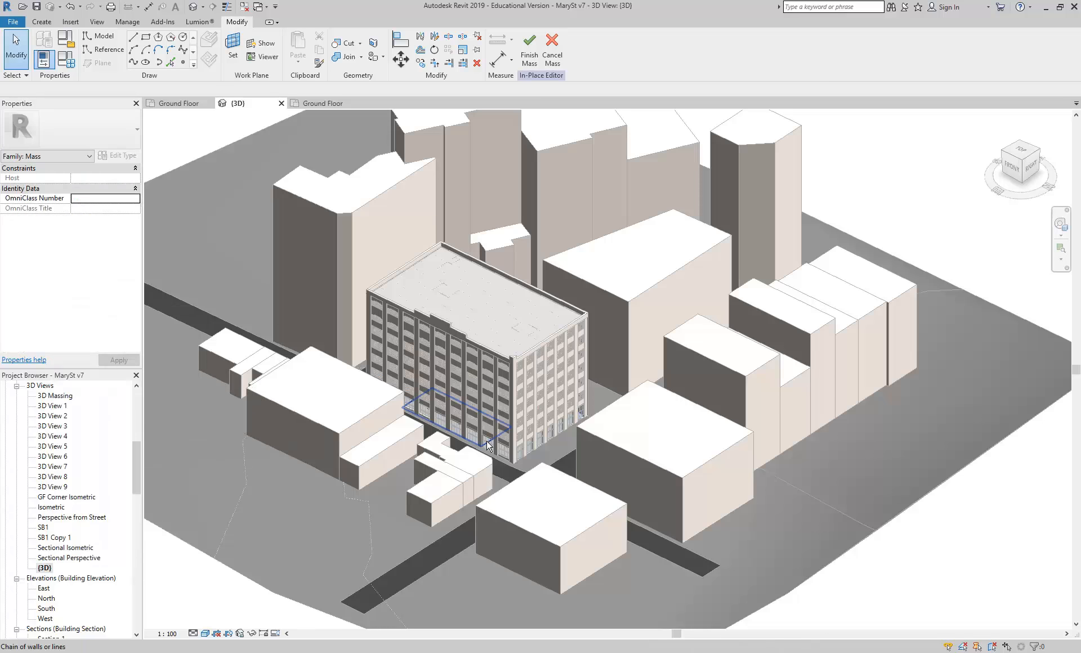
left_click(47, 569)
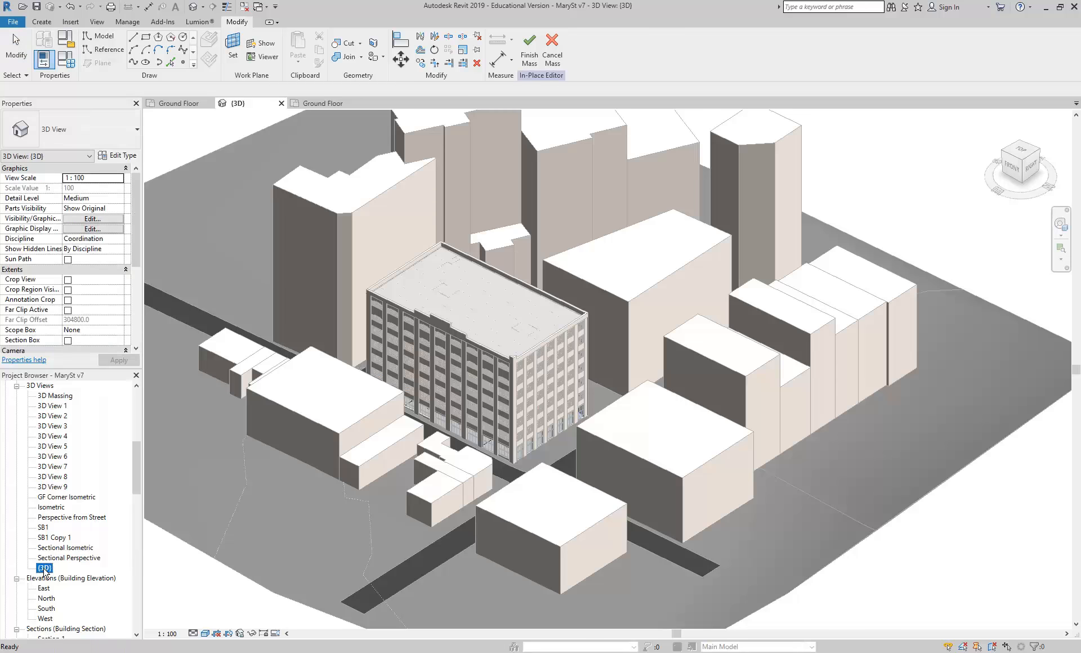
right_click(47, 570)
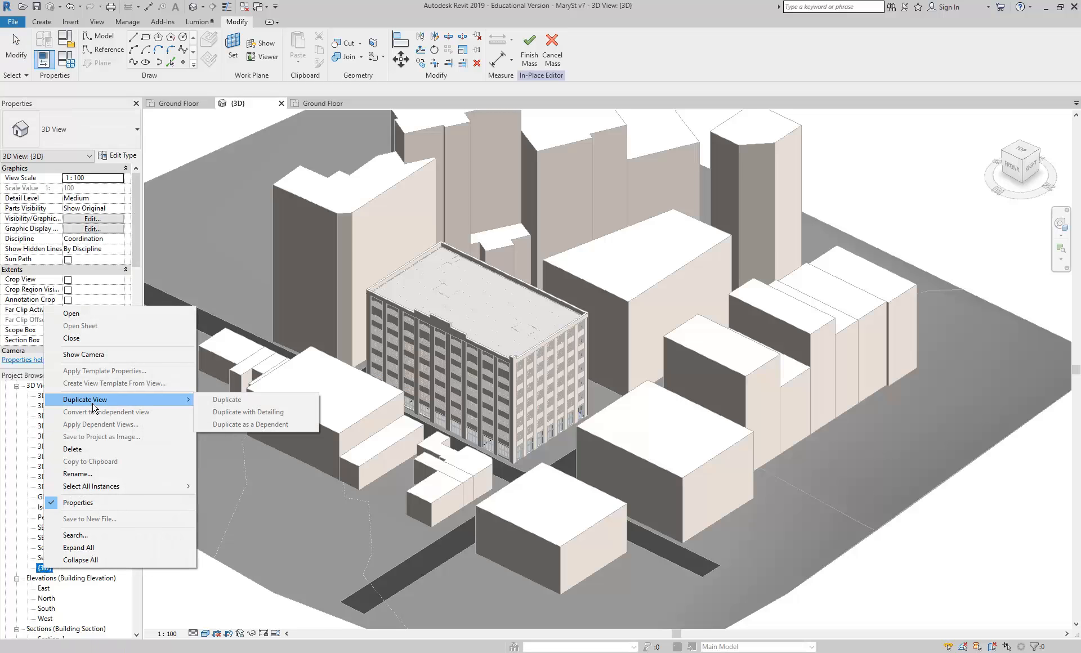
left_click(271, 587)
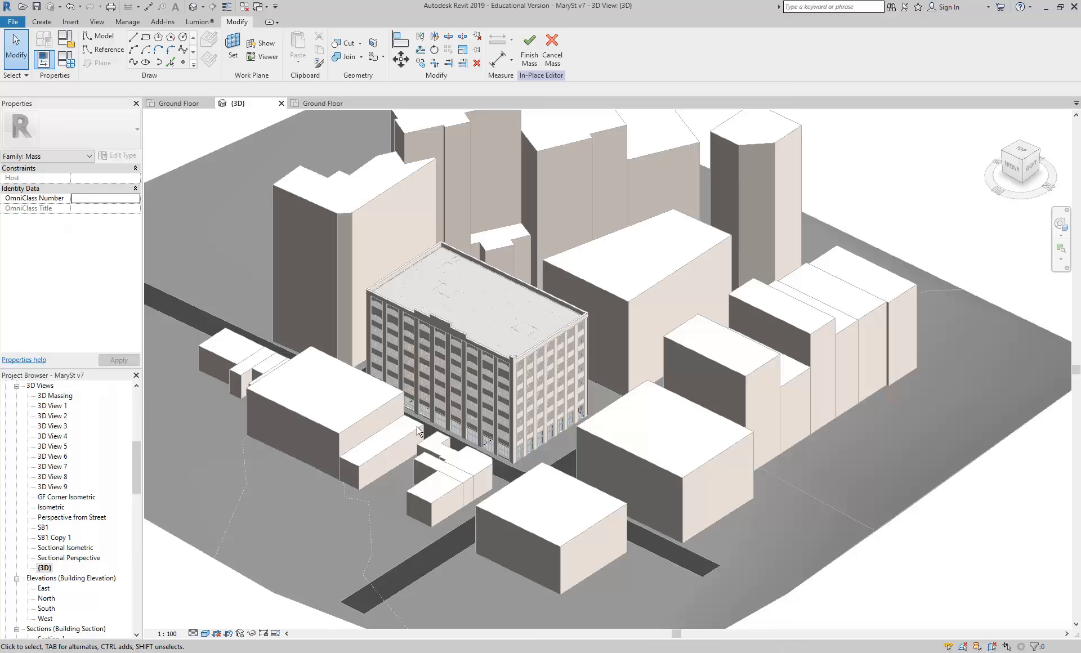
Finish the in-place mass and duplicate the {3D} view
left_click(529, 46)
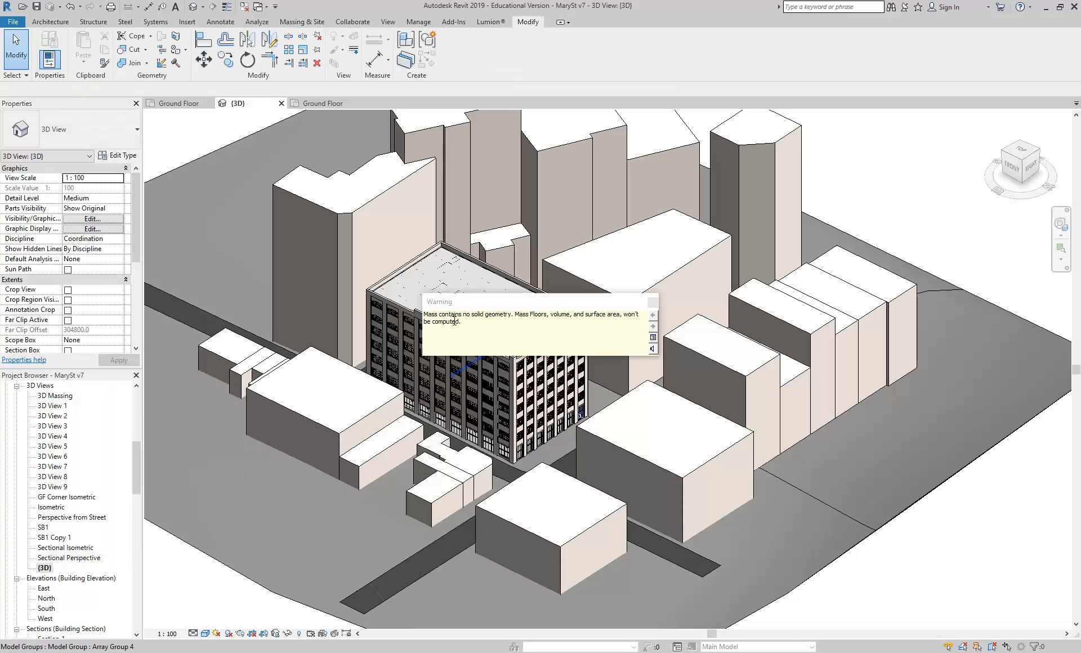
left_click(652, 303)
right_click(42, 570)
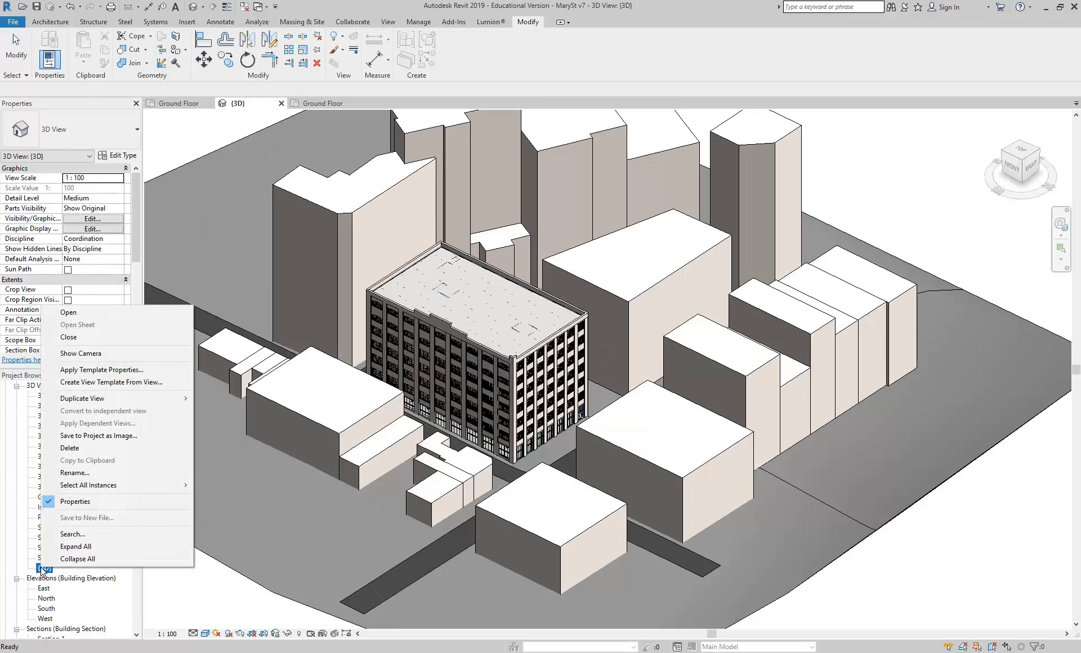
mouse_move(101, 400)
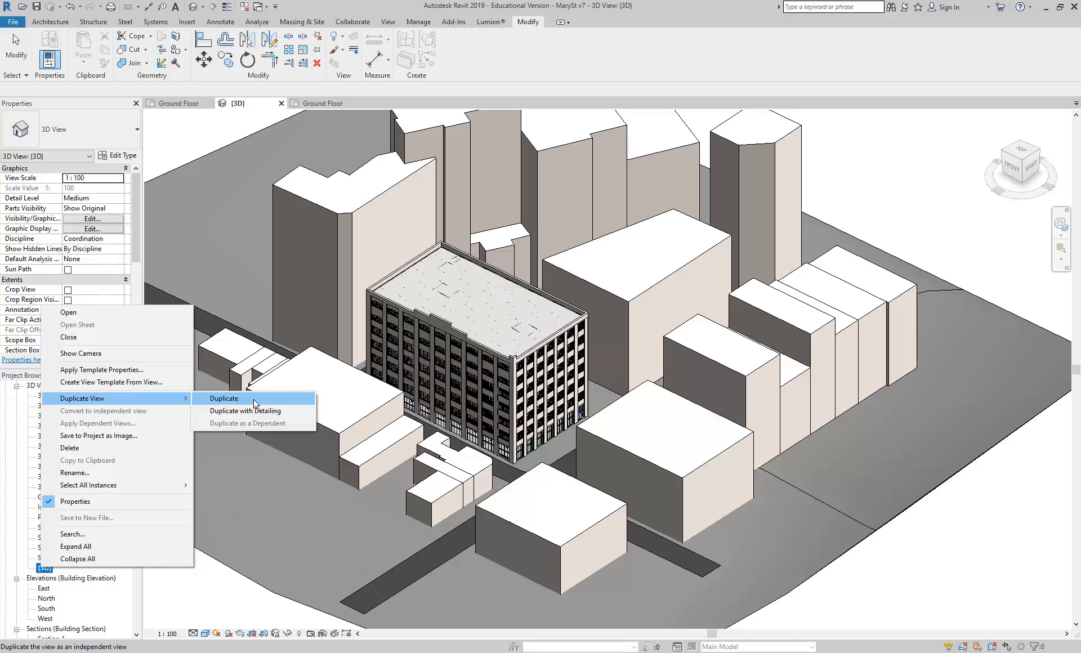
left_click(255, 400)
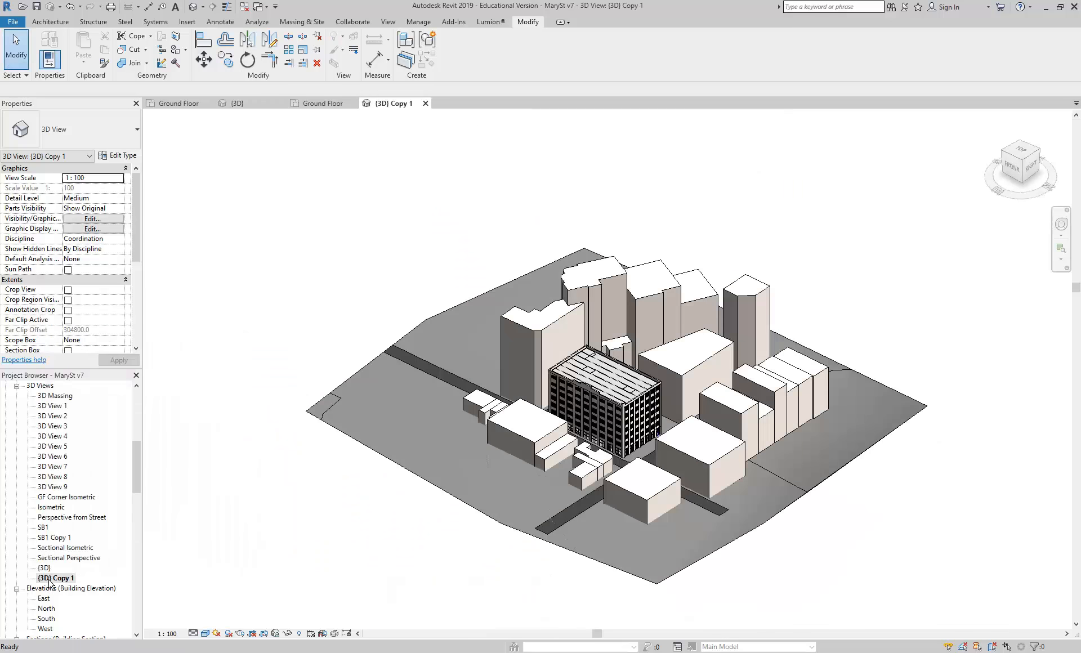
Rename the duplicated 3D view as Mass Only
right_click(51, 579)
left_click(84, 485)
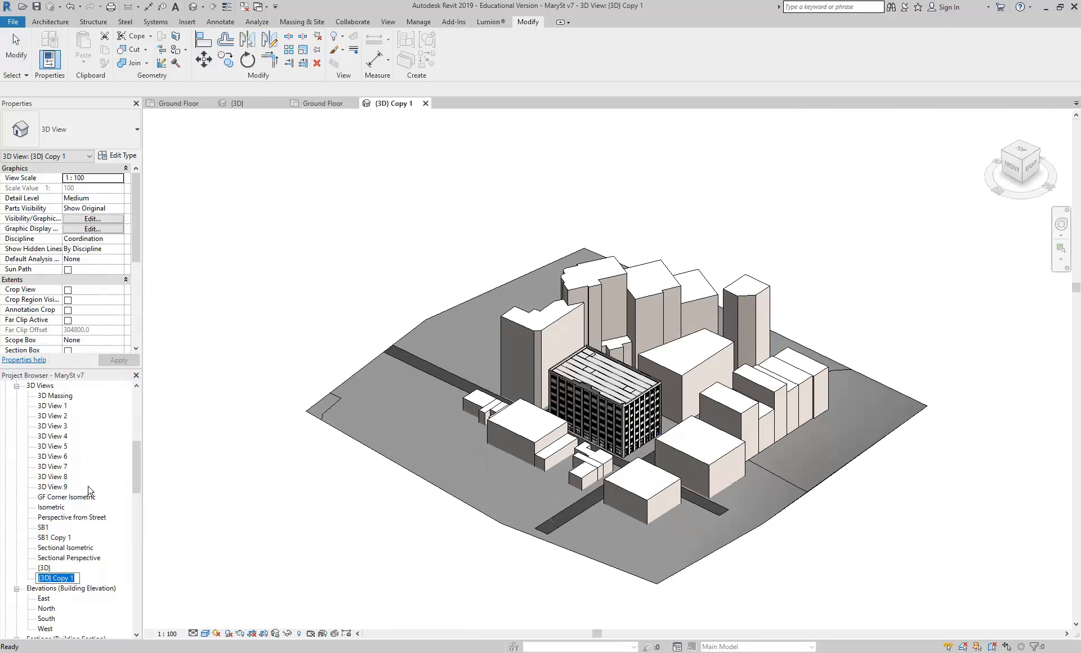
type("m")
key("Return")
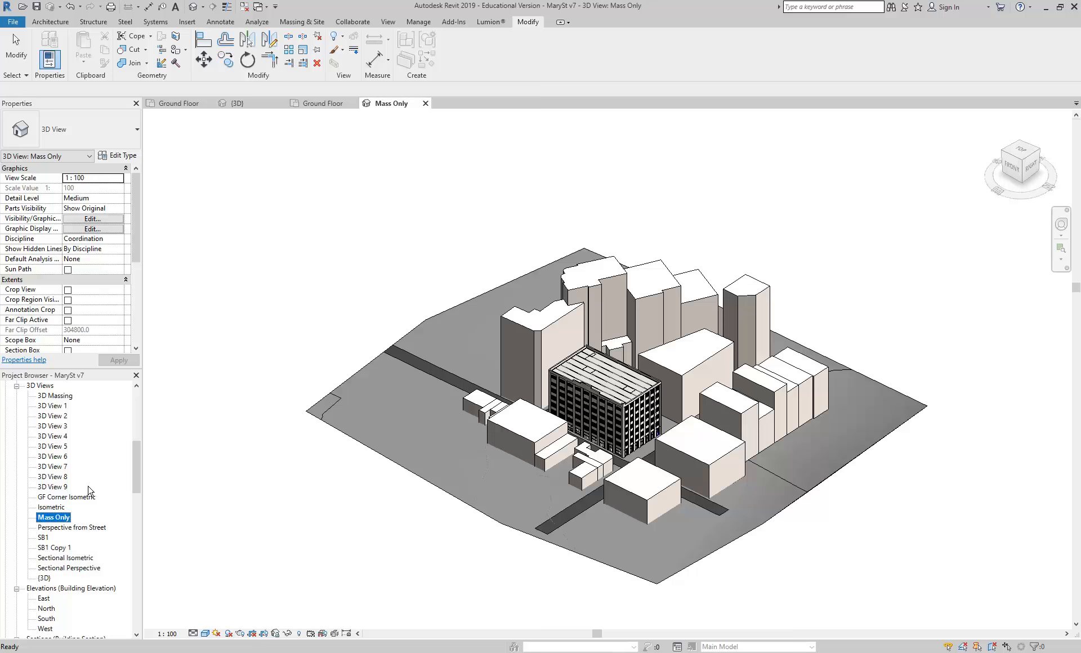
left_click(335, 443)
scroll(295, 306, "up", 3)
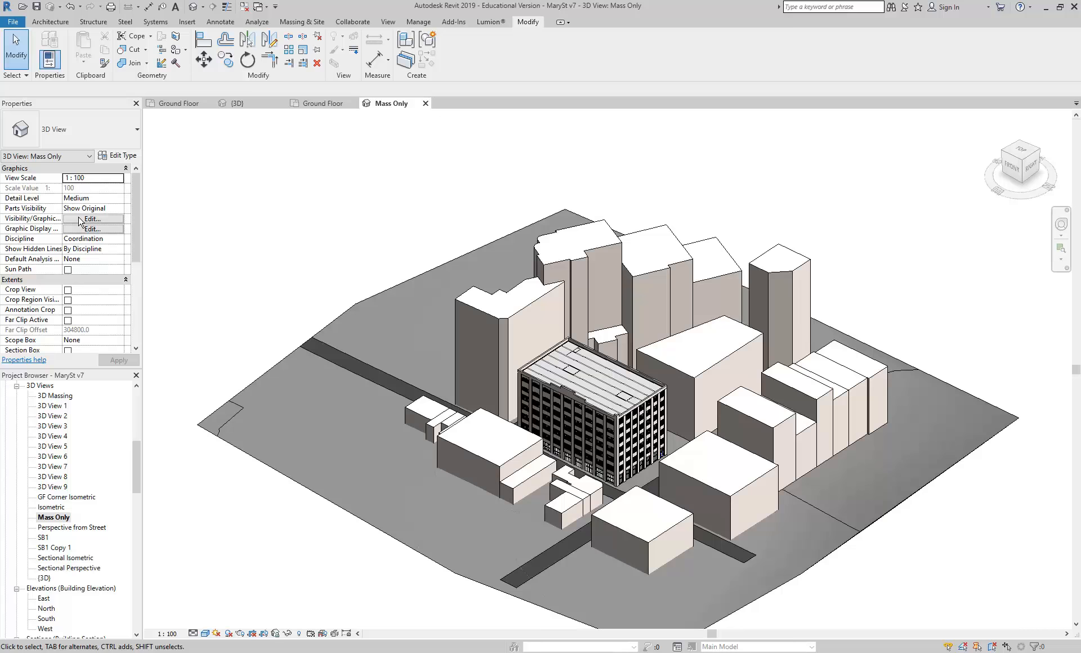
right_click(55, 518)
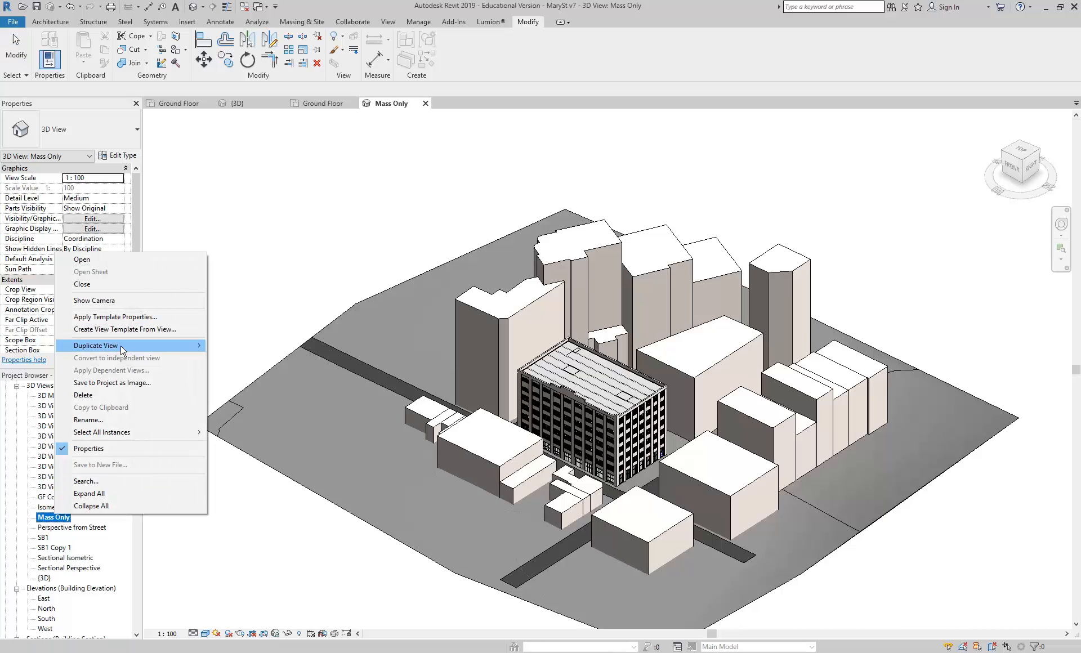
mouse_move(163, 351)
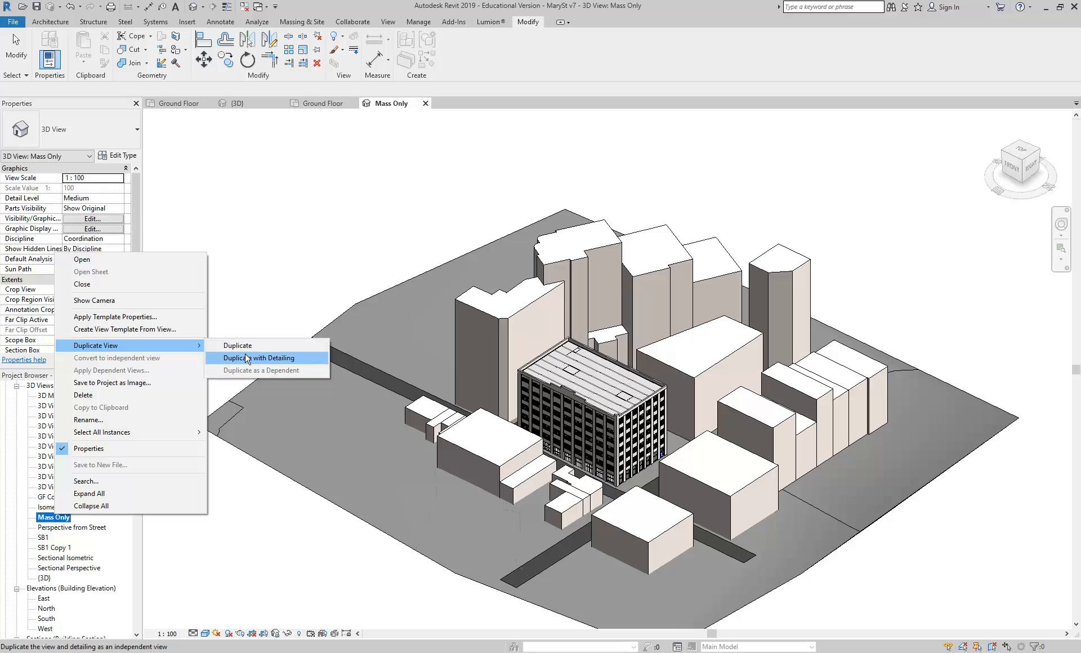
left_click(217, 25)
left_click(217, 25)
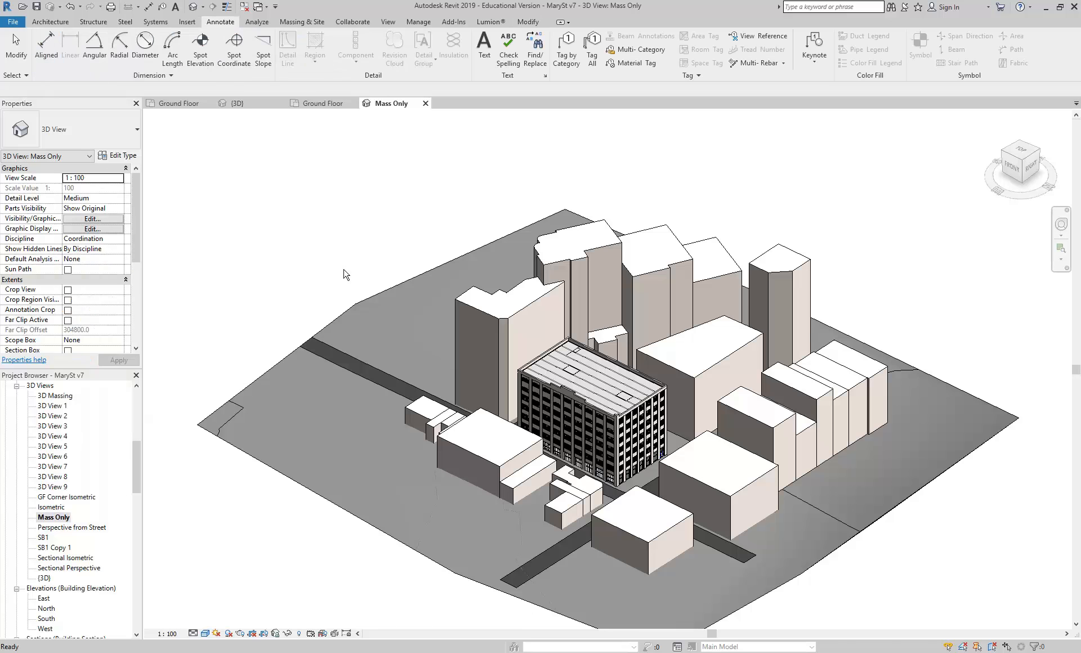
middle_click_drag(596, 442, 468, 390)
scroll(467, 390, "up", 4)
scroll(468, 389, "down", 6)
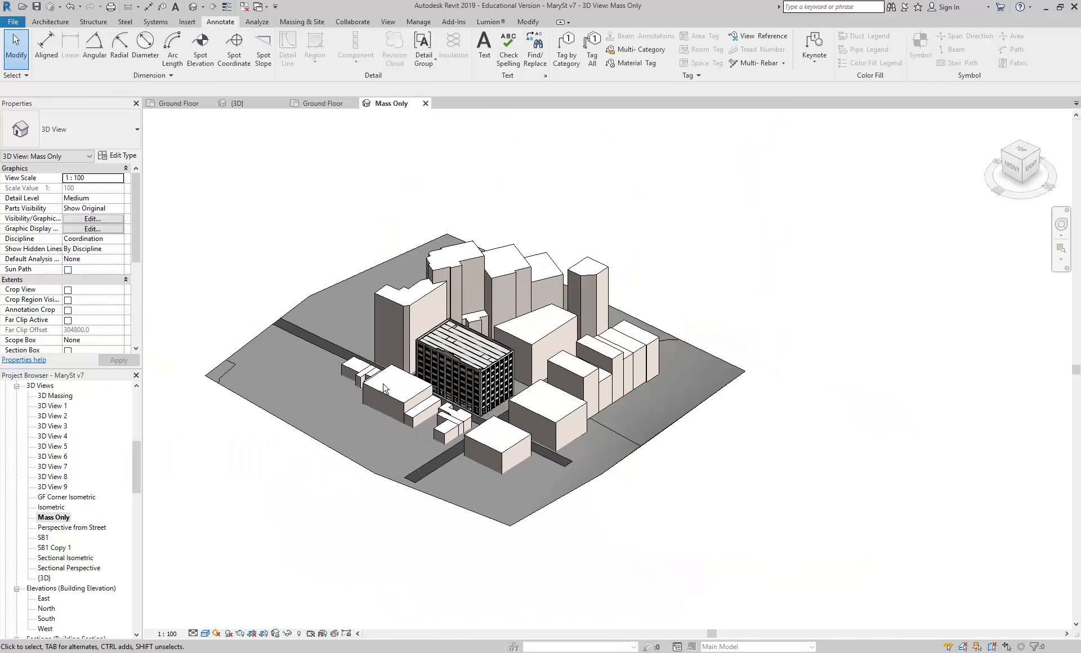
key("v")
key("g")
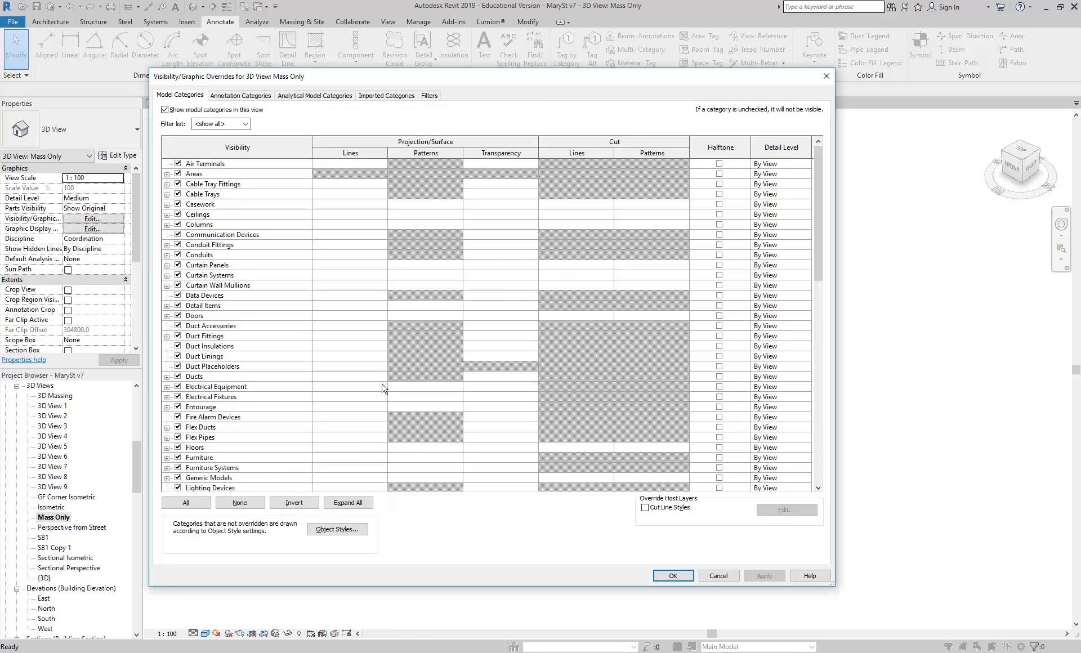
left_click(737, 577)
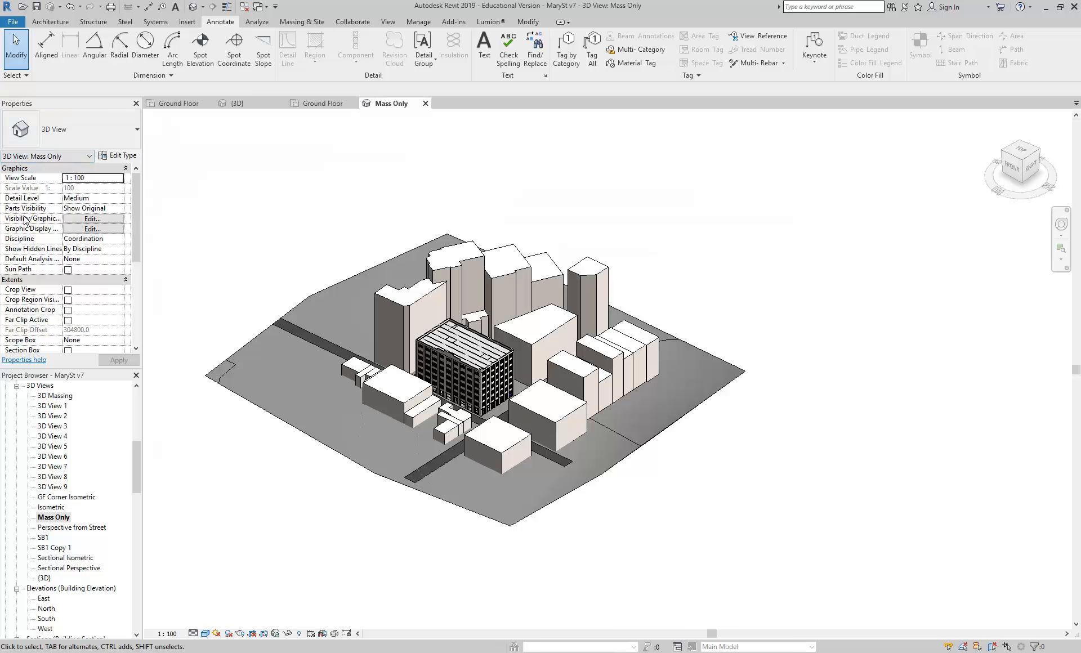
Hide every model category except Mass in the Mass Only view's visibility/graphic overrides
left_click(90, 219)
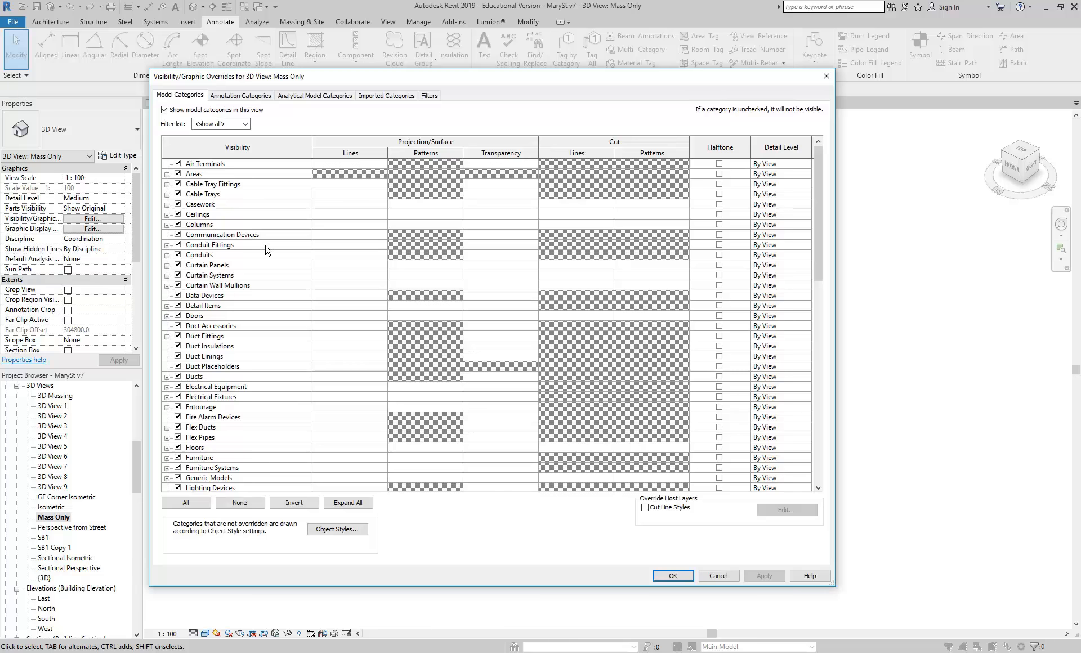
left_click(180, 506)
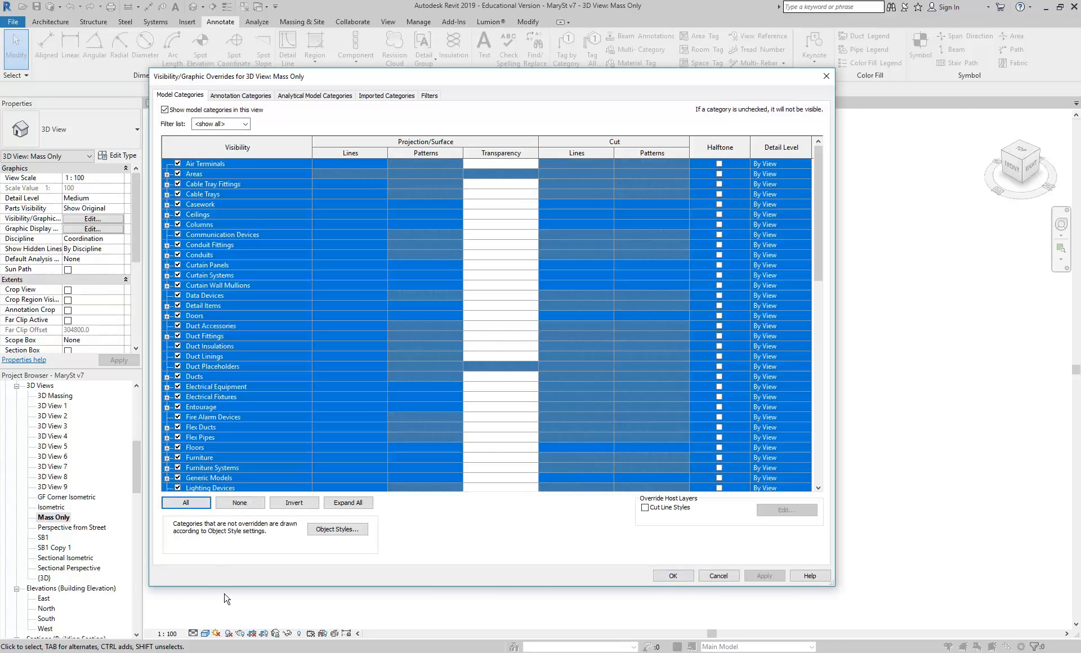
left_click(226, 509)
left_click(200, 505)
scroll(187, 457, "down", 3)
left_click(230, 503)
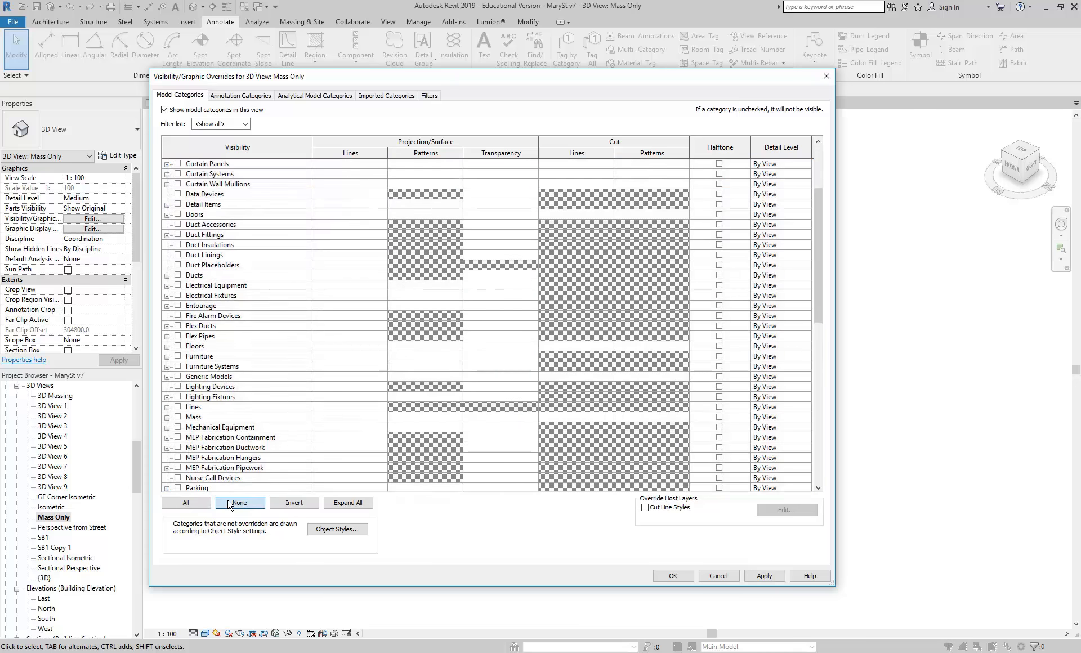
scroll(222, 445, "down", 2)
left_click(178, 367)
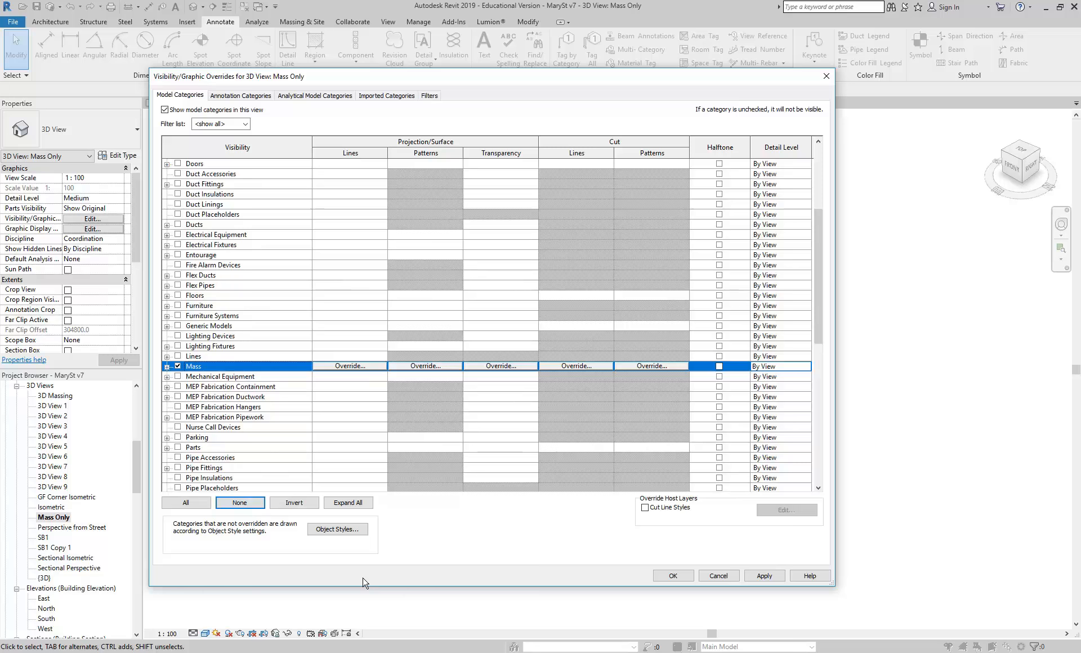
left_click(683, 576)
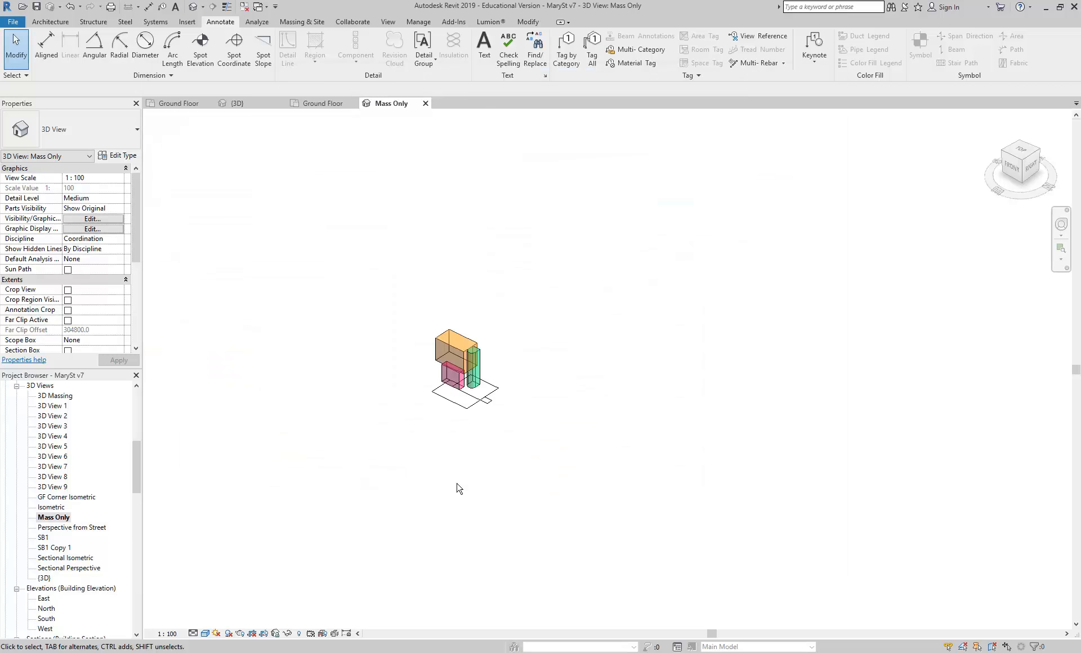
Delete the existing coloured Masterplan 3D mass standing above the sketched rectangles
scroll(454, 392, "up", 8)
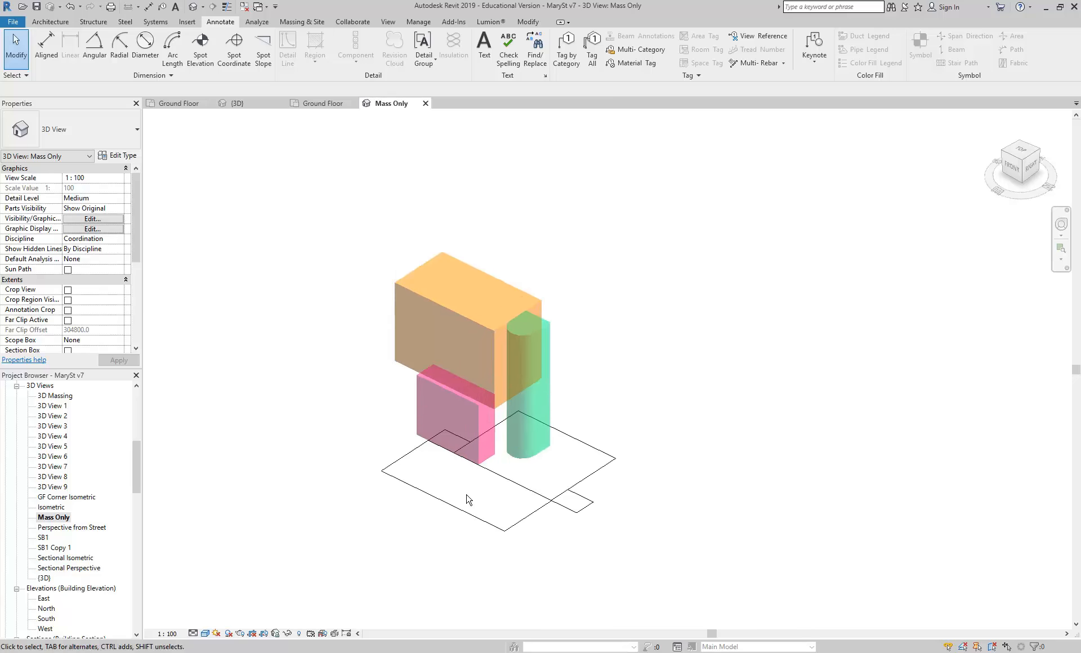
left_click(428, 335)
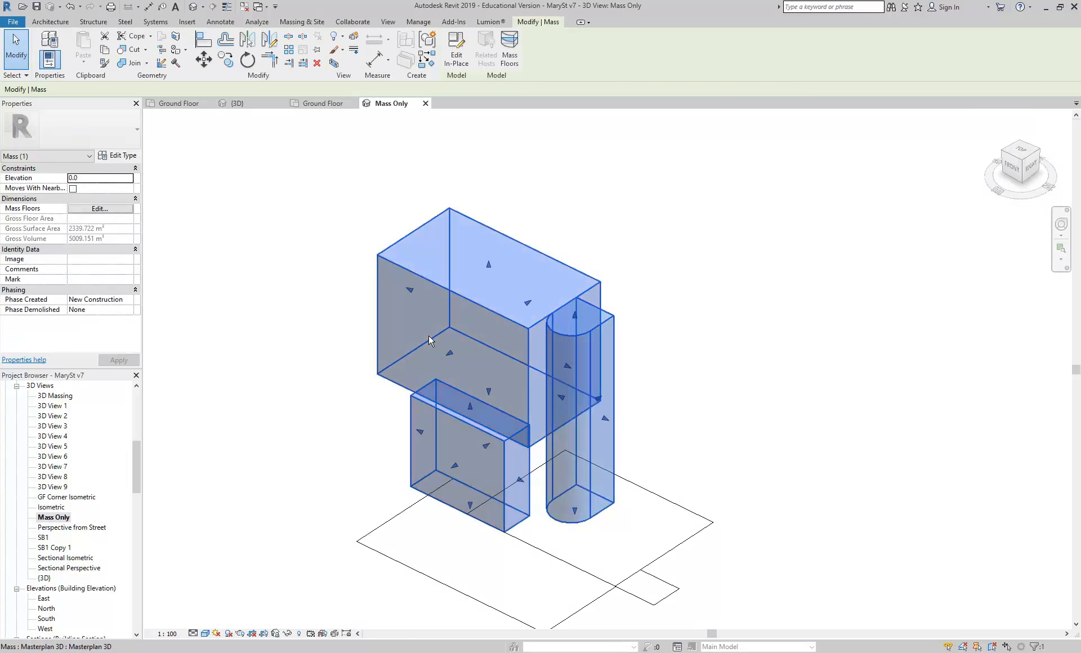
key("Delete")
Open the mass made of the sketched rectangles for in-place editing in the Mass Only view
scroll(429, 336, "up", 1)
middle_click_drag(429, 337, 331, 168)
middle_click_drag(315, 418, 353, 415)
middle_click_drag(392, 377, 378, 381)
scroll(369, 375, "up", 2)
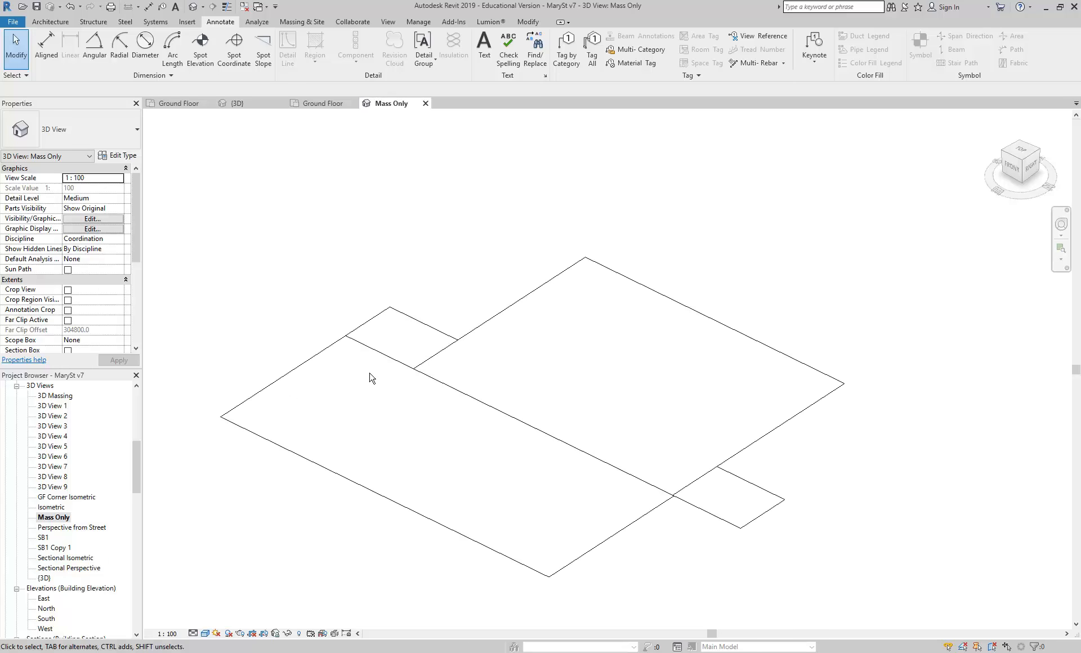
left_click(571, 562)
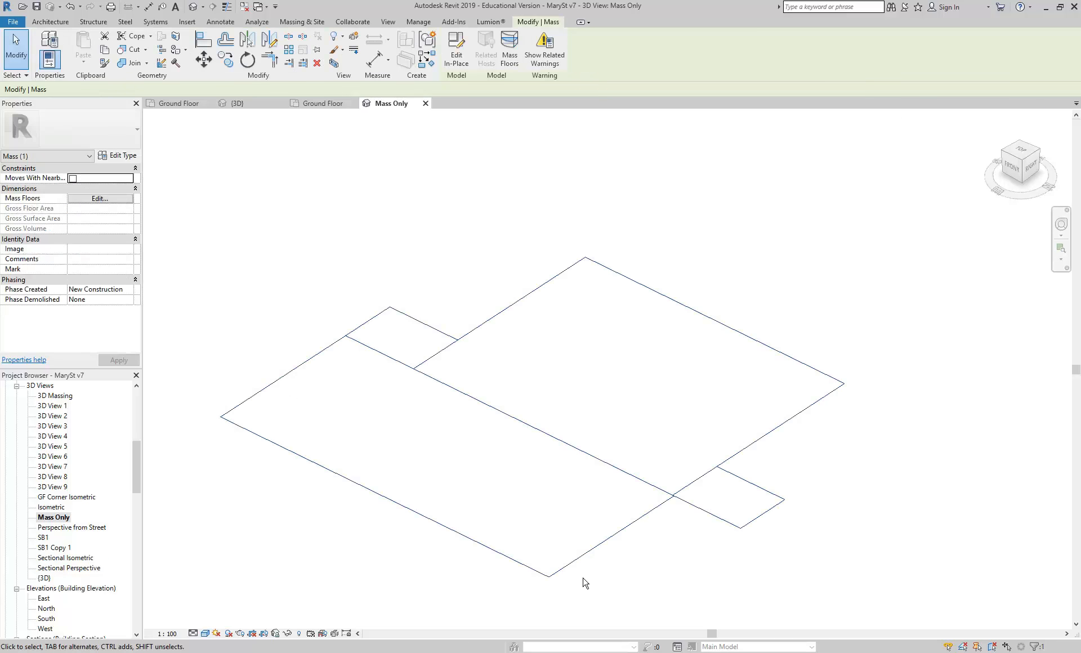
left_click(456, 50)
middle_click_drag(480, 290, 464, 319)
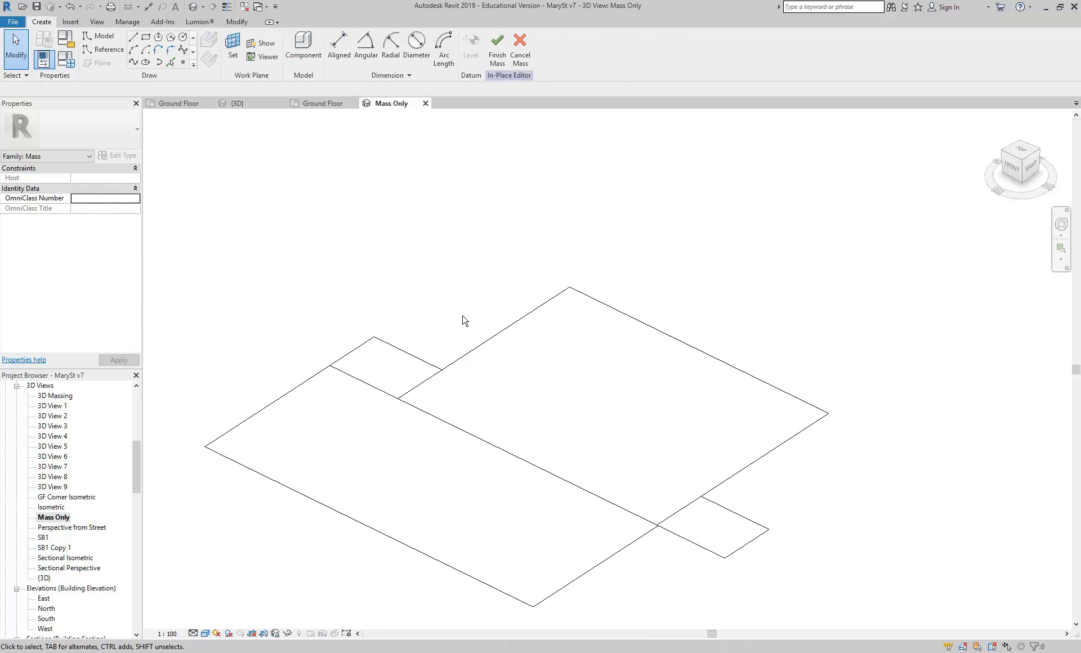
Create a solid form from the small rectangle at the upper-left edge of the mass sketch
left_click_drag(276, 315, 467, 439)
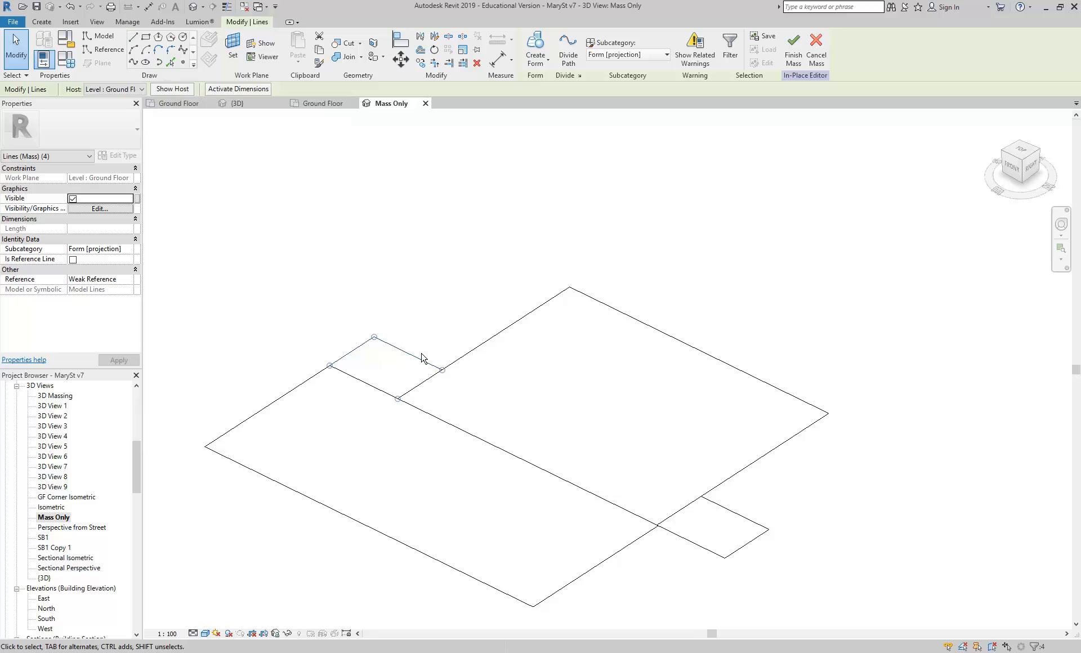
left_click(536, 64)
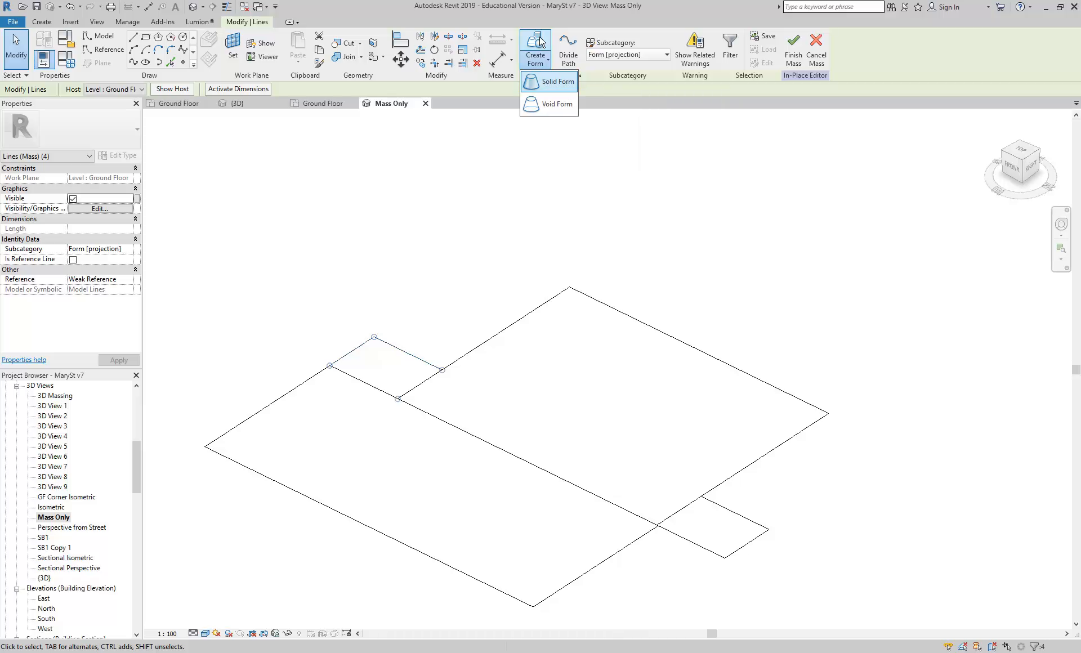
left_click(547, 81)
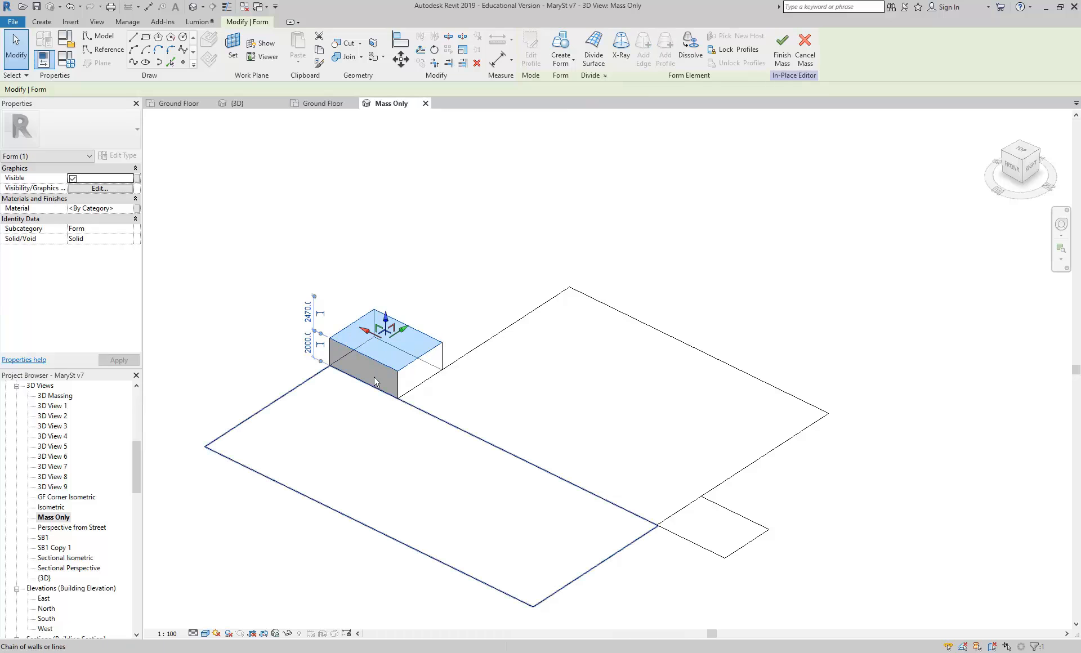
Raise the top face of the small box in stages to make a tall tower
left_click_drag(387, 327, 387, 237)
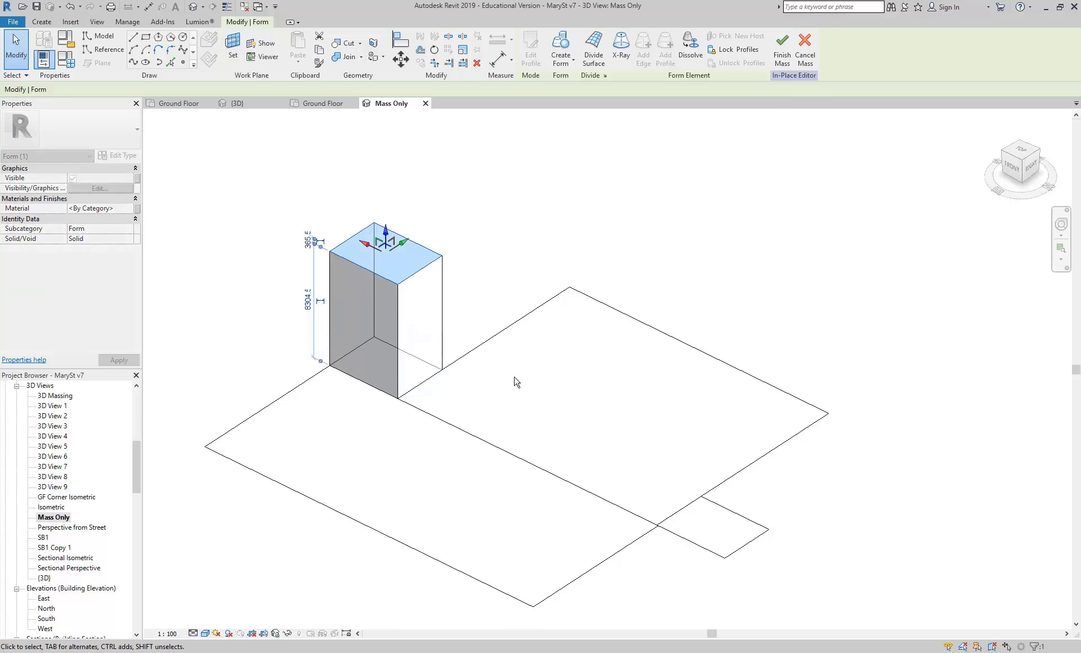
scroll(393, 198, "up", 2)
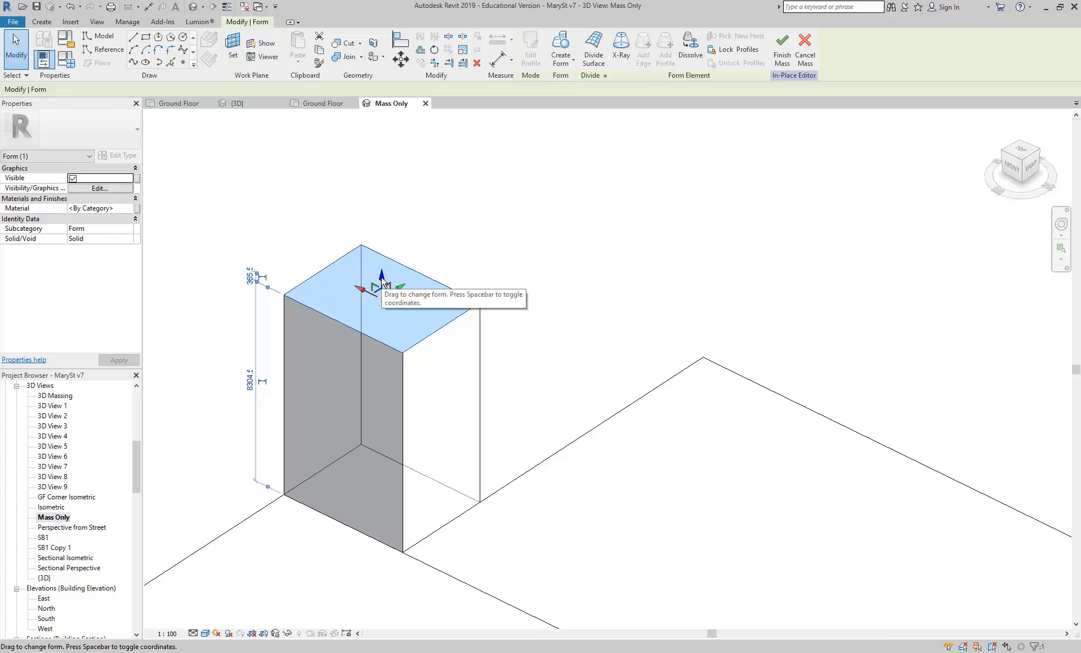
left_click_drag(384, 277, 384, 222)
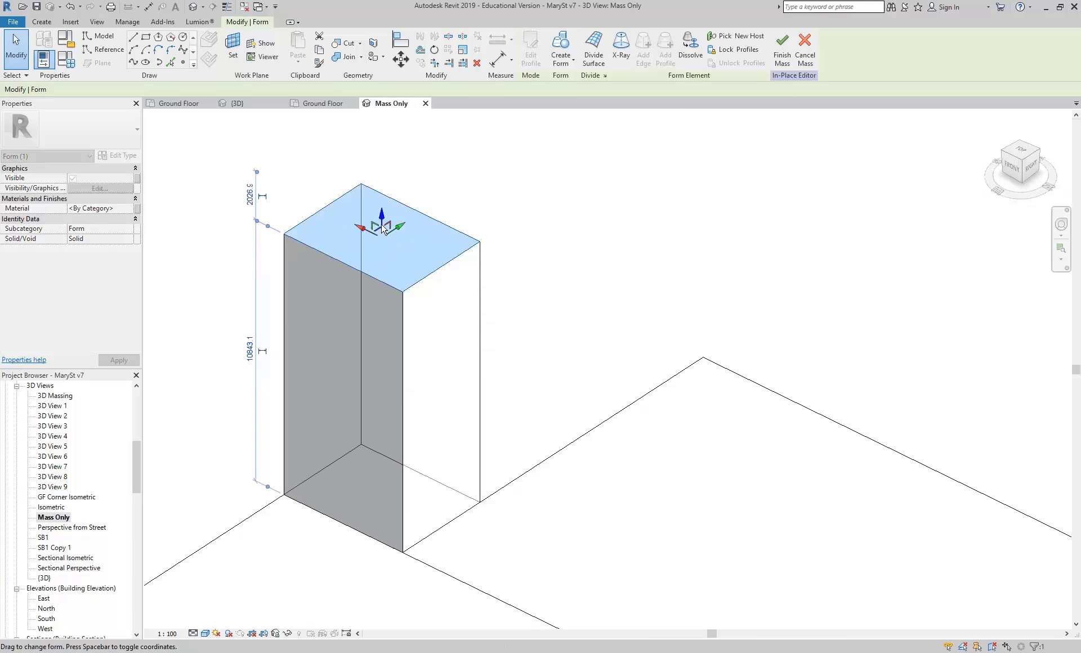
scroll(382, 216, "down", 1)
middle_click_drag(382, 216, 377, 253)
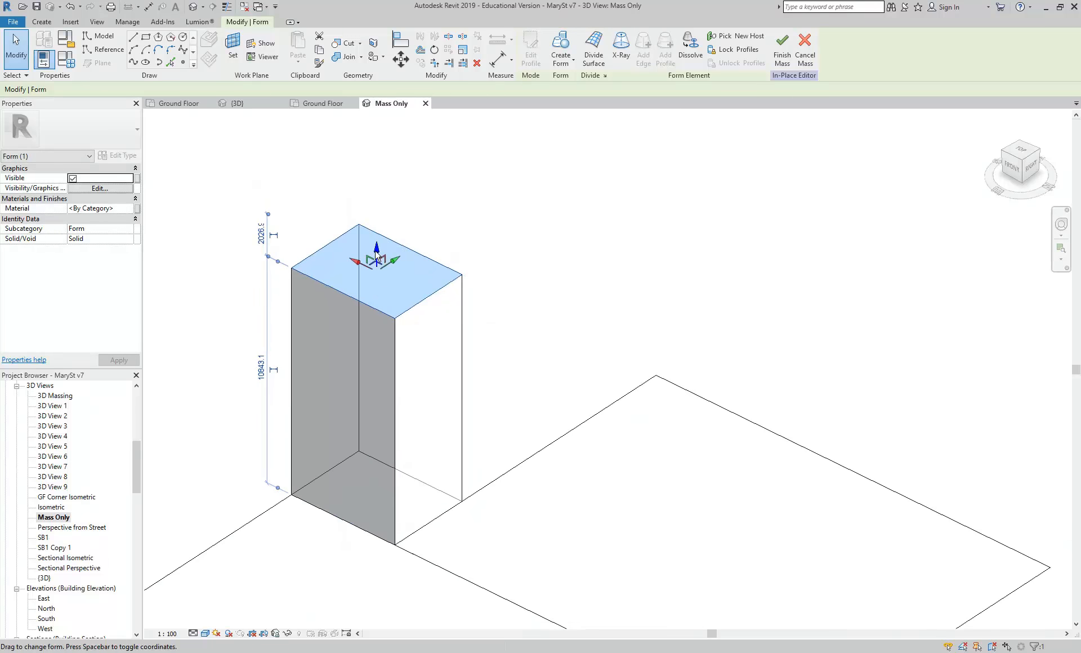
left_click_drag(378, 253, 376, 203)
scroll(388, 282, "down", 3)
left_click(426, 468)
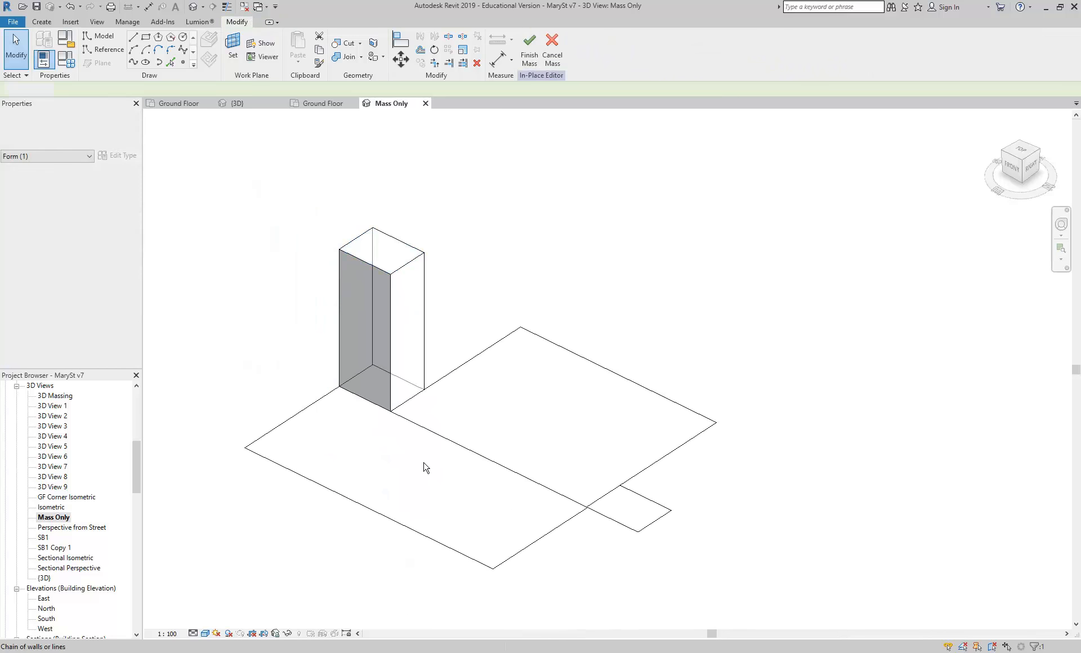
left_click(461, 370)
left_click(234, 354)
left_click(287, 396)
left_click(249, 337)
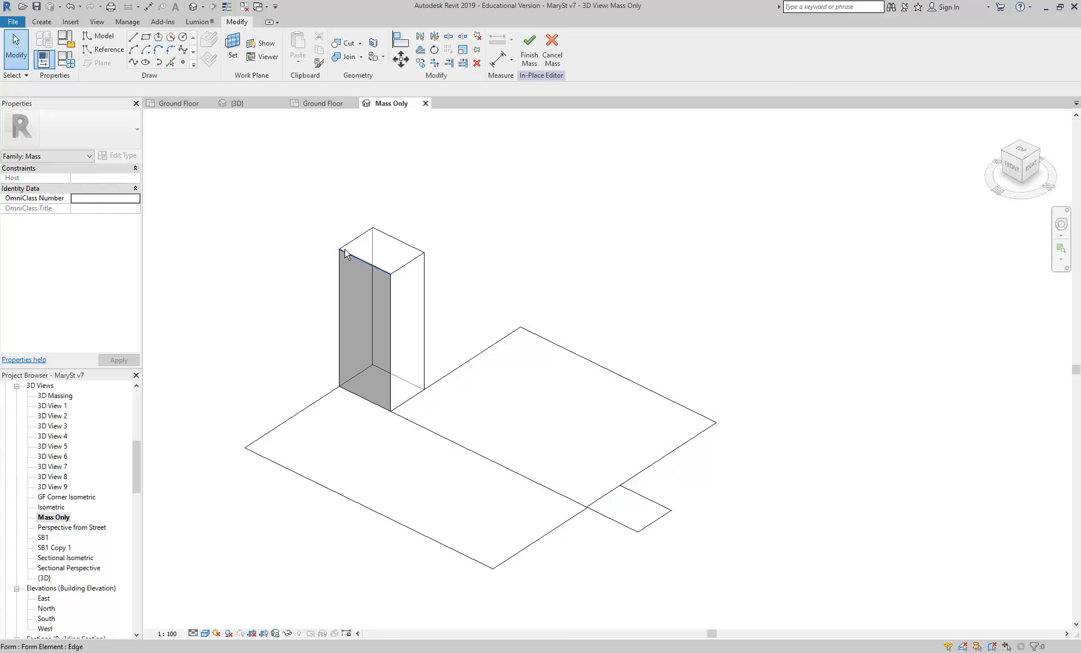
left_click(613, 523)
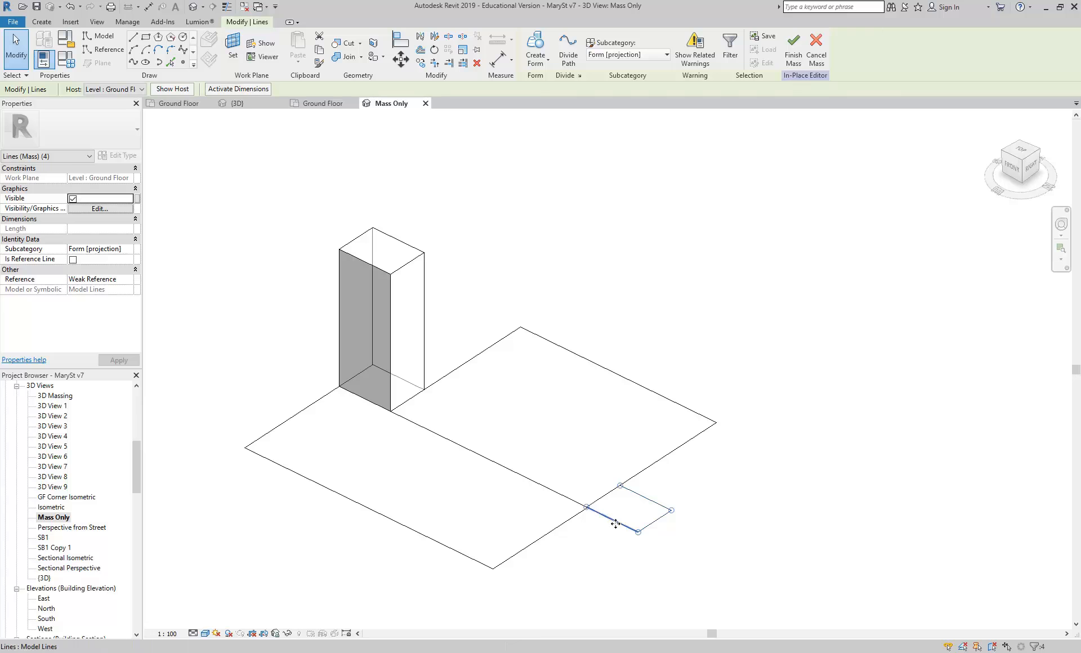
Draw an open chain of four model lines on the Ground Floor placement plane, in the empty area beside the sketched rectangles
left_click(133, 37)
scroll(322, 269, "down", 1)
middle_click_drag(322, 269, 557, 341)
middle_click_drag(513, 405, 309, 275)
middle_click_drag(604, 276, 555, 344)
scroll(555, 332, "up", 2)
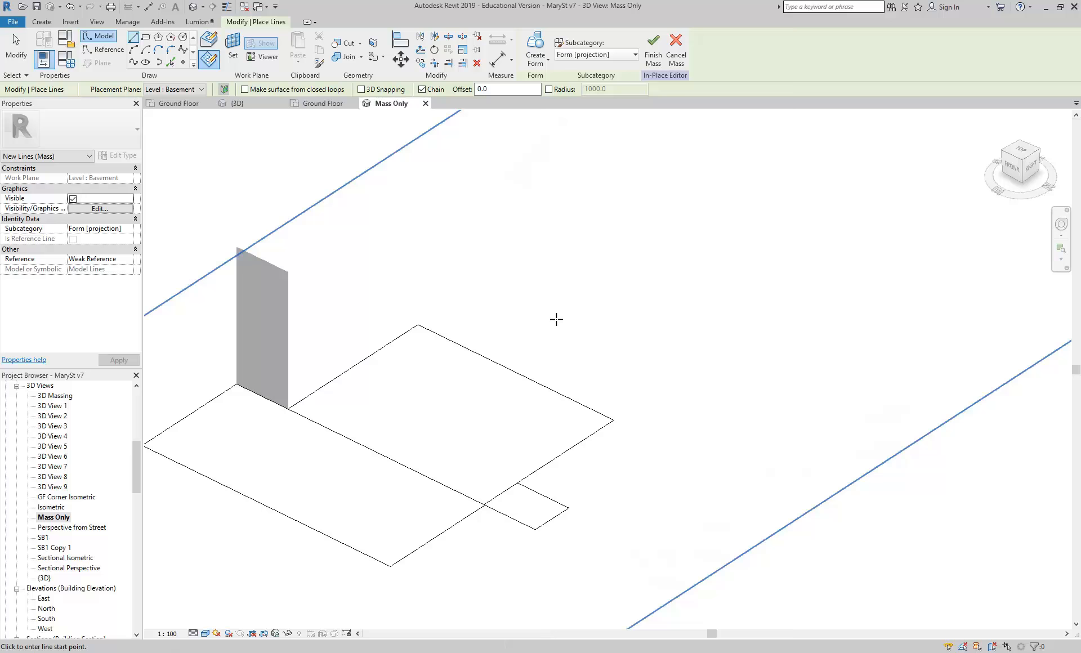
left_click(180, 90)
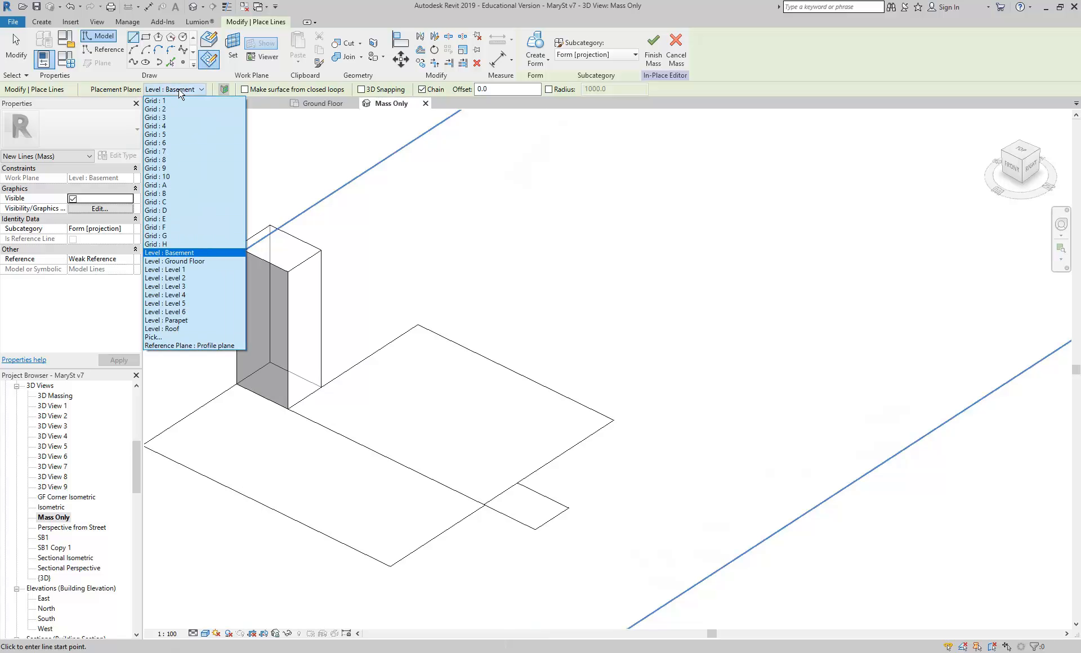
left_click(178, 263)
middle_click_drag(532, 307, 490, 319)
middle_click_drag(543, 517, 476, 361)
left_click(670, 336)
scroll(478, 361, "up", 1)
left_click(642, 330)
left_click(632, 254)
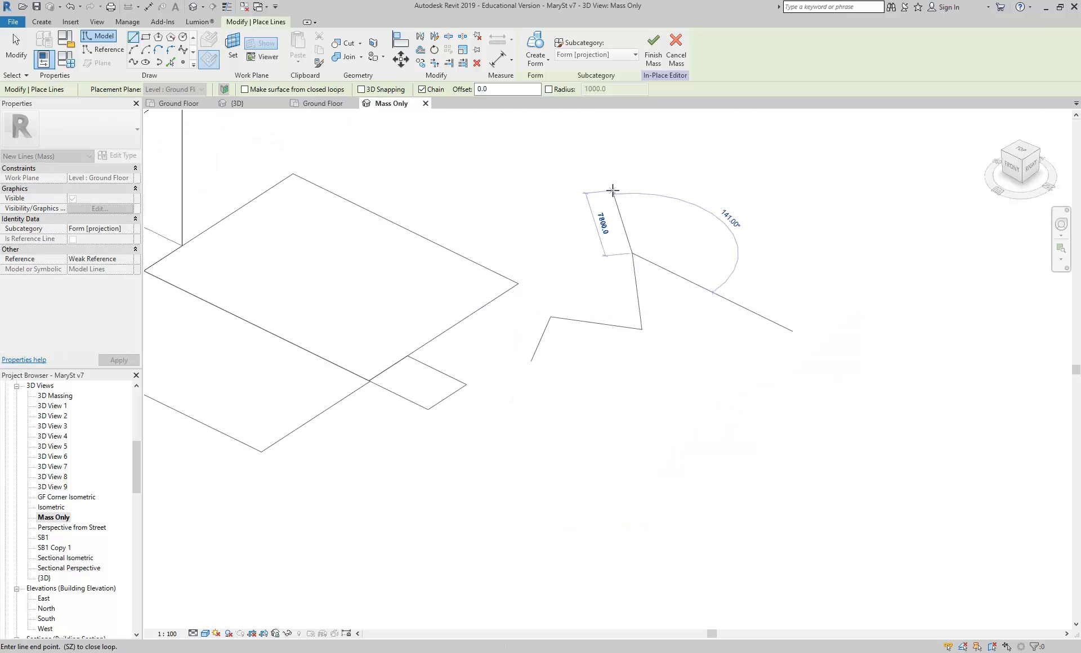
left_click(565, 239)
right_click(565, 231)
left_click(583, 240)
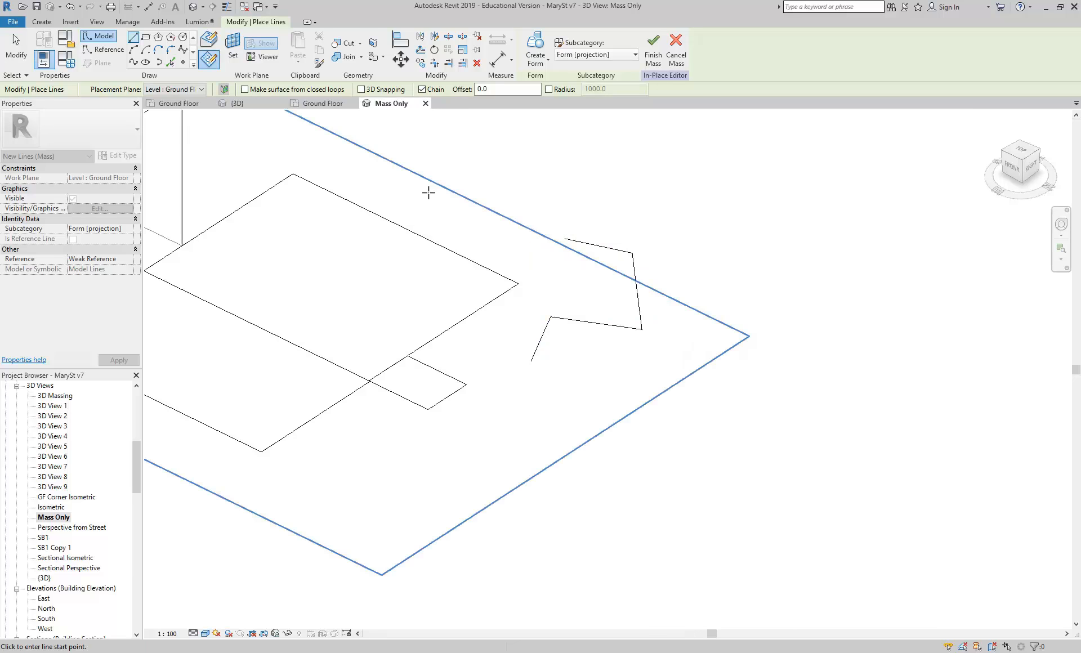
Draw a closed, arrowhead-shaped loop of four model lines below the open line chain
middle_click_drag(591, 403, 562, 348)
left_click(491, 362)
left_click(575, 455)
left_click(624, 371)
left_click(574, 389)
left_click(491, 362)
key("Escape")
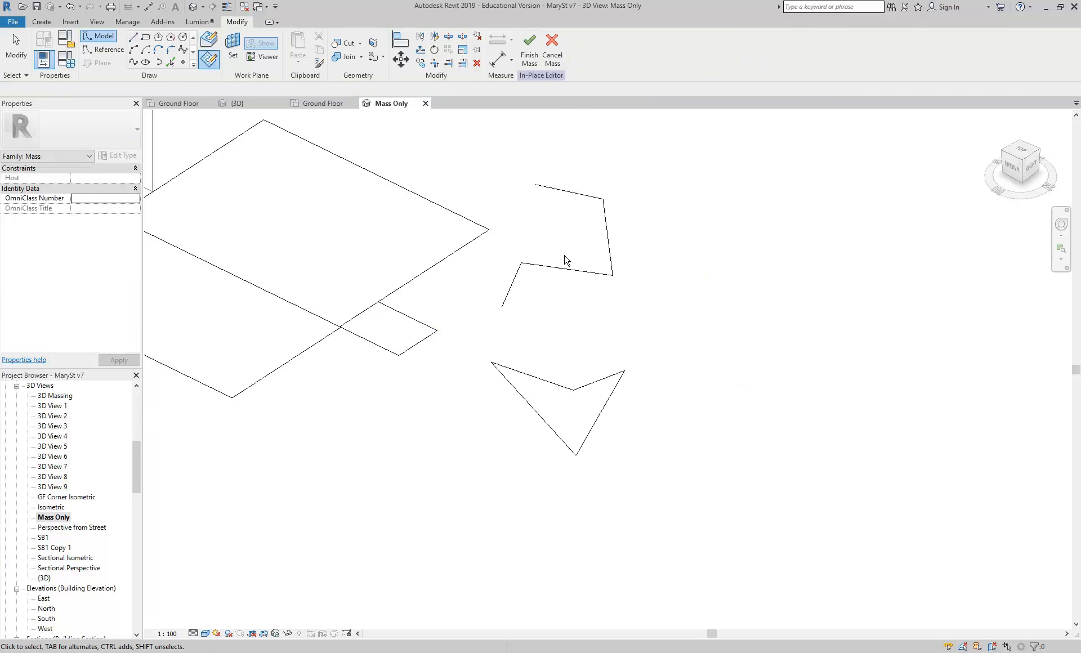
Select all four lines of the arrowhead-shaped loop together as one chain
left_click(544, 383)
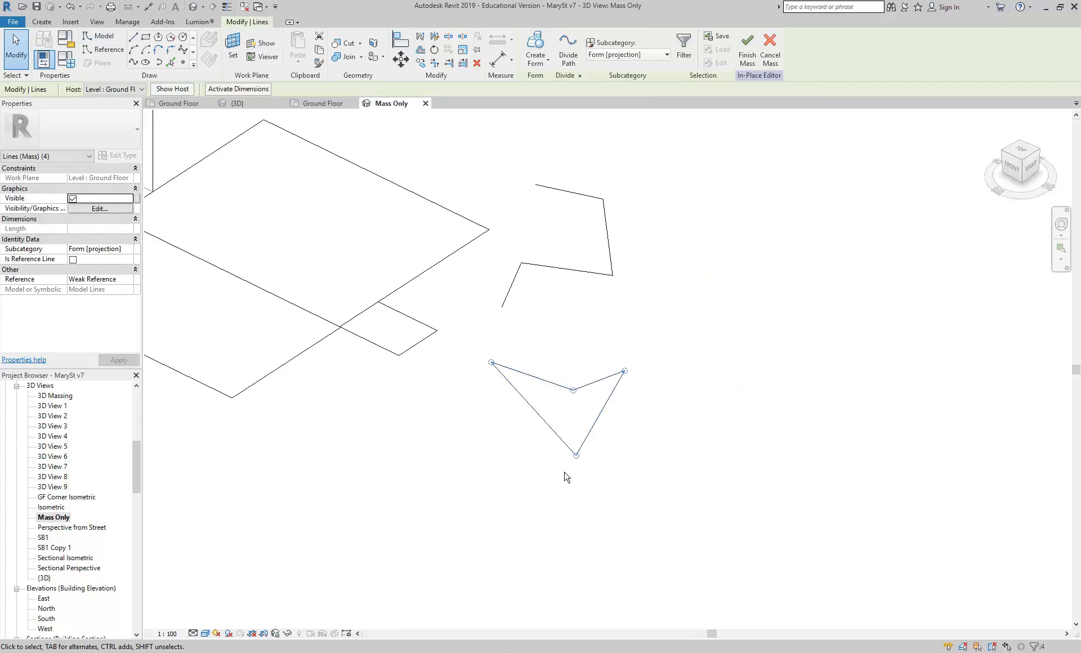
left_click(535, 358)
key("Tab")
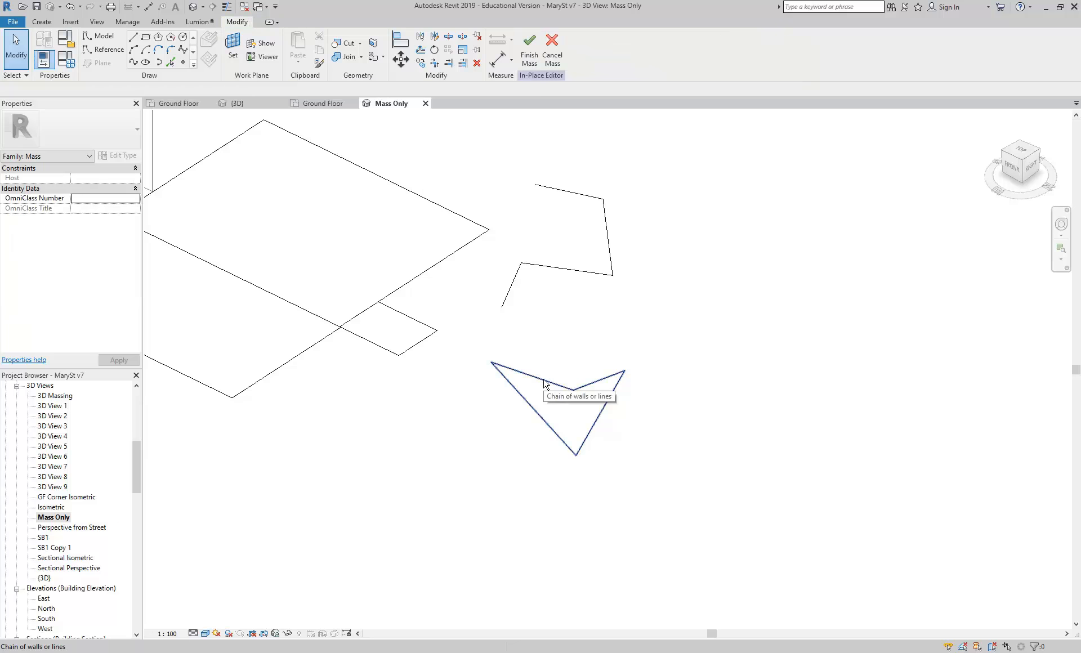
left_click(545, 383)
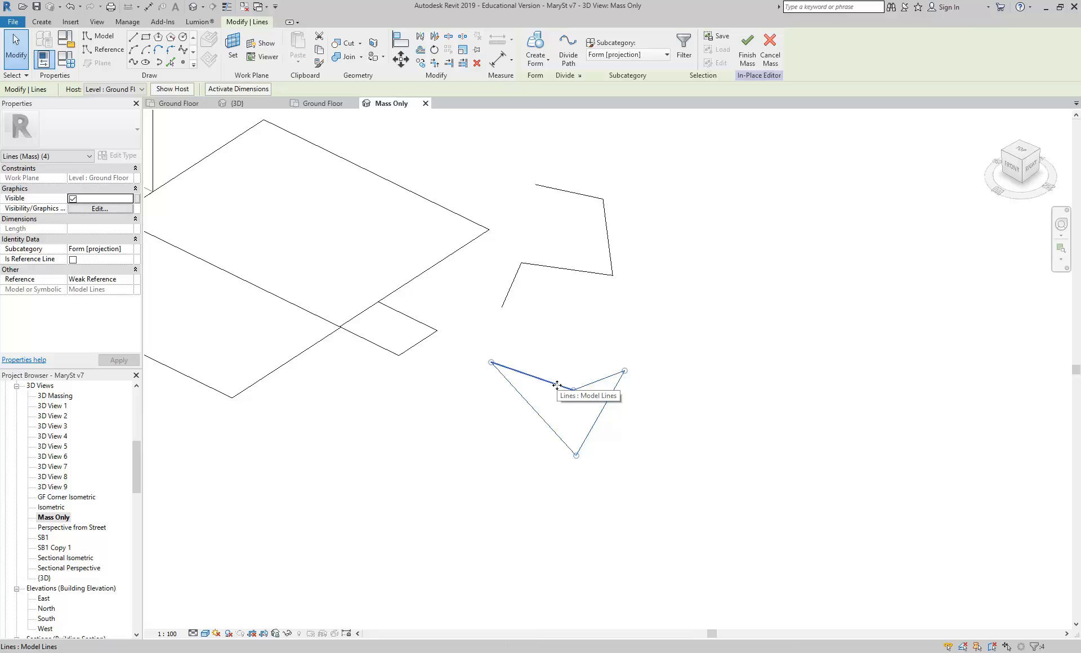
scroll(533, 413, "up", 1)
mouse_move(533, 413)
middle_mouse_down()
mouse_move(502, 441)
mouse_move(522, 418)
middle_mouse_up()
scroll(523, 423, "up", 1)
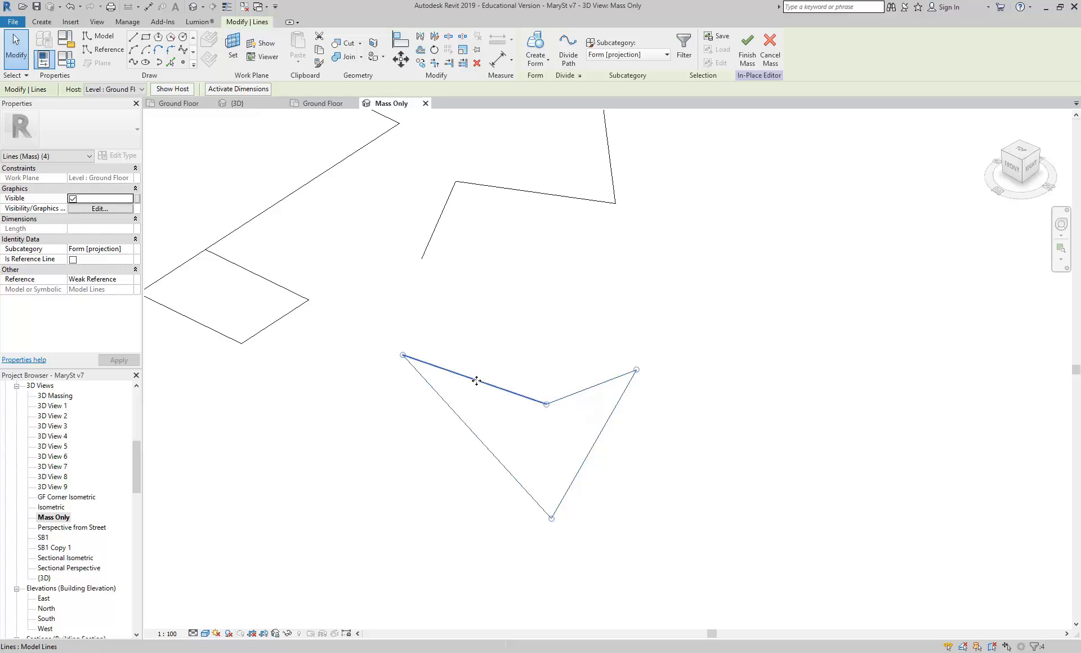
left_click(372, 322)
key("Tab")
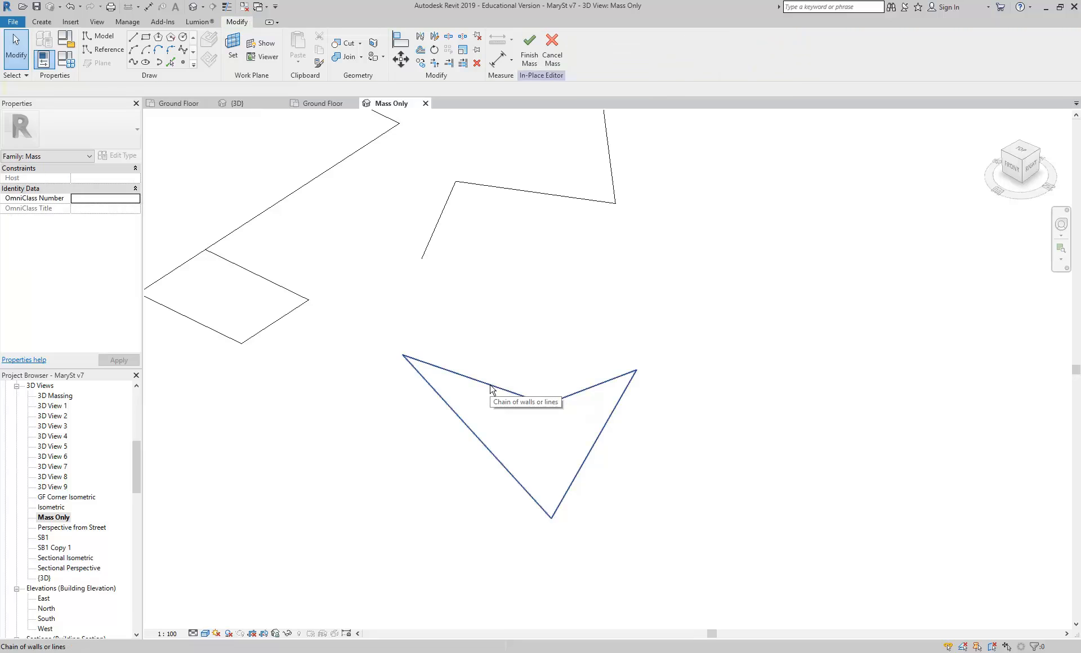
left_click(482, 381)
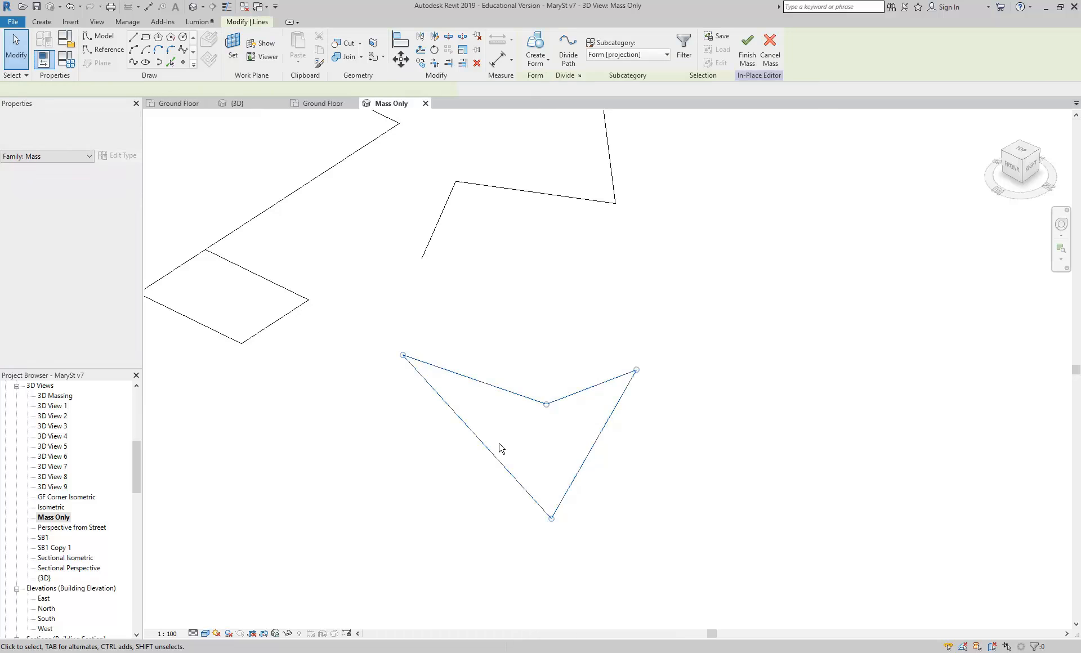
Move the arrowhead loop's upper-left line outward and pull its outer endpoint away from the loop, making the line about 6600 mm long
left_click(486, 385)
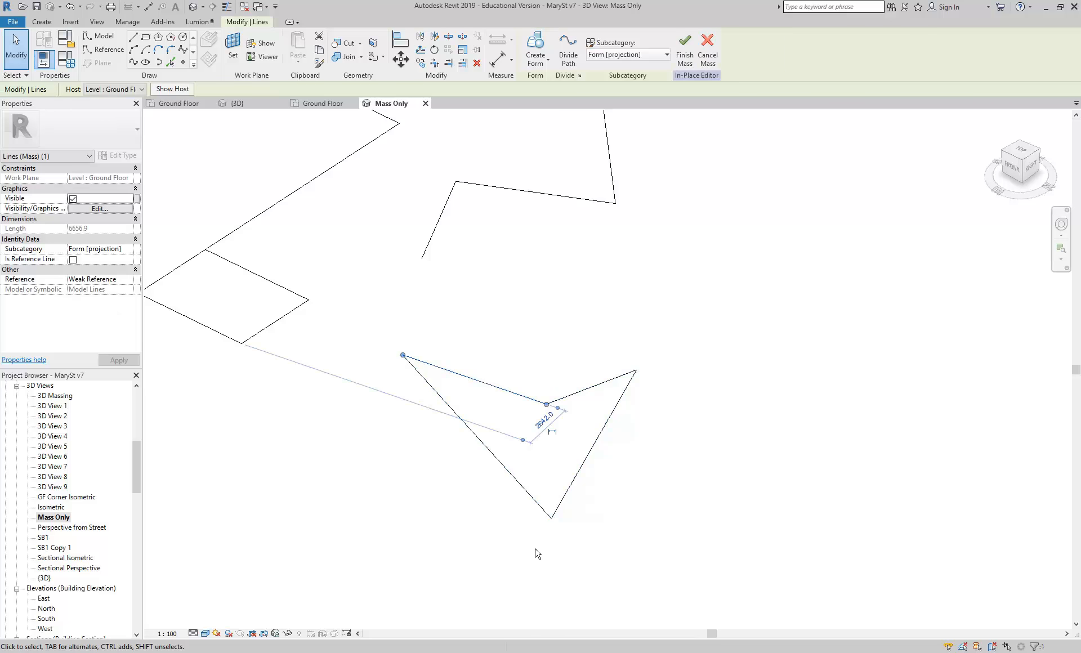
left_click_drag(487, 384, 491, 357)
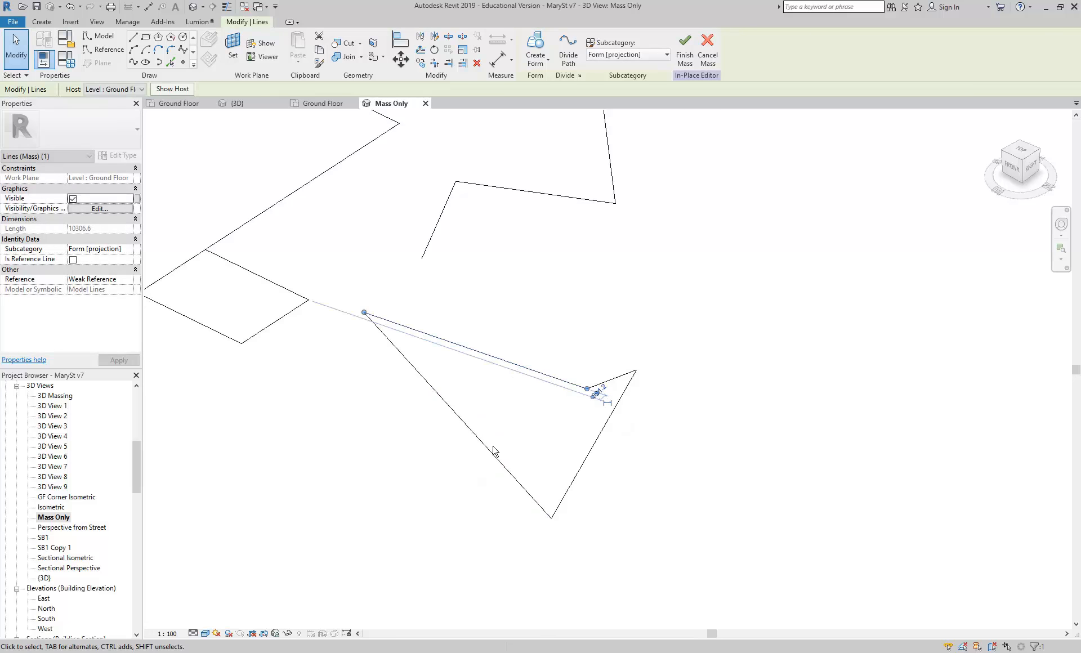
left_click_drag(364, 309, 491, 310)
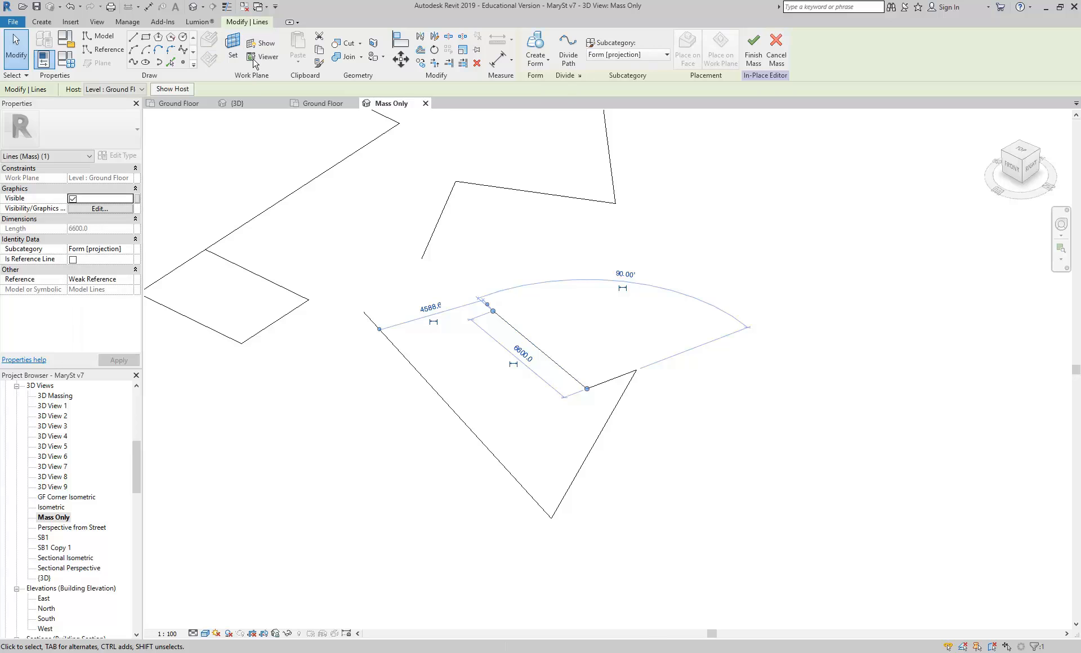
Close the gap in the loop with a new model line between its two open endpoints
left_click(133, 37)
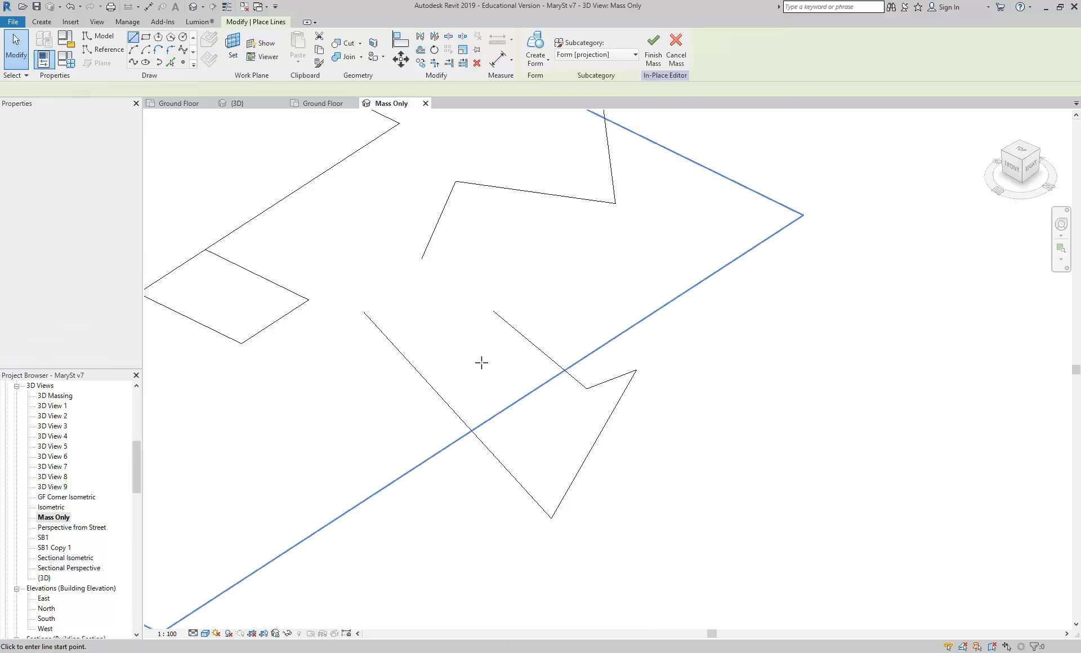
left_click(493, 311)
left_click(364, 311)
scroll(420, 282, "down", 1)
middle_click_drag(421, 282, 401, 402)
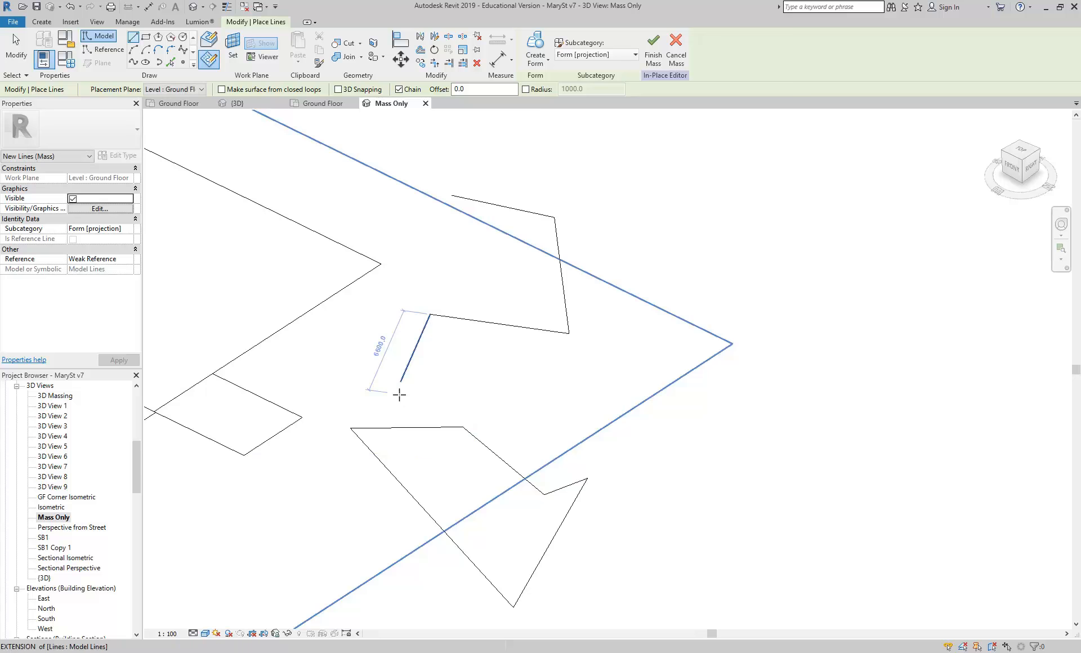
key("Escape")
Select the whole open line chain and create an upright surface form from it
key("Tab")
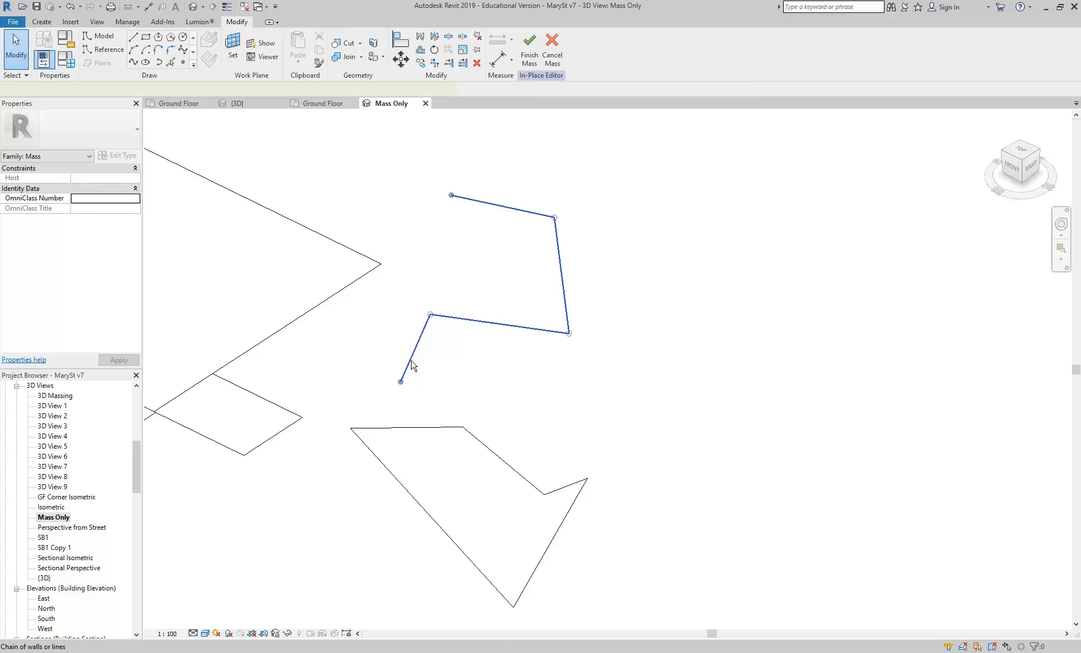
left_click(413, 366)
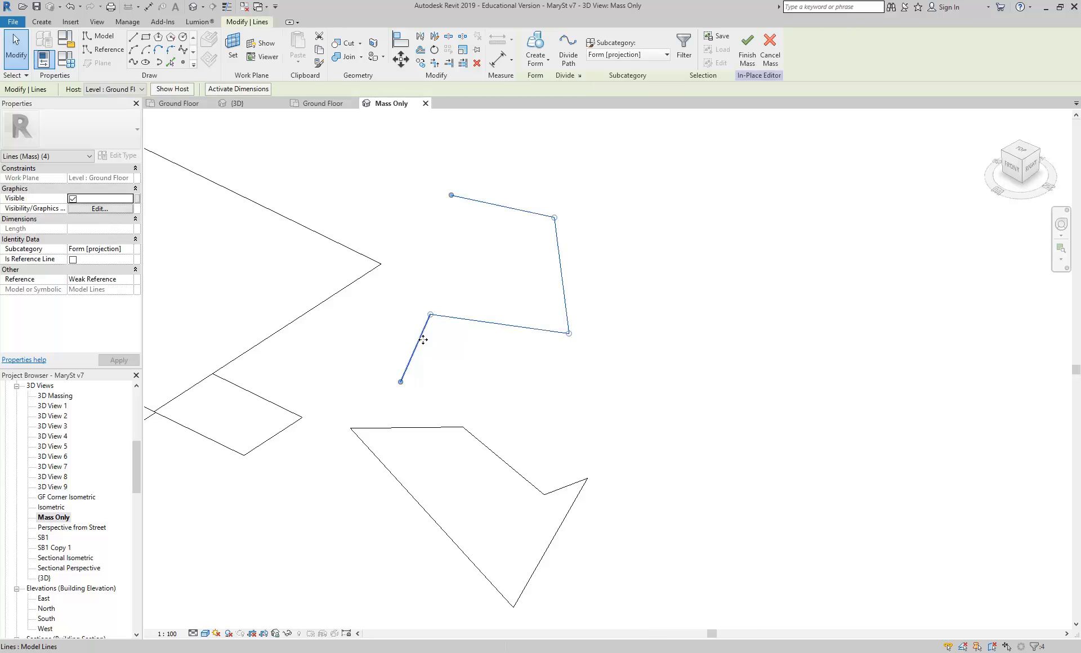
left_click_drag(423, 339, 569, 234)
middle_click_drag(569, 234, 463, 397)
left_click(537, 35)
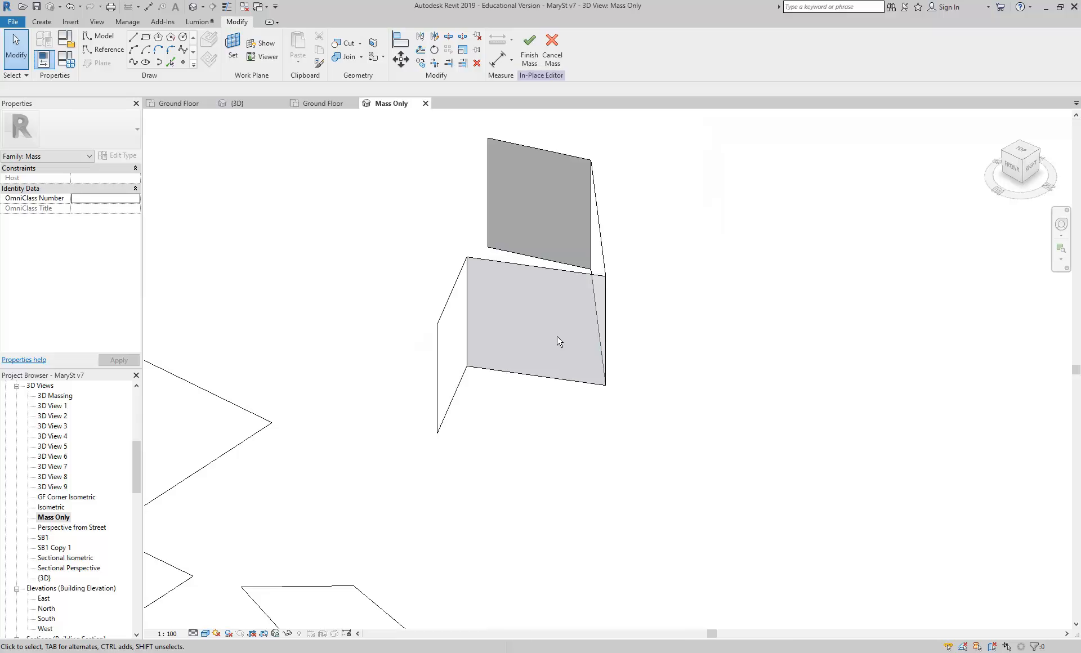
Select the top edges of the new surface form together
left_click(535, 271)
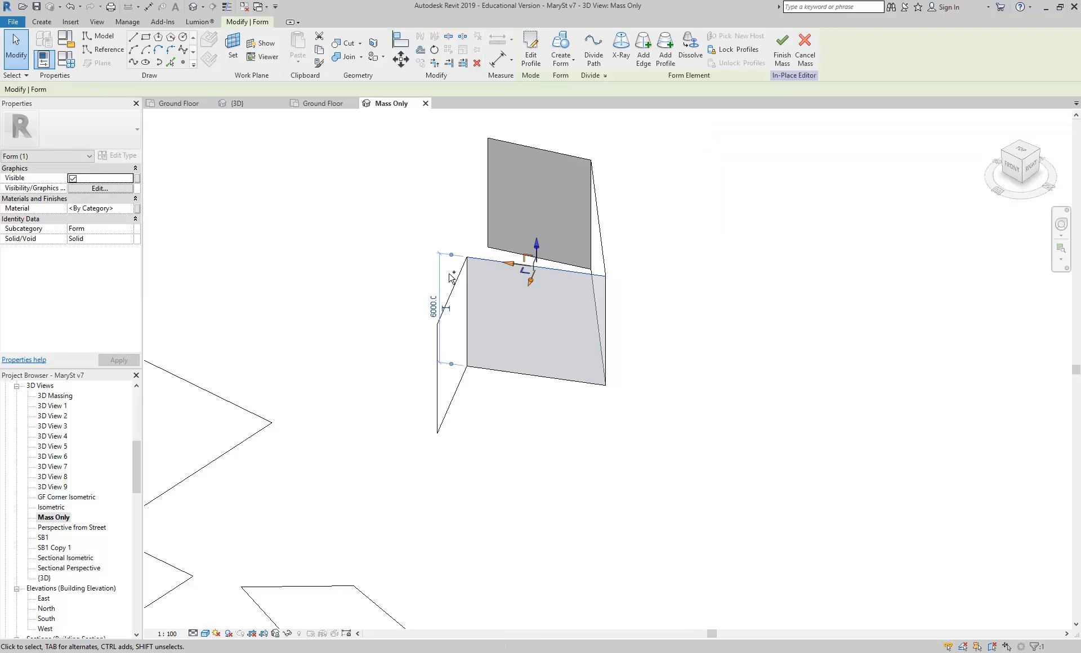
left_click(563, 153, "ctrl")
left_click(604, 315, "ctrl")
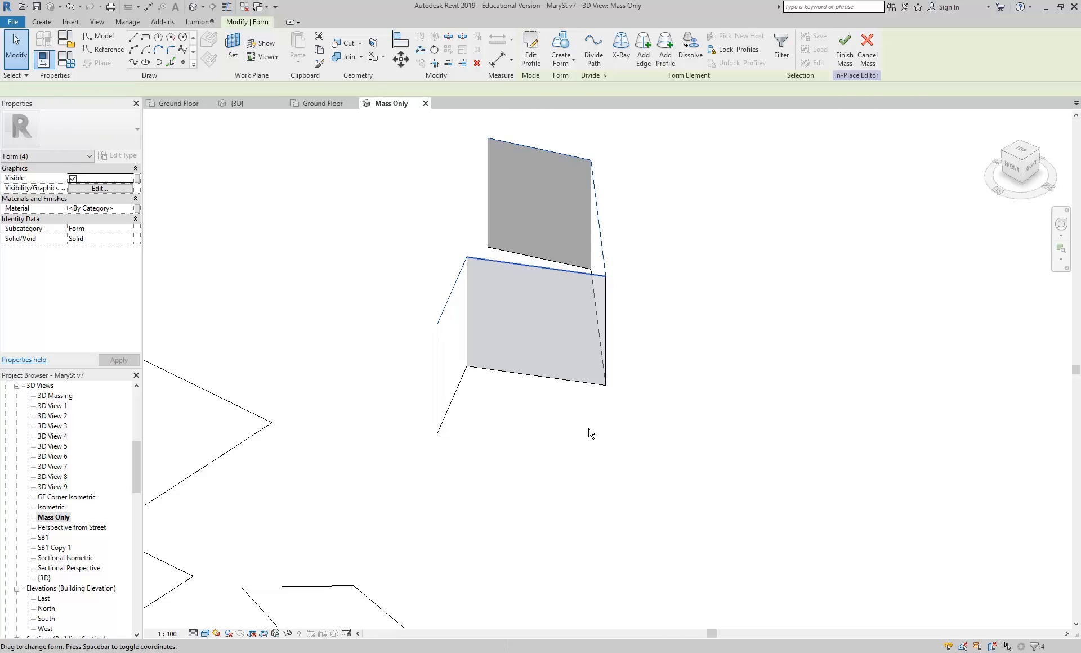
left_click(604, 464)
middle_click_drag(605, 464, 581, 392, "shift")
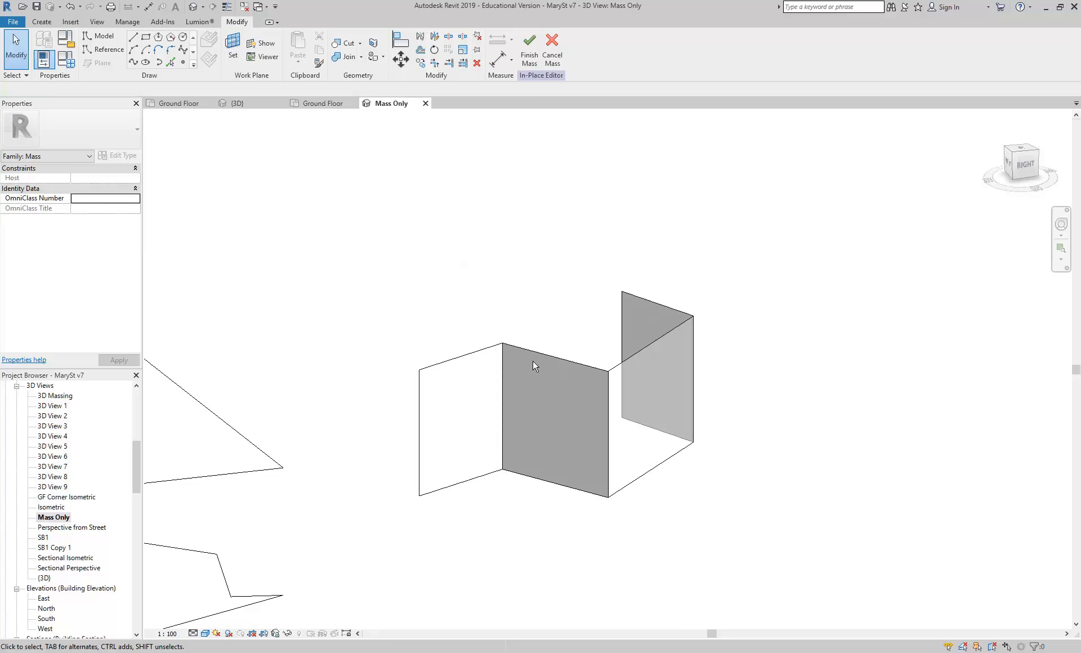
left_click(547, 355)
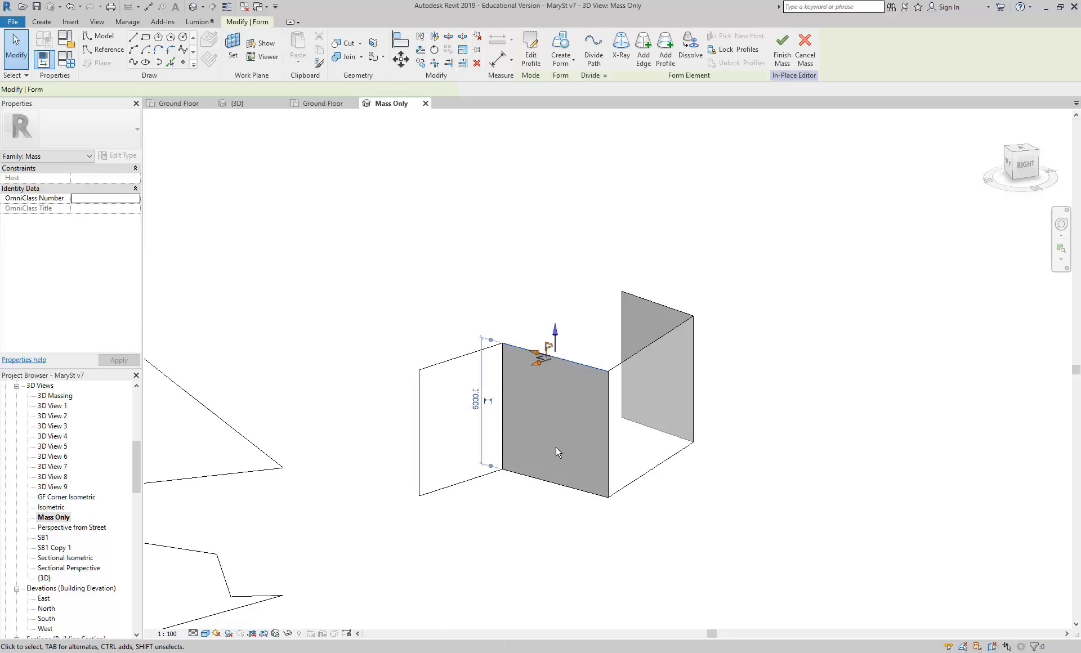
left_click(474, 404)
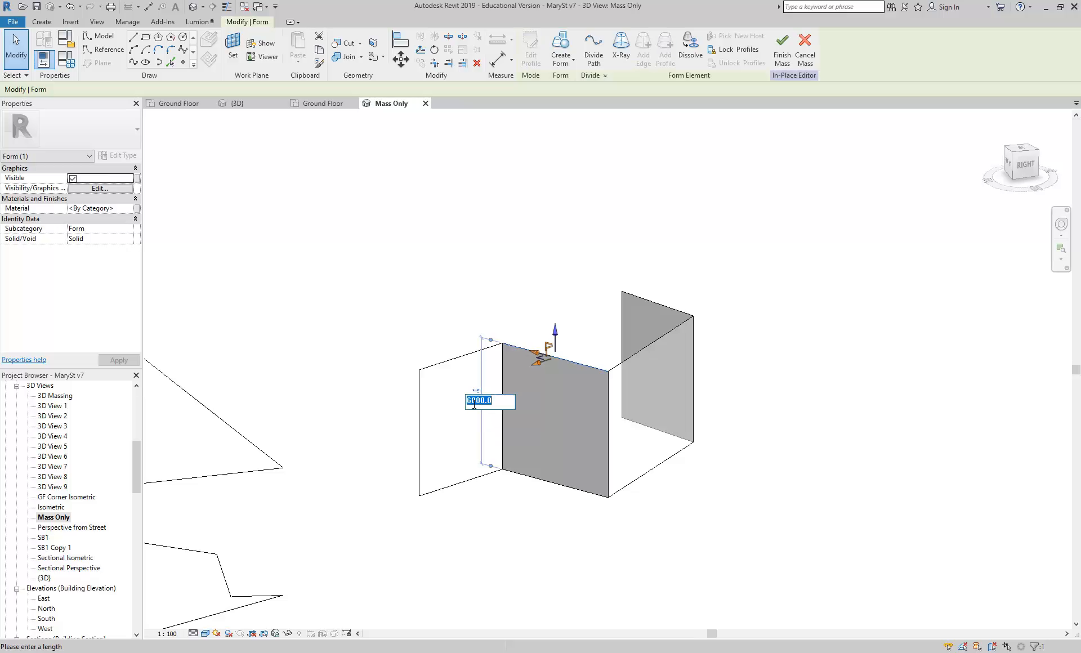
left_click(450, 329)
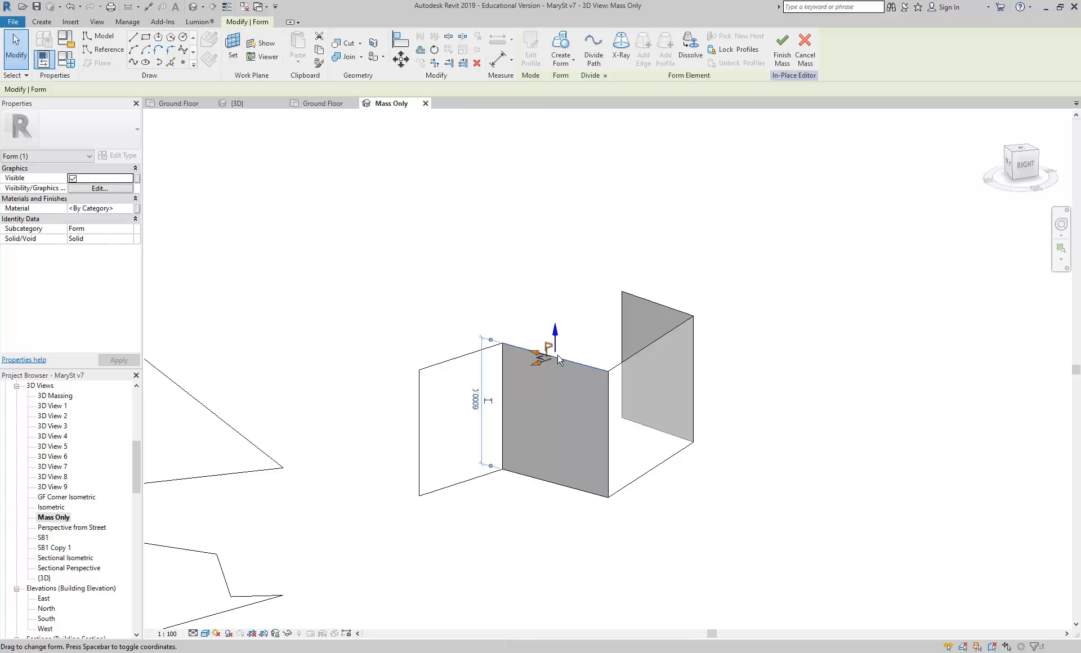
left_click(407, 203)
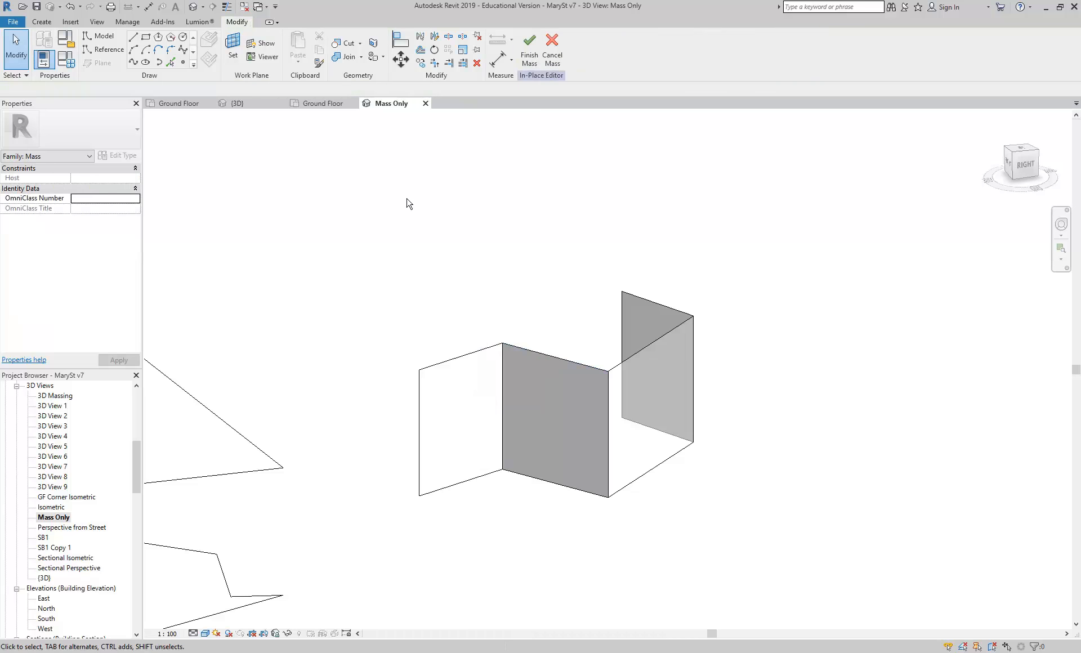
Set the height of the top edge on the surface form's end panel nearest the sketched outlines to 3000 mm
scroll(403, 332, "down", 2)
middle_click_drag(403, 332, 544, 265)
scroll(590, 261, "up", 2)
left_click(503, 358)
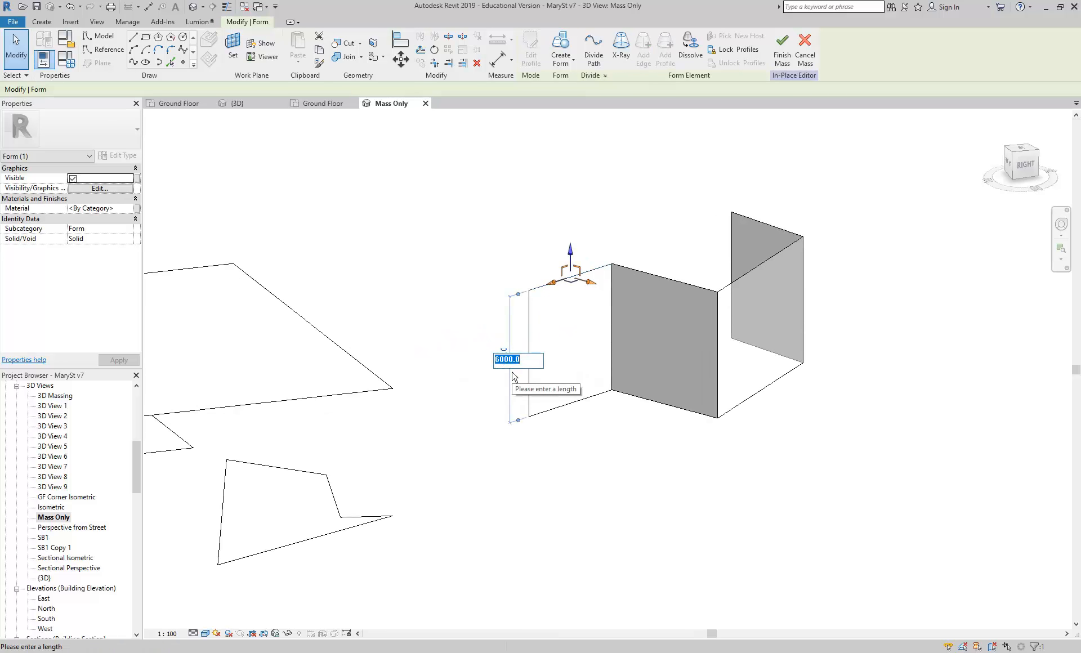
type("30")
key("Return")
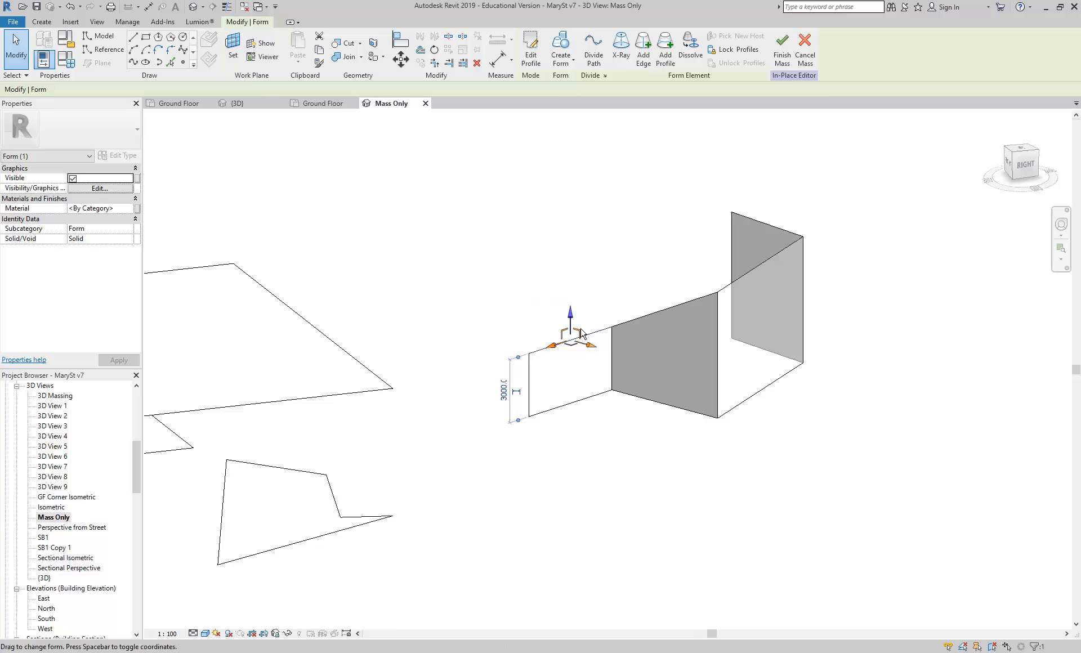
Try setting the height of the top edge on the surface form's longest return panel, beside the shaded front panel, to 300 mm
left_click(675, 306)
left_click(734, 279)
left_click(700, 366)
type("300")
key("Return")
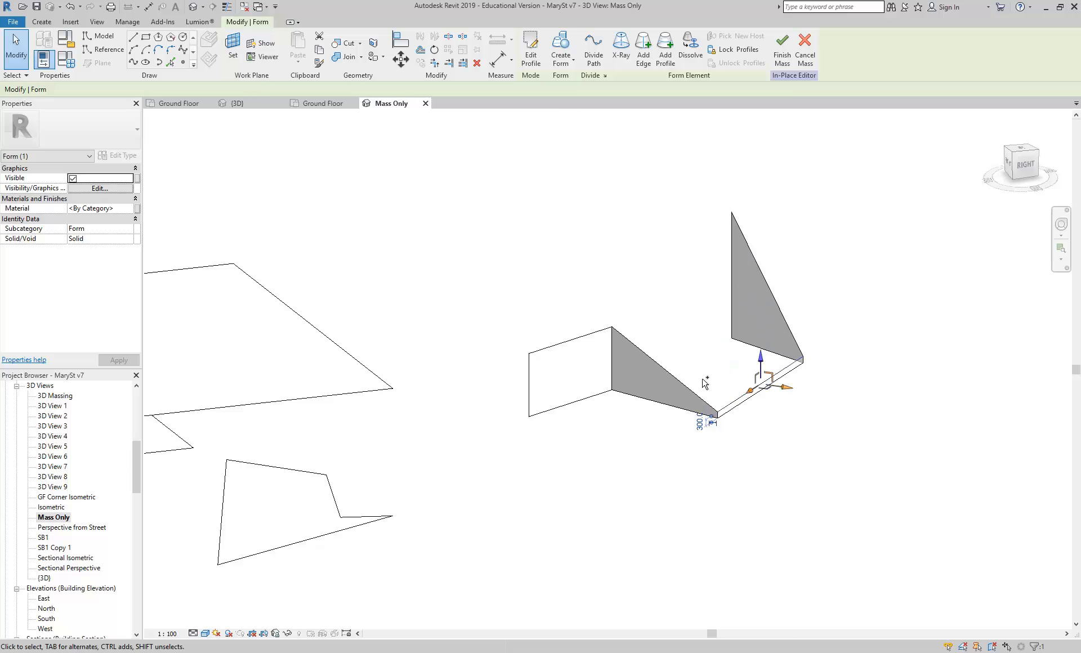
key("ctrl+z")
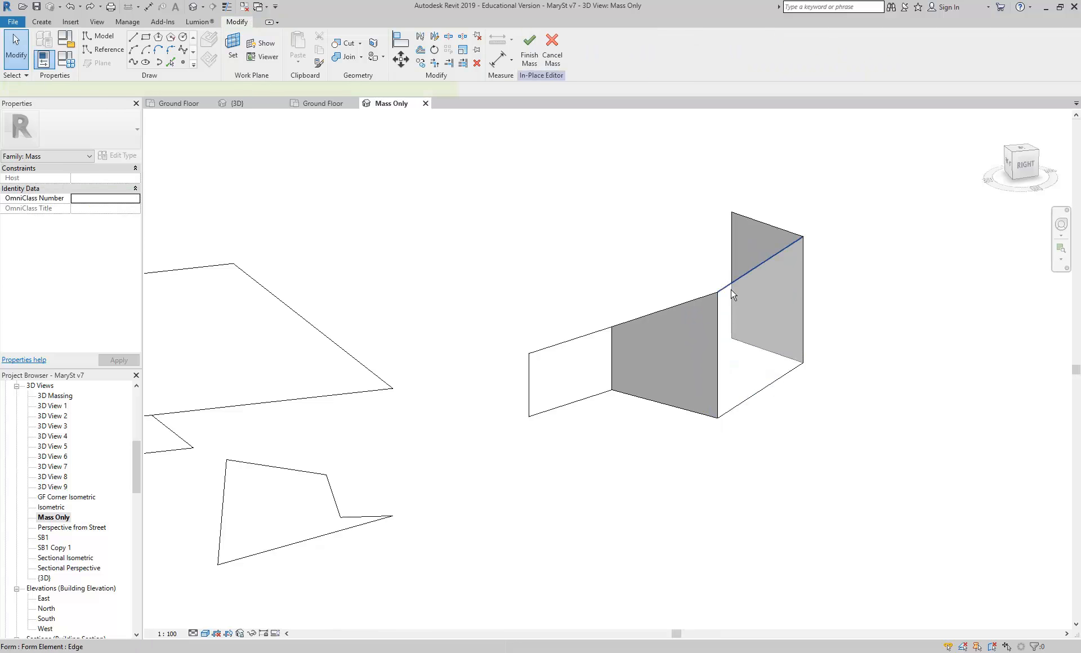
Set the height of the top edge between the shaded front panel and the rear panel to 3000 mm
left_click(732, 291)
left_click(700, 364)
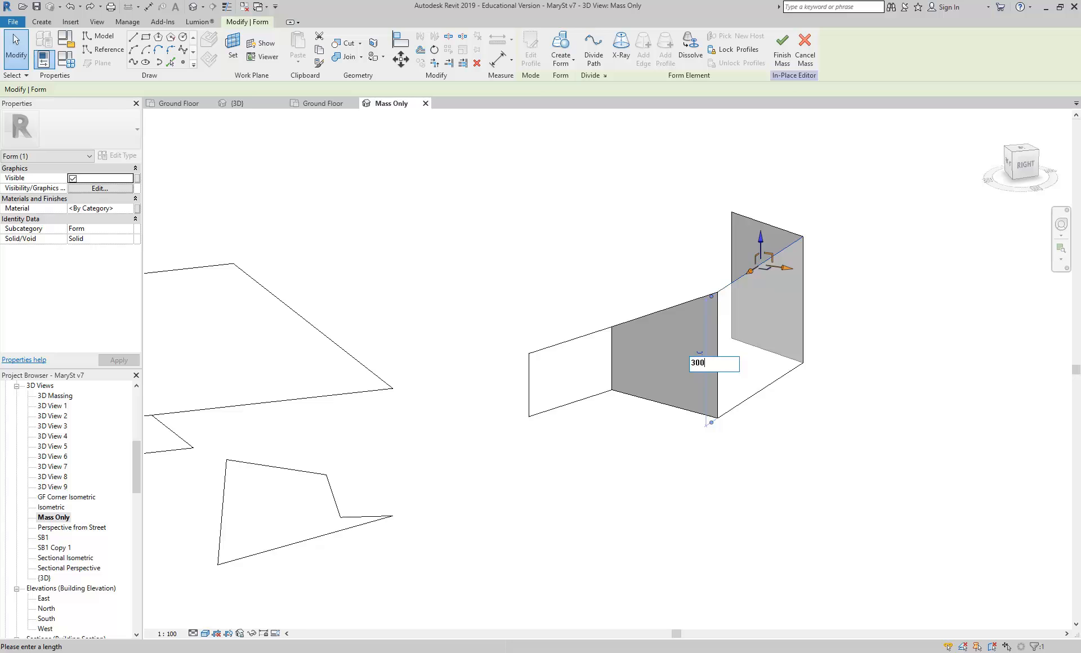
key("Return")
left_click(699, 424)
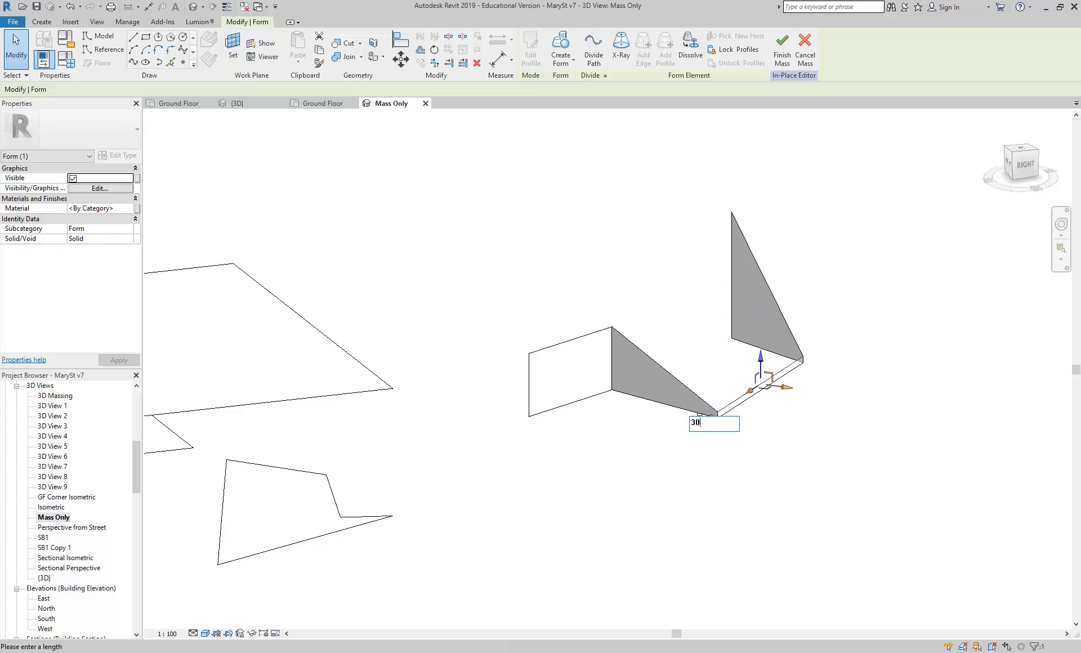
key("Return")
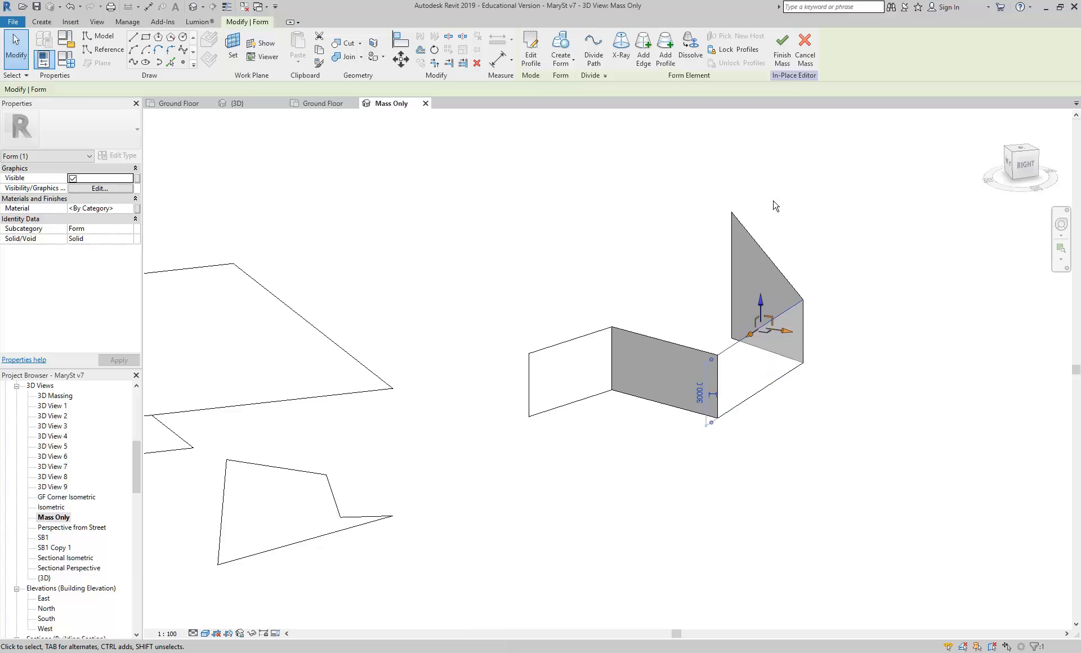
Lower the free top corner of the surface form's rear panel by moving its vertex straight down twice
left_click(731, 213)
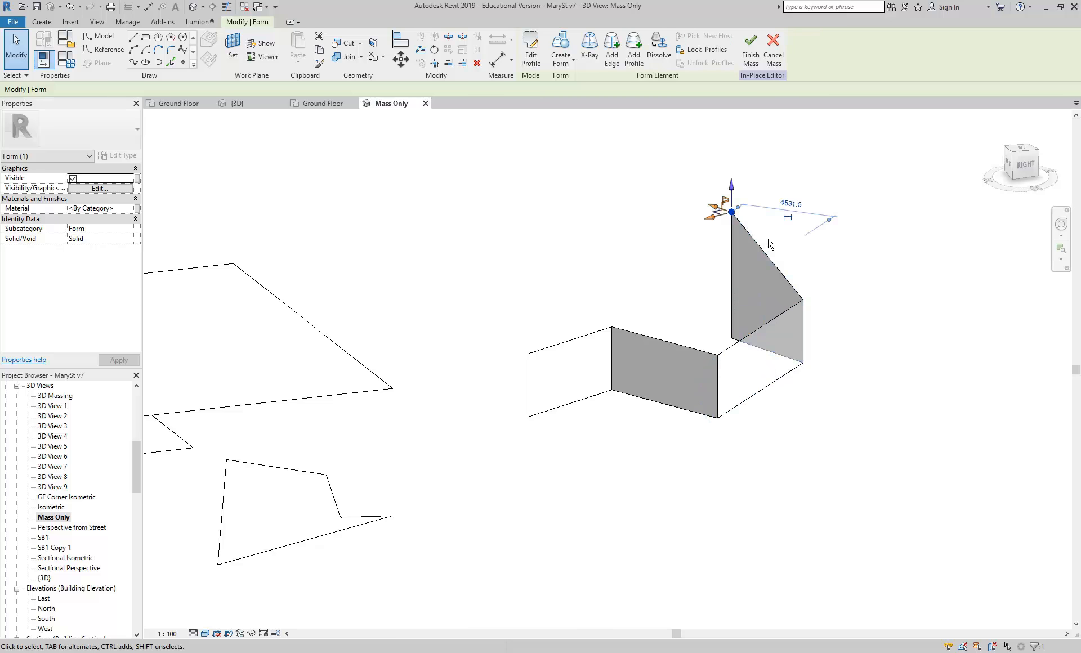
left_click_drag(731, 186, 732, 256)
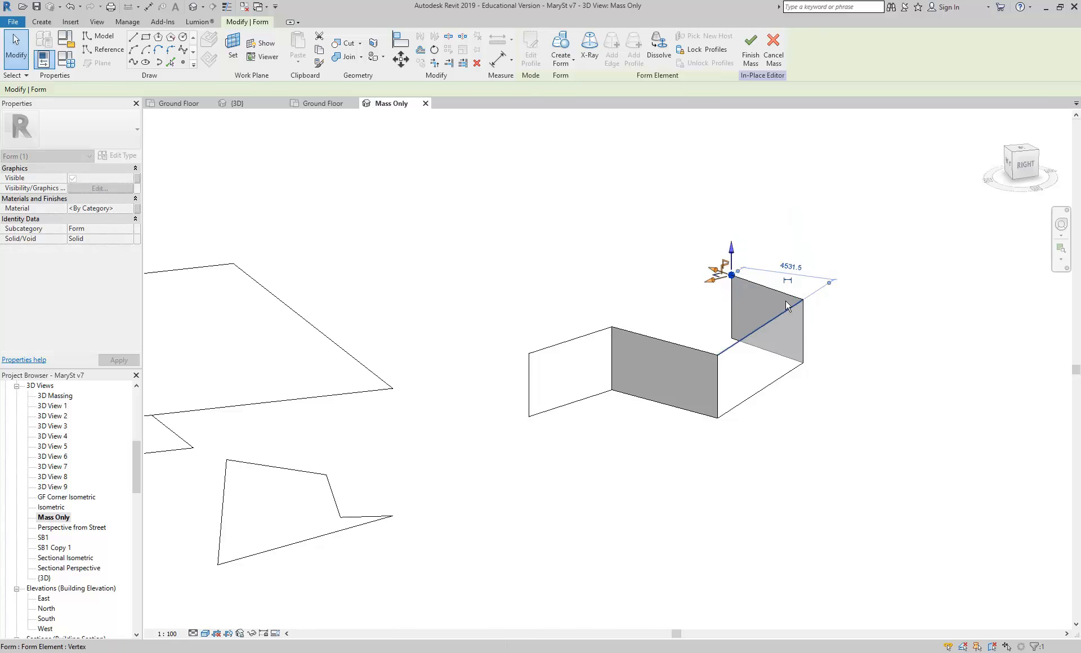
scroll(620, 332, "up", 5)
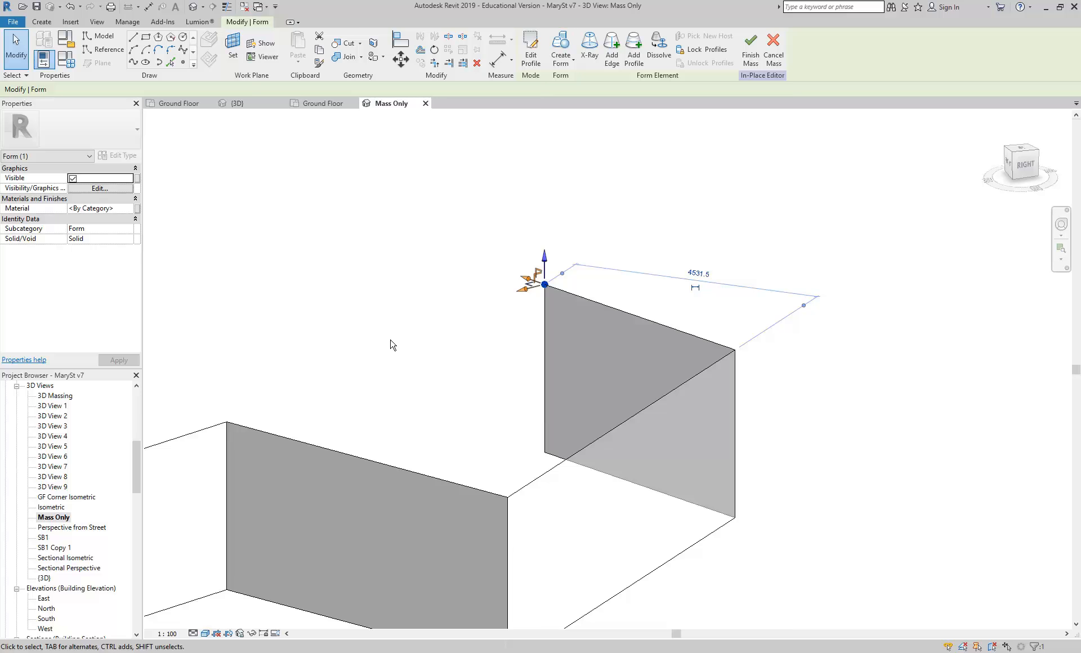
key("Escape")
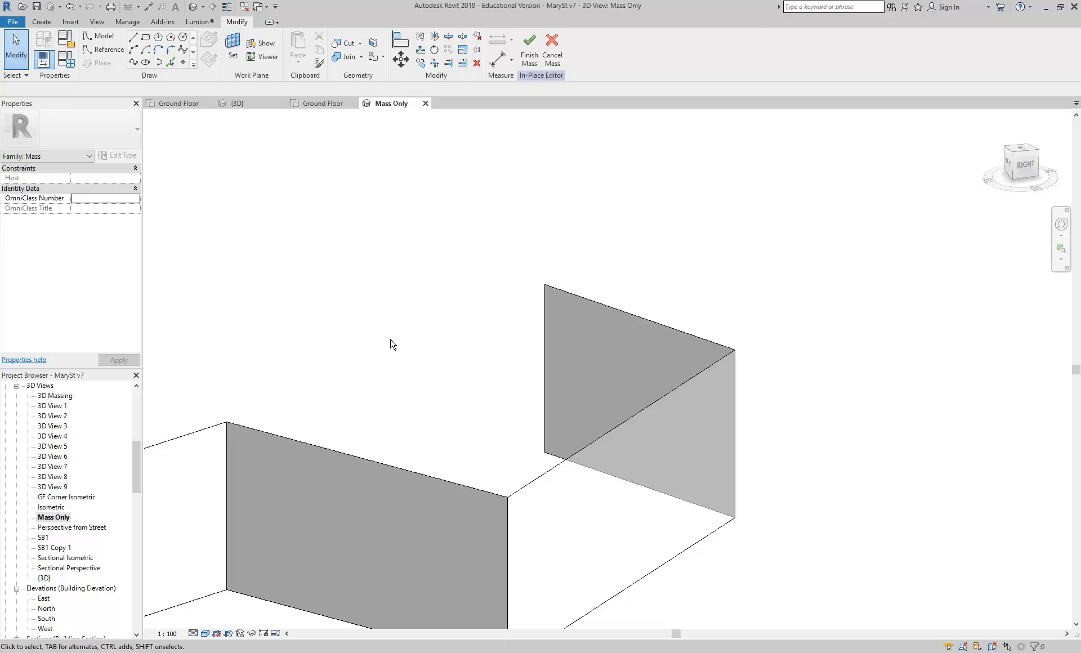
left_click(544, 285)
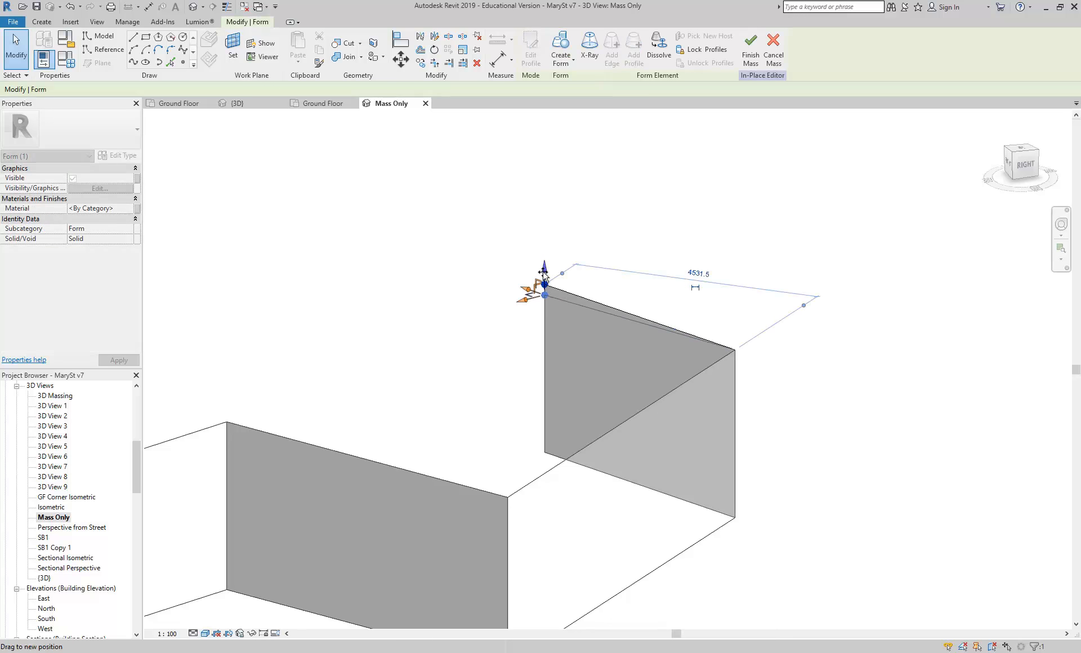
left_click_drag(547, 282, 545, 338)
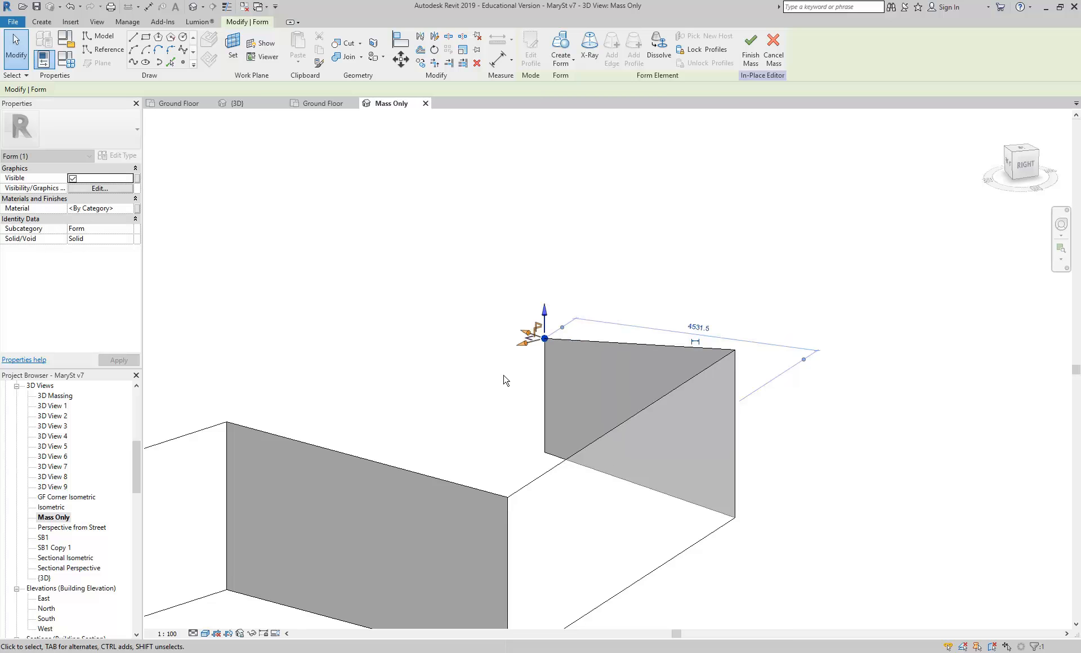
Try to align the rear panel's sloping top edge to the front panel's top edge
left_click(400, 41)
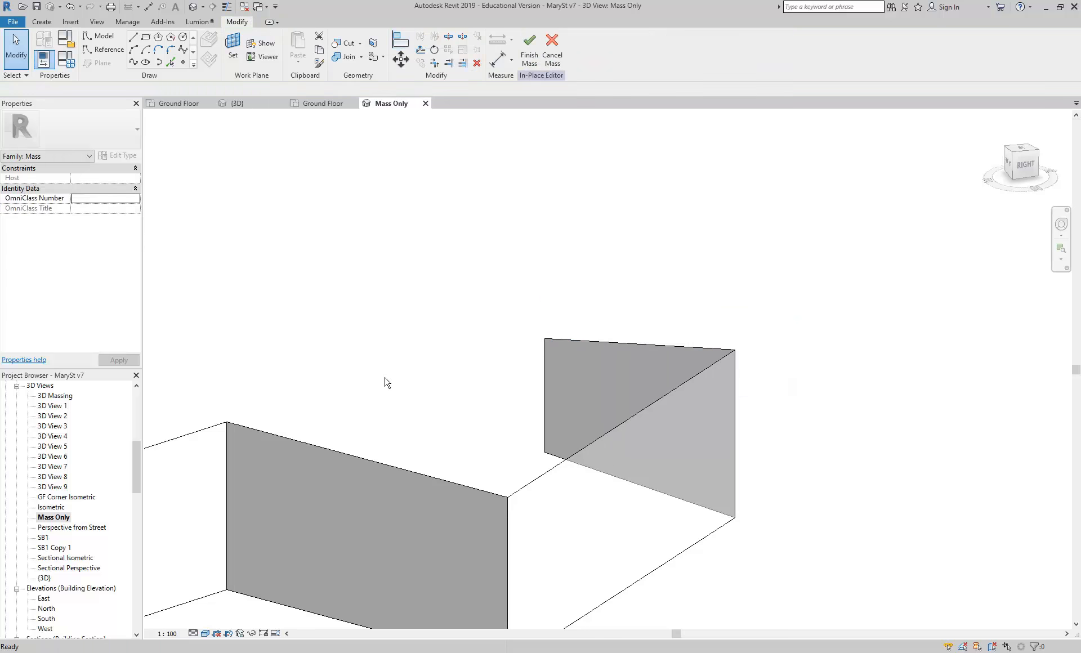
left_click(376, 458)
key("Escape")
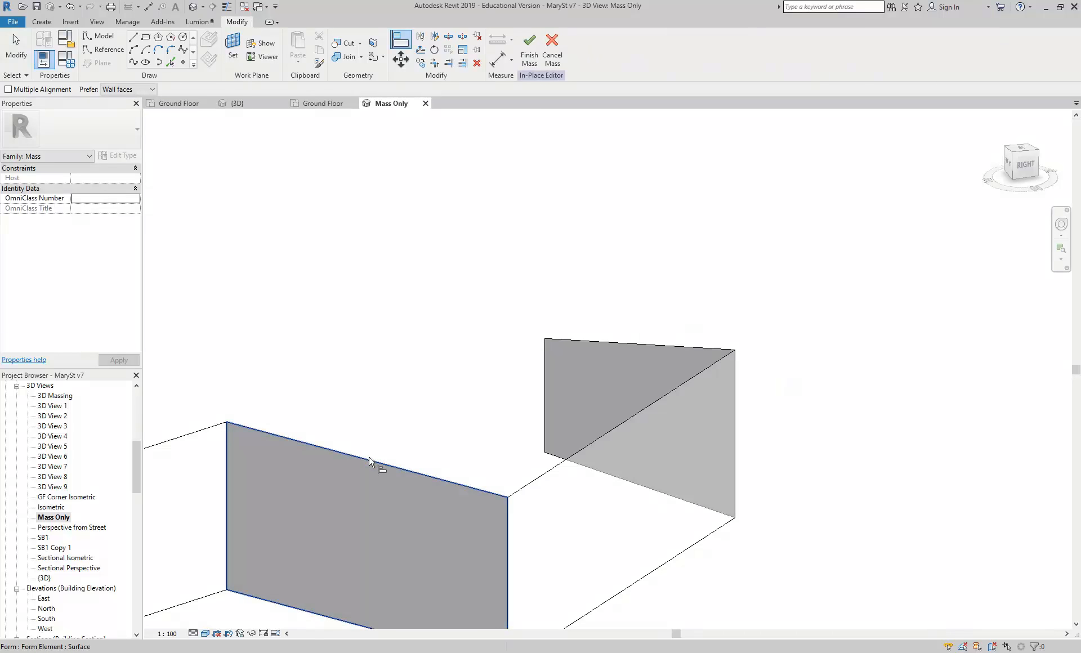
middle_click_drag(369, 458, 411, 431)
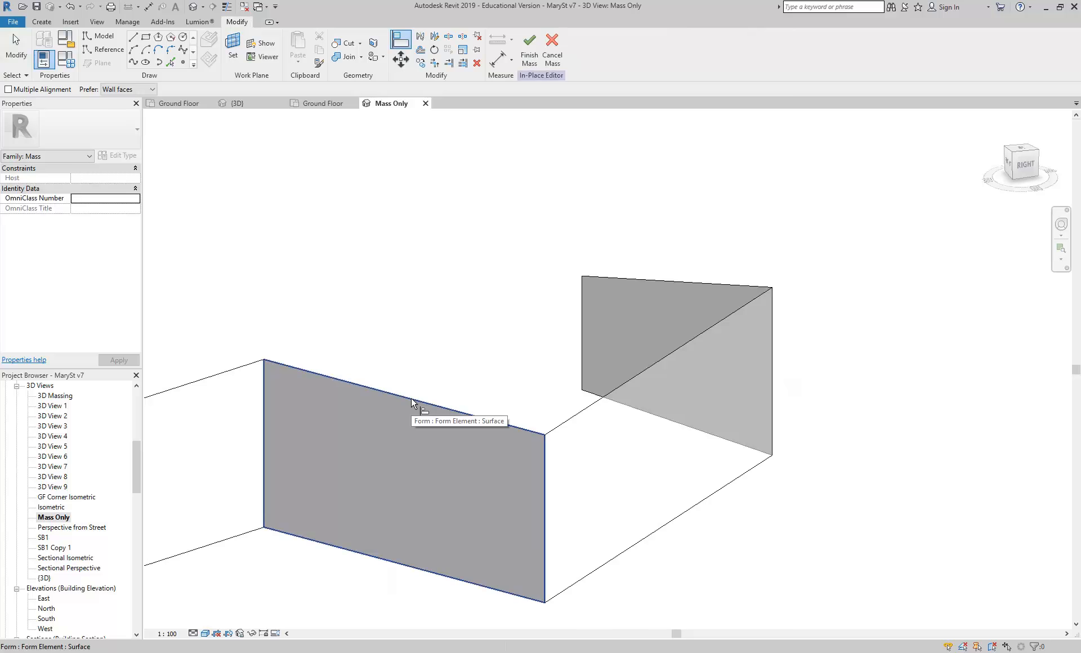
key("Tab")
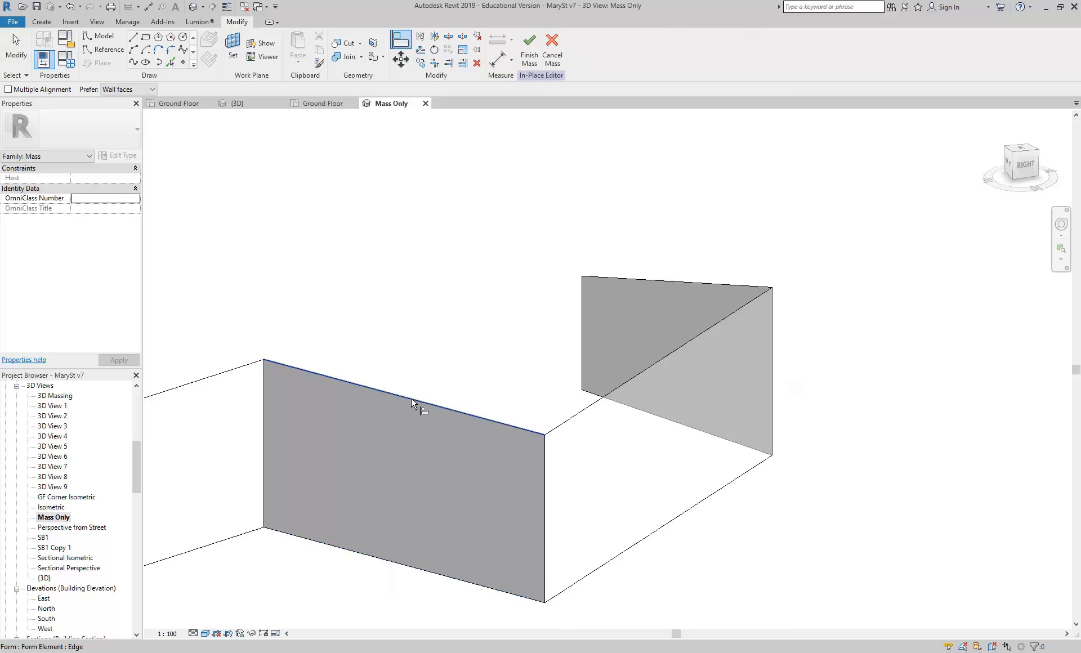
left_click(411, 398)
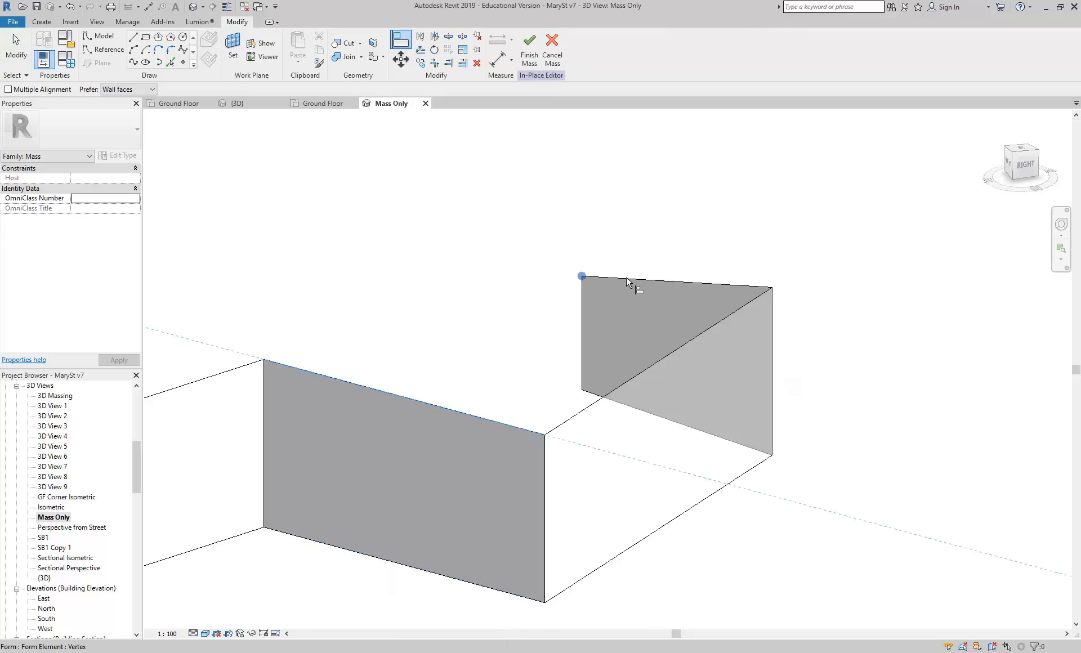
key("Tab")
left_click(664, 281)
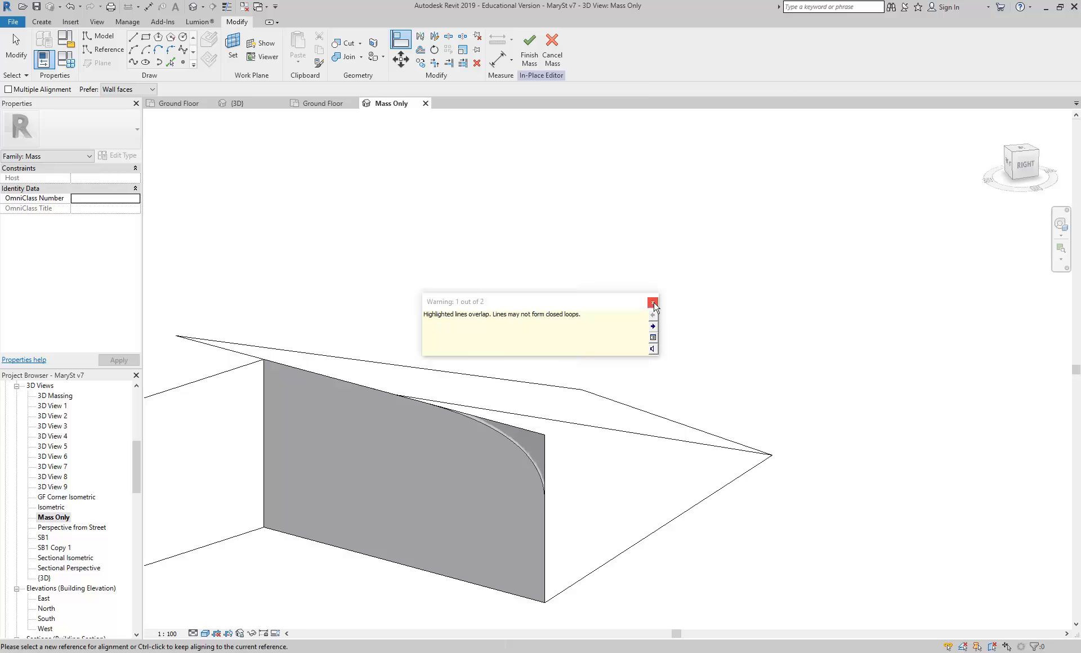
left_click(654, 303)
key("Escape")
key("Escape")
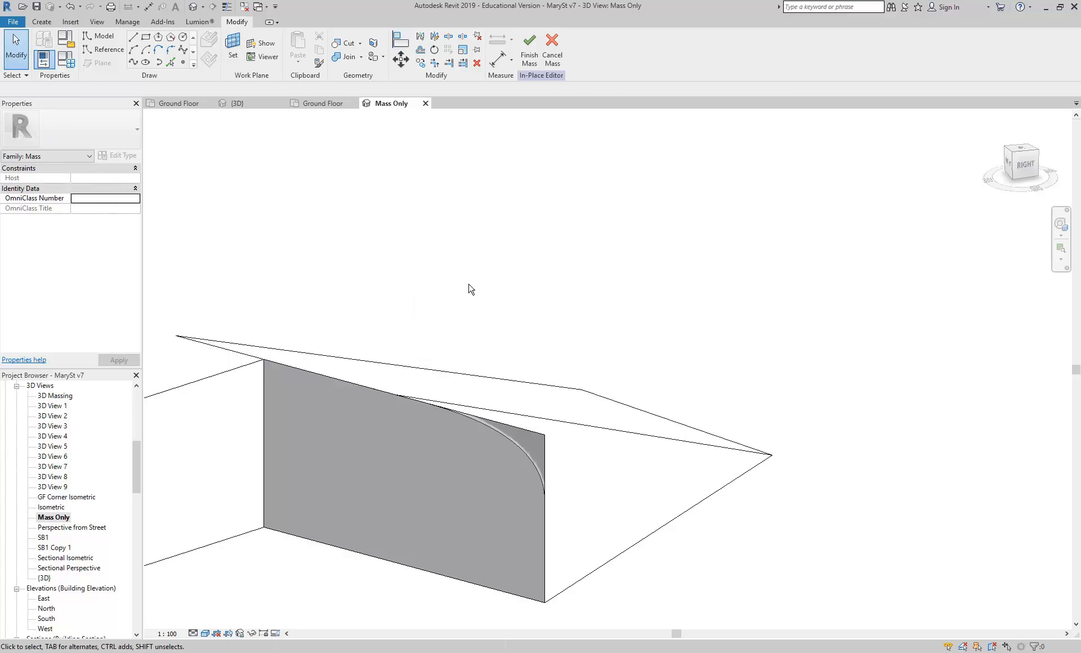
Undo the edge alignment, the rear corner moves and the height change of the edge between the front and rear panels
middle_click_drag(471, 289, 553, 230, "shift")
key("ctrl+z")
scroll(473, 392, "up", 6)
scroll(473, 392, "down", 1)
middle_click_drag(470, 373, 569, 405, "shift")
scroll(579, 367, "up", 3)
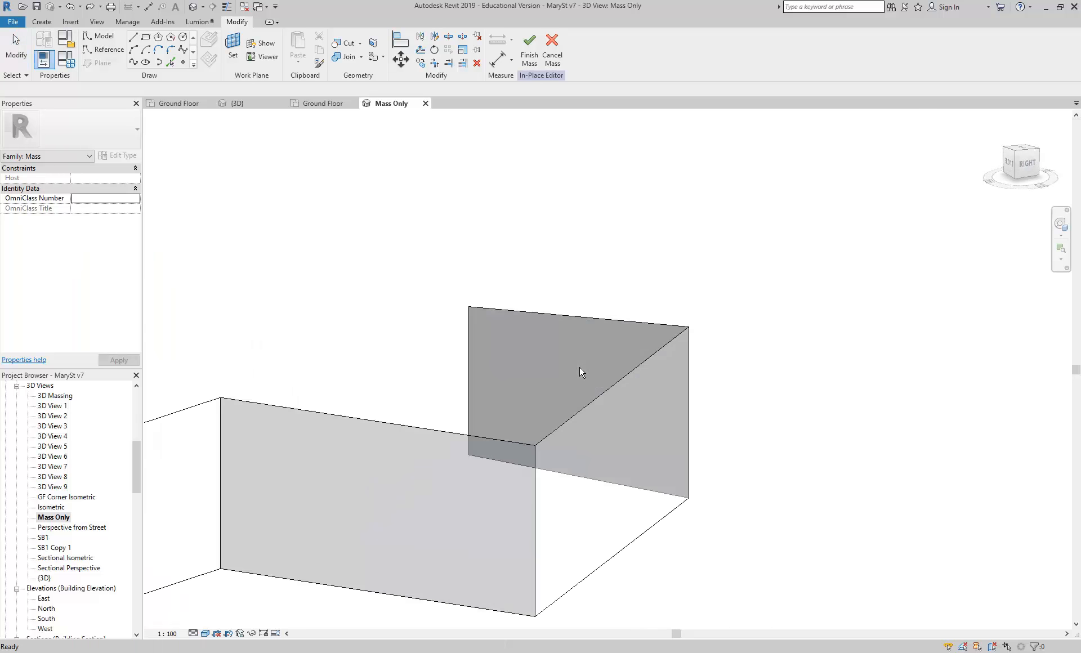
scroll(579, 367, "down", 3)
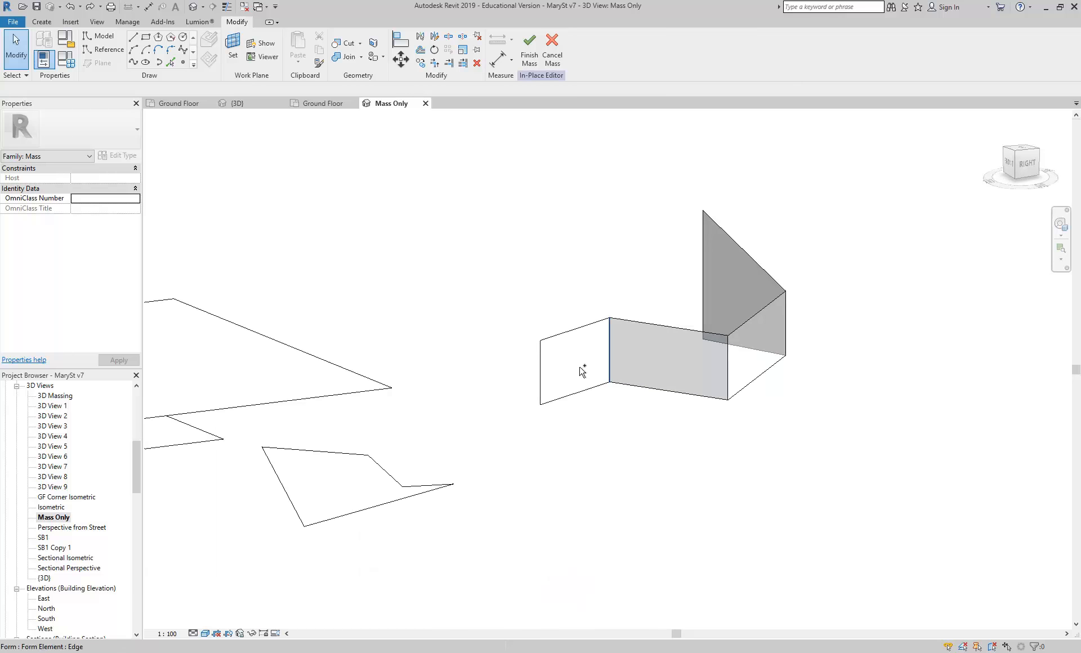
key("ctrl+z")
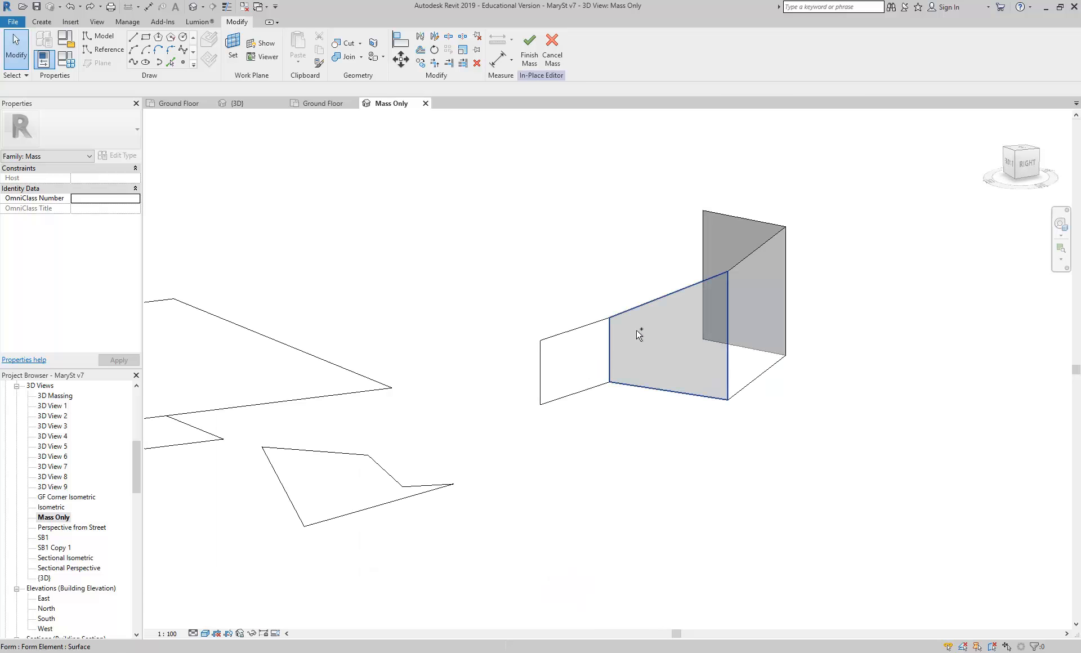
Set the height of the rear panel's top edge to 3000 mm
left_click(747, 222)
scroll(764, 369, "up", 3)
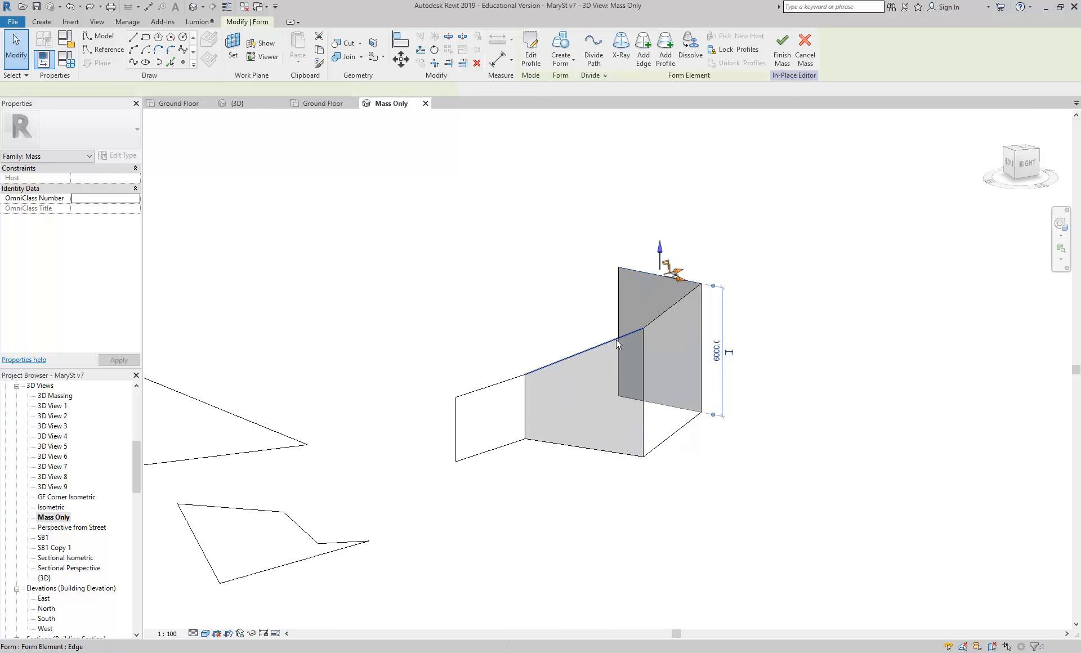
left_click(771, 358)
type("3000")
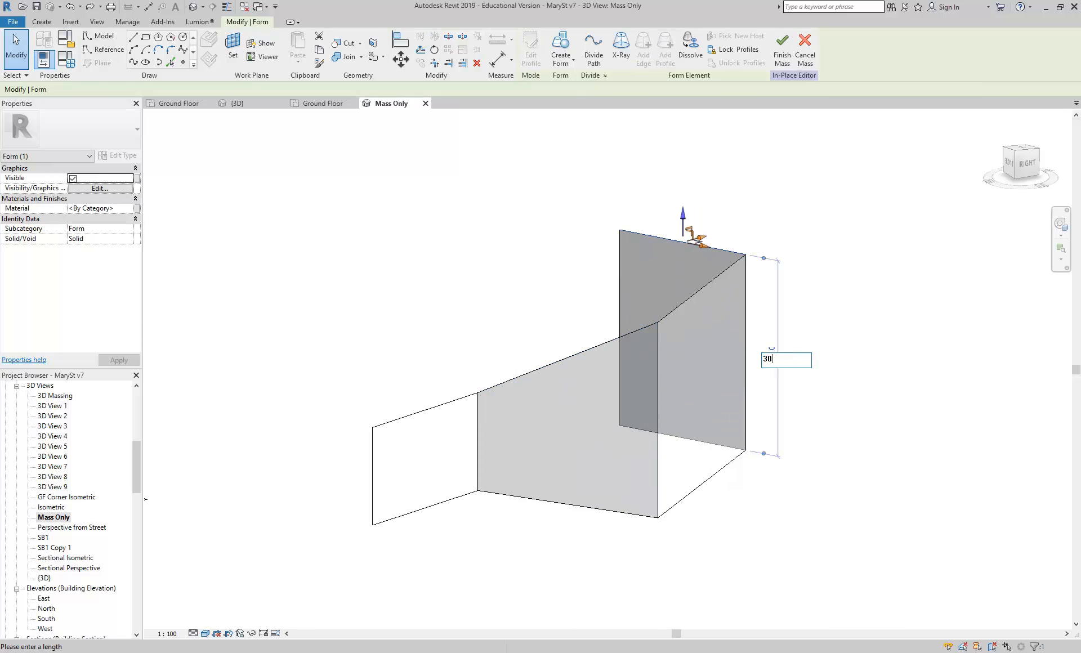
key("Return")
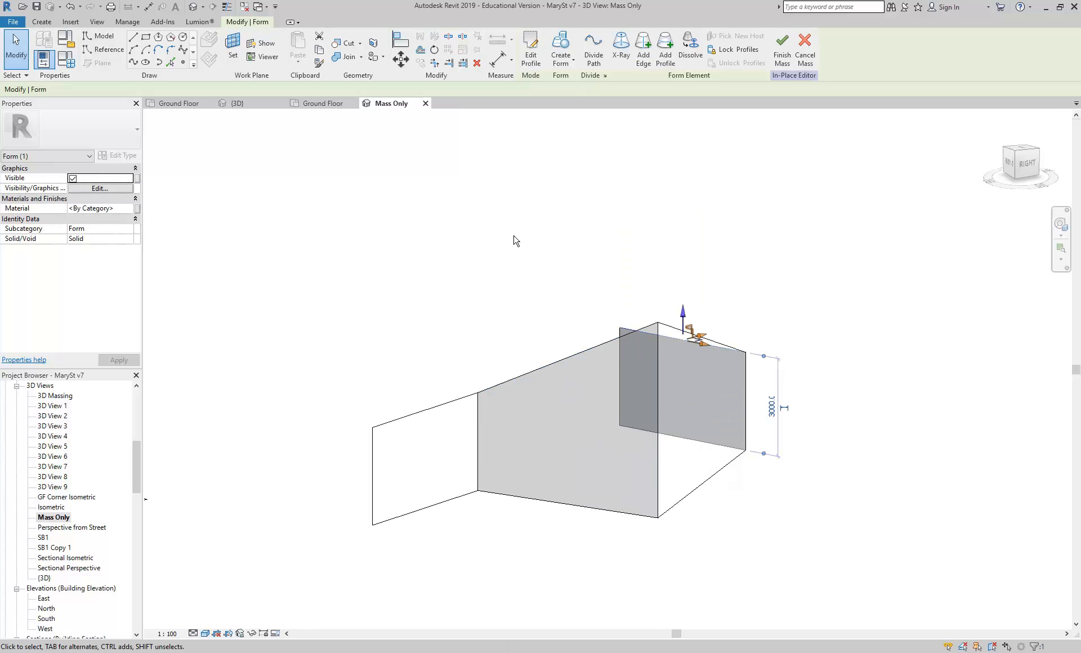
Undo the remaining edge height changes on the surface form and leave nothing selected
key("Escape")
key("ctrl+z")
key("ctrl+z")
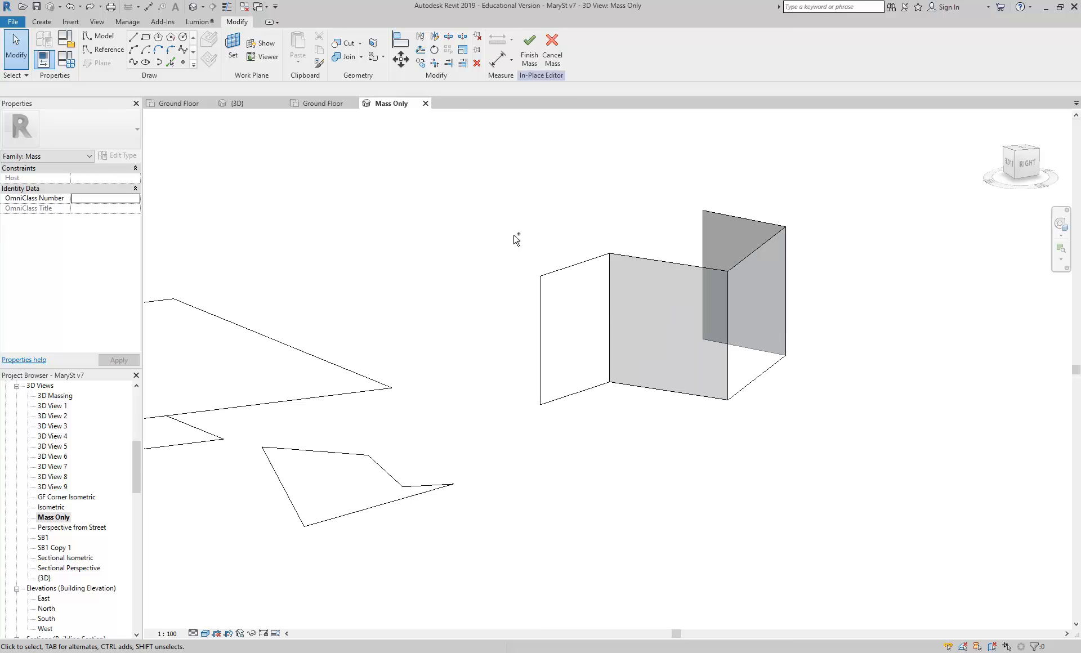
middle_click_drag(561, 239, 460, 298)
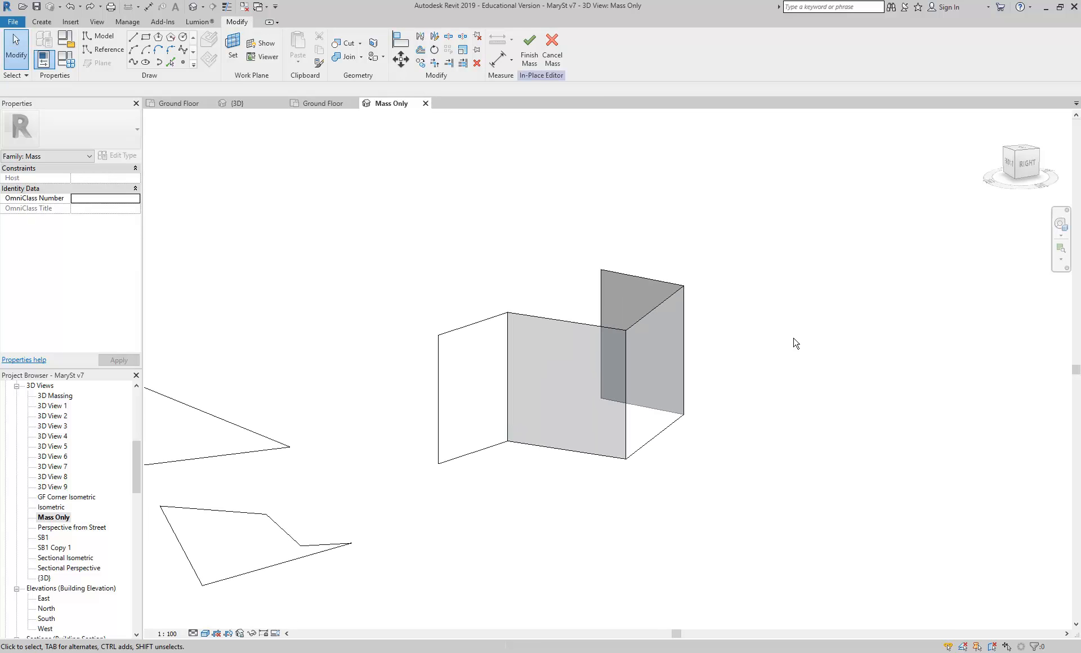
left_click(558, 324)
left_click(416, 321)
Create a solid form from the closed five-sided outline beside the large floor outline
scroll(469, 329, "down", 2)
middle_click_drag(470, 330, 605, 405)
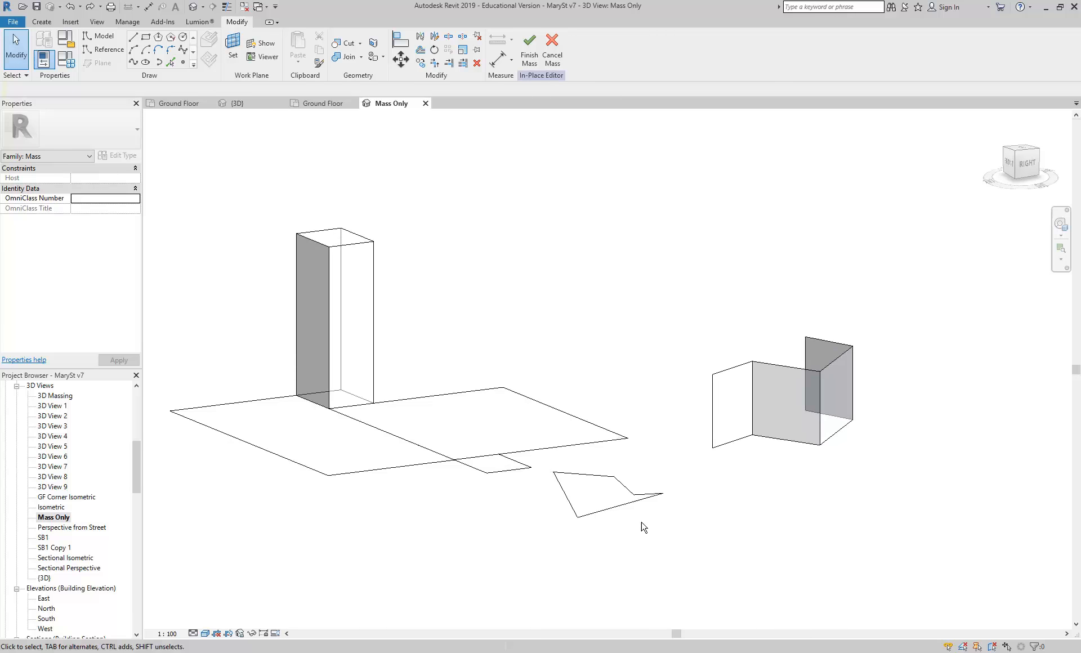
scroll(644, 528, "up", 3)
left_click(580, 487)
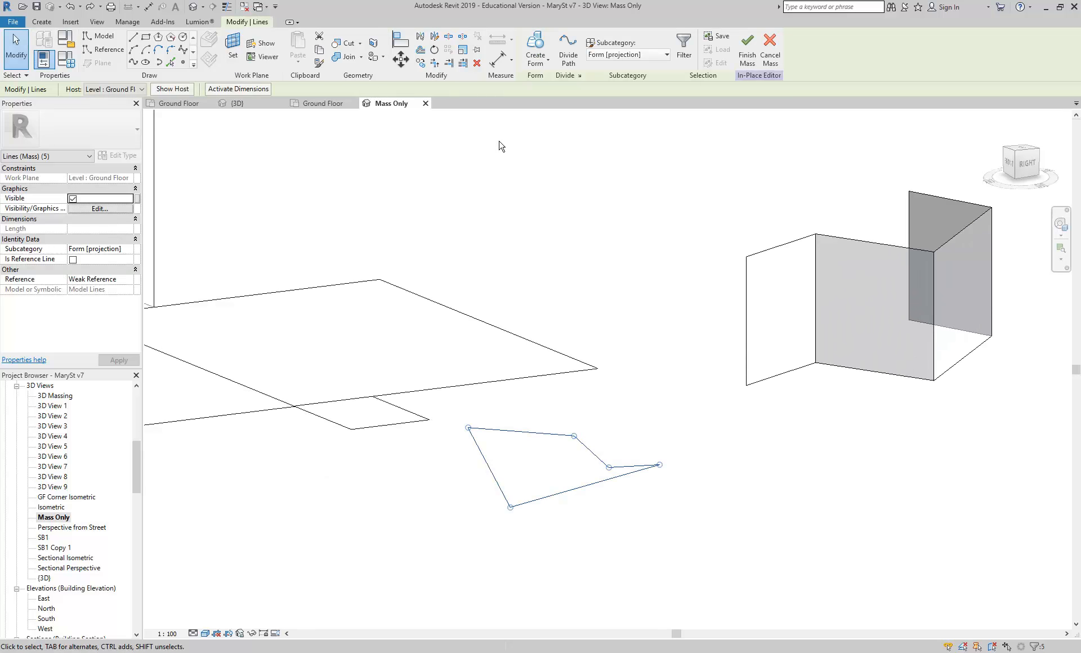
left_click(536, 48)
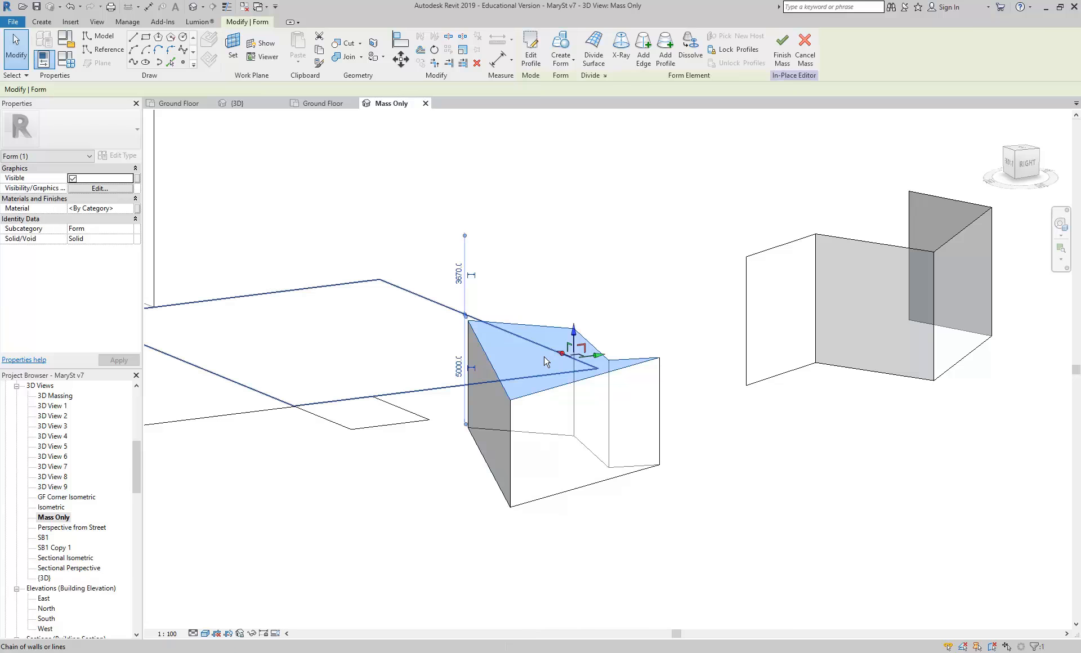
Lower the top face of the five-sided solid, set its height to 2000 mm and clear the selection
scroll(584, 350, "up", 2)
left_click_drag(571, 335, 481, 428)
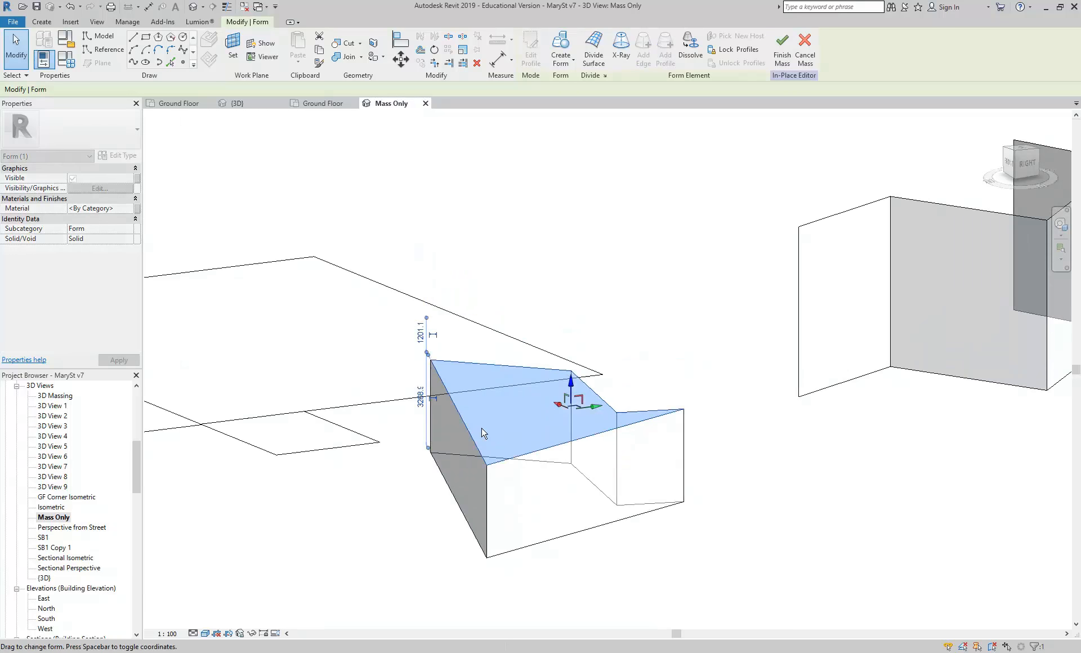
key("Escape")
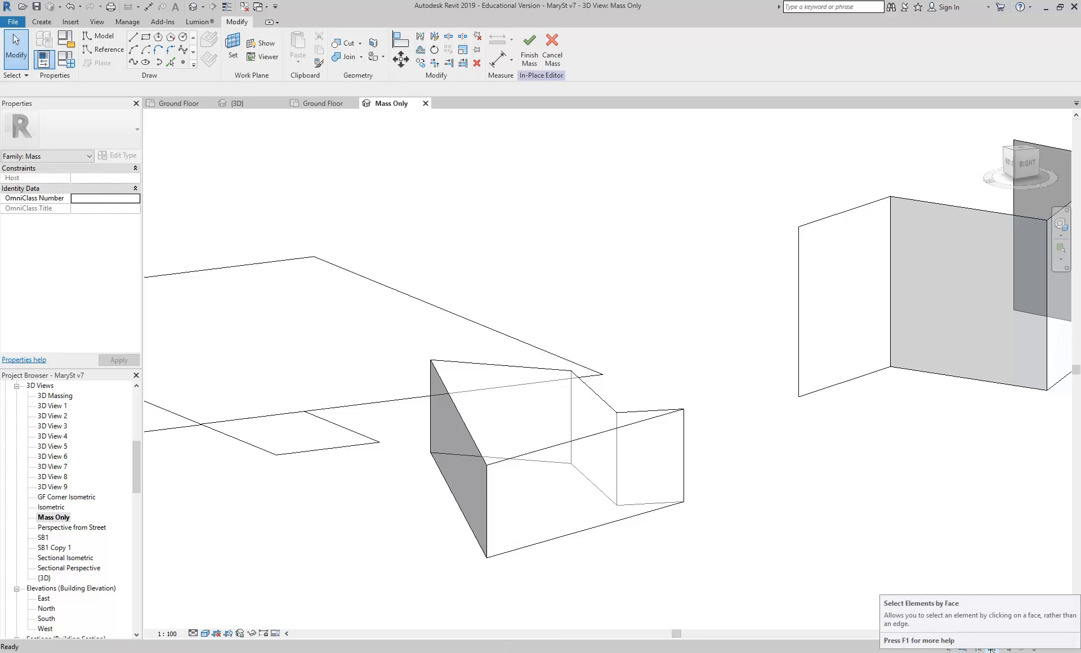
left_click(495, 403)
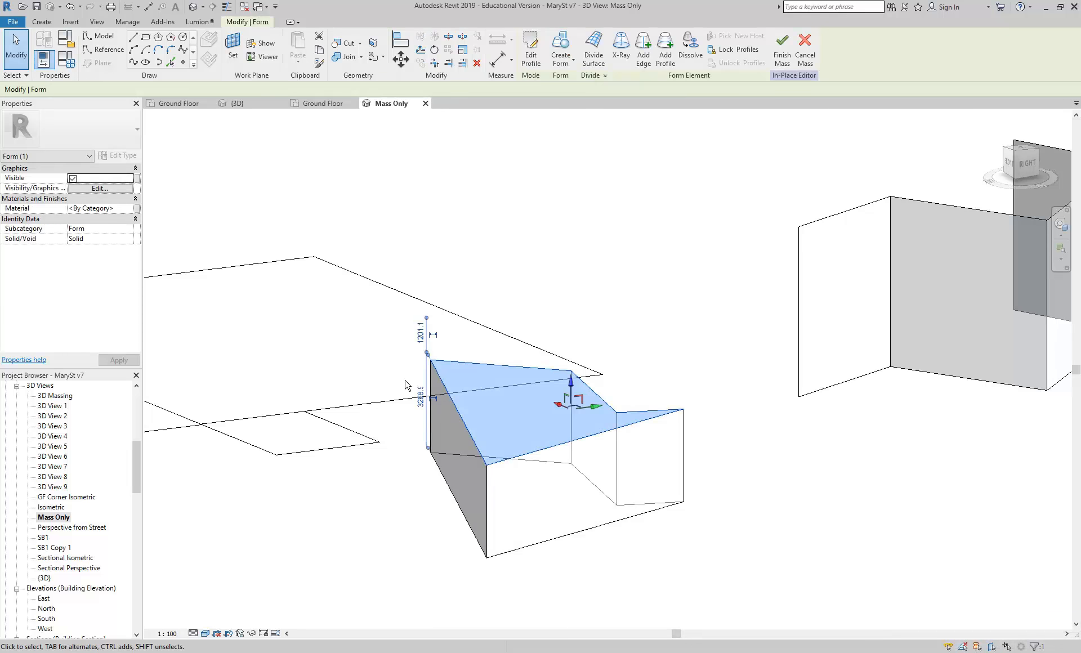
left_click(421, 397)
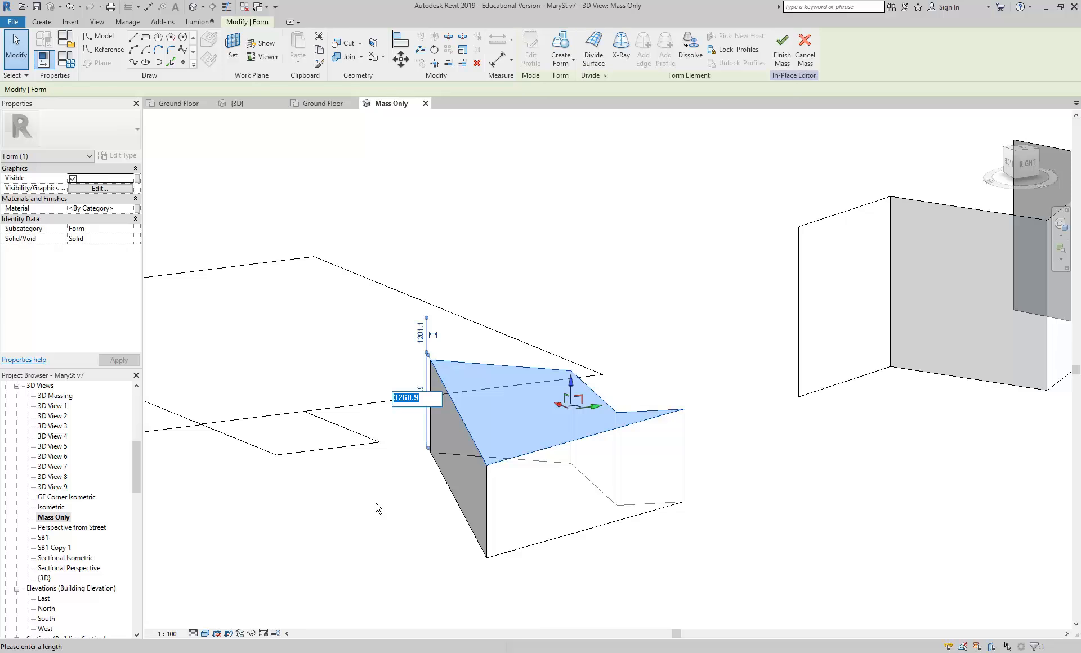
type("2000")
key("Return")
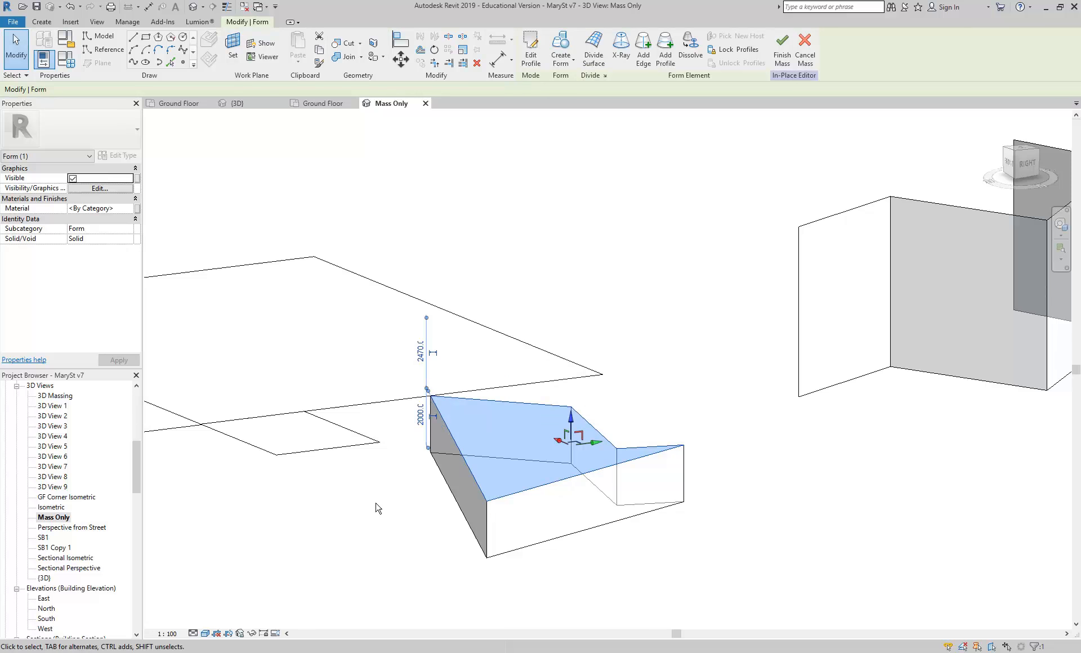
left_click(706, 277)
scroll(693, 279, "down", 2)
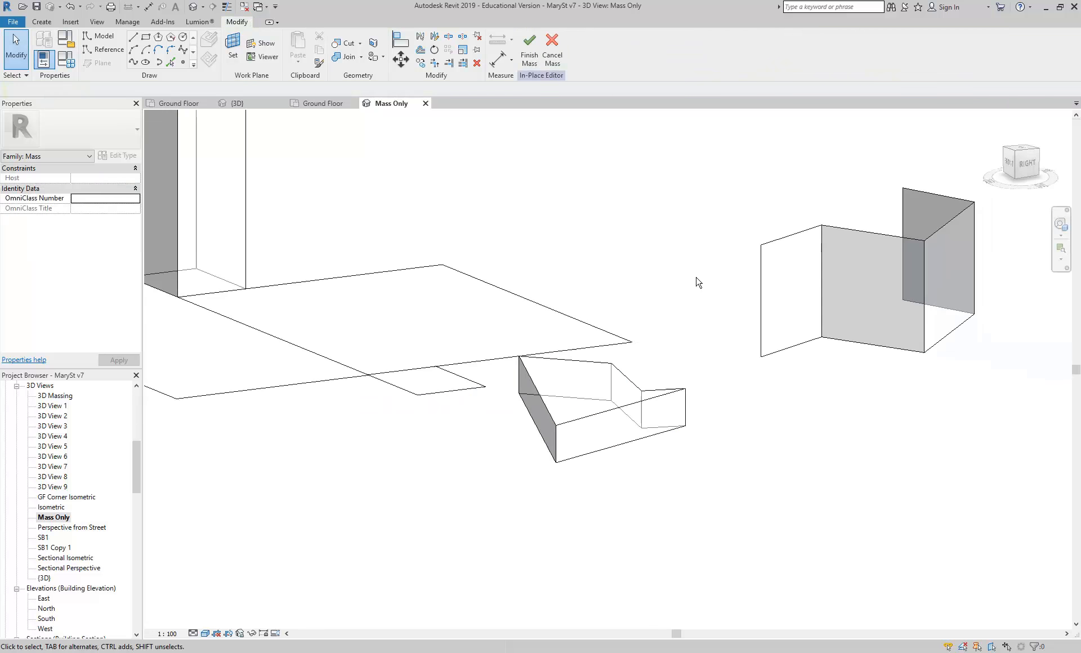
middle_click_drag(520, 373, 554, 374, "shift")
left_click(554, 372)
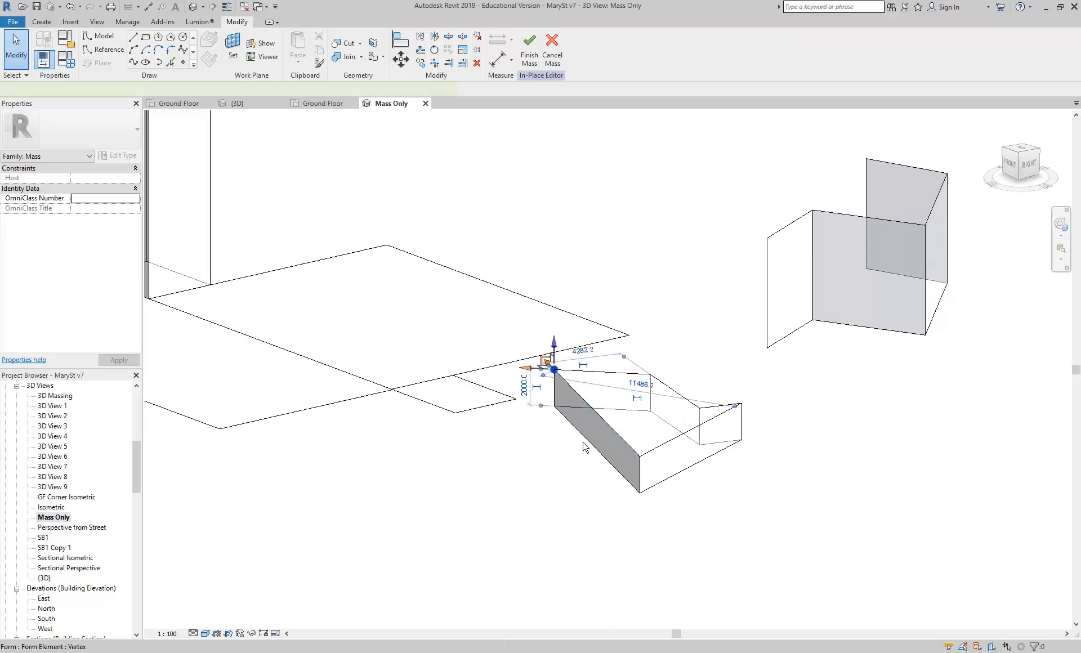
left_click(599, 490)
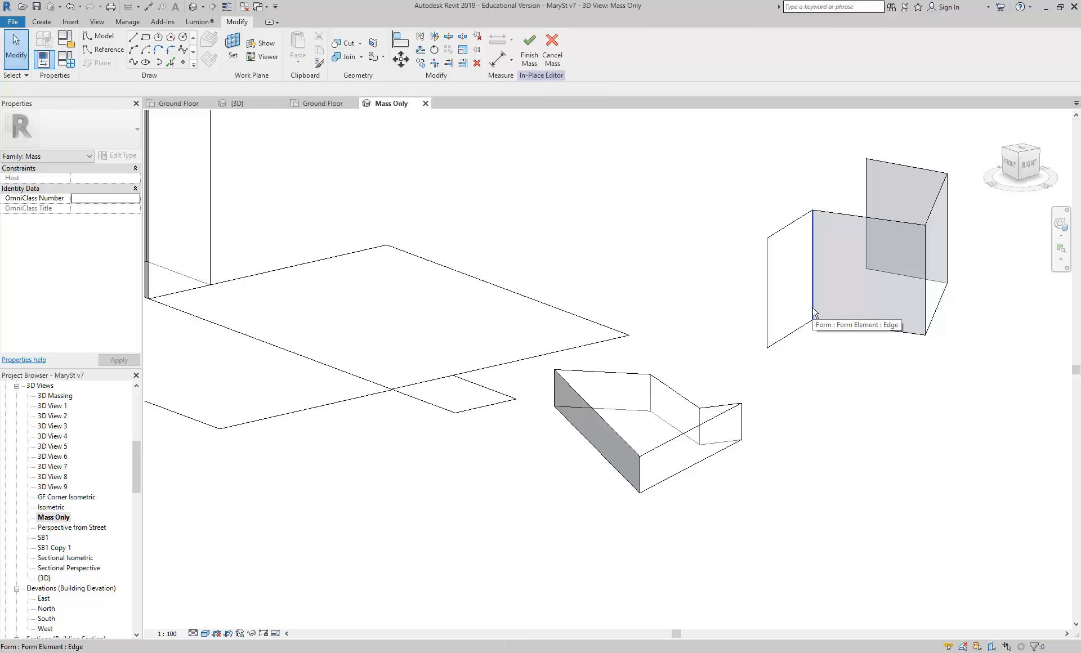
Draw a single straight model line about 6900 mm long in the empty area in front of the large floor outline
middle_click_drag(813, 311, 543, 398)
scroll(509, 397, "up", 2)
scroll(451, 400, "down", 2)
middle_click_drag(442, 390, 542, 362)
middle_click_drag(507, 342, 505, 328)
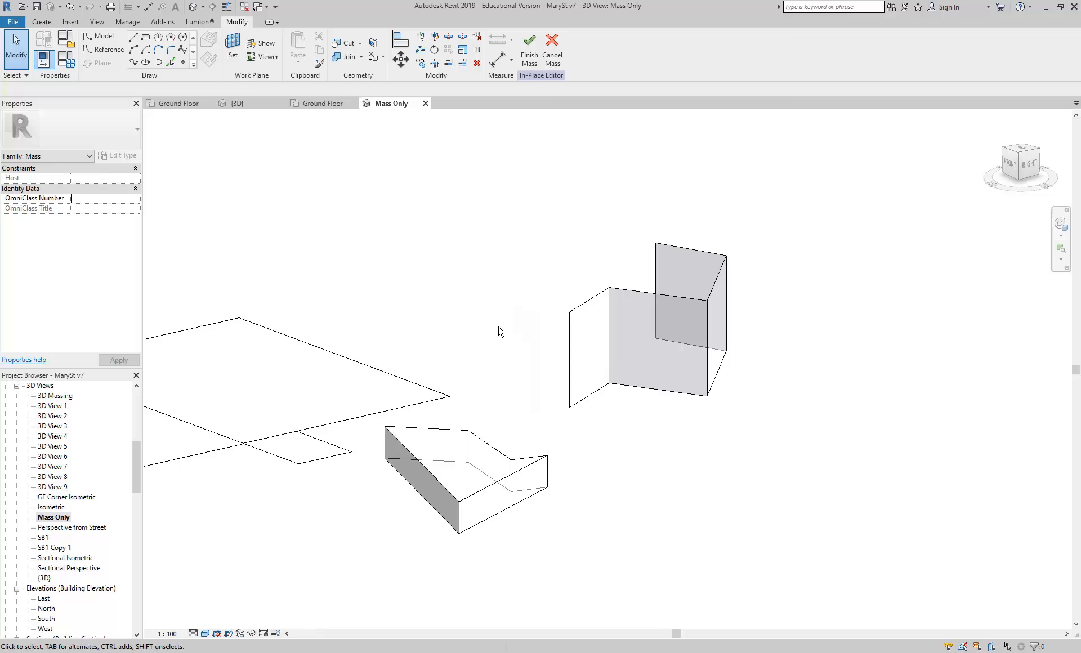
left_click(136, 40)
middle_click_drag(277, 306, 582, 207)
scroll(417, 425, "up", 2)
left_click(413, 472)
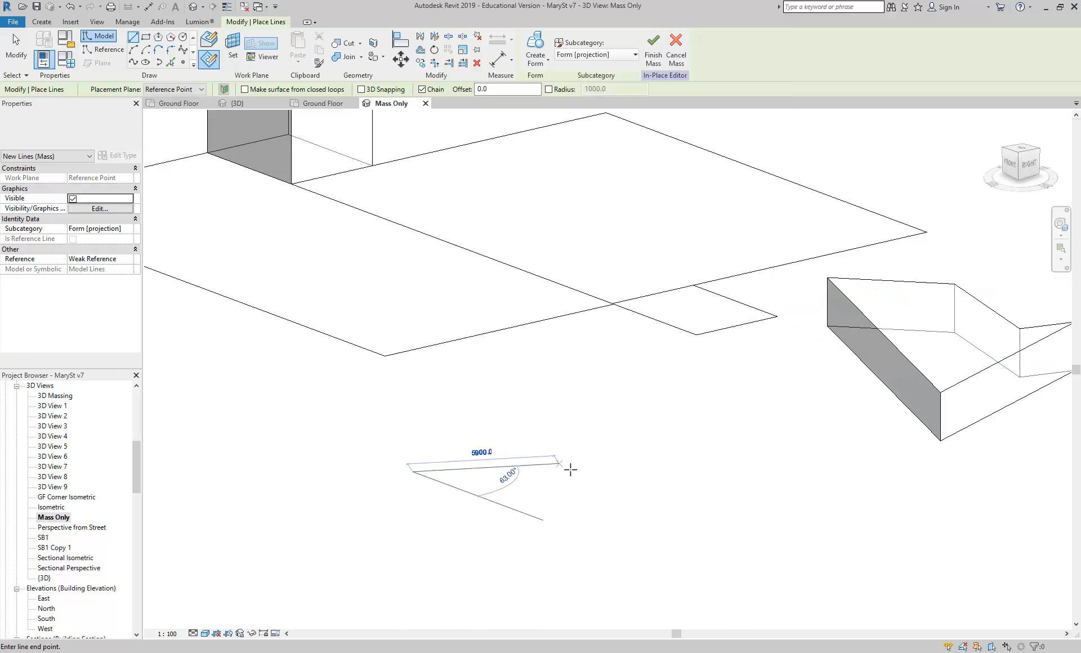
left_click(587, 469)
key("Escape")
key("Escape")
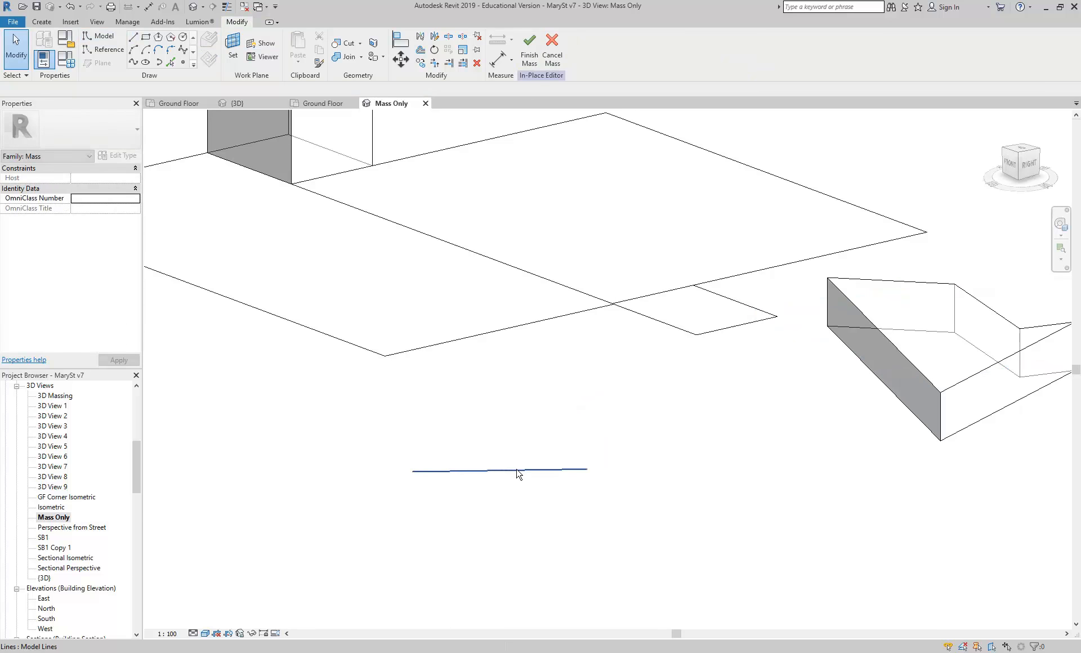
Create a vertical surface form from the new straight line and clear the selection
left_click(519, 470)
left_click(535, 42)
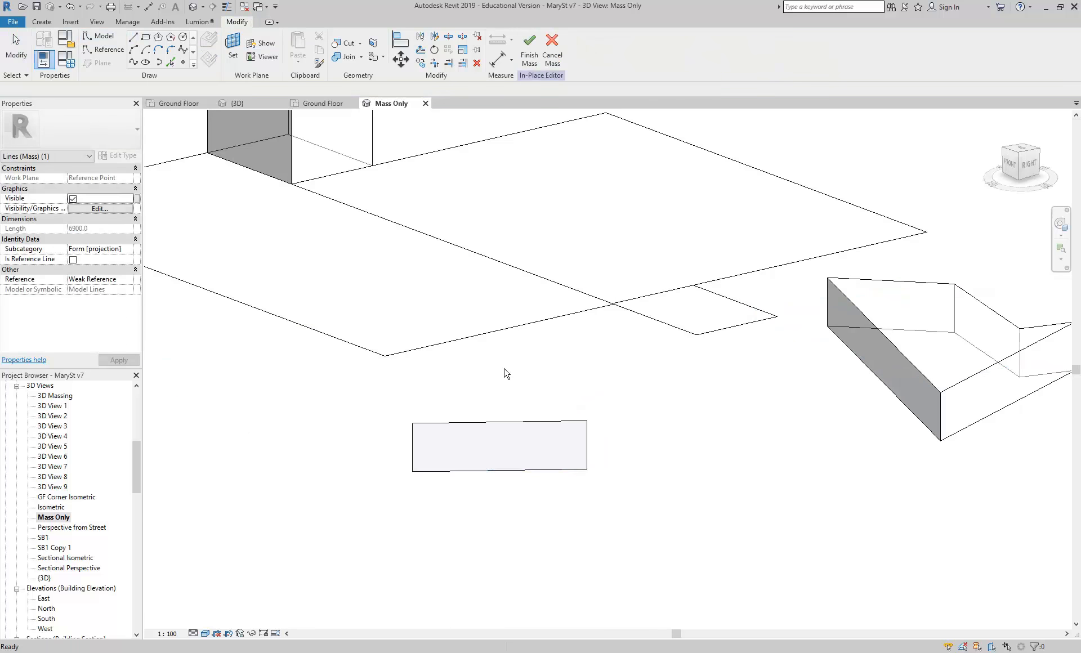
left_click(505, 373)
Create an adjoining surface from one vertical end edge of the new surface form and clear the selection
scroll(466, 449, "up", 3)
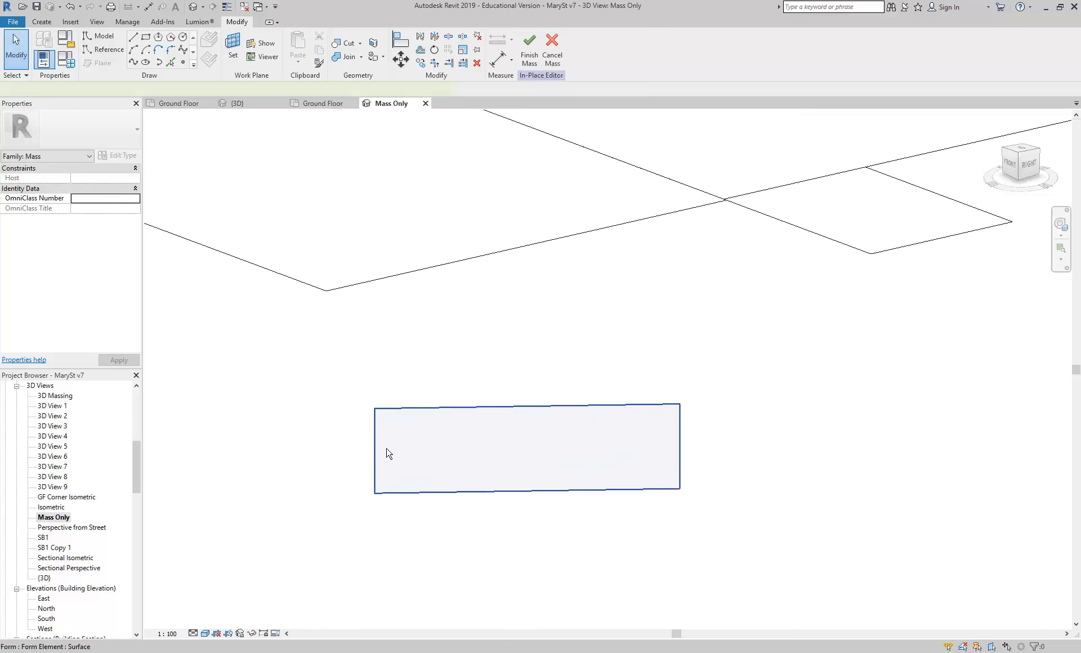
left_click(376, 453)
left_click(340, 432)
left_click(376, 449)
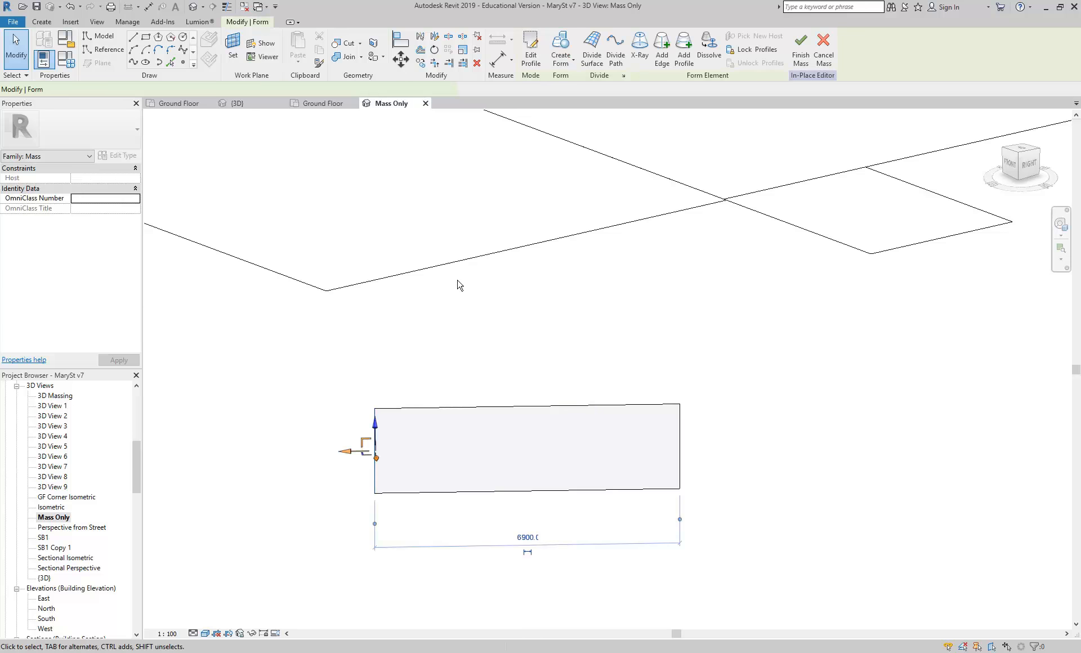
left_click(294, 466)
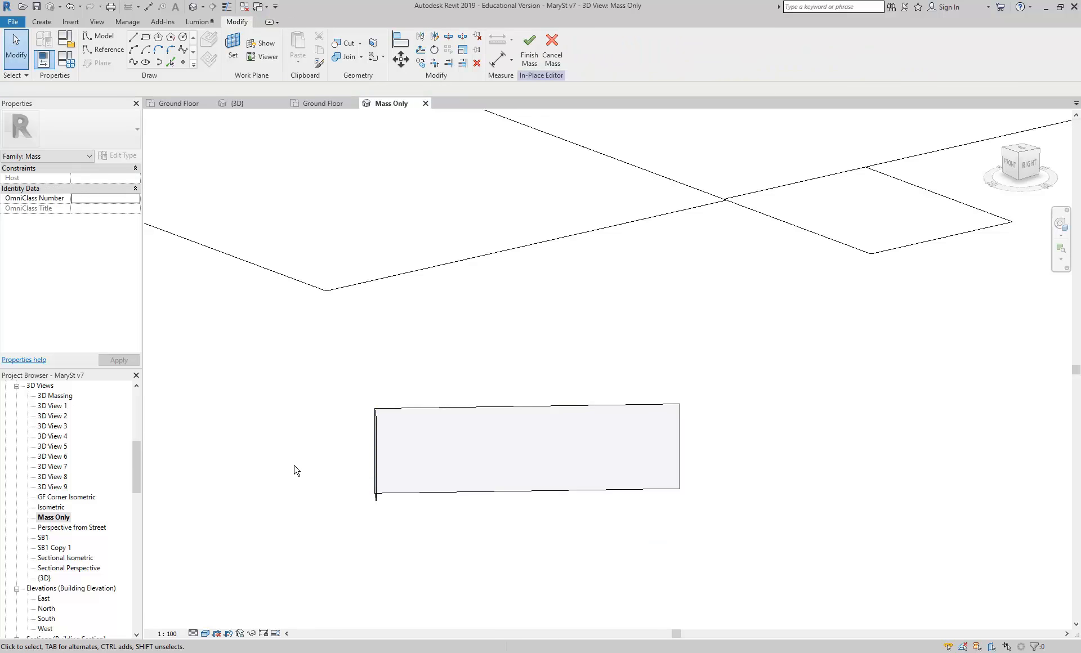
Pull the upper outer corner of the narrow end surface outwards so its free edge slants
middle_click_drag(391, 515, 881, 526, "shift")
middle_click_drag(667, 443, 639, 446, "shift")
middle_click_drag(533, 389, 409, 401)
left_click(416, 428)
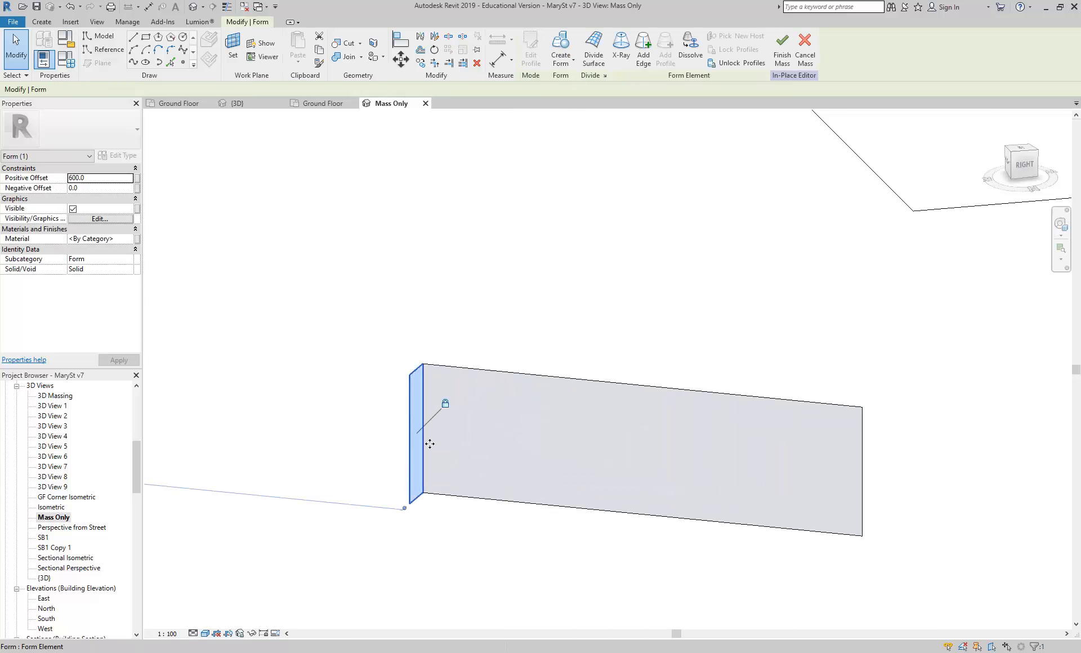
key("Escape")
left_click(410, 374)
left_click_drag(398, 385, 365, 383)
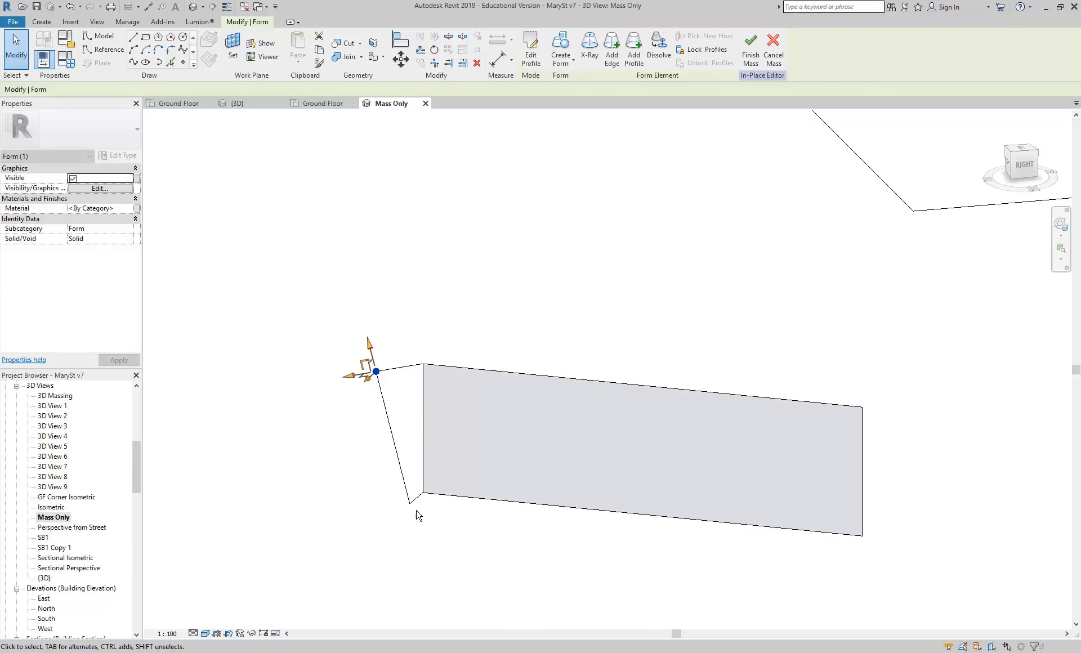
Create another surface from the slanted free edge of the end panel and leave nothing selected
left_click(410, 503)
left_click(393, 439)
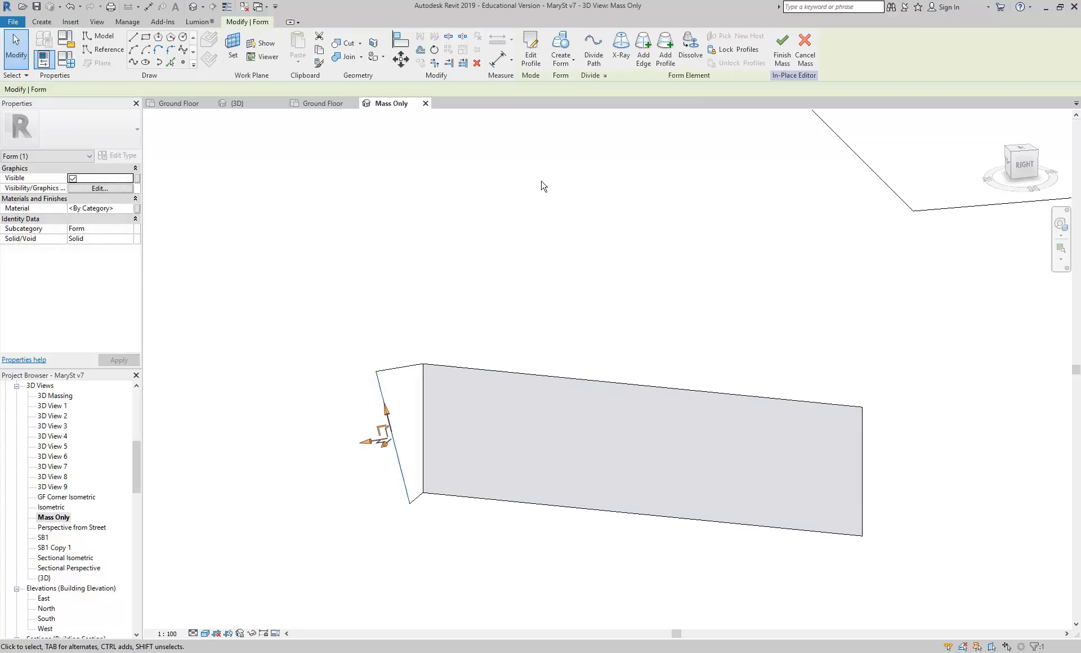
left_click(559, 38)
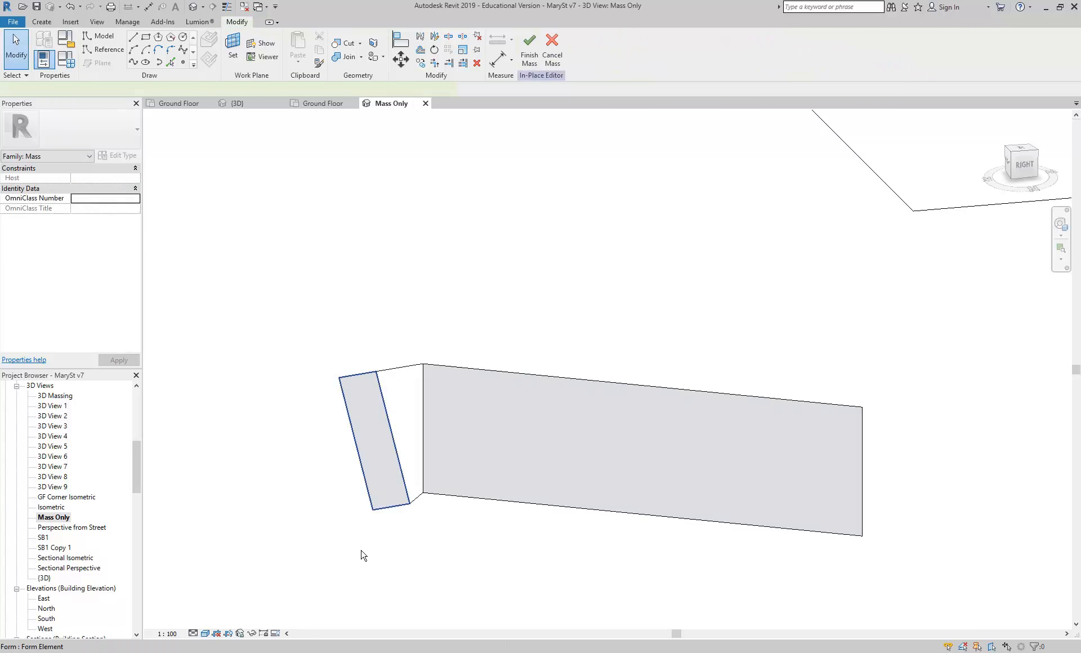
left_click(380, 472)
left_click(403, 412)
left_click(344, 561)
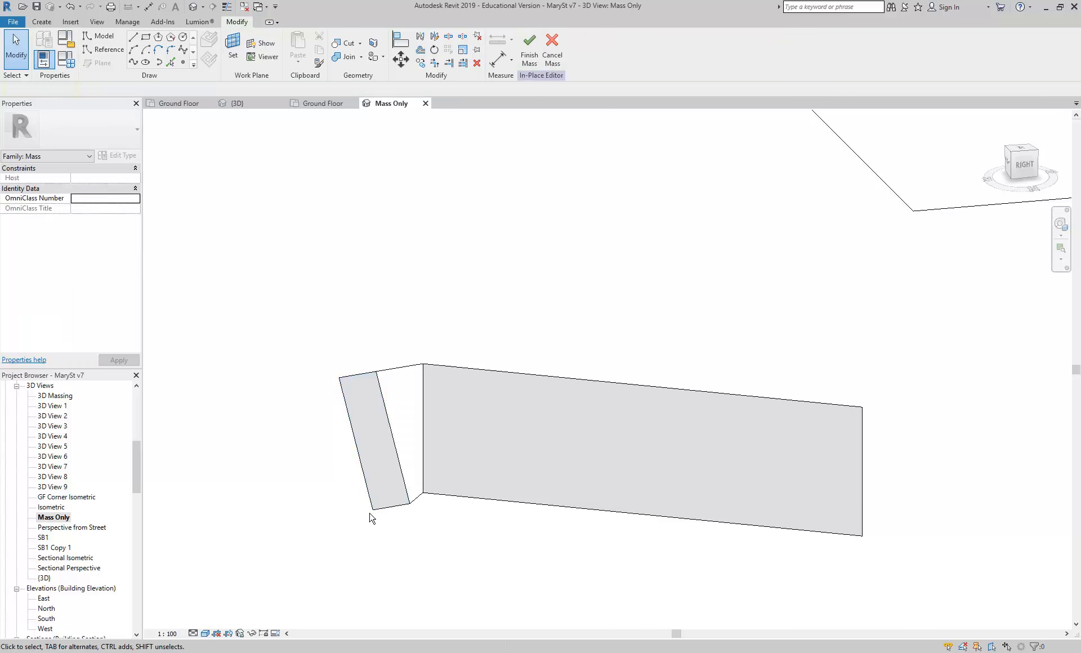
Switch the outermost panel's lower corner to global axes, raise that corner slightly along the vertical axis and clear the selection
left_click(372, 509)
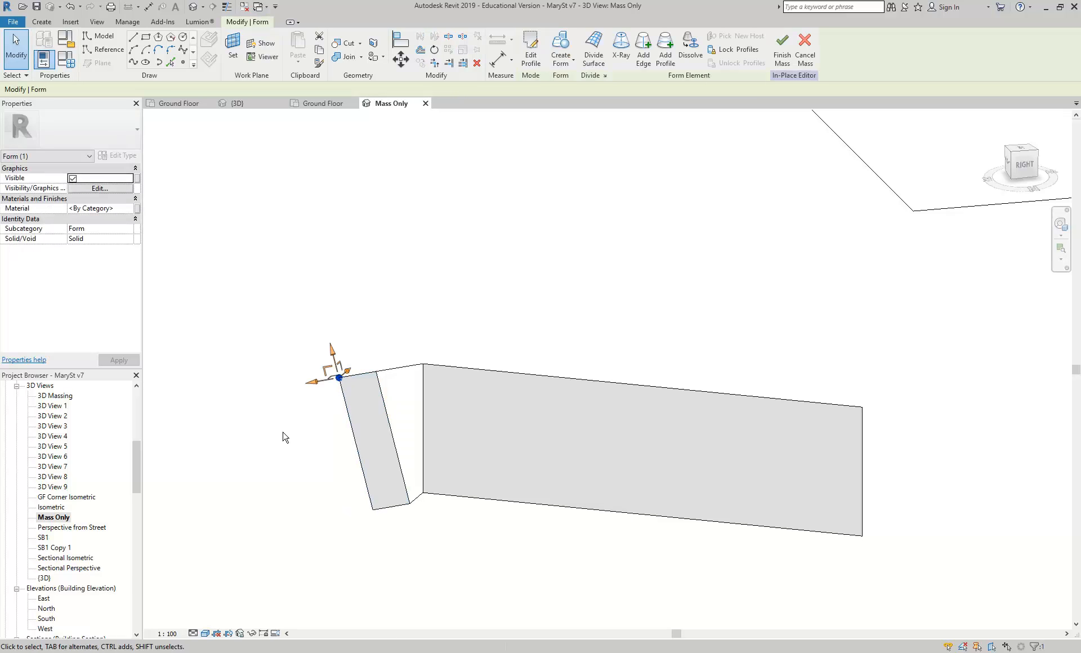
left_click(372, 510)
scroll(373, 514, "up", 3)
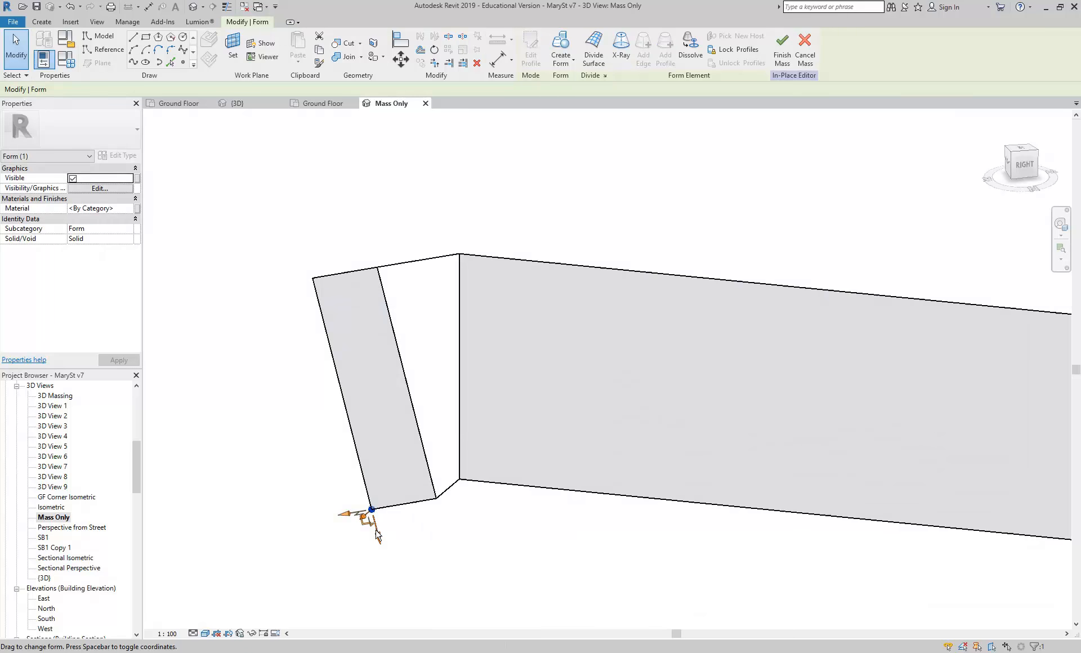
key("space")
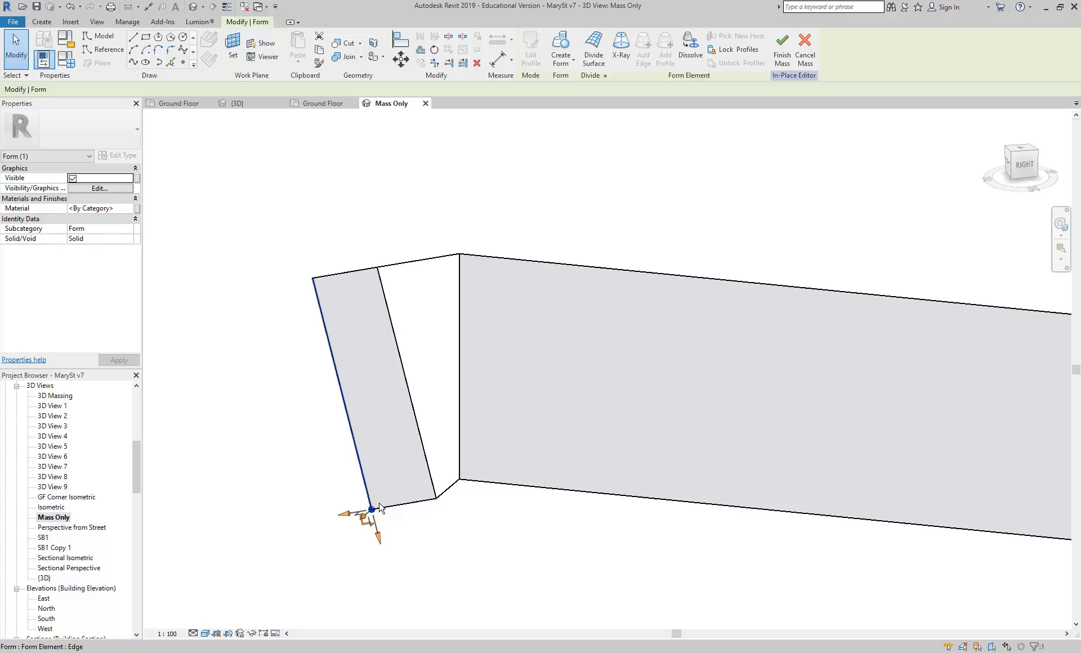
key("space")
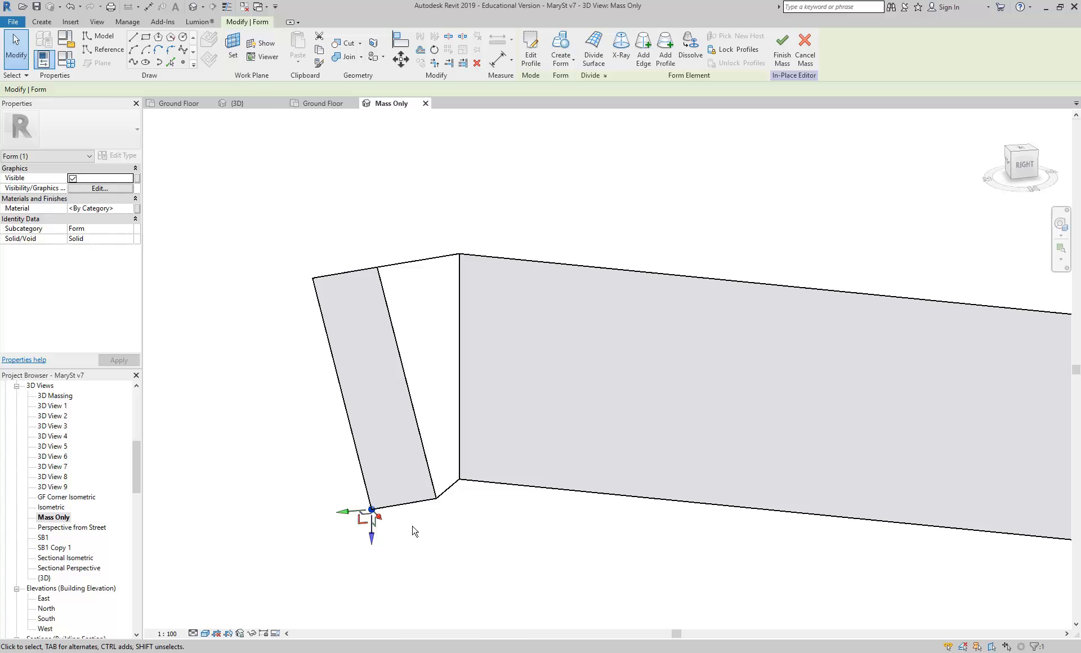
left_click_drag(370, 538, 365, 503)
scroll(365, 503, "down", 2)
middle_click_drag(431, 498, 464, 513, "shift")
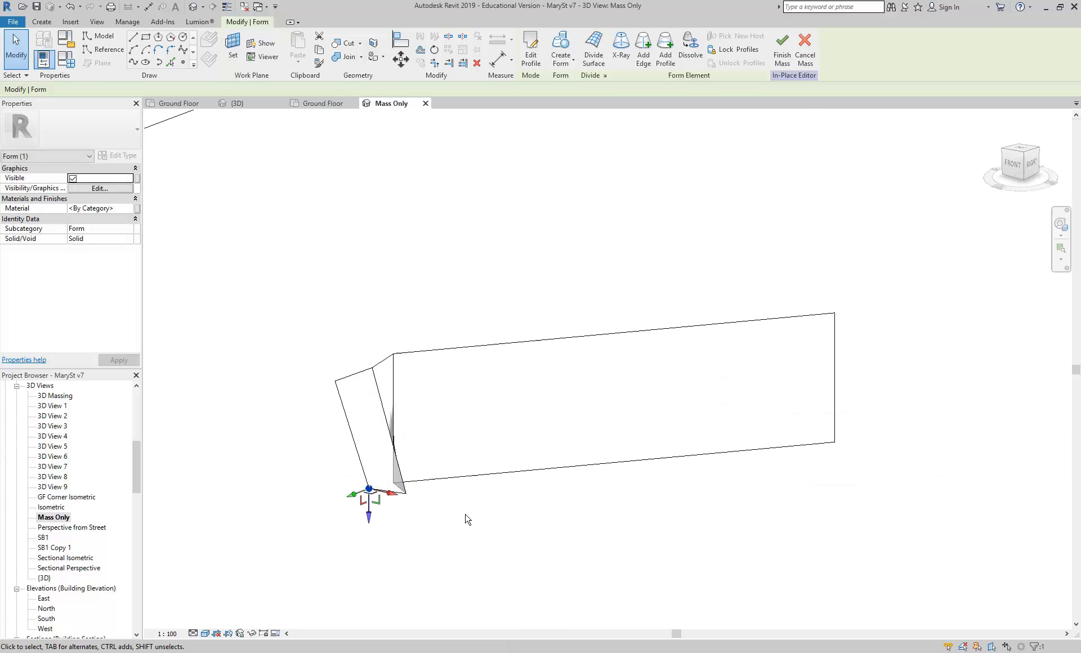
left_click(467, 518)
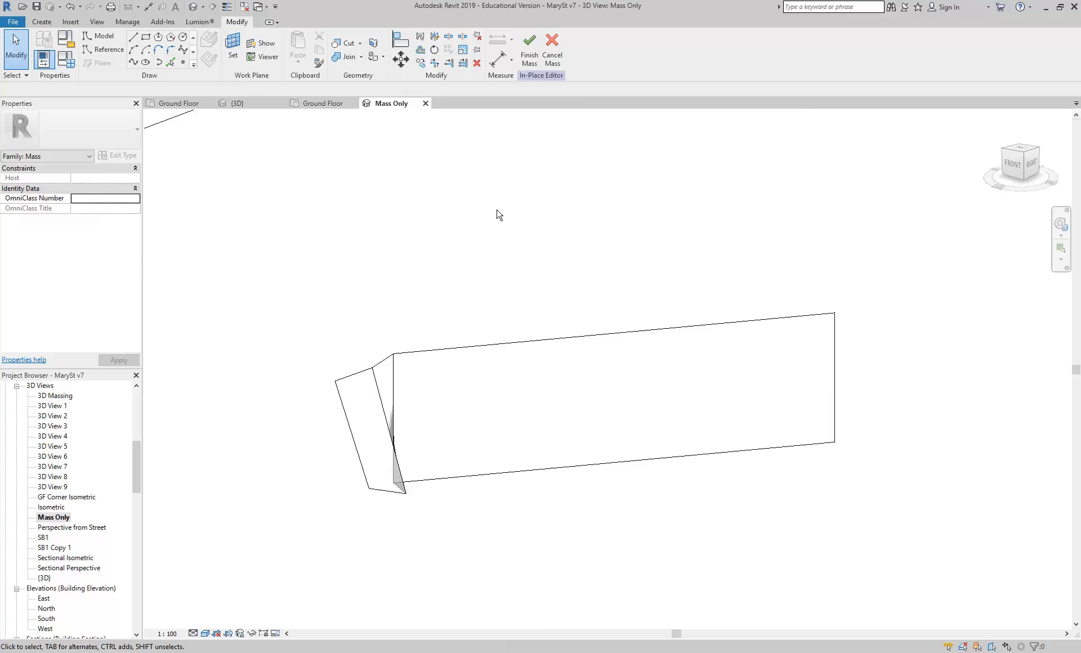
scroll(497, 214, "down", 2)
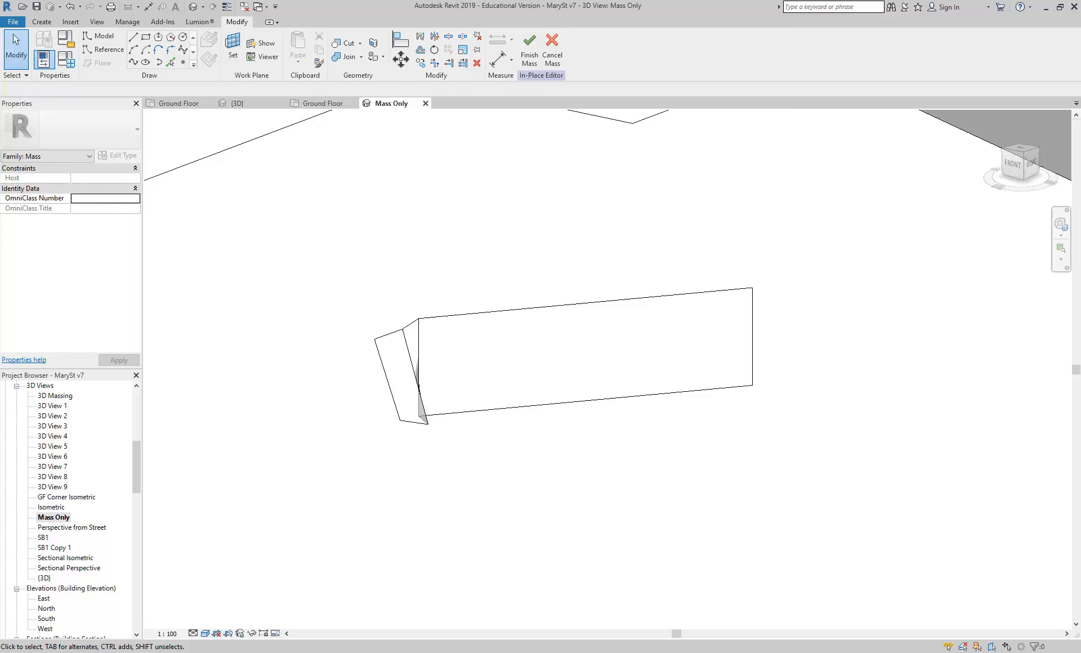
Switch to the browser, search images for "storey hall" in a new tab, examine the photos and return to Revit
key("alt+Tab")
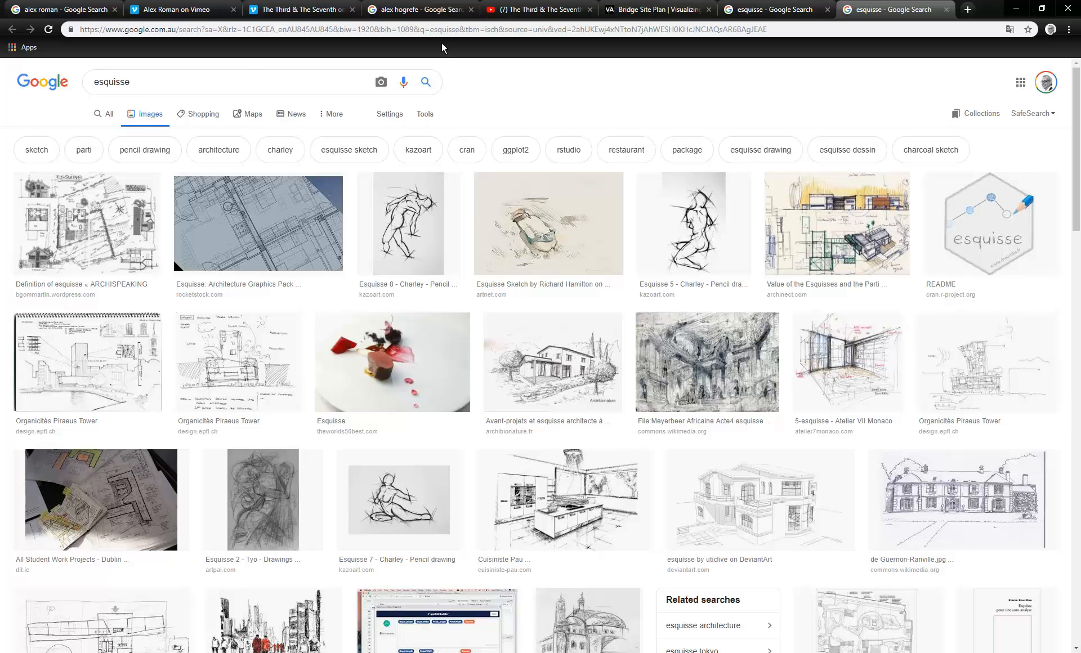
left_click(967, 9)
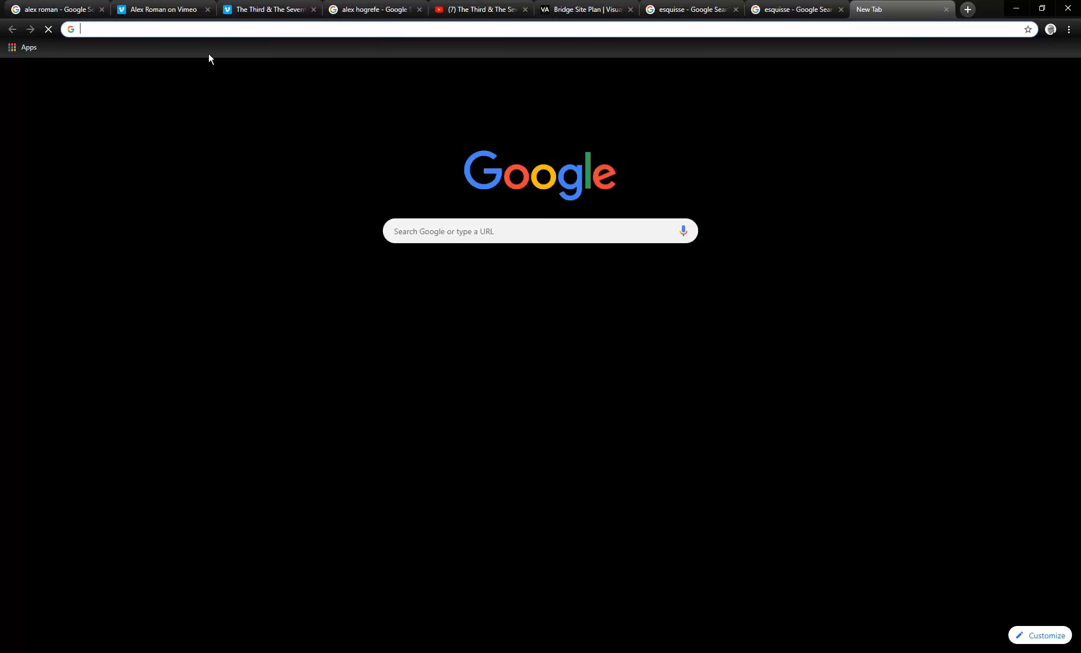
type("s")
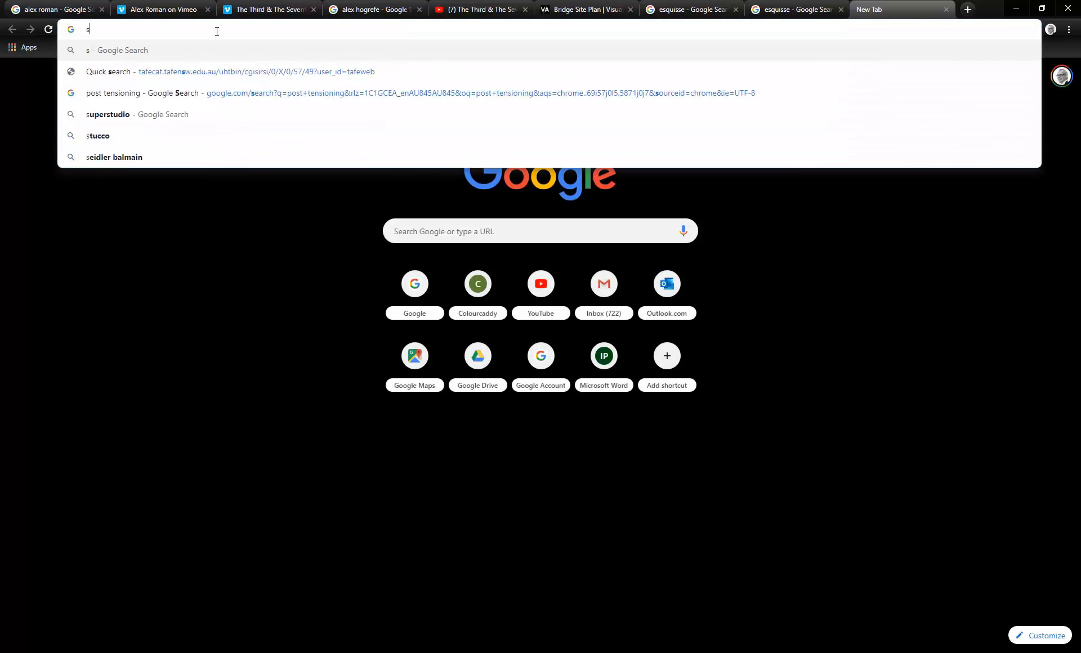
type("torey")
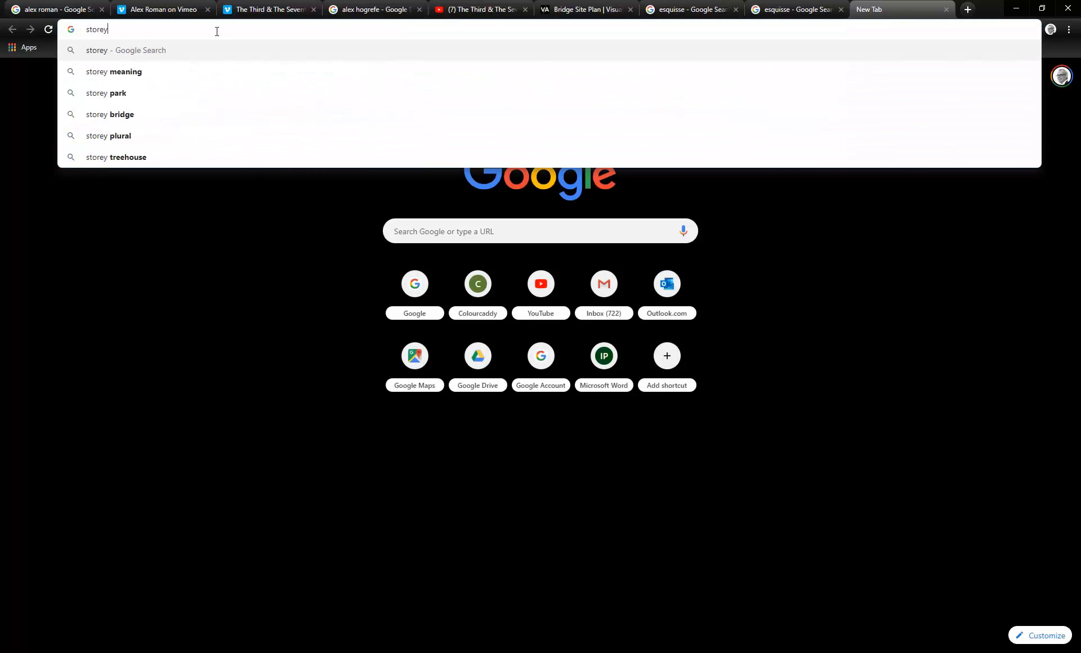
type(" hall")
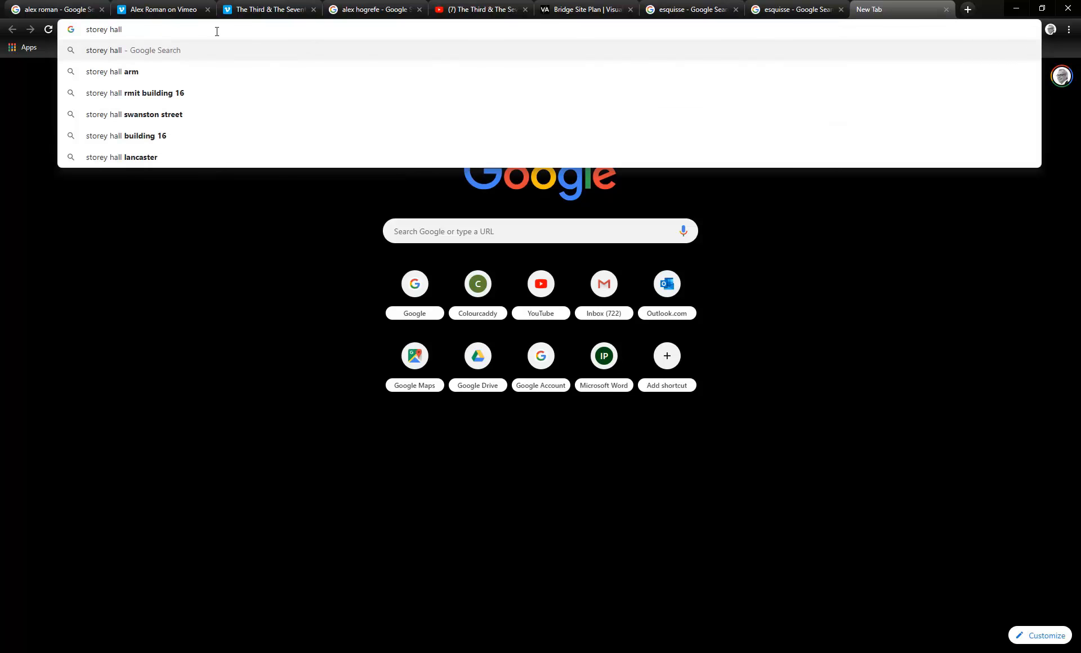
key("Down")
key("Up")
key("Return")
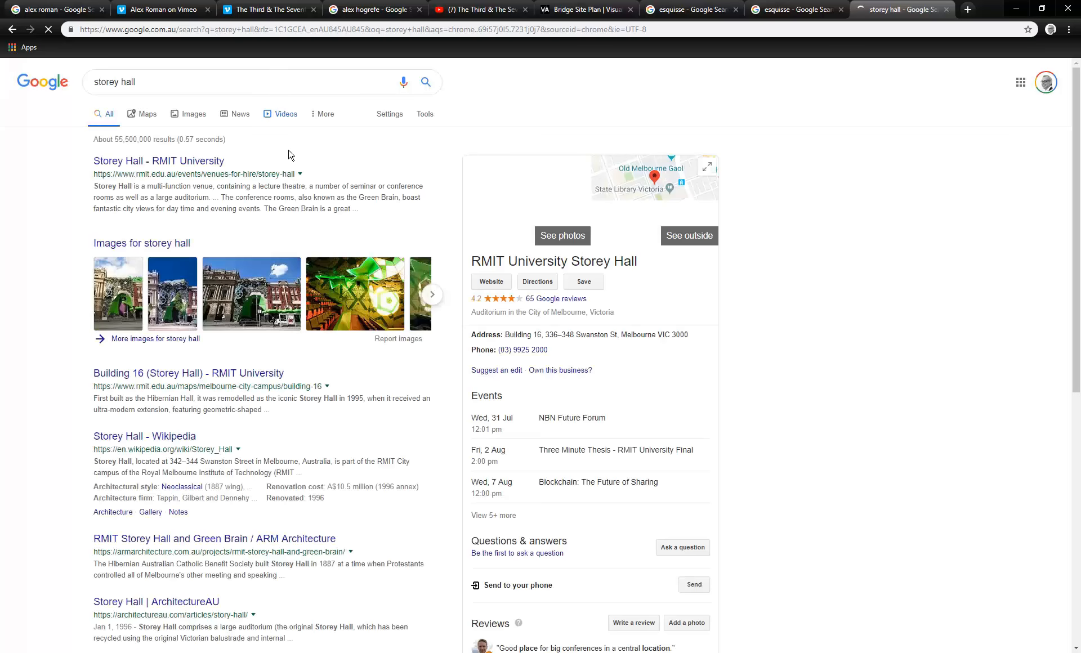
left_click(191, 114)
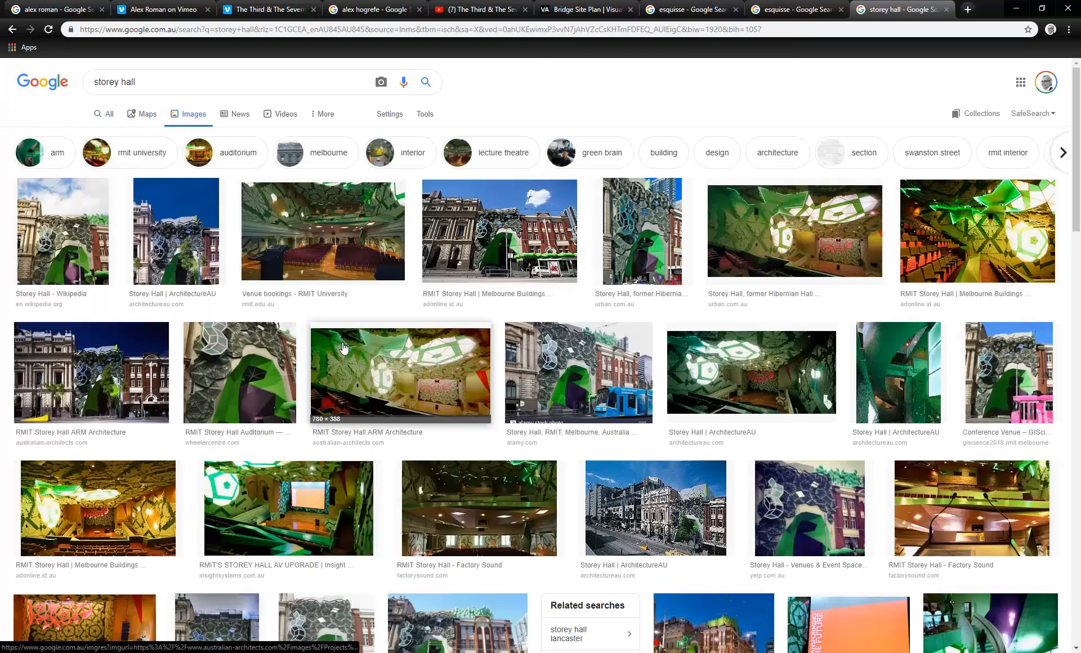
left_click(786, 221)
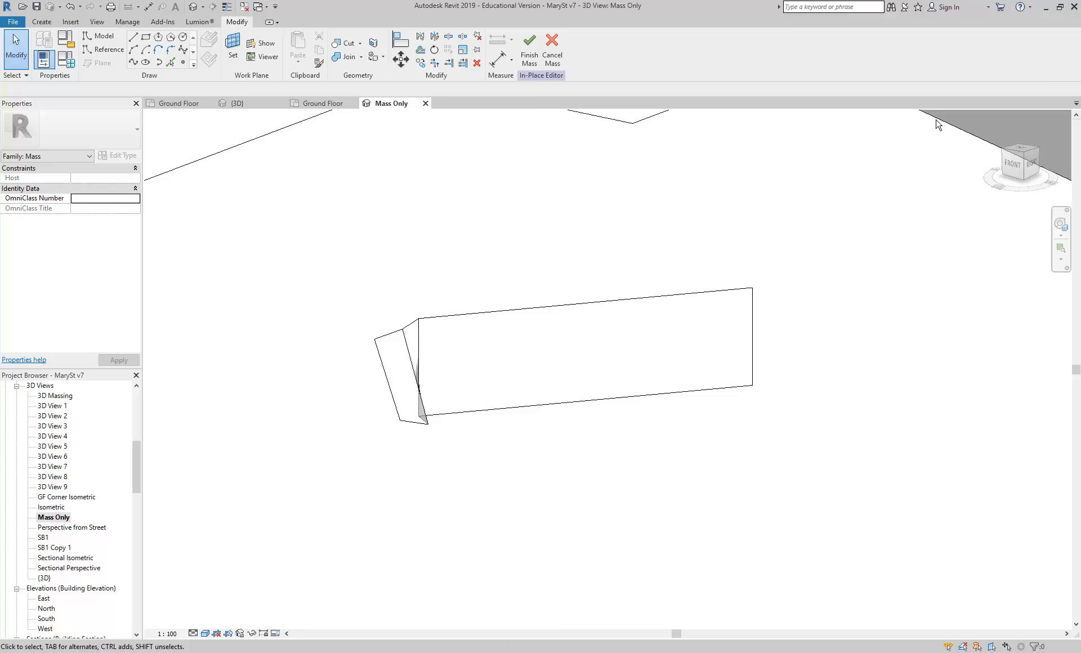
left_click(1017, 8)
Try deleting the three adjoining surface forms together, and undo the deletion
left_click(451, 319)
key("Escape")
left_click_drag(285, 238, 810, 506)
scroll(528, 334, "down", 2)
middle_click_drag(528, 335, 531, 387)
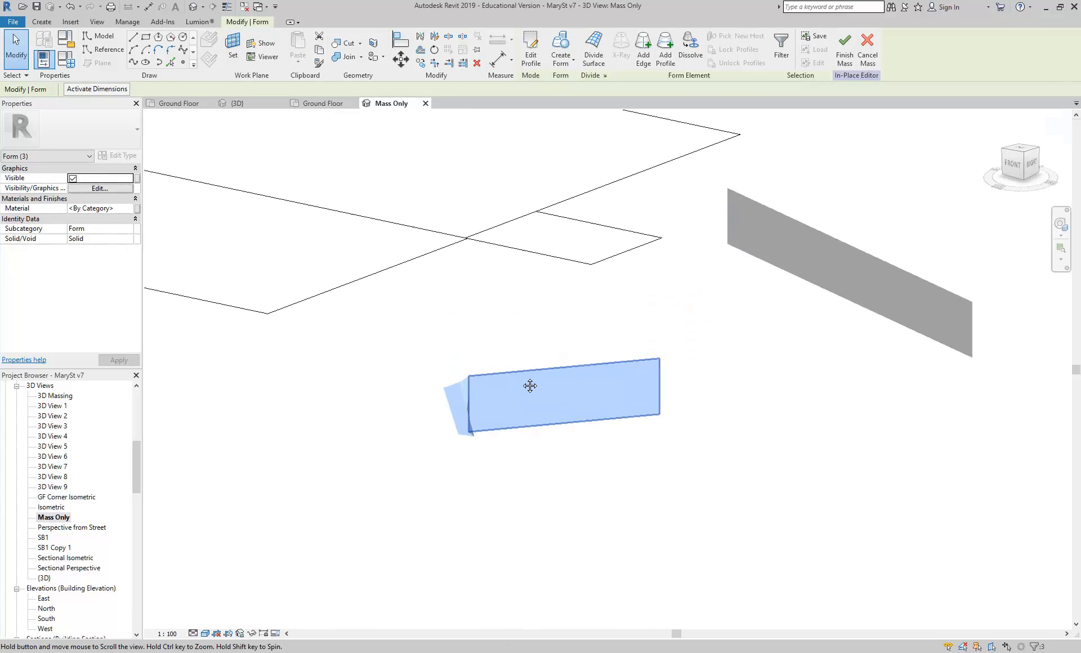
key("Delete")
middle_click_drag(801, 374, 503, 486)
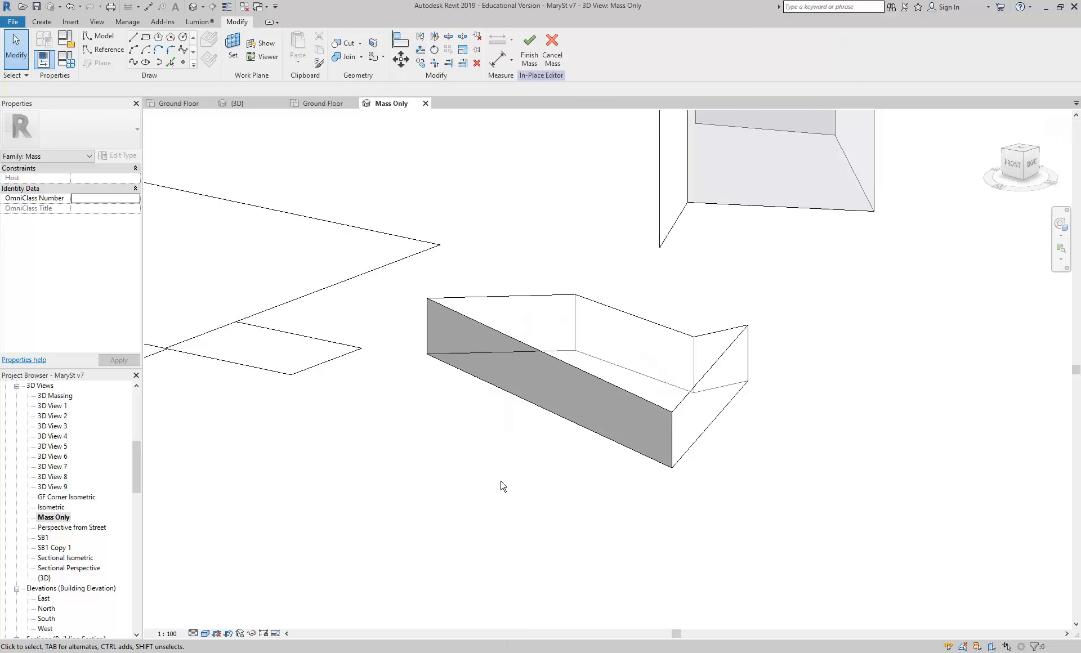
key("ctrl+z")
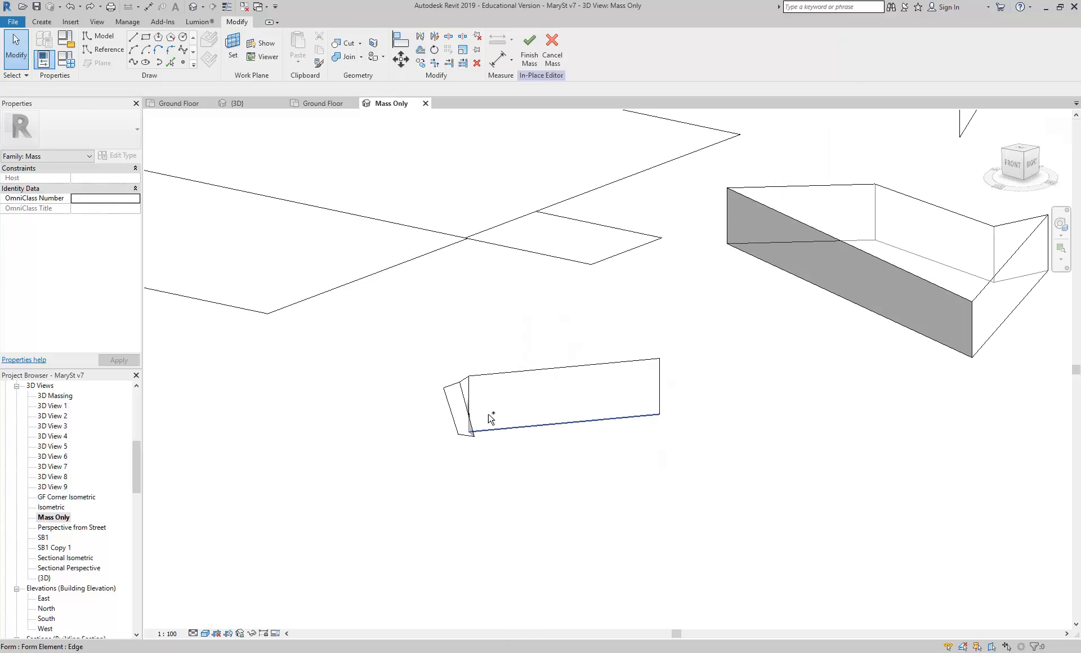
Pull the outermost panel's lower outer corner downwards along its local axis so its bottom edge slopes the other way
scroll(491, 417, "up", 3)
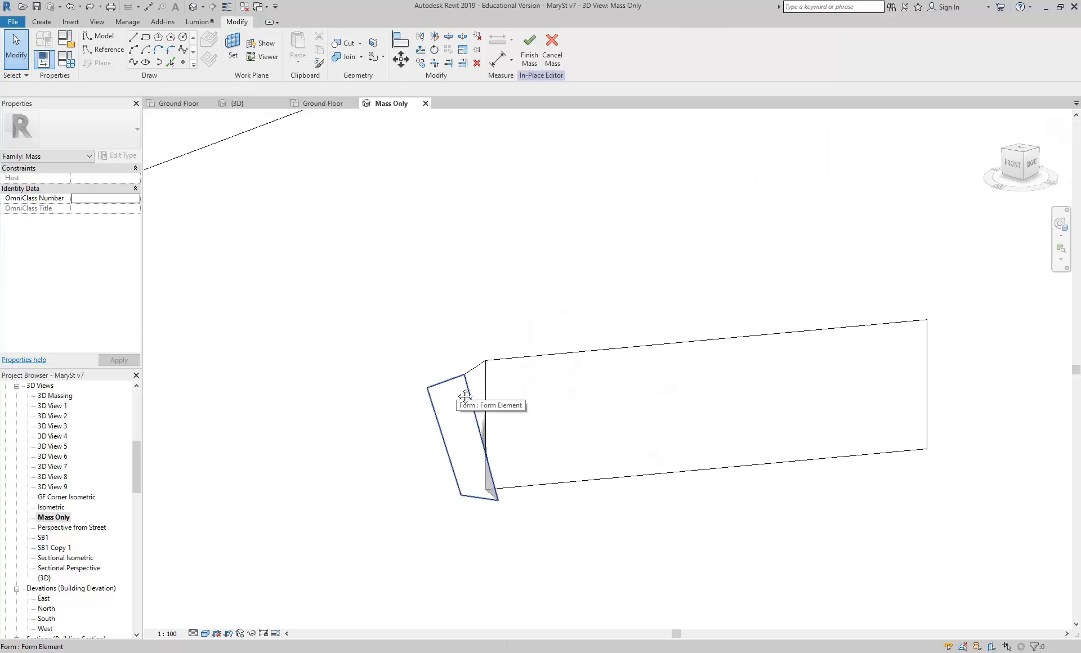
middle_click_drag(457, 389, 413, 374)
scroll(412, 375, "up", 5)
left_click(357, 373)
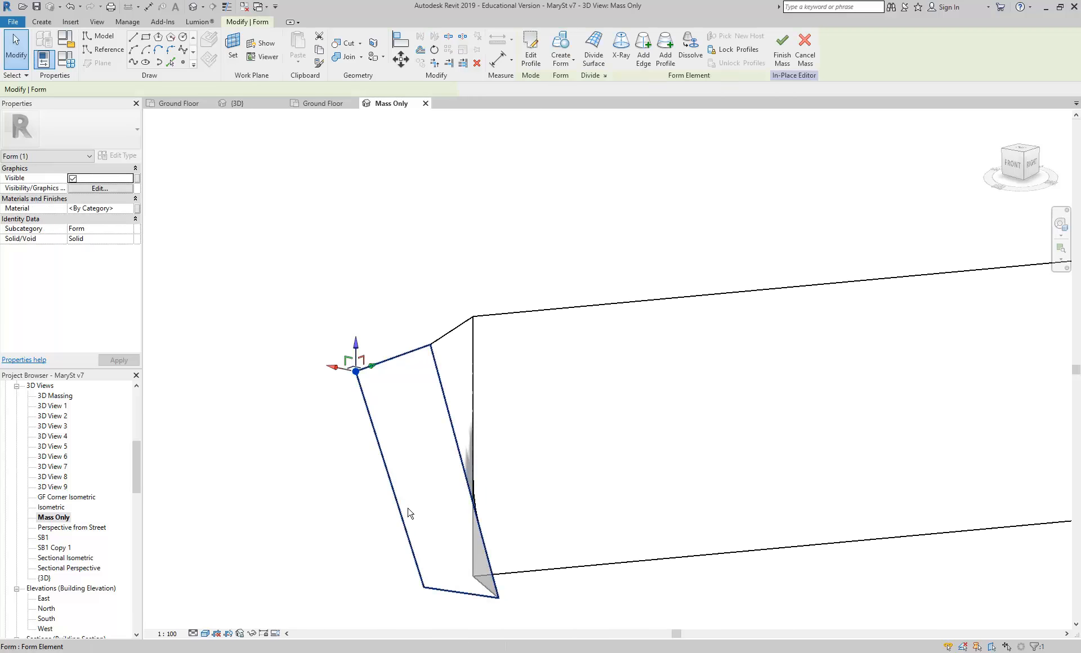
left_click(423, 587)
middle_click_drag(352, 515, 326, 415)
scroll(360, 518, "up", 2)
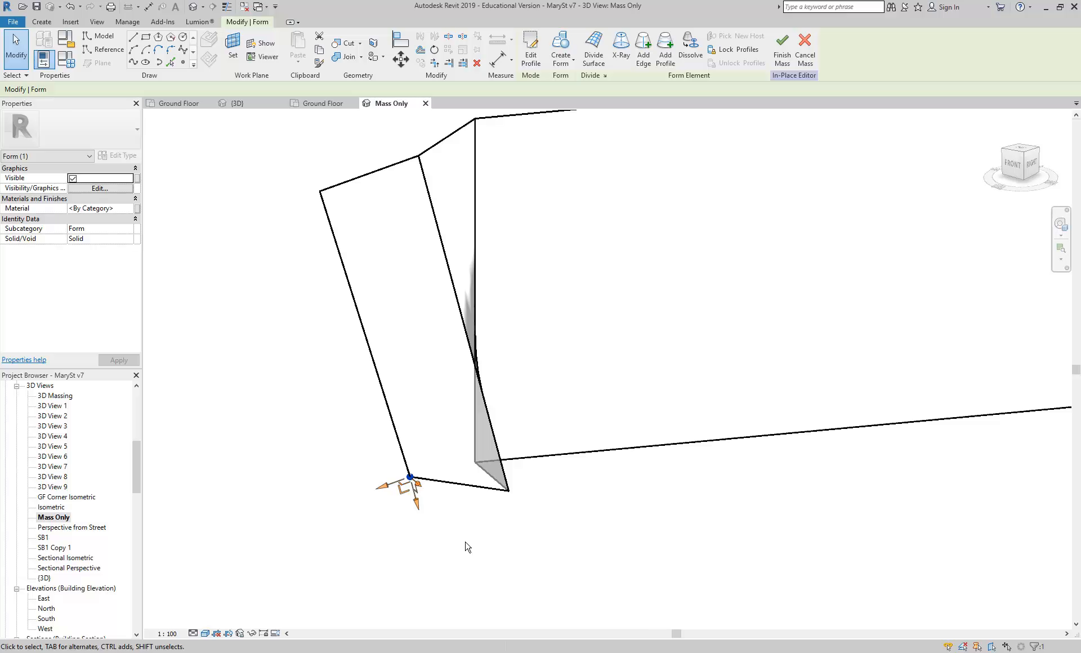
key("space")
key("space")
key("space")
key("space")
left_click_drag(415, 502, 420, 561)
key("space")
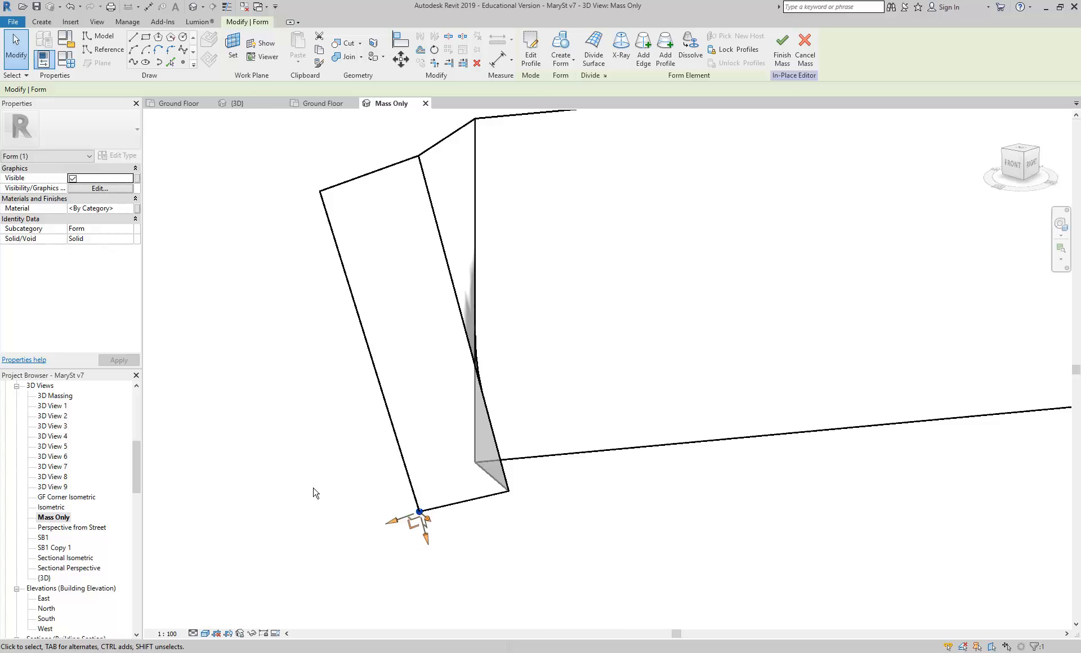
Shift the outermost panel's lower corner slightly towards the main surface while using local axes
scroll(316, 493, "down", 3)
key("space")
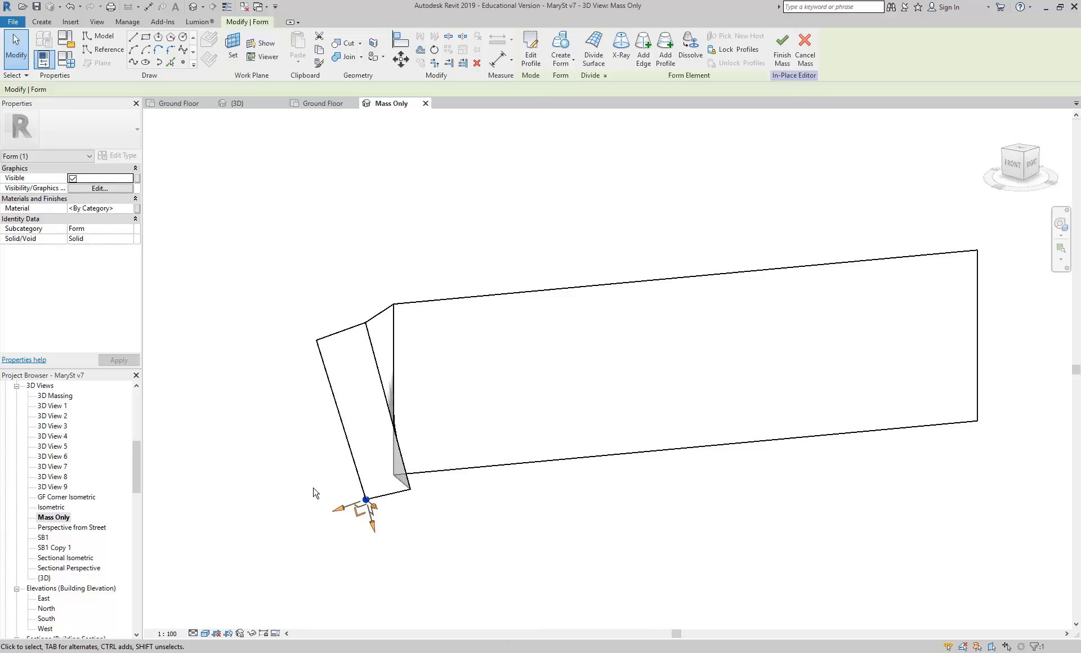
middle_click_drag(485, 509, 512, 503, "shift")
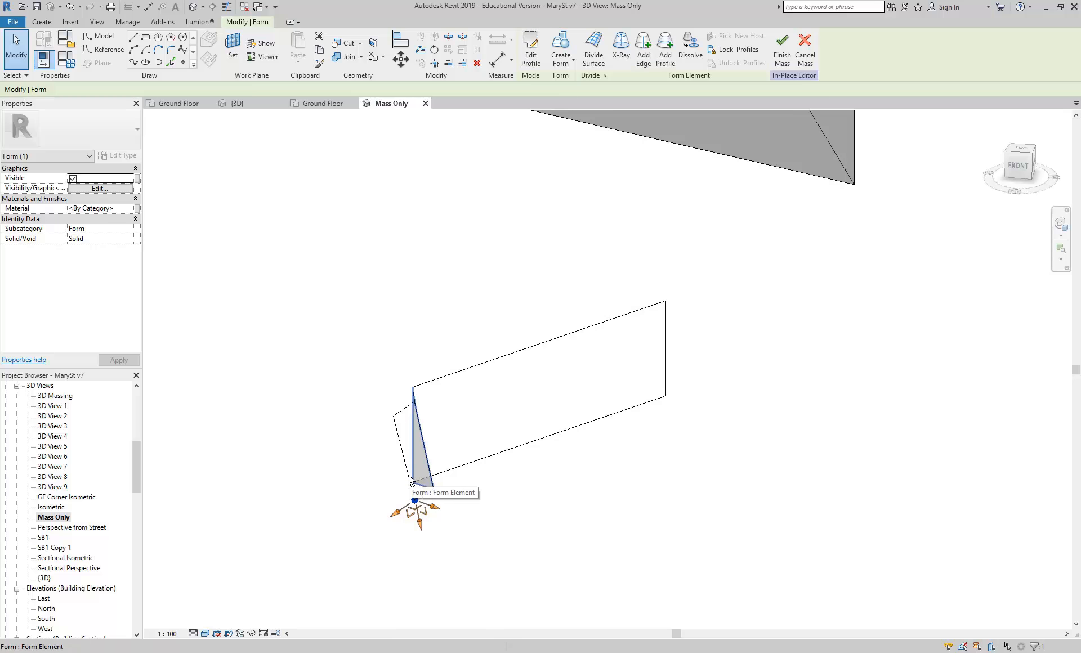
left_click_drag(413, 499, 432, 519)
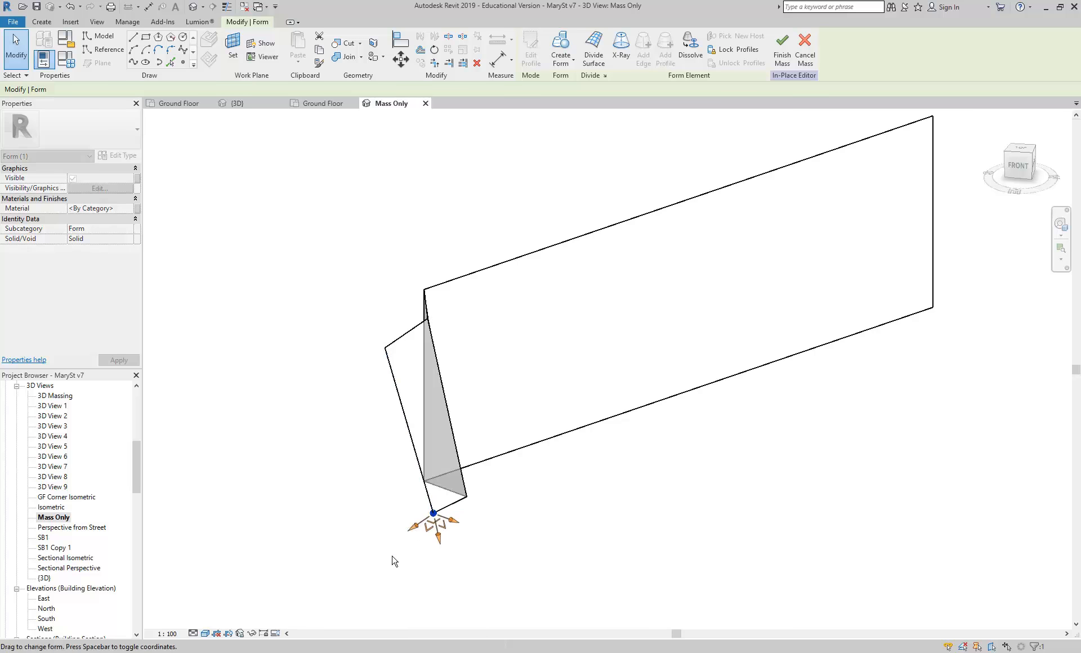
Delete the long surface form together with its two adjoining end panels
scroll(544, 461, "down", 2)
left_click(559, 465)
scroll(559, 465, "down", 1)
middle_click_drag(560, 465, 443, 432)
left_click_drag(275, 251, 640, 480)
key("Delete")
Delete the low form and the taller form standing beside the ground outlines, keeping the existing tower
scroll(633, 462, "down", 2)
middle_click_drag(664, 480, 731, 534)
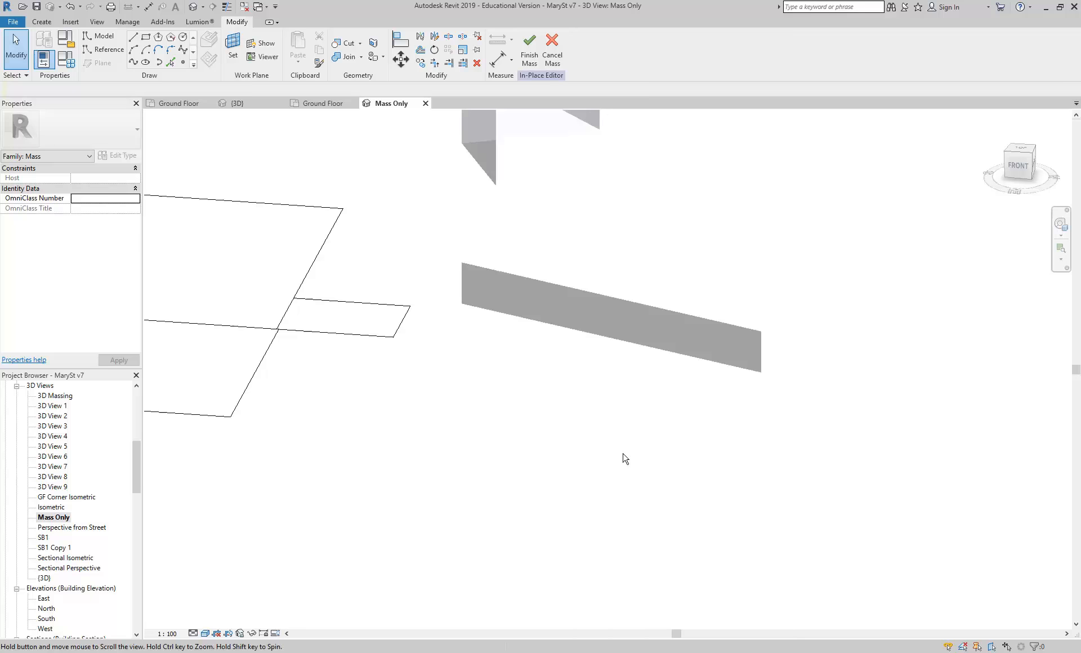
mouse_move(685, 494)
middle_mouse_down("shift")
mouse_move(633, 481)
mouse_move(618, 536)
mouse_move(594, 521)
middle_mouse_up("shift")
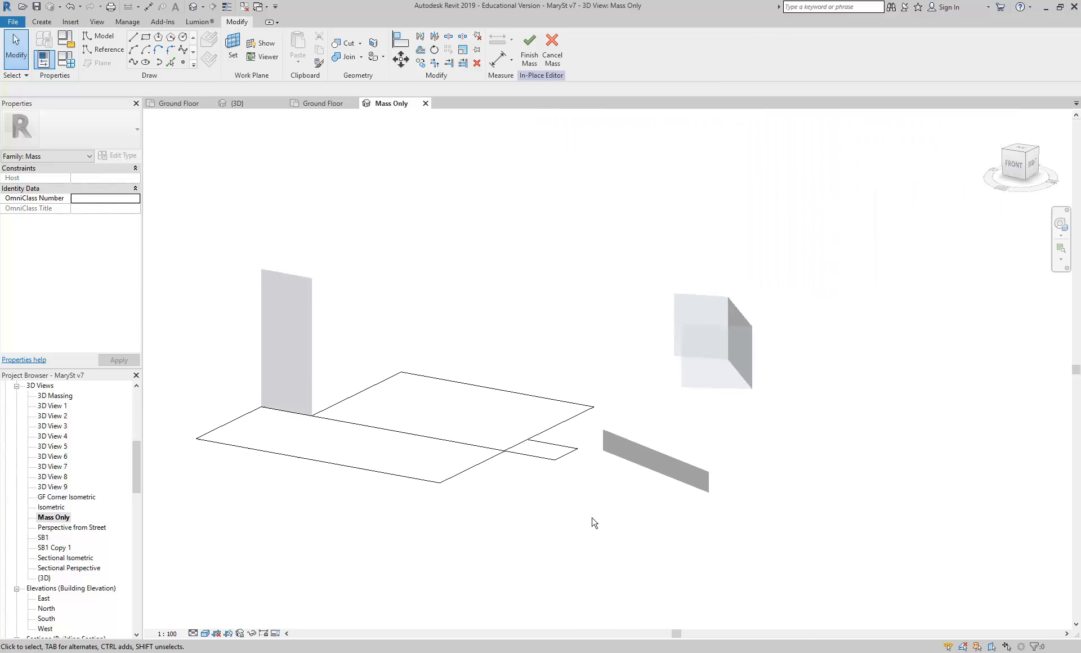
left_click_drag(568, 247, 821, 541)
key("Delete")
Create a solid form from the small rectangle outline and raise its top face to a height of about 19160 mm
middle_click_drag(570, 440, 614, 529)
left_click(608, 523)
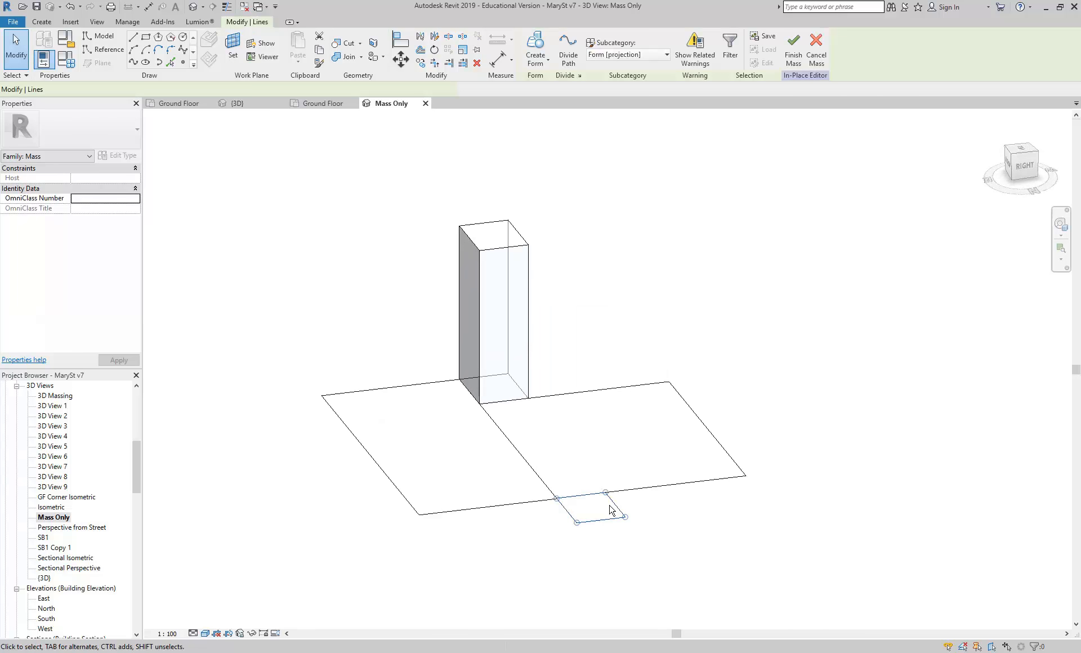
left_click(532, 49)
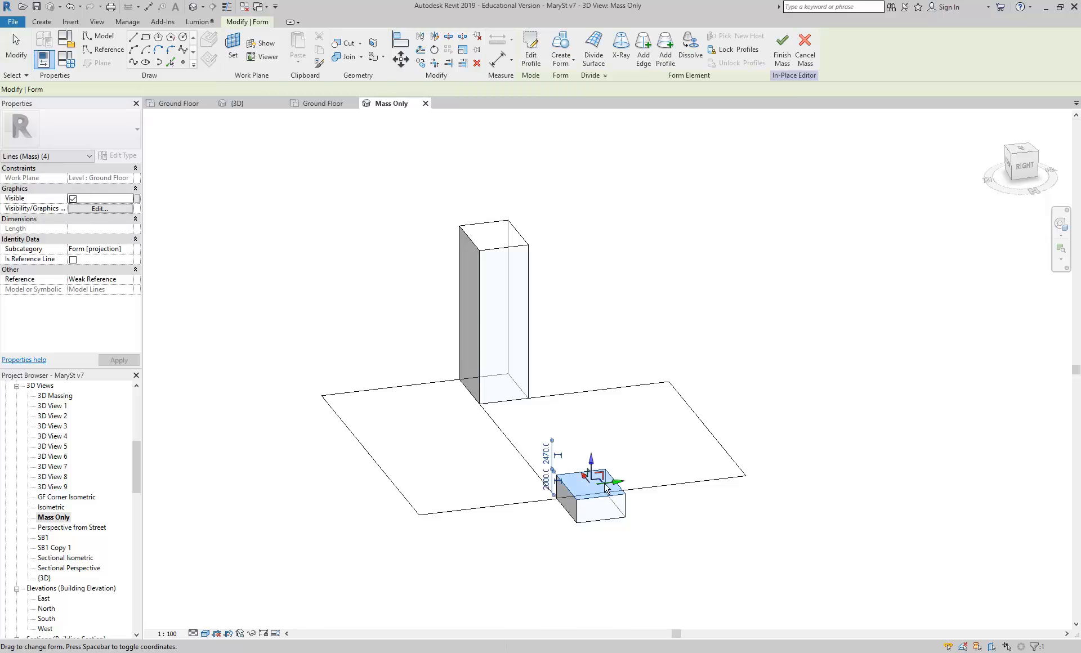
left_click_drag(576, 483, 580, 264)
middle_click_drag(475, 346, 549, 336, "shift")
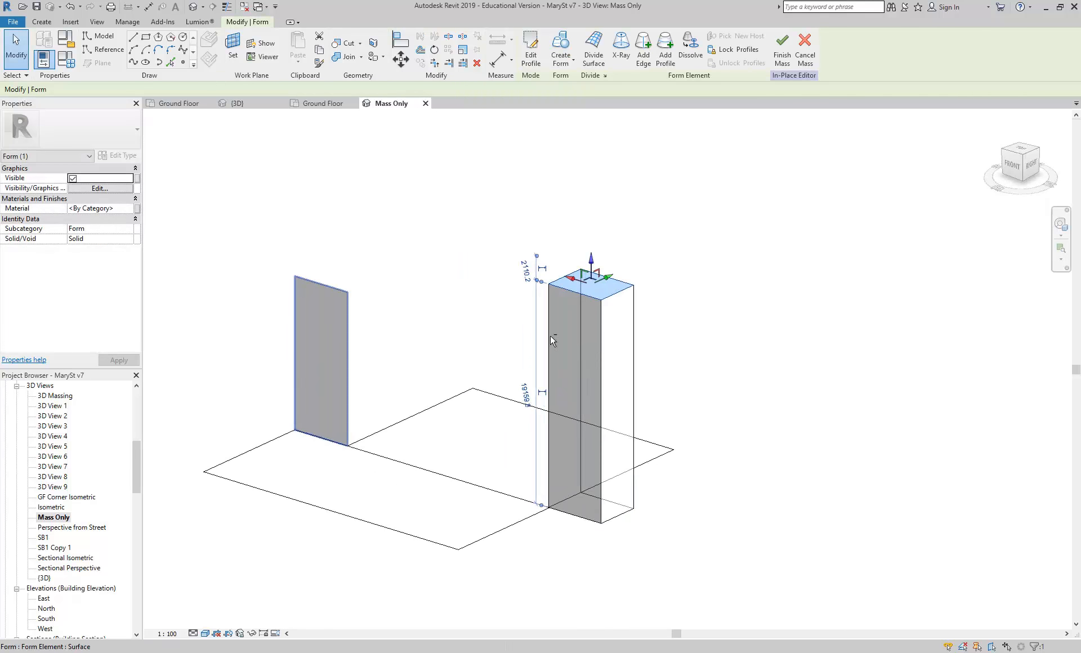
left_click(377, 224)
Turn on the Levels annotation category in the Mass Only view's visibility overrides and accept the change
middle_click_drag(376, 225, 447, 260, "shift")
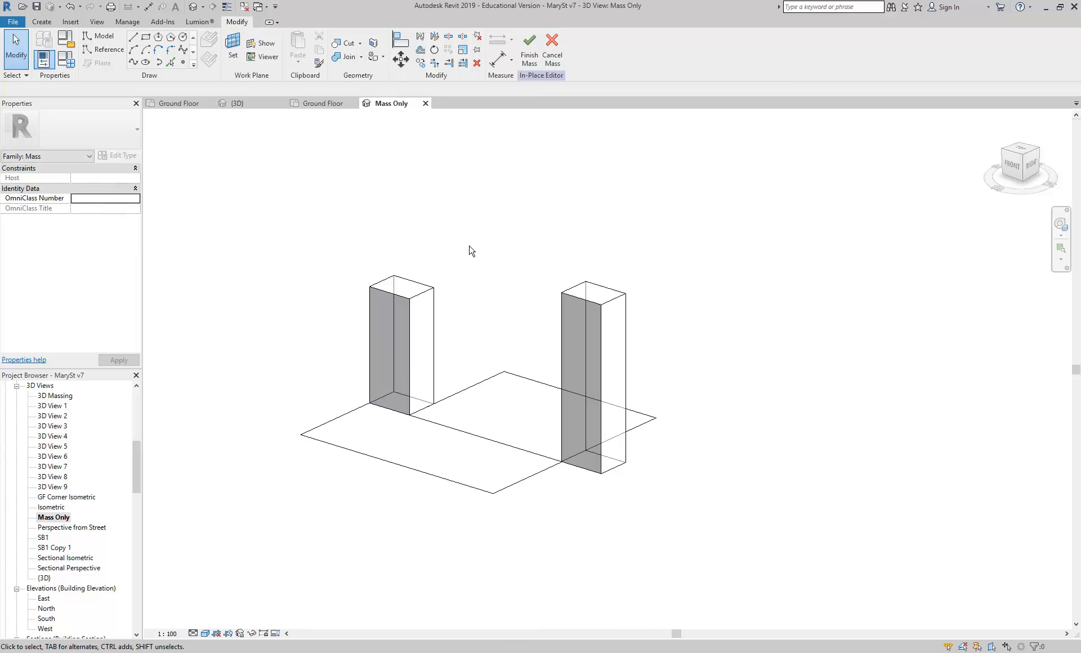
key("v")
key("g")
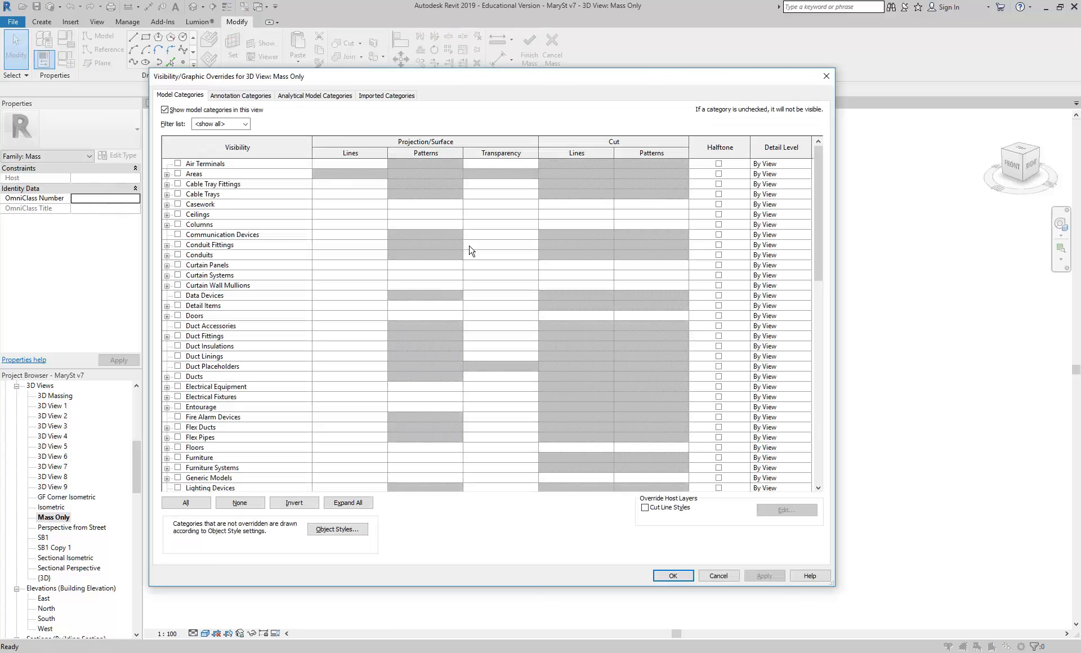
left_click(241, 95)
scroll(260, 422, "down", 13)
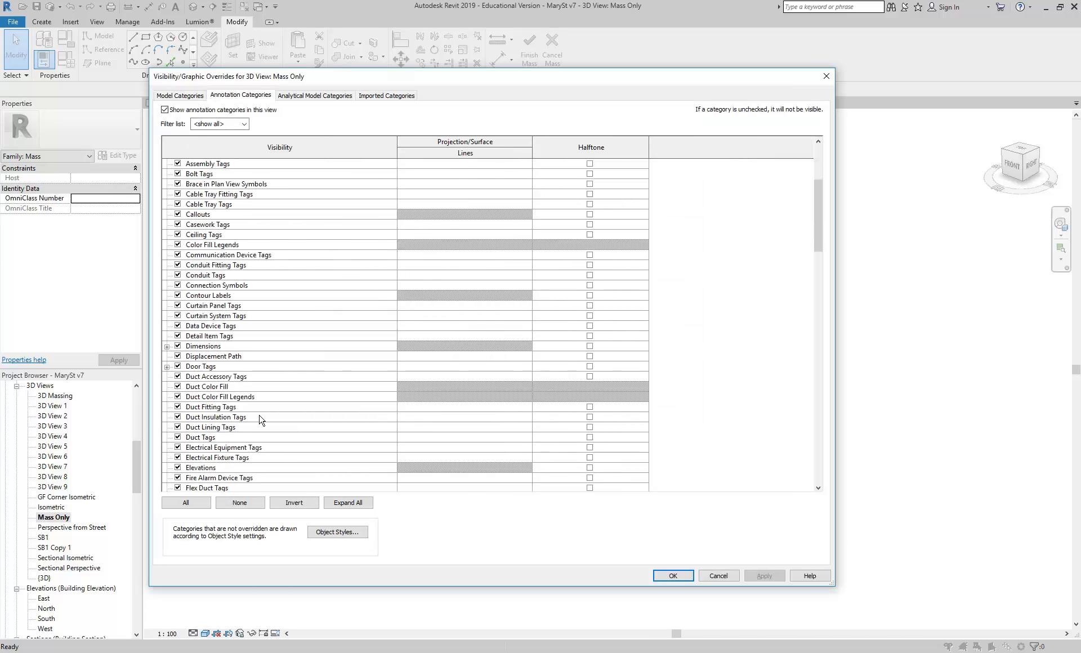
scroll(260, 421, "down", 11)
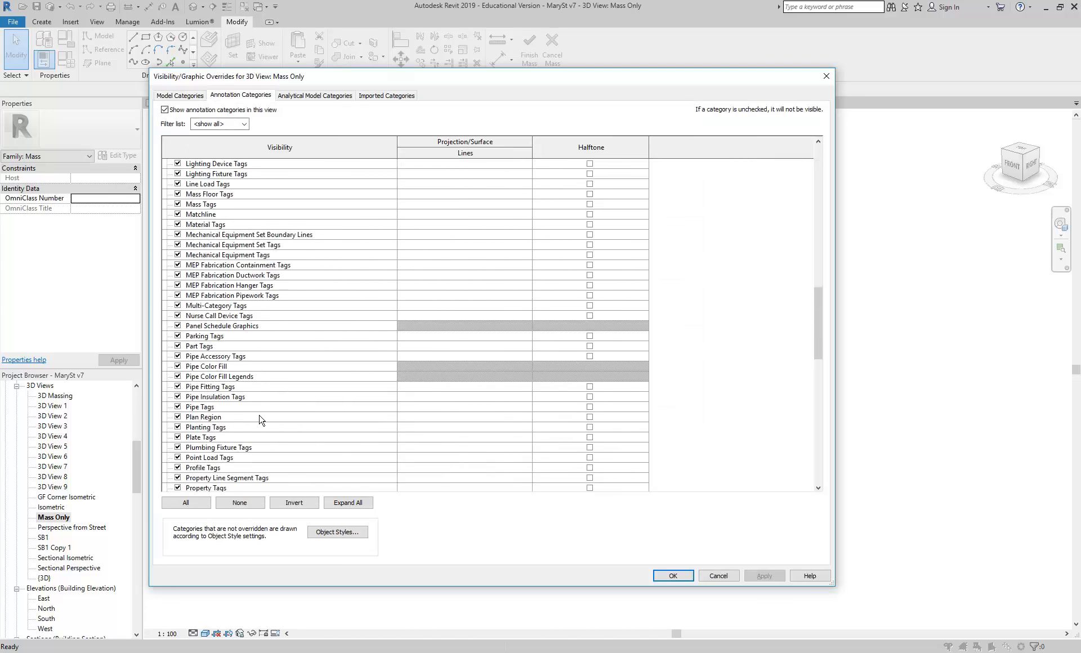
scroll(189, 304, "up", 6)
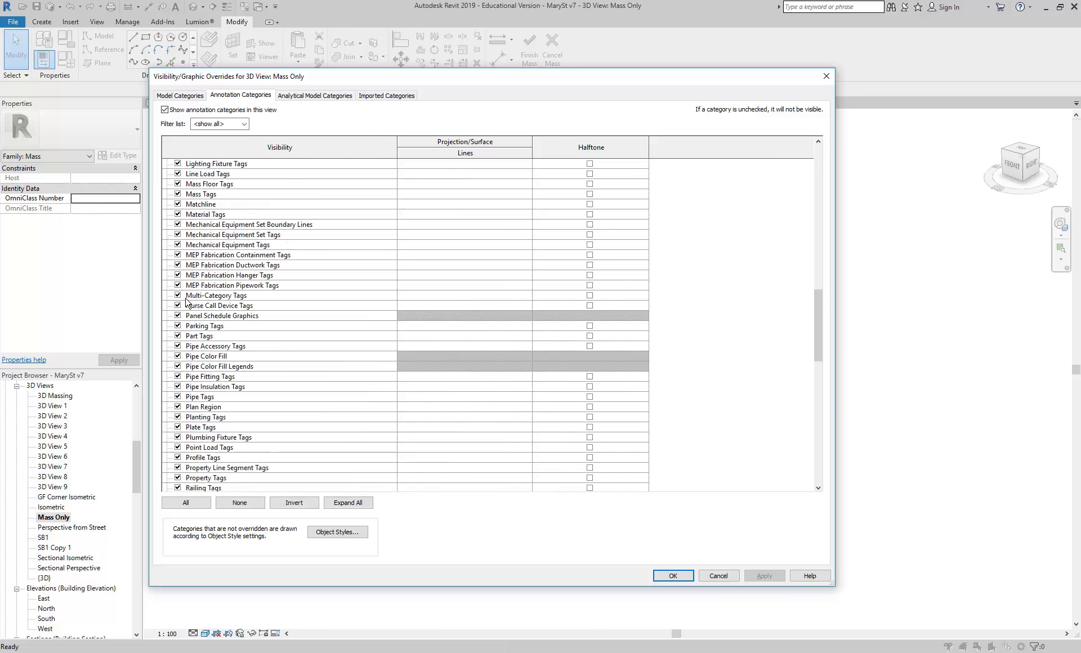
left_click(178, 225)
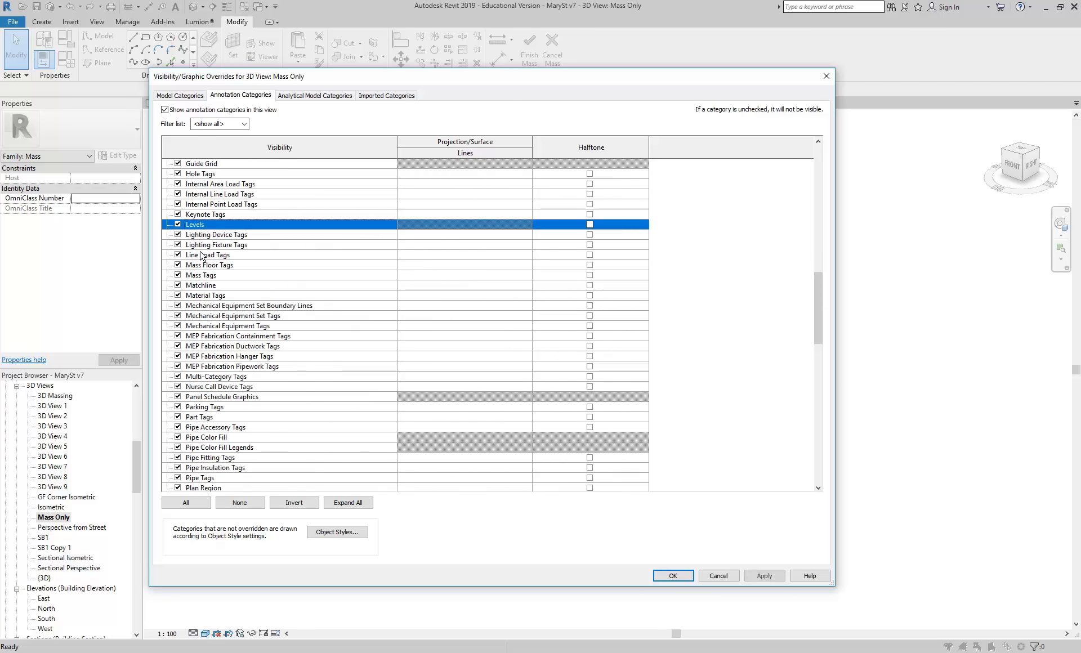
scroll(397, 288, "down", 3)
middle_click_drag(424, 313, 544, 405)
middle_click_drag(621, 388, 552, 390, "shift")
middle_click_drag(551, 390, 599, 380, "shift")
scroll(575, 458, "up", 2)
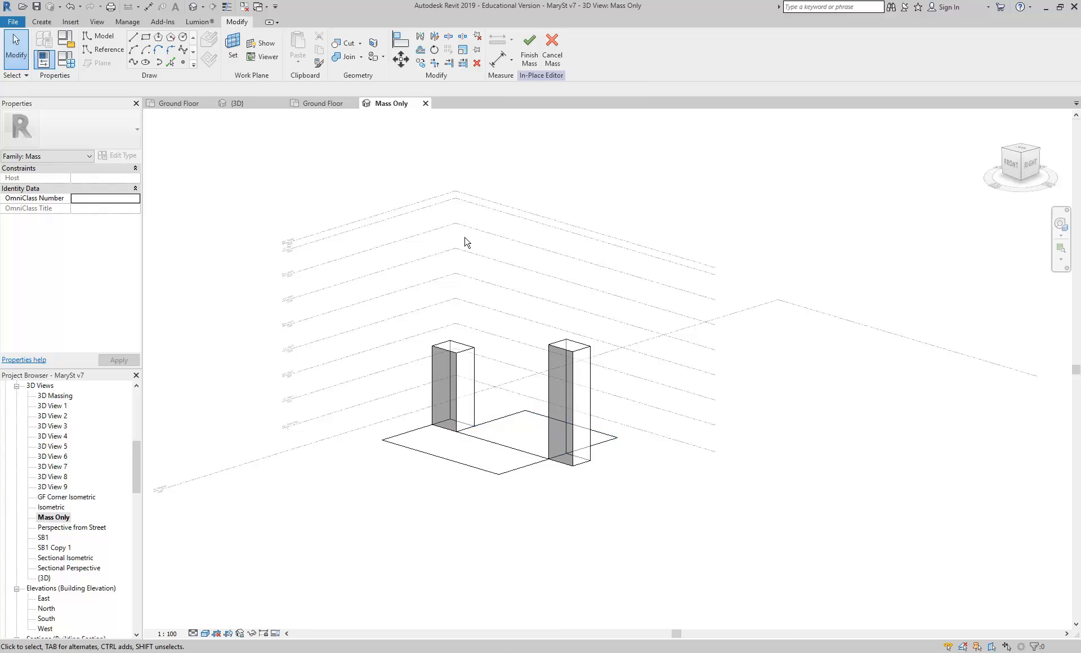
Align the new tower's top face to the Roof level, check the level labels and leave the Align command
left_click(400, 44)
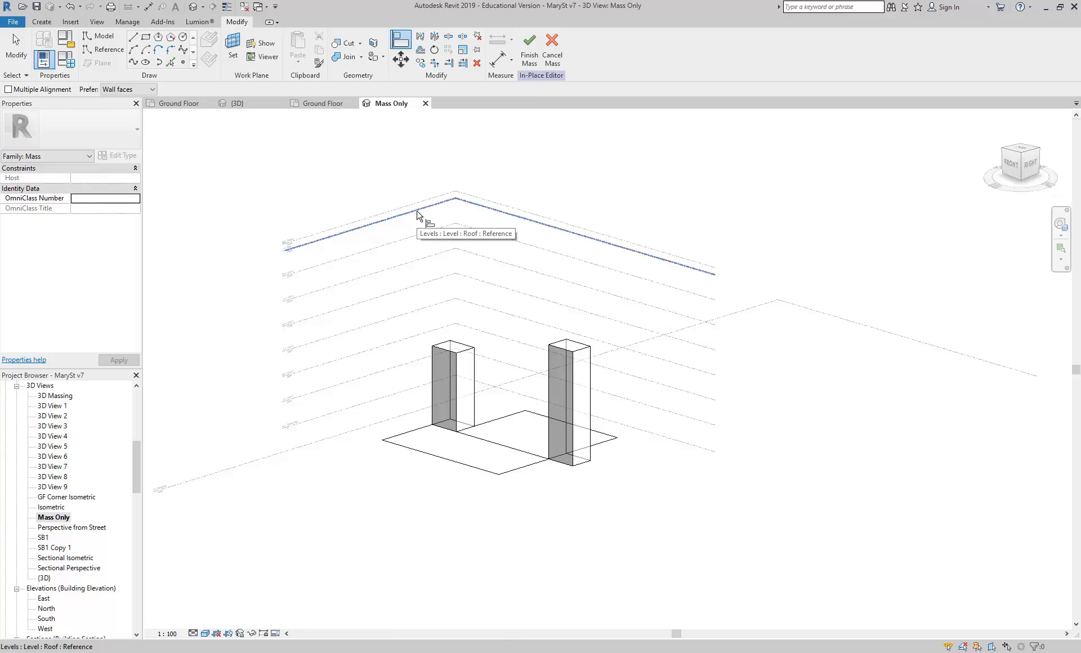
left_click(575, 352)
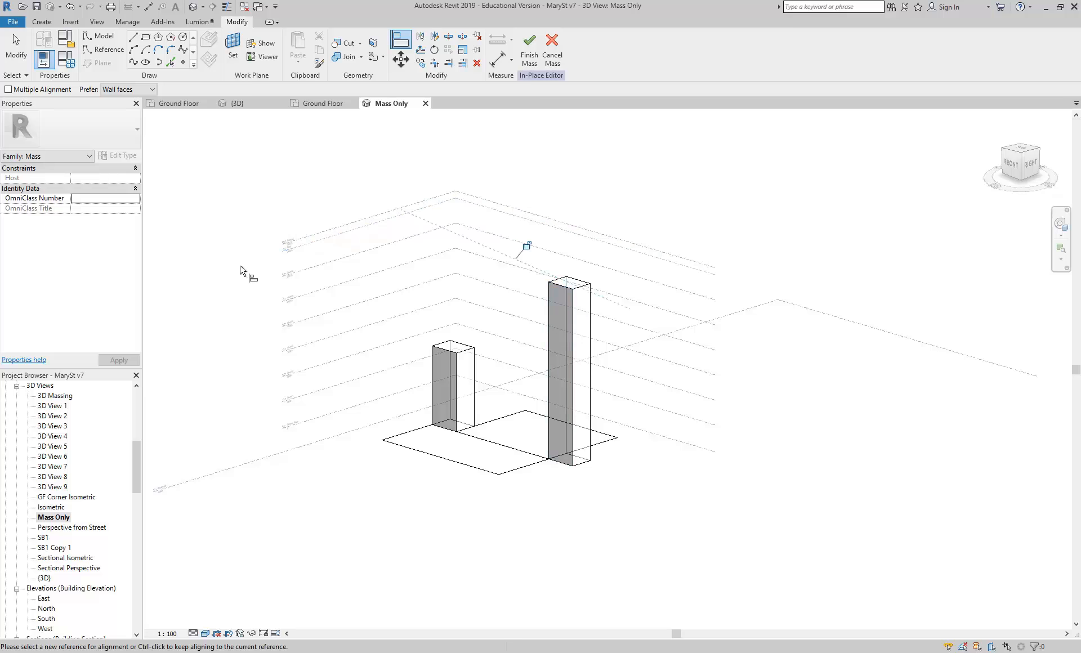
scroll(290, 224, "up", 3)
scroll(290, 224, "up", 4)
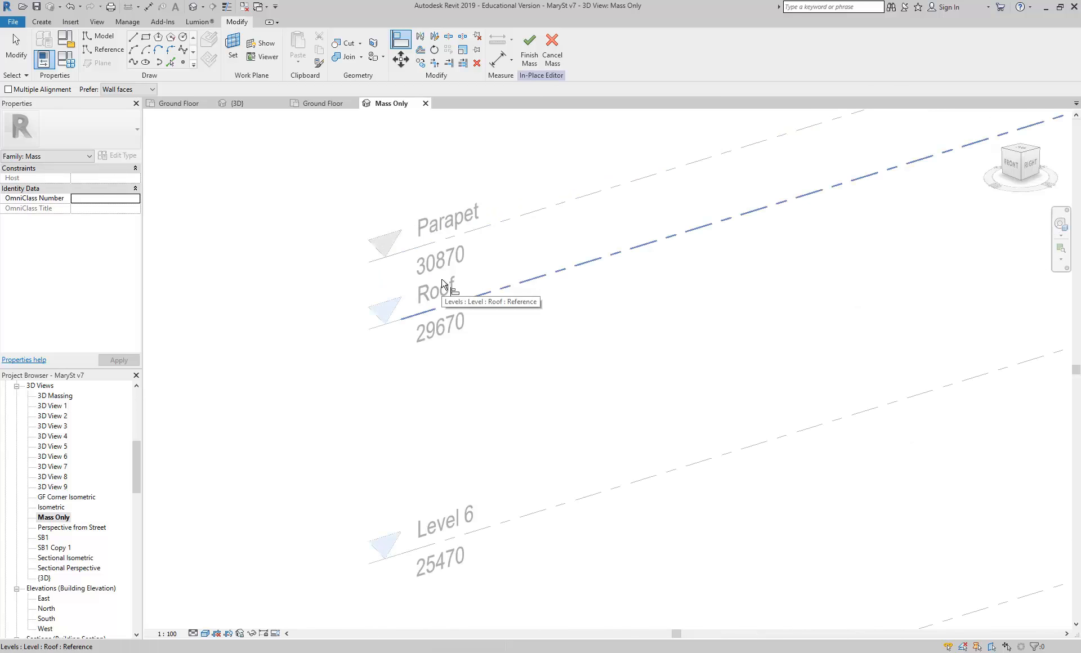
scroll(443, 284, "down", 6)
middle_click_drag(658, 357, 475, 335)
scroll(474, 335, "up", 2)
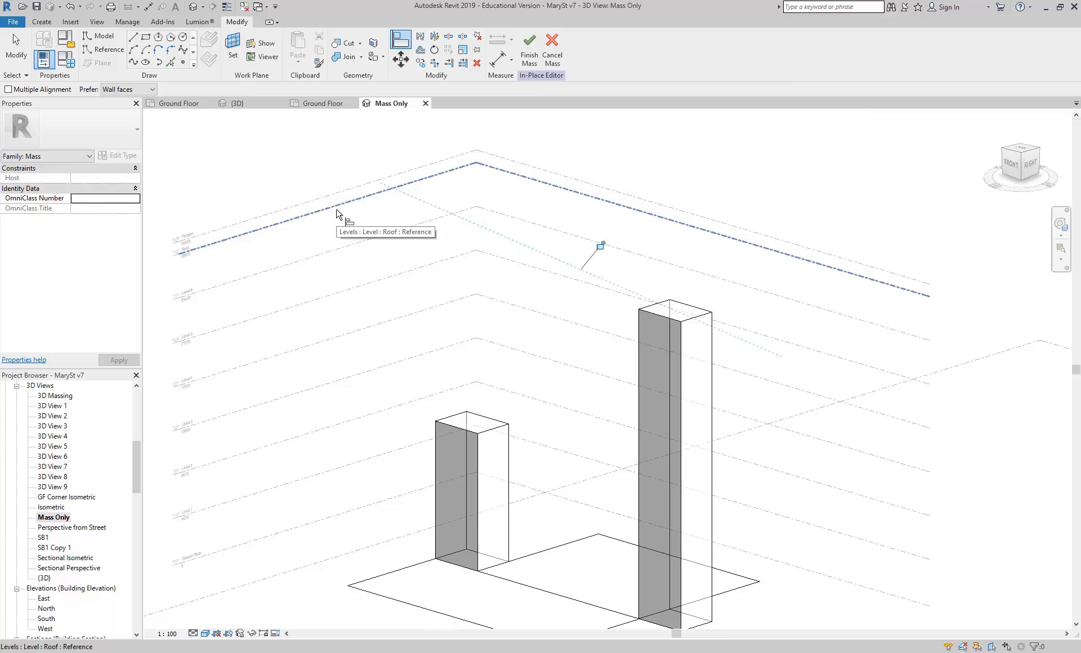
key("v")
key("v")
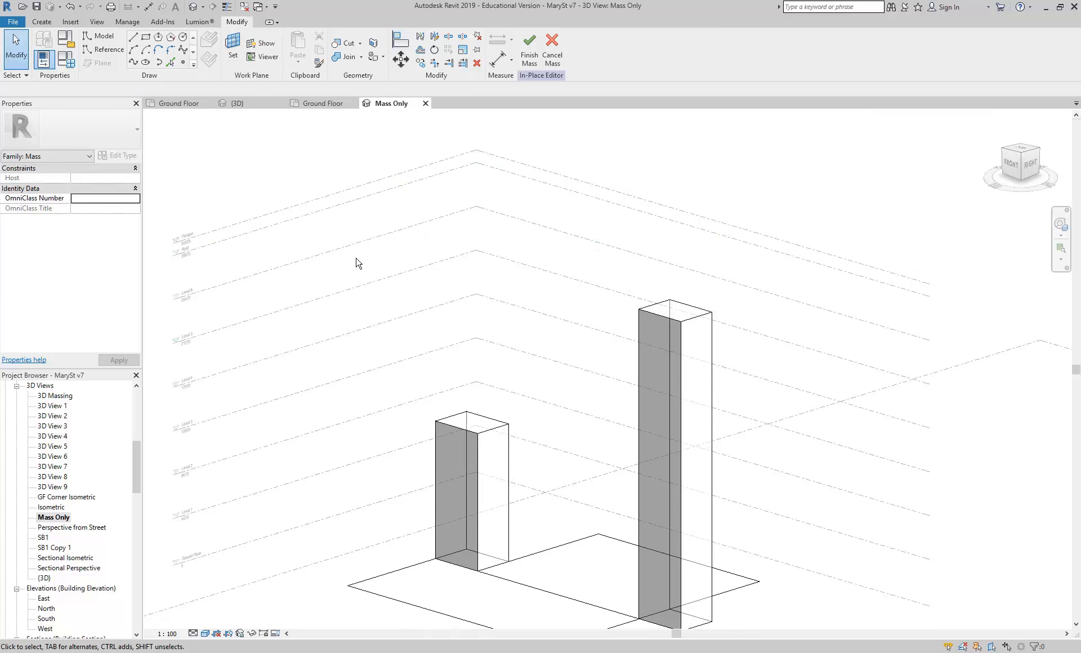
Check the Levels entry among the annotation categories in the view's visibility overrides and accept the settings
left_click(241, 96)
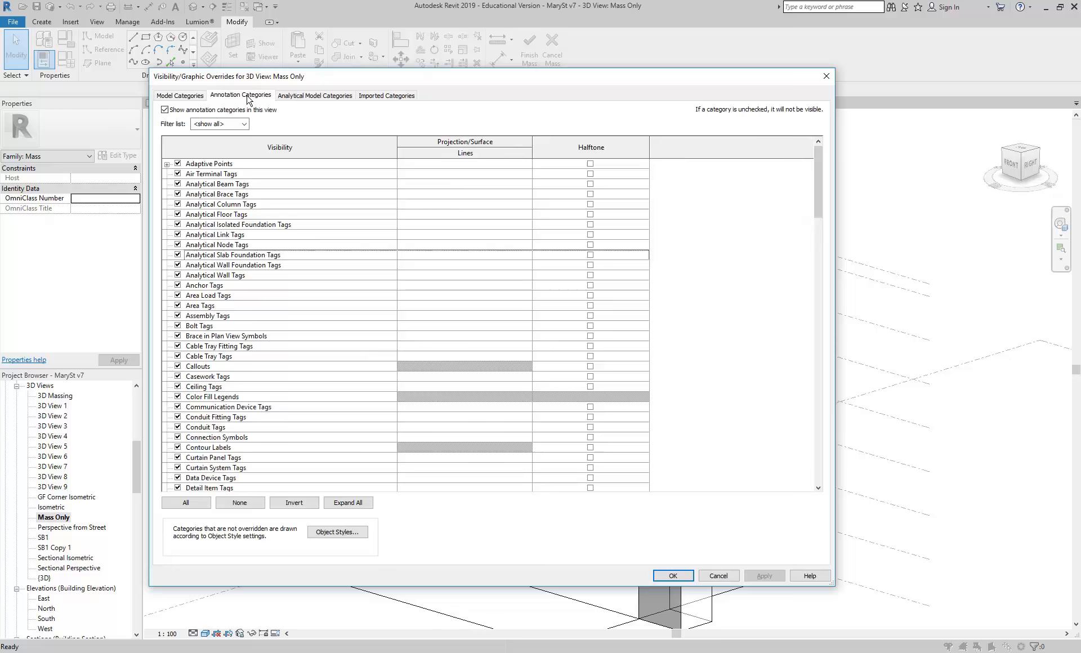
scroll(265, 312, "down", 14)
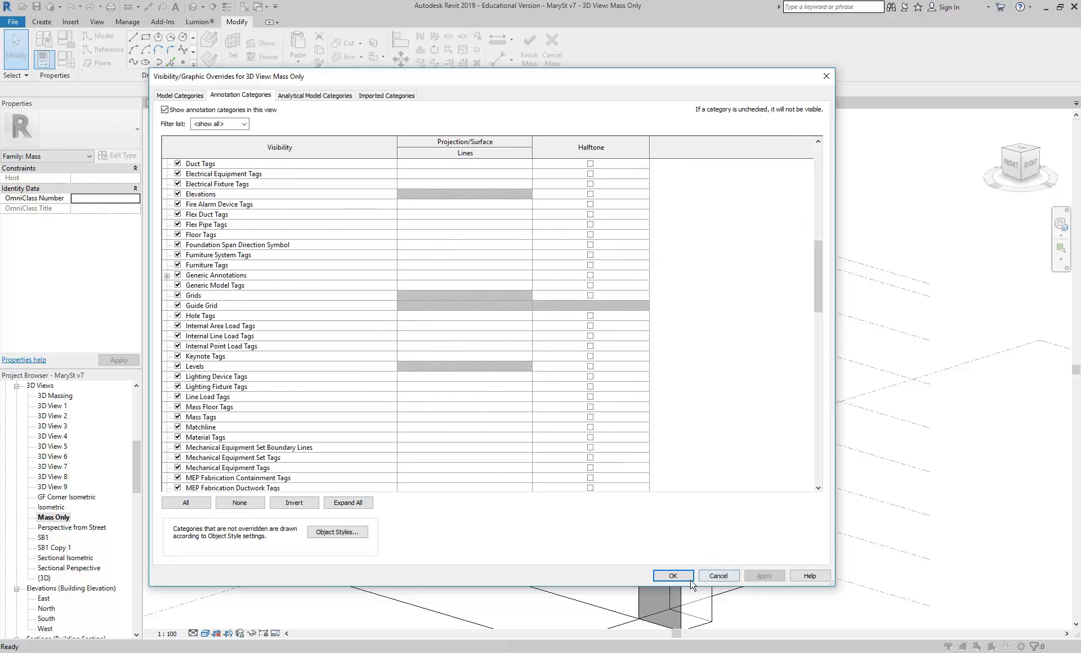
left_click(673, 577)
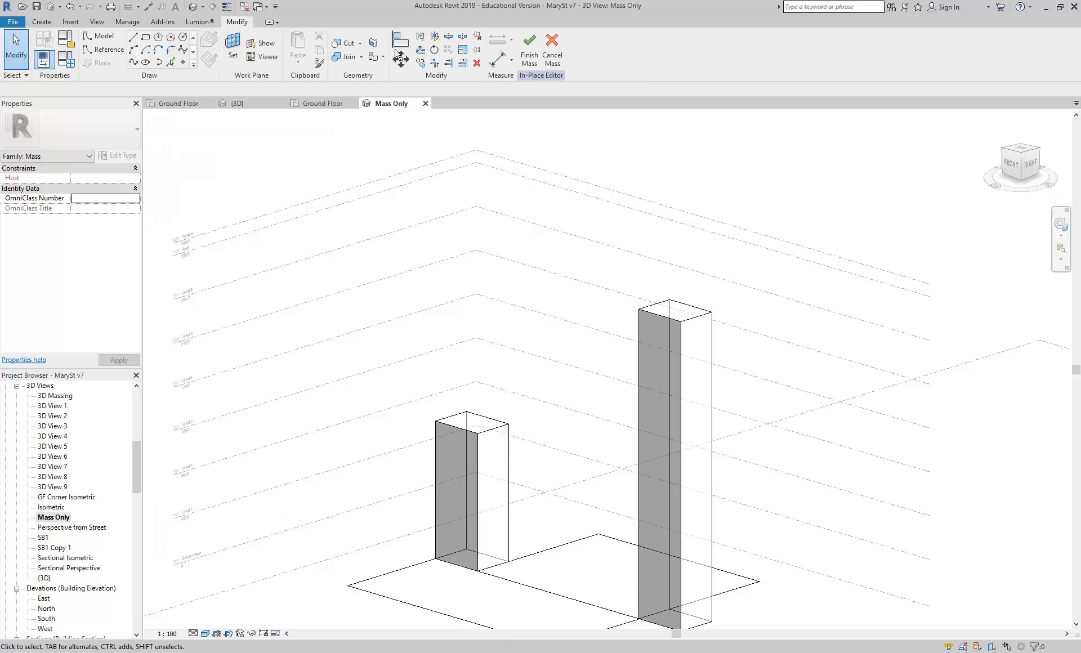
Align the shorter tower's top face to the Roof level and leave the Align command
left_click(398, 44)
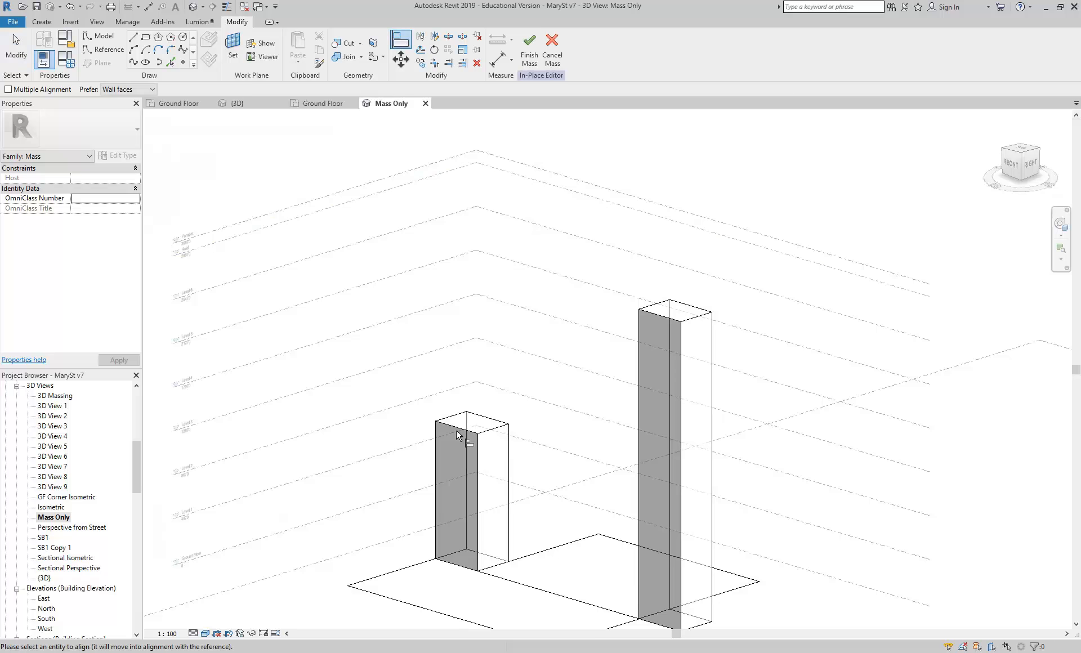
left_click(479, 428)
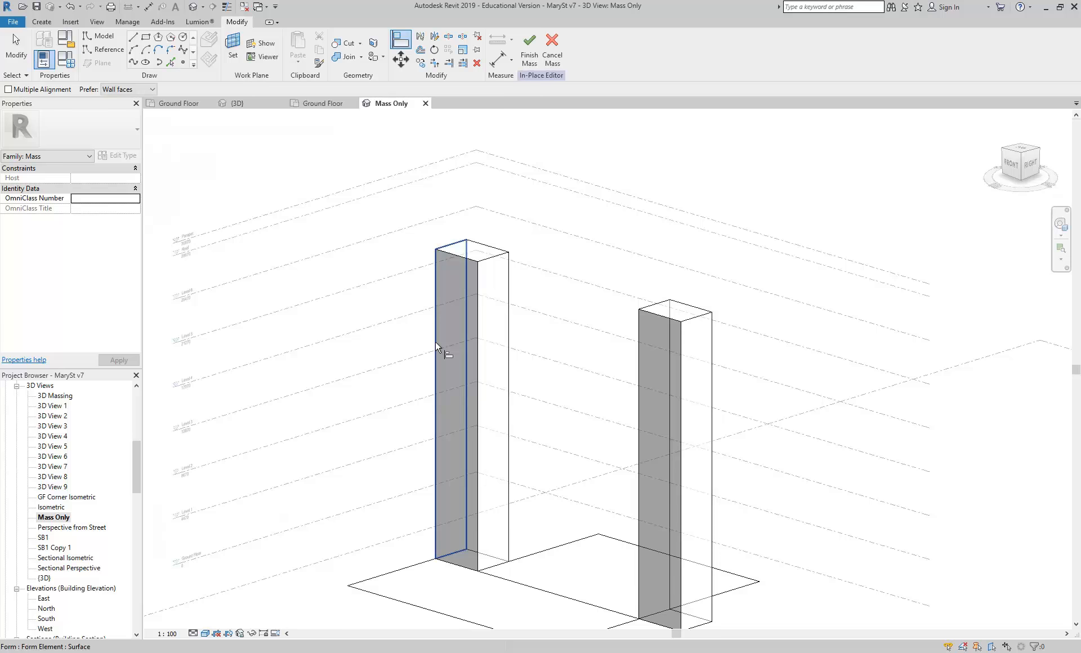
key("Escape")
key("Escape")
Create a solid form from the front rectangular ground outline beside the two towers
scroll(435, 342, "down", 4)
middle_click_drag(434, 342, 426, 354)
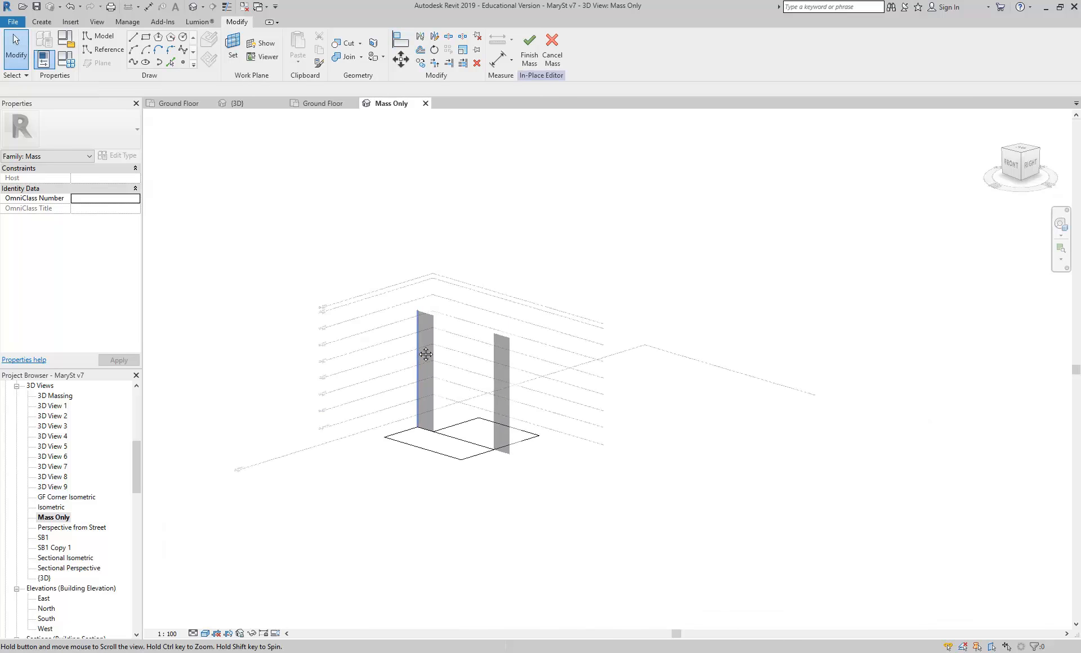
scroll(446, 411, "up", 3)
middle_click_drag(453, 397, 422, 418)
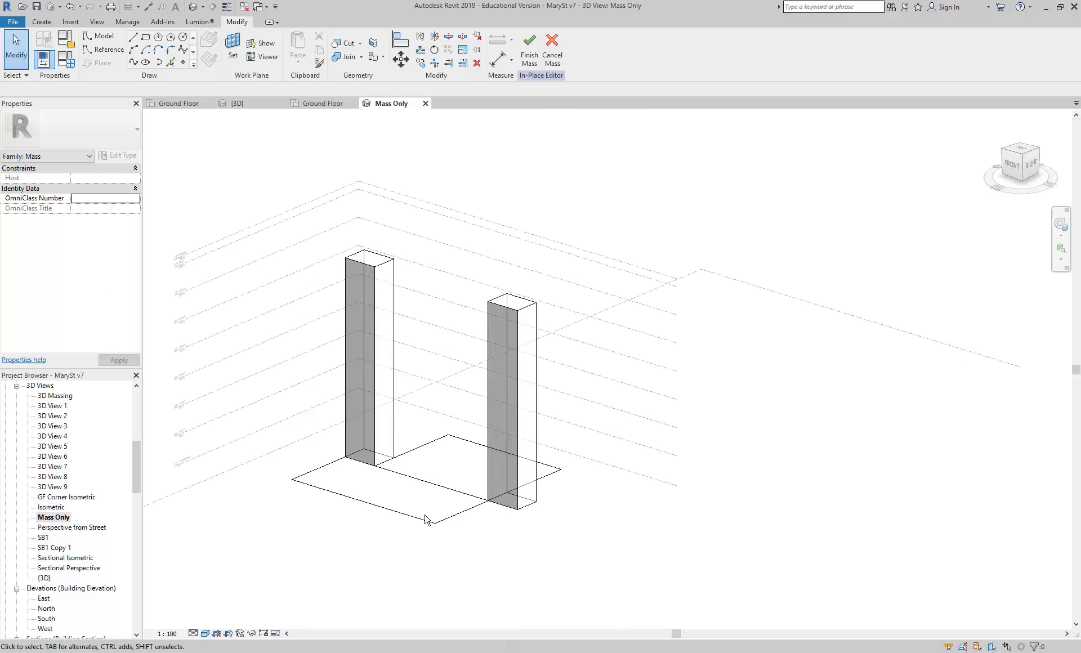
left_click(382, 529)
scroll(295, 510, "up", 3)
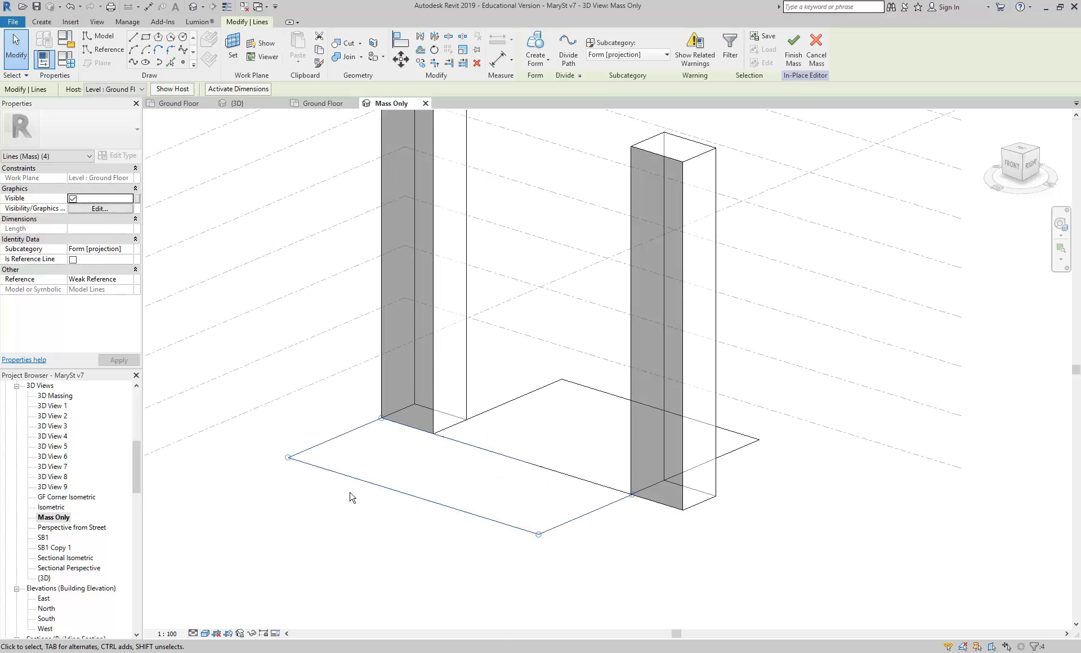
scroll(366, 504, "down", 1)
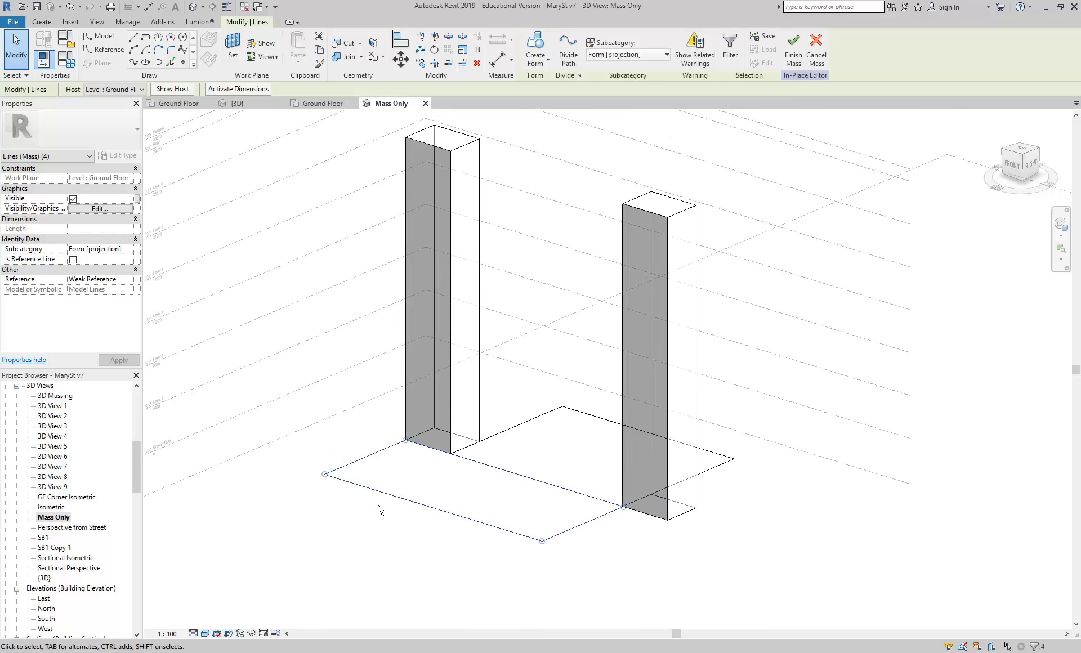
left_click(400, 40)
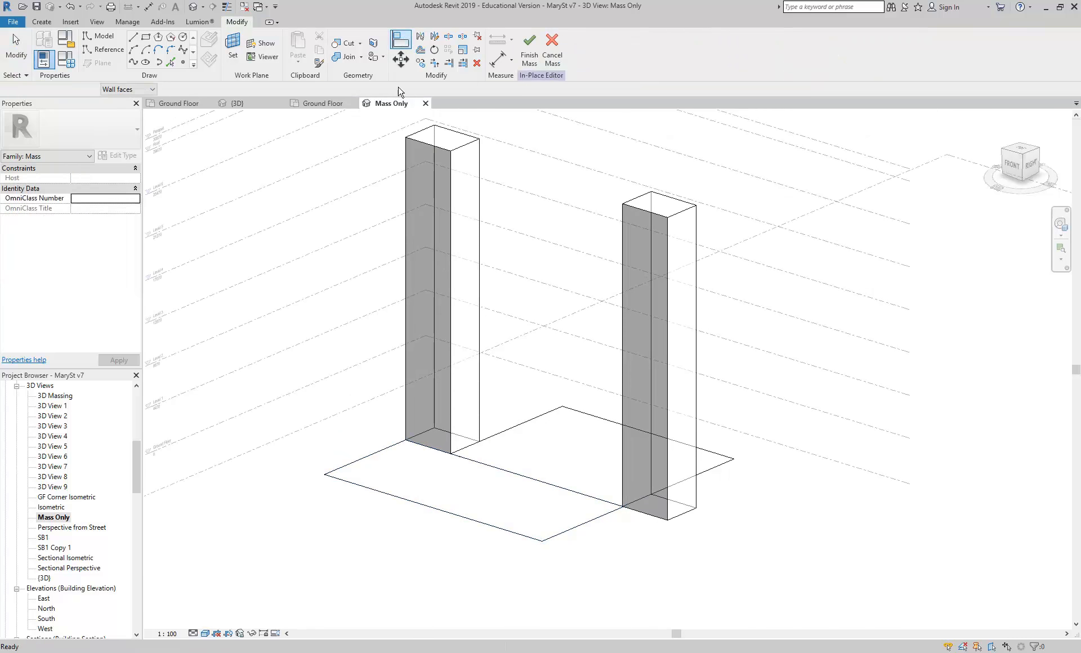
key("Escape")
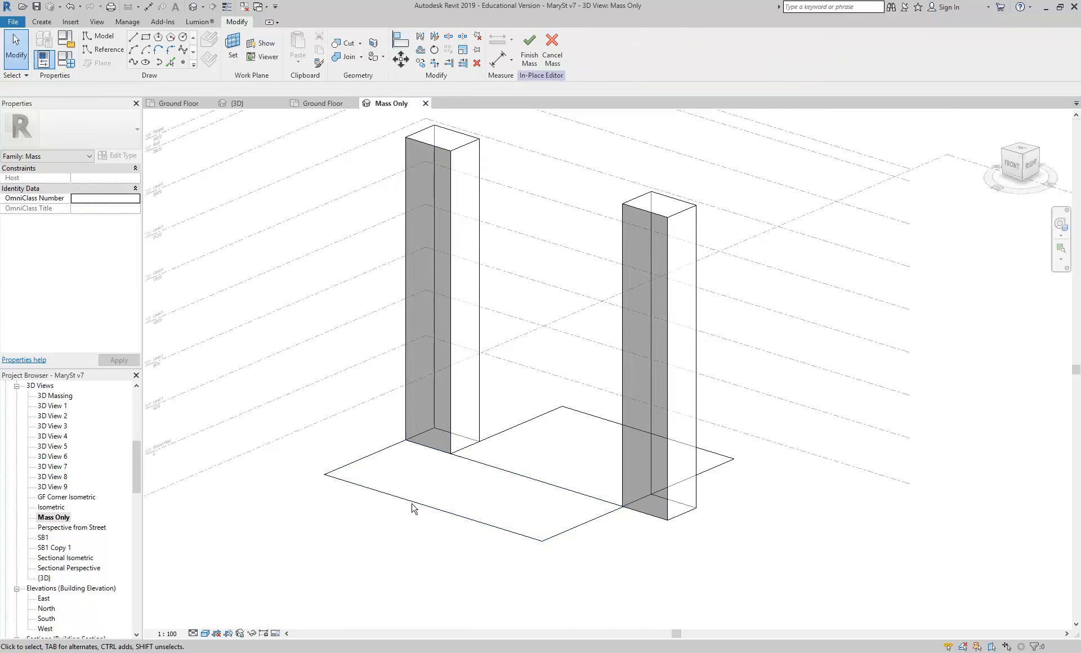
left_click(526, 53)
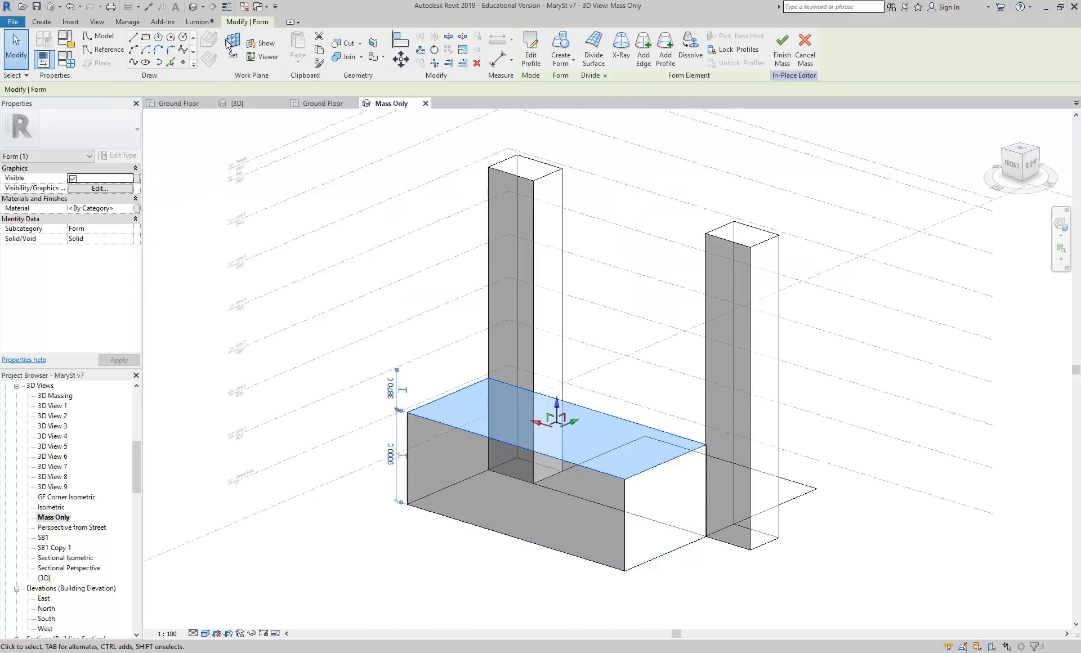
Align the new front form's top face to the second level above Ground Floor and leave the Align command
left_click(400, 41)
left_click(303, 410)
left_click(670, 448)
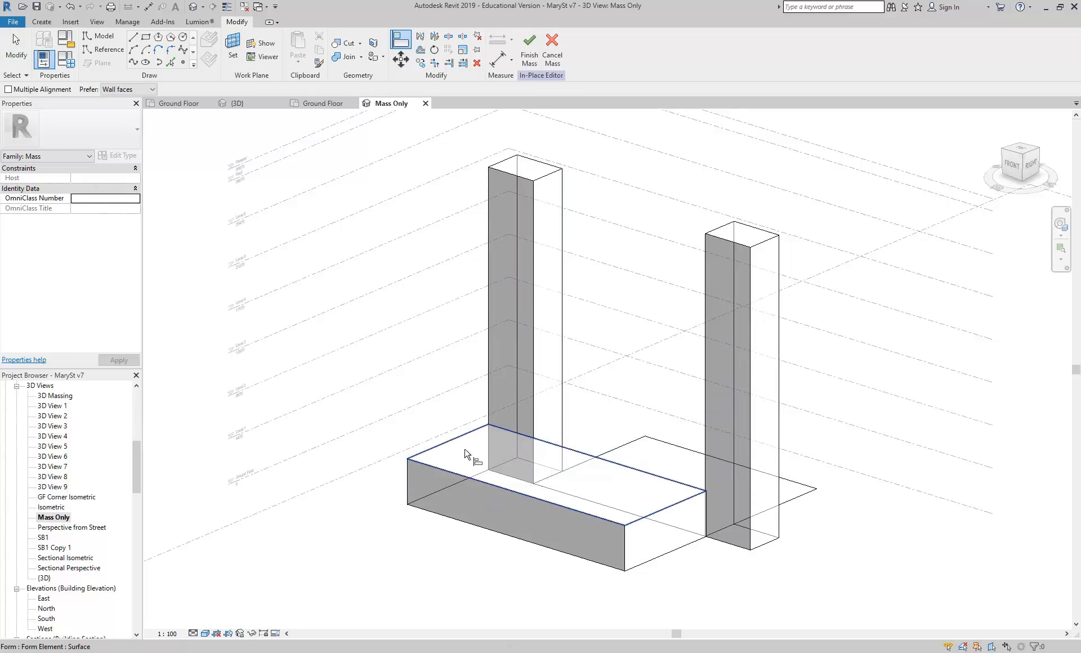
middle_click_drag(648, 493, 619, 541, "shift")
middle_click_drag(684, 498, 666, 515, "shift")
key("Escape")
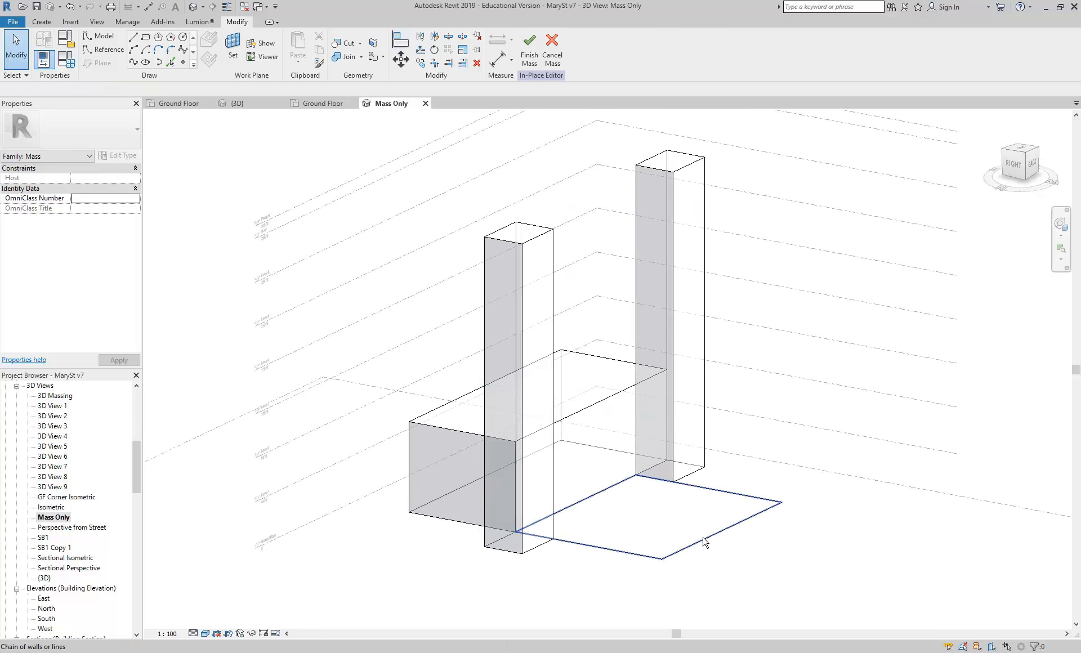
Create a solid form from the remaining rear outline and align its top face to the first level above Ground Floor
left_click(704, 542)
left_click(534, 44)
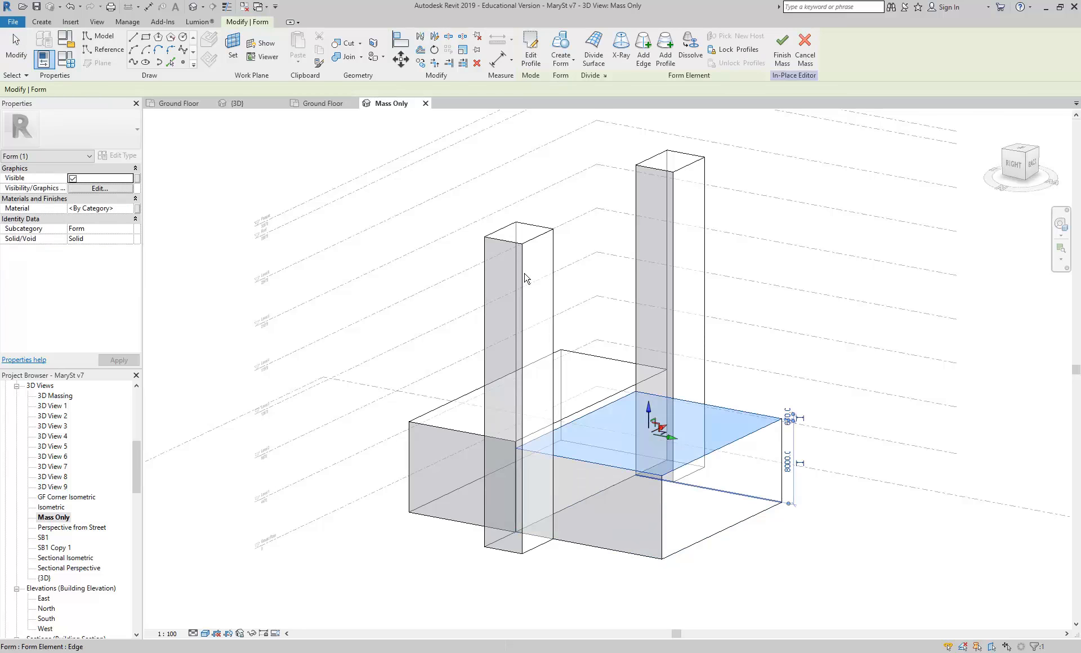
left_click(399, 42)
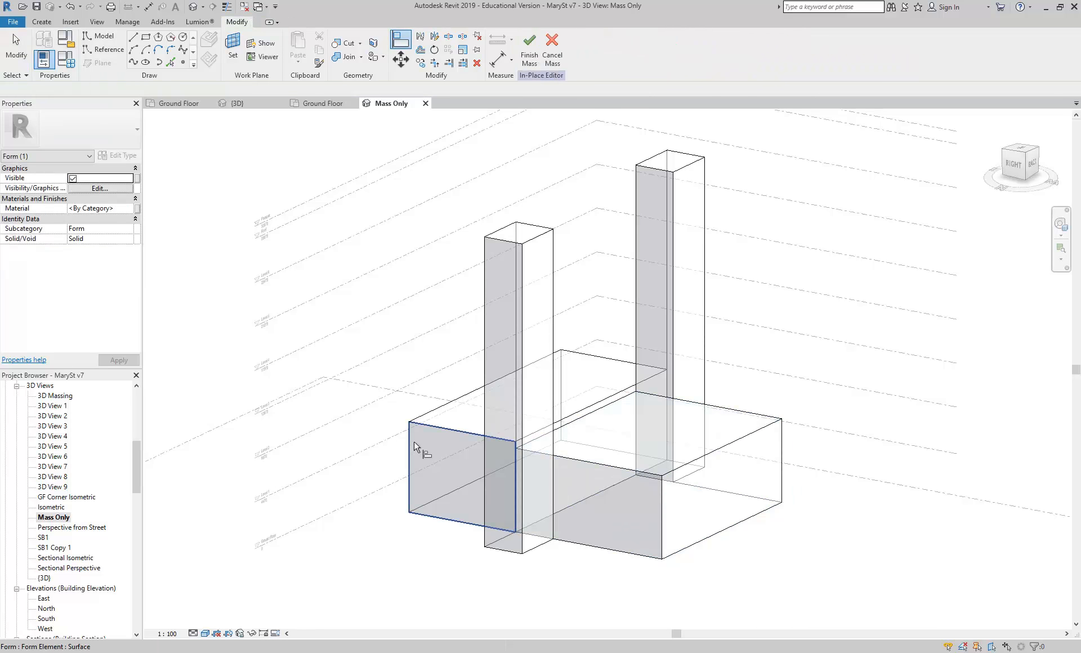
left_click(329, 466)
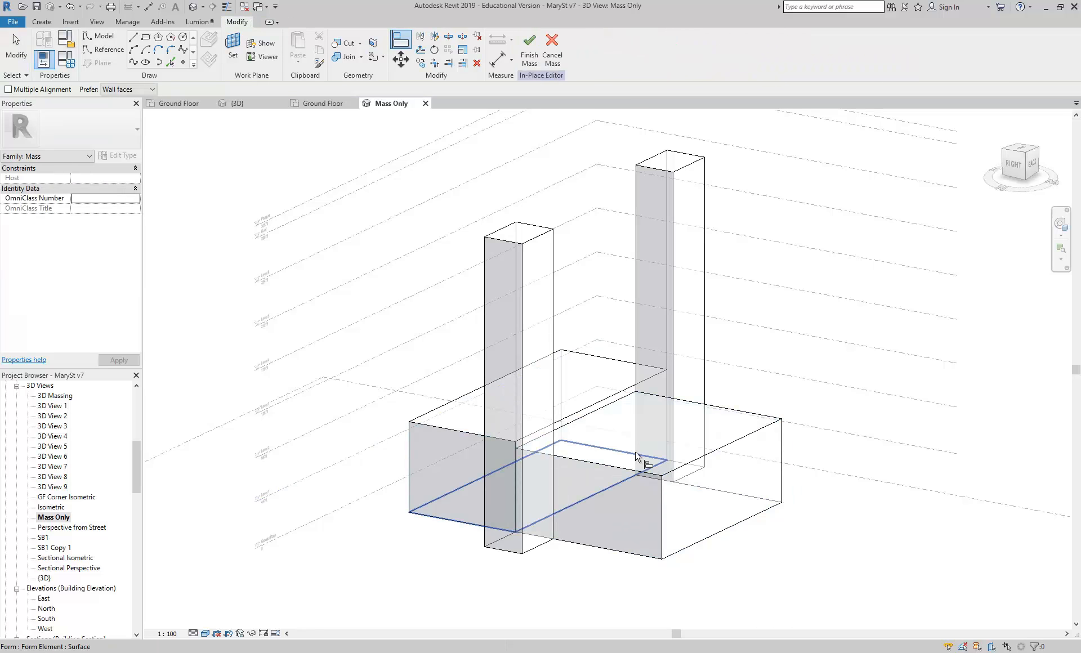
left_click(769, 416)
middle_click_drag(513, 494, 567, 497, "shift")
key("Escape")
Finish the in-place mass and select the completed mass to inspect it as one object
middle_click_drag(509, 480, 323, 372, "shift")
left_click_drag(307, 349, 620, 569)
left_click(411, 591)
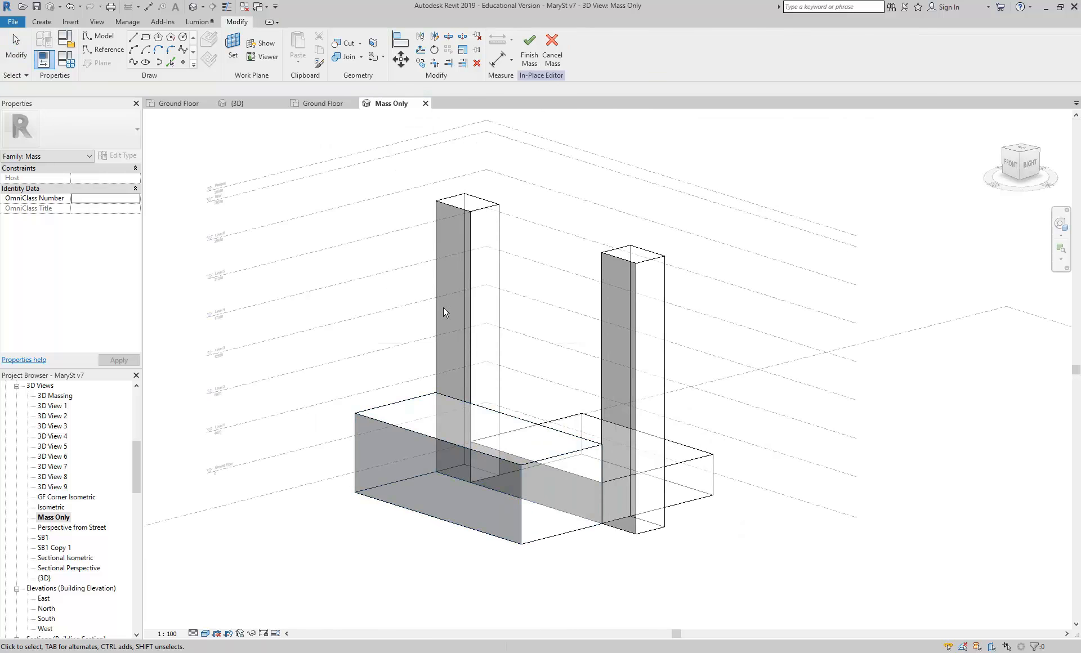
left_click(529, 51)
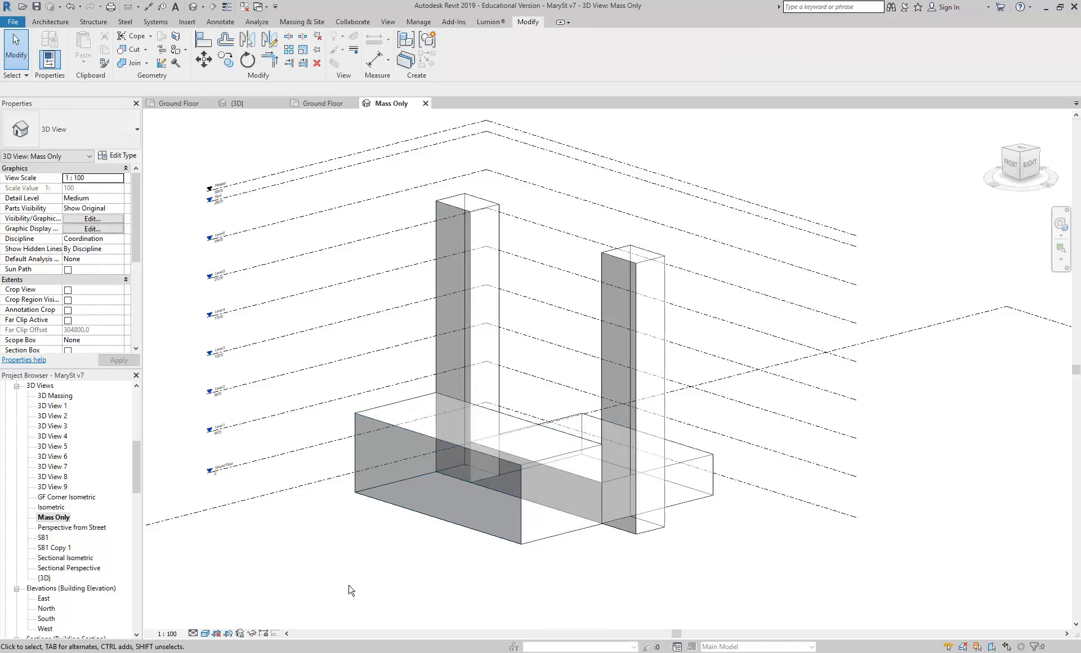
middle_click_drag(600, 567, 563, 571, "shift")
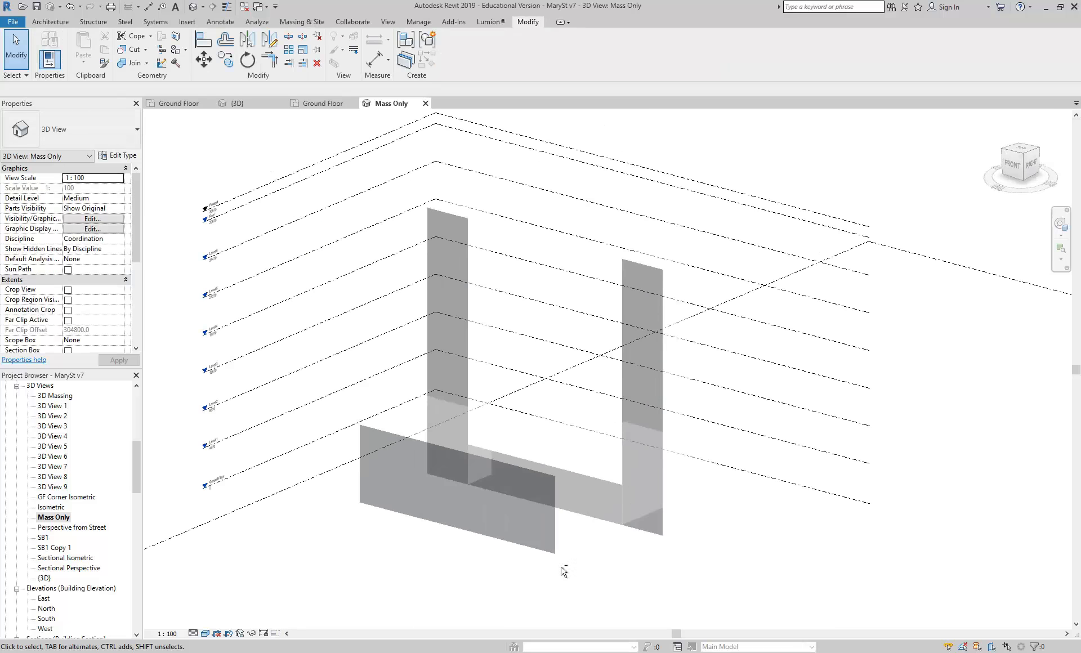
left_click(525, 545)
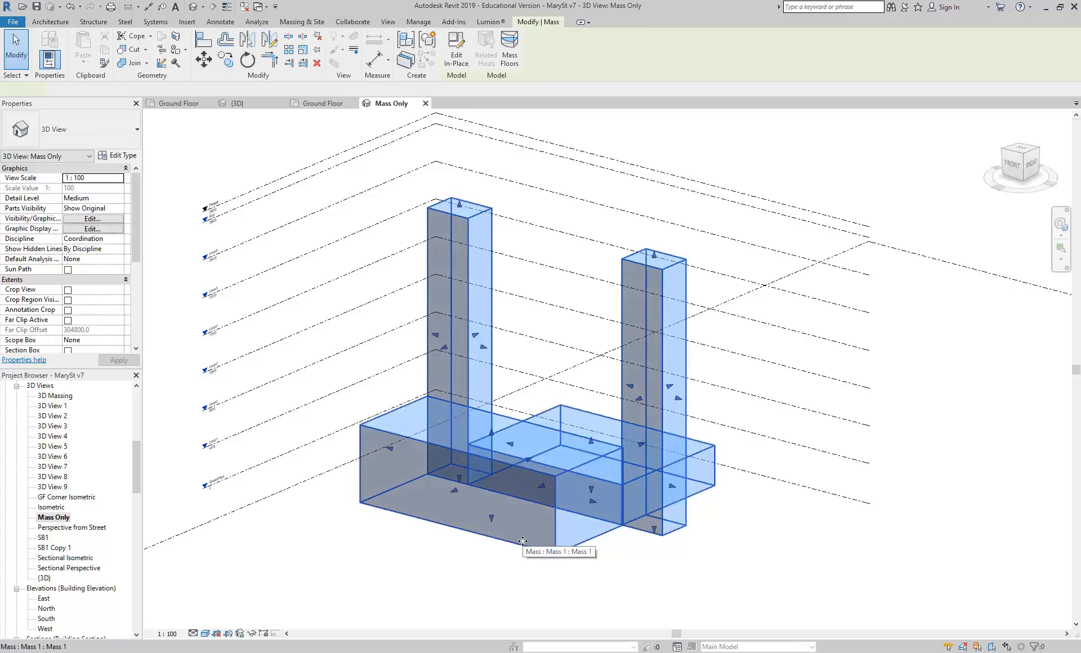
Reopen the mass for in-place editing and compare selecting the front form's top face with selecting the whole form
double_click(465, 390)
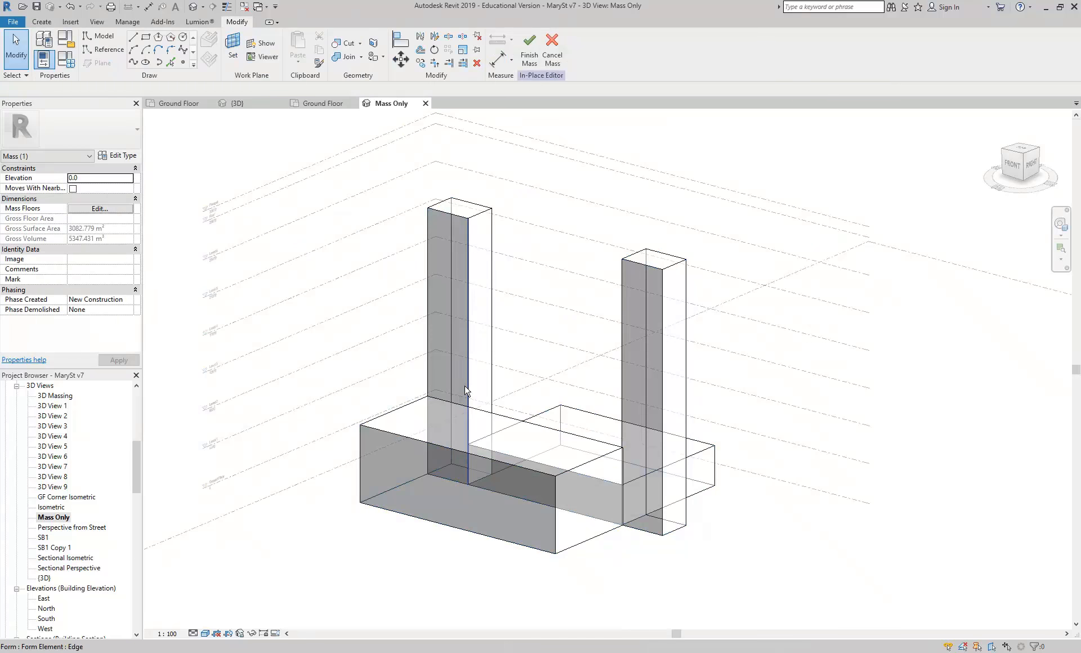
middle_click_drag(397, 418, 384, 376)
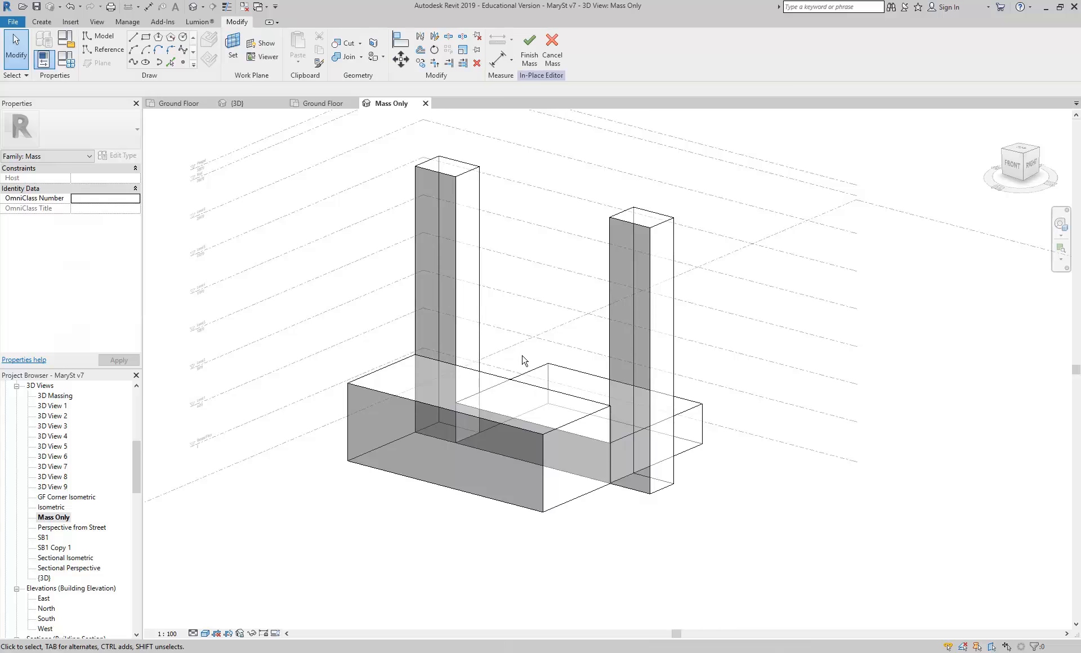
left_click(393, 386)
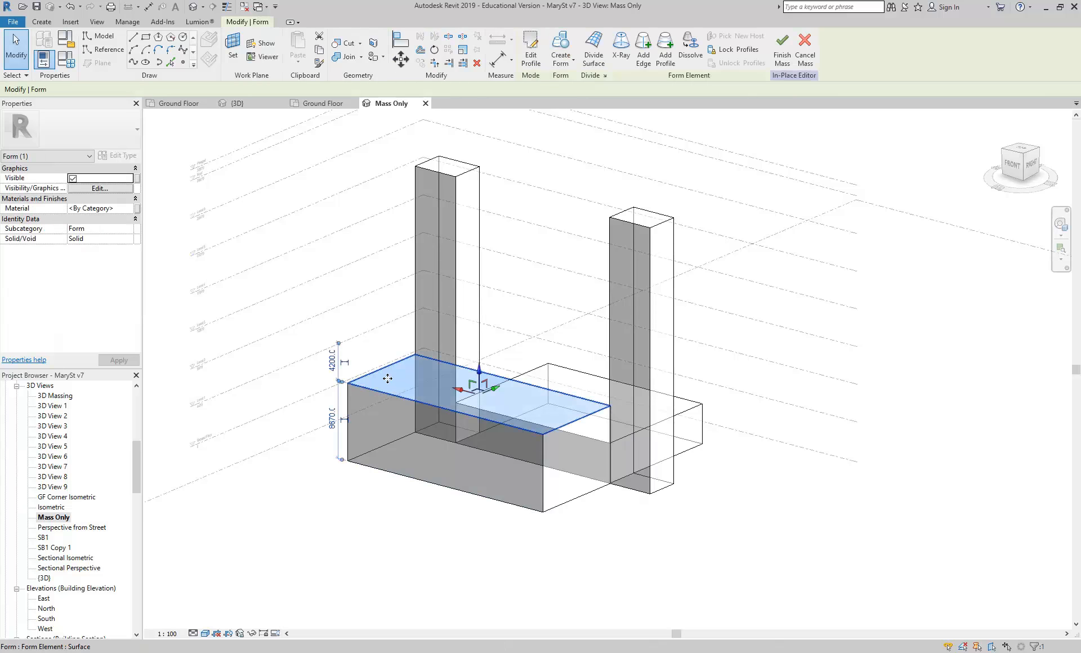
left_click(379, 548)
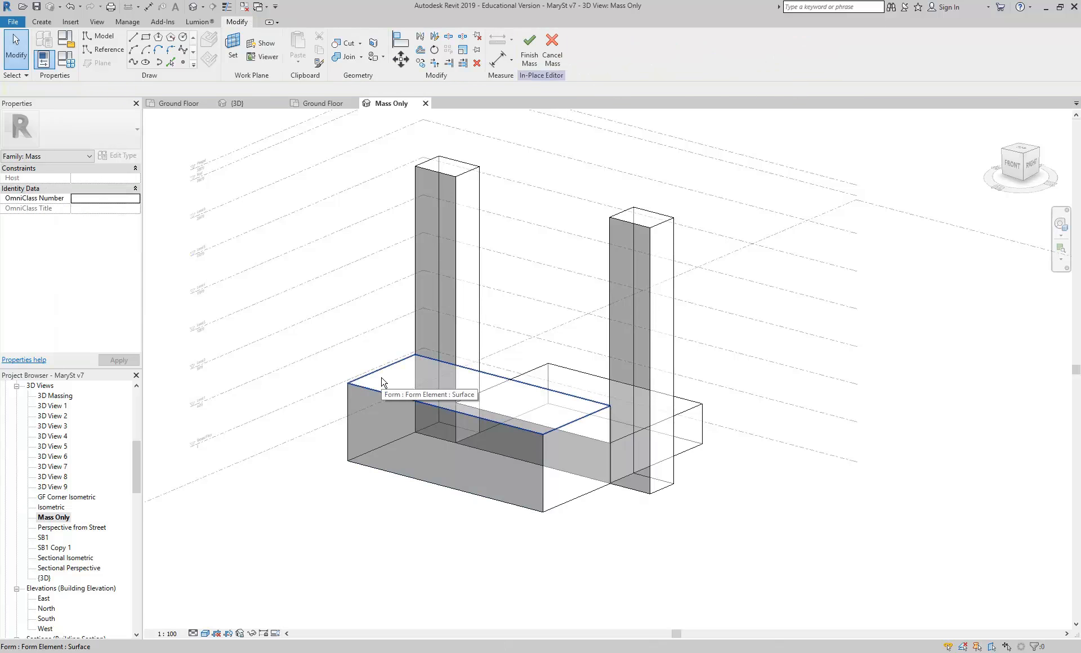
key("Tab")
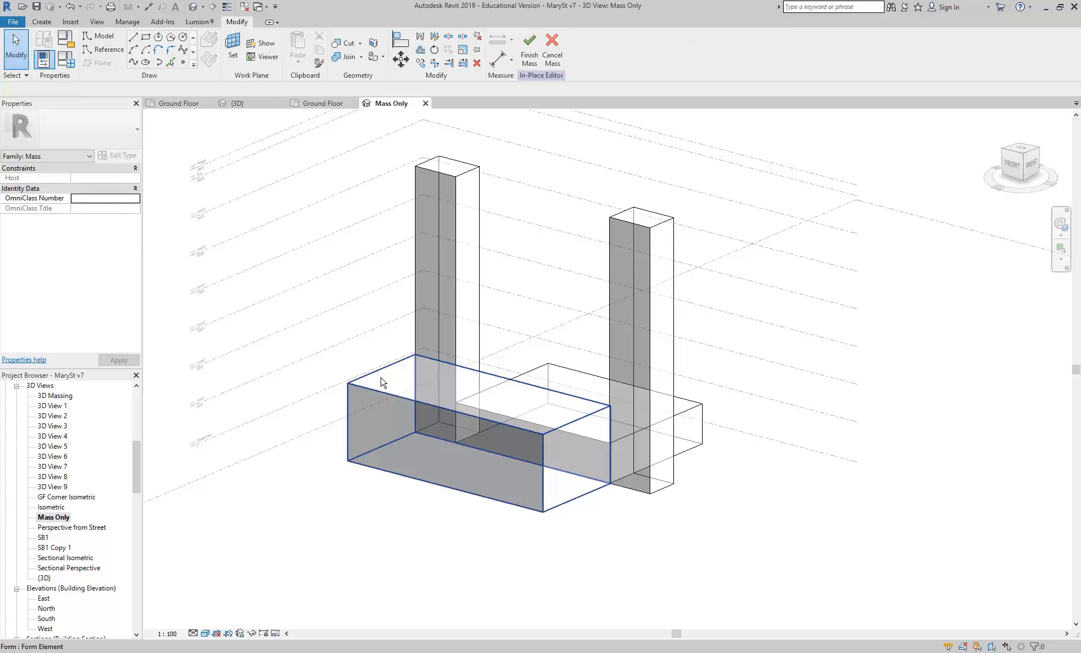
left_click(381, 382)
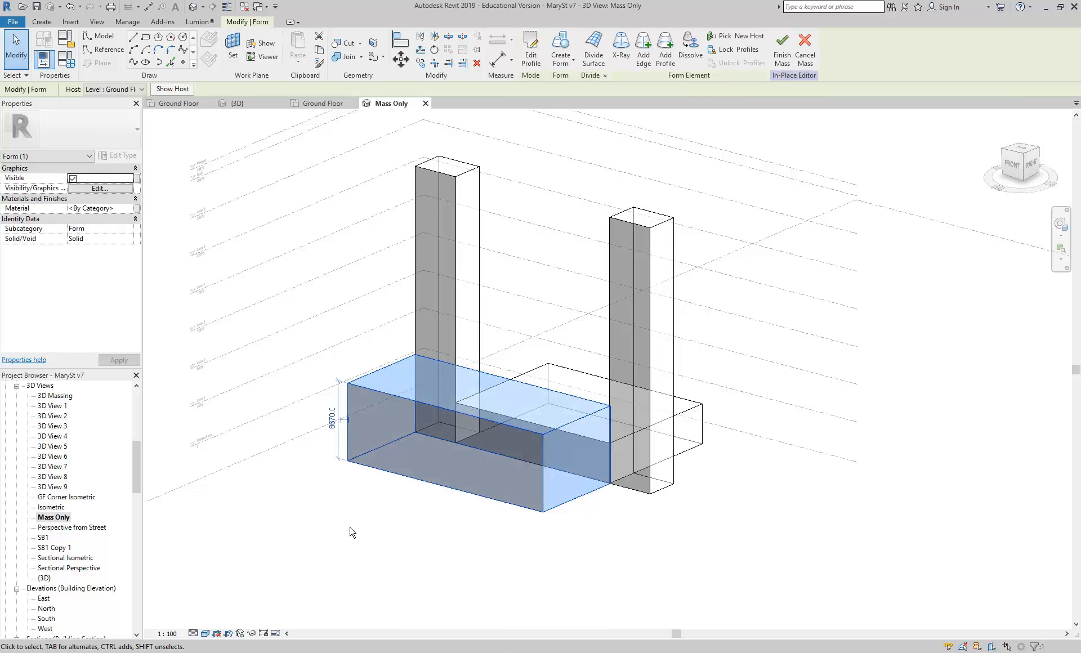
left_click(357, 549)
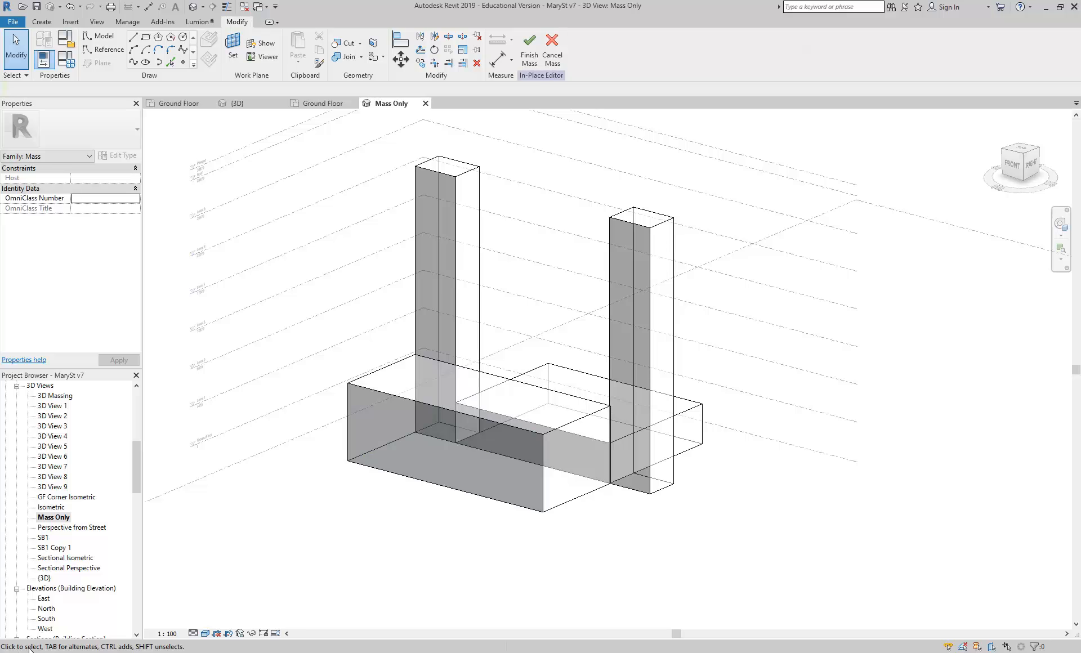
Select the whole front form and open the material library to choose a material for it
key("Tab")
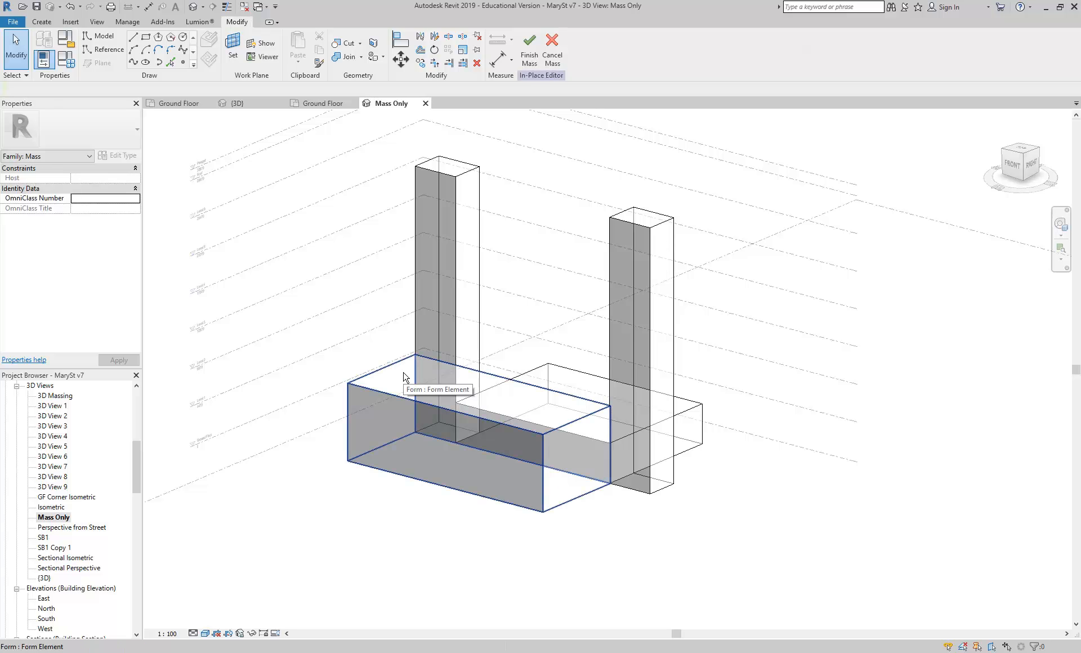
left_click(404, 377)
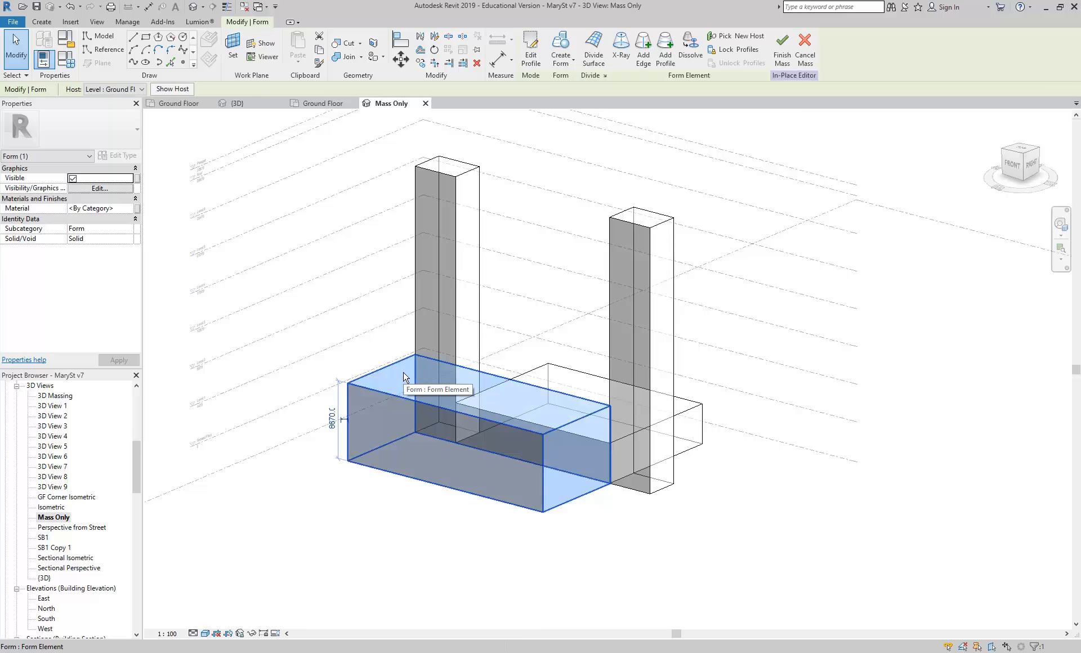
left_click(93, 208)
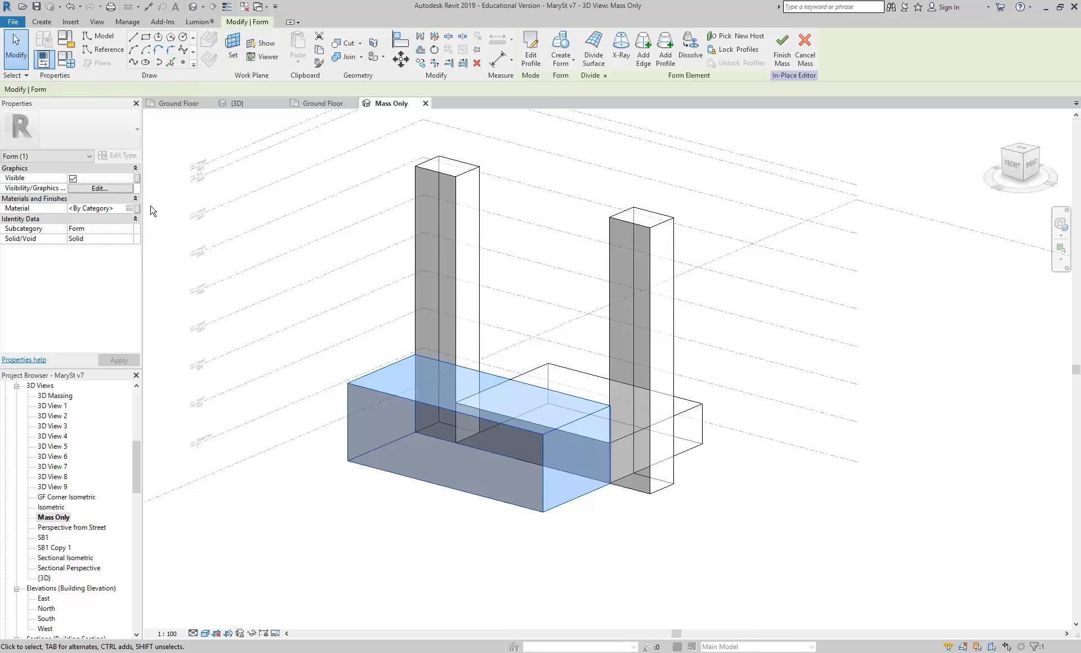
left_click(130, 209)
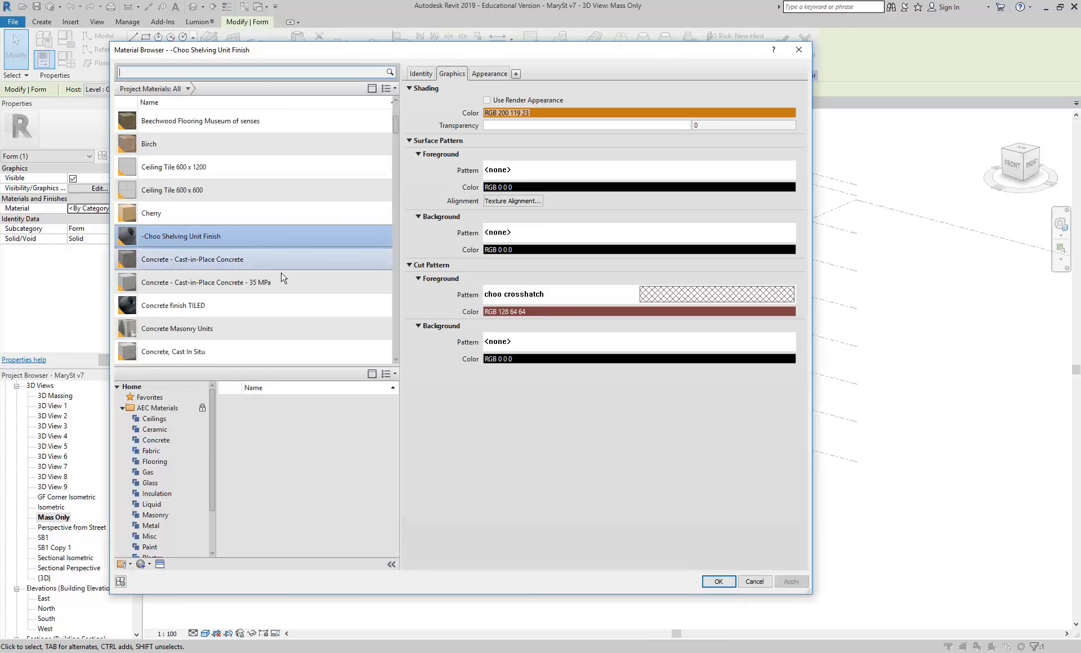
Examine the Mass Zone 1, Mass Zone 2 and Mass Zone 3 materials, comparing Mass Zone 3's graphics settings with its render appearance
left_click(225, 287)
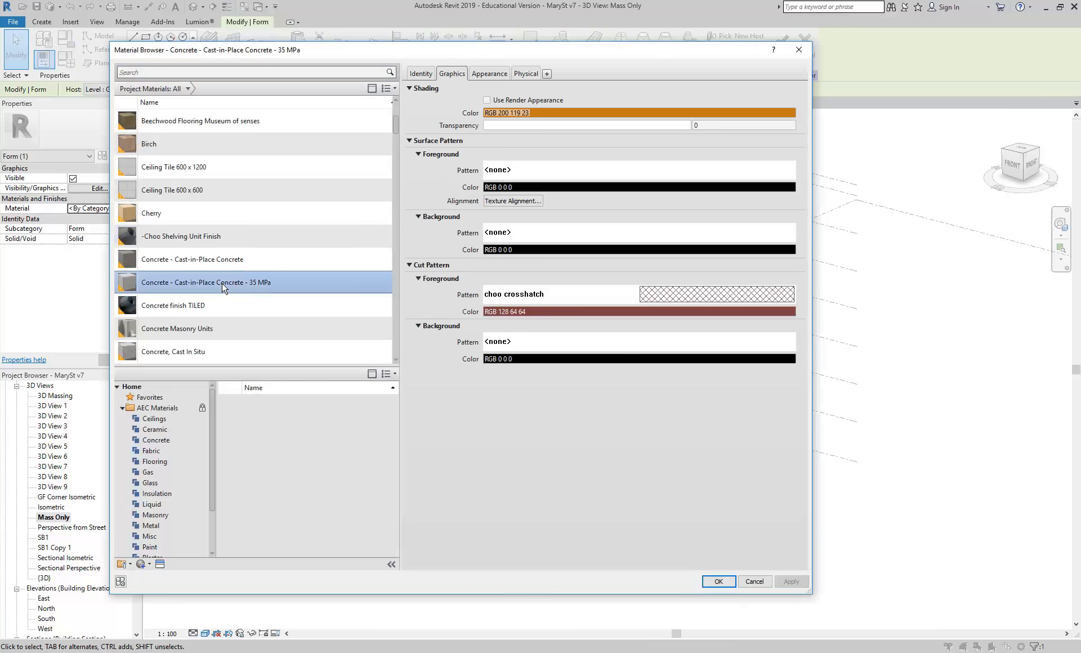
key("m")
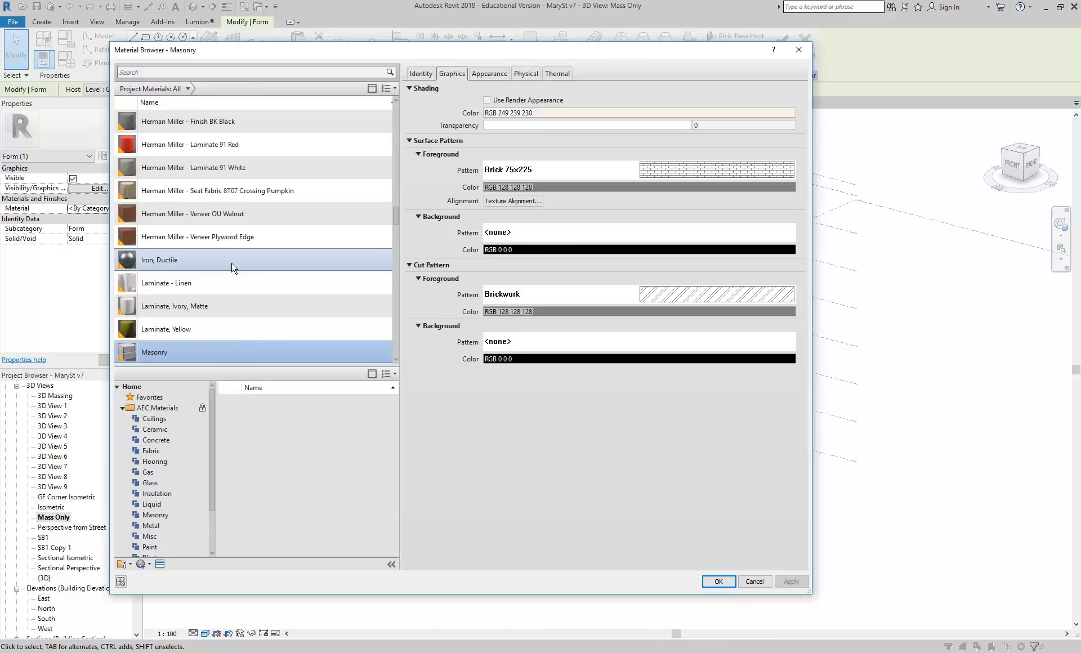
scroll(233, 267, "down", 3)
left_click(179, 210)
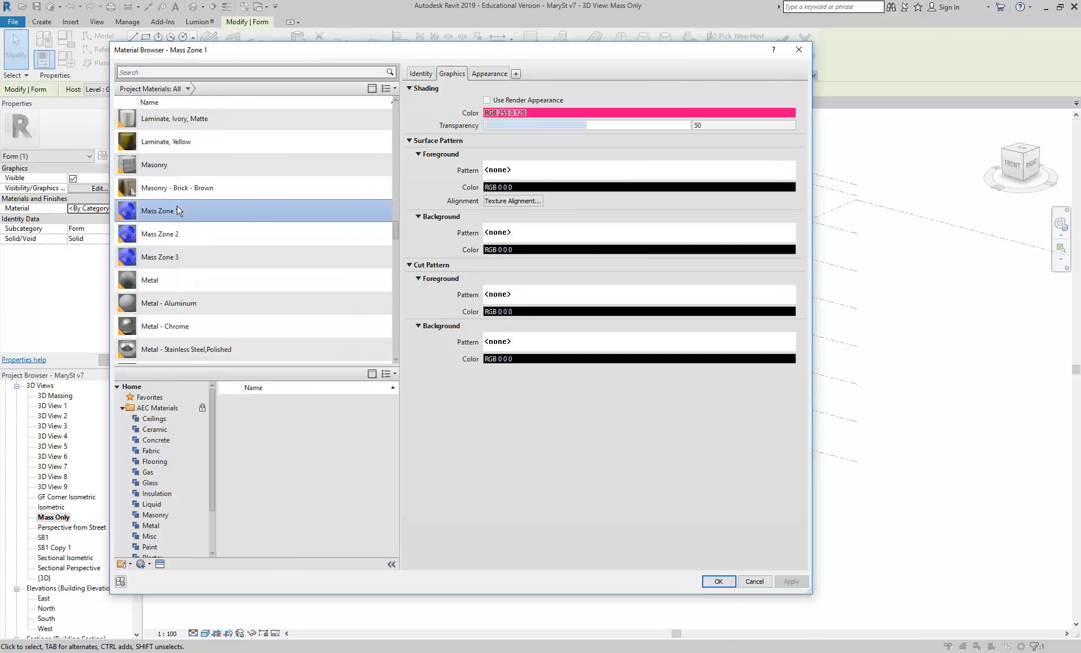
left_click(175, 233)
left_click(171, 254)
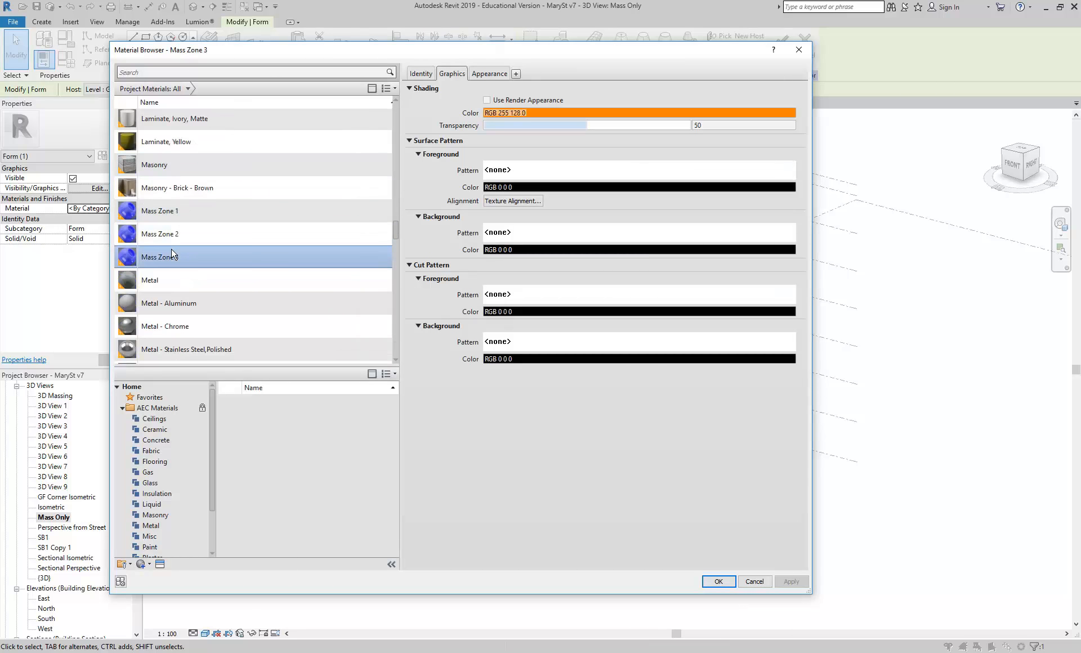
scroll(172, 255, "down", 1)
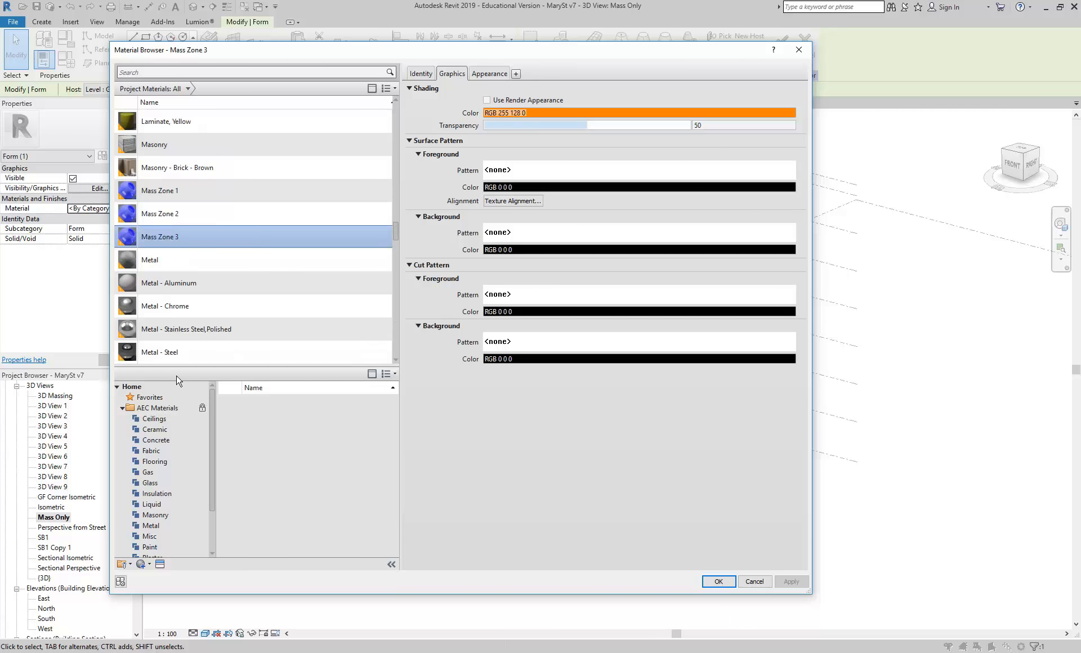
right_click(158, 246)
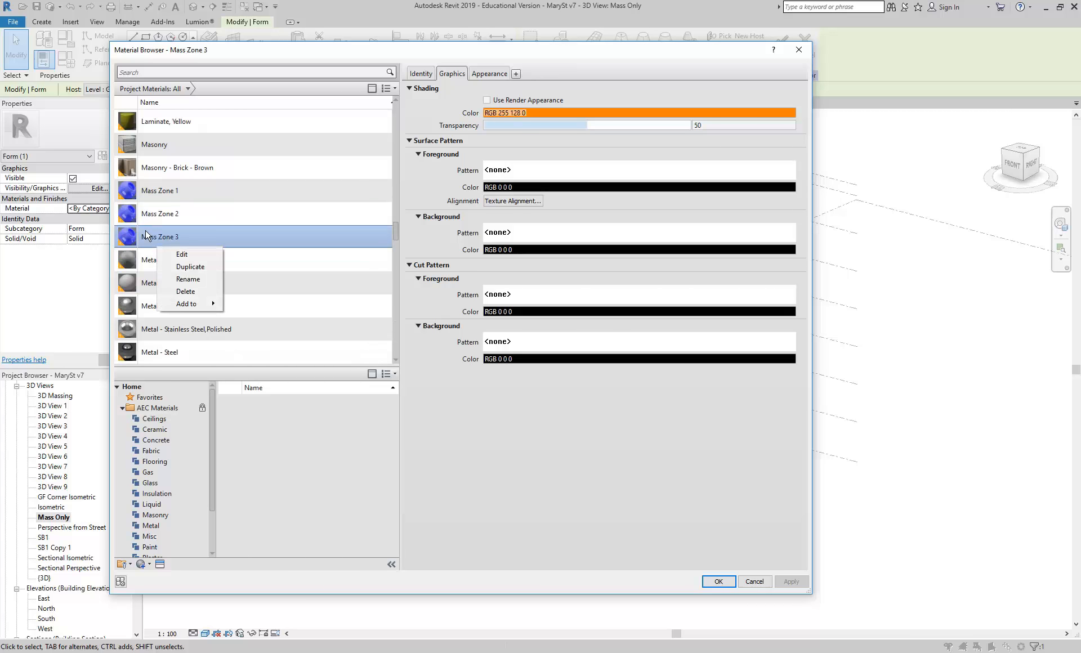
left_click(160, 241)
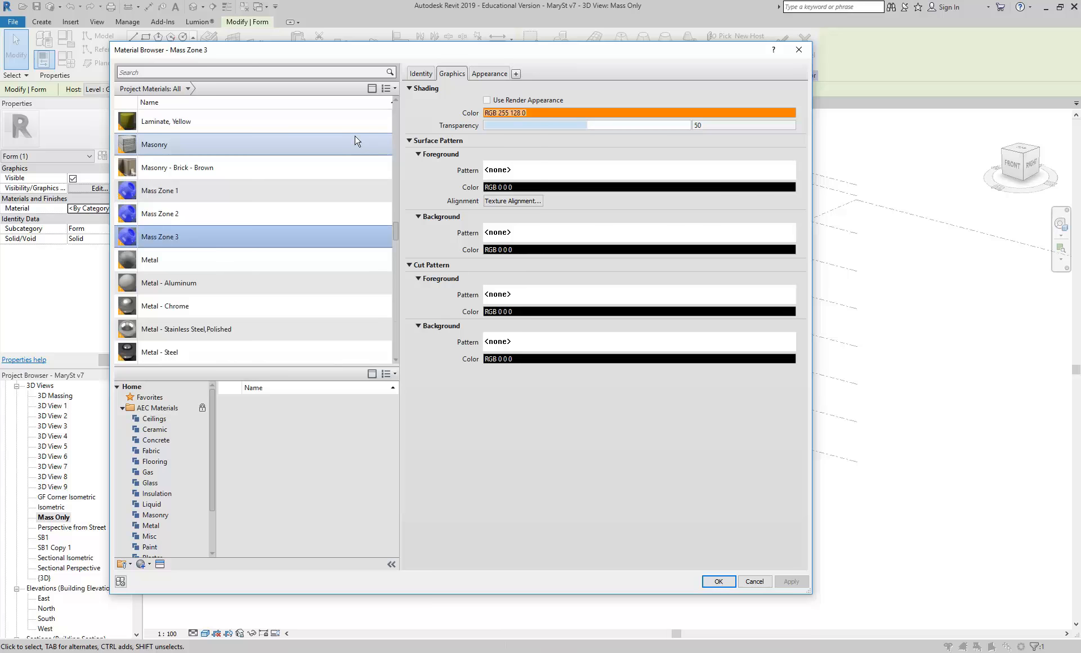
left_click(495, 75)
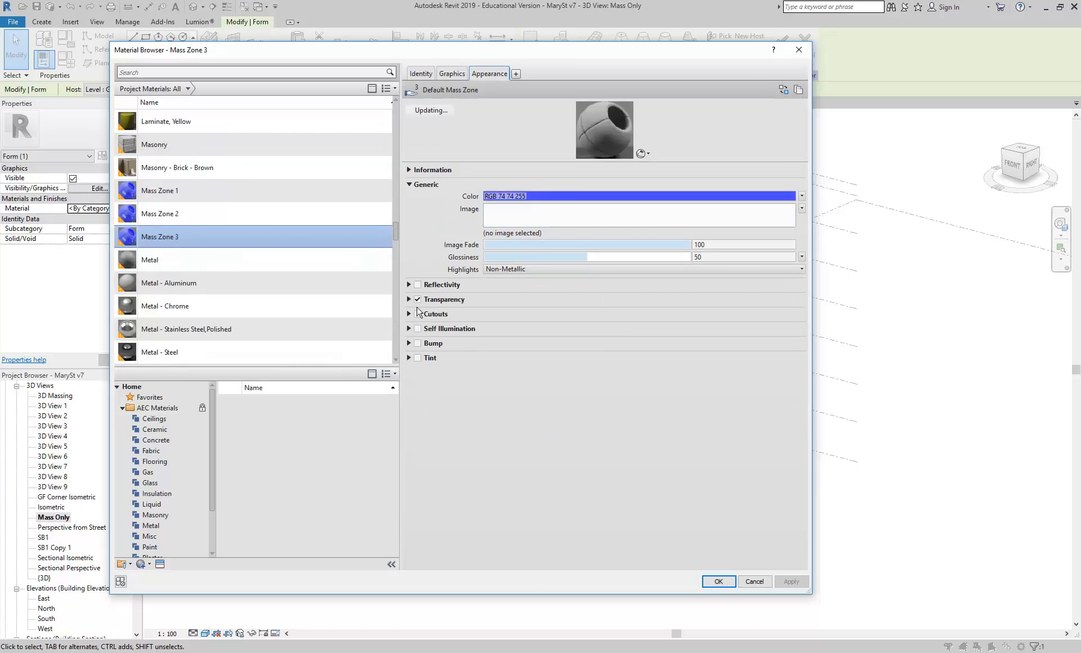
left_click(451, 74)
left_click(476, 76)
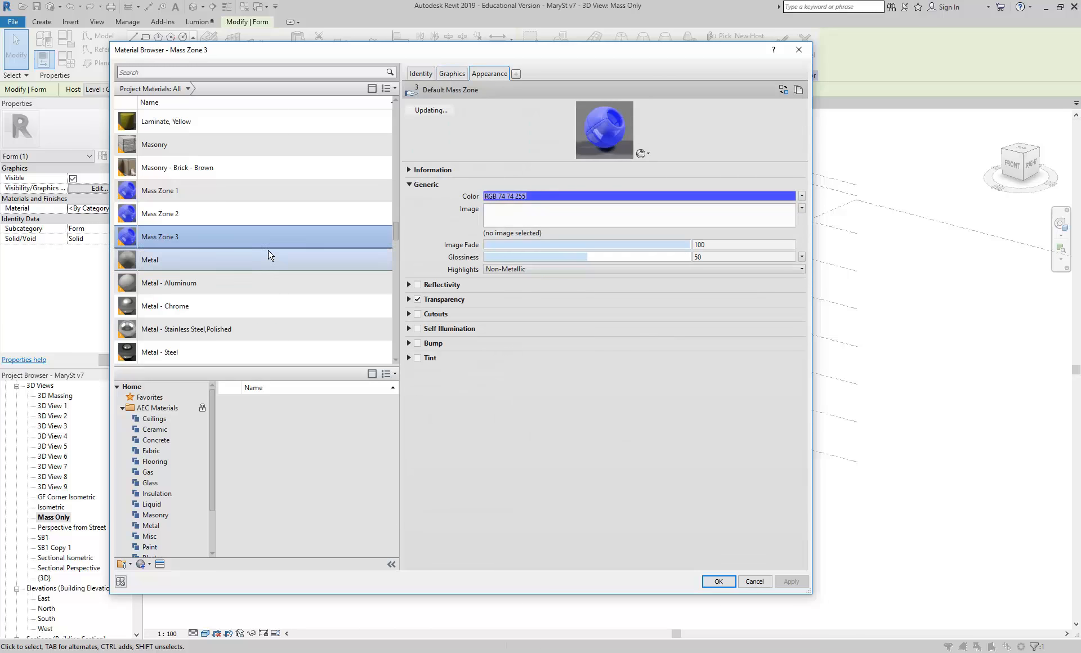
Duplicate the Default Mass Zone material and name the copy Mass FireStairs
scroll(178, 236, "up", 5)
scroll(178, 236, "up", 8)
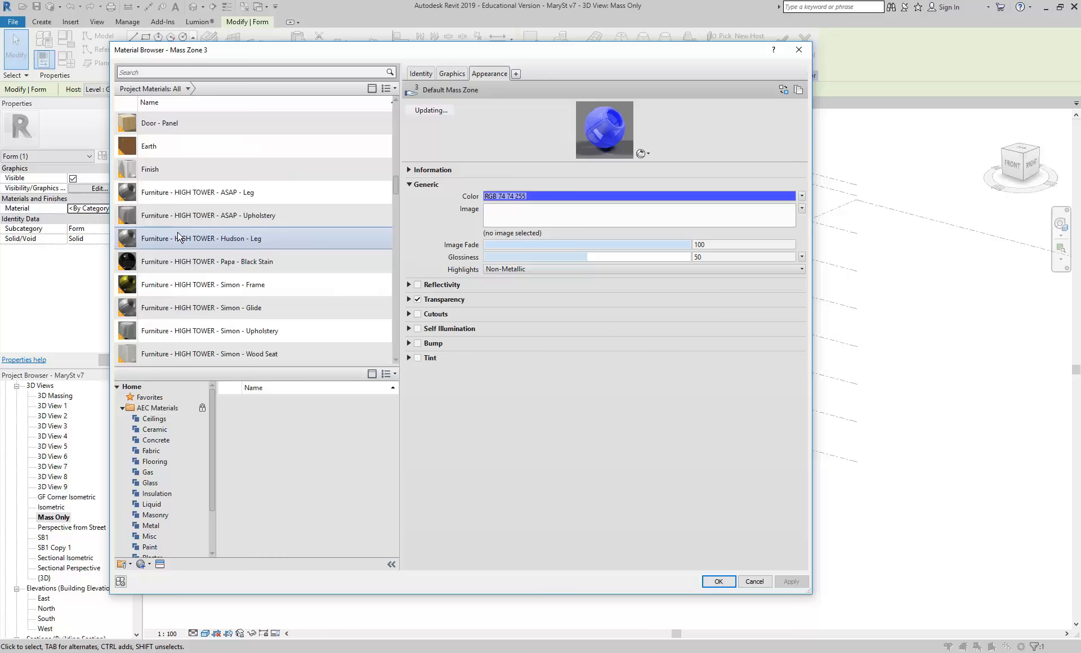
scroll(178, 235, "up", 3)
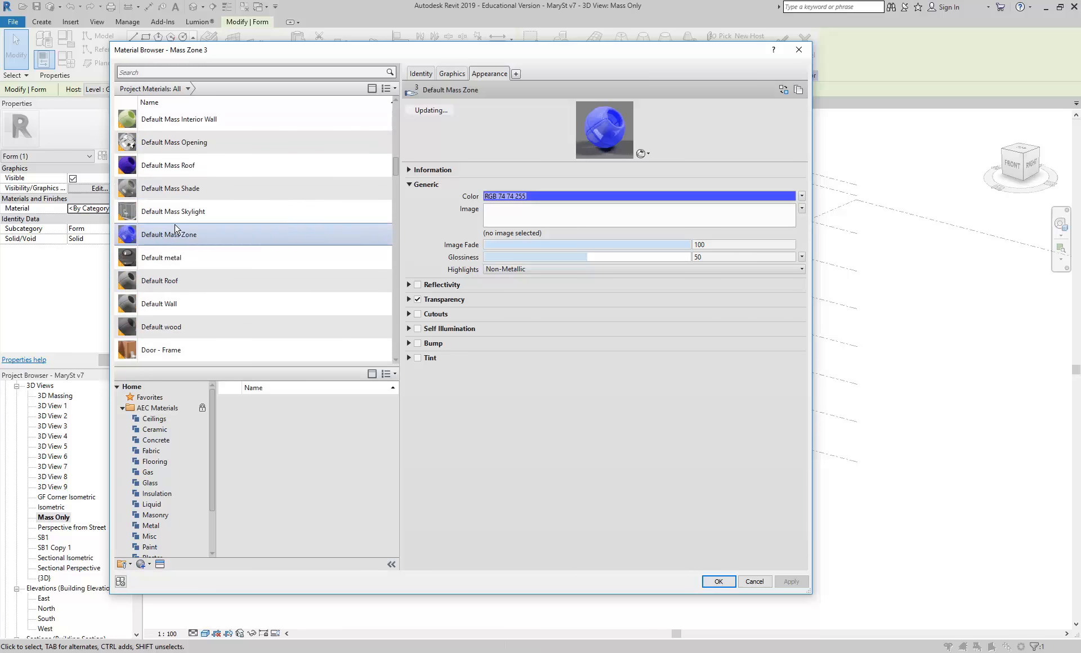
scroll(172, 192, "up", 5)
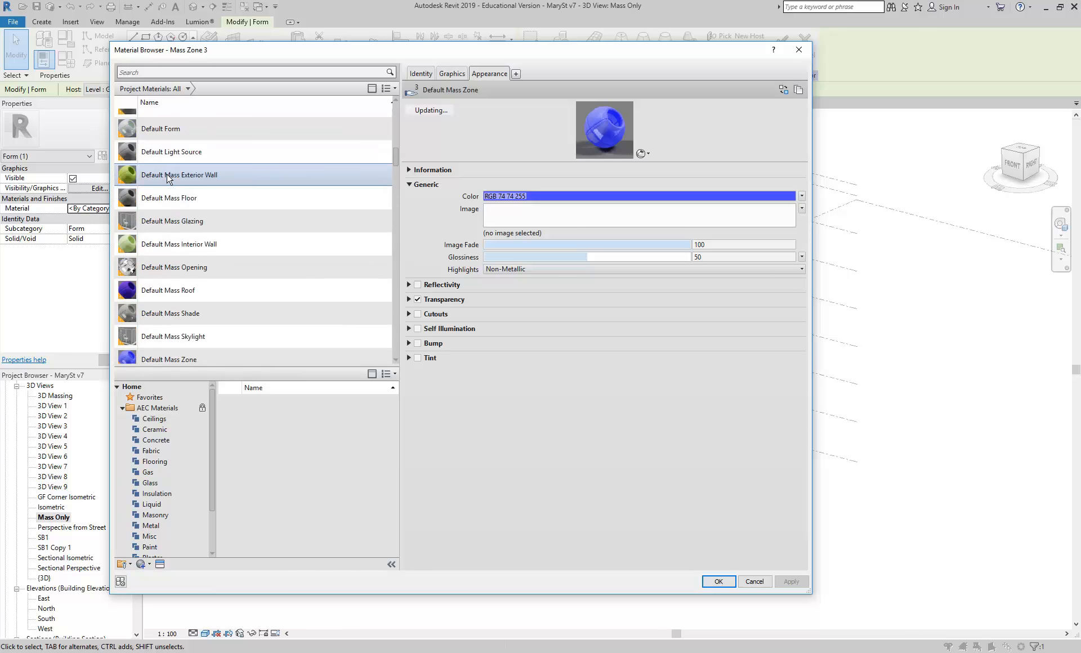
left_click(162, 176)
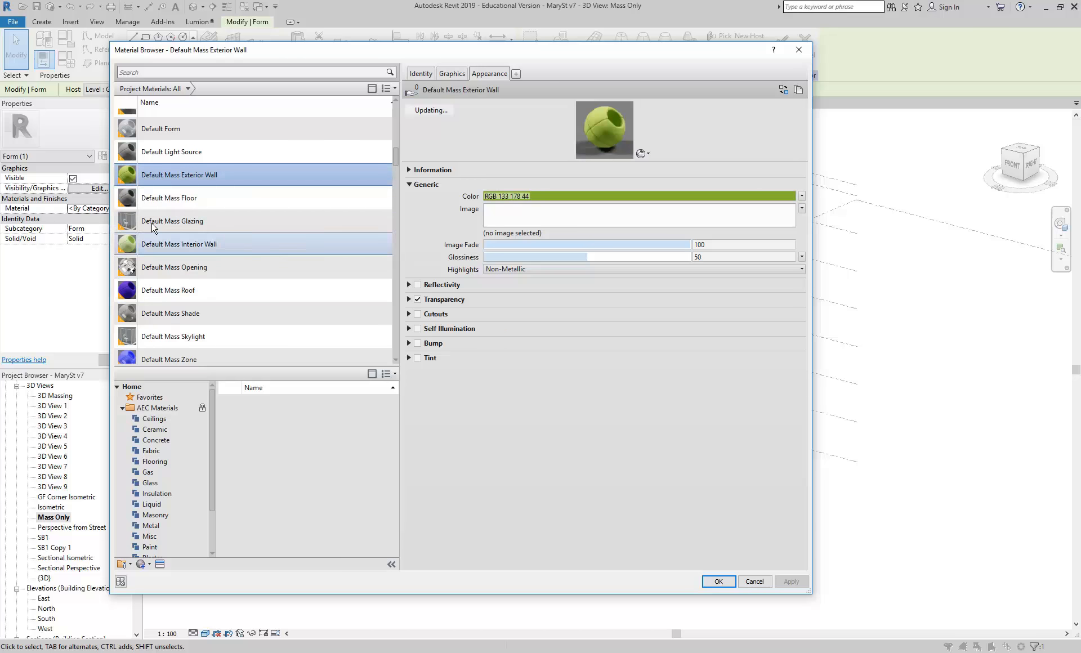
scroll(160, 298, "down", 1)
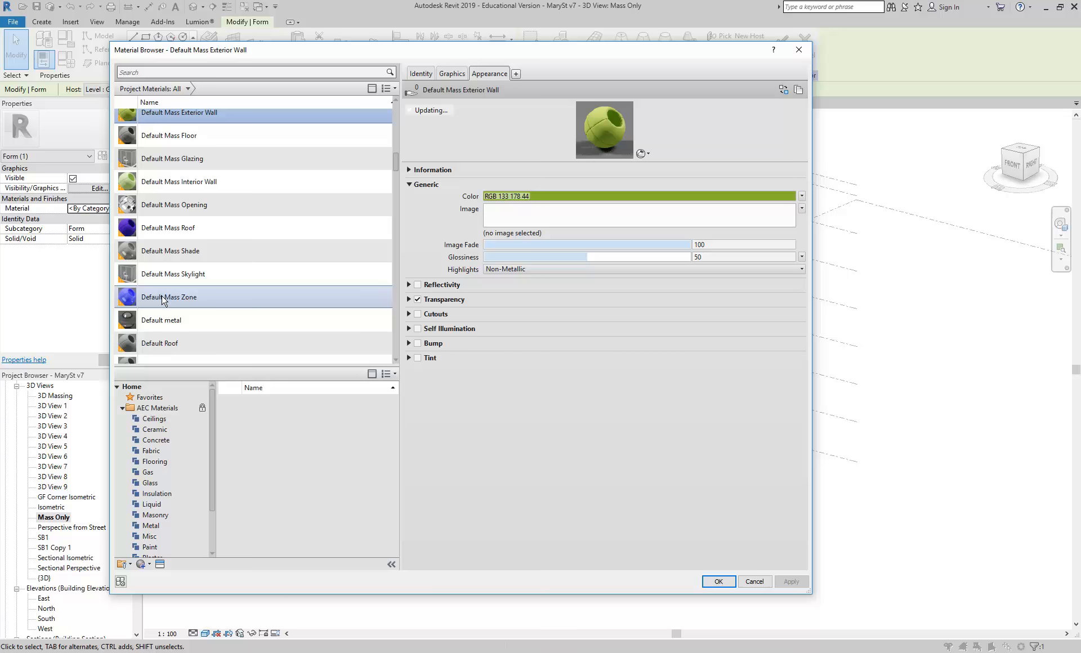
left_click(163, 300)
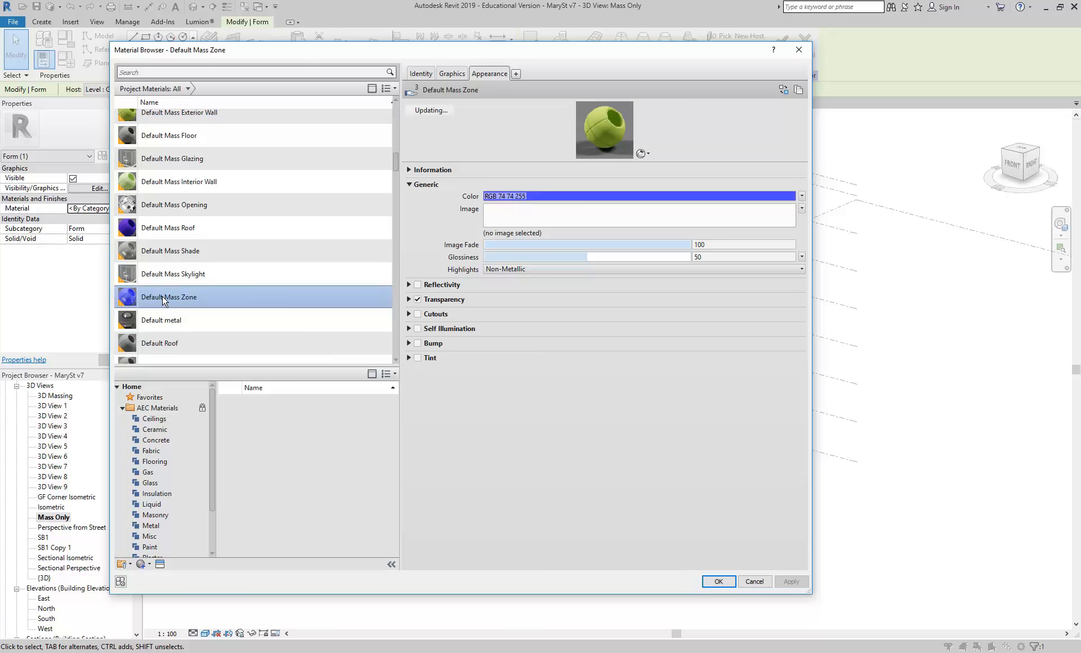
right_click(164, 300)
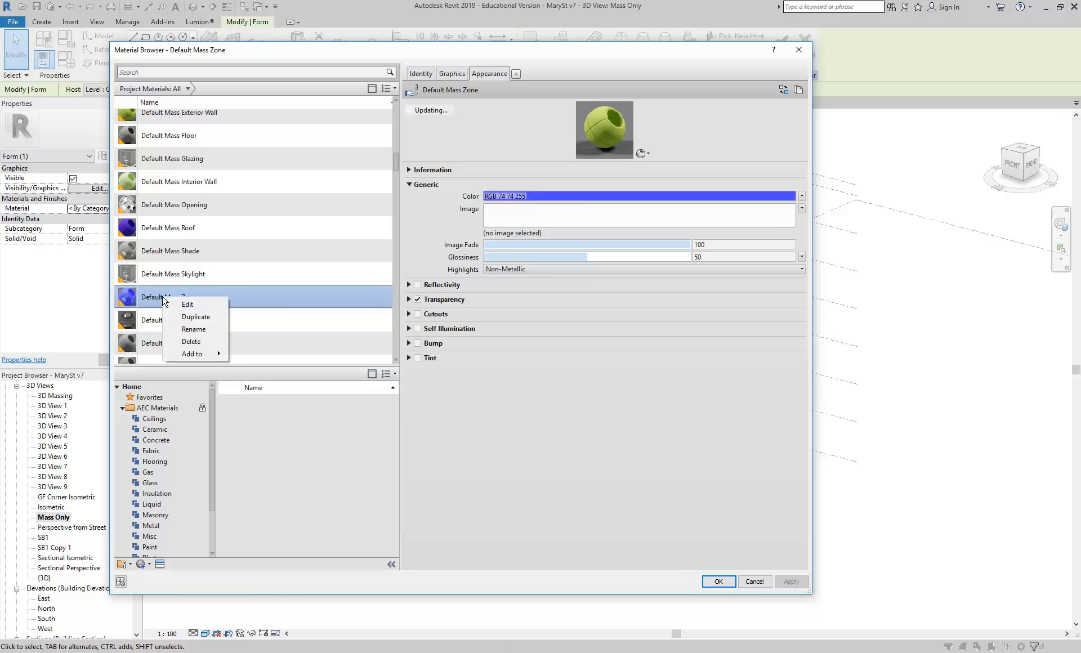
left_click(186, 317)
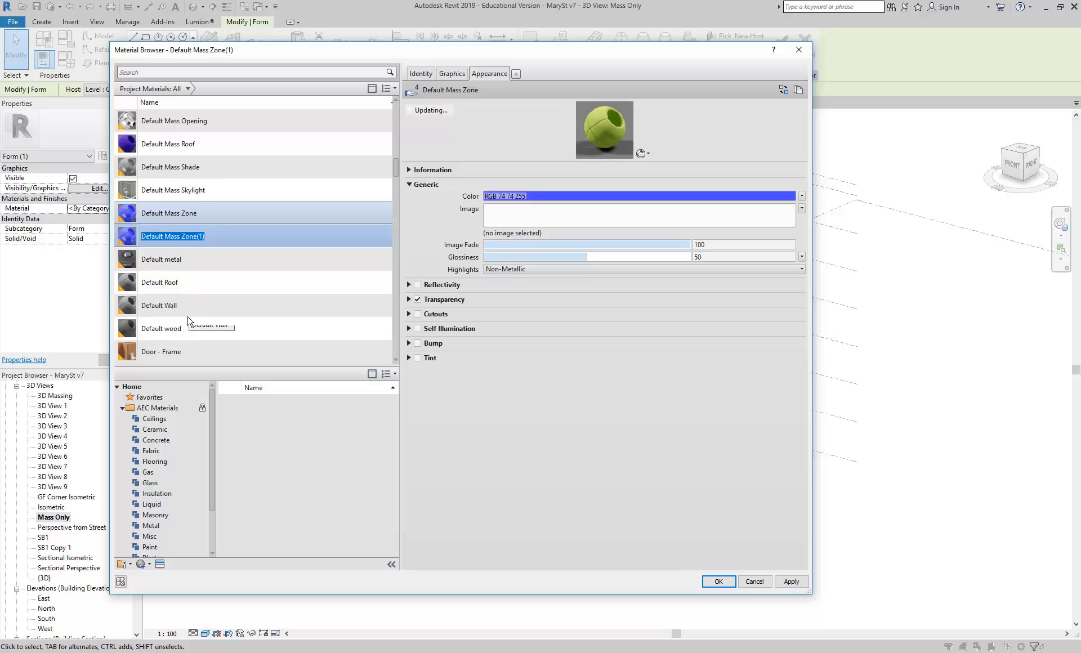
type("Mass FireStairs")
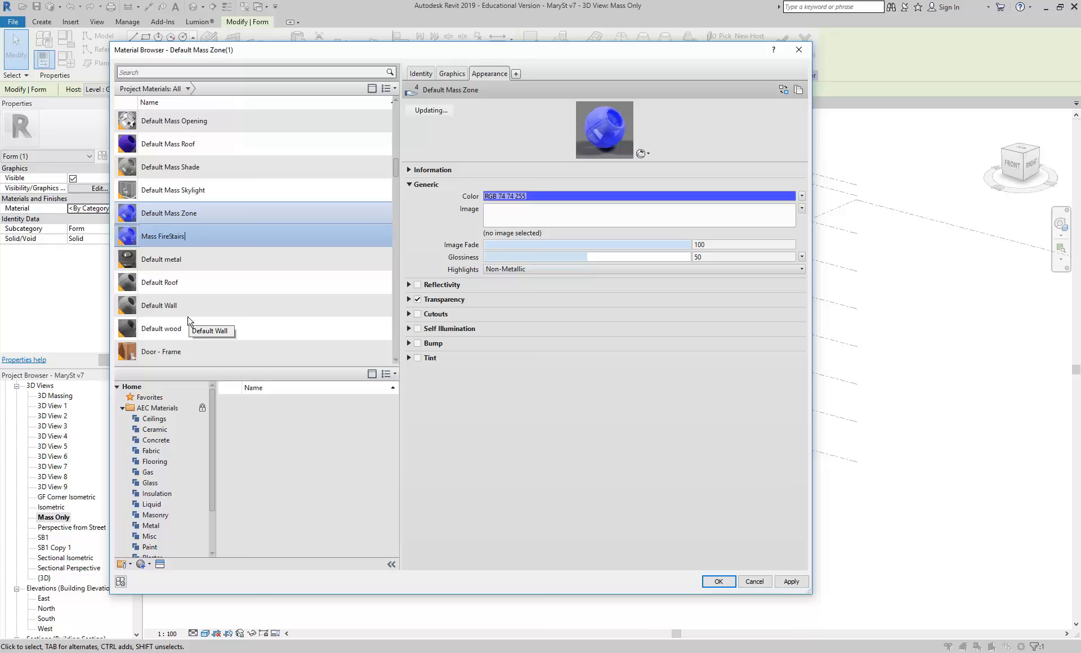
key("Return")
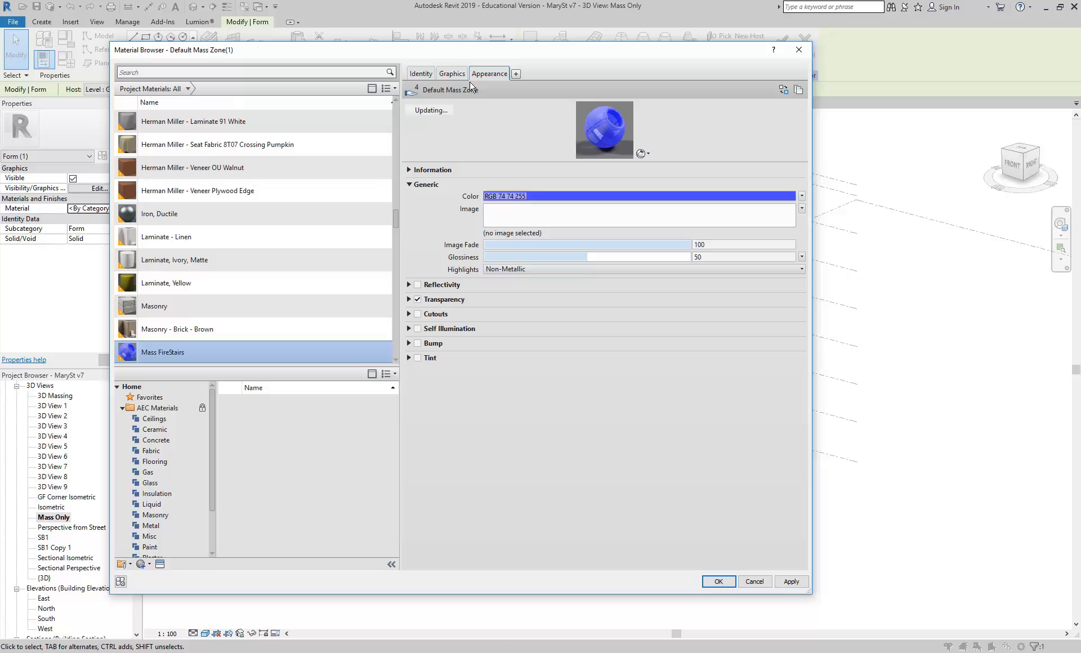
Duplicate the appearance asset of the Mass FireStairs material so it is independent of Default Mass Zone
right_click(488, 78)
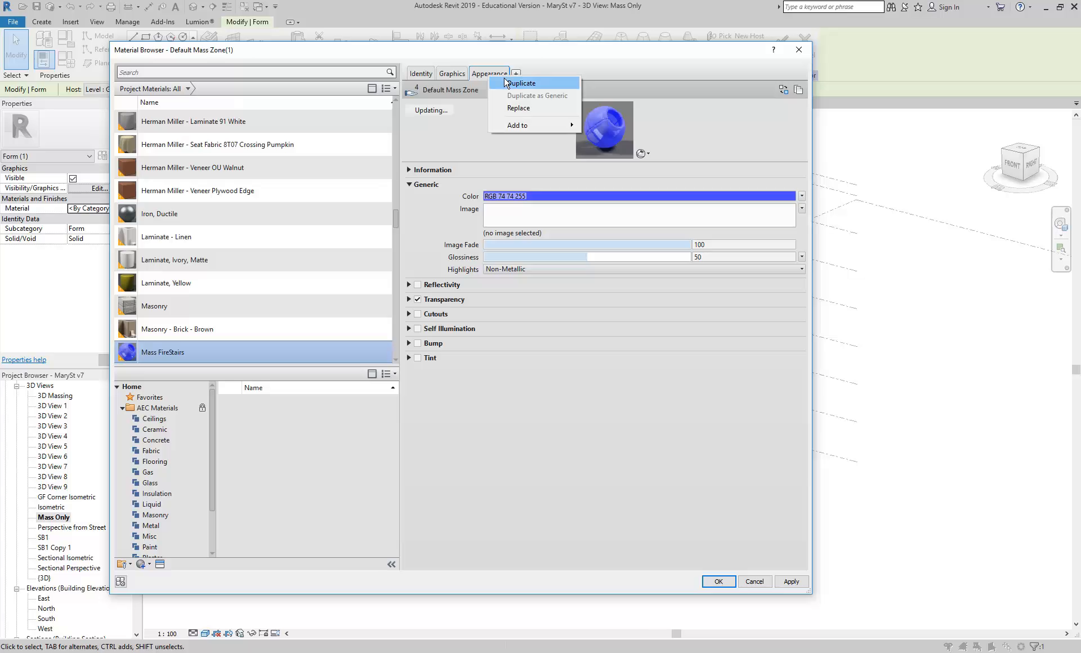
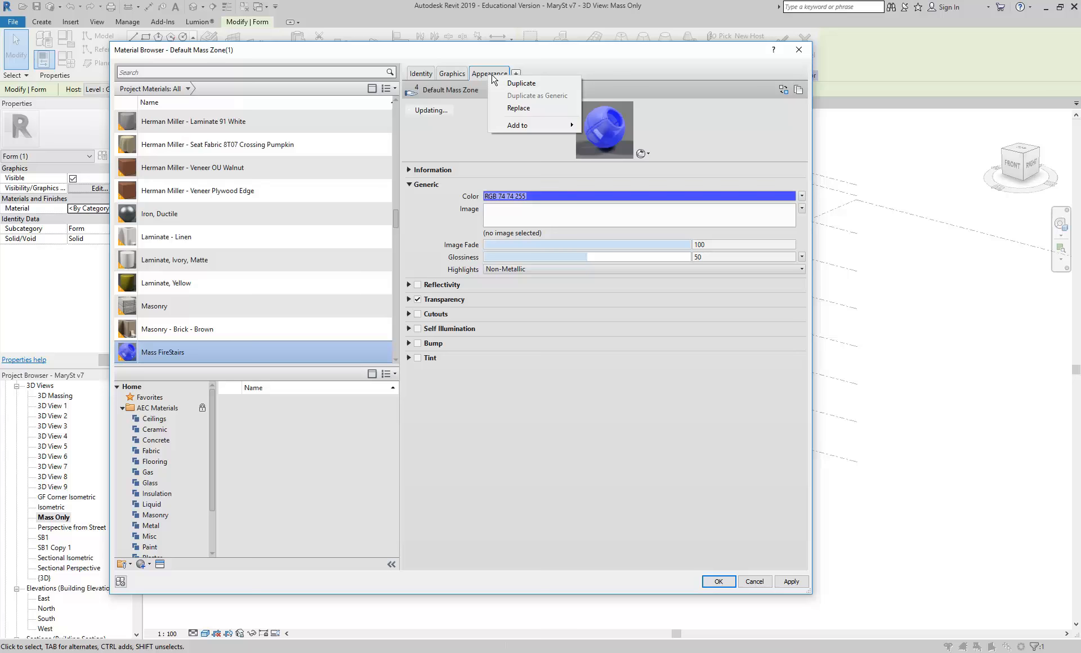
left_click(481, 73)
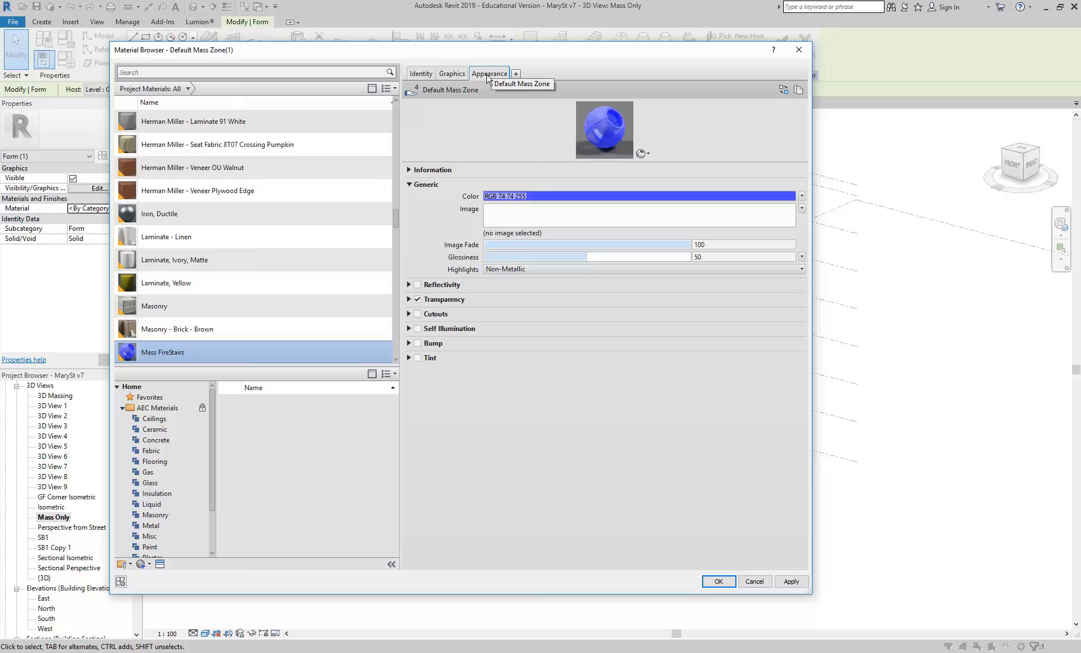
right_click(489, 76)
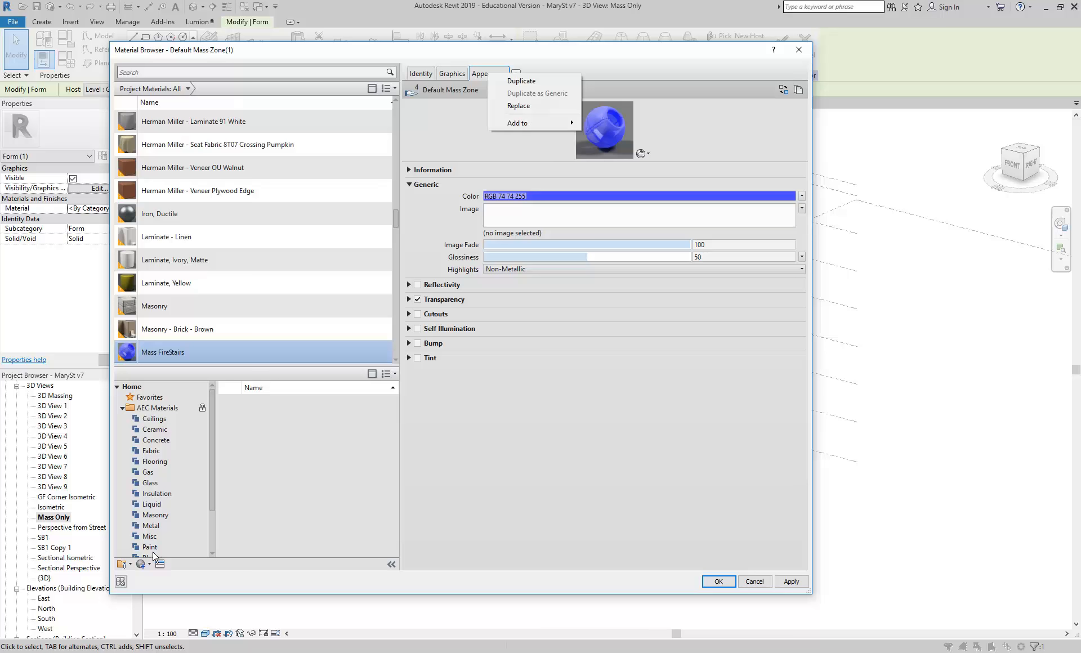
left_click(164, 353)
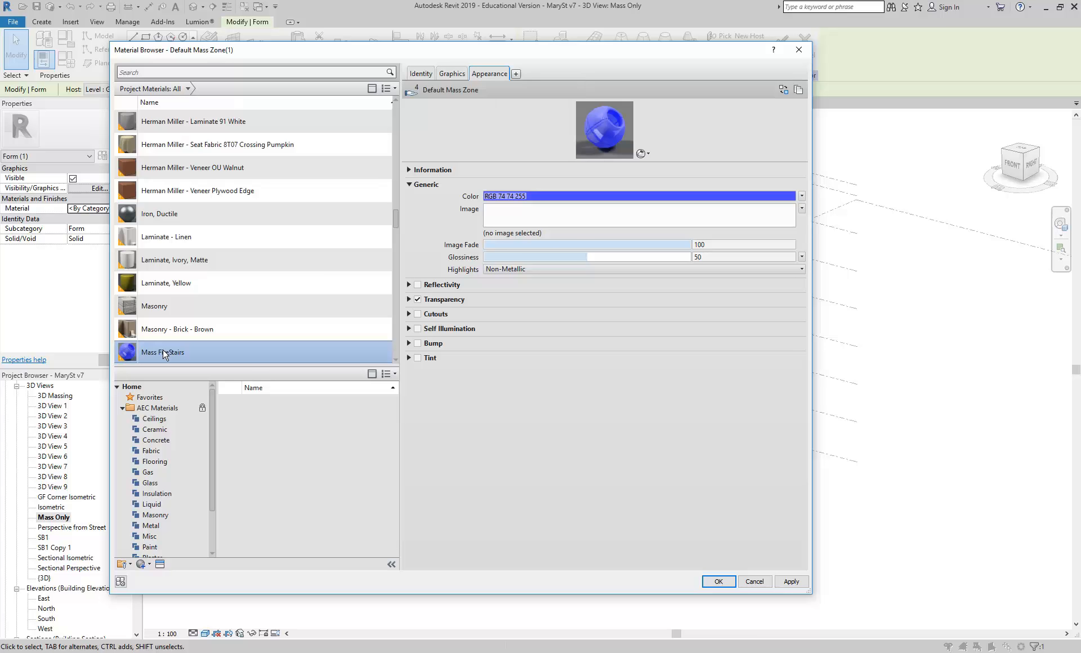
right_click(489, 72)
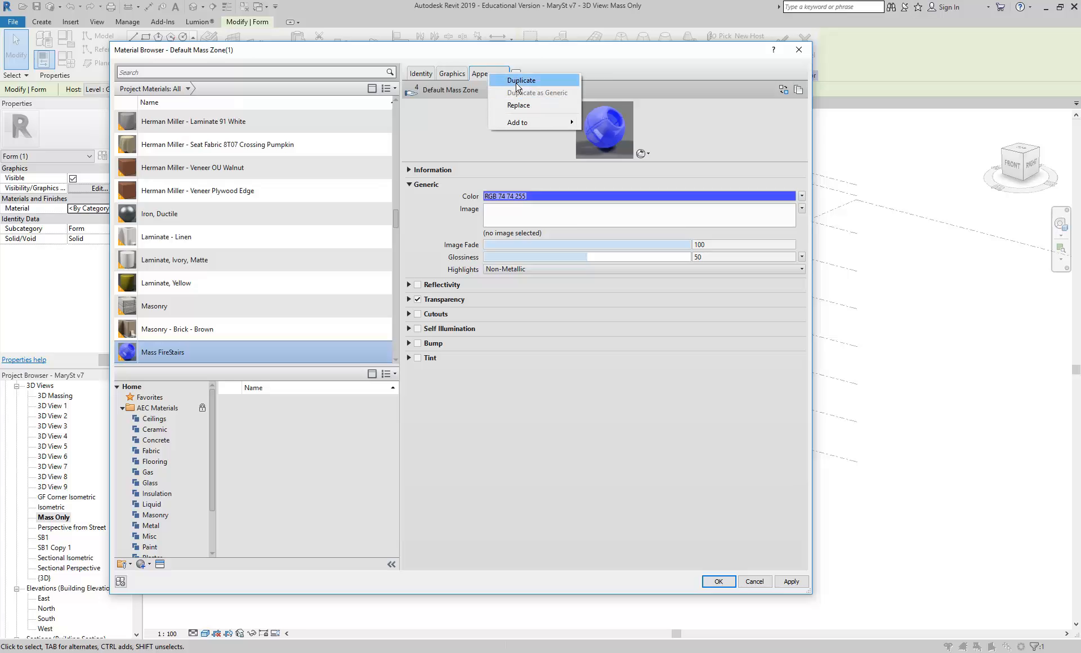
left_click(480, 75)
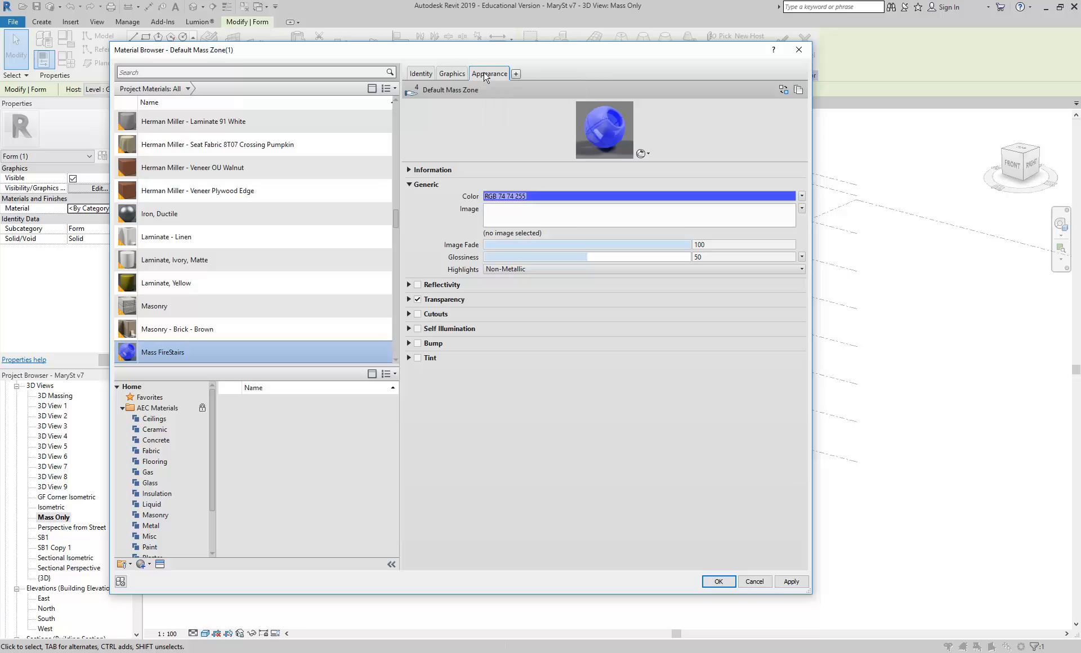
right_click(487, 78)
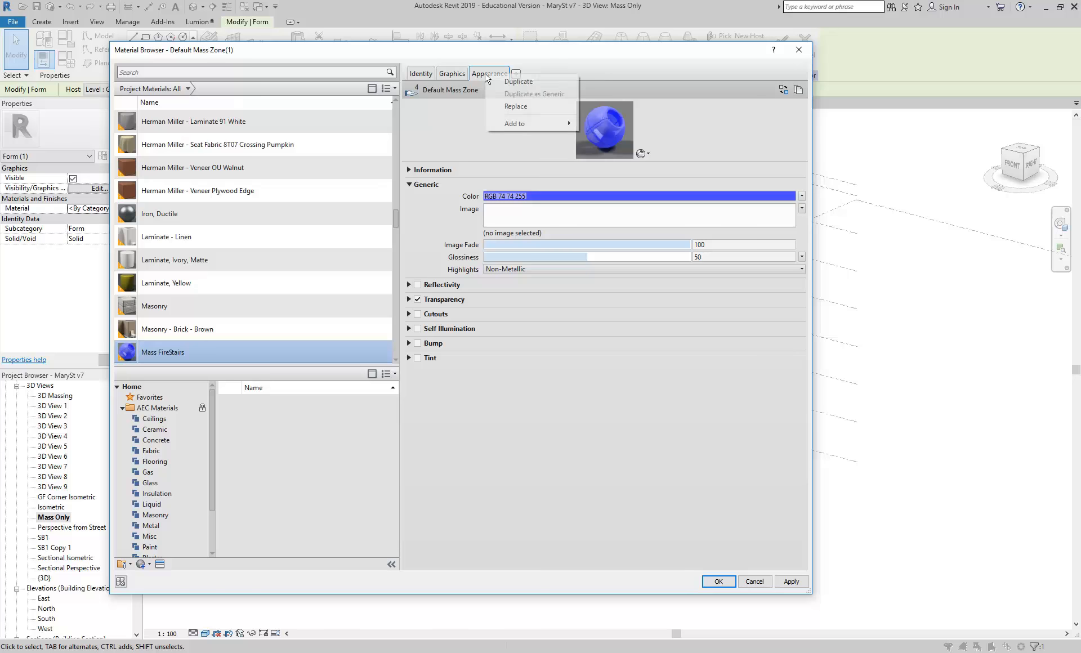
left_click(506, 85)
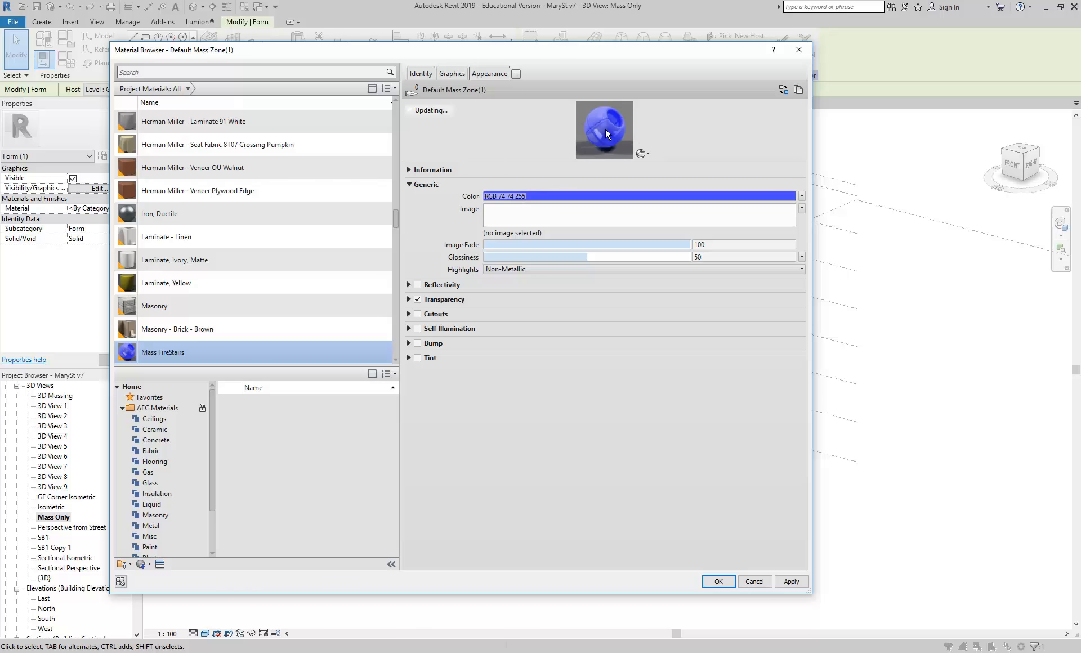
Set the generic appearance color of the Mass FireStairs material to red, RGB 255 0 0
left_click(591, 194)
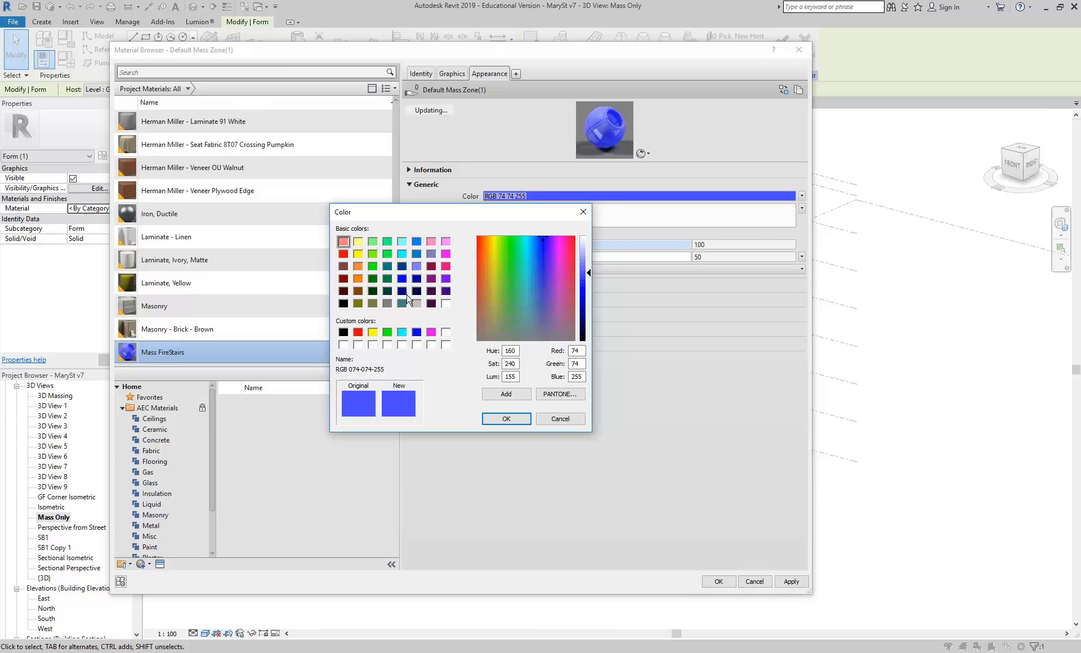
left_click(343, 254)
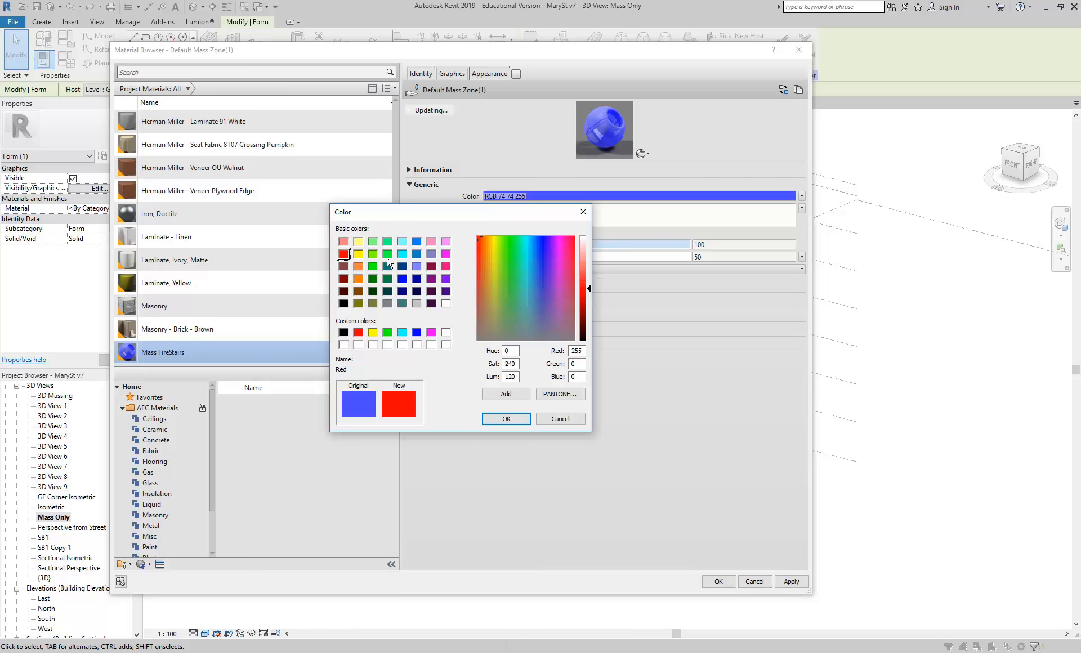
left_click(504, 419)
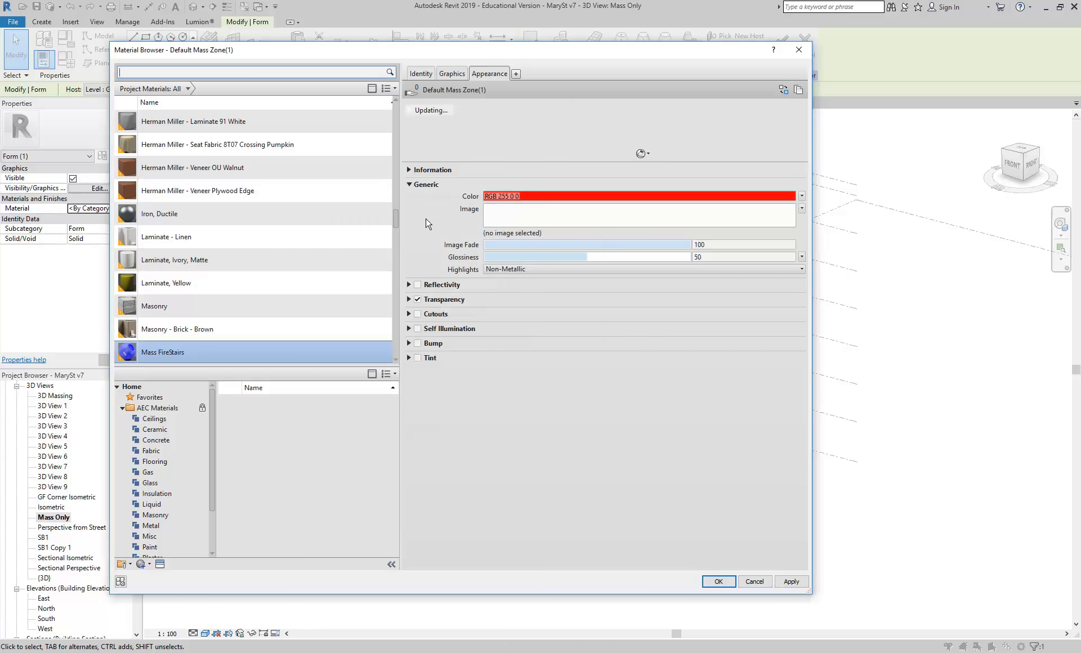
Check the transparency of the Mass FireStairs appearance and make its graphics shading use the render appearance
left_click(409, 300)
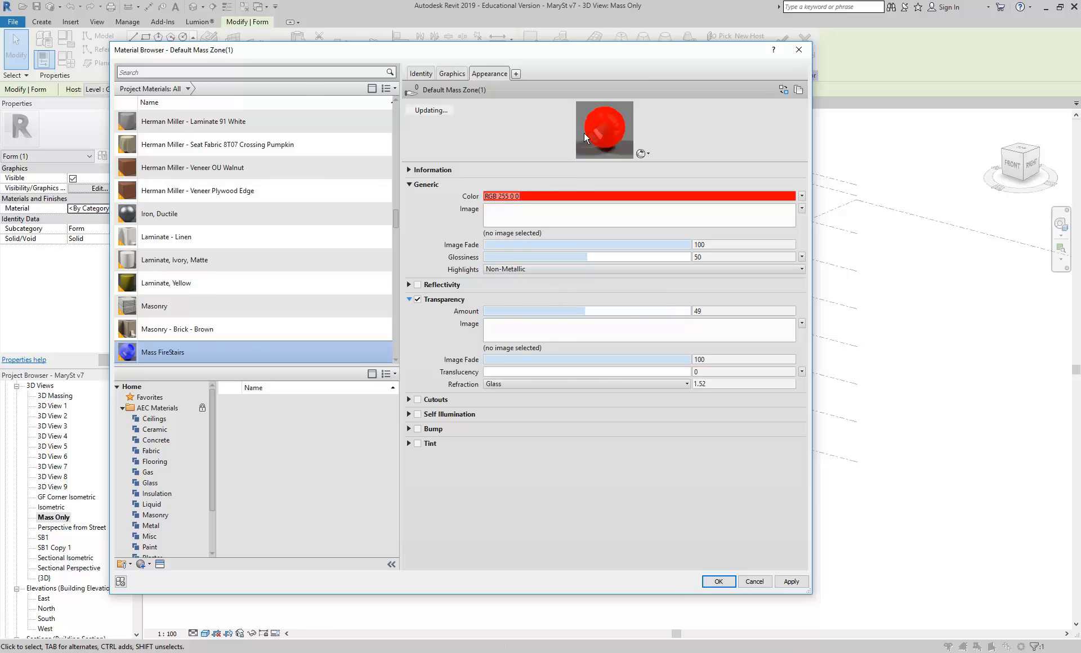
left_click(450, 76)
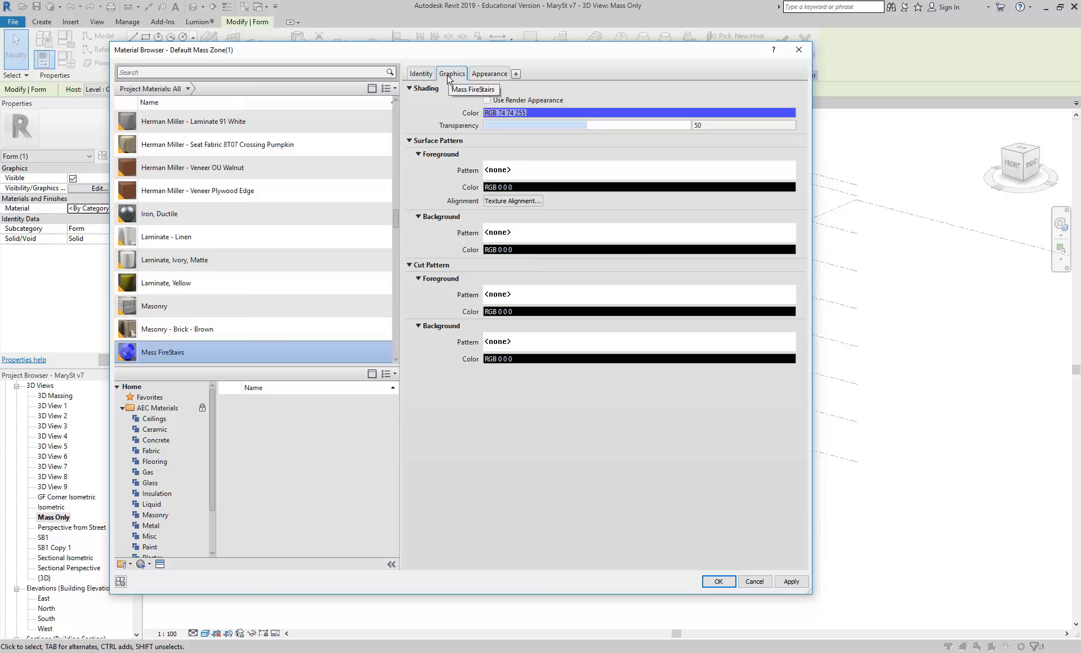
left_click(487, 100)
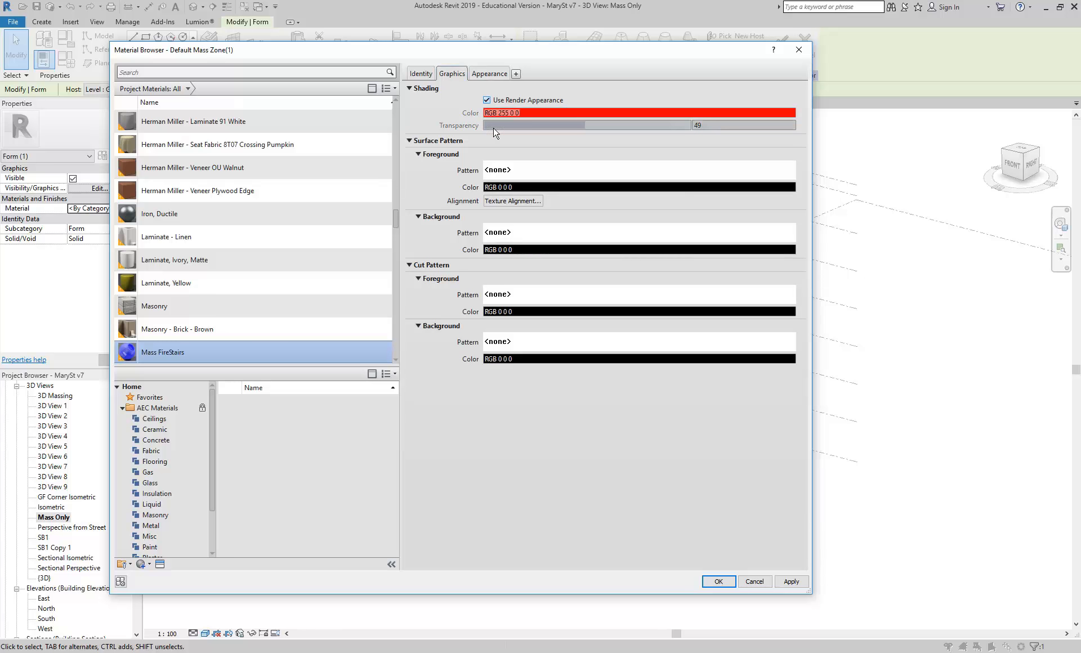
left_click(487, 74)
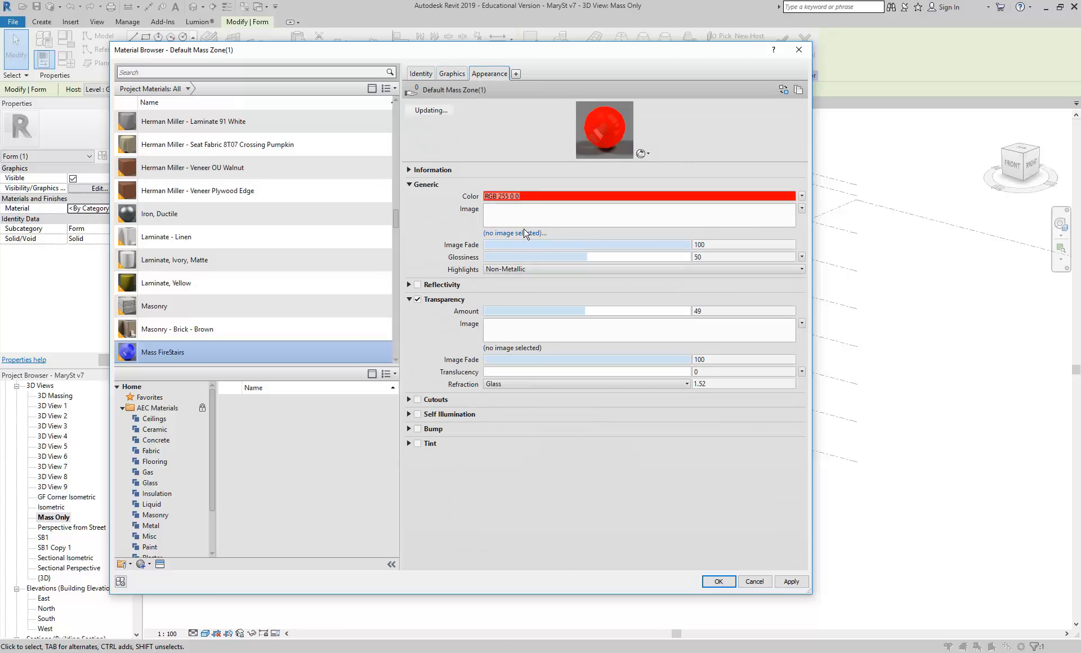
left_click(557, 194)
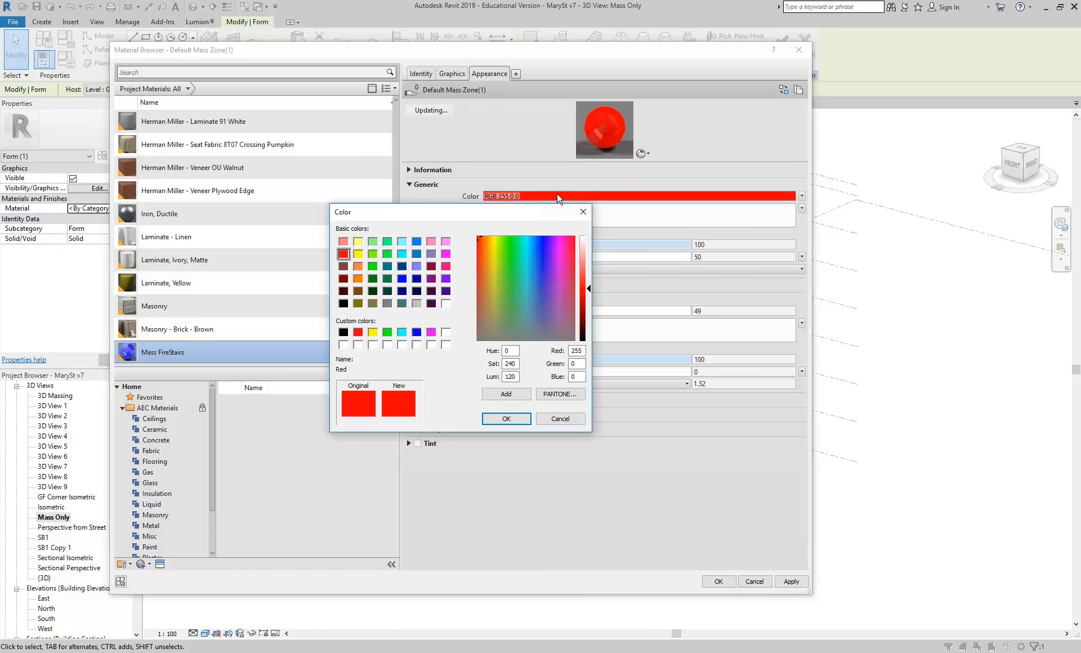
left_click(373, 254)
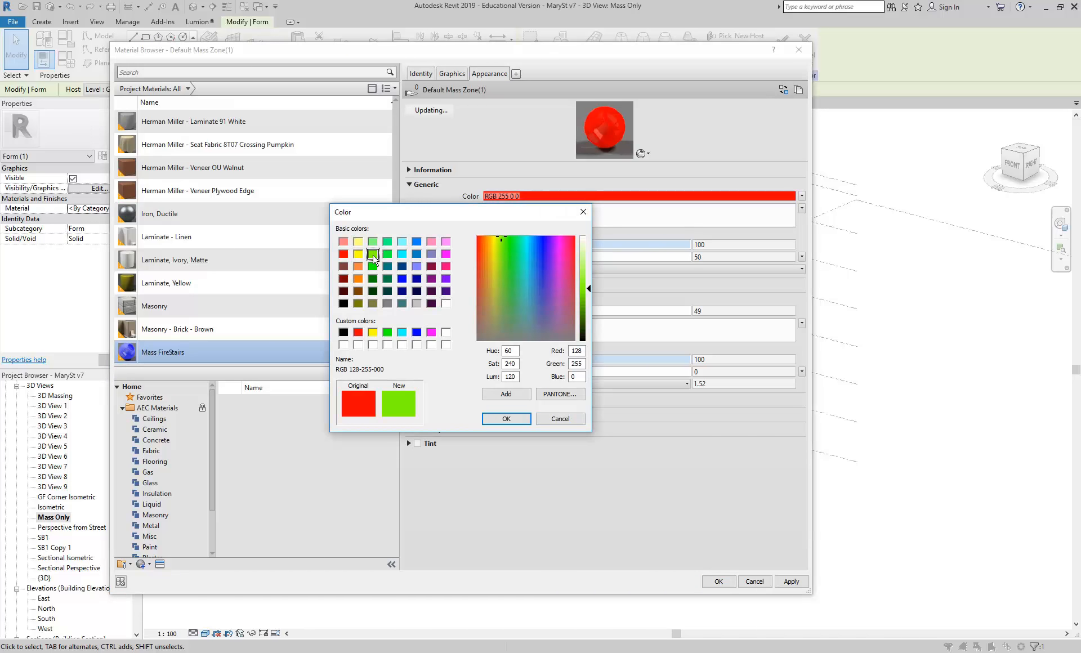
left_click(445, 278)
left_click(402, 278)
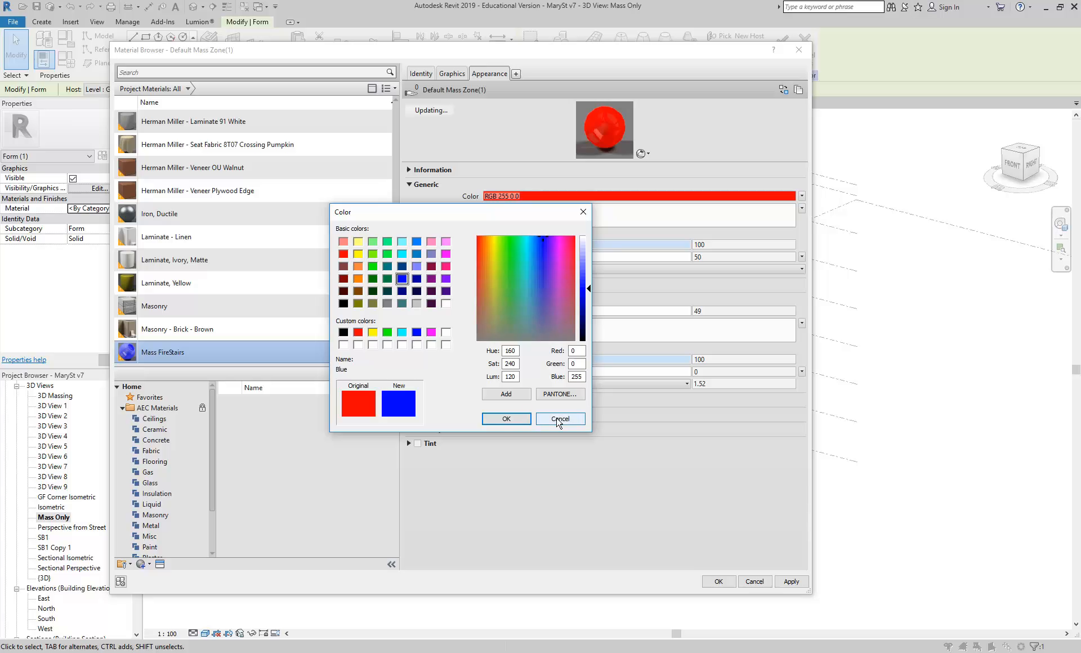
left_click(358, 254)
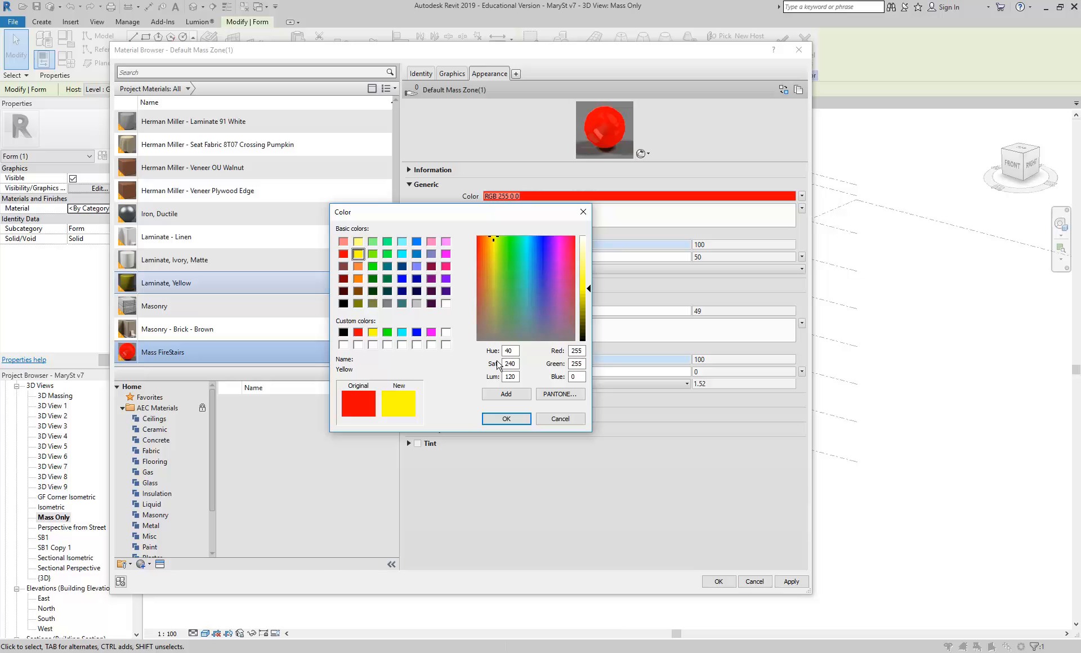
left_click(507, 419)
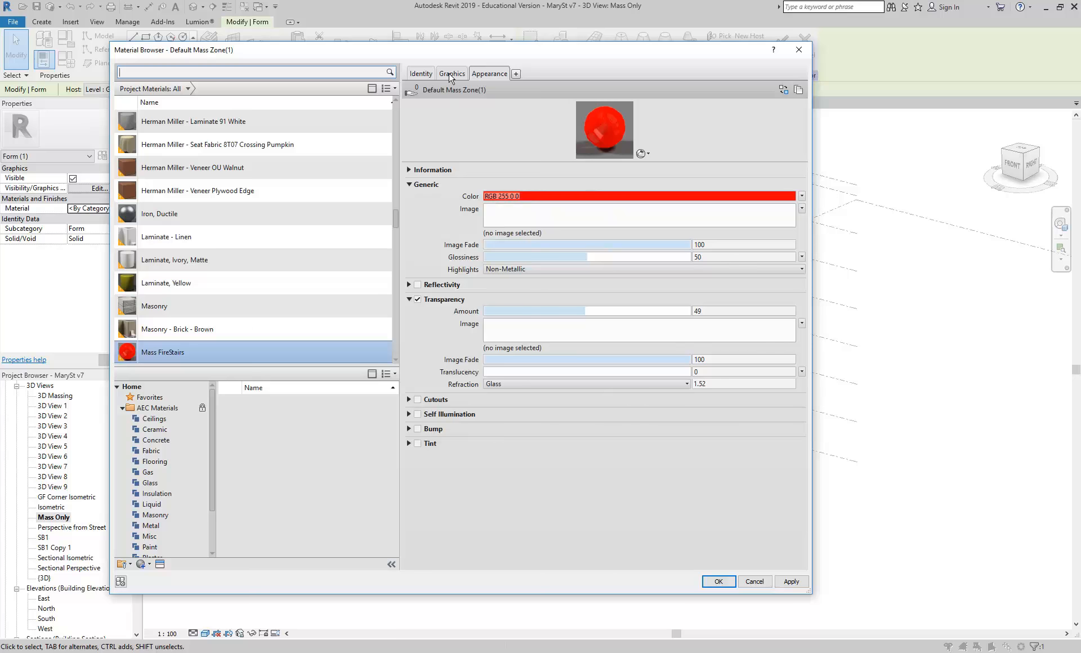
Set the Mass FireStairs appearance color to orange, RGB 255 128 64, and apply the material to the selected low block
left_click(583, 196)
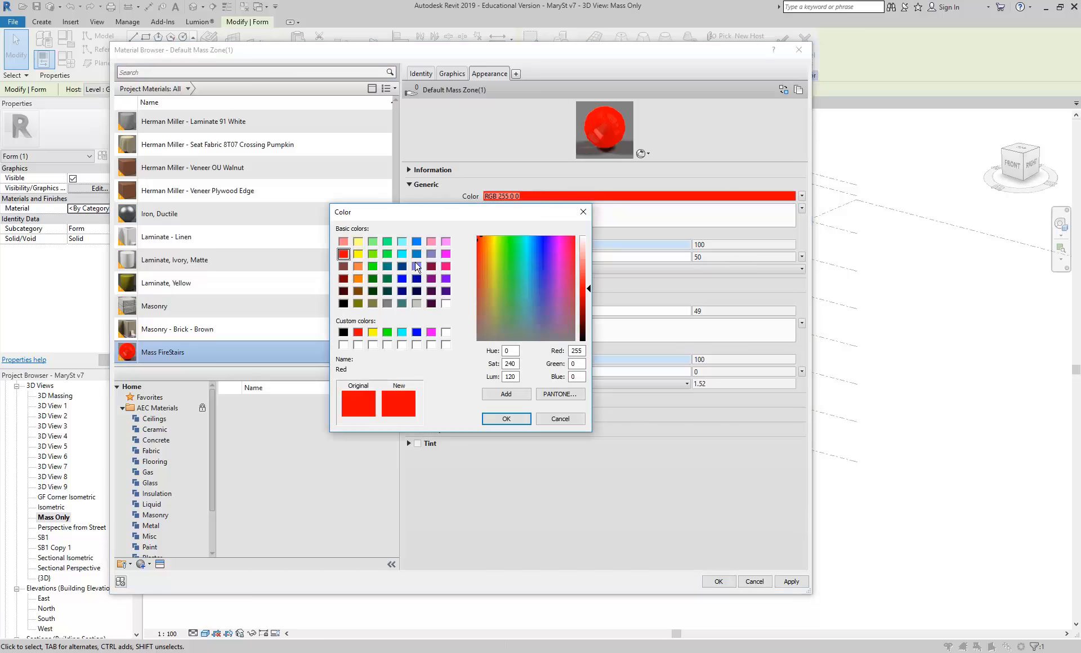
left_click(359, 266)
left_click(507, 419)
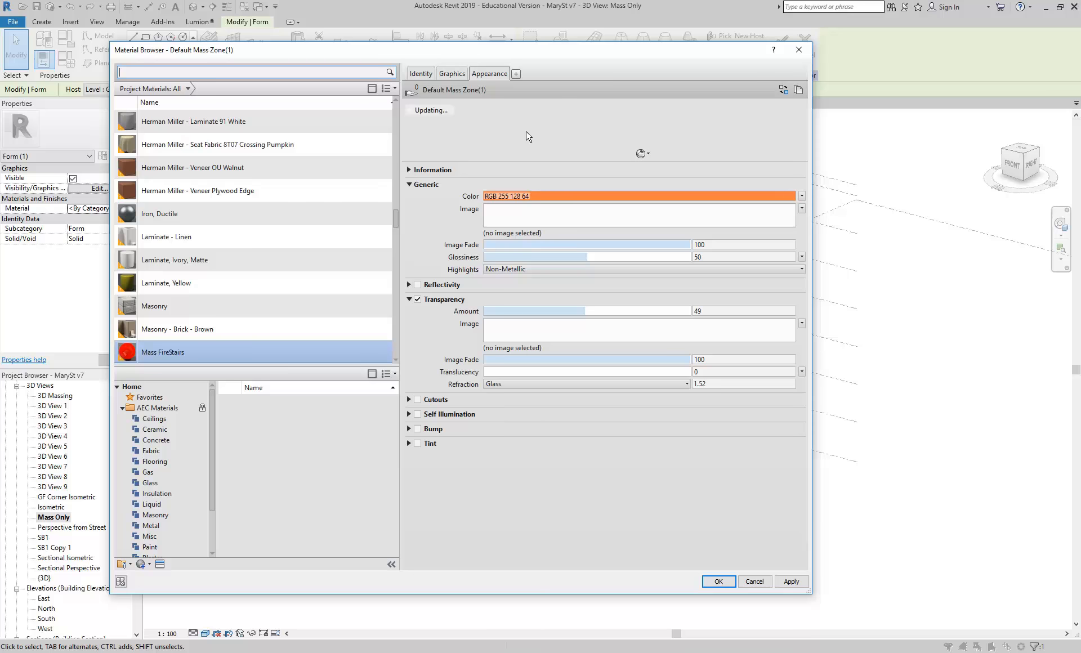
left_click(457, 79)
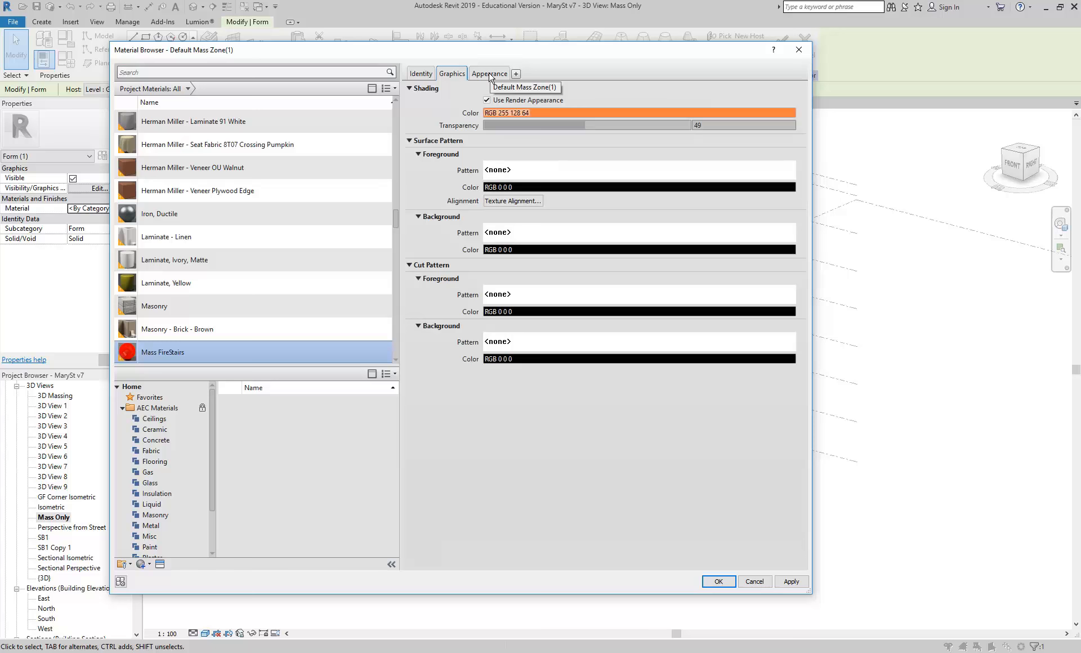
left_click(717, 583)
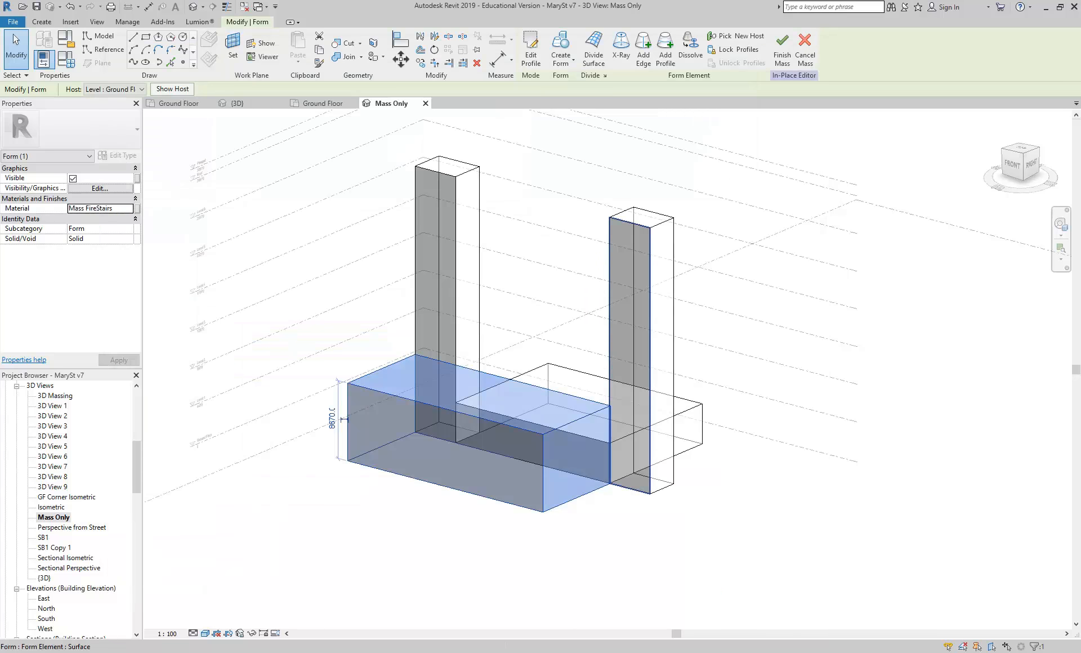
left_click(458, 535)
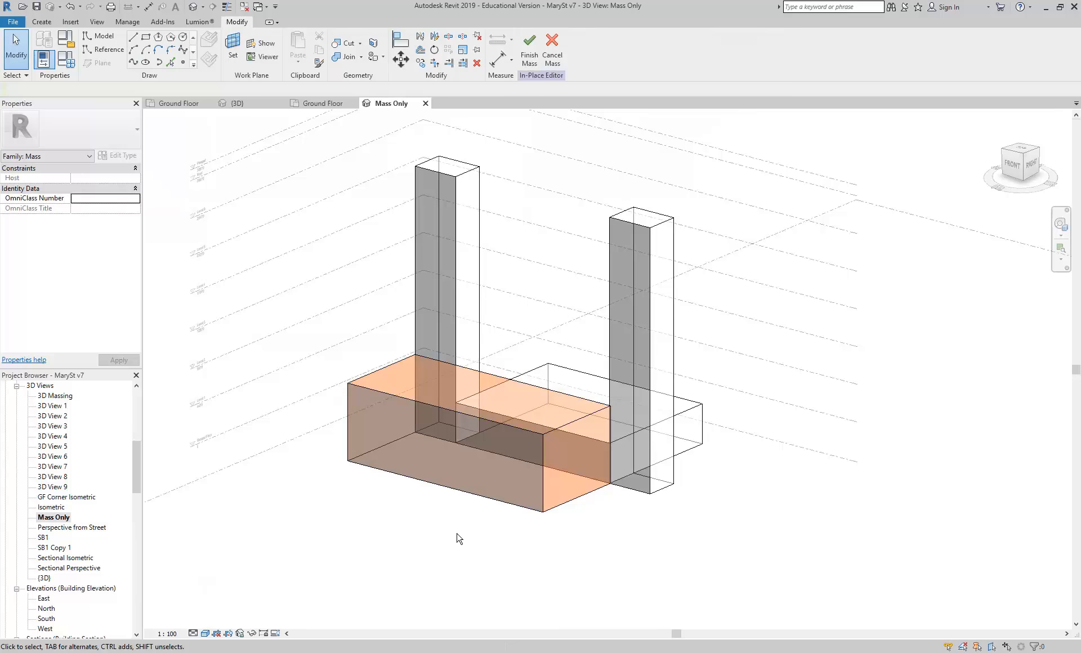
Select both tall towers and open their material assignment for editing
scroll(458, 563, "down", 3)
left_click_drag(381, 166, 491, 573)
left_click_drag(551, 192, 605, 570)
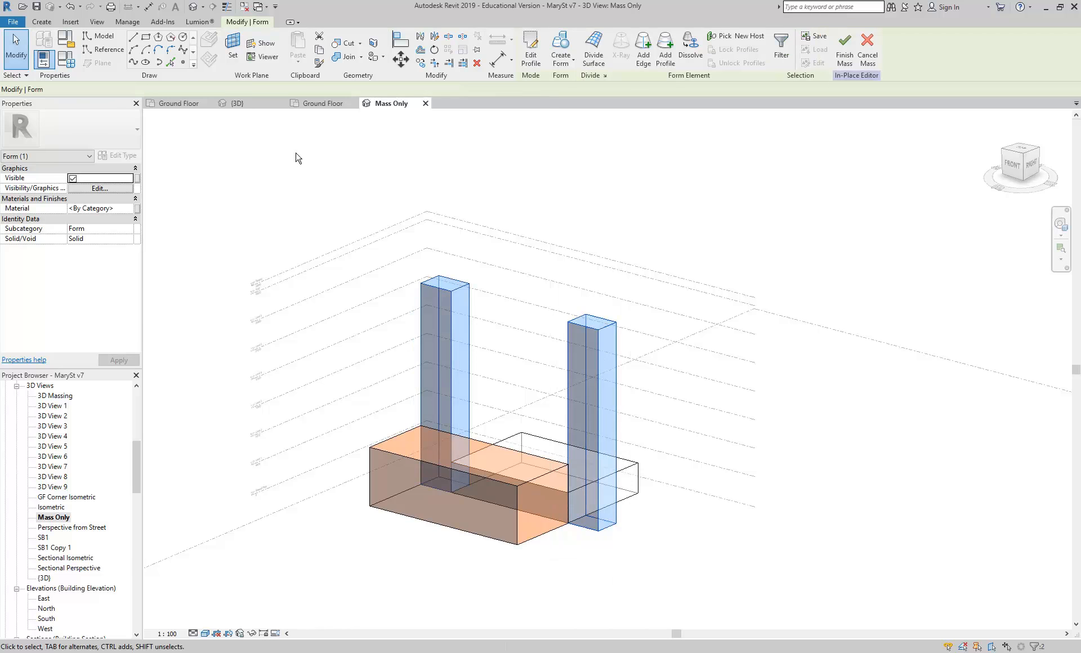
left_click(127, 208)
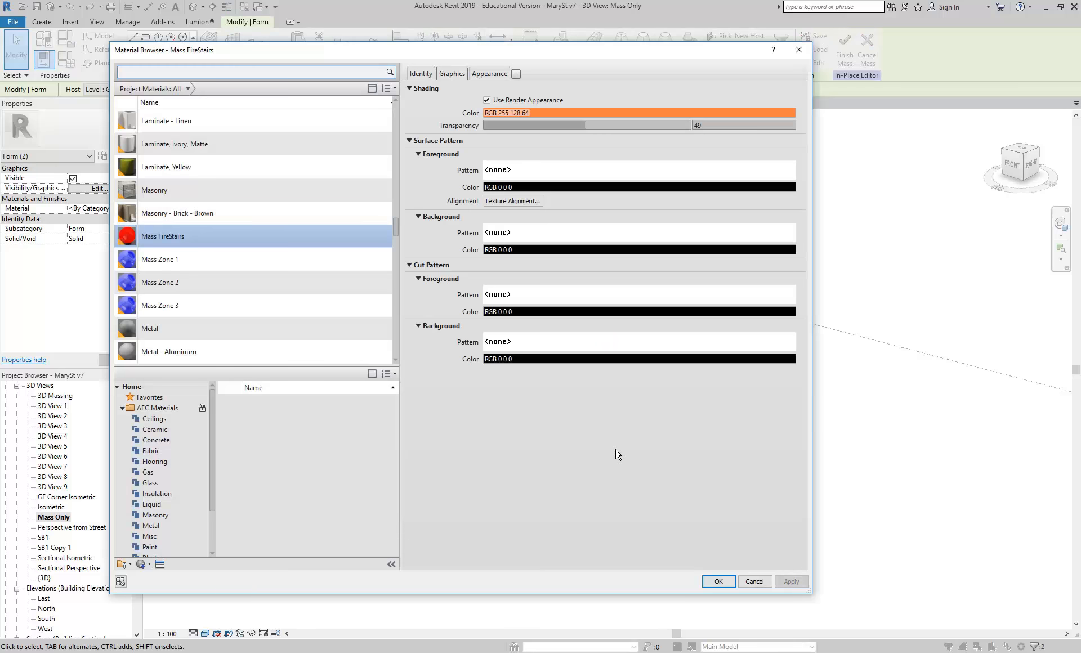
Rename the orange Mass FireStairs material as Mass Food
left_click(490, 74)
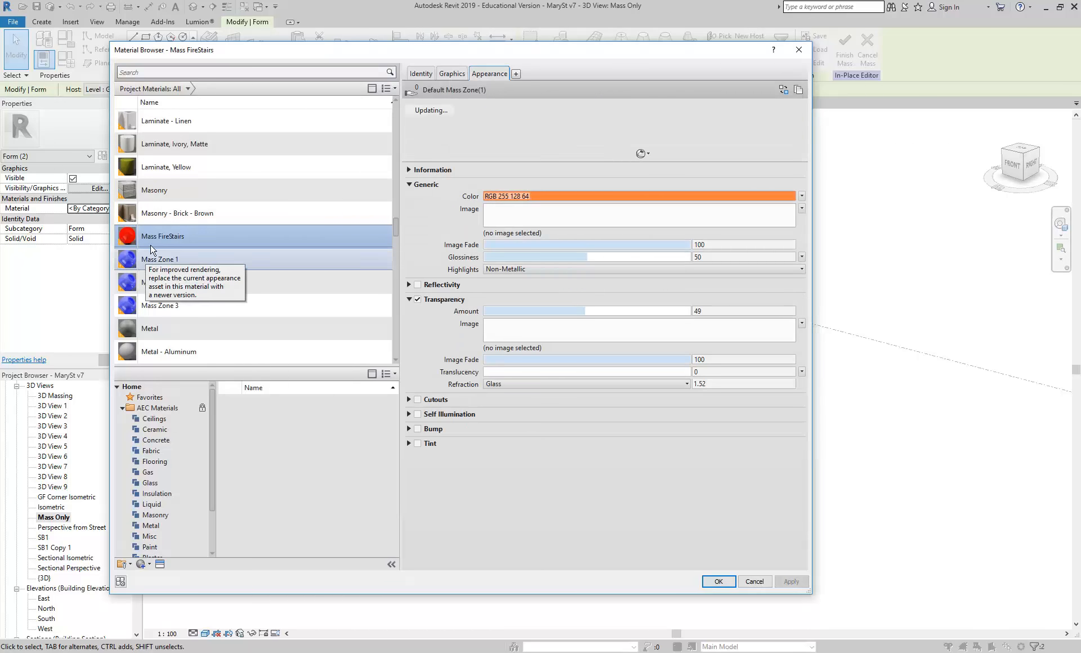
right_click(157, 239)
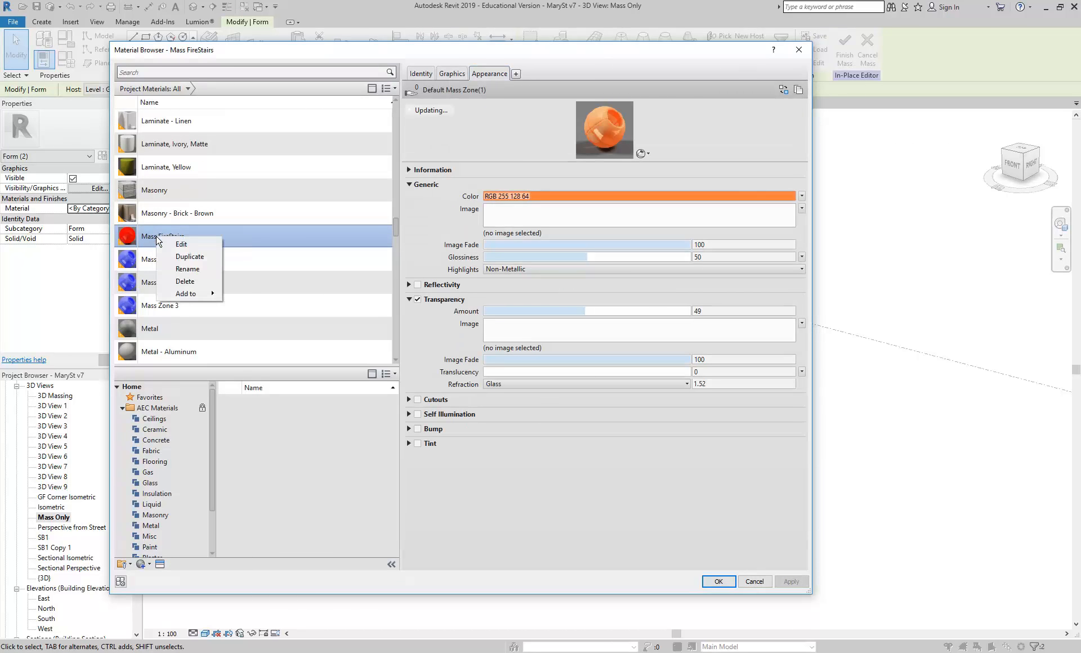
left_click(179, 270)
double_click(168, 235)
type("Fod")
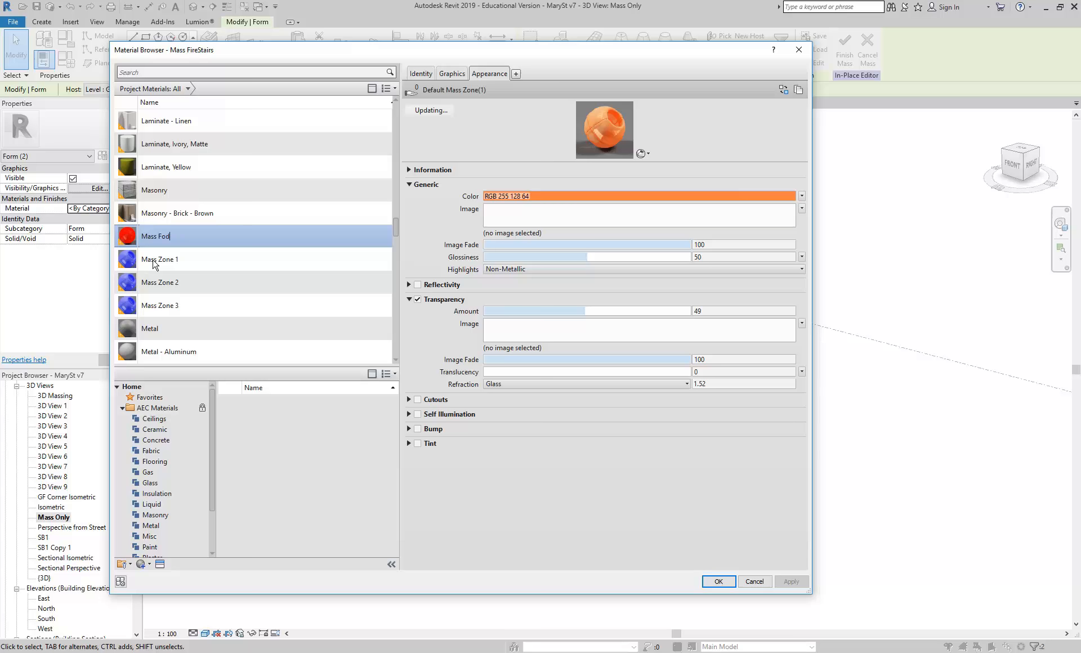
key("Left")
type("o")
key("Return")
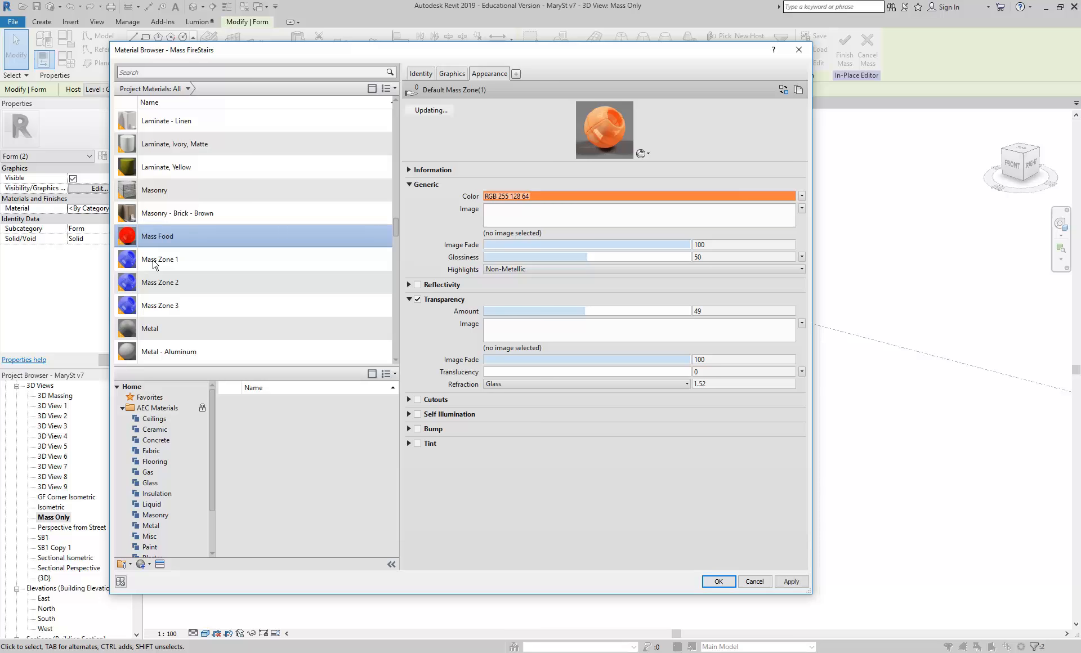
Duplicate the Mass Food material and name the copy Mass Fire Stairs
right_click(174, 234)
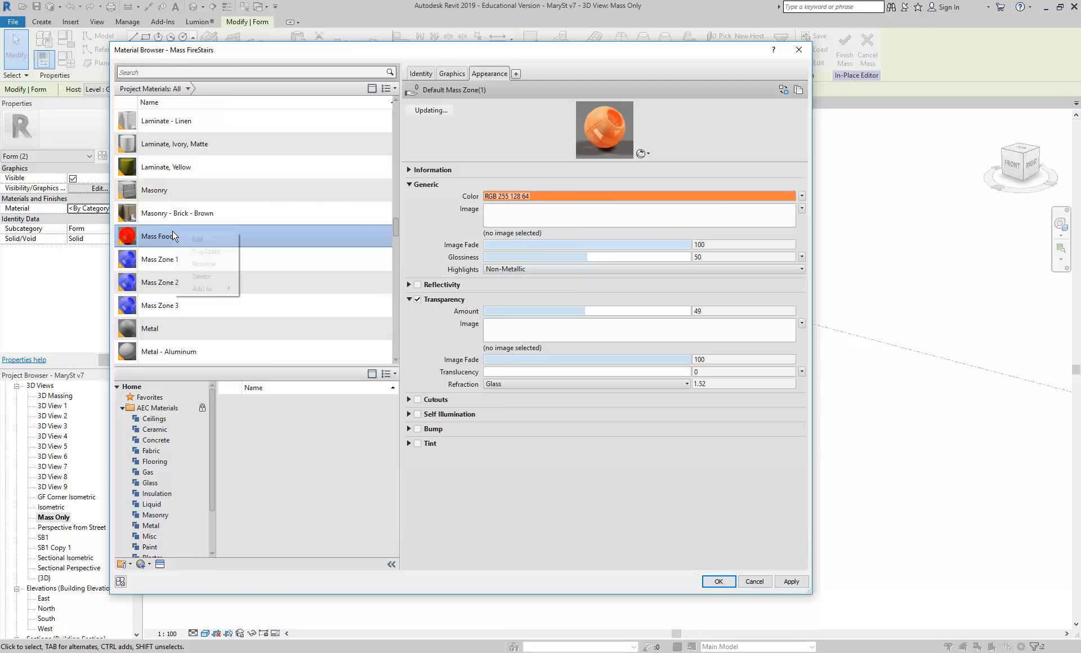
left_click(198, 252)
double_click(159, 237)
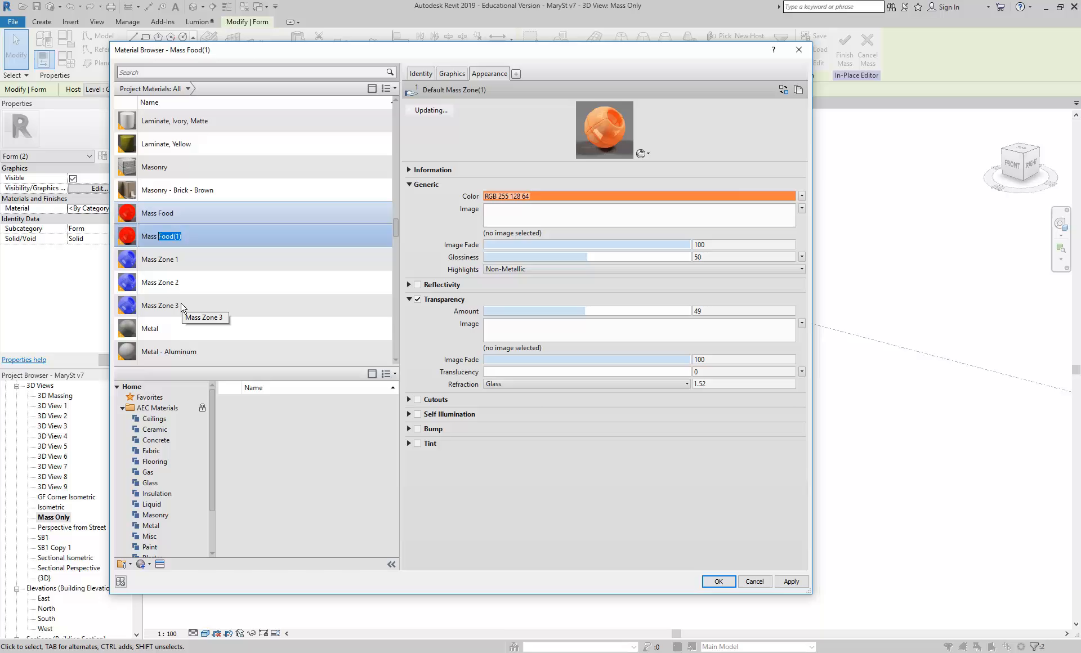
type("Firr")
type("e")
key("BackSpace")
key("BackSpace")
key("BackSpace")
type("re Stairs")
key("Return")
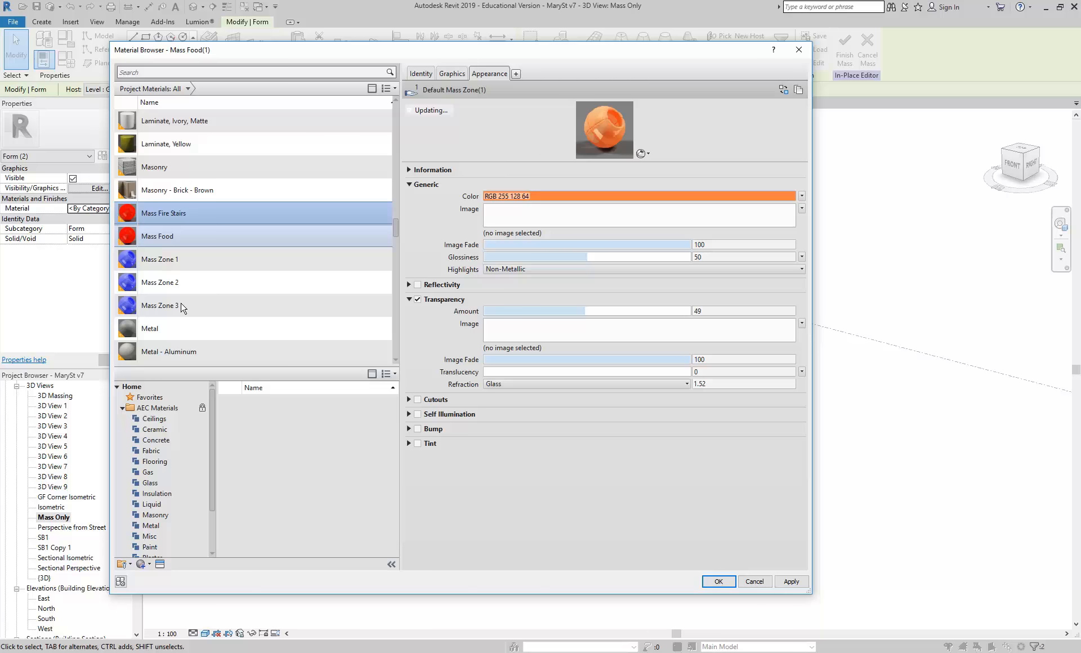
Duplicate the appearance asset of Mass Fire Stairs and set its generic color to red, RGB 255 0 0
right_click(512, 82)
left_click(530, 80)
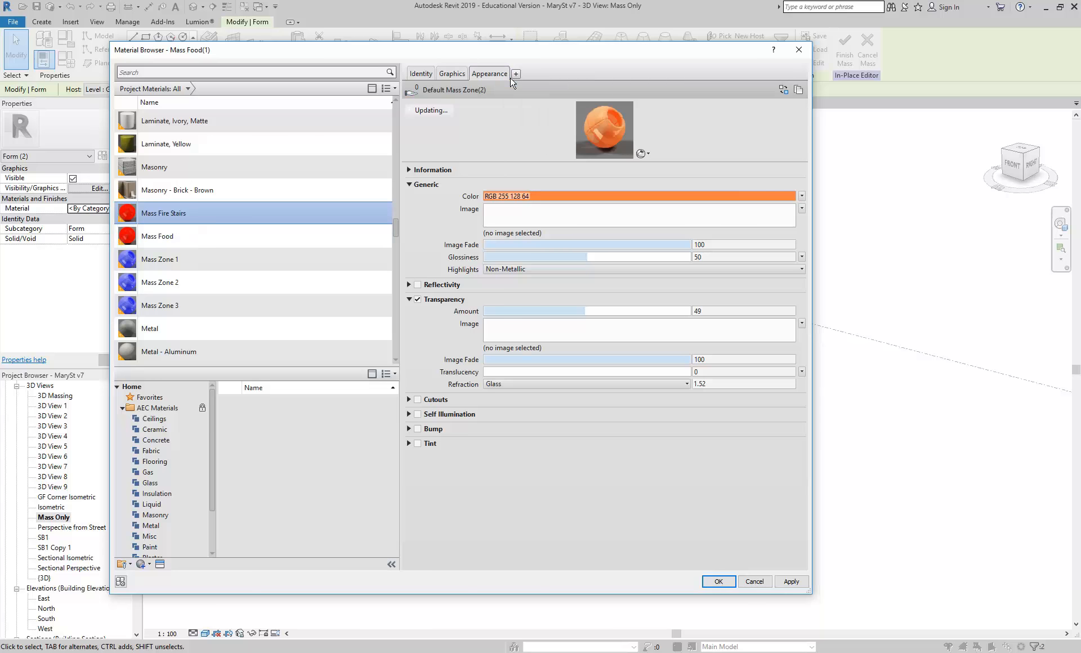
left_click(558, 198)
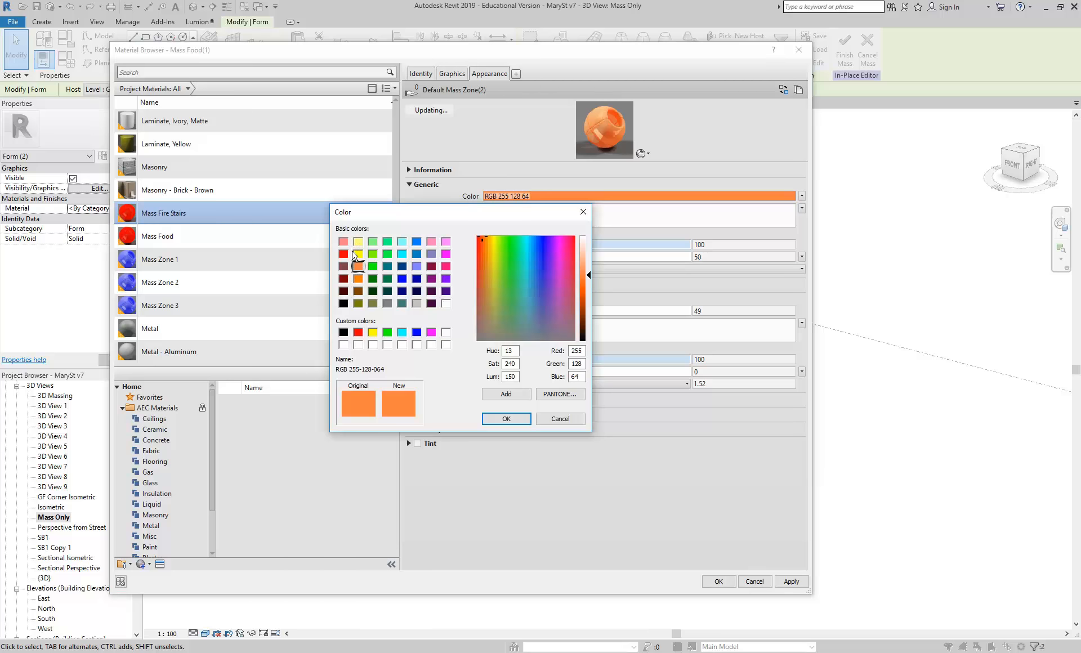
left_click(344, 254)
left_click(504, 419)
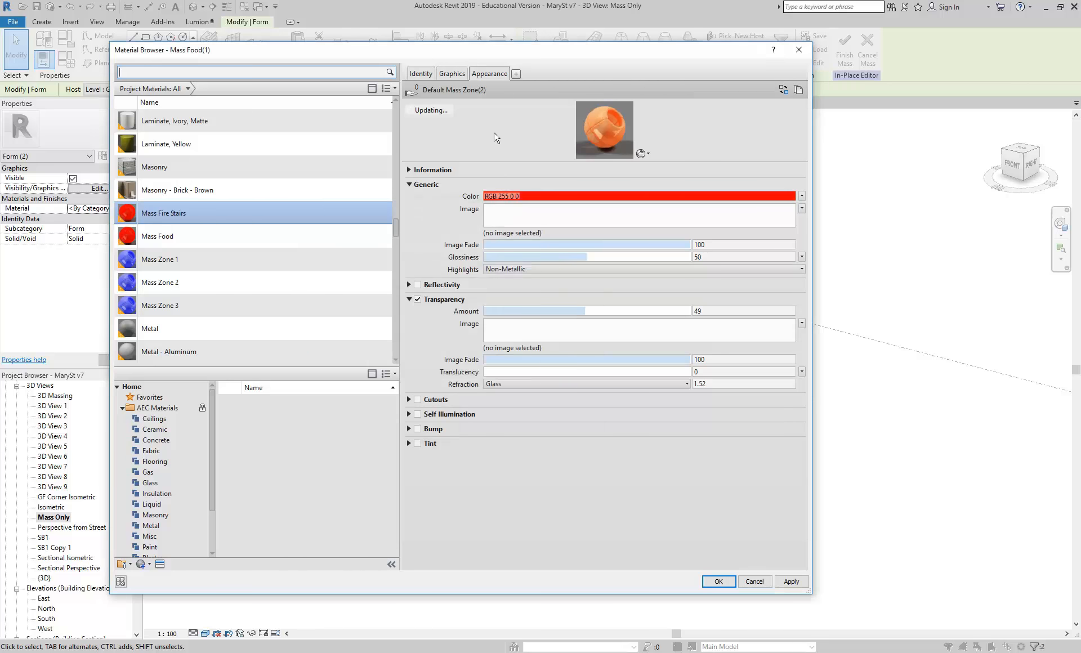
Check the Mass Fire Stairs shading settings and assign the material to both selected towers
left_click(451, 73)
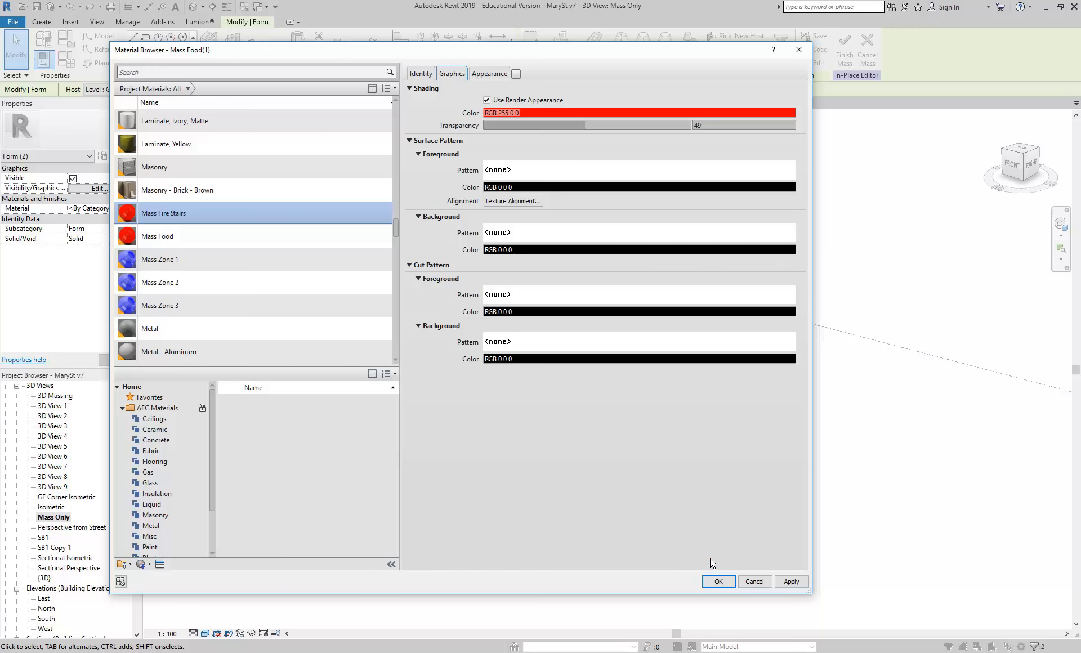
left_click(718, 581)
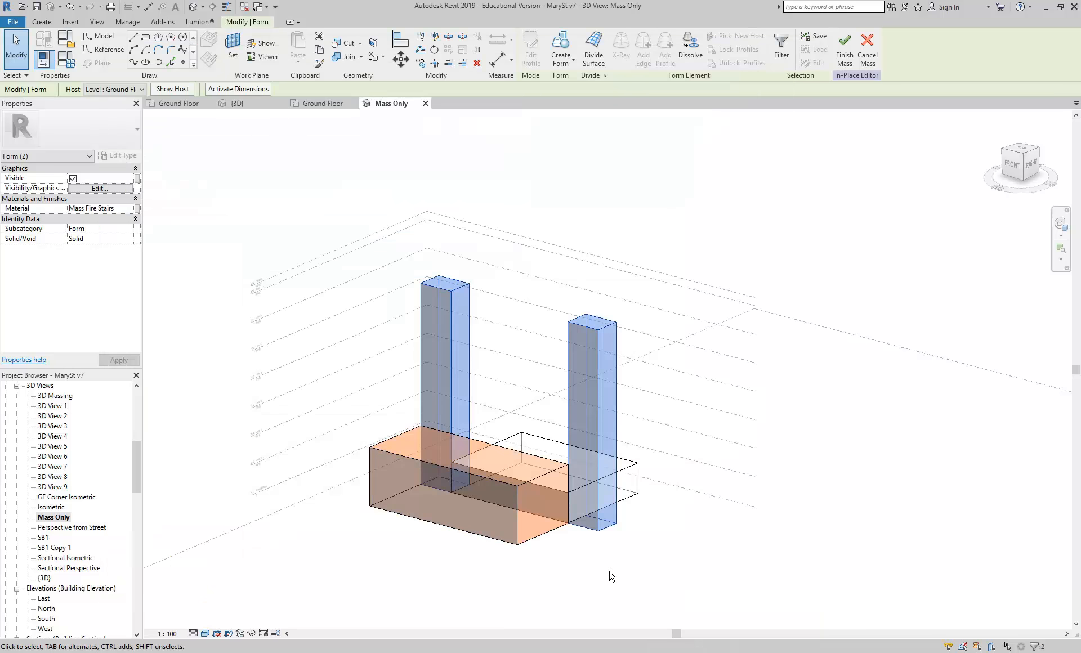
left_click(680, 555)
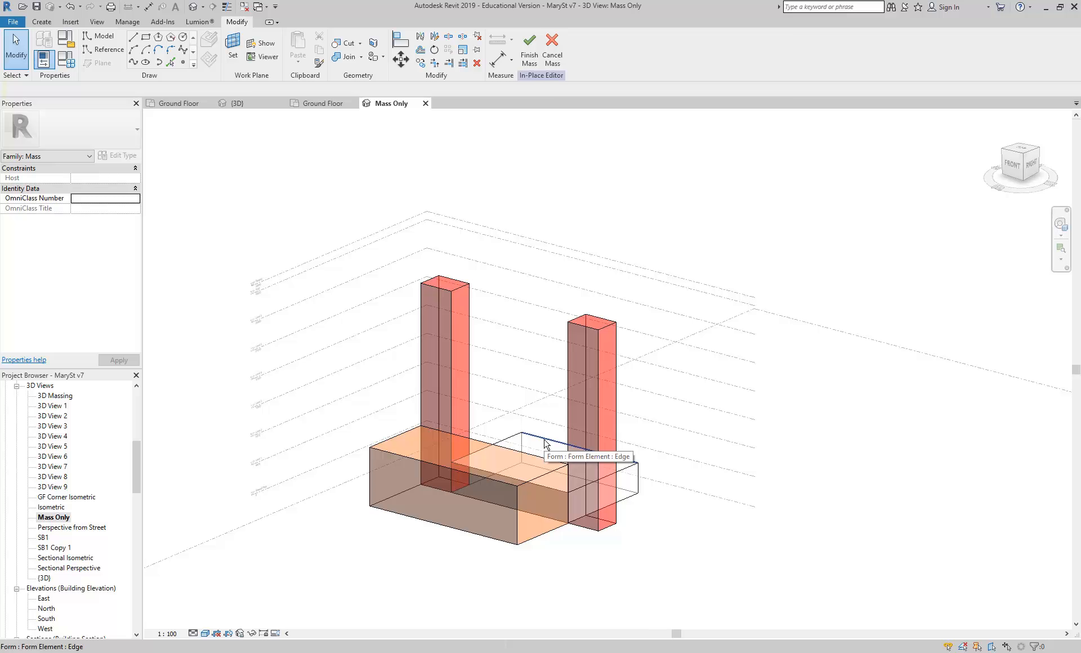
key("Tab")
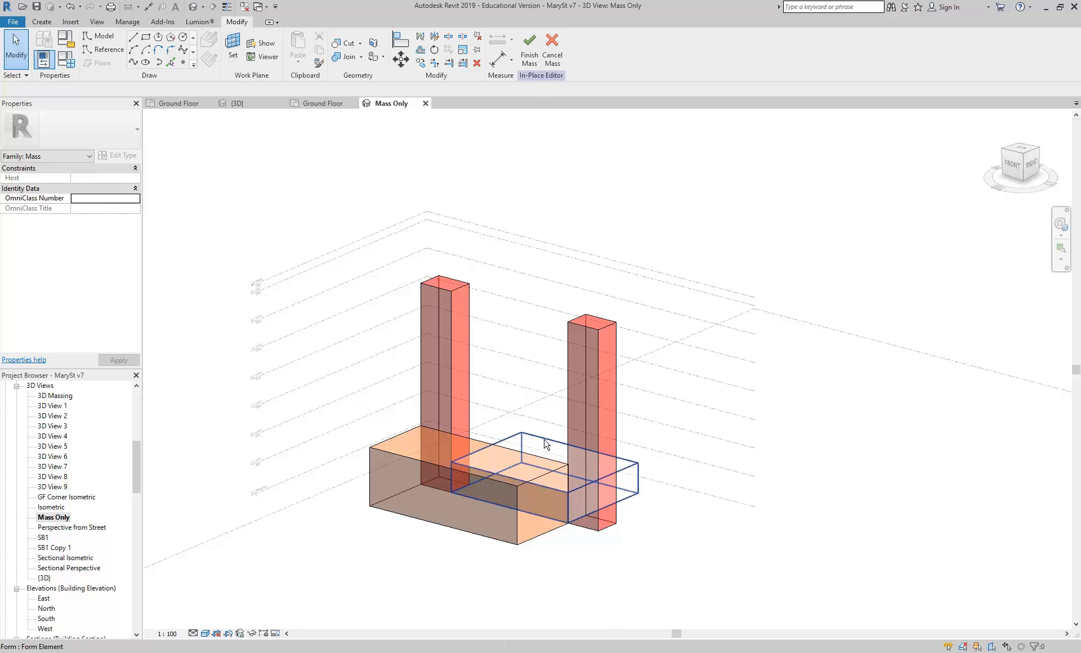
left_click(545, 444)
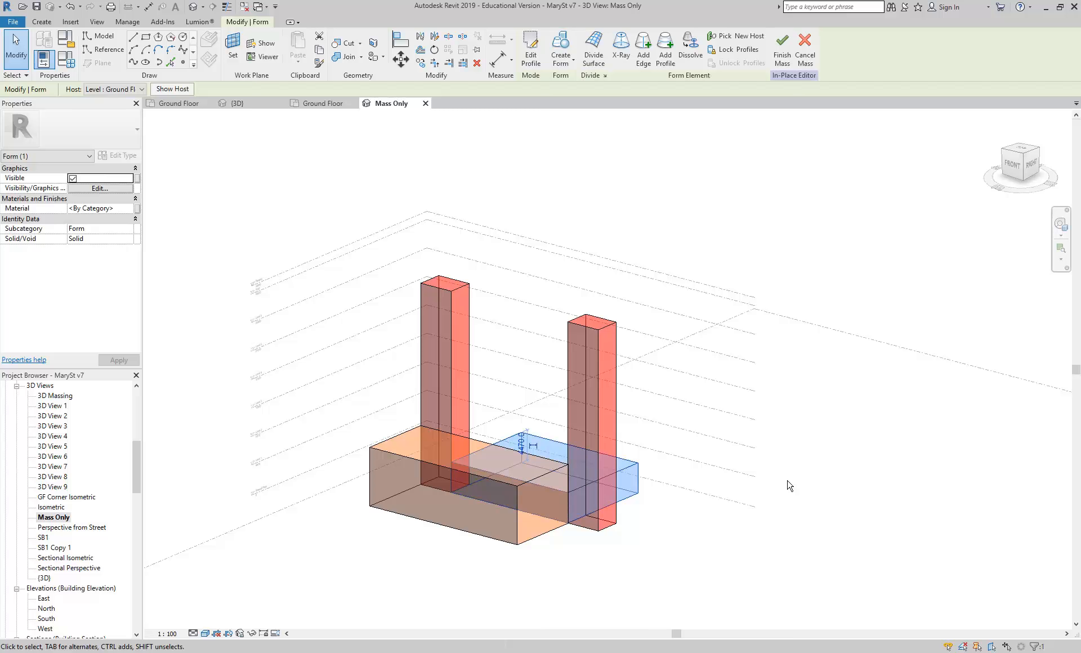
left_click(713, 534)
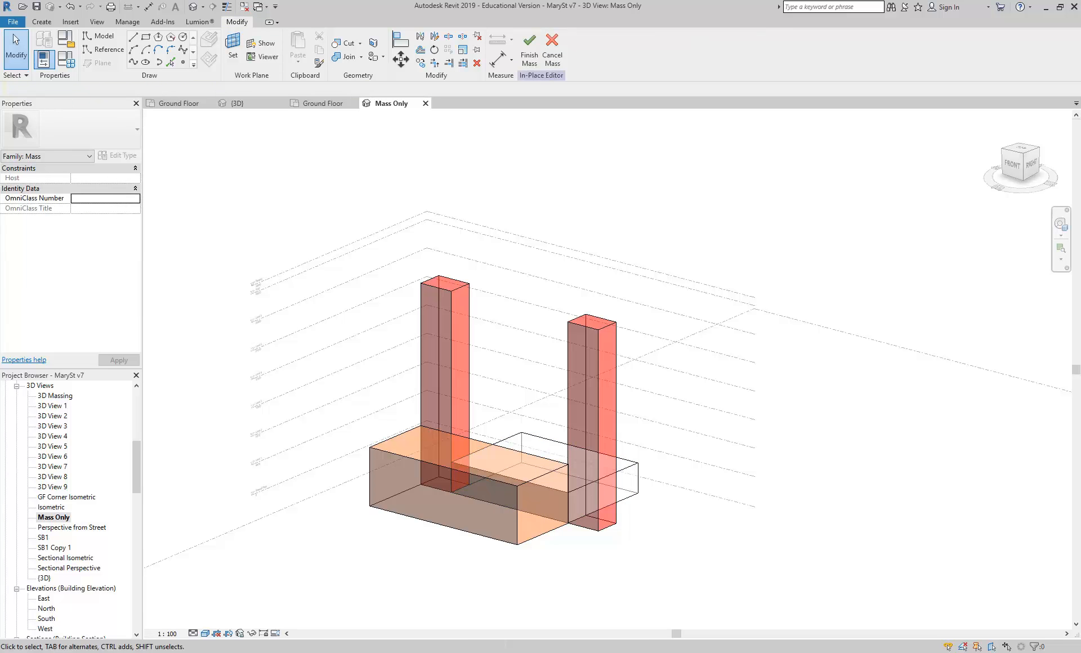
Switch to Chrome, search Google in a new tab for "precedents in architecture" and show the image results
left_click(62, 652)
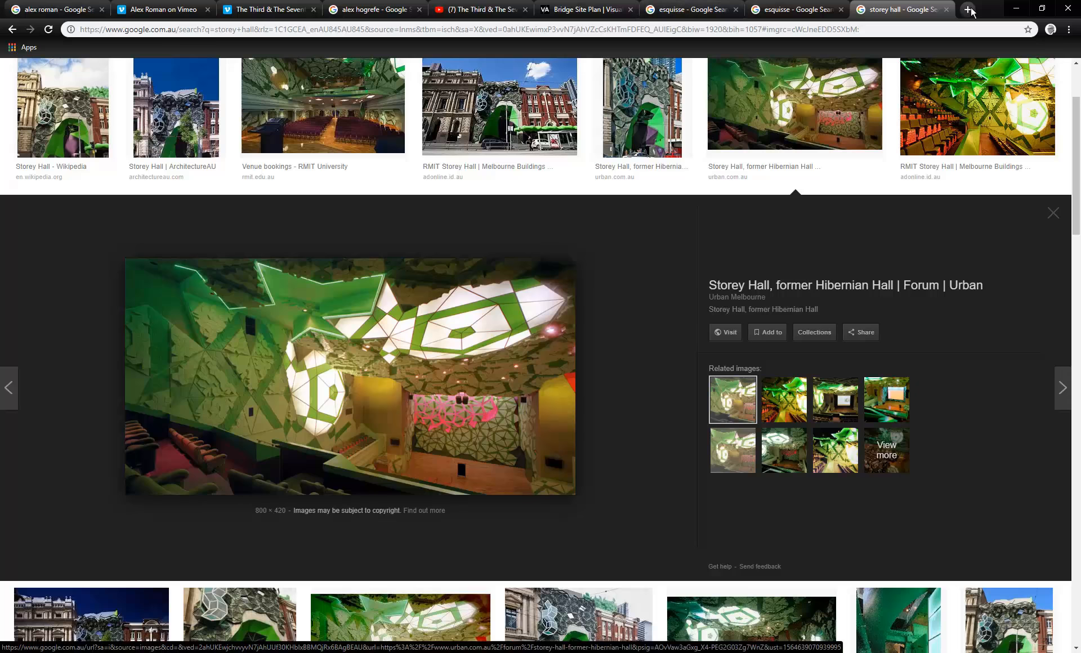
left_click(795, 9)
left_click(968, 9)
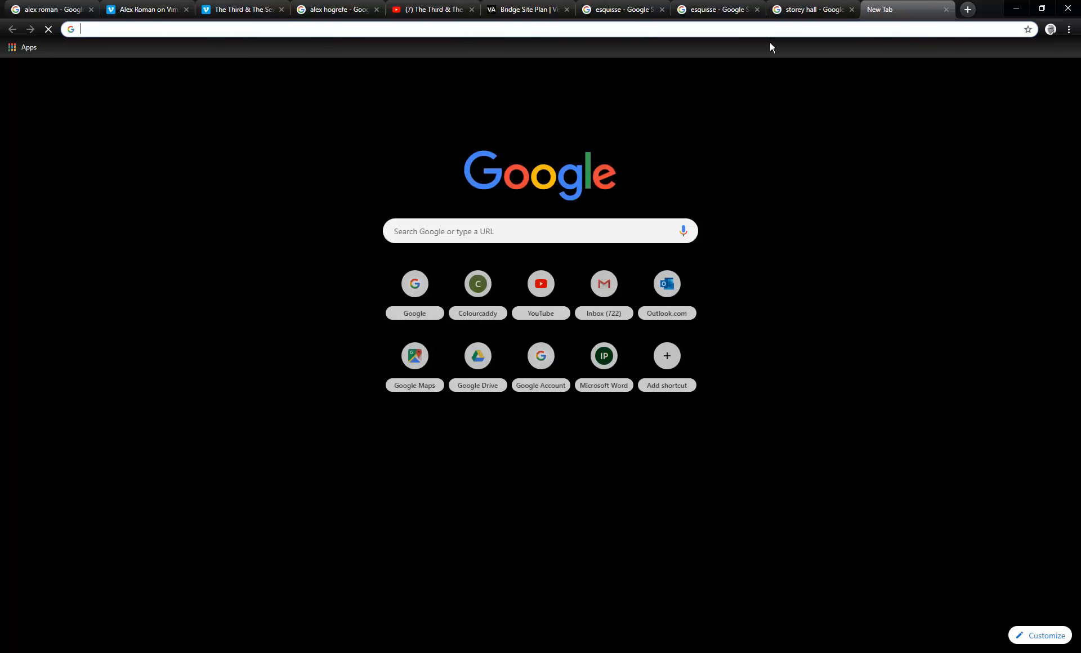
left_click(527, 236)
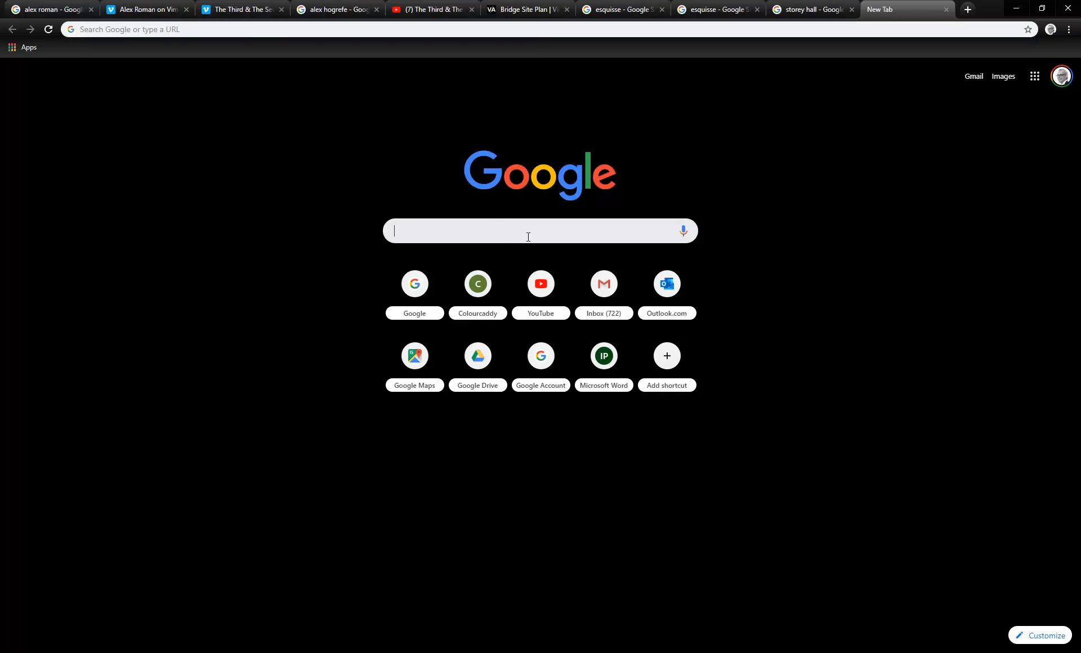
type("precedn")
key("BackSpace")
type("edents in")
key("Down")
key("Return")
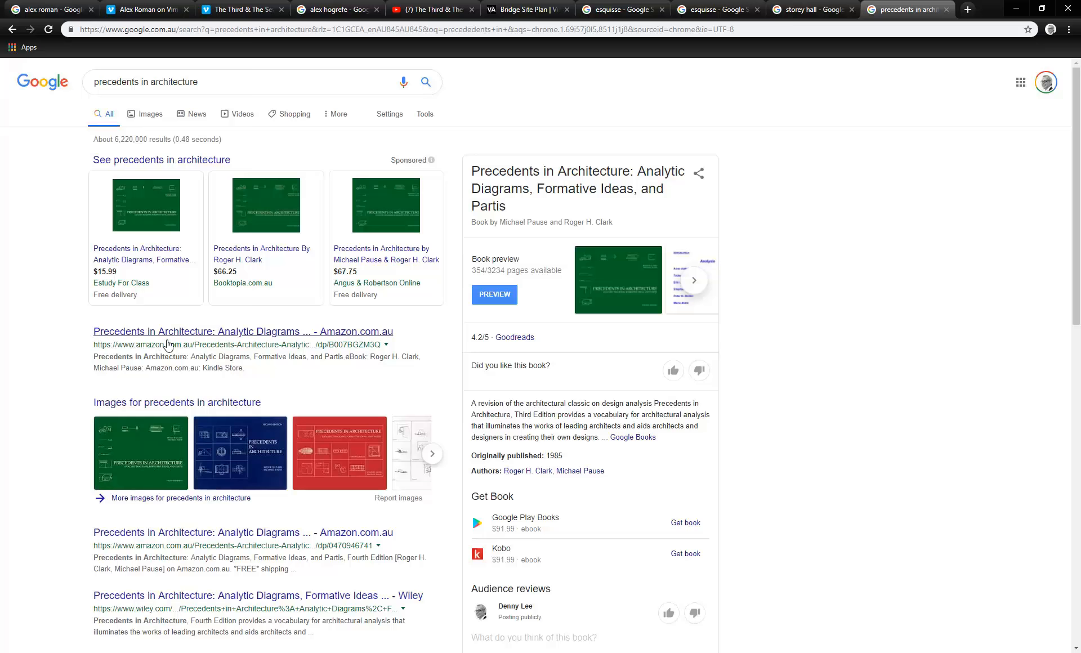
left_click(157, 404)
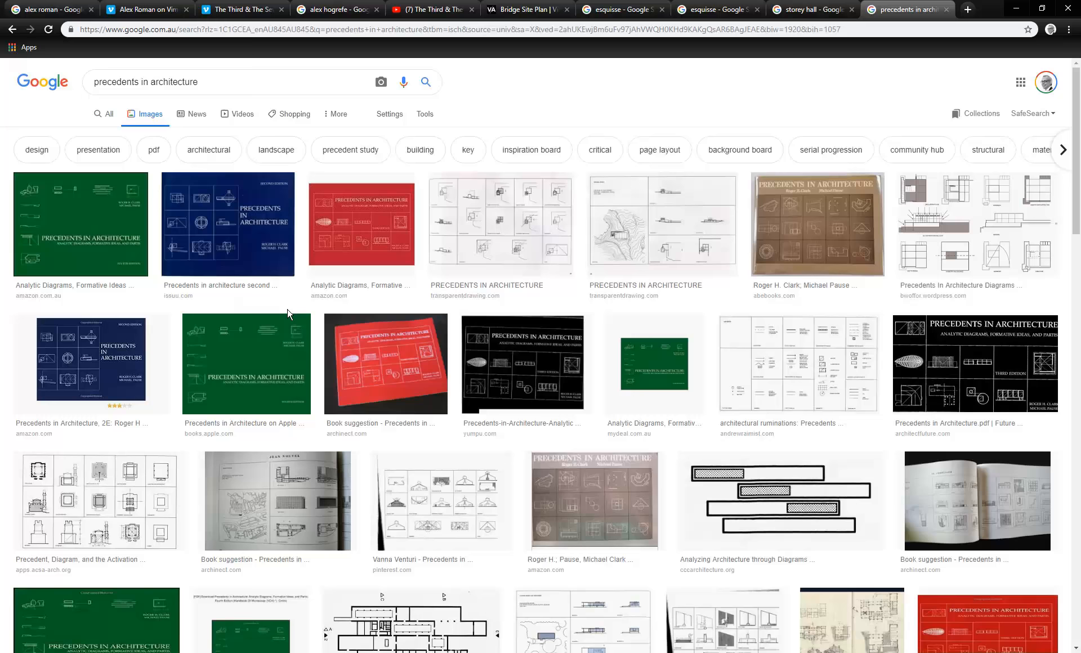
Open the page 19 diagram sheet from the precedents in architecture image results and examine its analytical diagrams
left_click(484, 226)
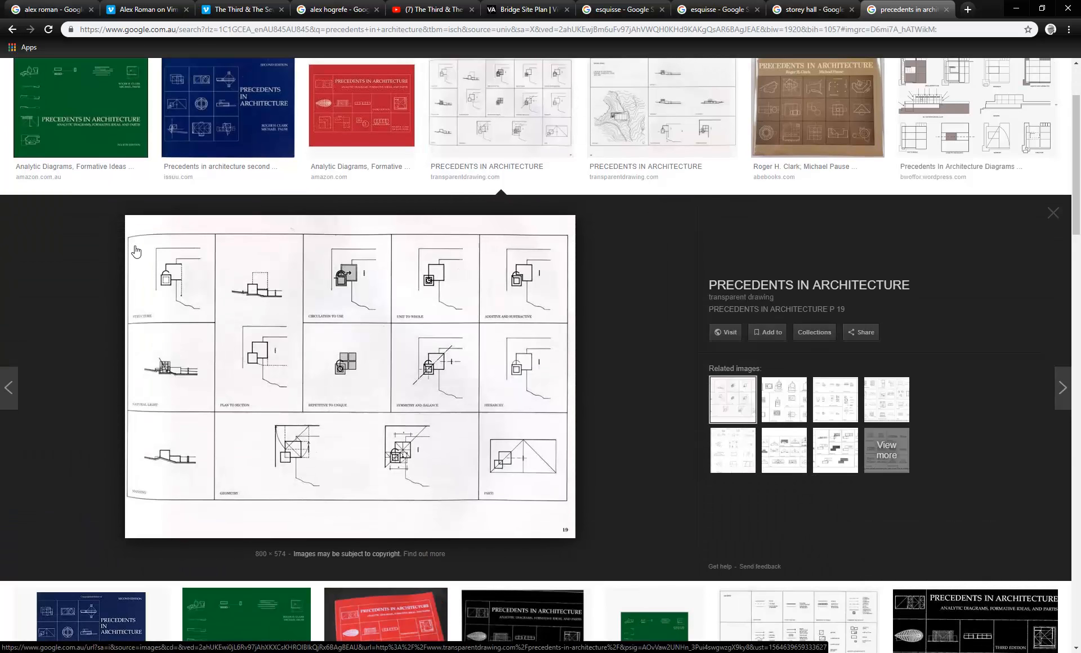
scroll(135, 251, "up", 3)
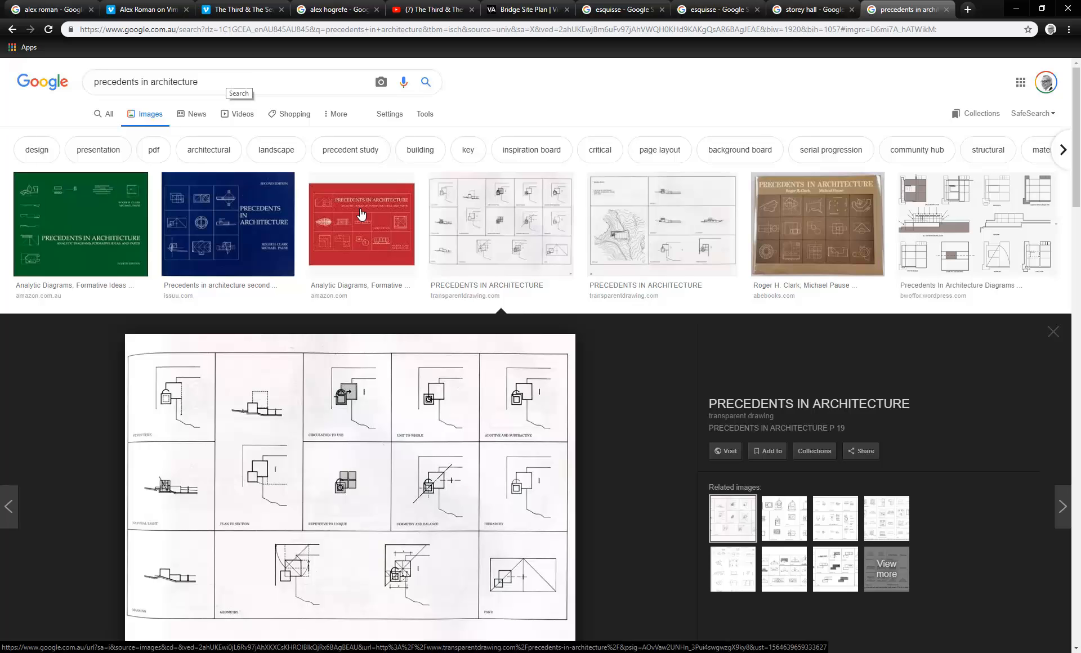
scroll(560, 363, "down", 1)
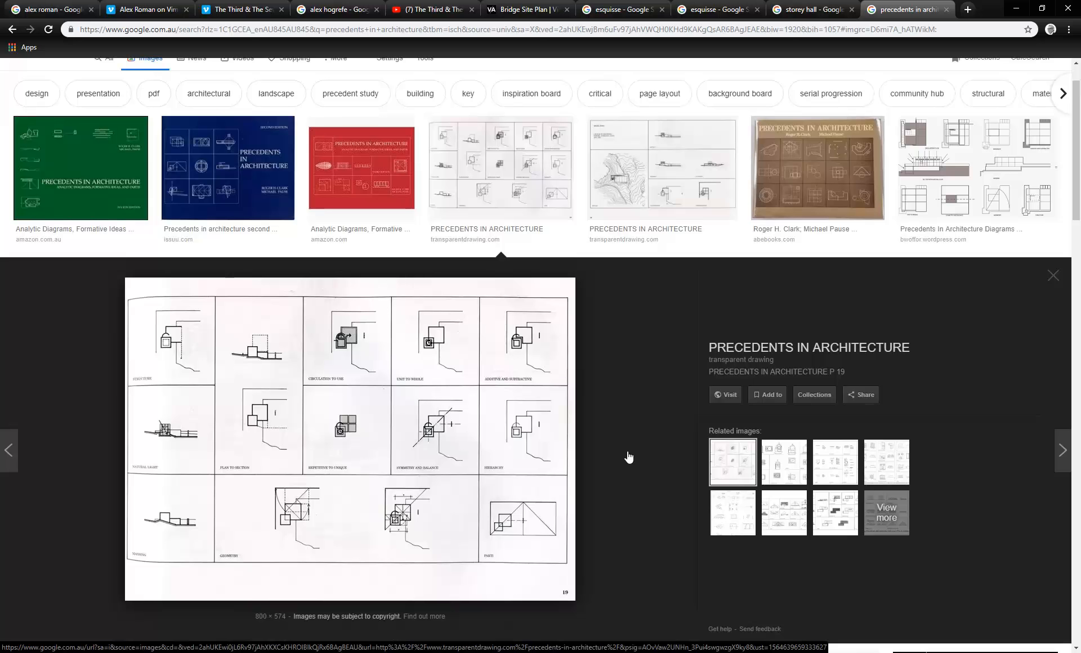
scroll(629, 457, "down", 6)
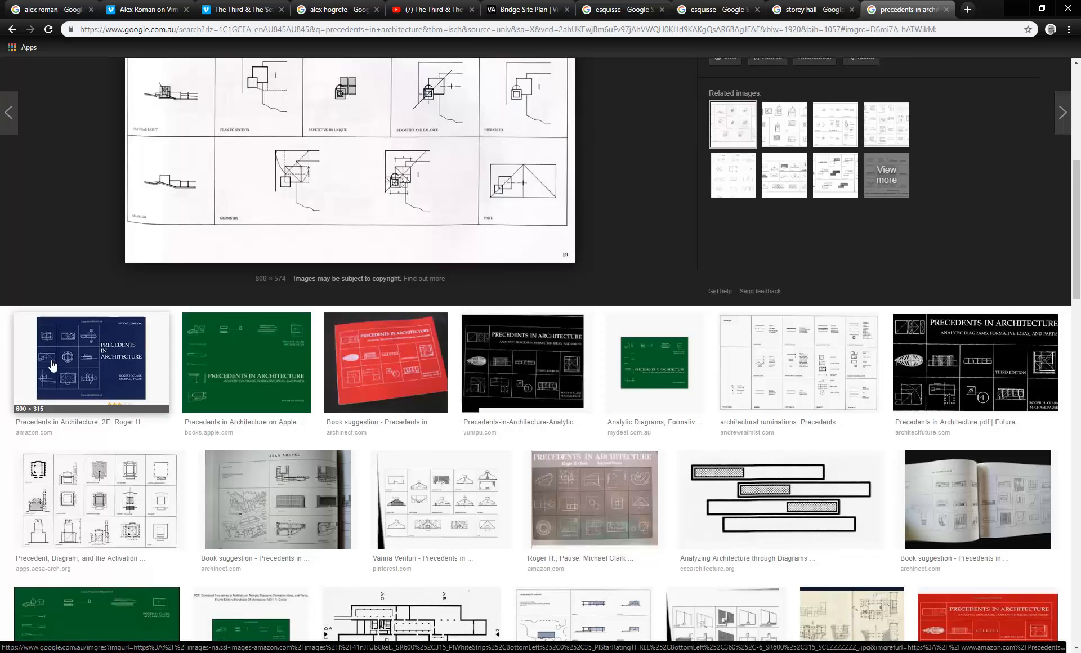
scroll(51, 365, "up", 3)
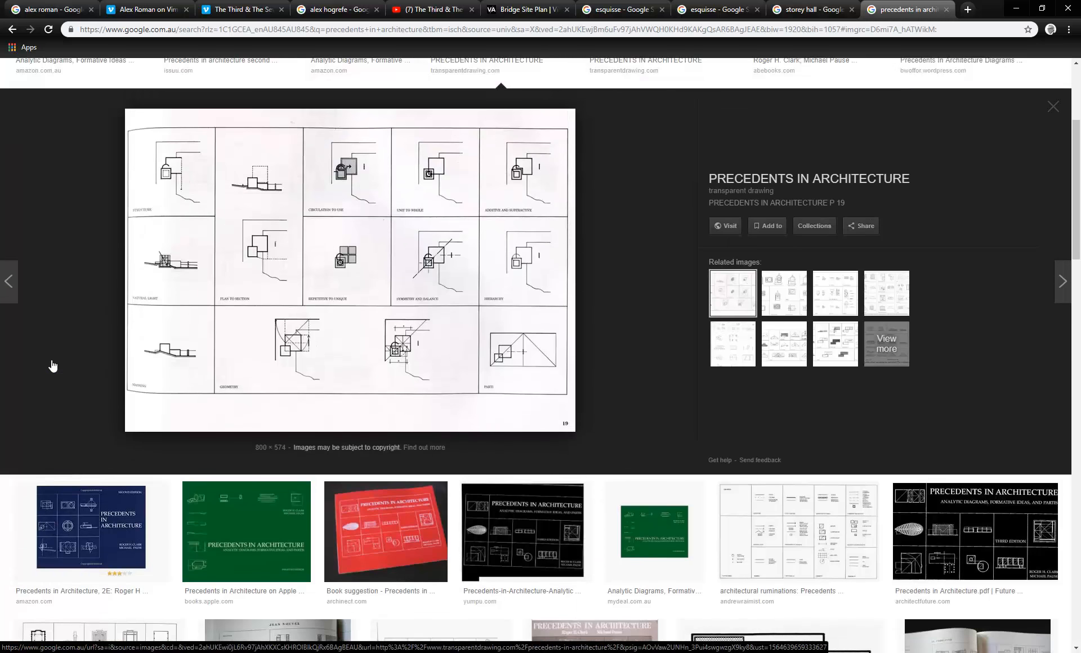
scroll(52, 365, "up", 2)
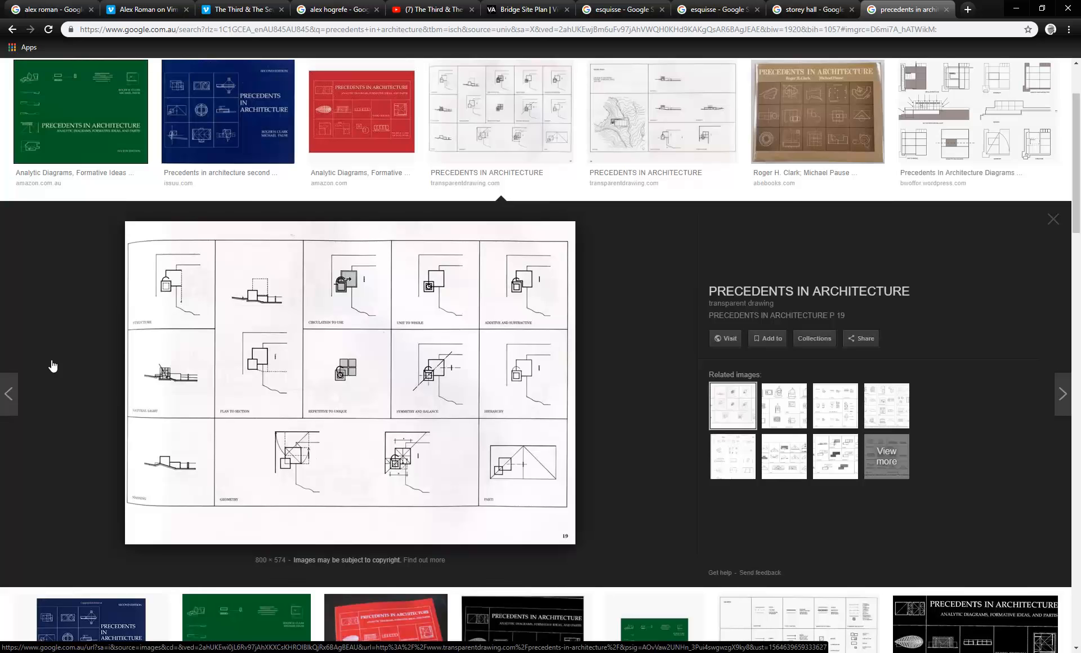
scroll(52, 365, "up", 2)
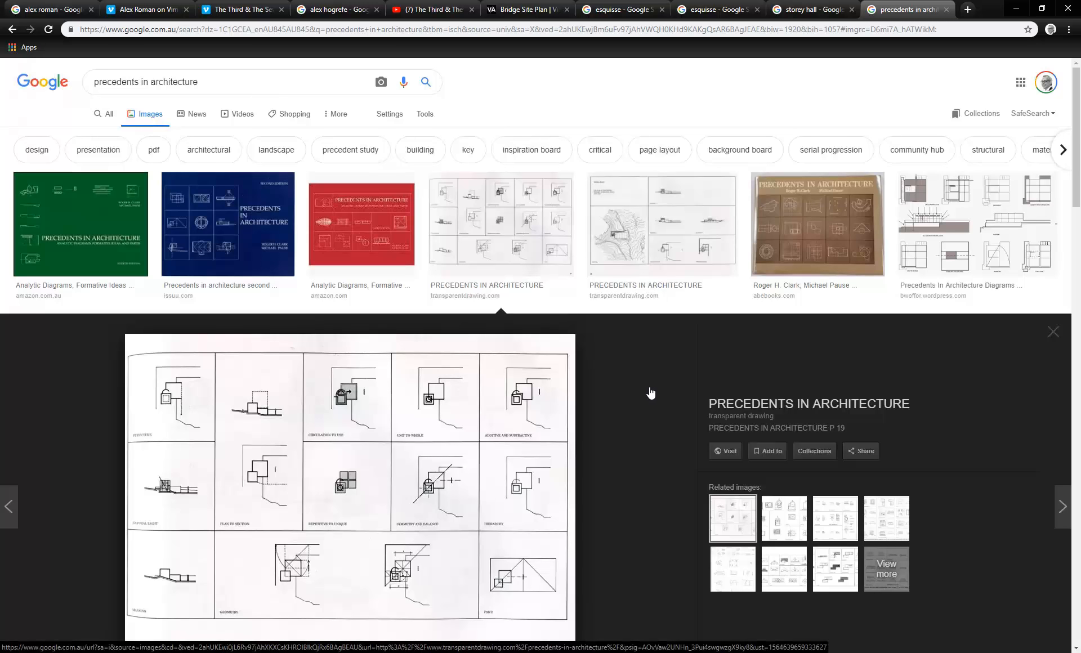
scroll(650, 393, "down", 3)
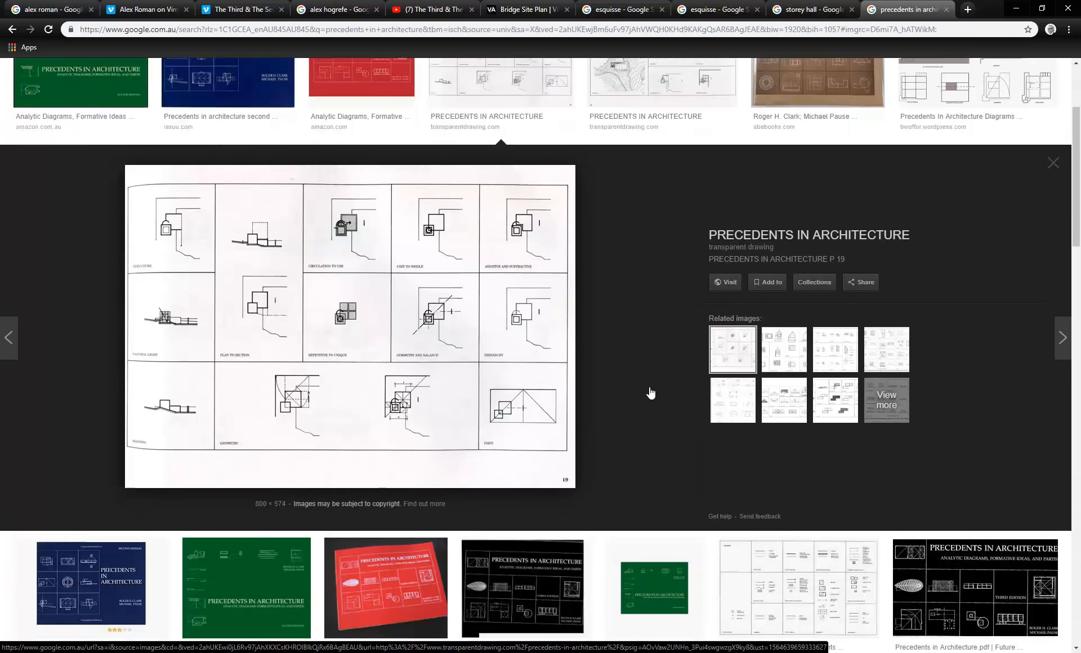
scroll(650, 393, "up", 1)
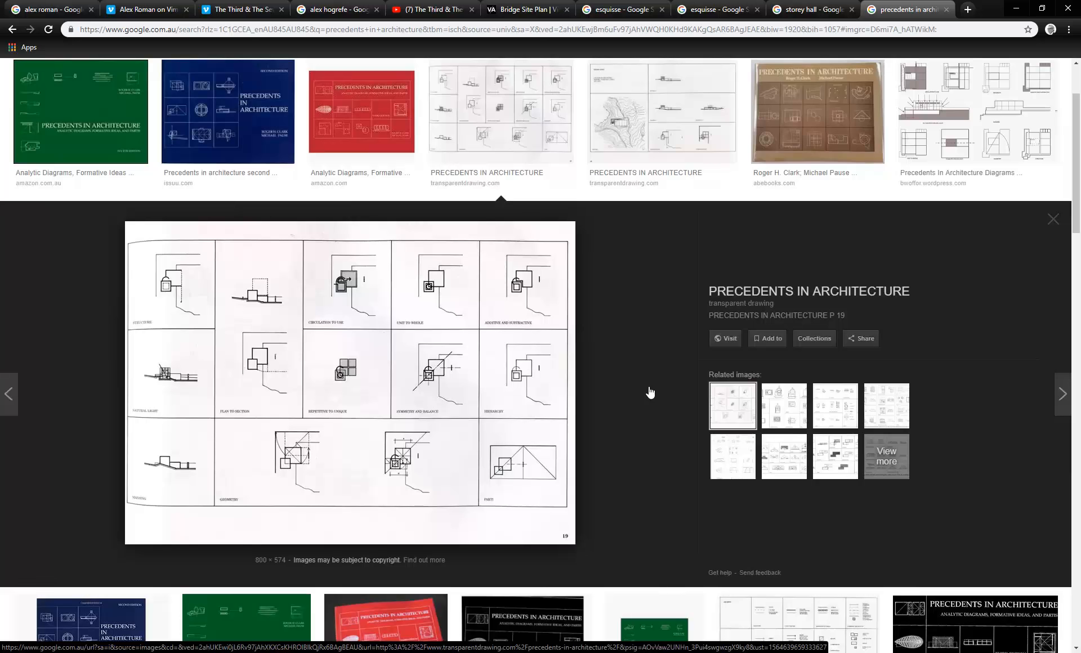
scroll(627, 399, "down", 1)
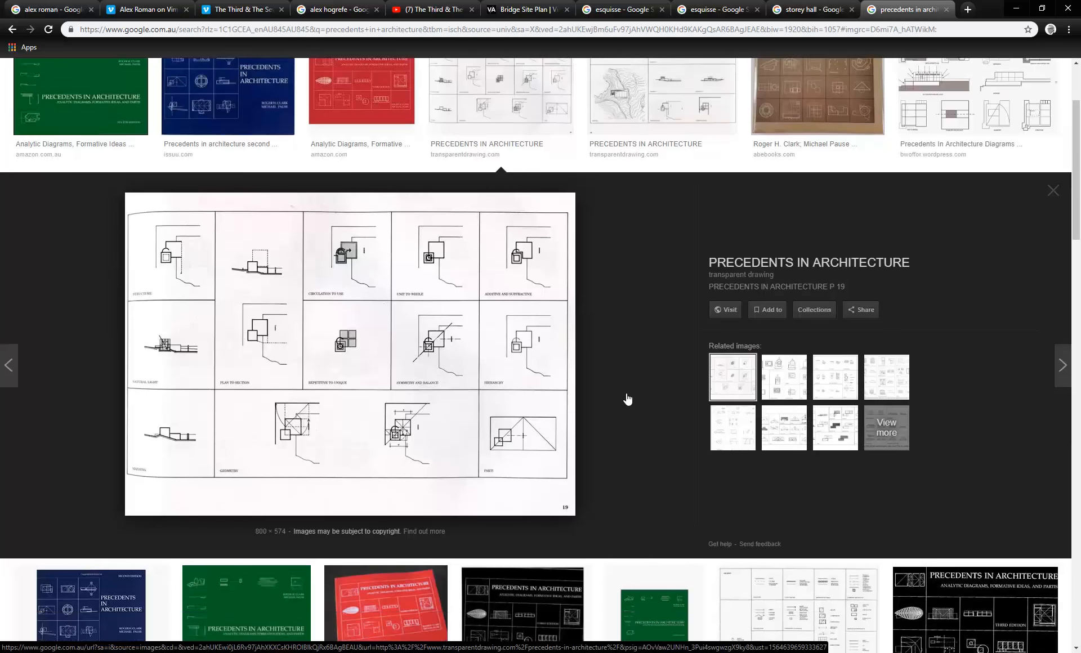
scroll(627, 399, "down", 4)
scroll(627, 399, "up", 5)
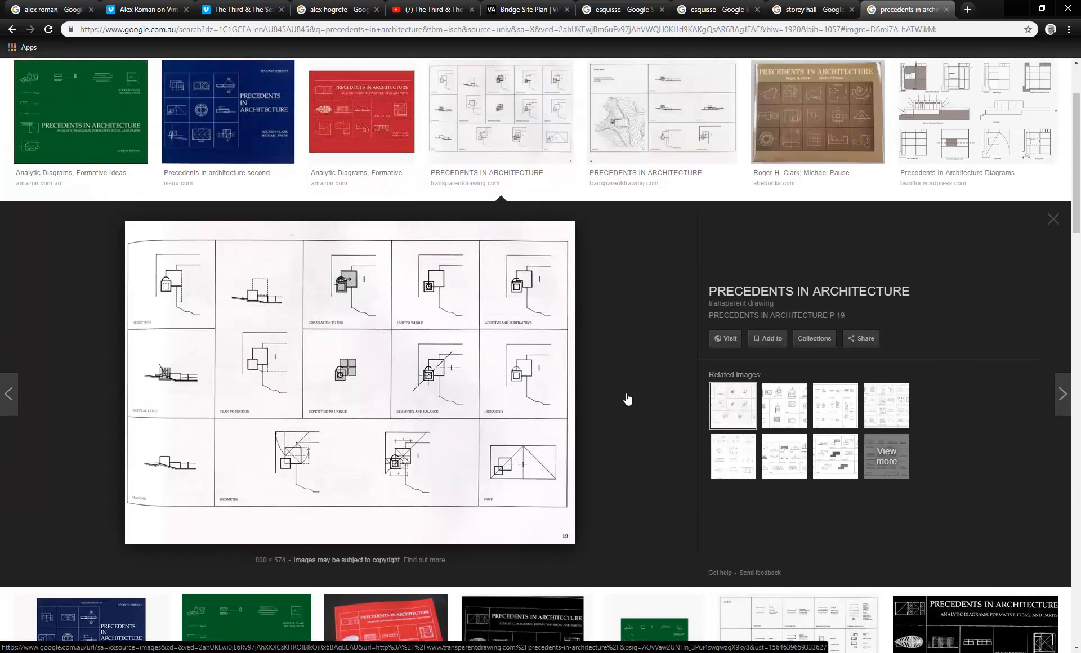
Switch to Revit and open the Ground Floor plan view
left_click(1016, 8)
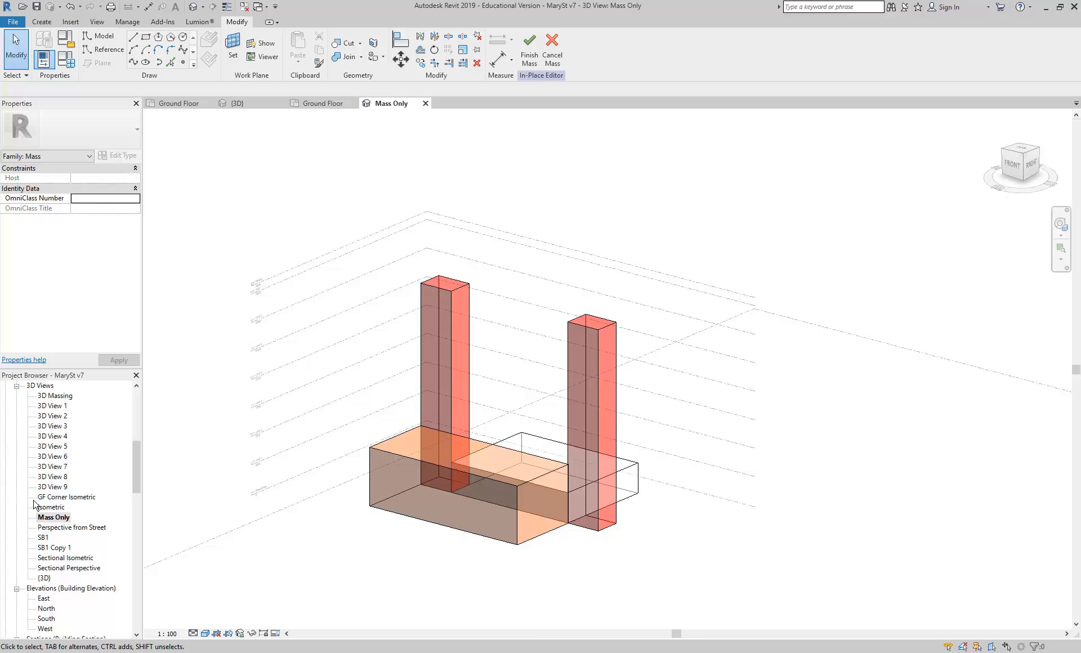
left_click_drag(136, 468, 137, 416)
left_click(58, 427)
double_click(59, 426)
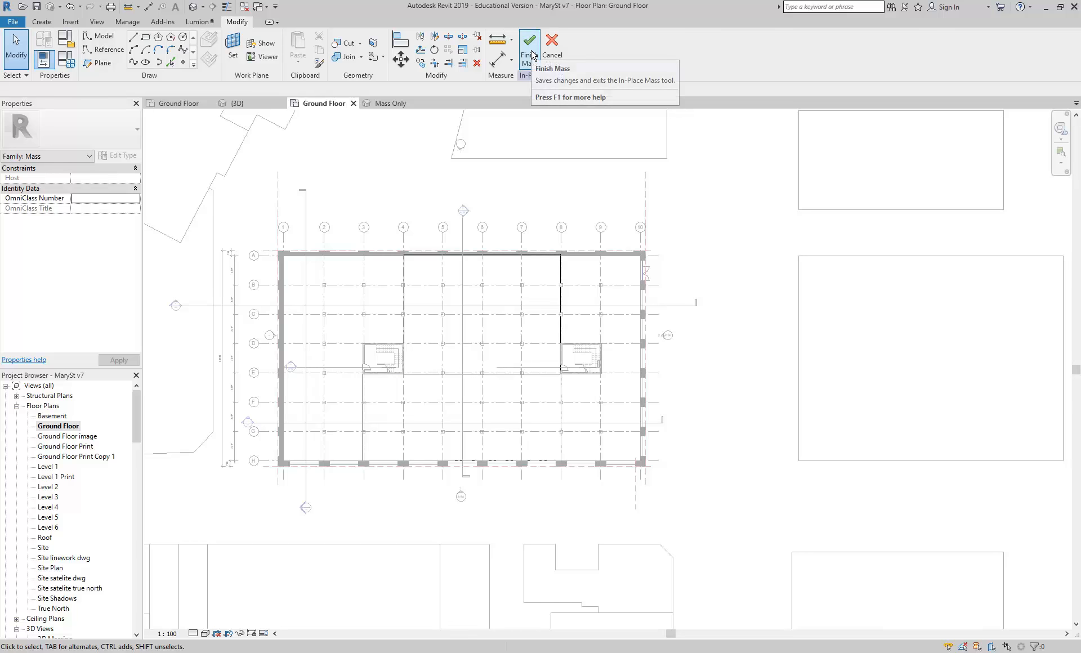
Draw a rectangle of model lines around the building footprint, between opposite corners of the existing exterior walls
left_click(146, 37)
scroll(298, 284, "up", 5)
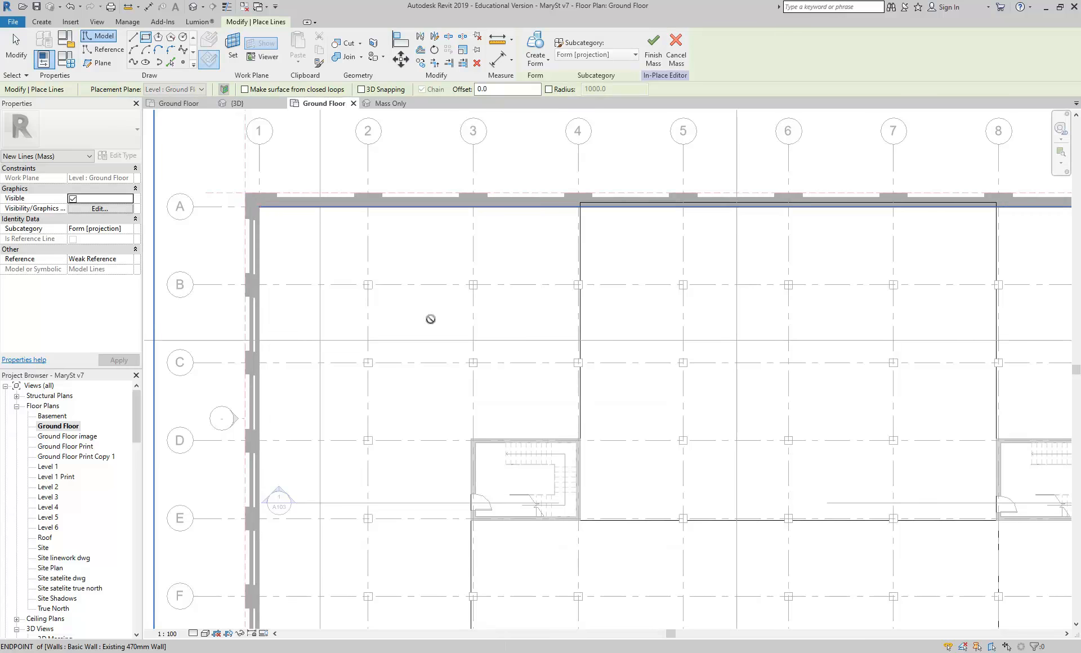
left_click(270, 215)
scroll(270, 216, "down", 4)
scroll(760, 510, "up", 4)
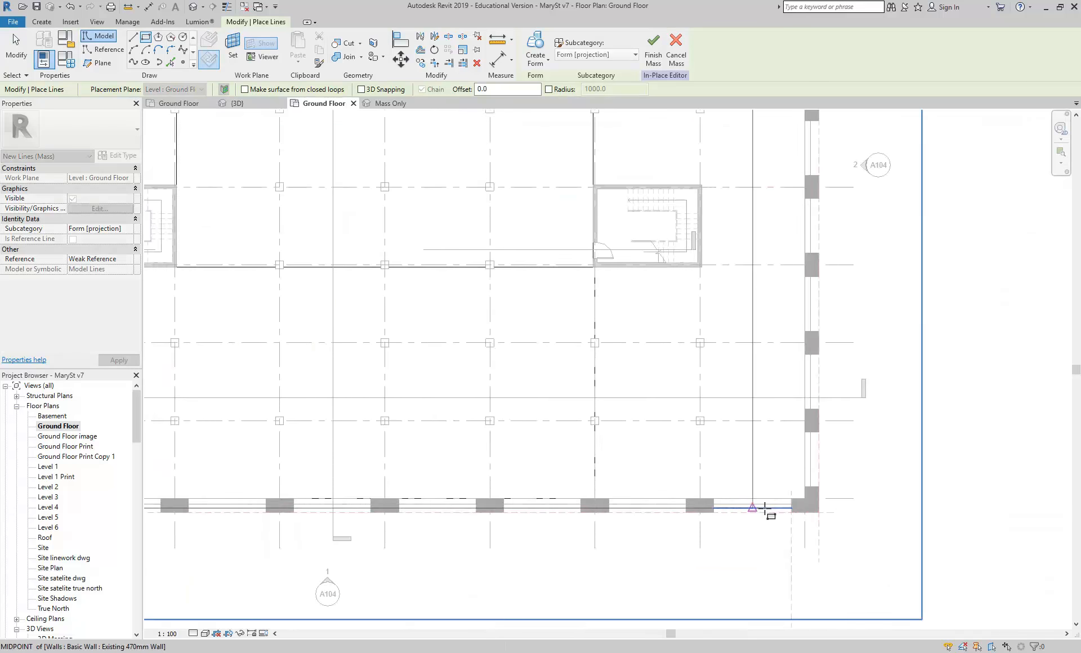
scroll(777, 507, "up", 2)
left_click(827, 503)
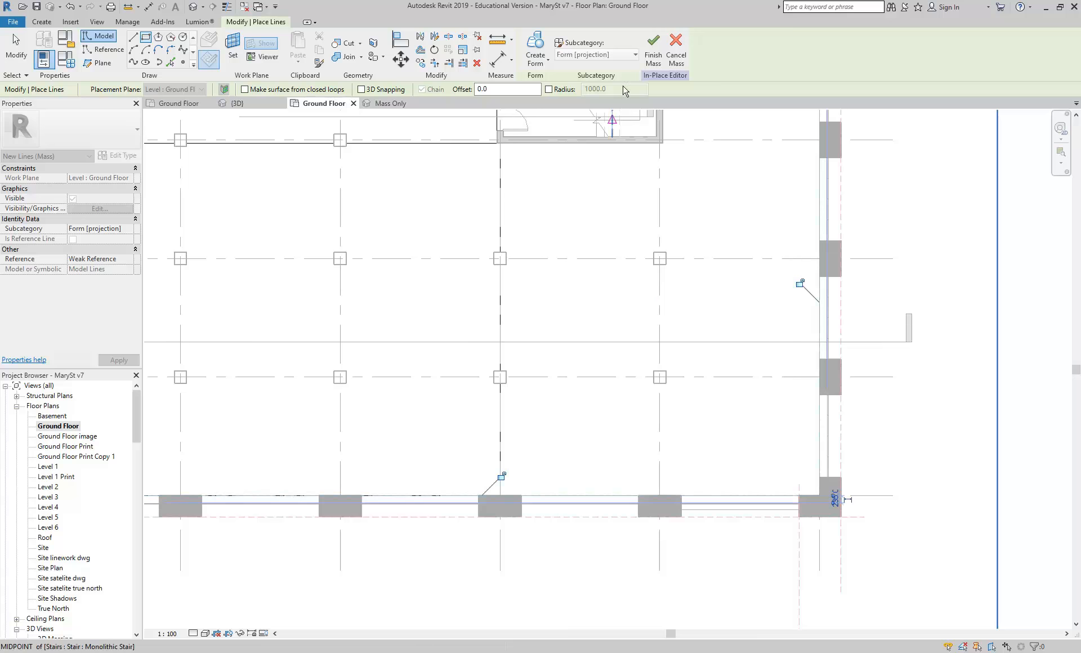
In the Mass Only 3D view, create a solid form from the building outline rectangle
scroll(56, 542, "down", 3)
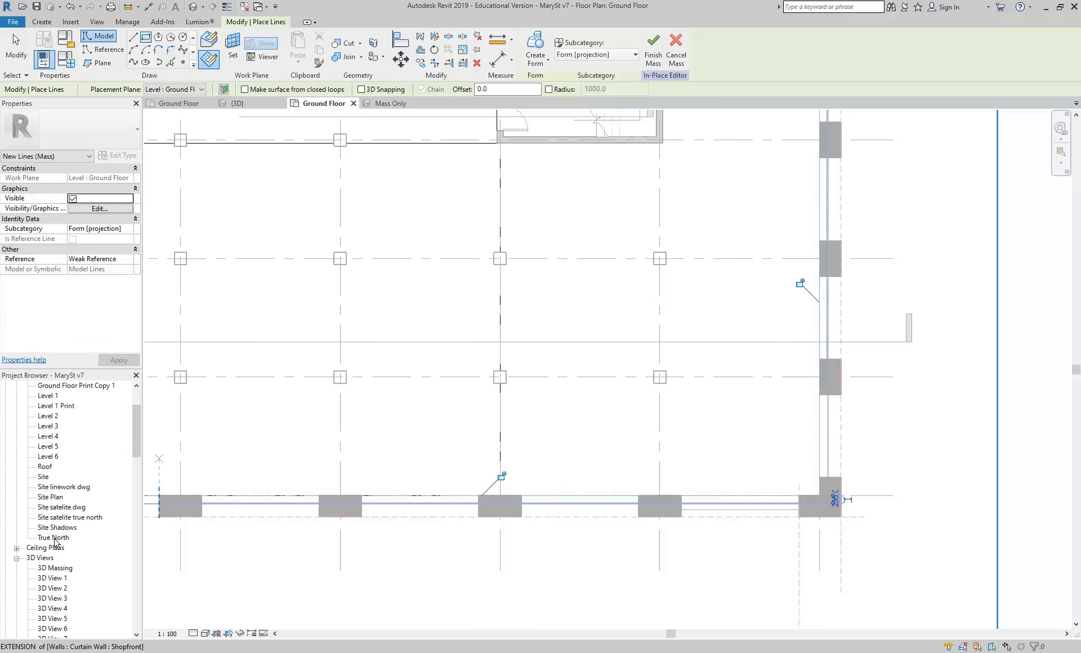
scroll(54, 541, "down", 5)
left_click(53, 549)
double_click(53, 549)
key("Tab")
left_click(622, 542)
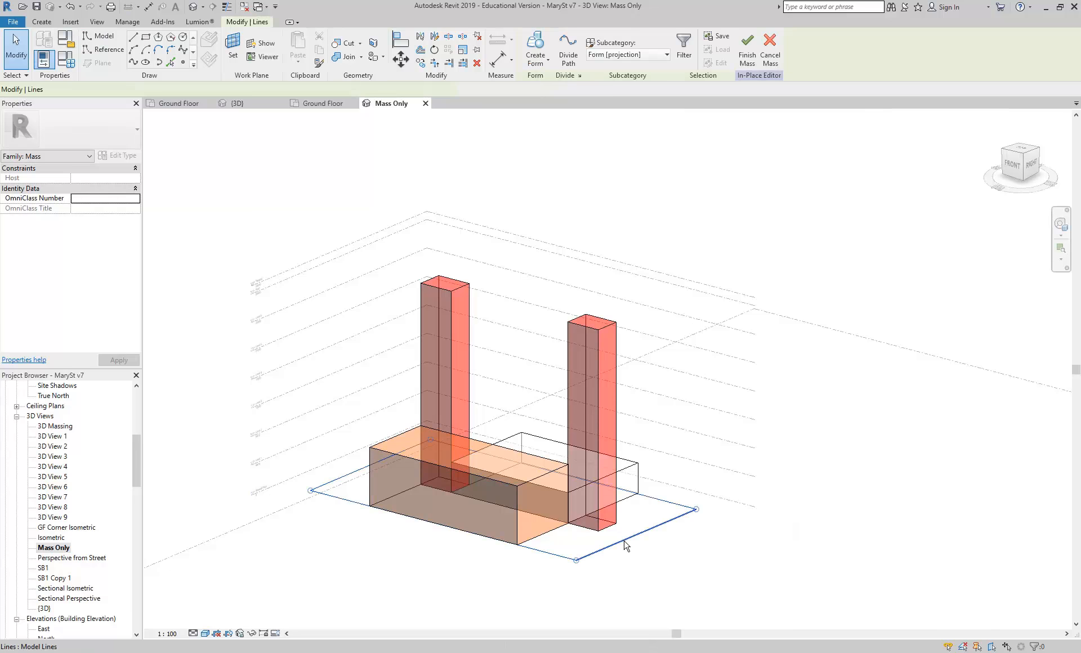
left_click(540, 42)
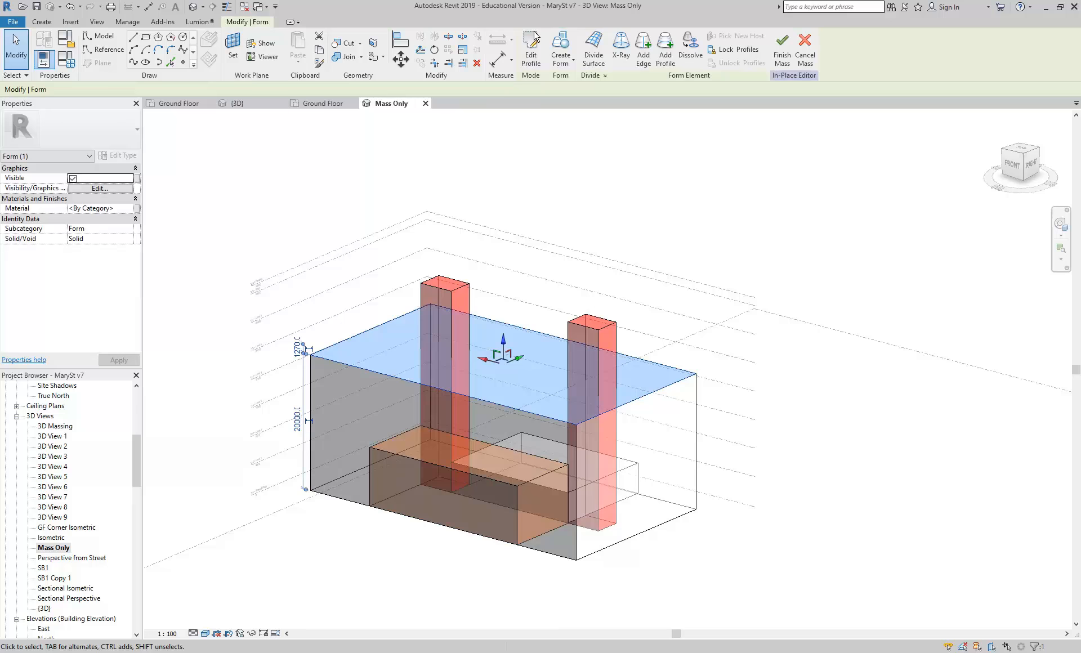
Align the new form's top face with the Parapet level and finish the mass
left_click(401, 40)
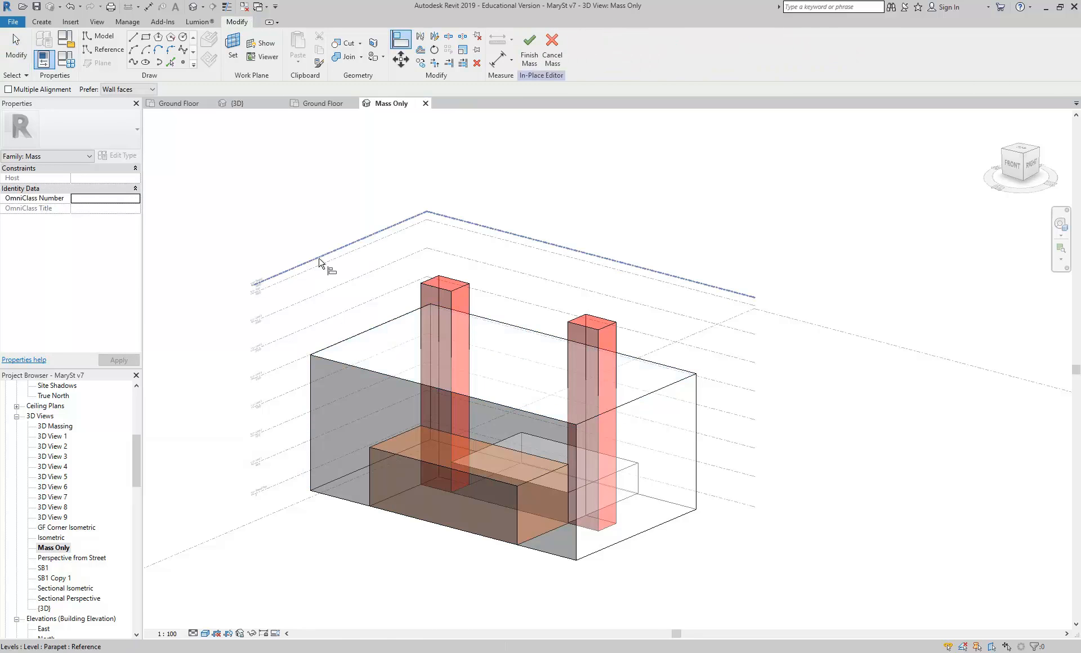
left_click(319, 262)
left_click(383, 347)
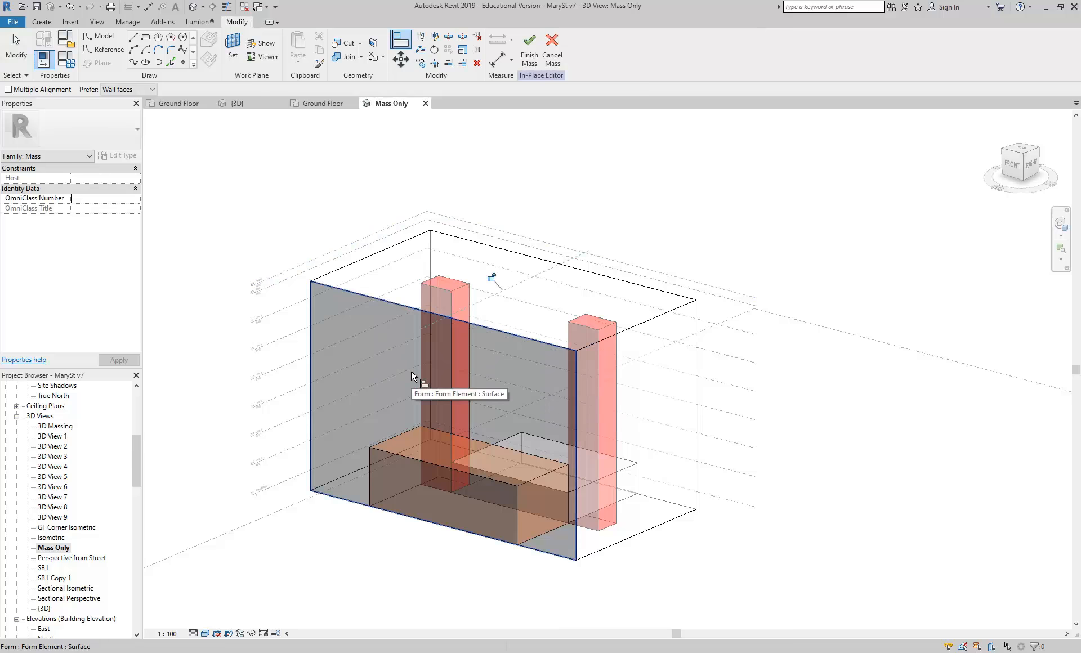
key("Escape")
left_click(529, 48)
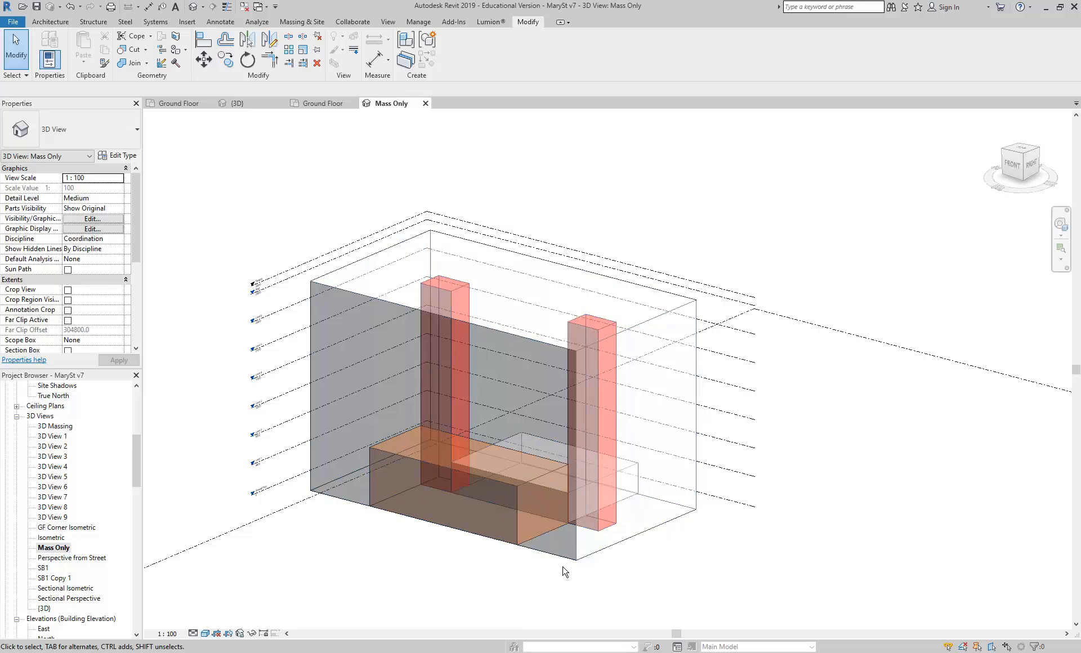
Shorten the Basement level's extent in the 3D view by pulling its front edge closer to the building mass
middle_click_drag(527, 488, 609, 535, "shift")
middle_click_drag(437, 574, 441, 535)
scroll(386, 567, "down", 1)
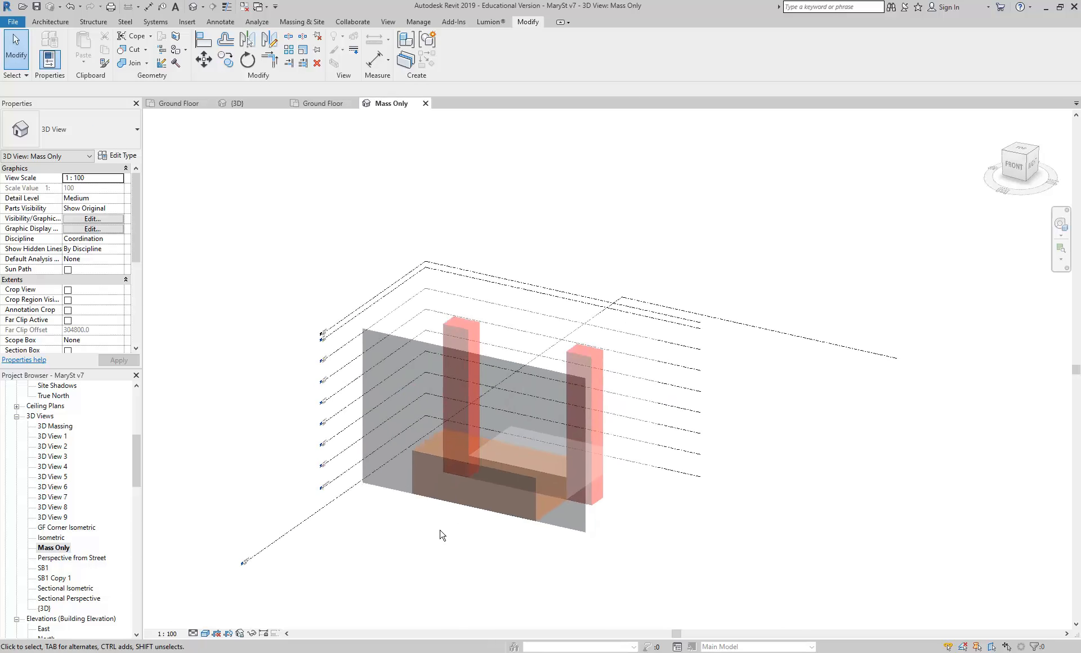
left_click(293, 528)
left_click(230, 450)
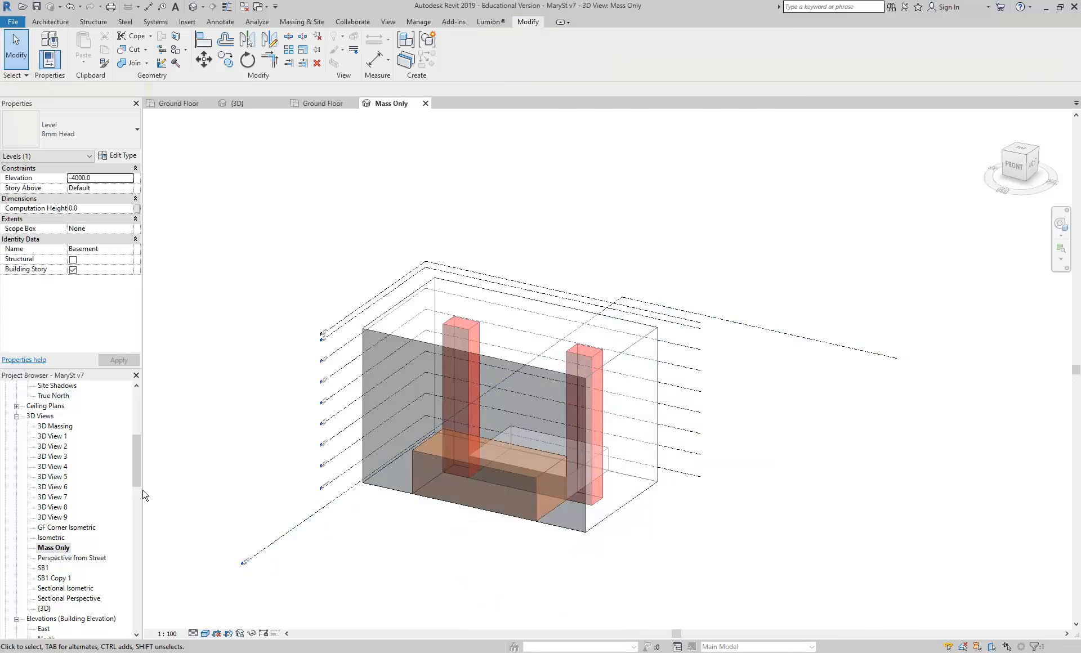
left_click(258, 554)
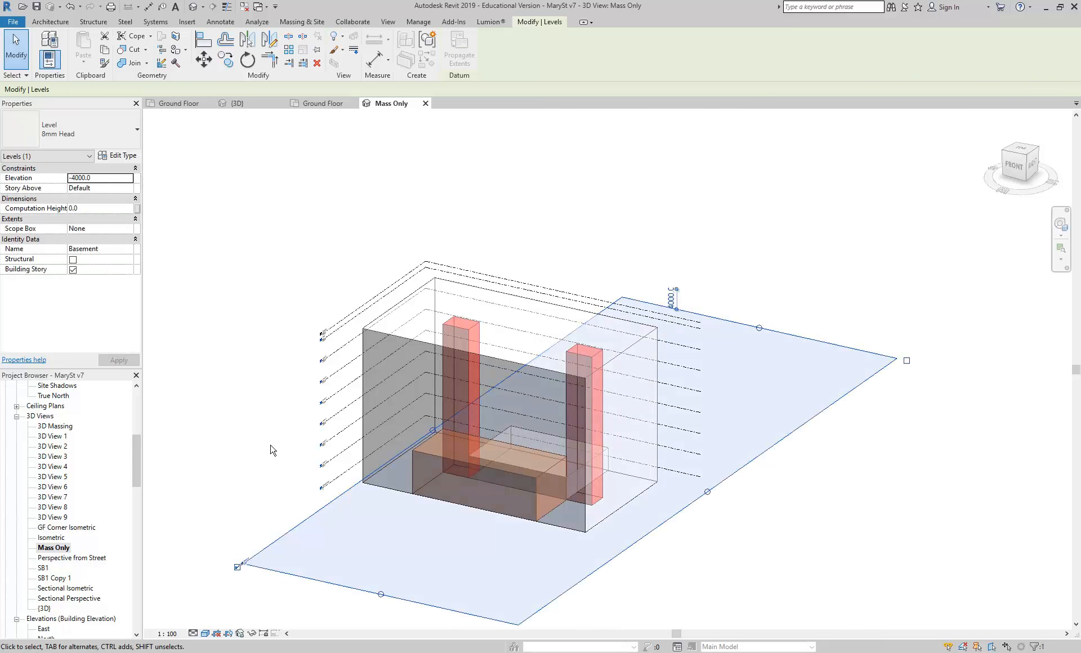
scroll(253, 557, "up", 3)
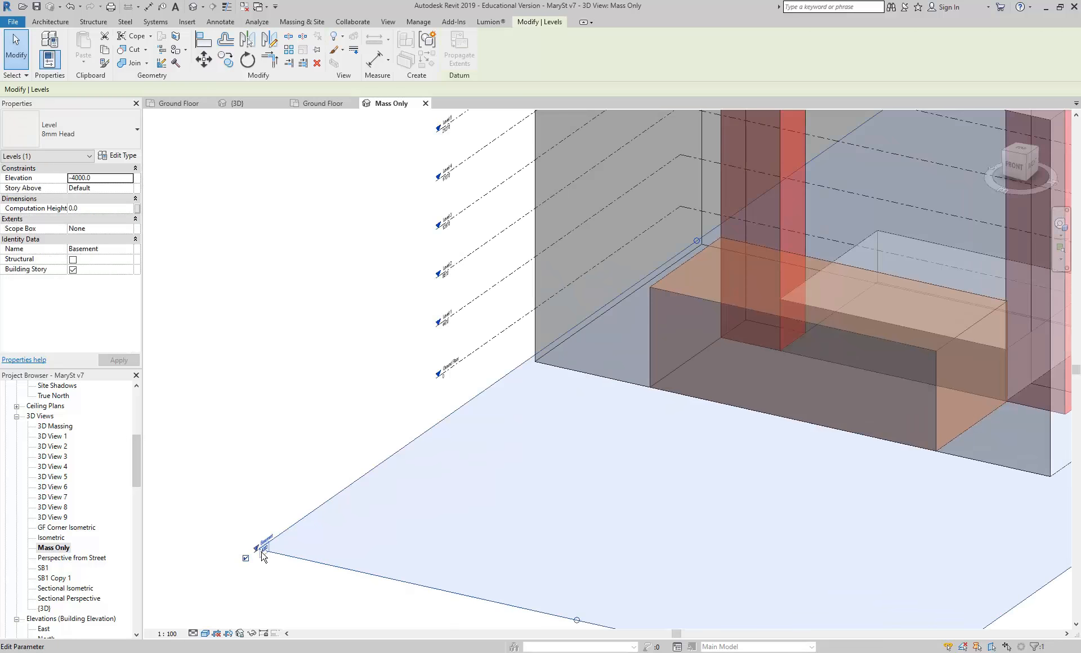
scroll(394, 519, "down", 4)
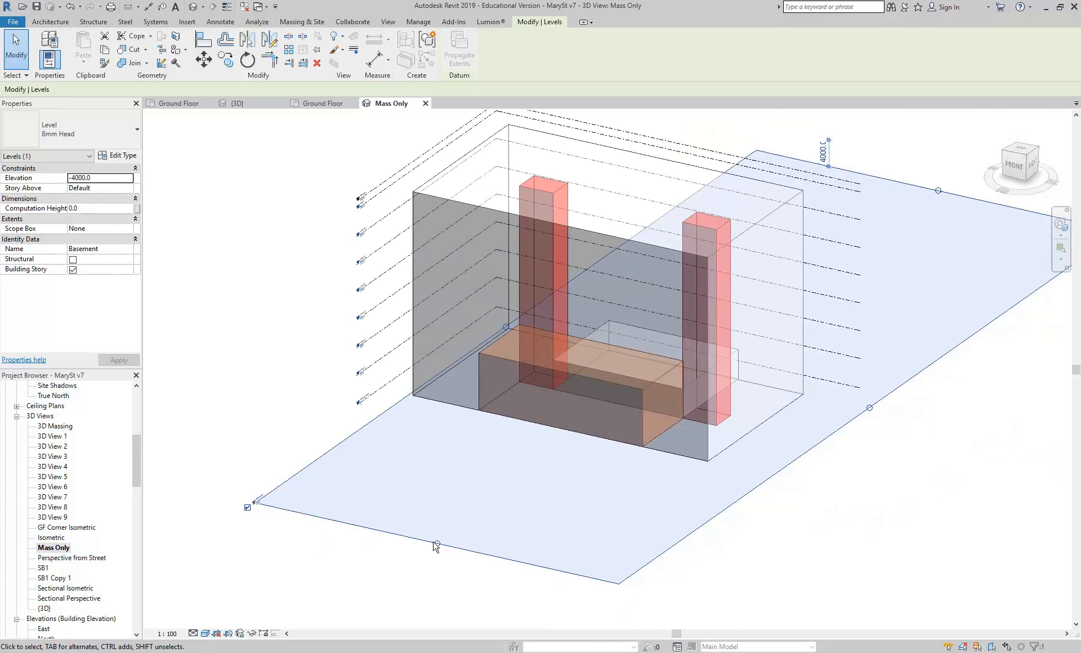
left_click_drag(492, 461, 525, 437)
middle_click_drag(485, 521, 414, 577)
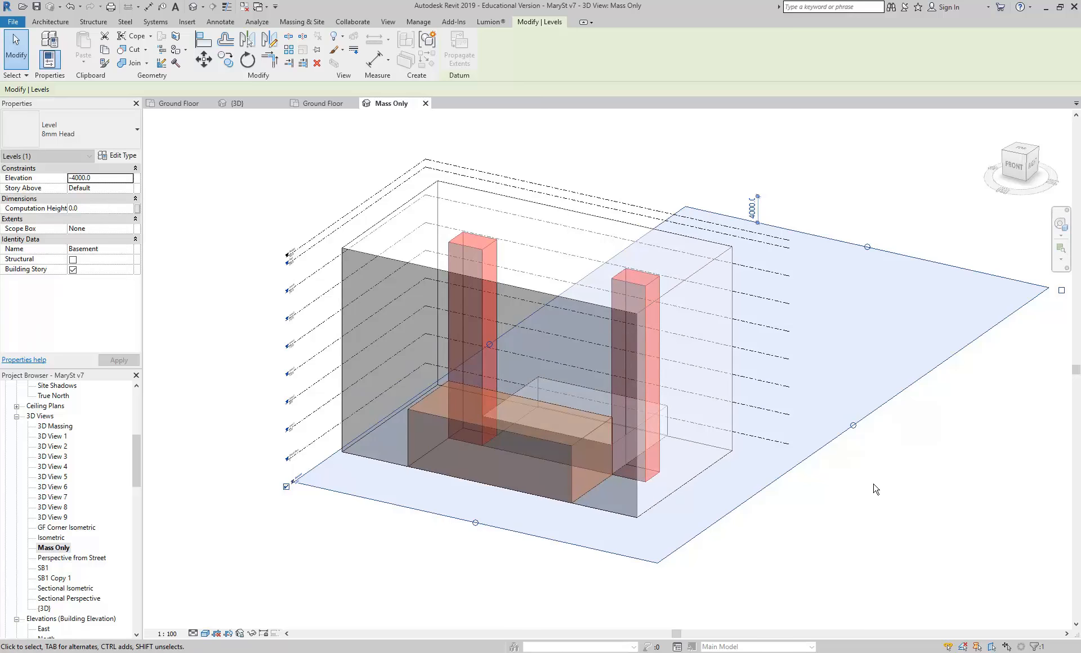
left_click(873, 491)
scroll(717, 454, "down", 1)
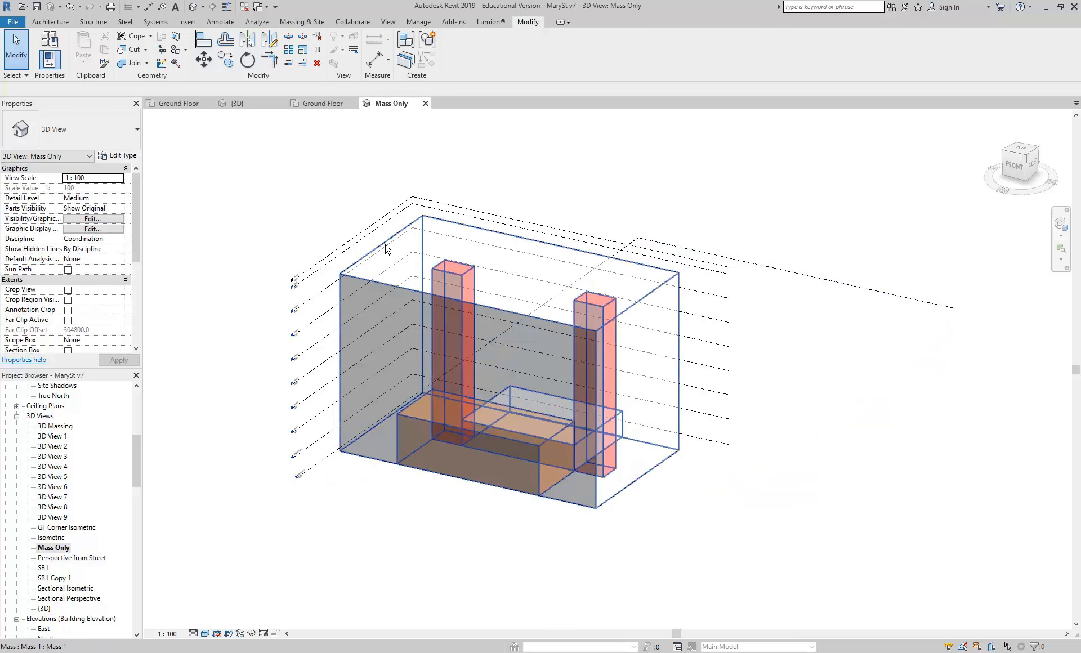
Edit the mass in place, copy the outer building form to the clipboard, and finish the mass
left_click(369, 256)
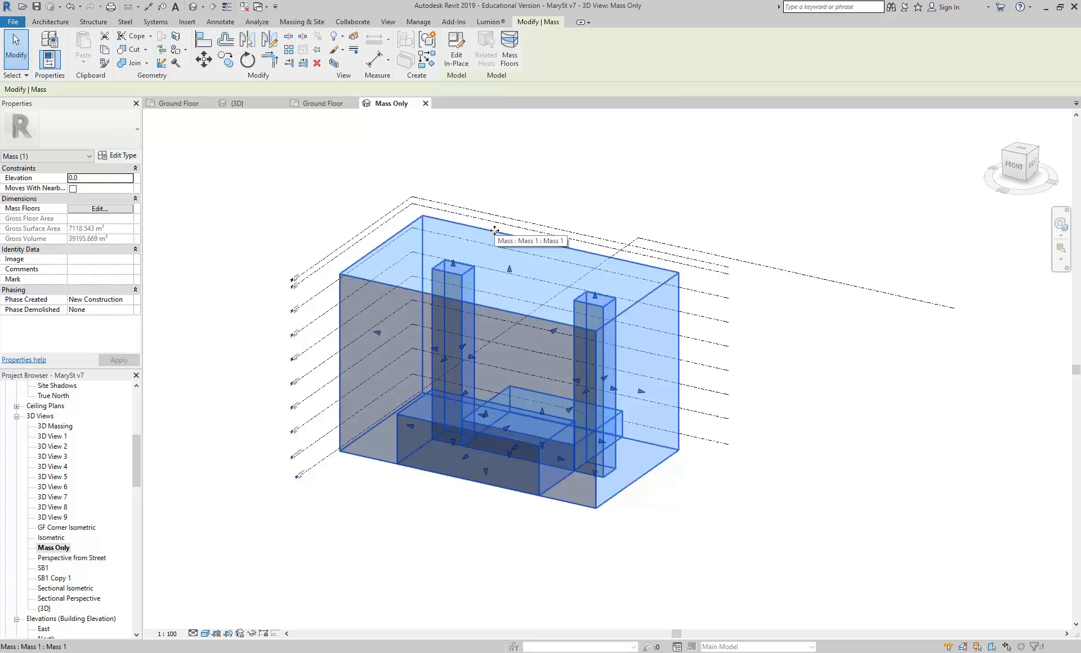
left_click(461, 60)
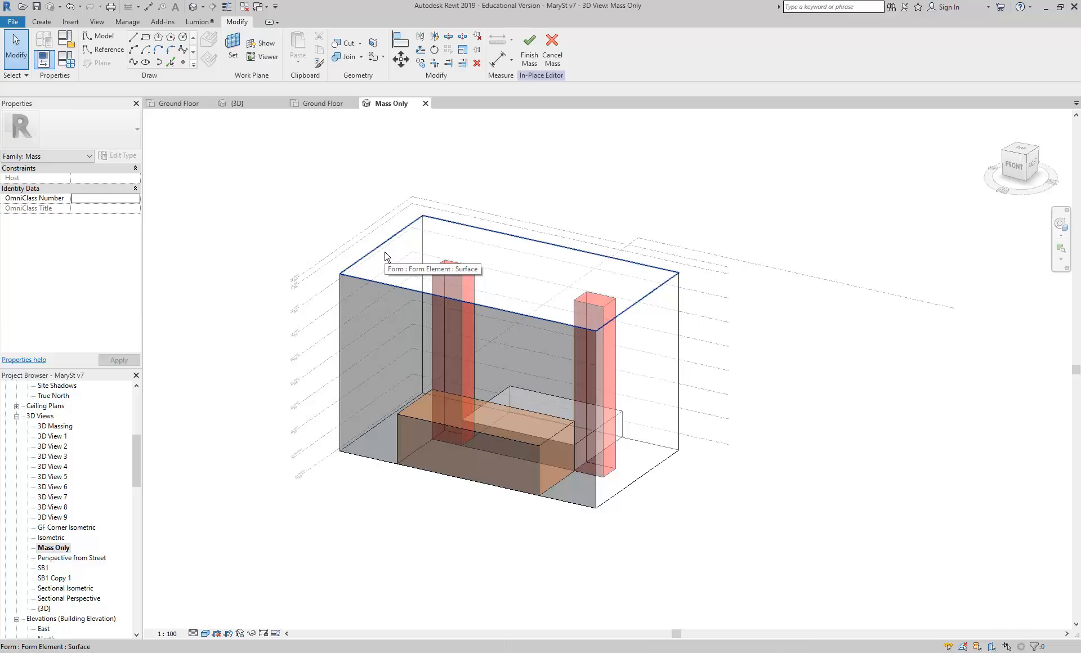
key("Tab")
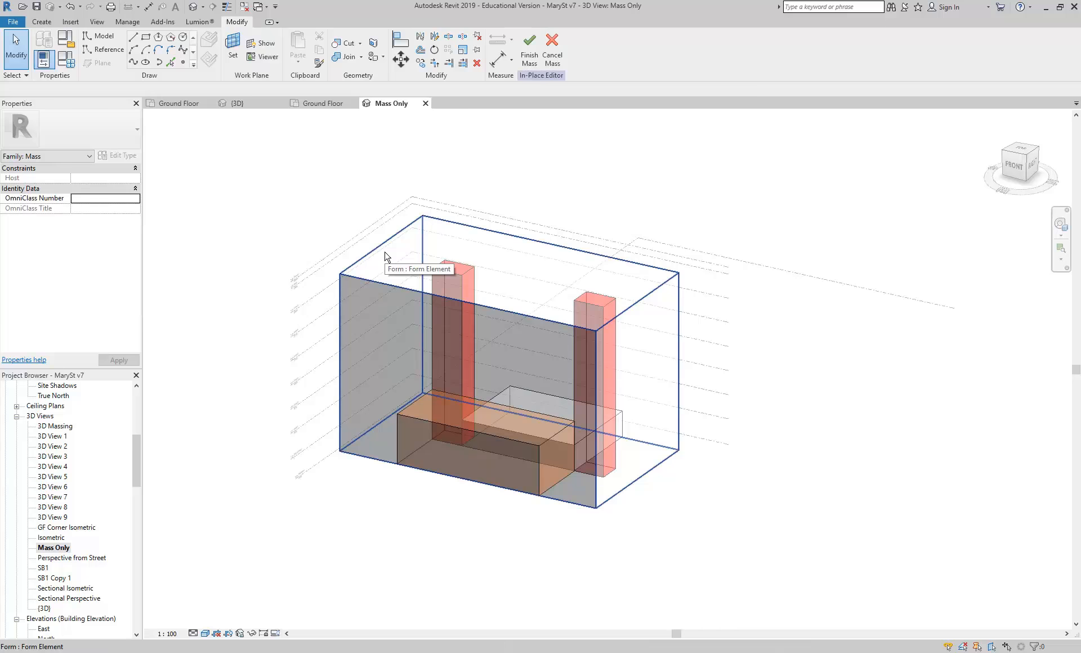
left_click(405, 257)
scroll(407, 255, "up", 2)
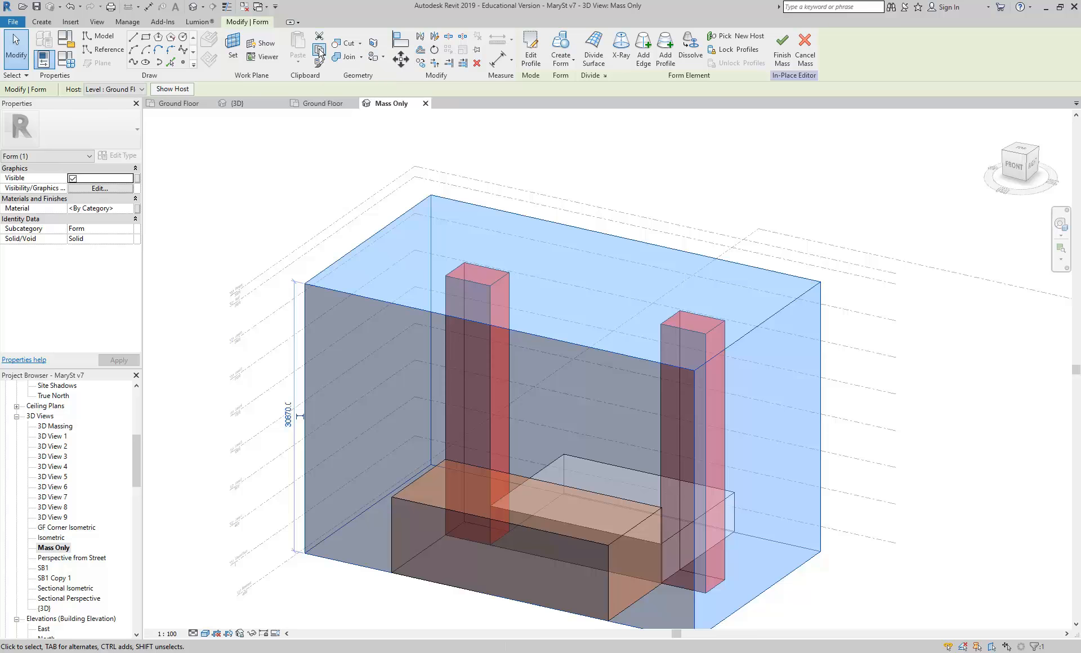
left_click(782, 48)
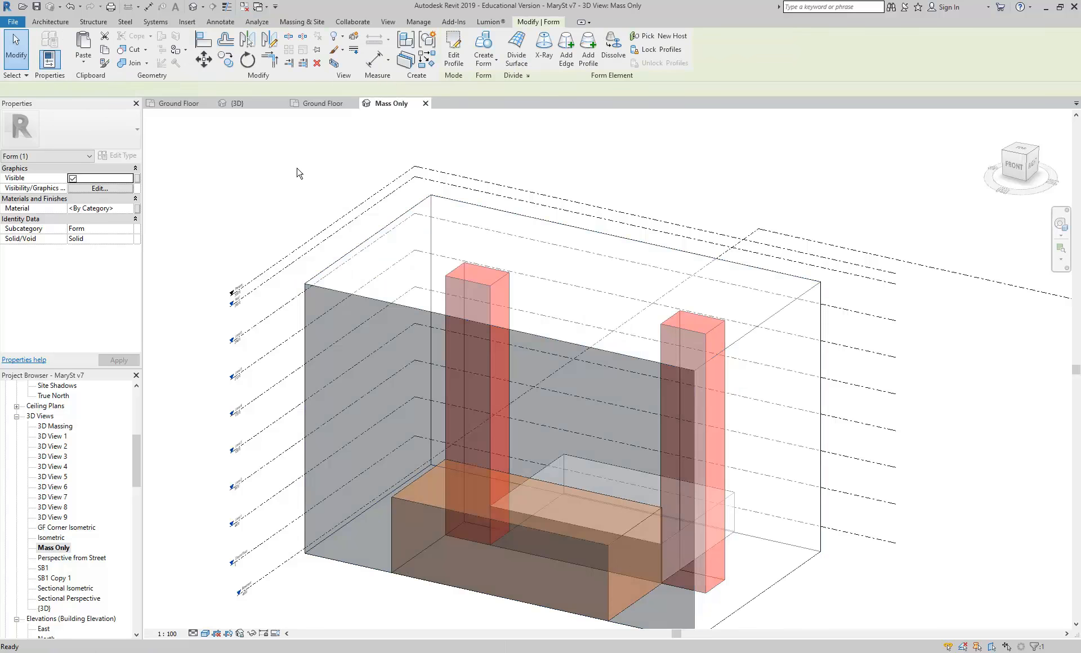
left_click(299, 173)
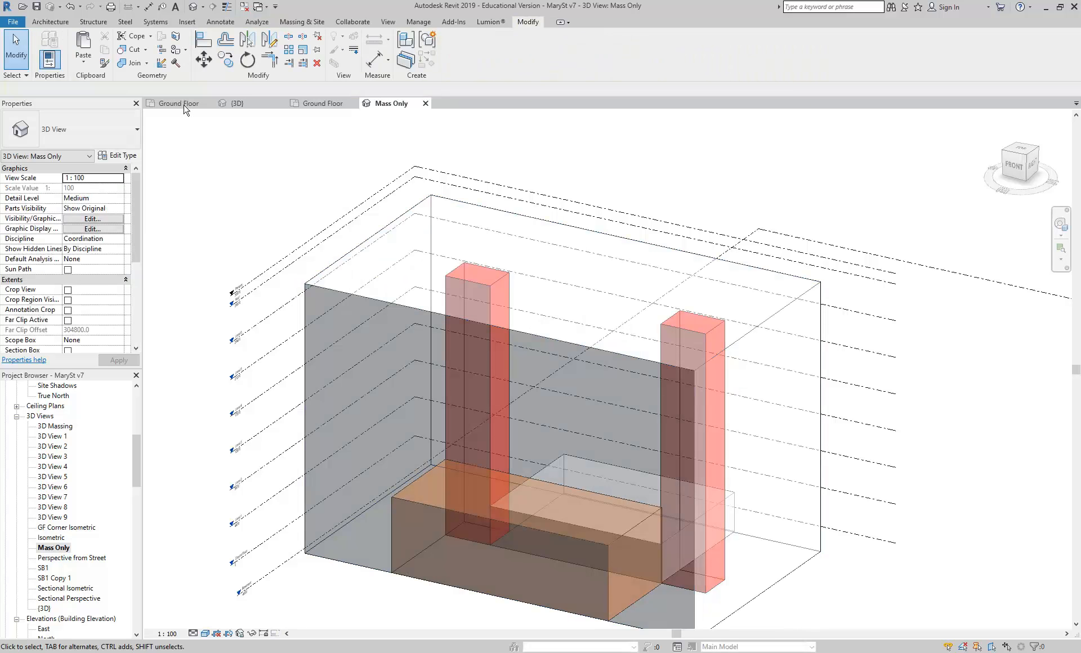
Start a new in-place mass in the Mass Only view, accepting the suggested name
left_click(297, 22)
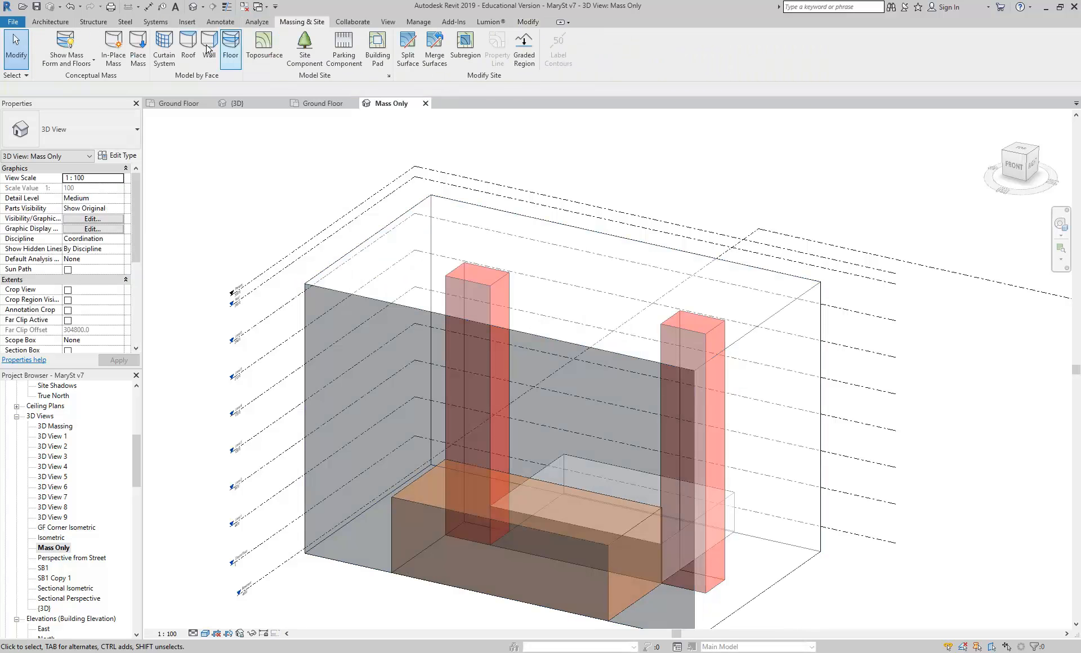
left_click(110, 59)
left_click(406, 238)
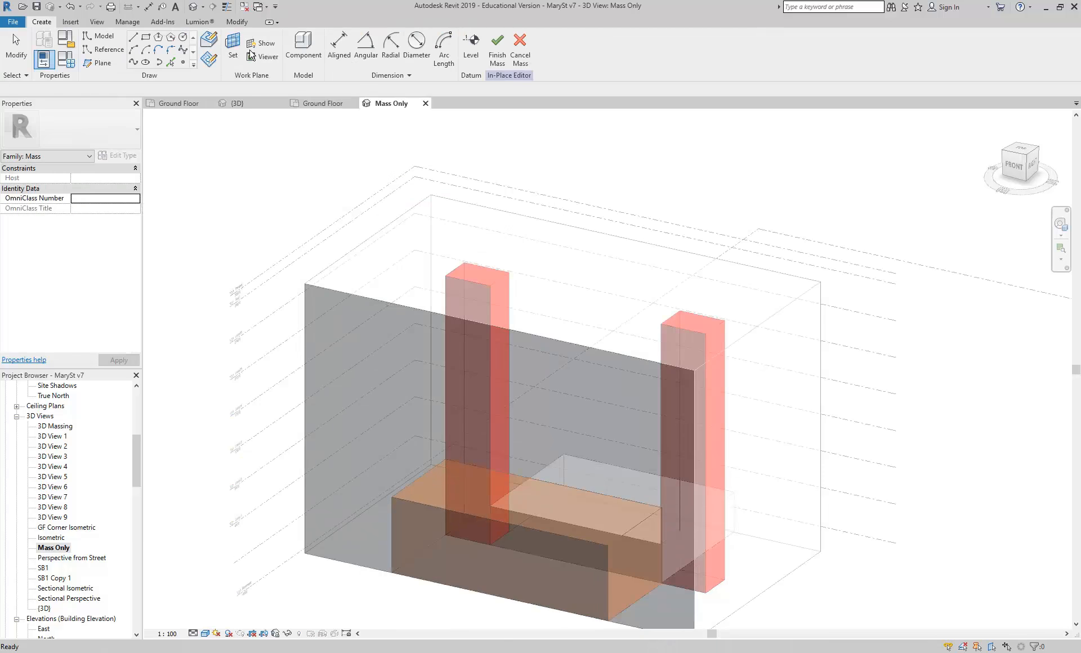
Paste the copied outer building form in its original position with a move distance of 0, and finish the mass
left_click(236, 21)
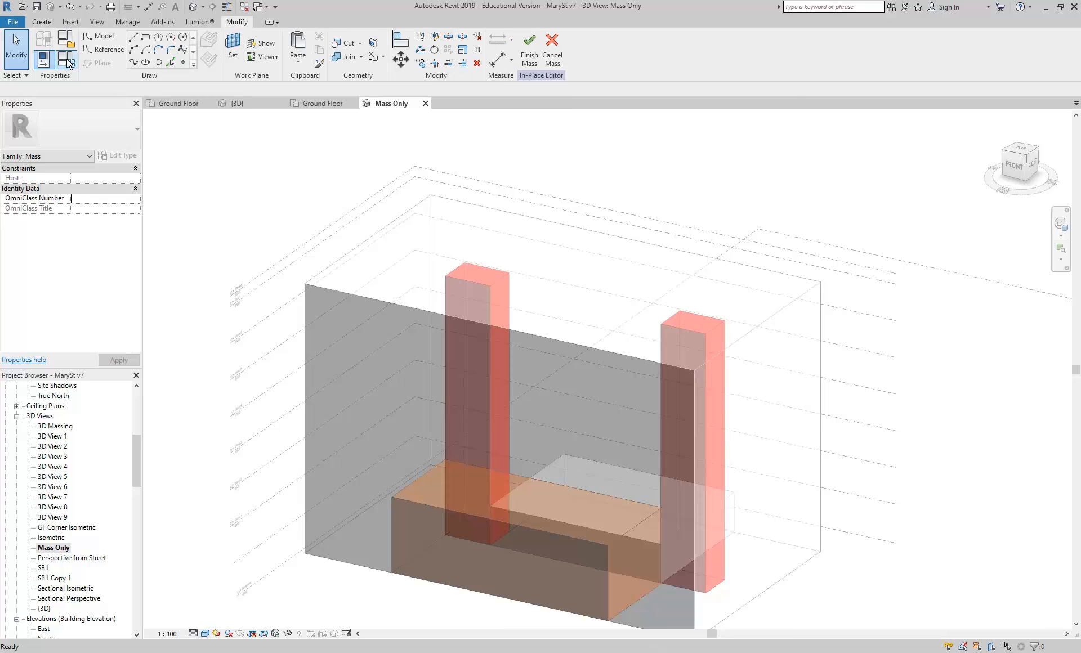
left_click(297, 63)
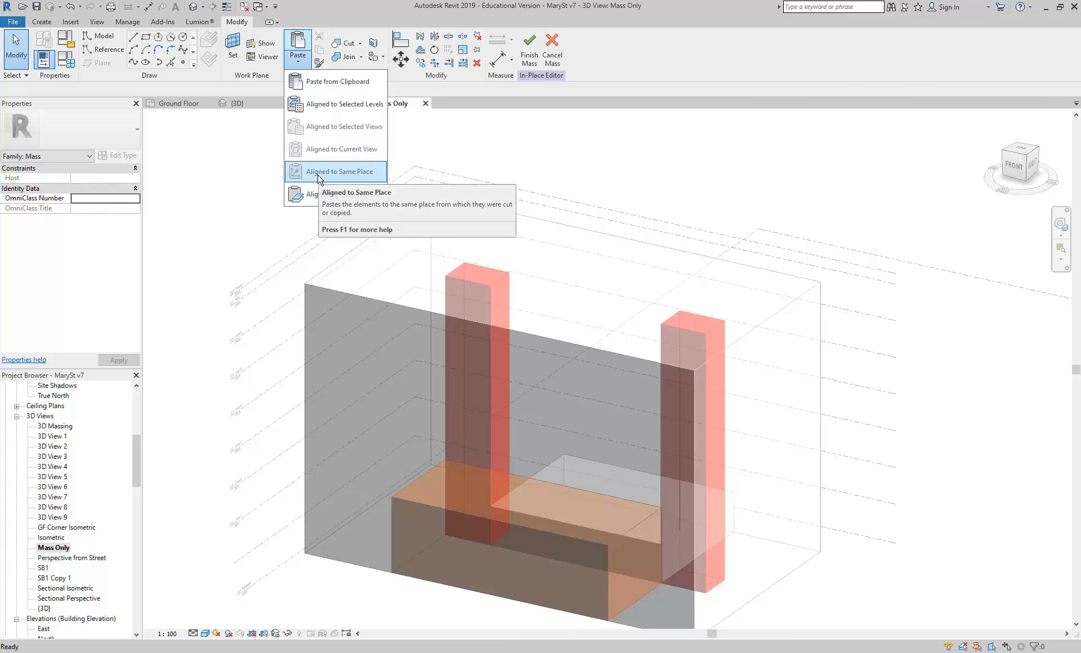
left_click(327, 83)
scroll(276, 510, "down", 2)
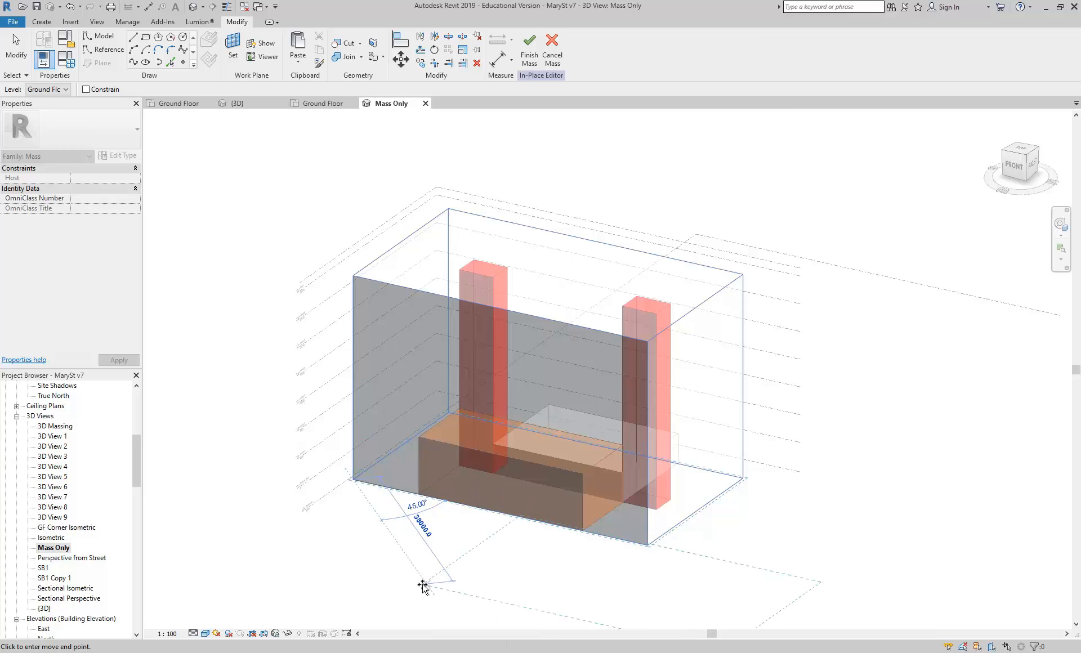
type("0")
key("Return")
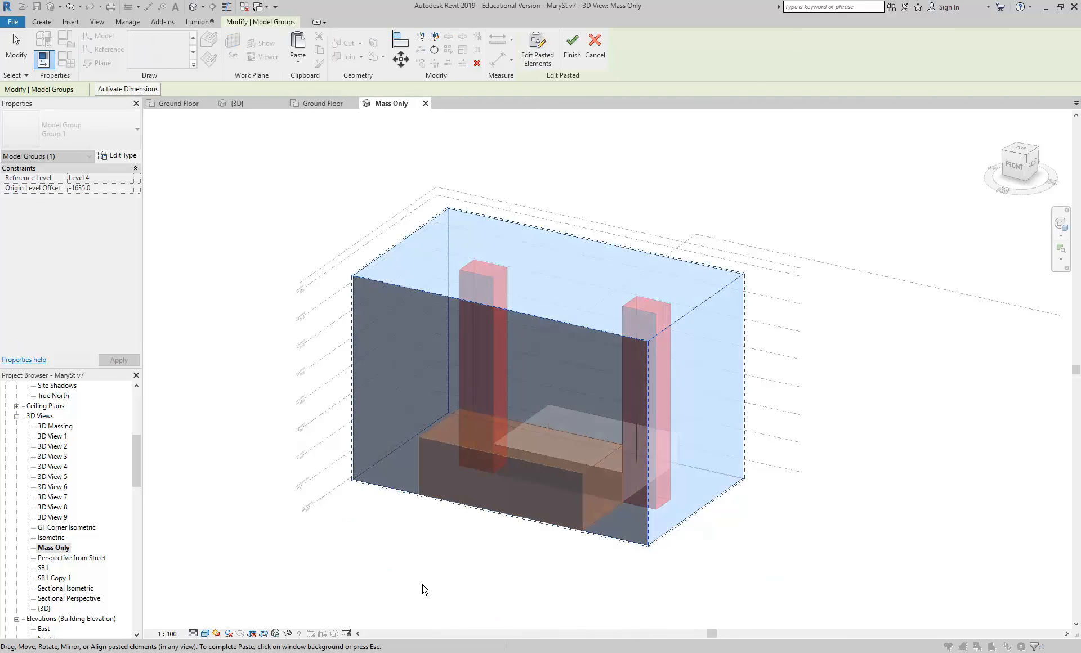
left_click(396, 574)
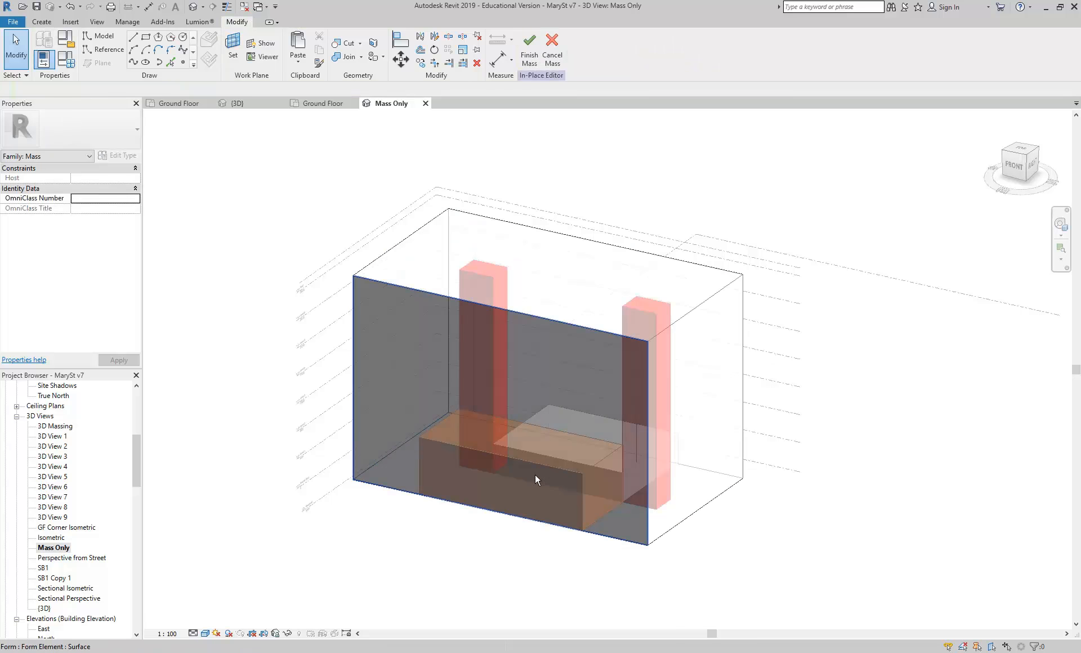
left_click(571, 471)
left_click(637, 165)
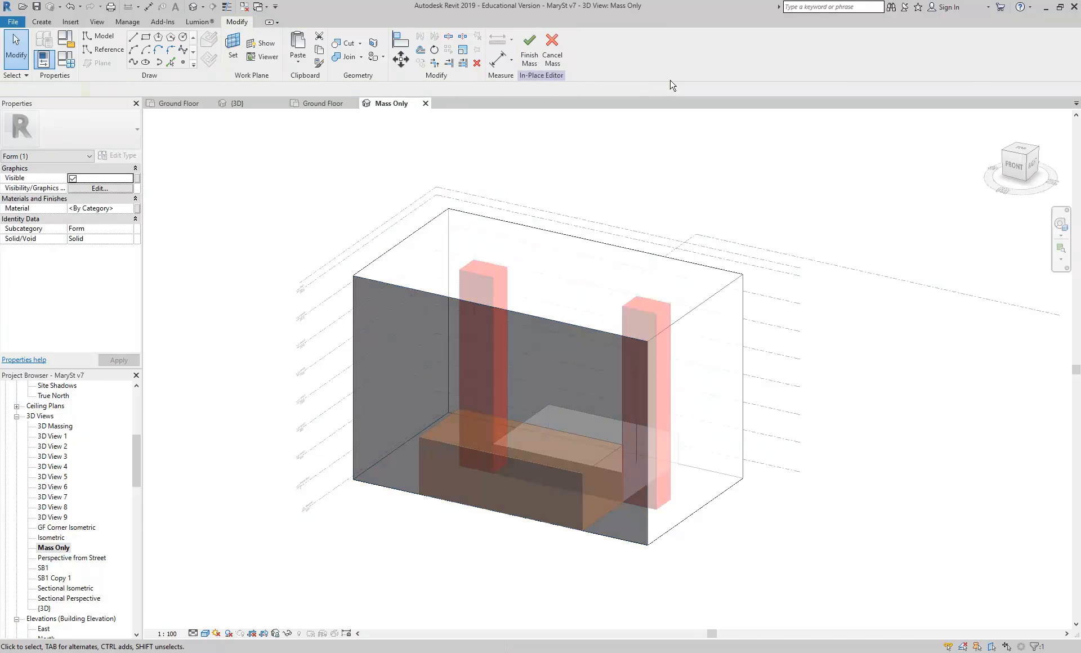
left_click(529, 51)
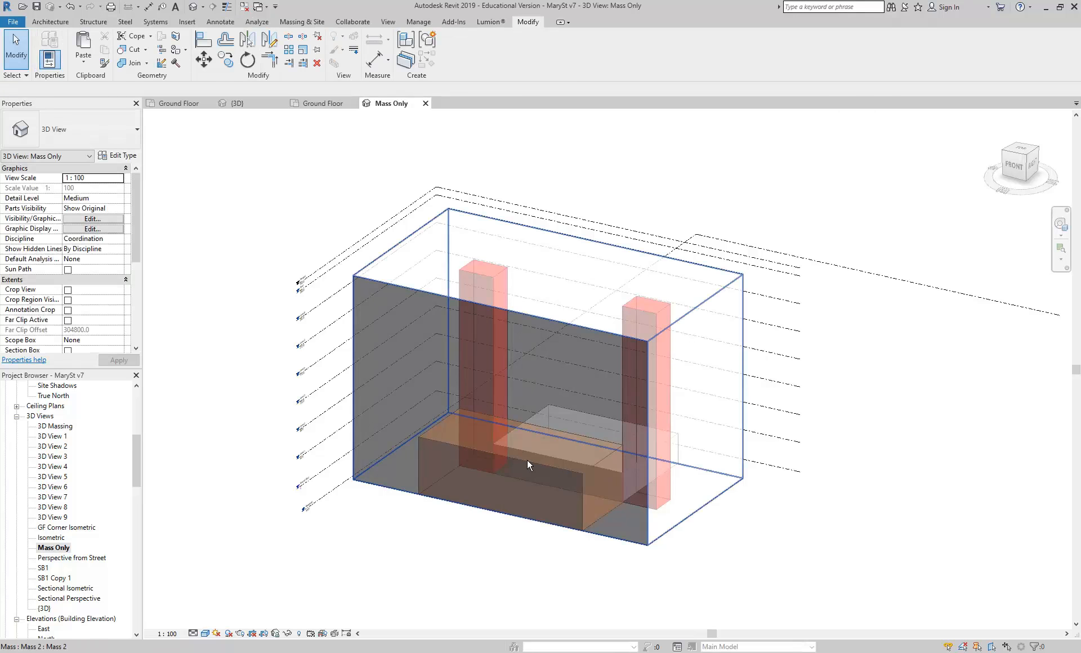
Edit the original mass in place, delete its duplicate outer building form while keeping the cores and podium volumes, and finish the mass
left_click(528, 459)
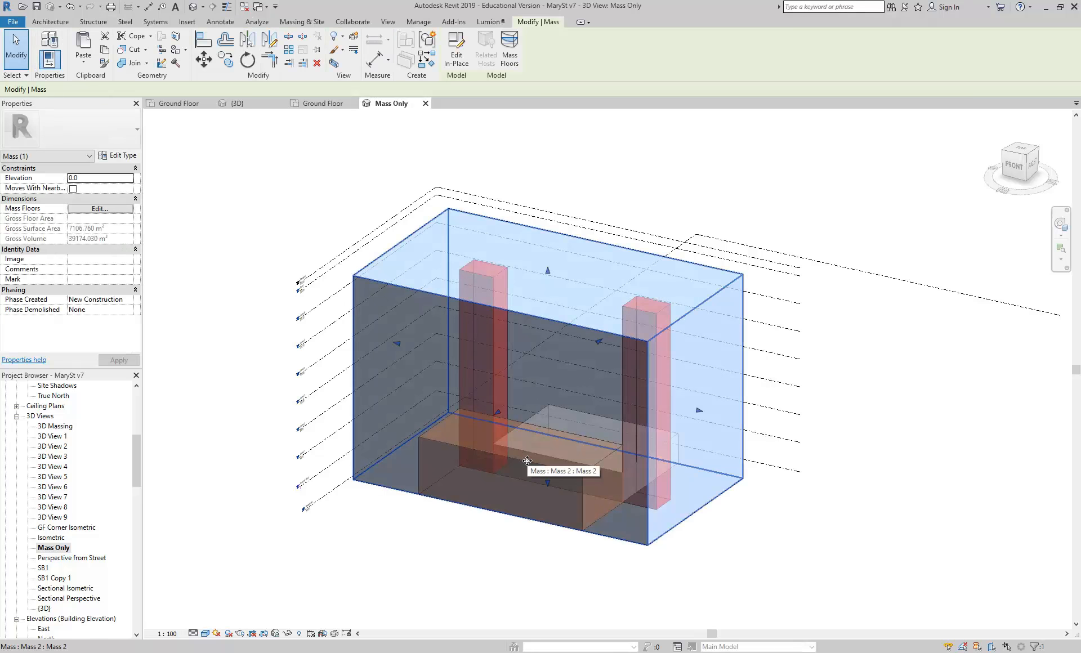
left_click(425, 541)
scroll(417, 473, "up", 4)
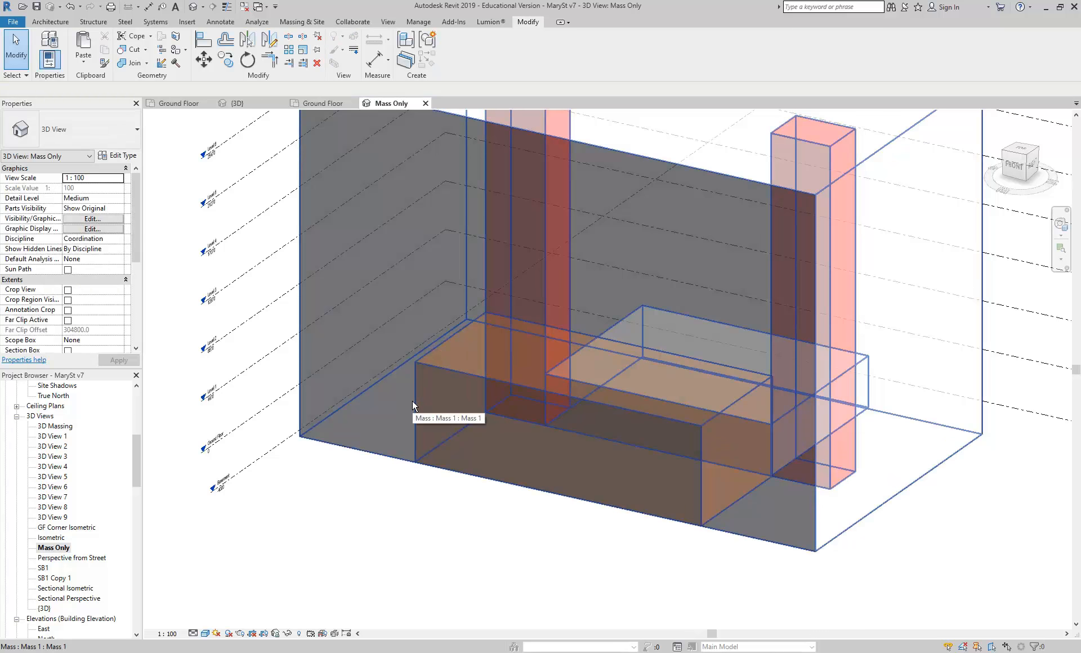
left_click(415, 413)
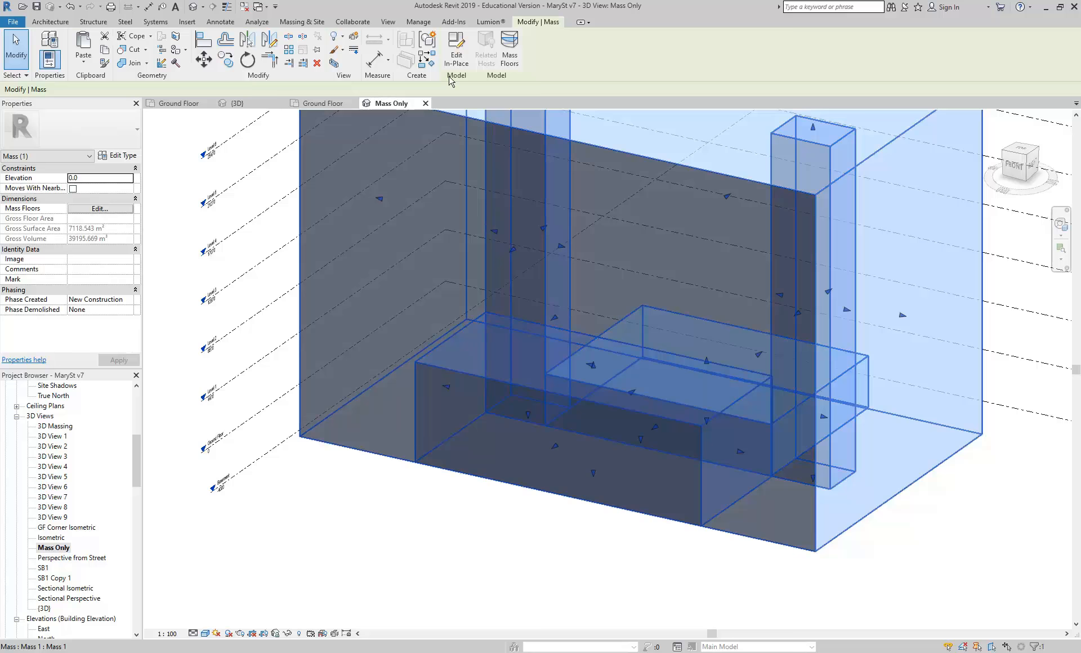
left_click(457, 52)
scroll(374, 257, "down", 1)
middle_click_drag(377, 275, 379, 422)
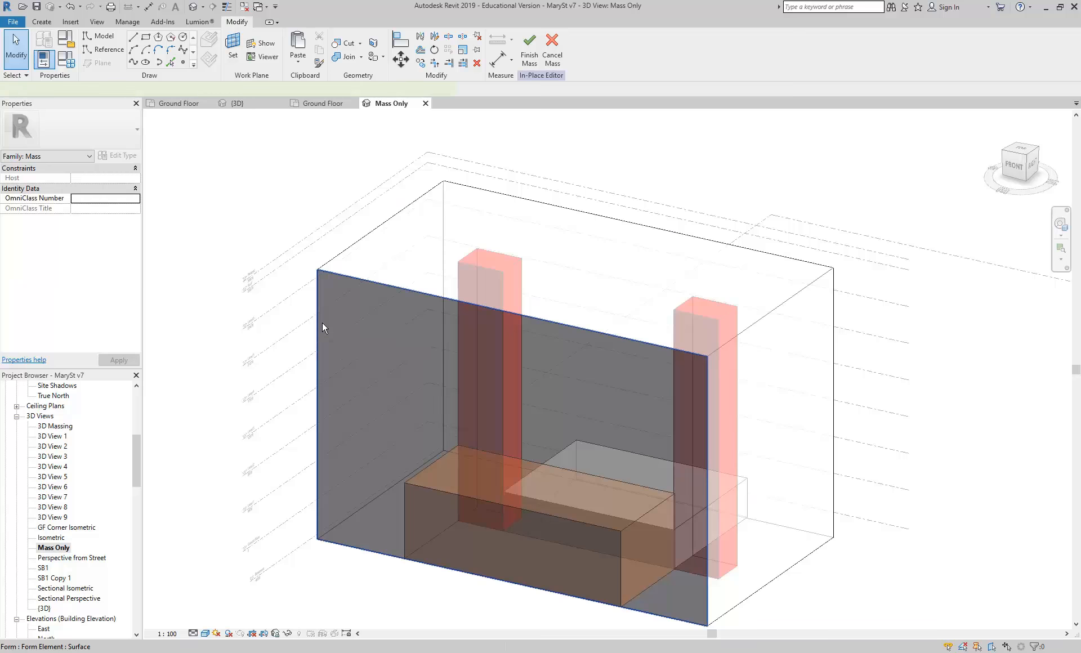
left_click(322, 326)
key("Tab")
left_click(406, 257)
key("Escape")
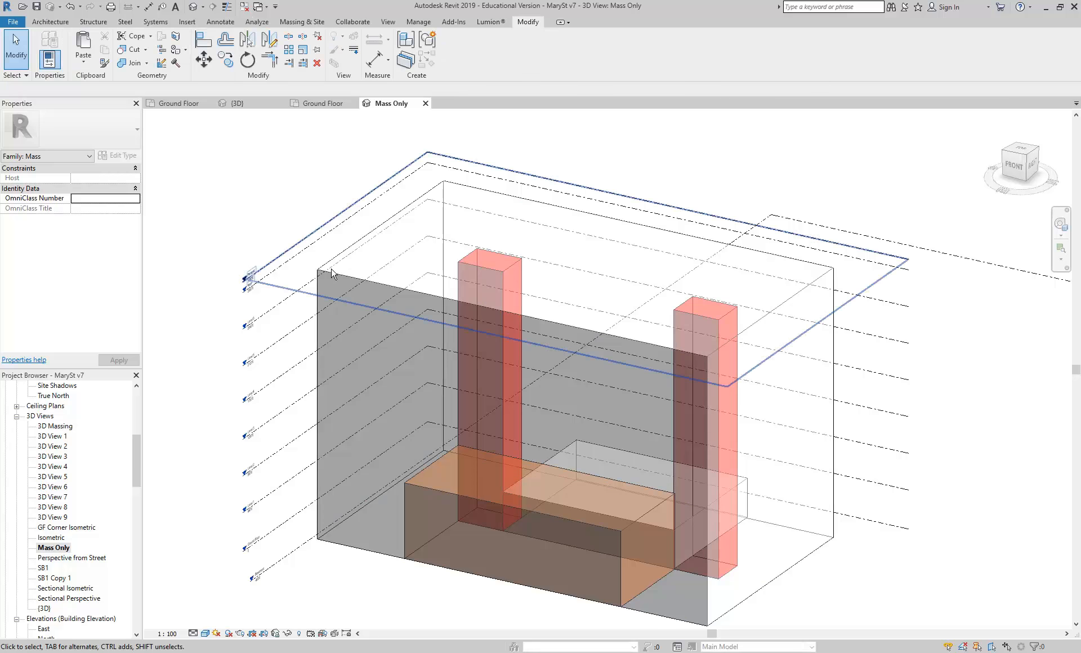
Generate mass floors in the outer building mass for all levels from Basement to Roof
left_click(329, 286)
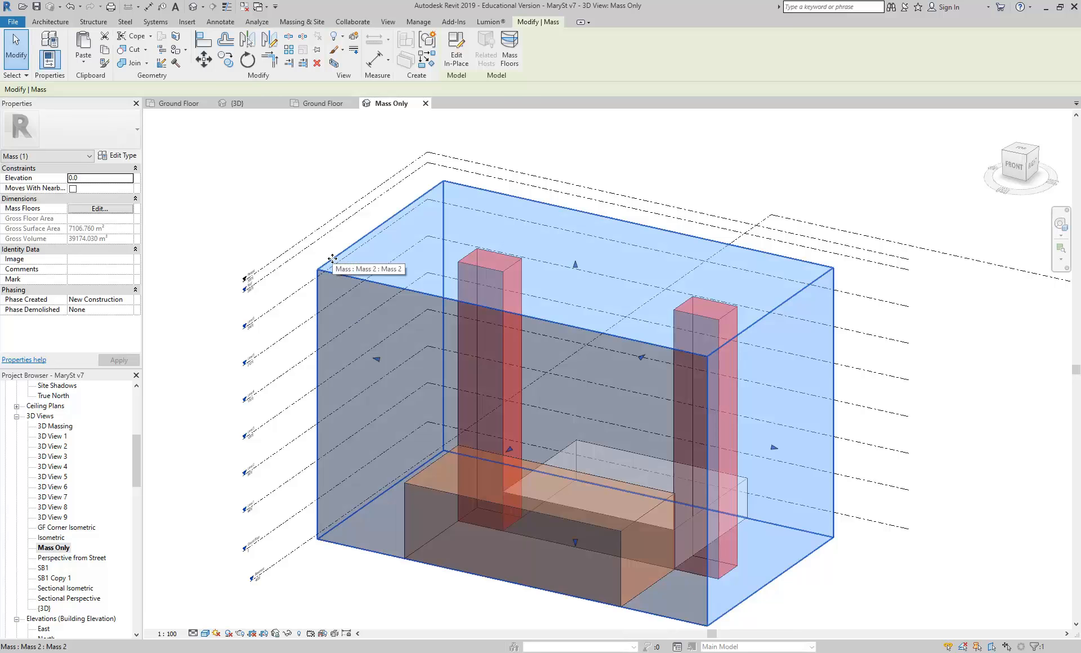
left_click(509, 48)
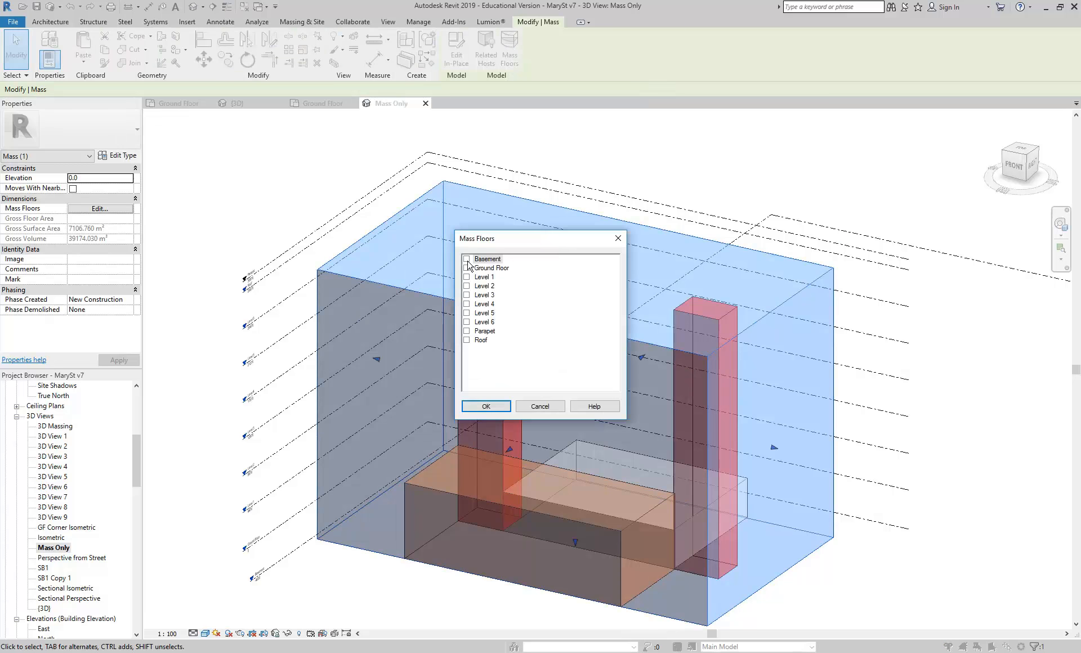
left_click(481, 340, "shift")
left_click(467, 340)
left_click(479, 406)
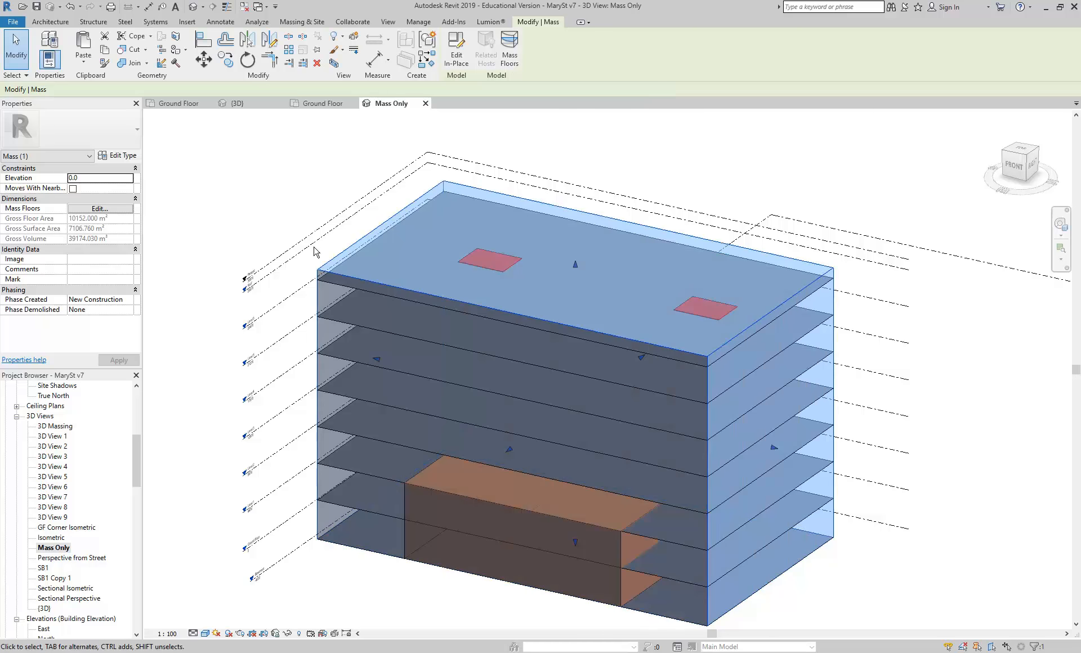
scroll(331, 255, "down", 4)
key("Escape")
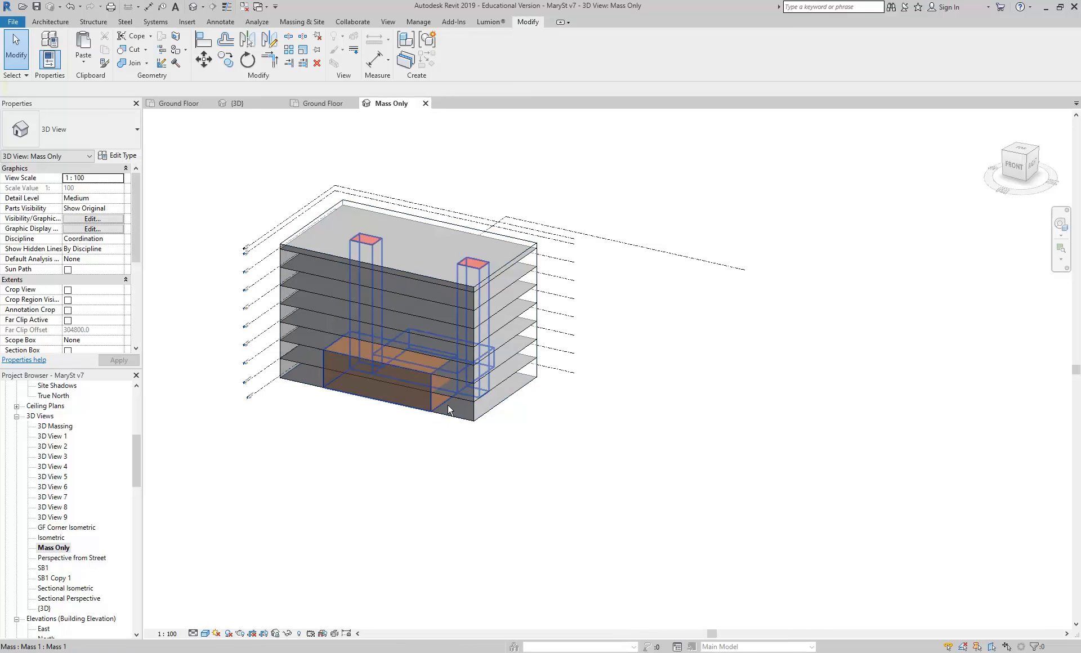
middle_click_drag(426, 383, 231, 327, "shift")
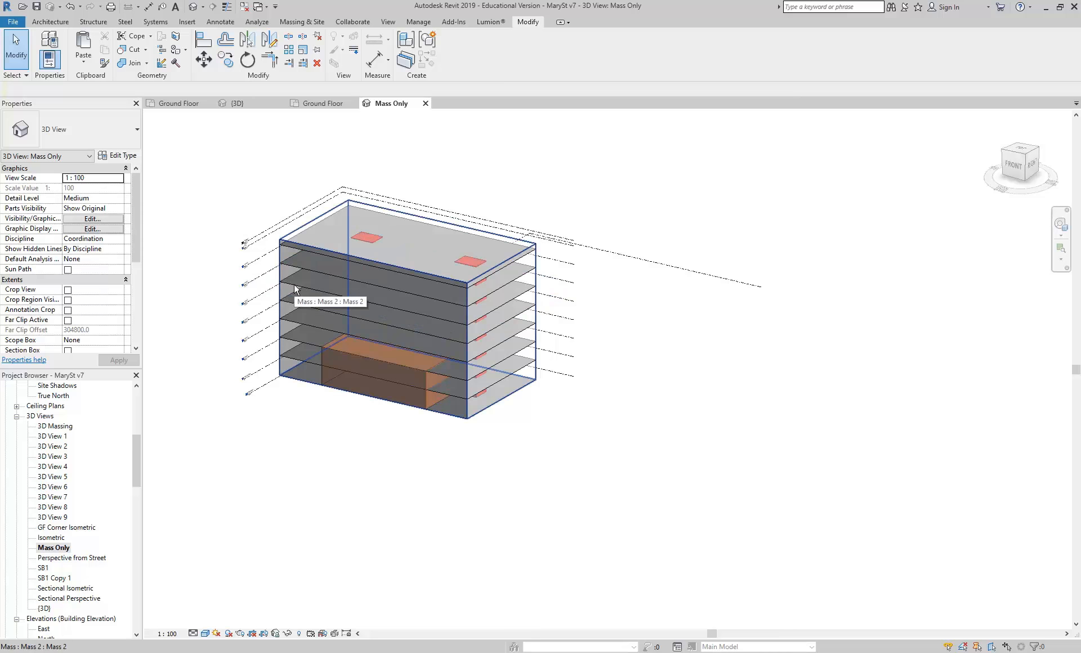
scroll(295, 289, "up", 4)
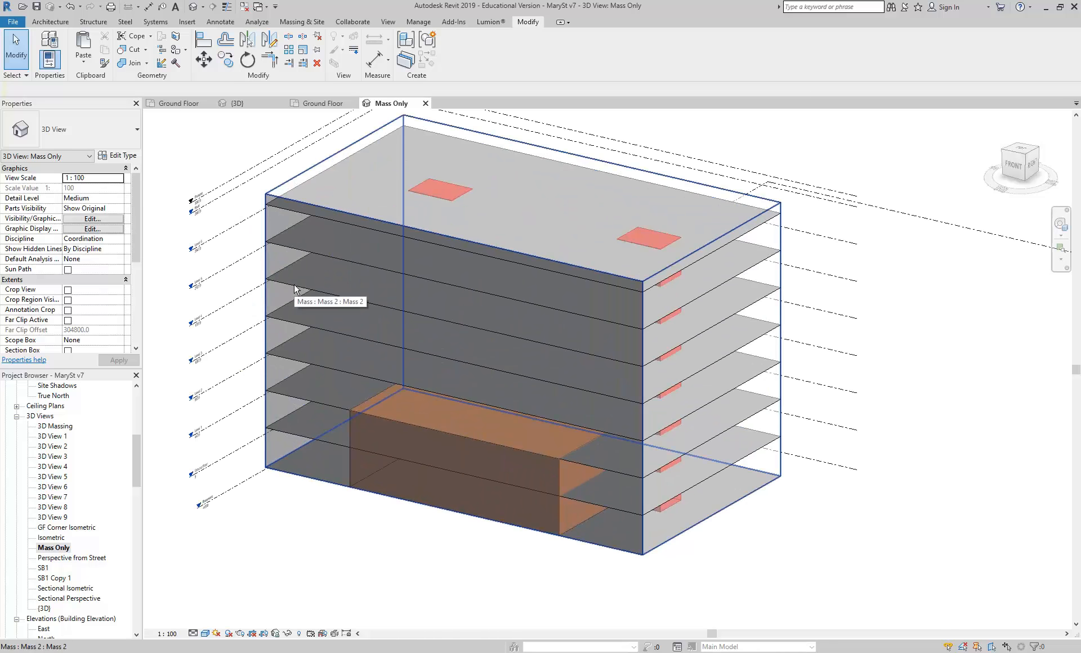
scroll(296, 288, "down", 4)
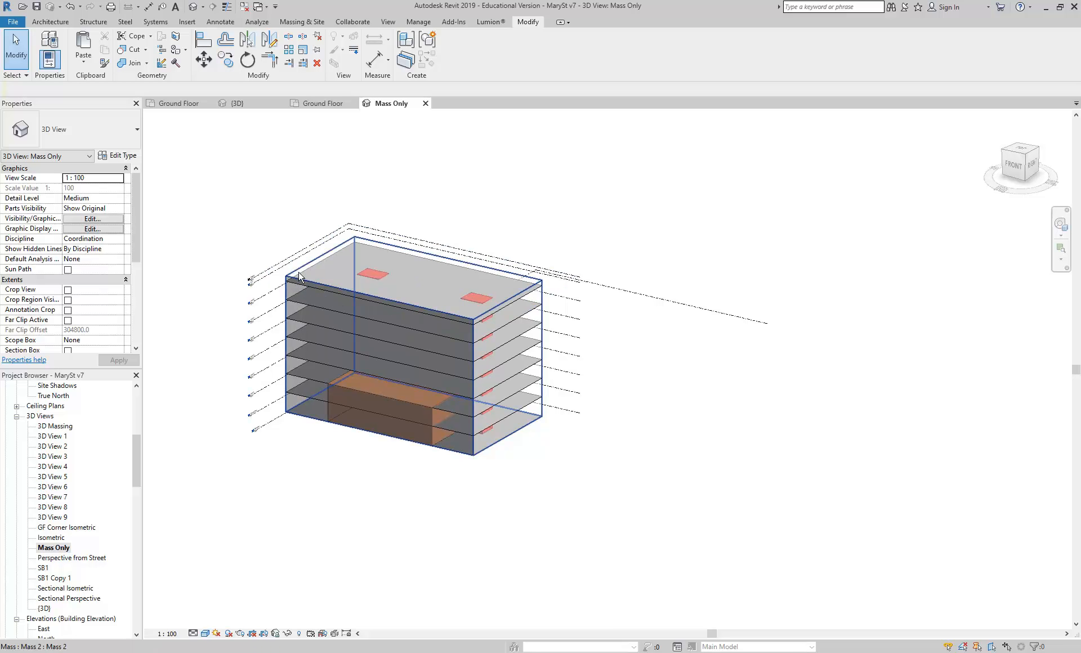
left_click_drag(265, 172, 589, 478)
right_click(370, 294)
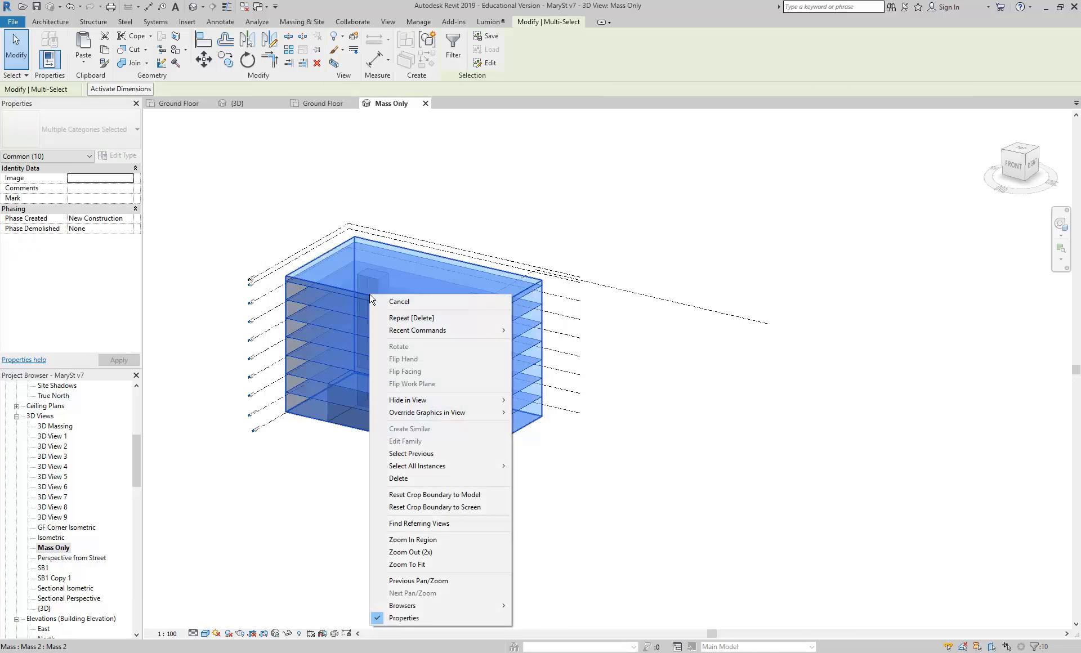
mouse_move(430, 413)
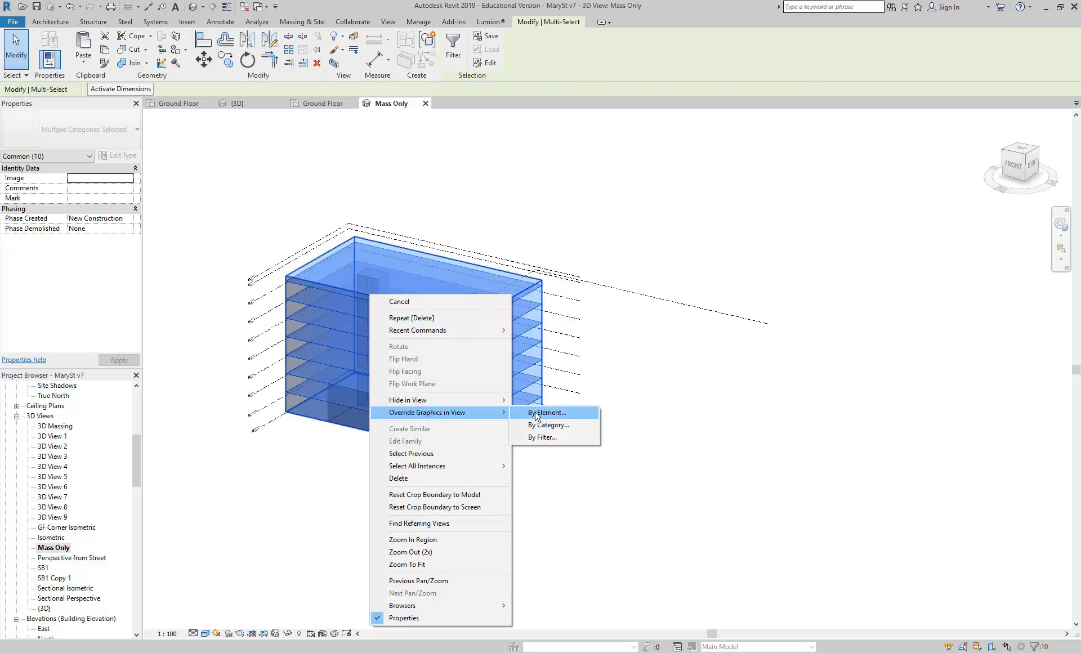
left_click(309, 452)
scroll(311, 386, "up", 2)
scroll(309, 393, "down", 4)
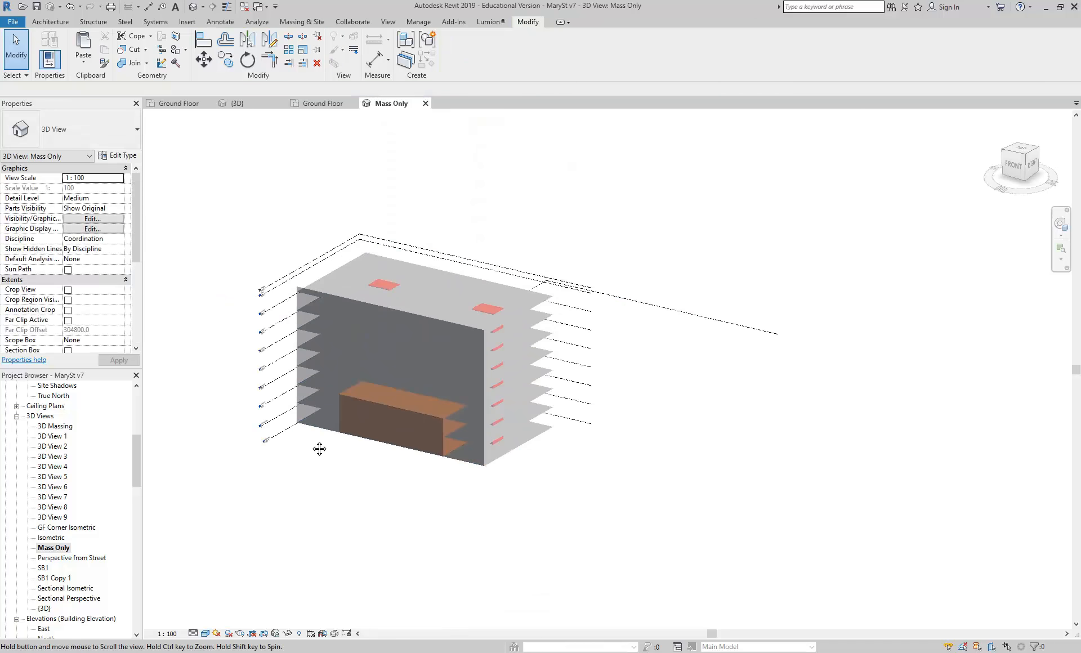
Select the whole building massing and filter the selection to the Mass Floor category by excluding Mass
left_click_drag(283, 221, 566, 505)
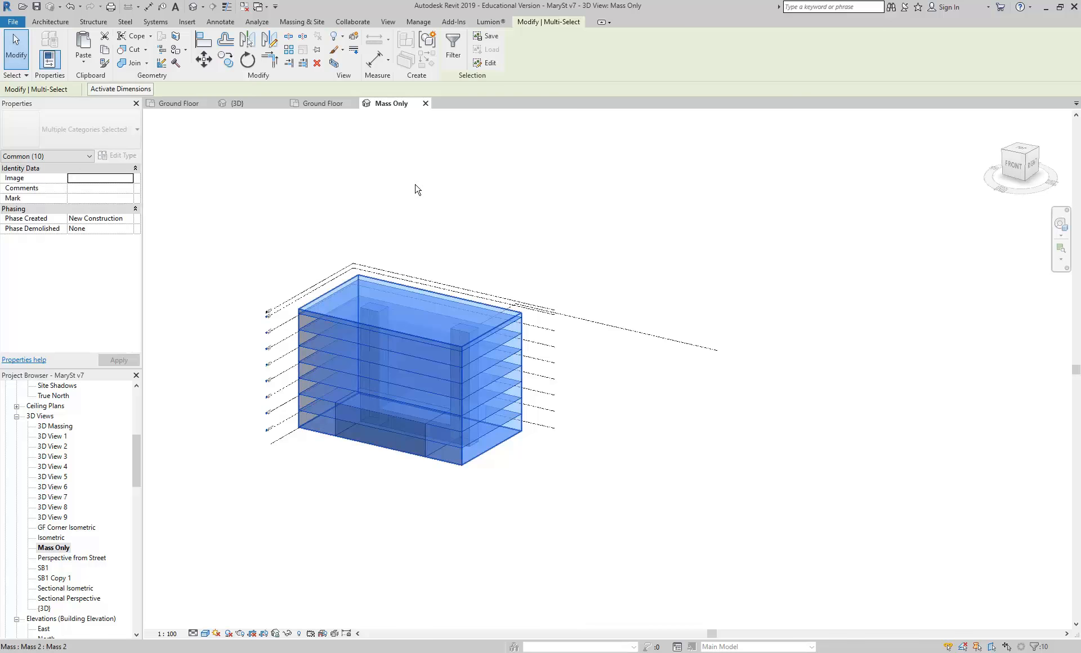
left_click(451, 47)
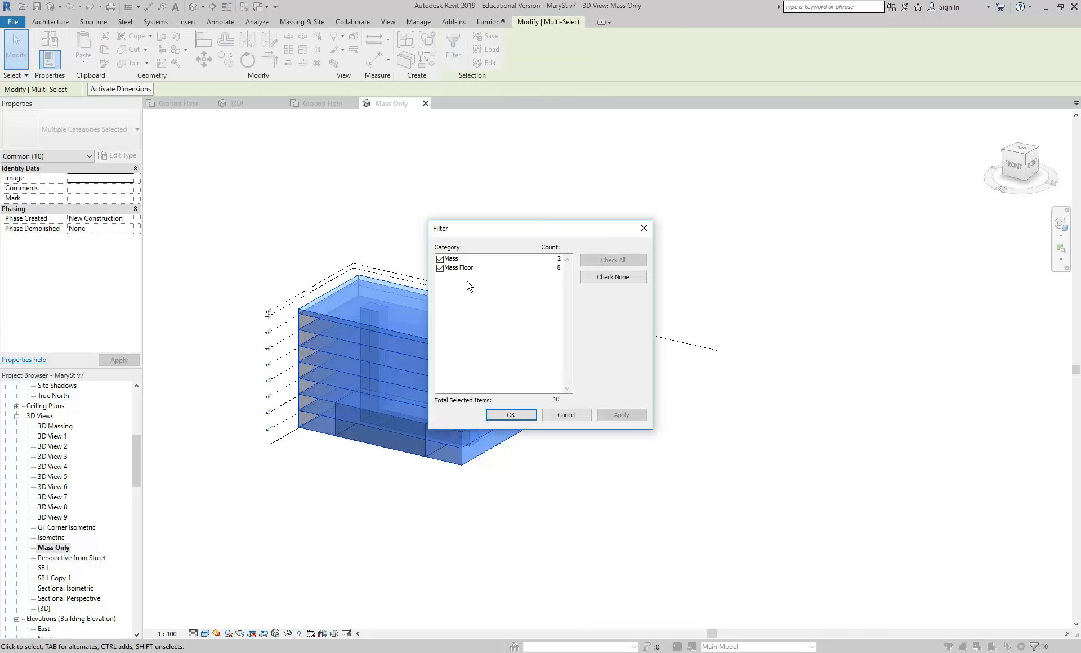
left_click(440, 260)
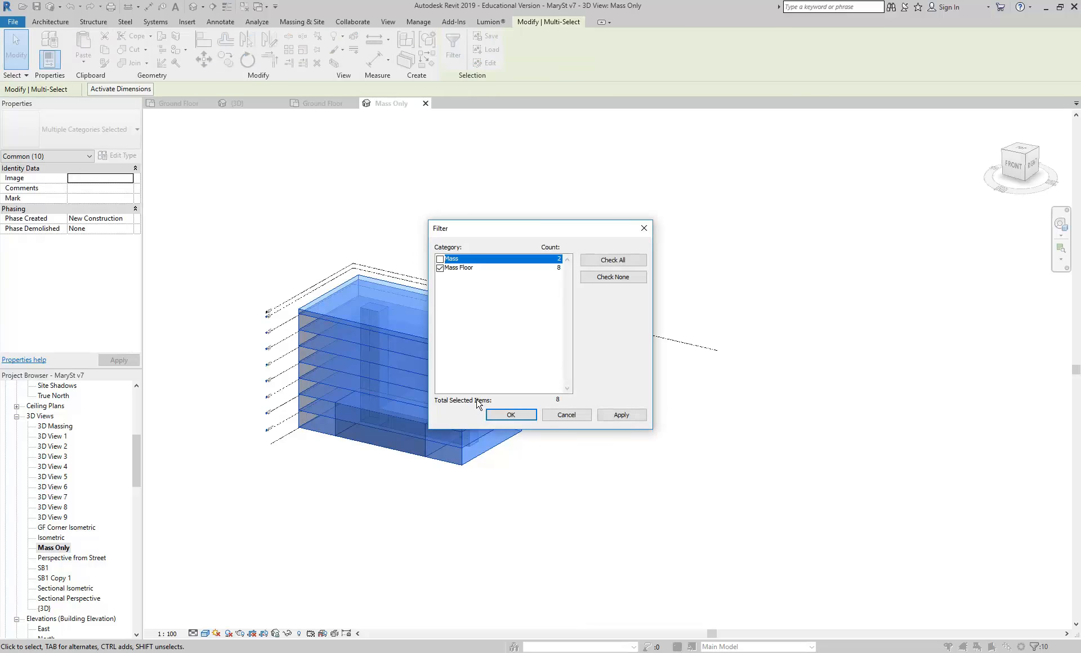
left_click(509, 414)
scroll(302, 558, "up", 2)
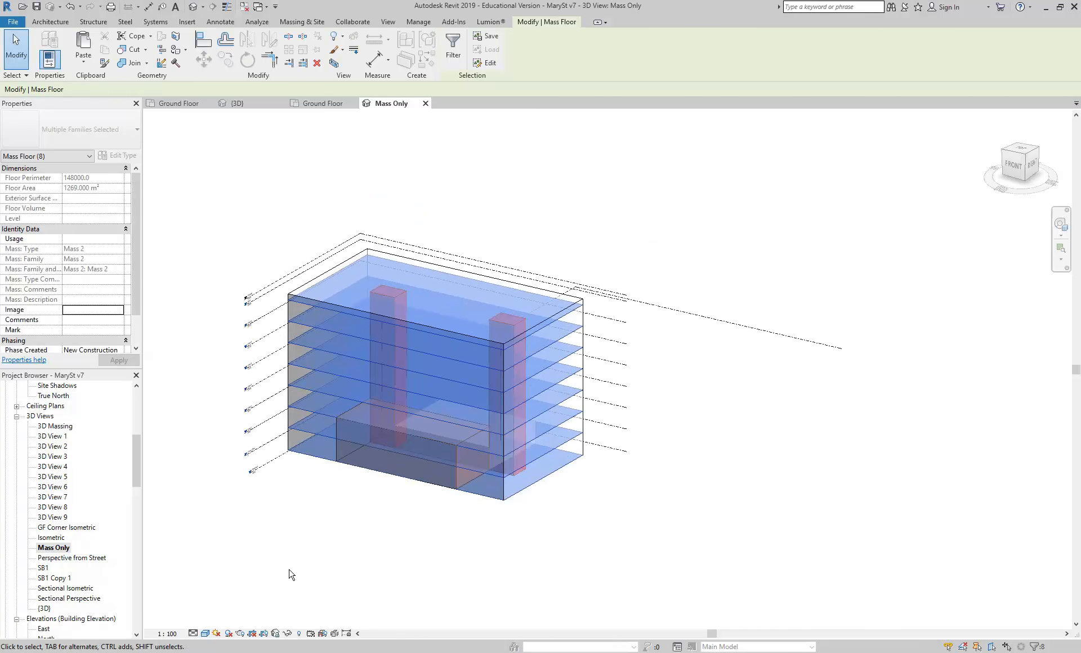
Review the by-element graphic overrides for the selected mass floors, accept the dialog's settings, and clear the selection
right_click(308, 434)
mouse_move(354, 221)
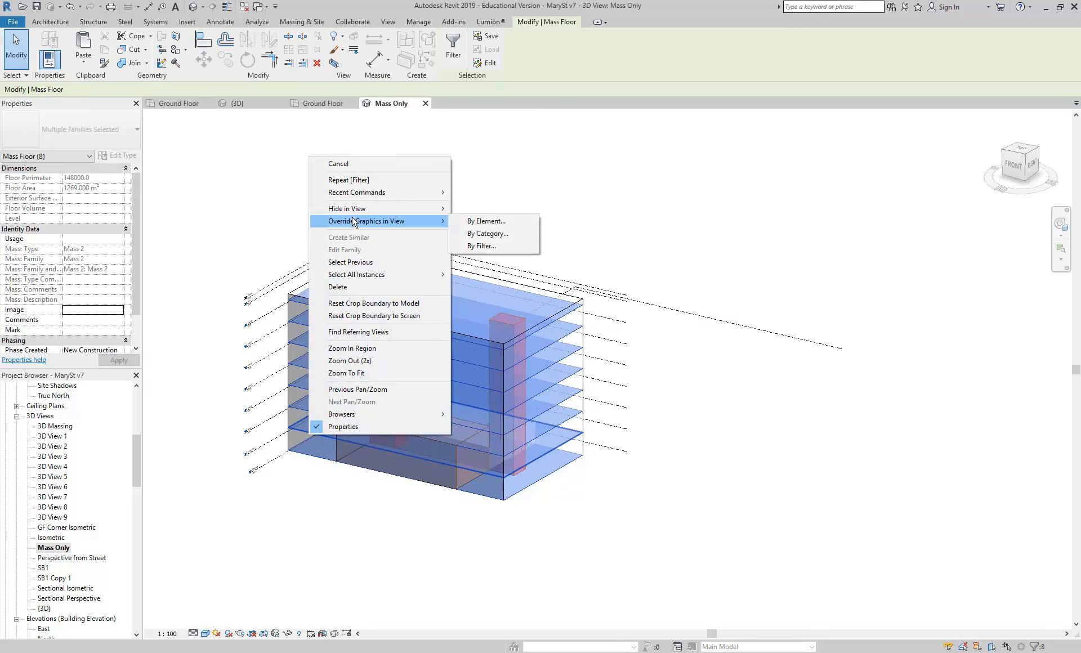
left_click(488, 225)
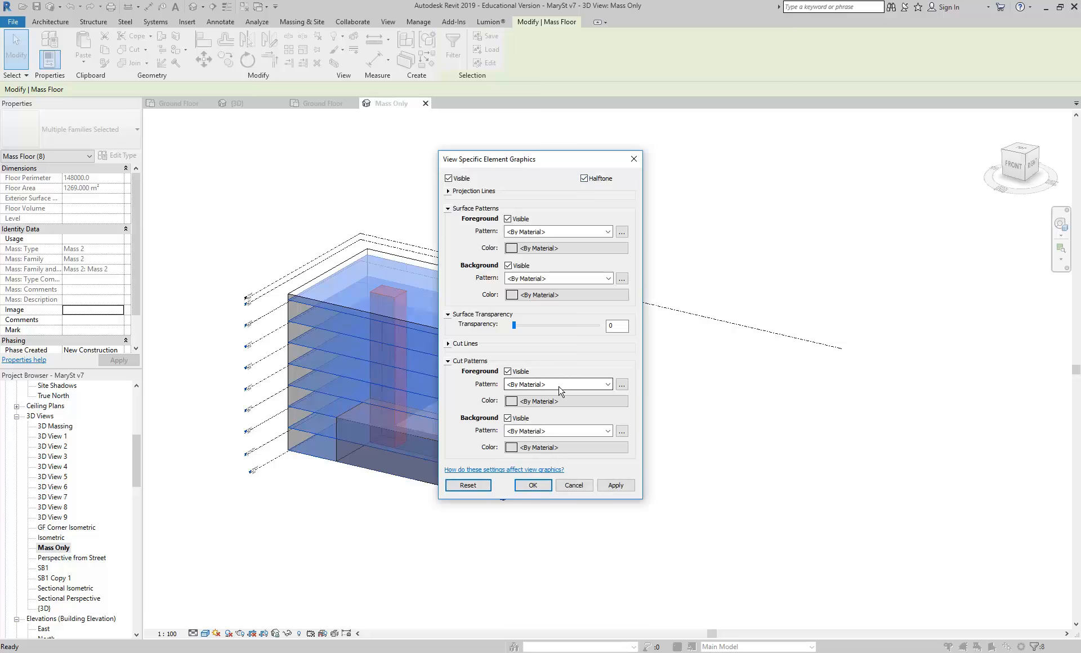
left_click(532, 486)
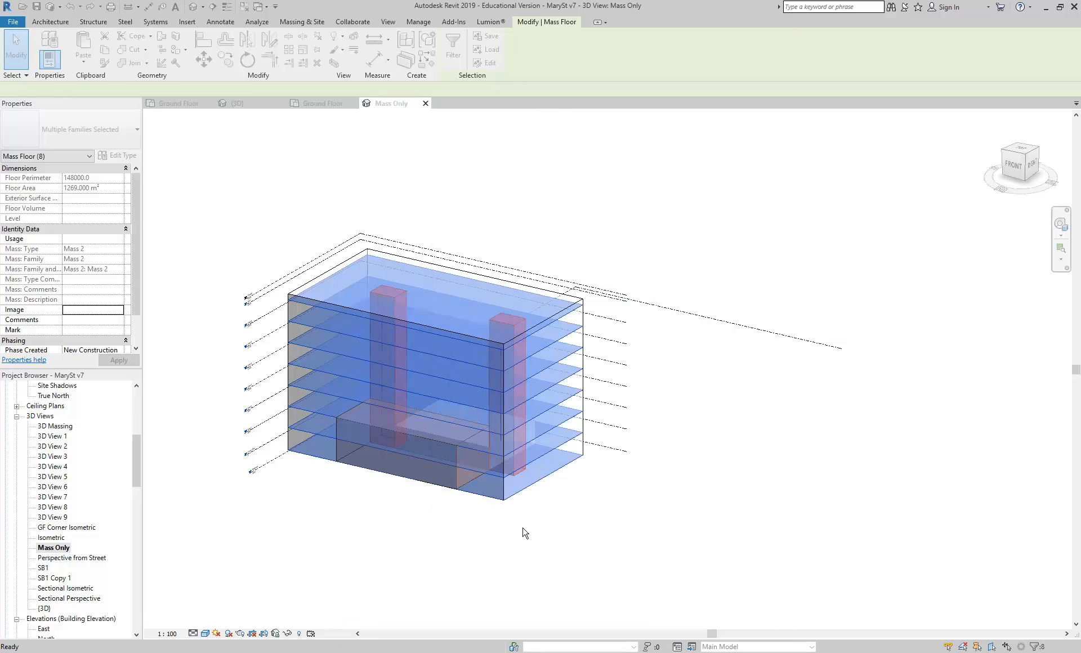
left_click(282, 518)
Select the whole building massing and filter the selection to Mass Floor elements by excluding Mass
left_click_drag(269, 181, 617, 552)
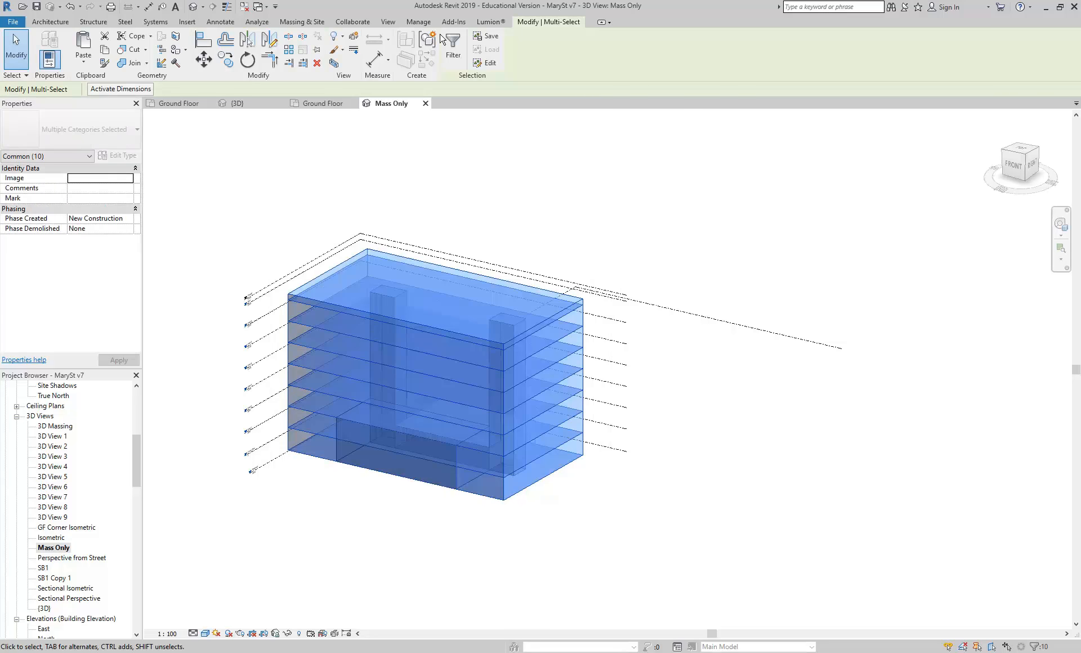
left_click(453, 48)
left_click(441, 261)
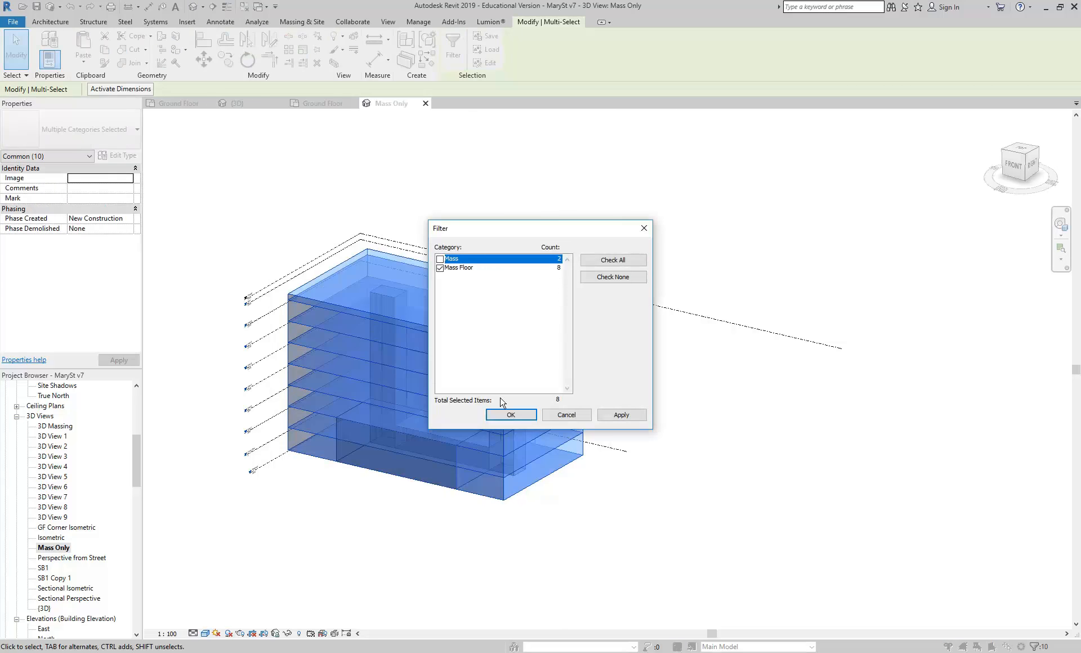
left_click(510, 415)
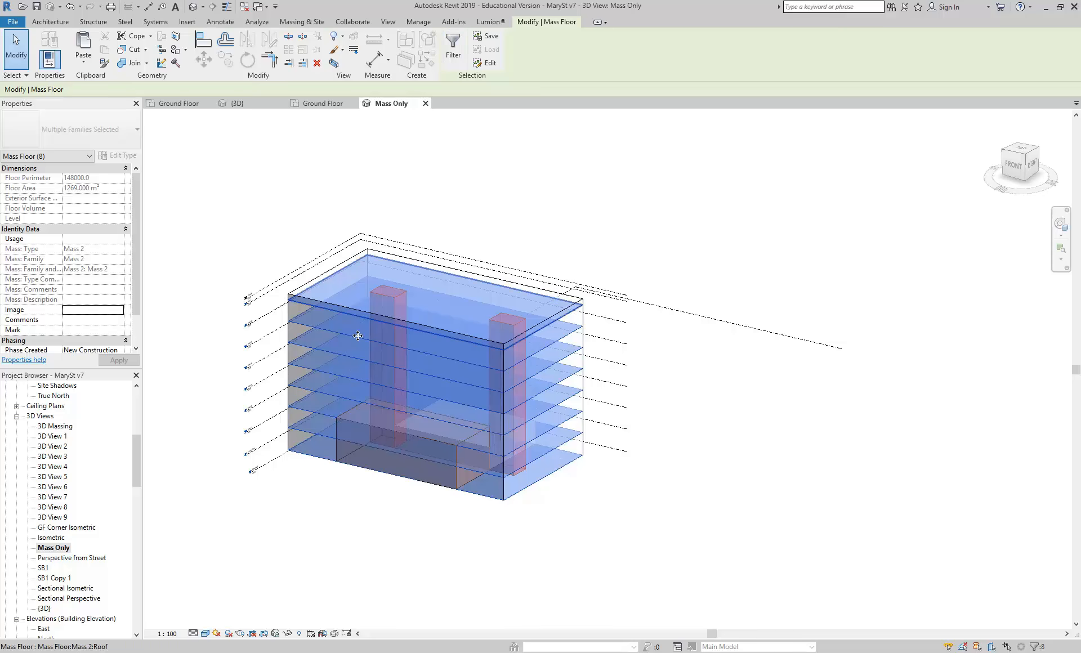
Override the selected mass floors' graphics by element with partial surface transparency, and clear the selection
right_click(292, 180)
mouse_move(326, 248)
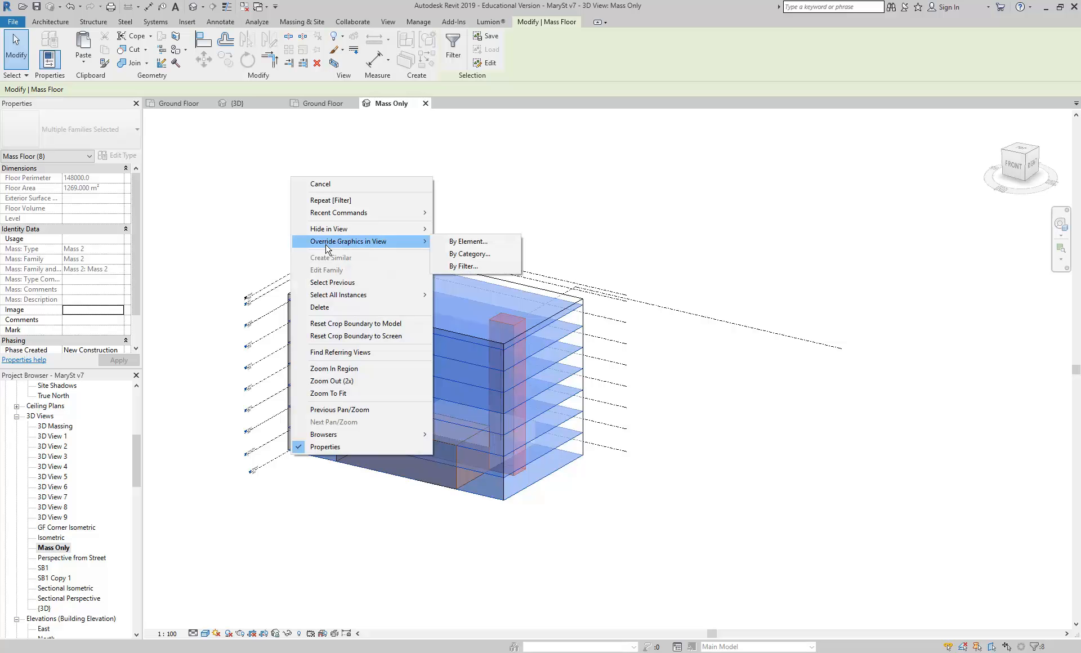
left_click(477, 242)
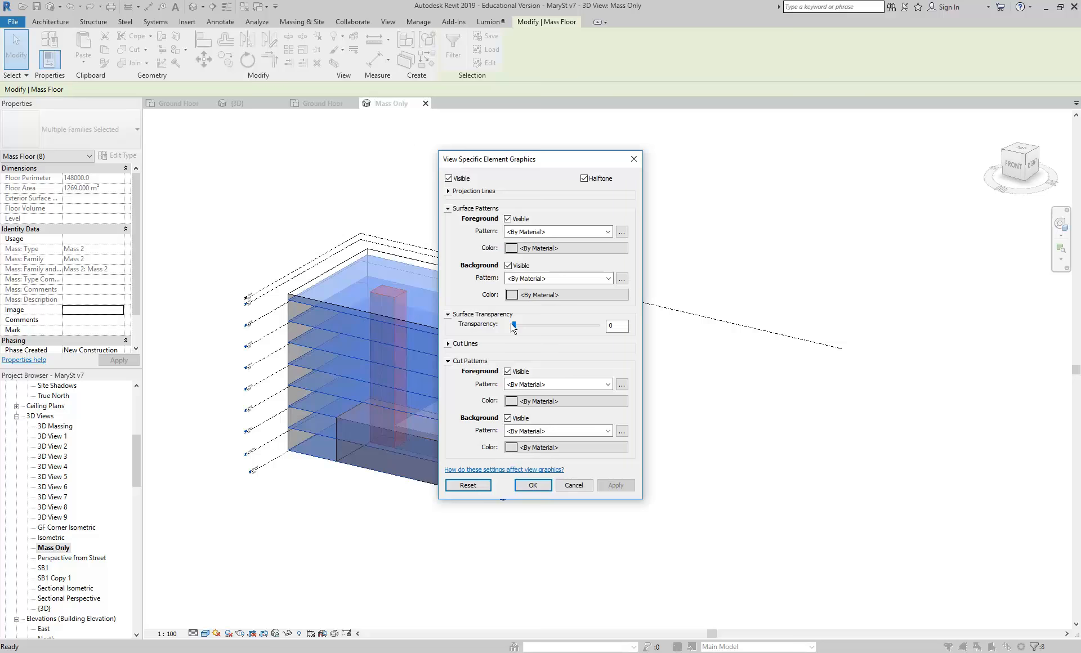
left_click(541, 328)
left_click(531, 485)
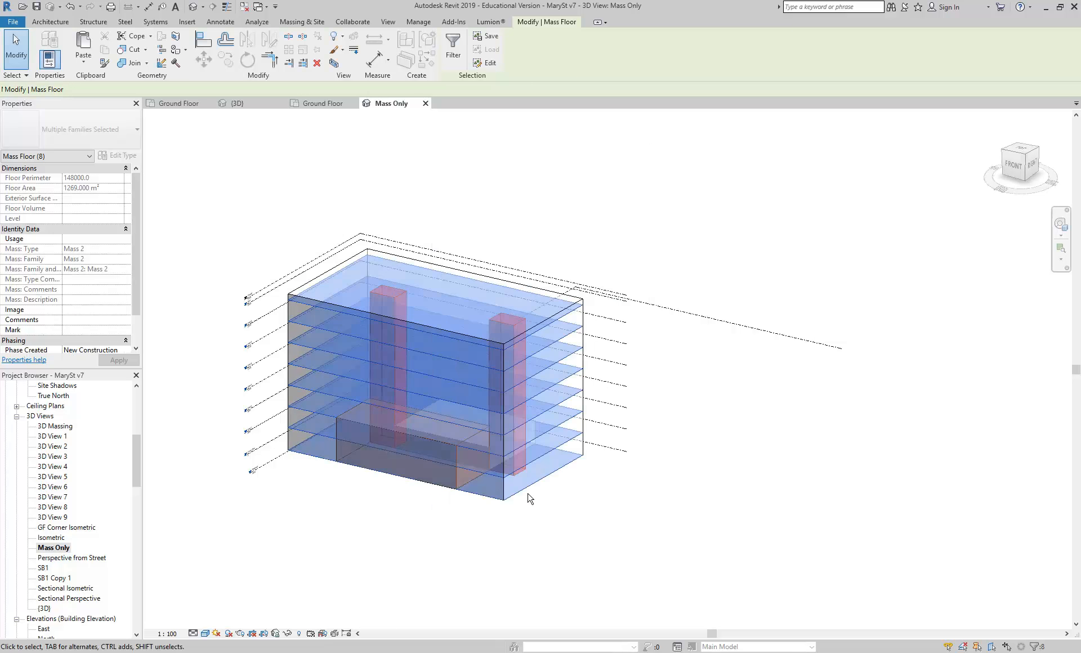
left_click(358, 552)
mouse_move(356, 551)
middle_mouse_down("shift")
mouse_move(328, 541)
mouse_move(336, 510)
mouse_move(420, 557)
mouse_move(343, 536)
middle_mouse_up("shift")
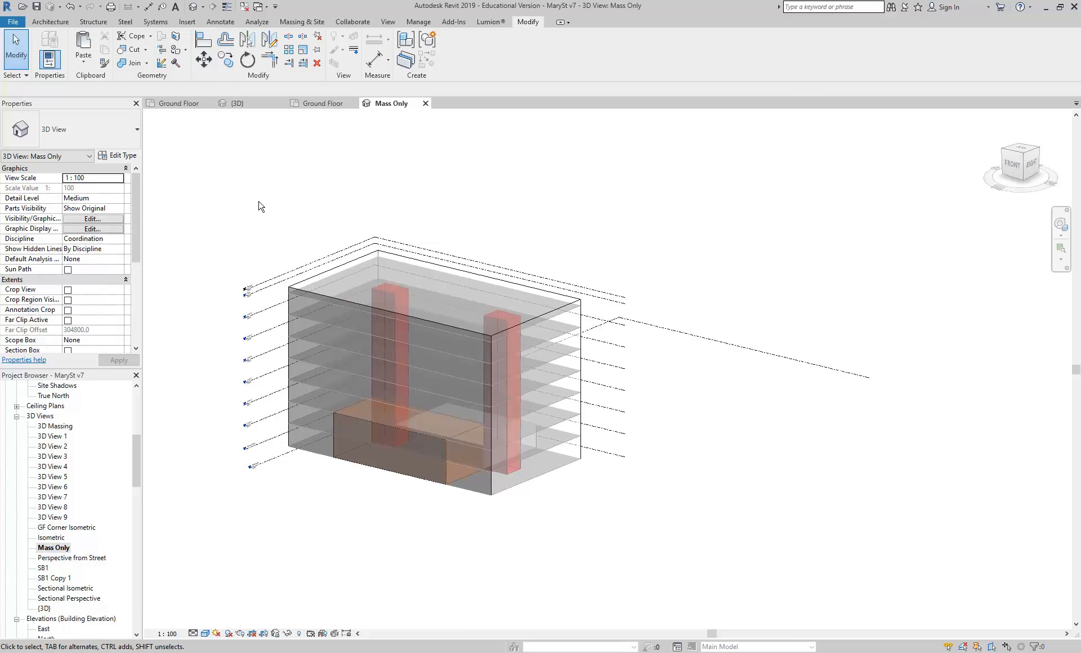
Reselect the whole building massing and filter it so that only the Mass Floor category is selected
middle_click_drag(256, 208, 246, 218)
left_click_drag(235, 146, 678, 566)
left_click(454, 50)
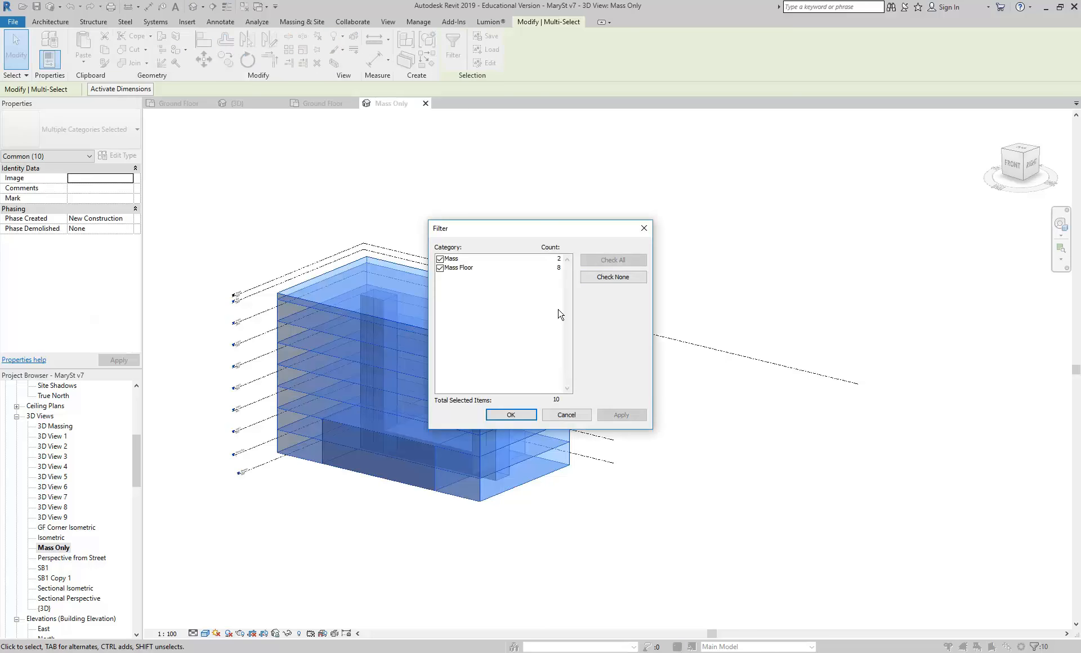
left_click(613, 277)
left_click(440, 268)
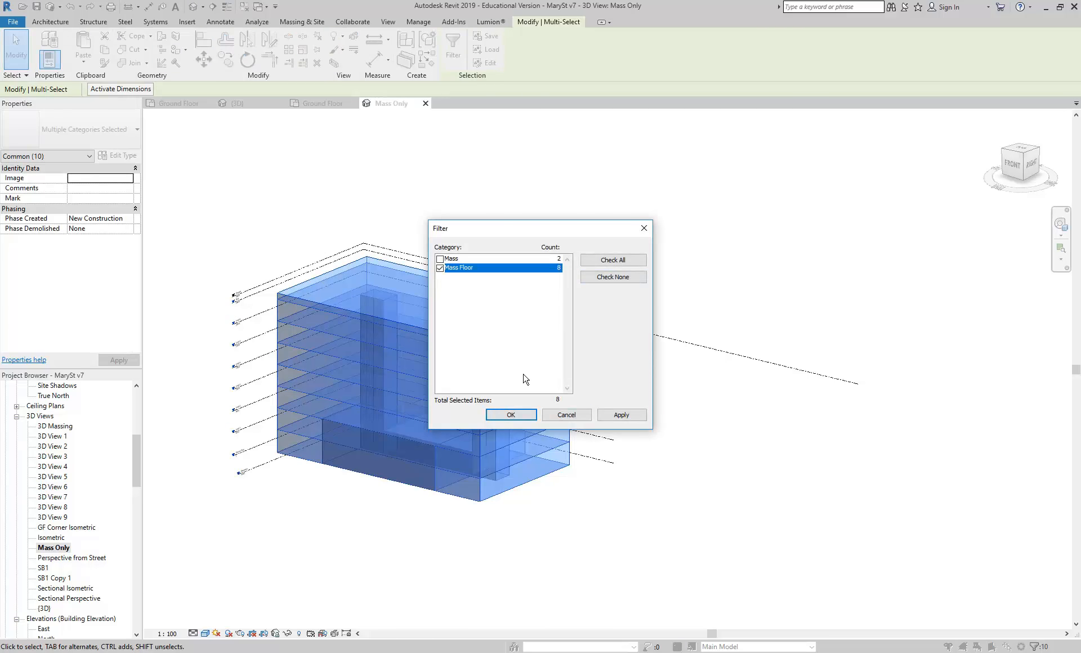
left_click(510, 415)
Override the selected mass floors' graphics by element with a surface transparency of 61, keeping the building in sight while applying it
middle_click_drag(278, 217, 338, 228)
right_click(317, 186)
mouse_move(372, 255)
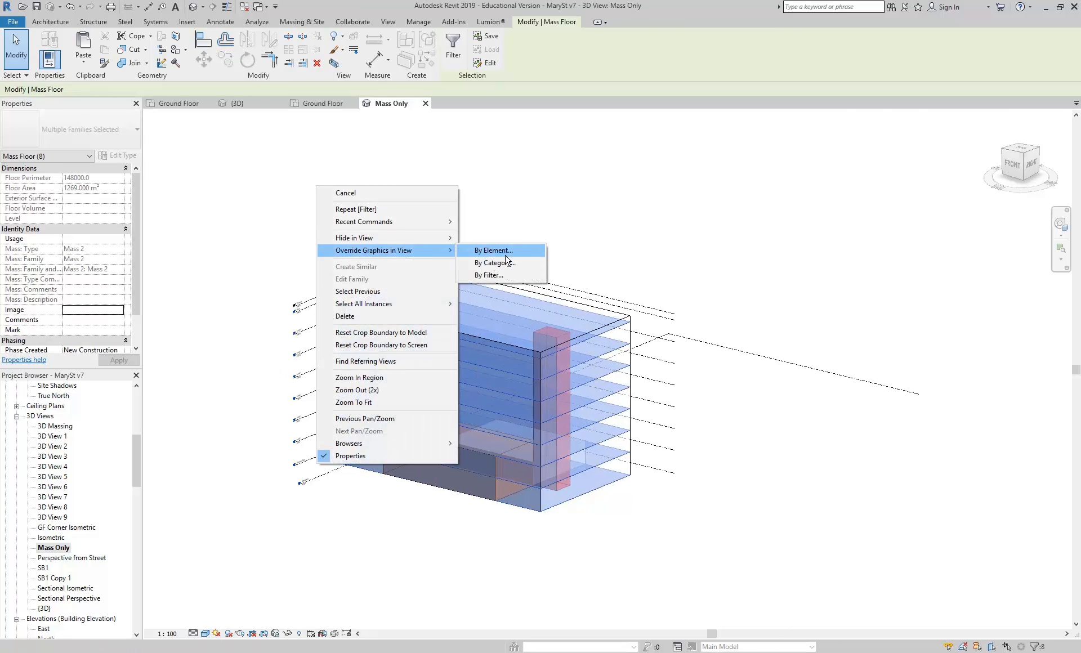
left_click(491, 250)
left_click_drag(519, 168, 848, 172)
left_click_drag(877, 330, 894, 330)
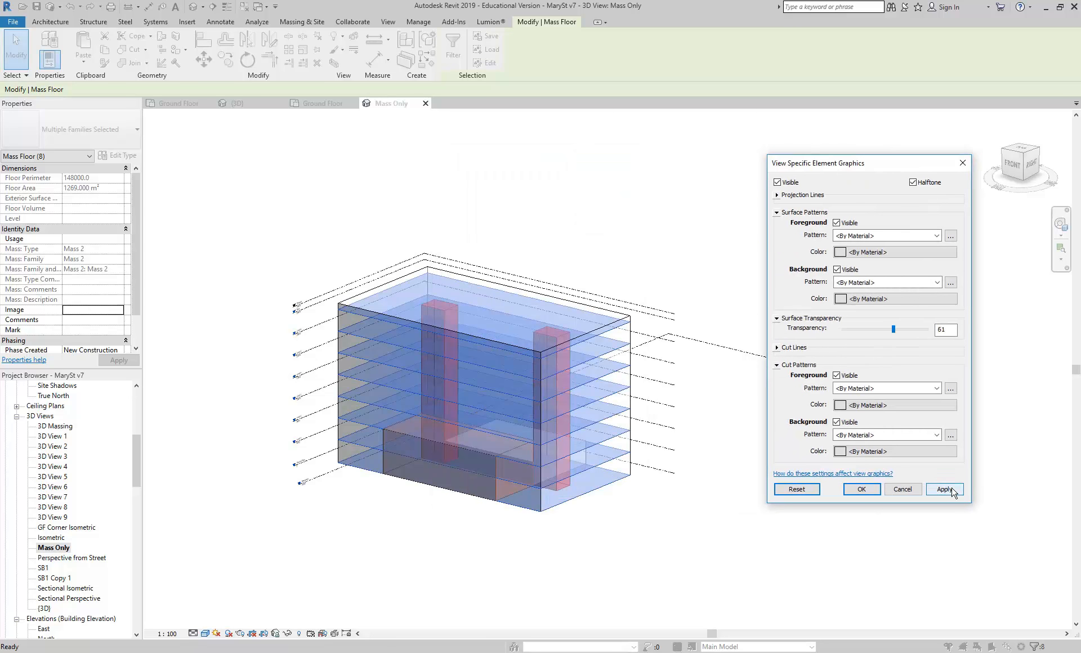
left_click(950, 490)
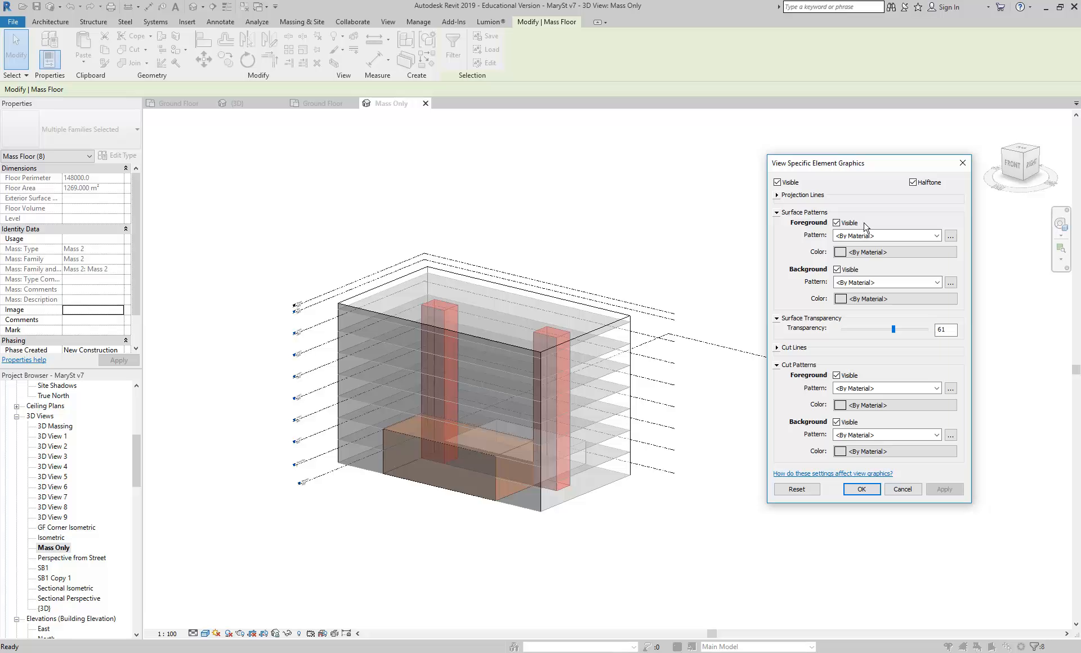
Raise the mass floors' surface transparency to 70, to 78 and slightly higher, accept the override, and clear the selection
left_click_drag(894, 330, 901, 329)
left_click(944, 489)
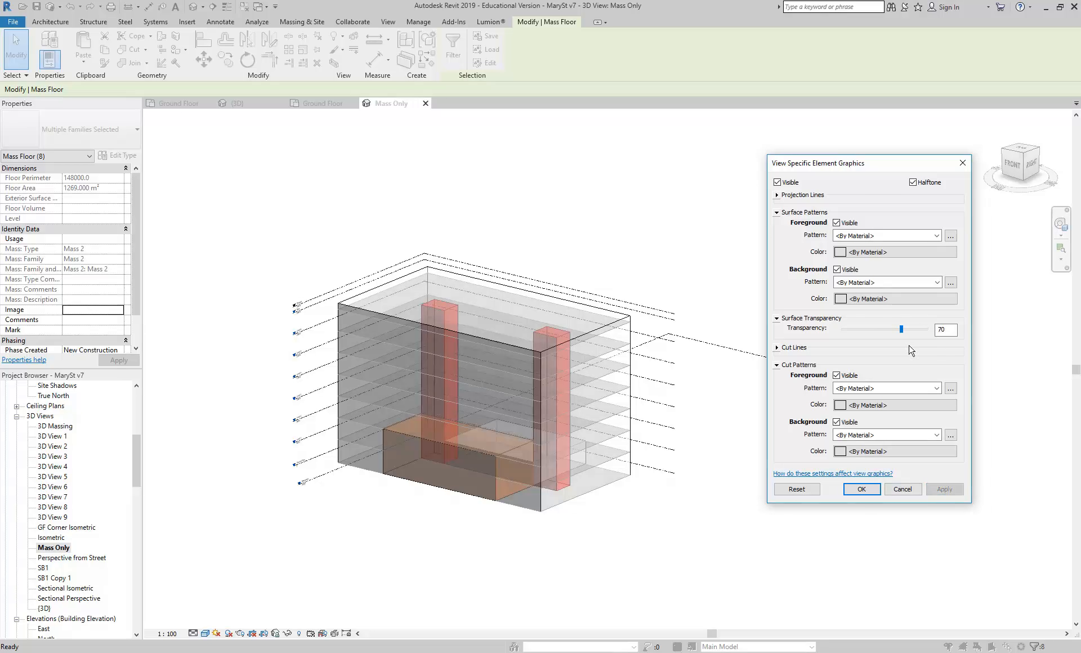
left_click_drag(902, 329, 907, 331)
left_click(945, 489)
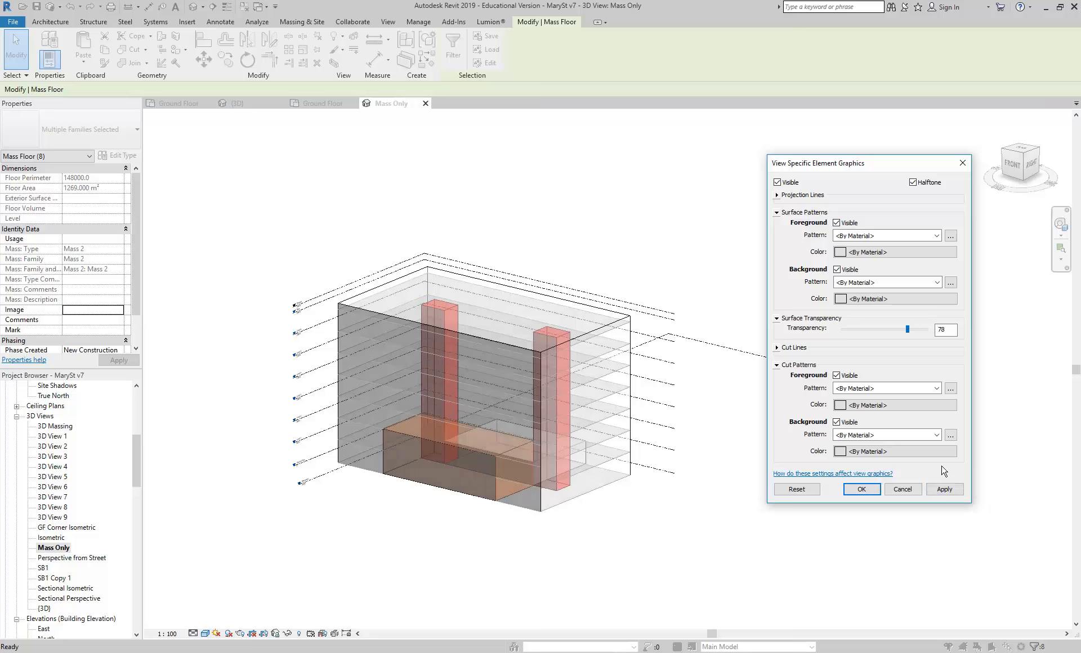
left_click(943, 490)
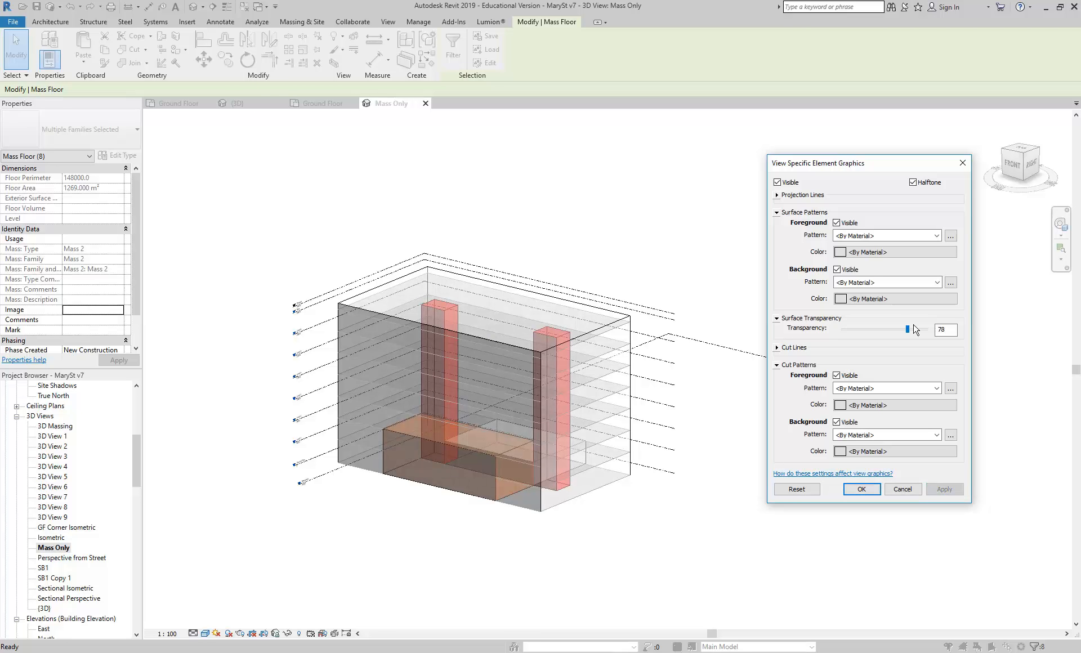
left_click_drag(907, 331, 911, 331)
left_click(944, 489)
left_click(862, 489)
left_click(506, 539)
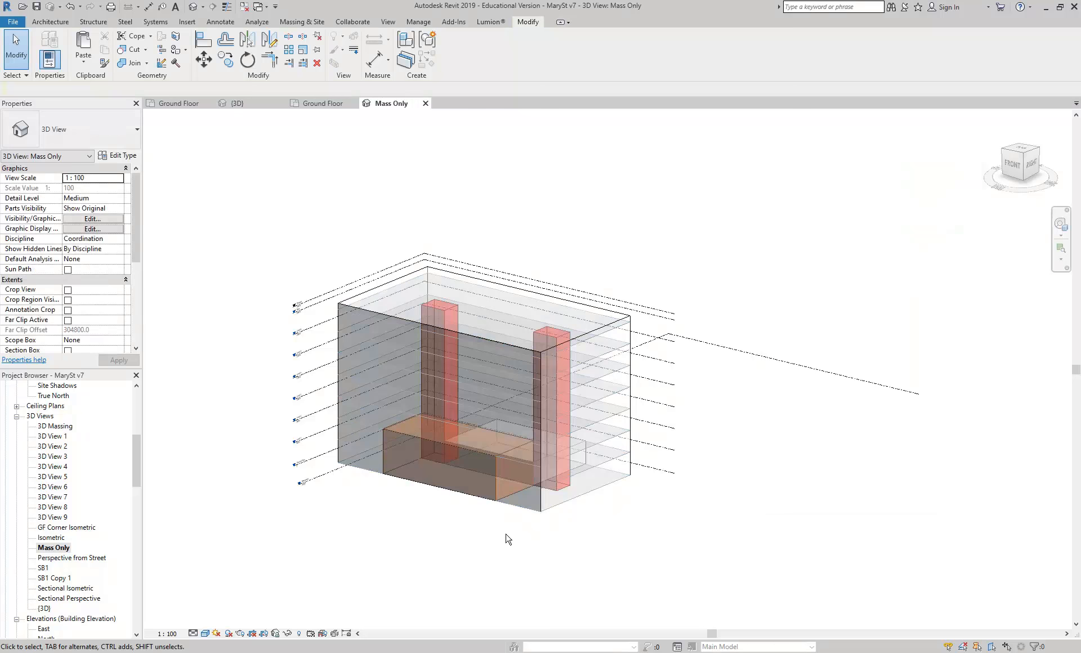
middle_click_drag(509, 533, 531, 535, "shift")
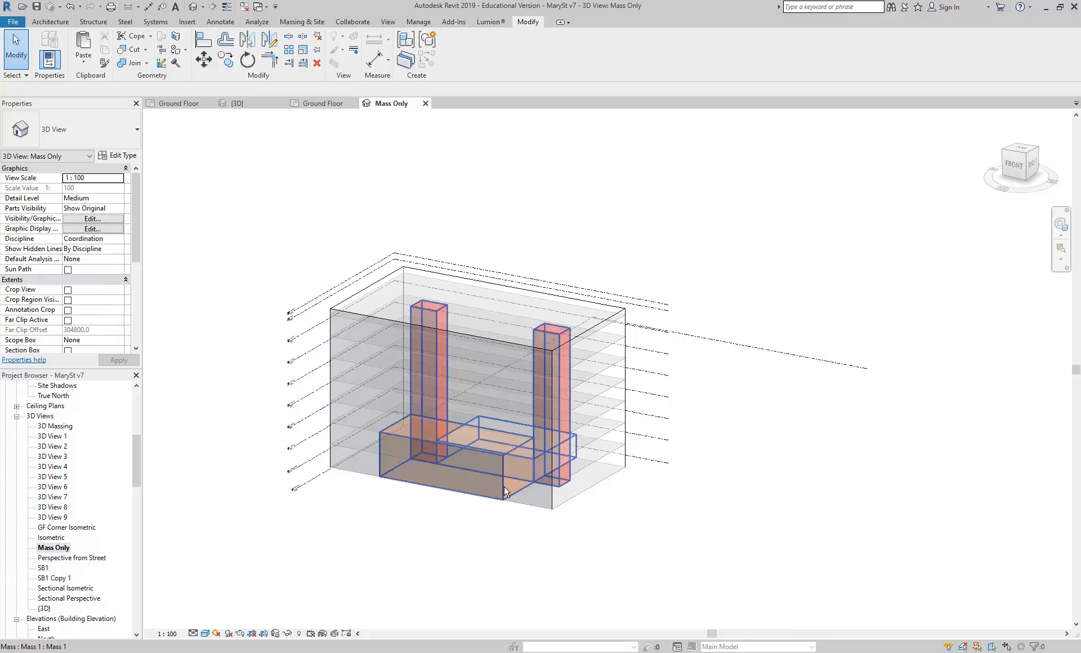
Filter the whole massing selection to the Mass category and deselect the cores and podium mass, leaving only the outer building mass selected
left_click(531, 512)
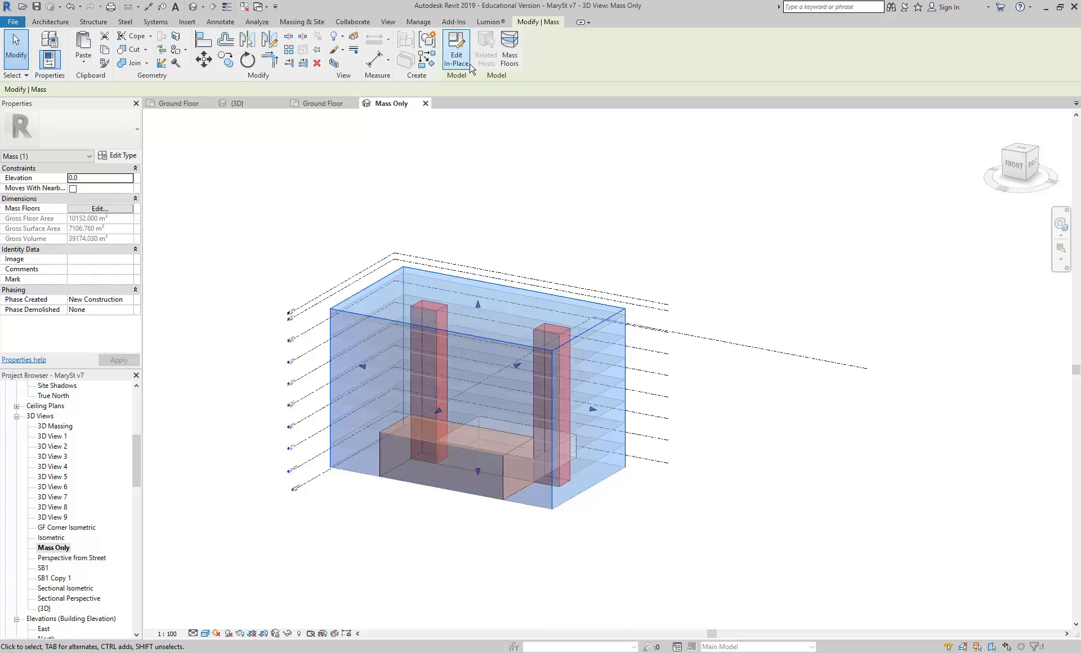
left_click_drag(298, 163, 651, 571)
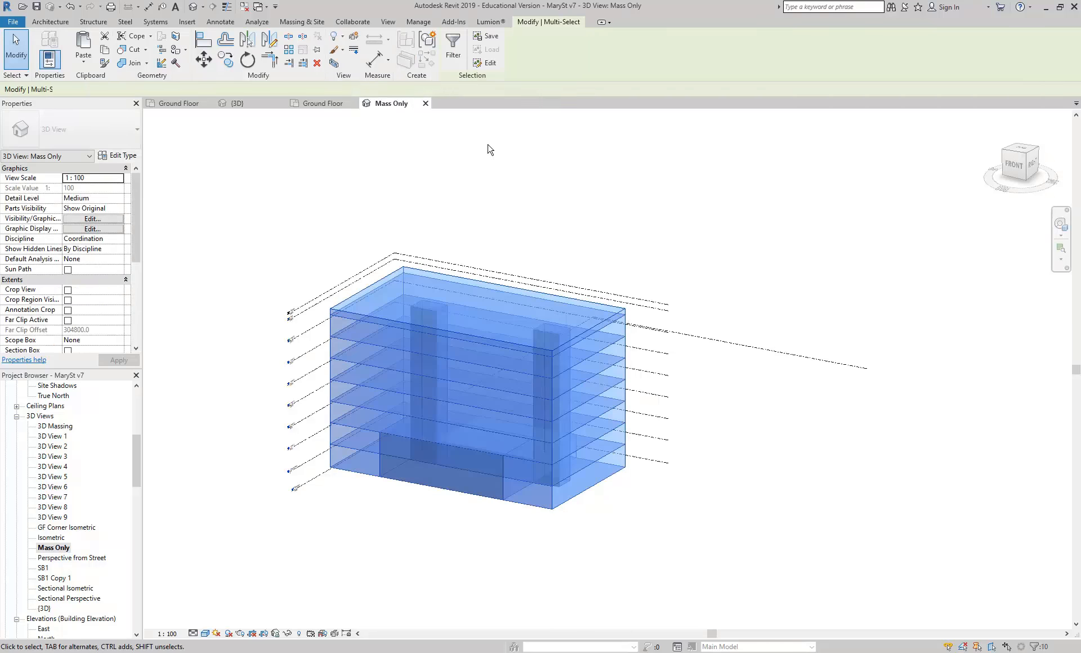
left_click(453, 48)
left_click(597, 279)
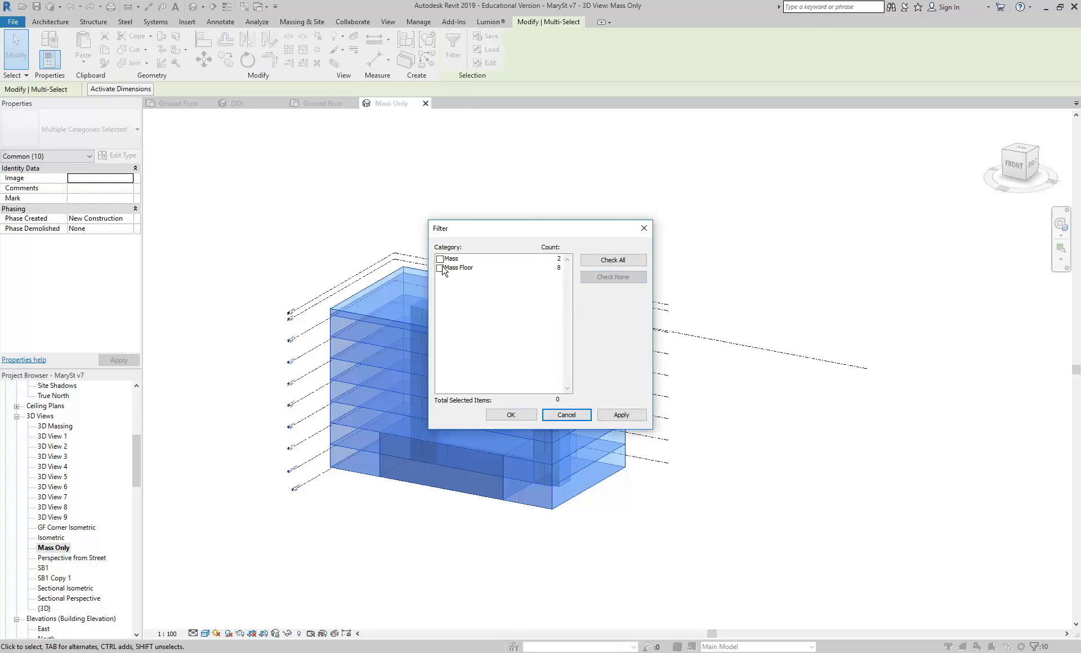
left_click(441, 259)
left_click(510, 414)
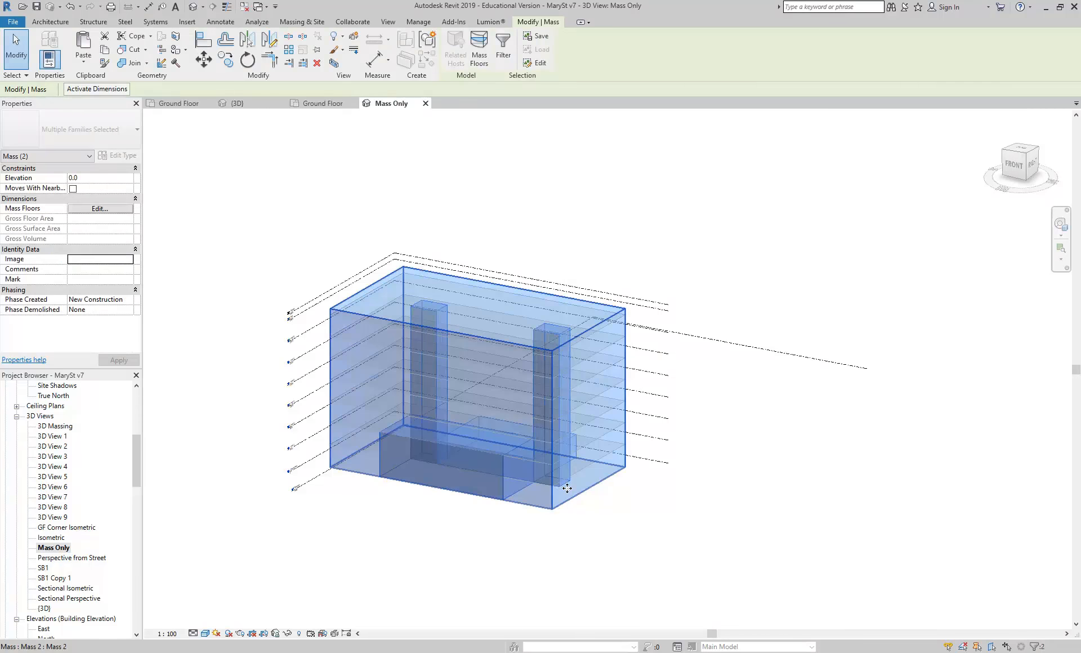
left_click(502, 477, "shift")
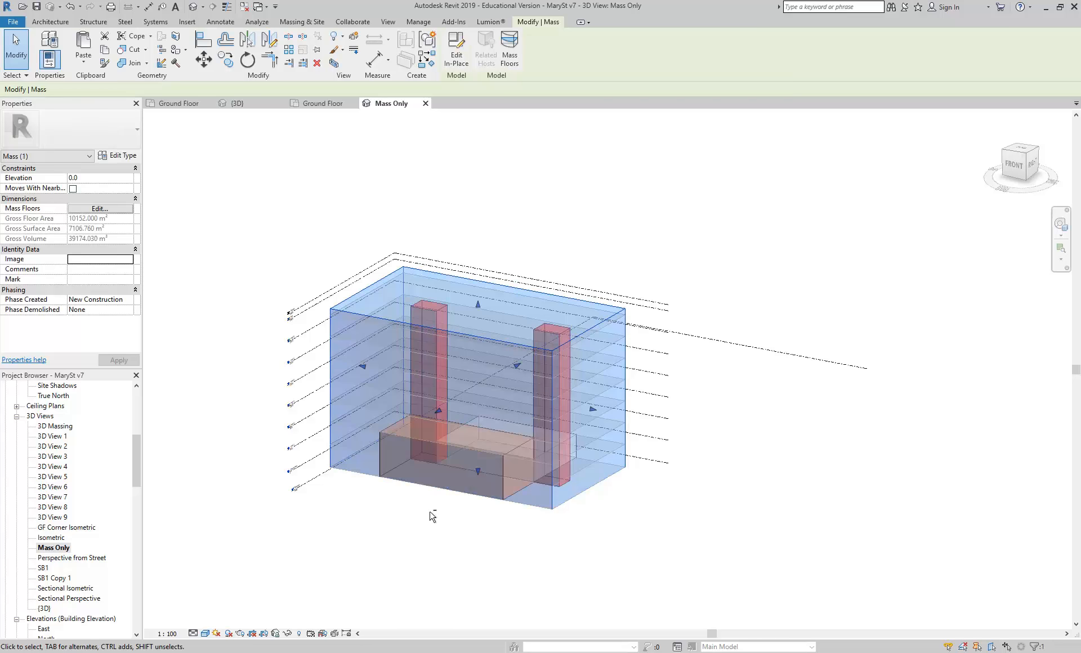
Hide the selected outer building mass by element in the Mass Only view
scroll(311, 225, "up", 3)
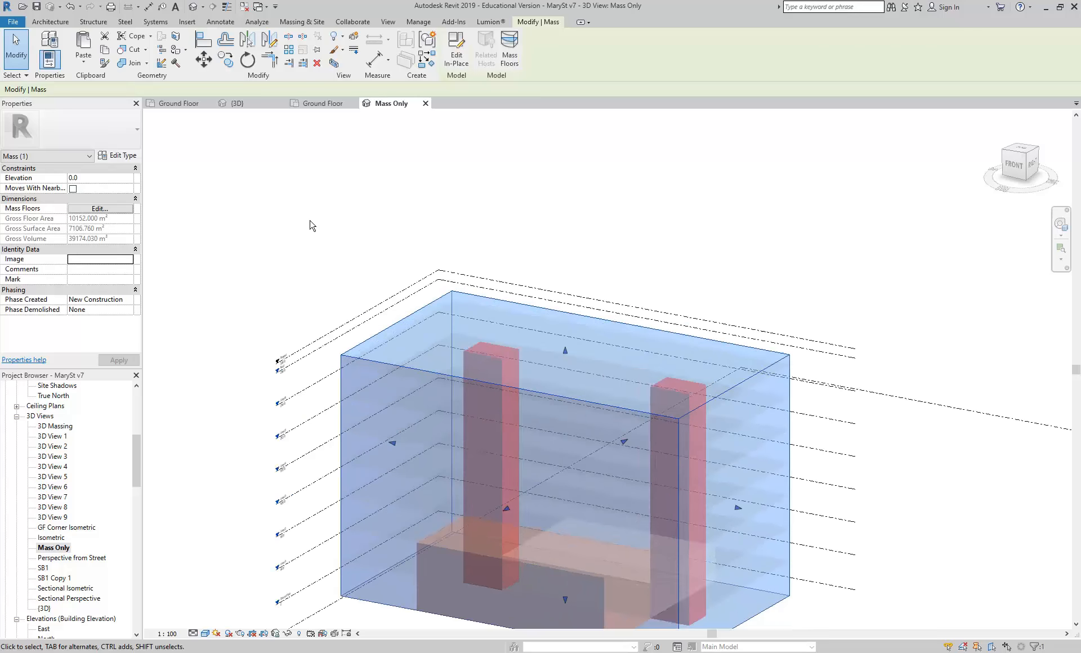
scroll(312, 189, "down", 3)
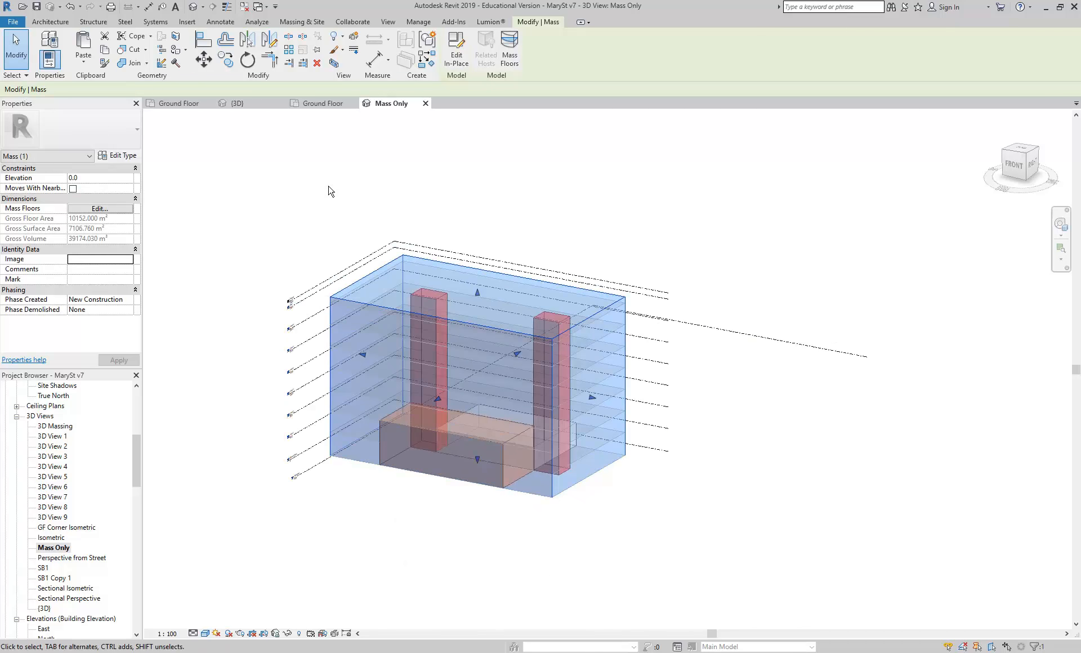
right_click(324, 185)
mouse_move(366, 288)
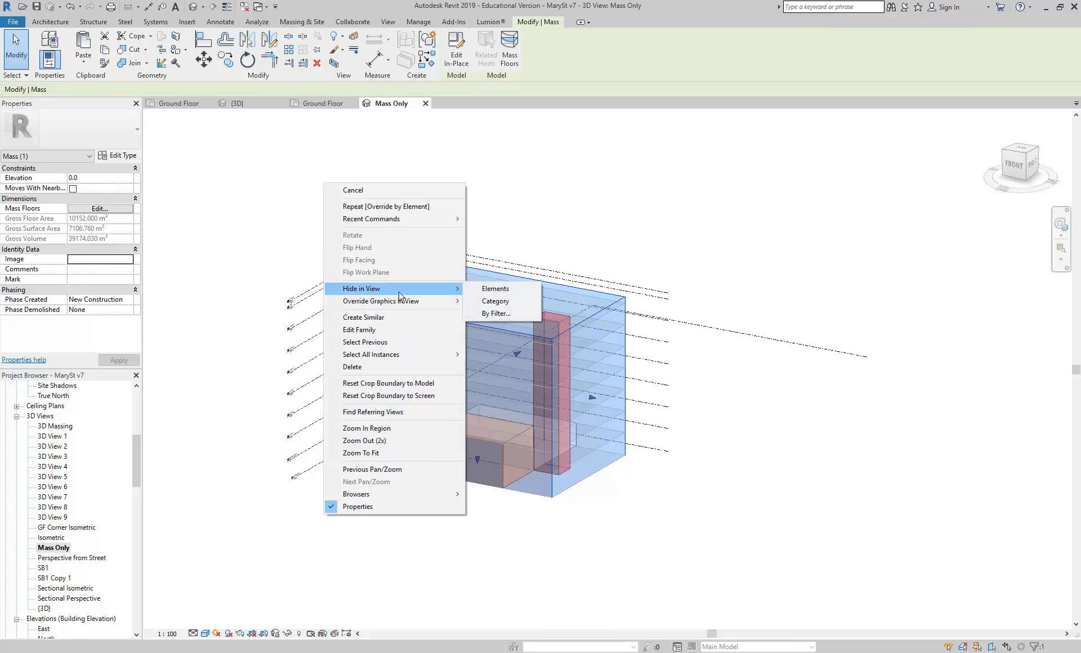
left_click(470, 288)
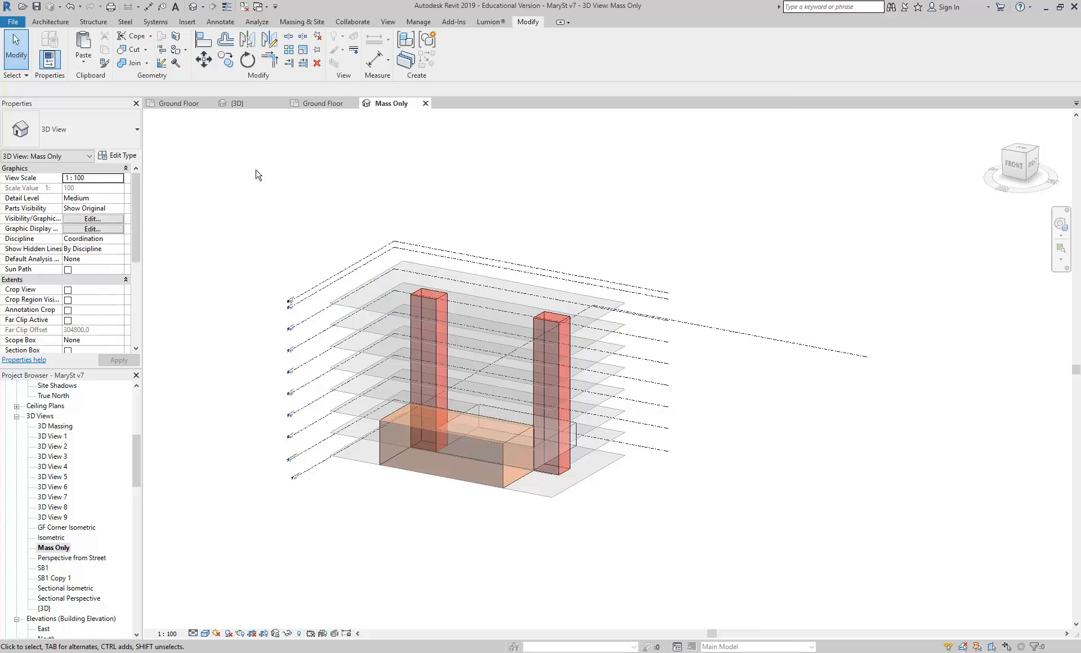
mouse_move(499, 274)
middle_mouse_down("shift")
mouse_move(418, 244)
mouse_move(497, 254)
mouse_move(496, 265)
middle_mouse_up("shift")
scroll(428, 454, "up", 1)
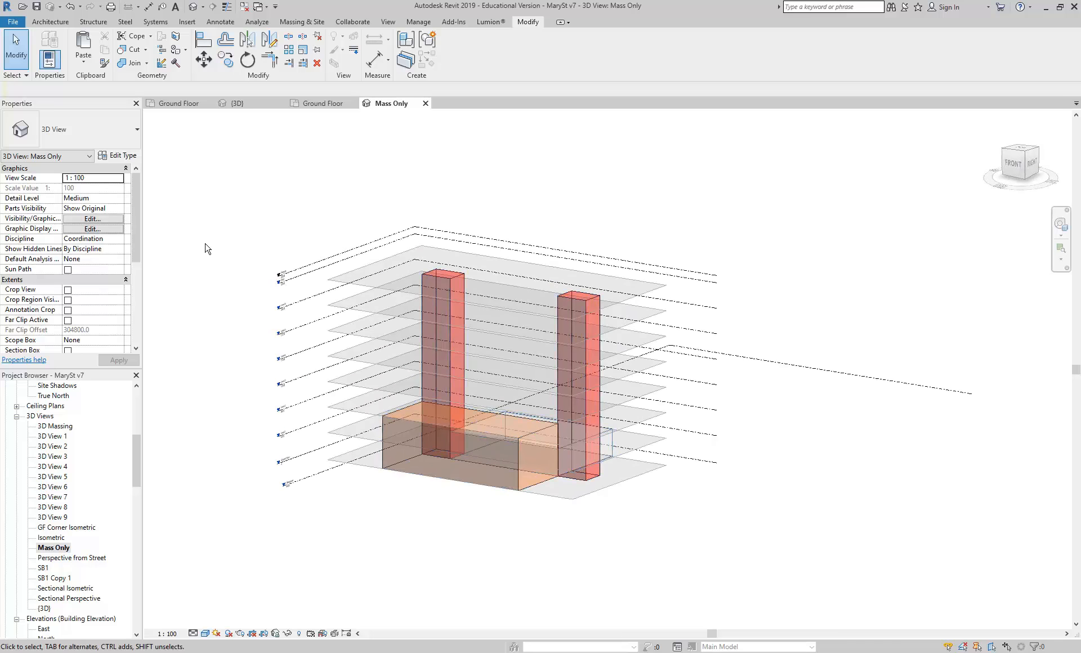
Duplicate the Mass Only 3D view without detailing and rename the copy Fire Egress
right_click(51, 552)
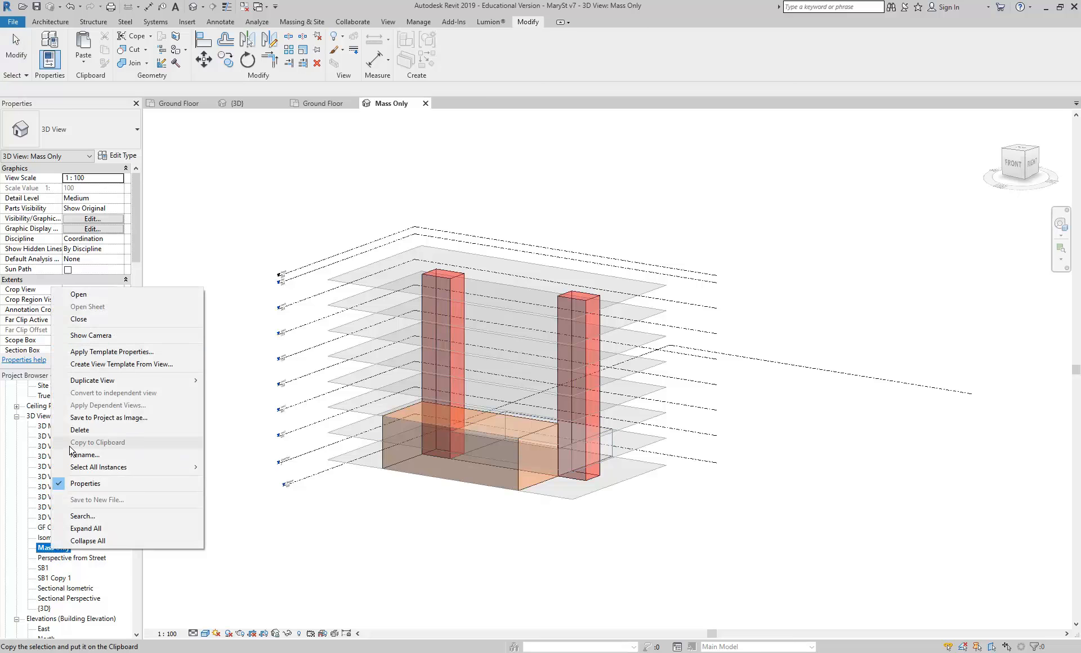
mouse_move(111, 382)
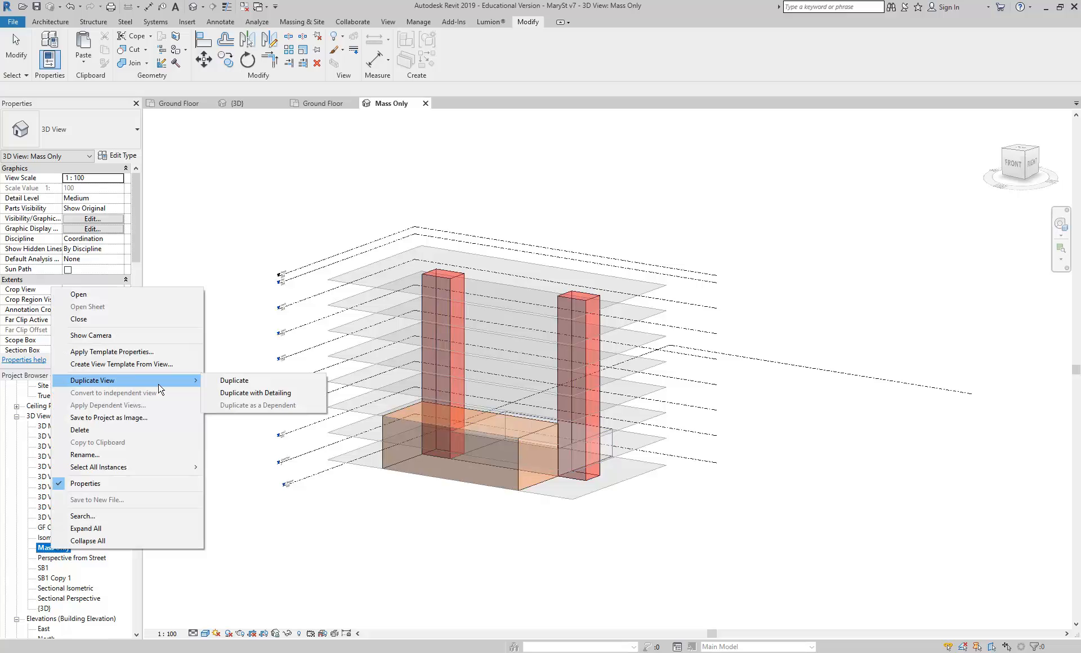
left_click(239, 382)
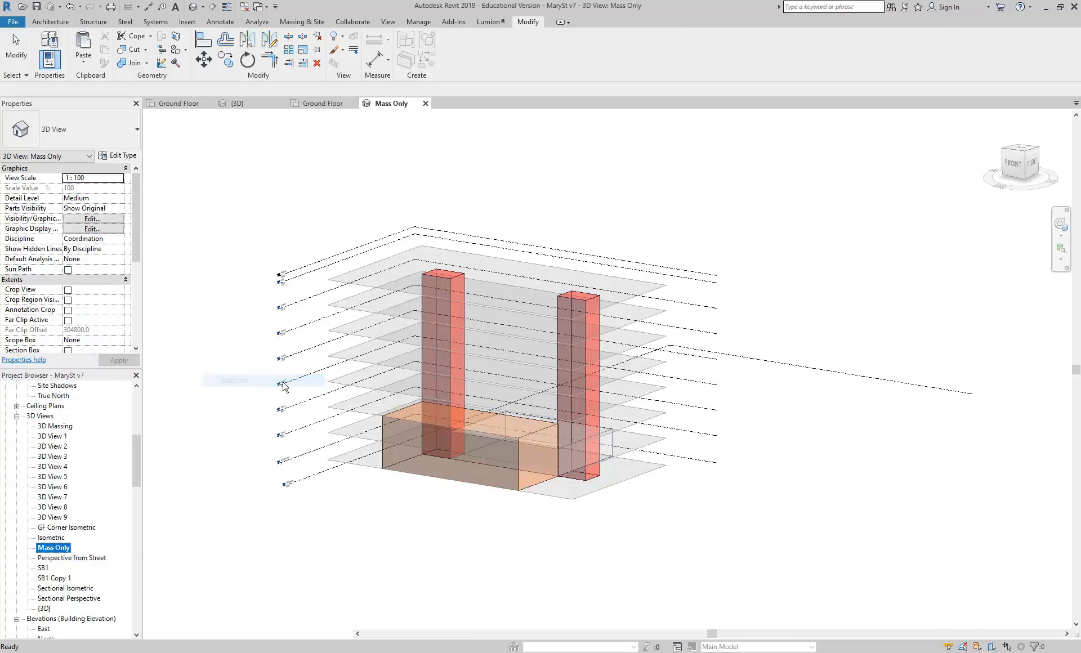
right_click(71, 558)
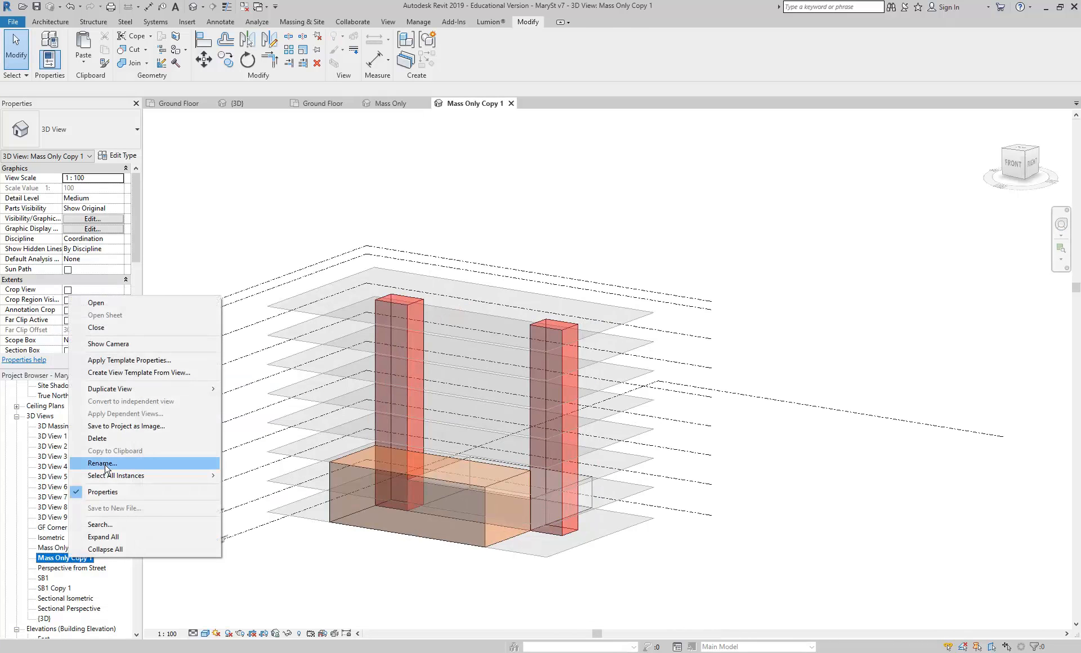
left_click(104, 464)
type("Fir")
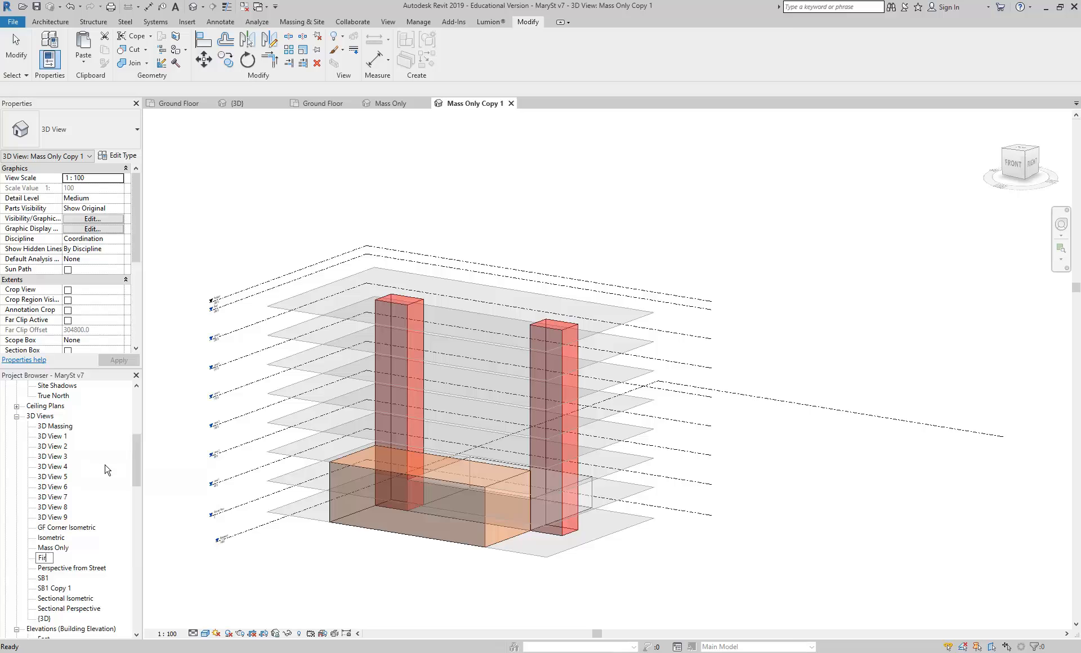
type("e Egress")
key("Return")
left_click(550, 606)
Edit the core and podium mass in place and sketch a rectangle on Level : Ground Floor from the right-hand core's corner to the floor edge
left_click(468, 498)
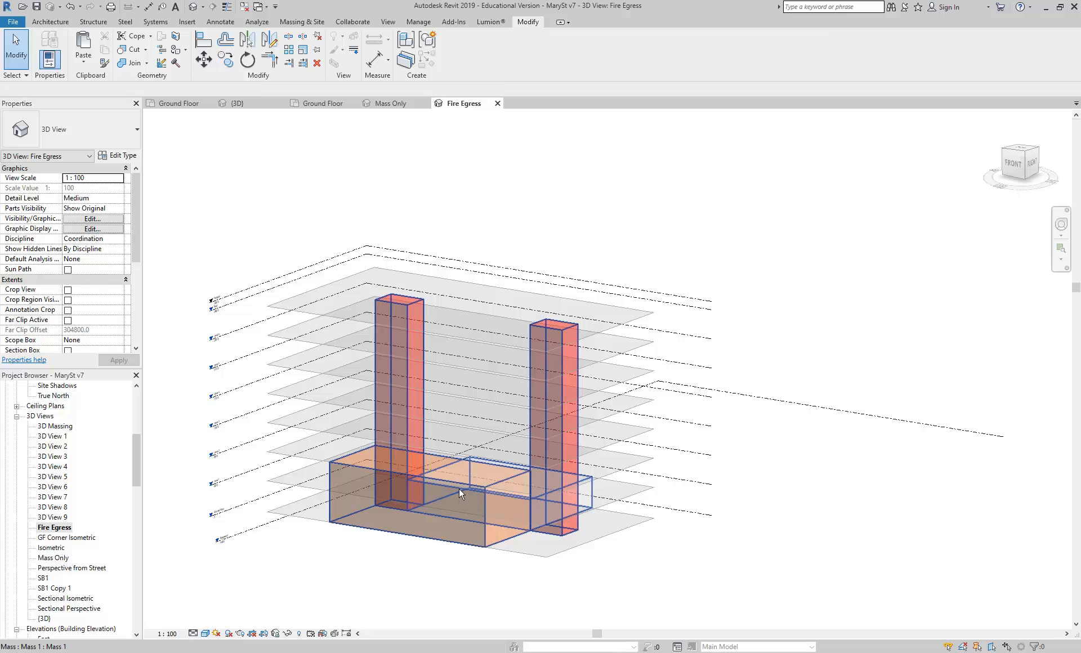
left_click(566, 390)
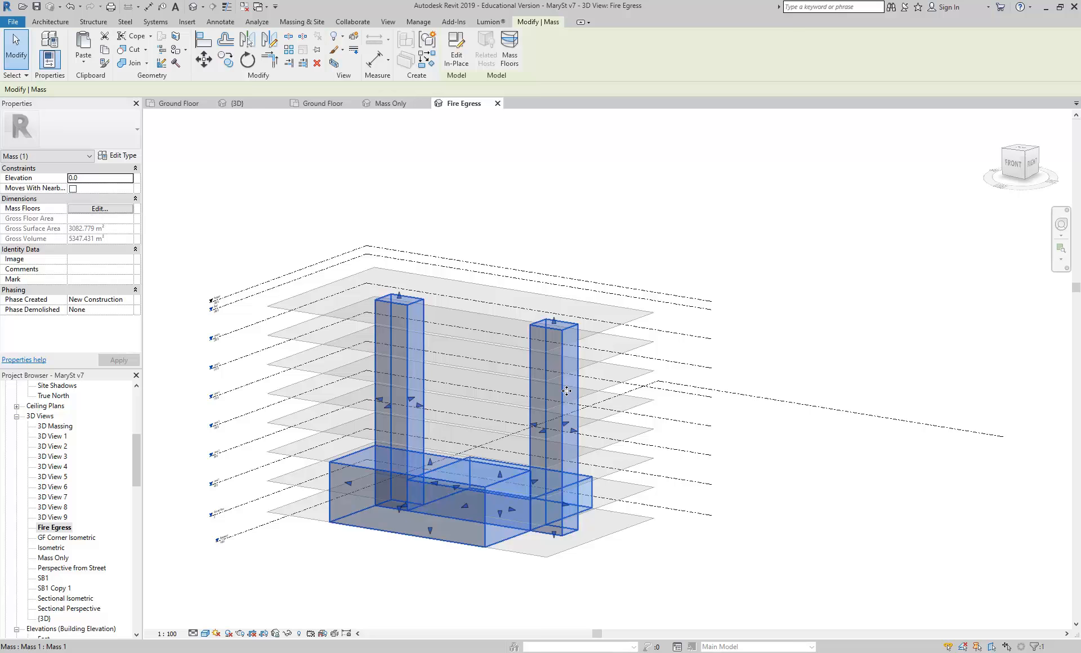
left_click(456, 56)
scroll(584, 551, "up", 5)
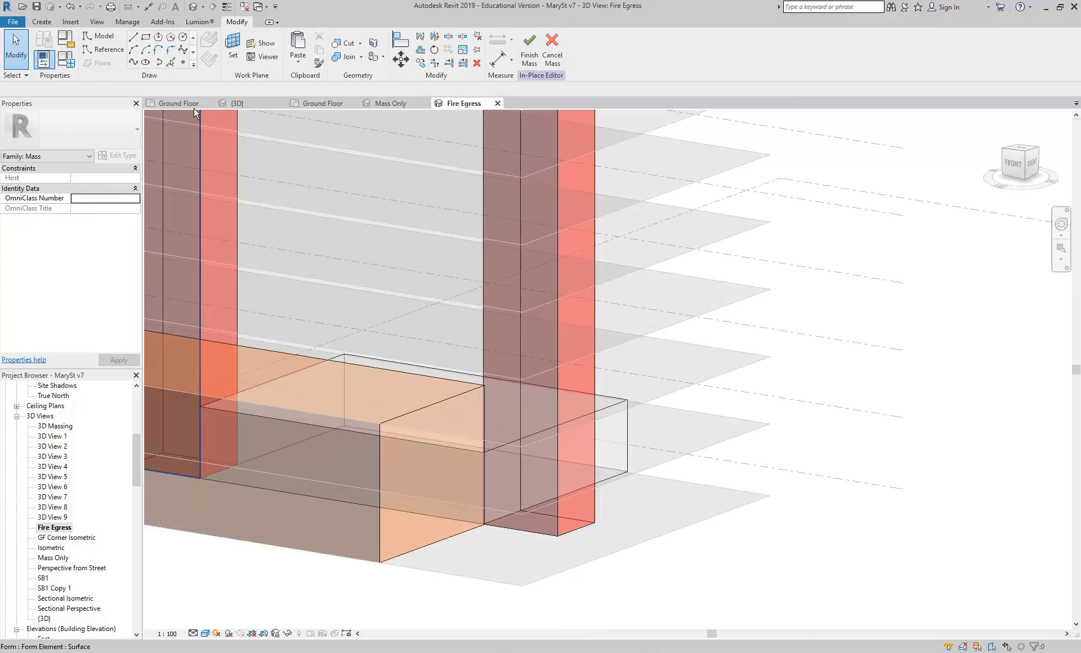
left_click(146, 38)
middle_click_drag(550, 514, 475, 406)
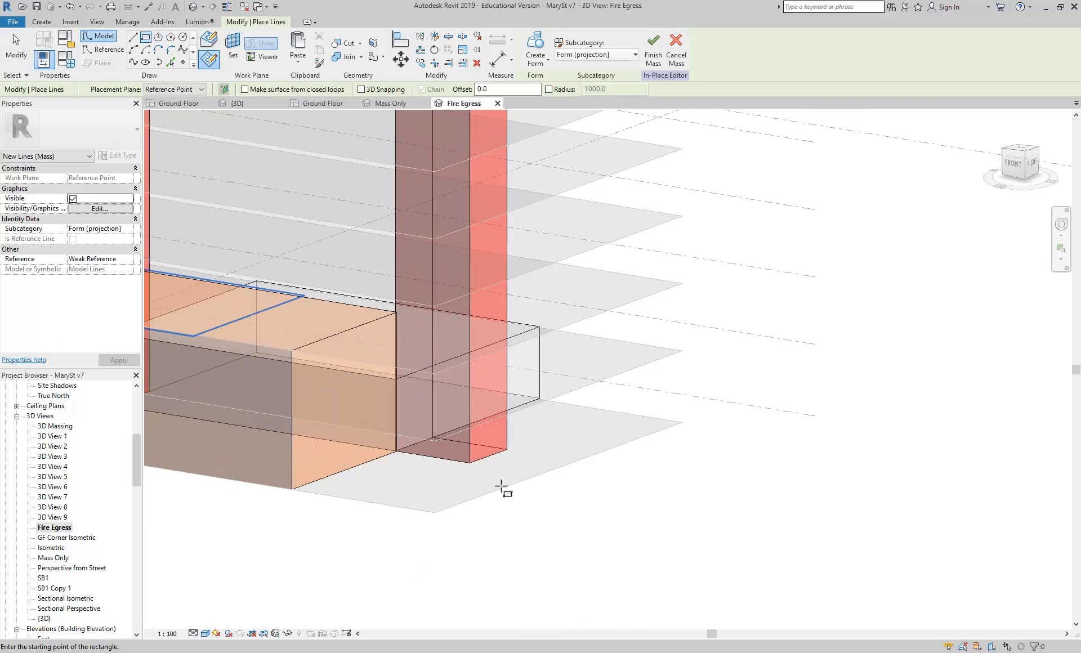
scroll(504, 496, "up", 3)
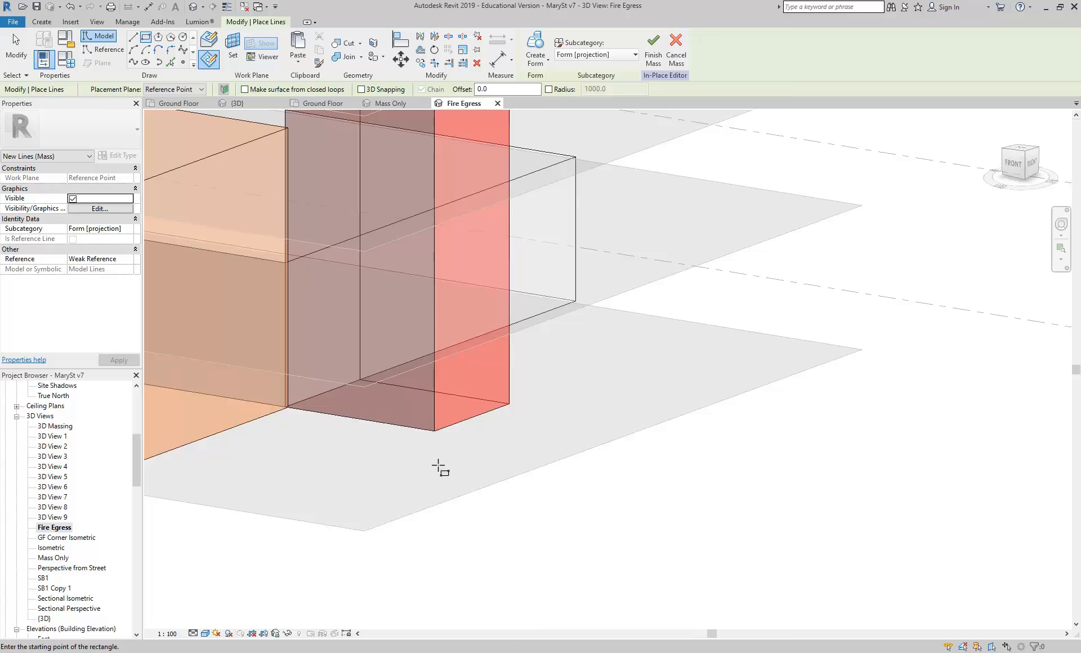
left_click(181, 90)
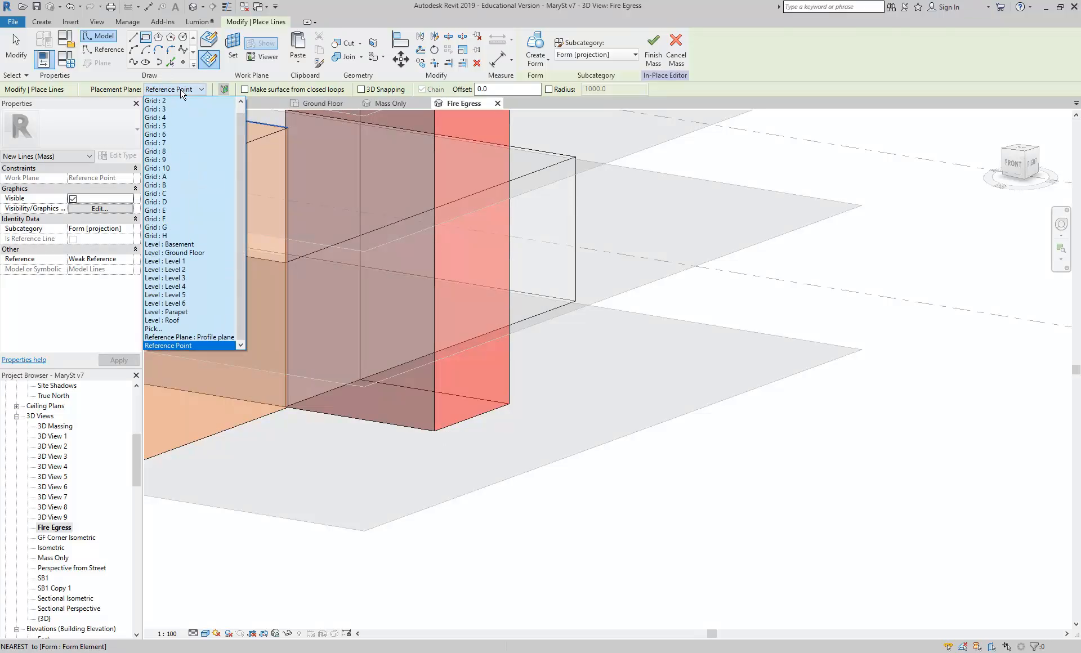
left_click(174, 252)
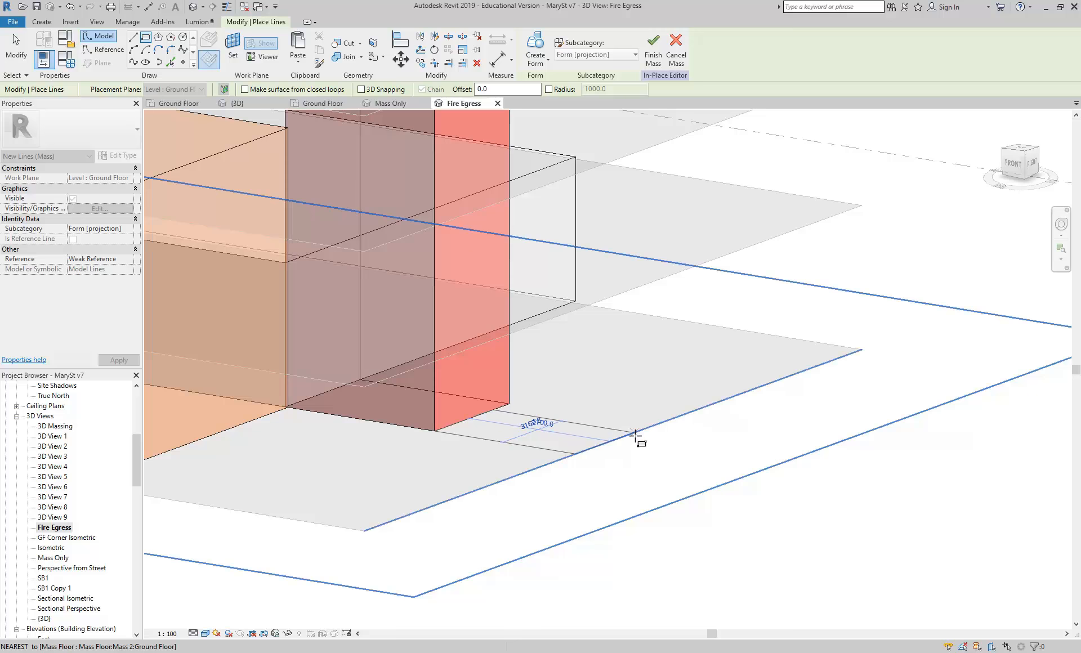
left_click(628, 436)
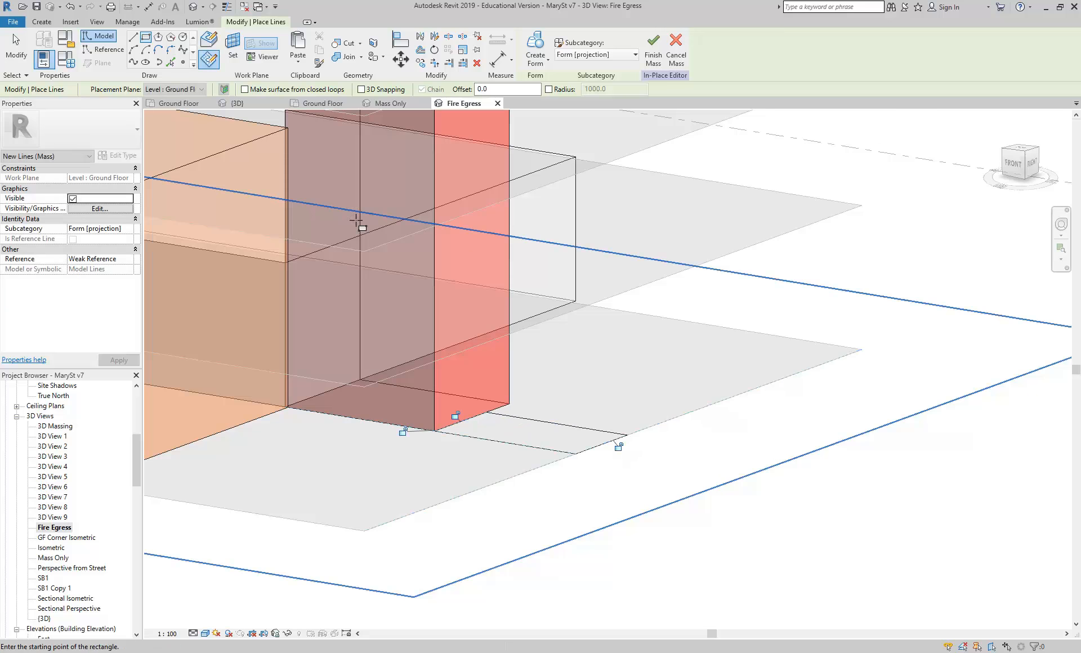
Align the long edge of the sketched rectangle with the side face of the right-hand core
left_click(402, 44)
middle_click_drag(679, 408, 489, 419, "shift")
middle_click_drag(323, 395, 534, 449)
scroll(454, 379, "down", 1)
middle_click_drag(534, 449, 543, 502)
scroll(530, 429, "up", 2)
left_click(462, 346)
key("Escape")
key("Escape")
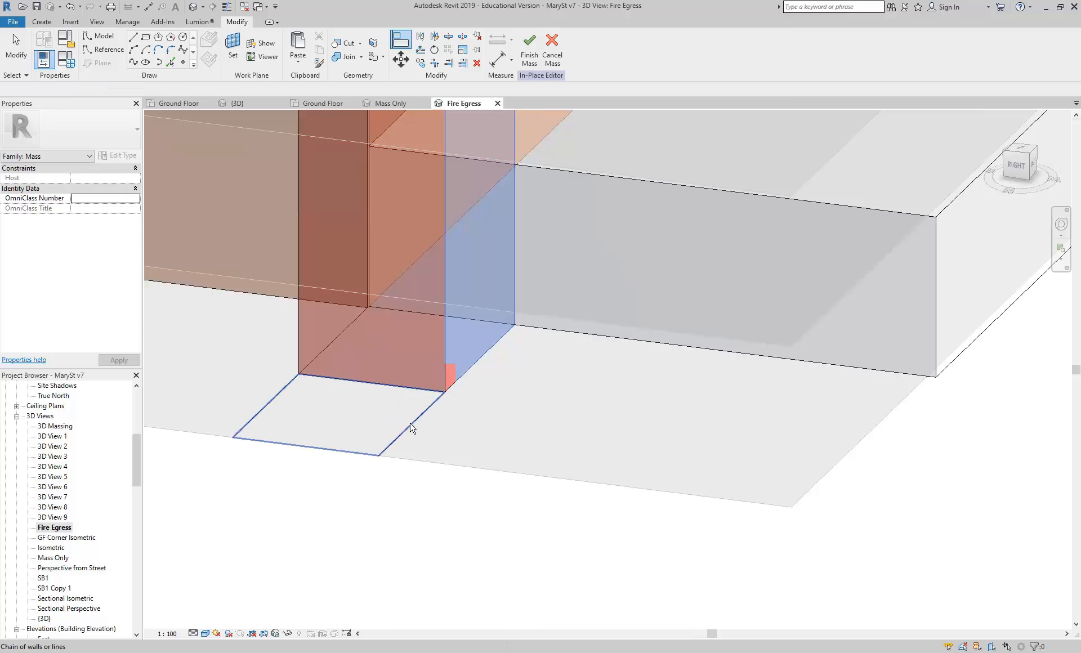
Create a solid form from the rectangle at the base of the right-hand core
left_click(411, 423)
left_click(536, 44)
middle_click_drag(306, 381, 572, 432, "shift")
scroll(496, 375, "down", 2)
Align the top face of the new egress block with Level 1
left_click(401, 40)
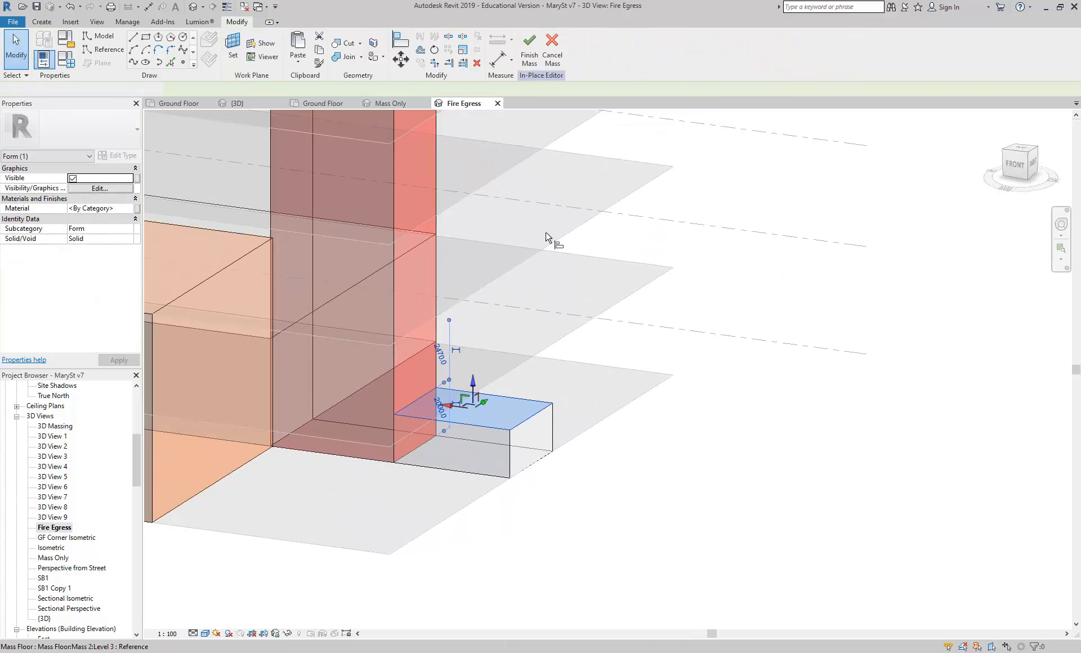
scroll(674, 372, "up", 3)
middle_click_drag(659, 369, 627, 369, "shift")
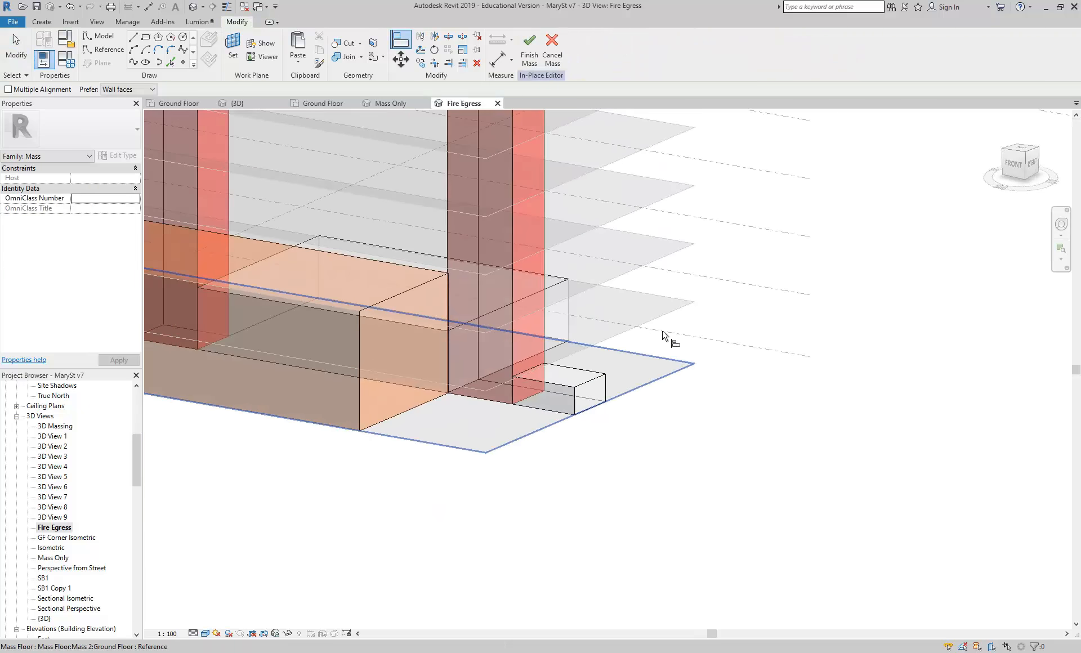
left_click(722, 280)
left_click(586, 377)
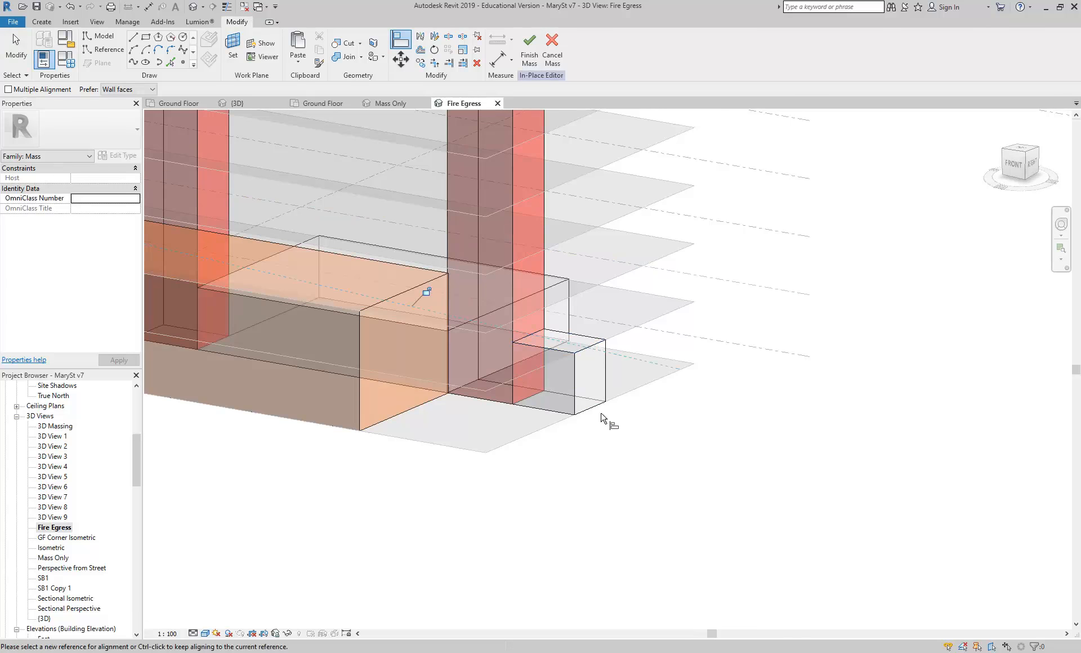
key("Escape")
key("Escape")
Join the egress block's geometry to the right-hand fire stair core
scroll(597, 338, "up", 2)
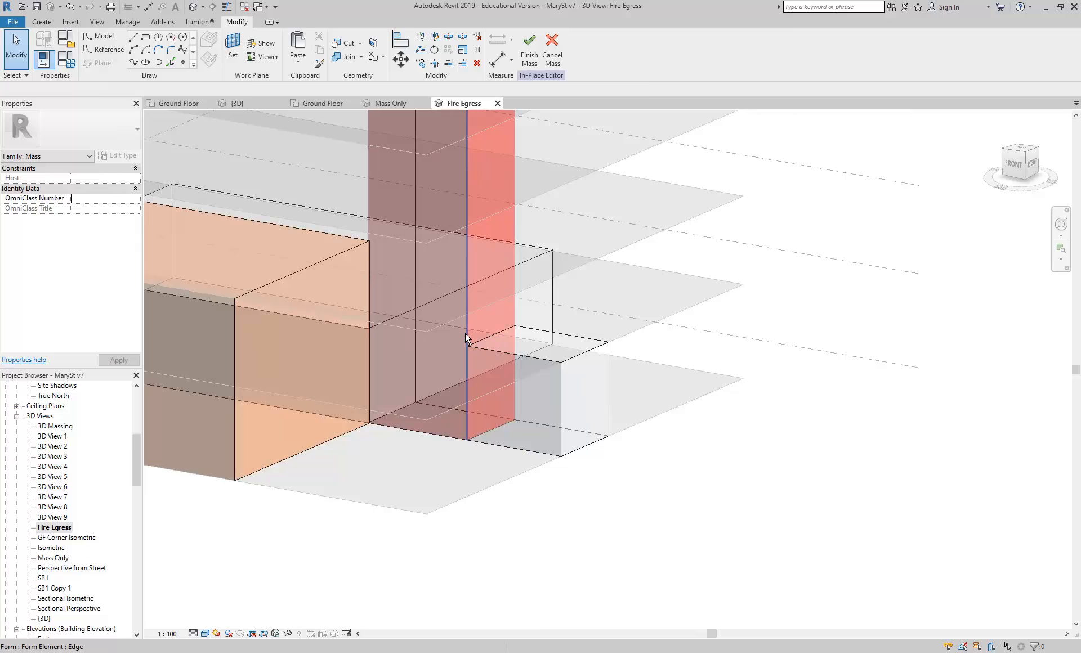
left_click(348, 59)
left_click(442, 398)
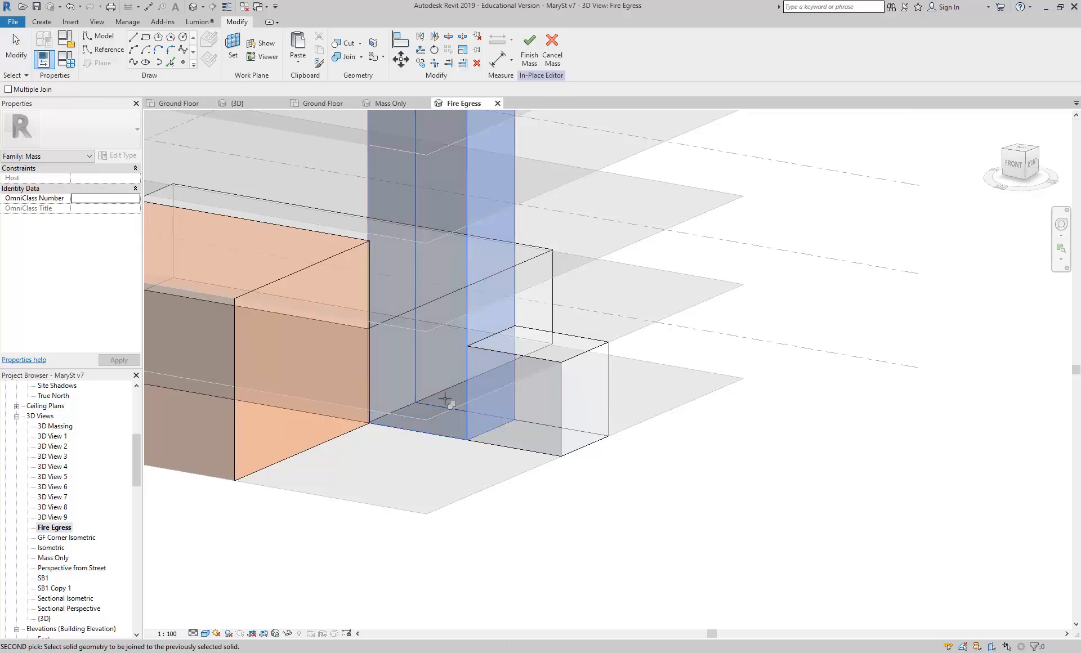
left_click(517, 444)
key("Escape")
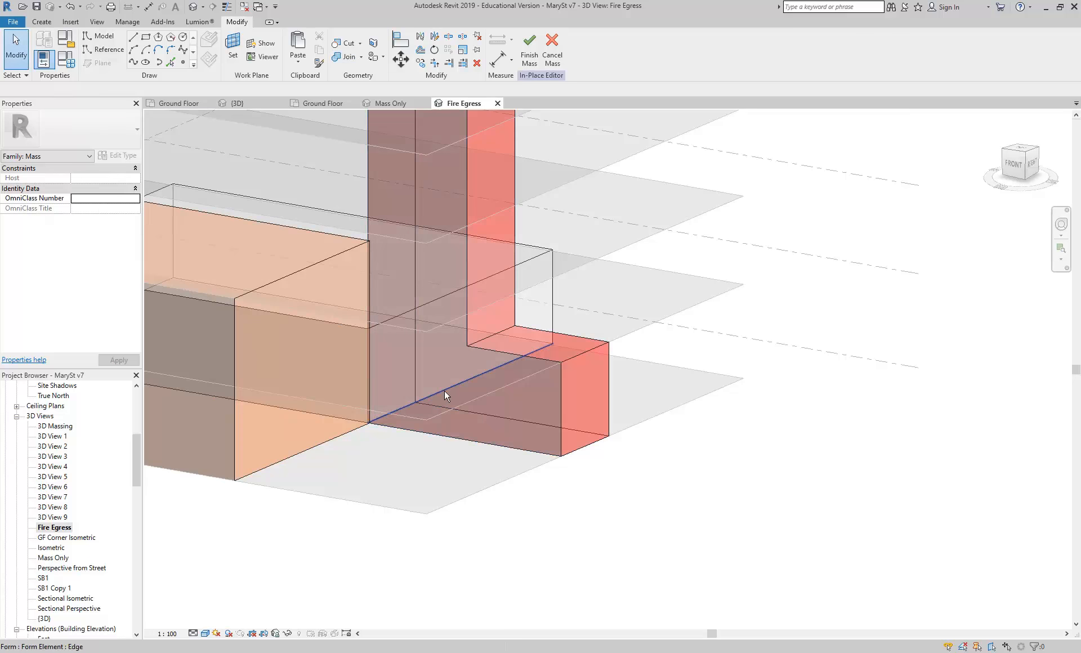
scroll(548, 428, "down", 6)
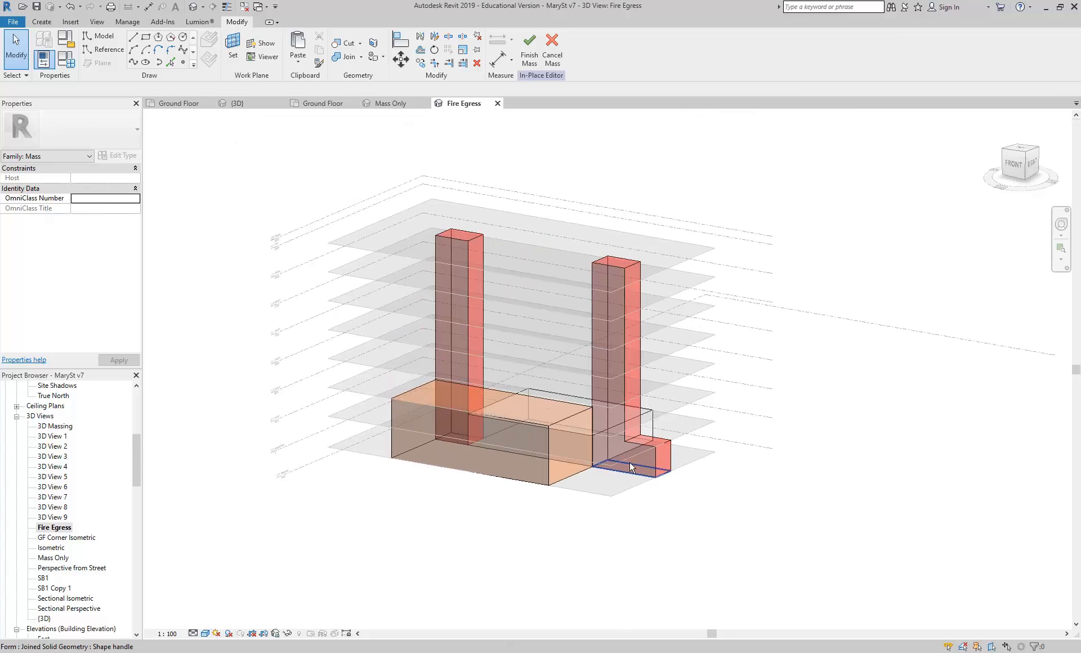
Mirror a copy of the egress block about an axis through the midpoint of the ground floor's front edge
middle_click_drag(630, 462, 630, 452, "ctrl")
middle_click_drag(556, 513, 589, 552, "shift")
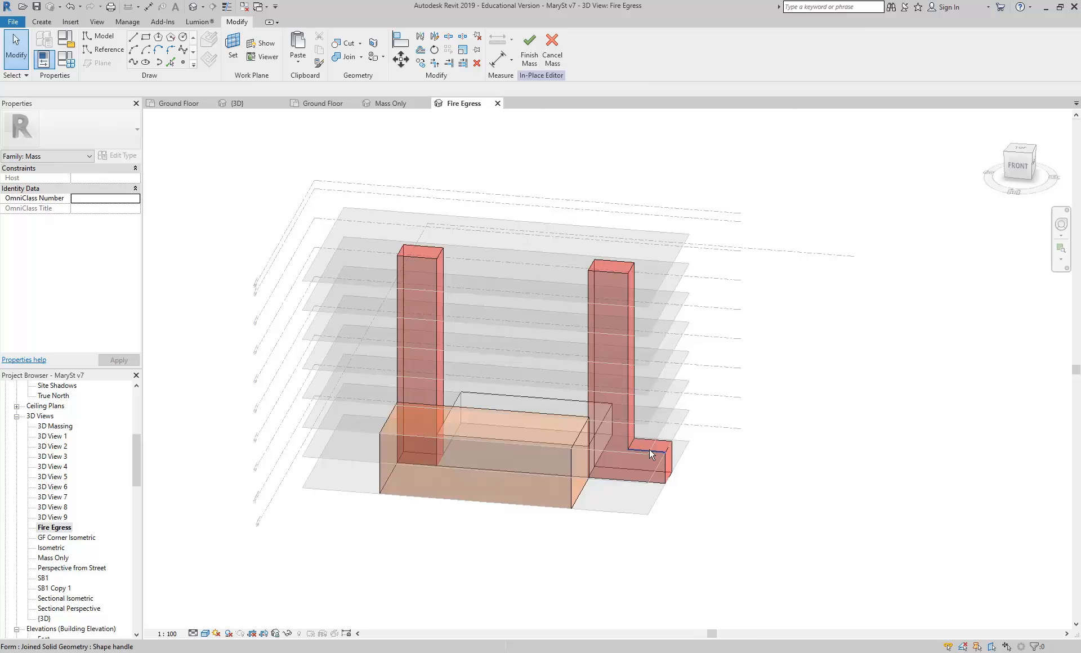
key("Tab")
key("Tab")
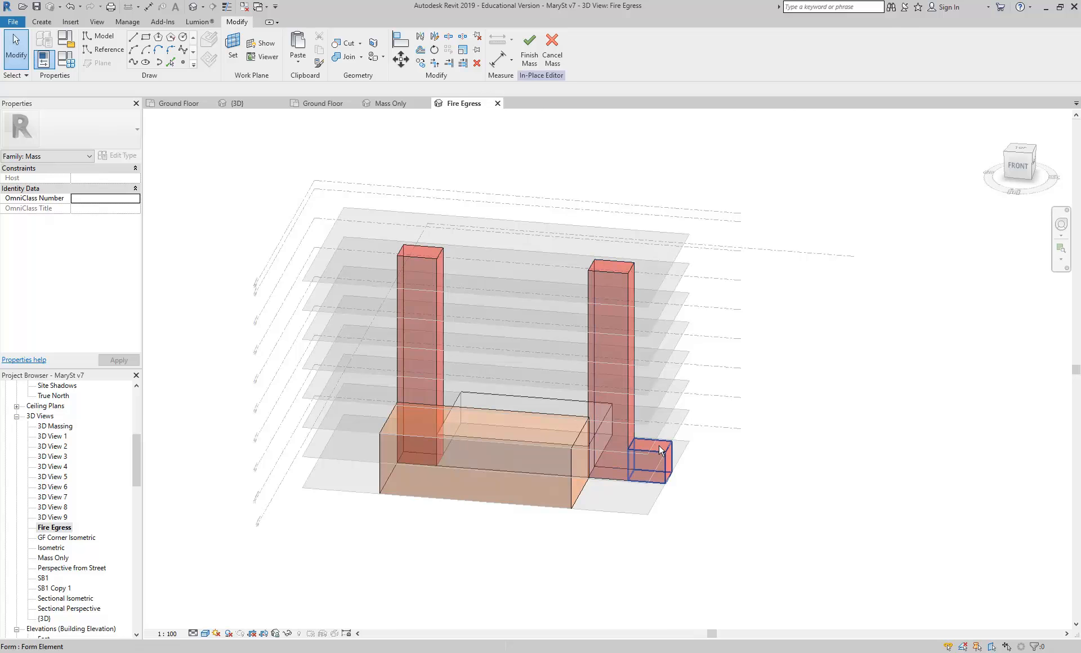
left_click(661, 451)
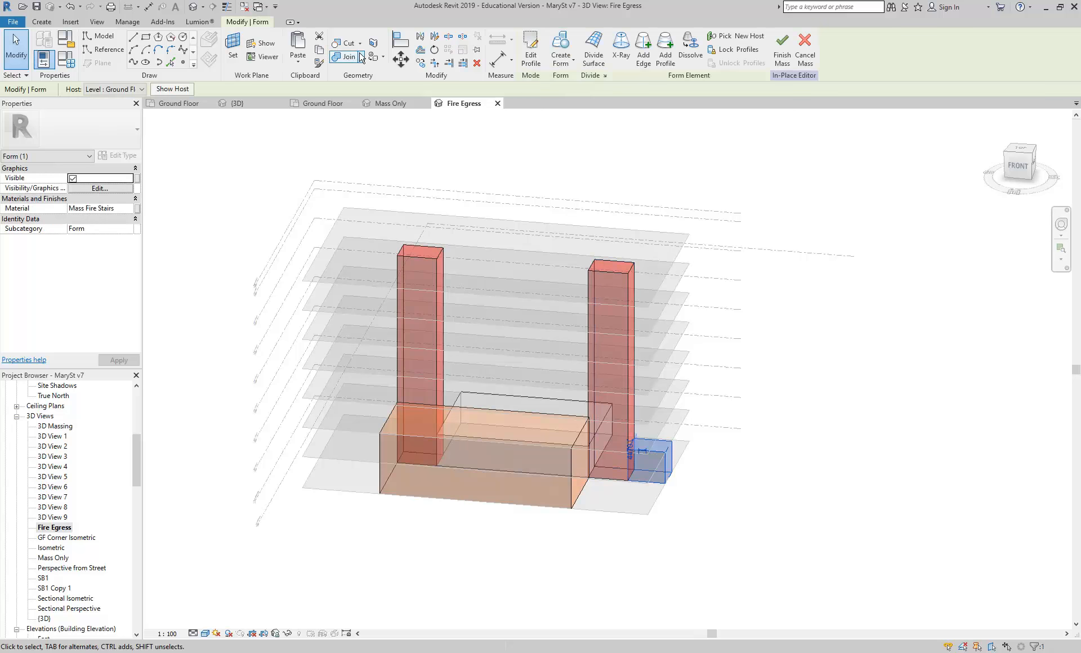
left_click(438, 40)
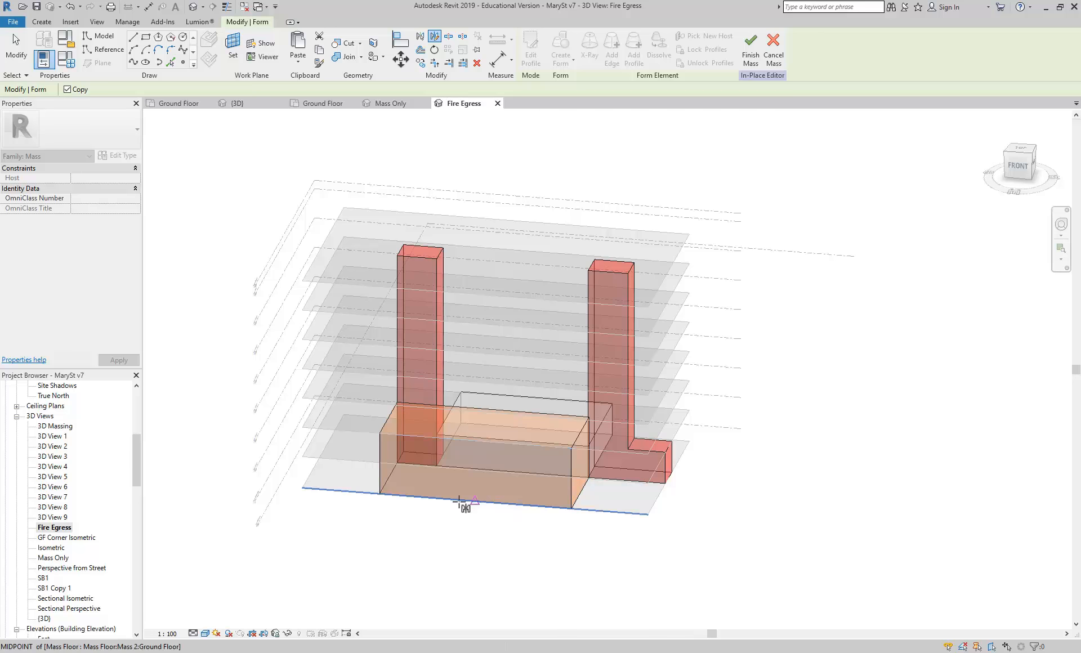
left_click(459, 501)
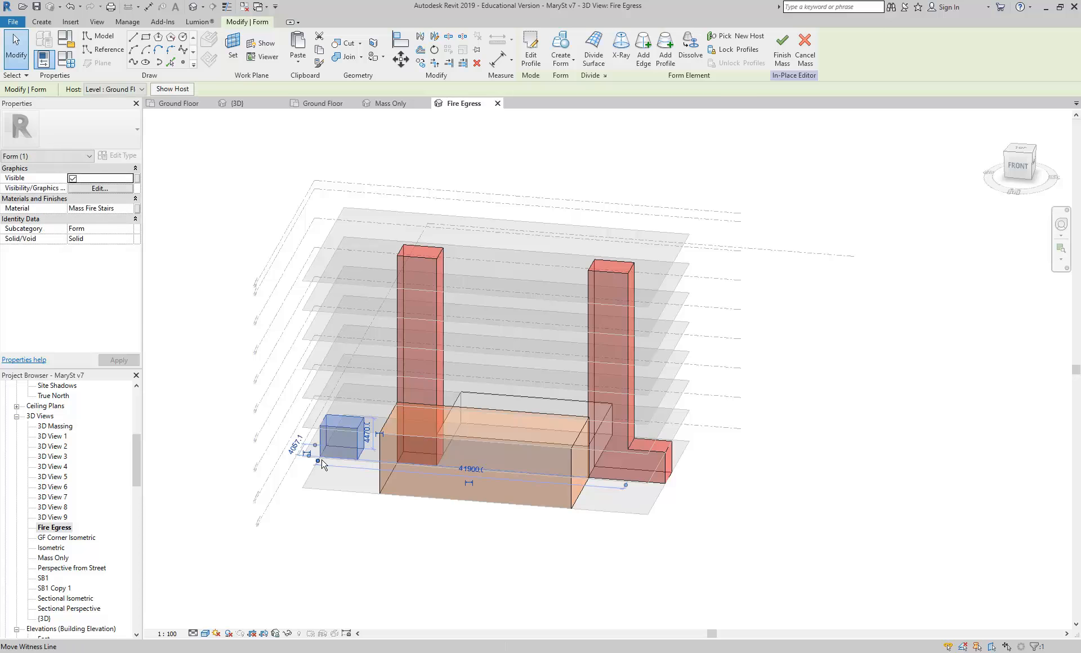
Align the inner face of the mirrored egress block with the outer face of the left-hand core
middle_click_drag(324, 467, 371, 442, "shift")
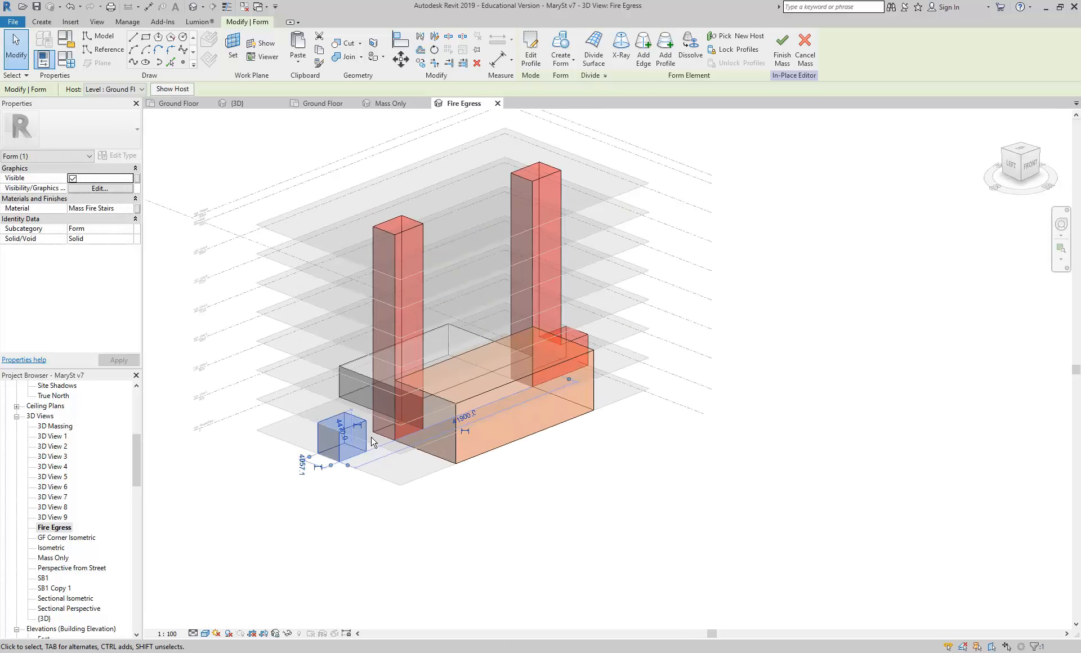
scroll(372, 442, "up", 5)
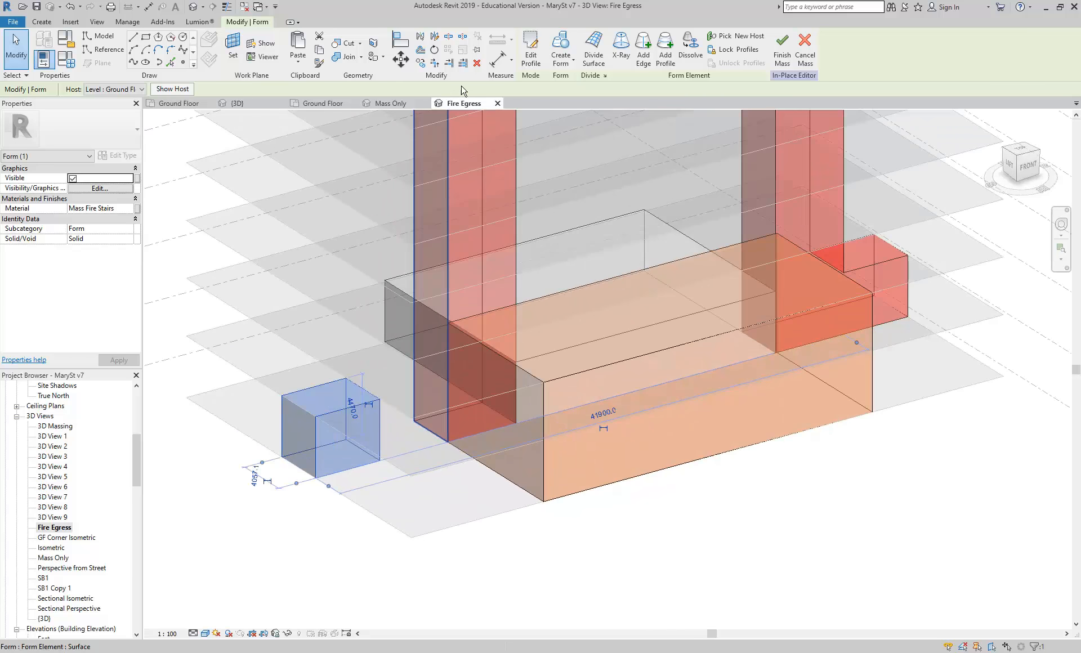
left_click(400, 41)
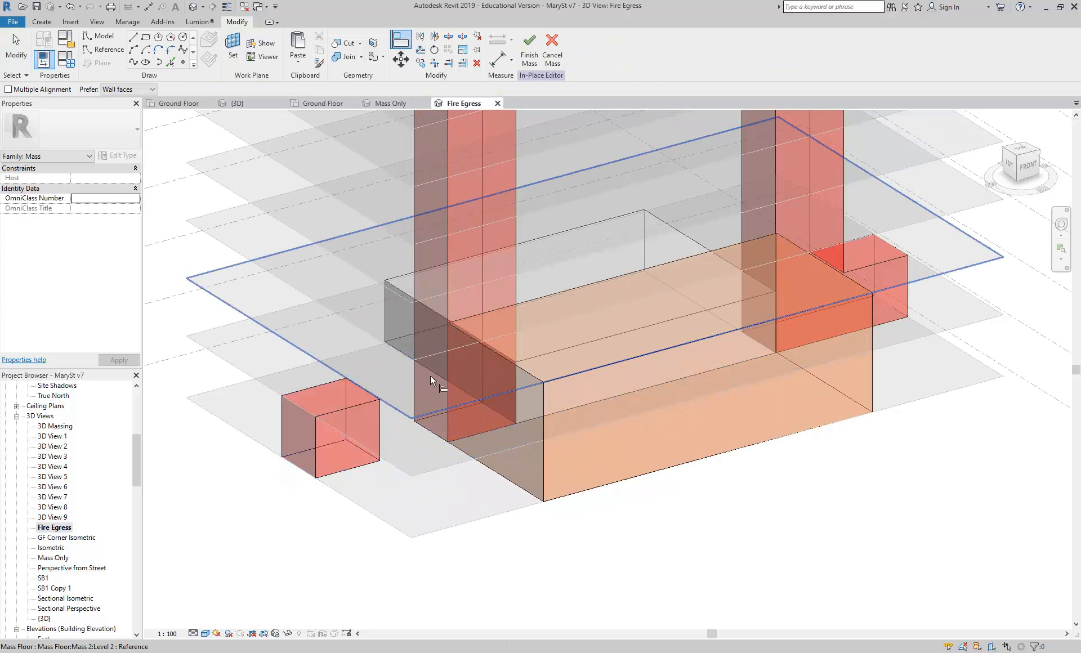
key("Tab")
key("Tab")
left_click(436, 396)
left_click(376, 416)
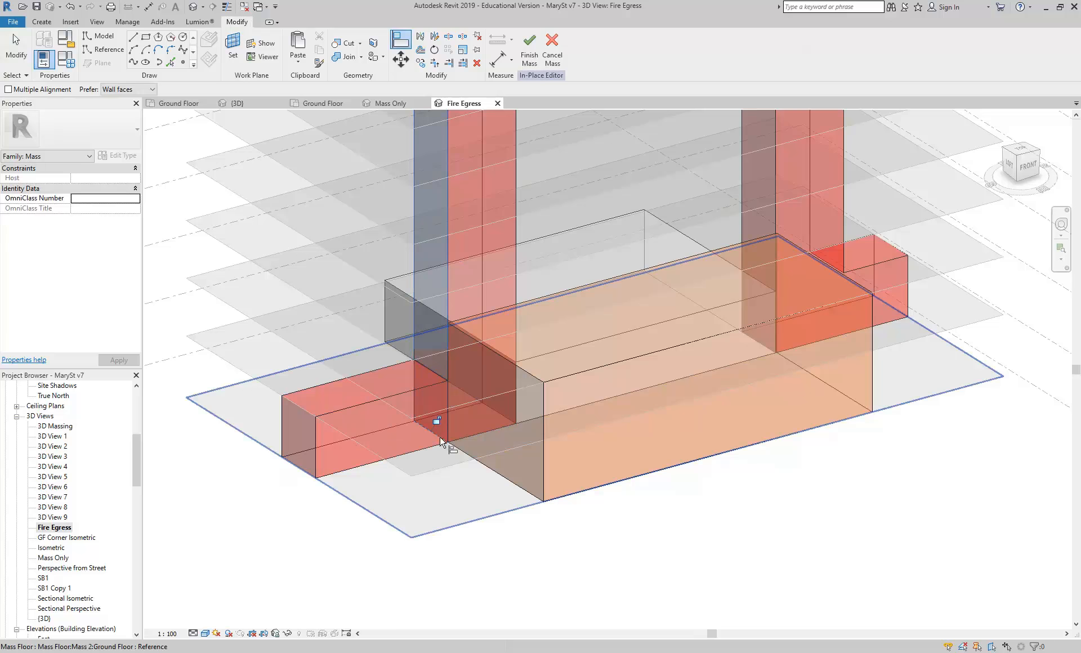
Join the mirrored egress block's geometry to the left-hand fire stair core
left_click(336, 57)
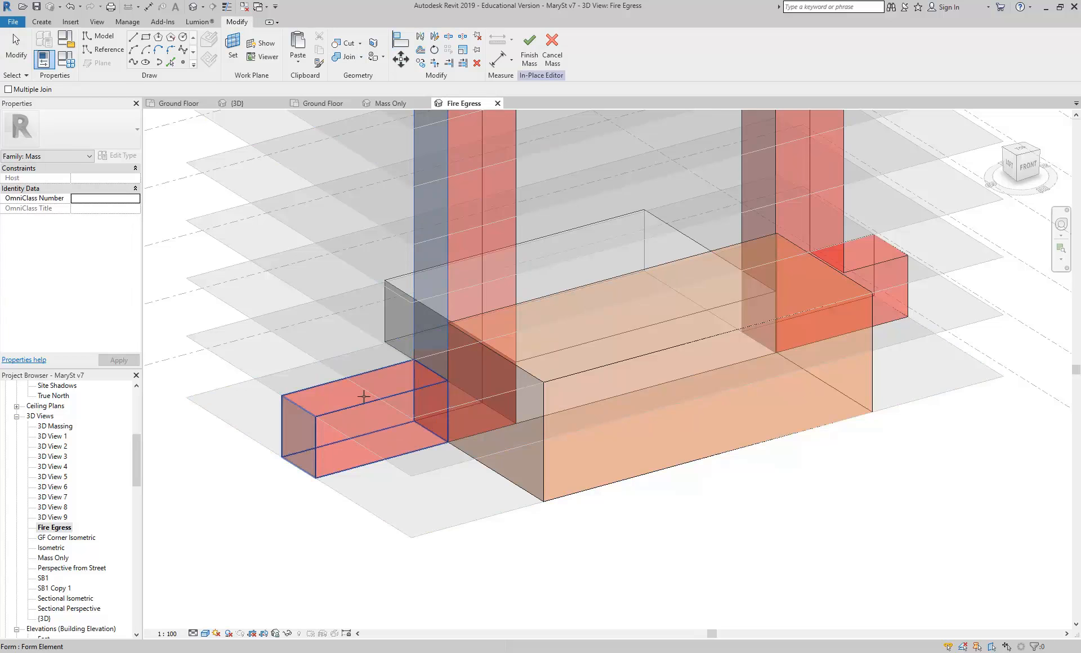
left_click(394, 383)
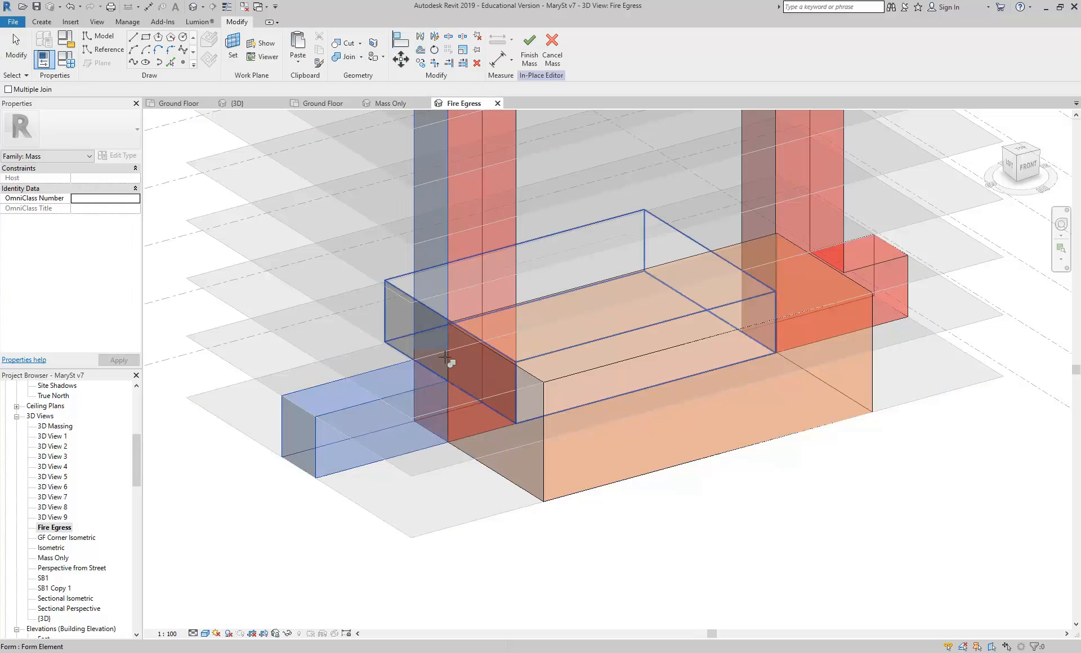
left_click(433, 276)
key("Escape")
Orient the view to the top-front-right isometric corner and finish the in-place mass
scroll(428, 360, "down", 4)
middle_click_drag(387, 378, 612, 432, "shift")
middle_click_drag(752, 405, 524, 425, "shift")
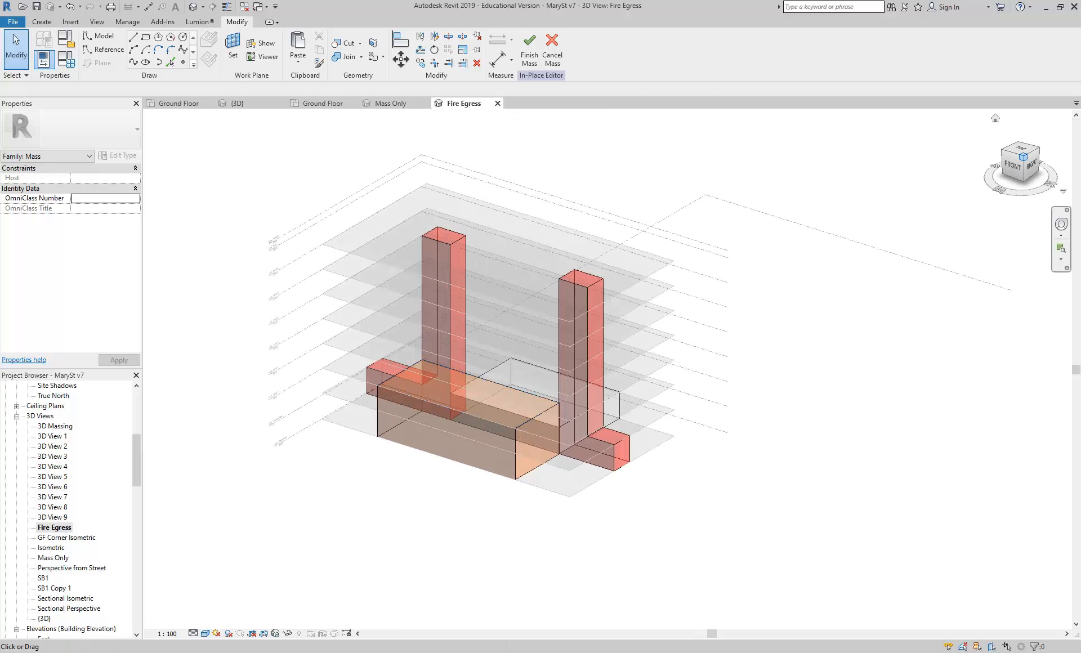
left_click(1023, 157)
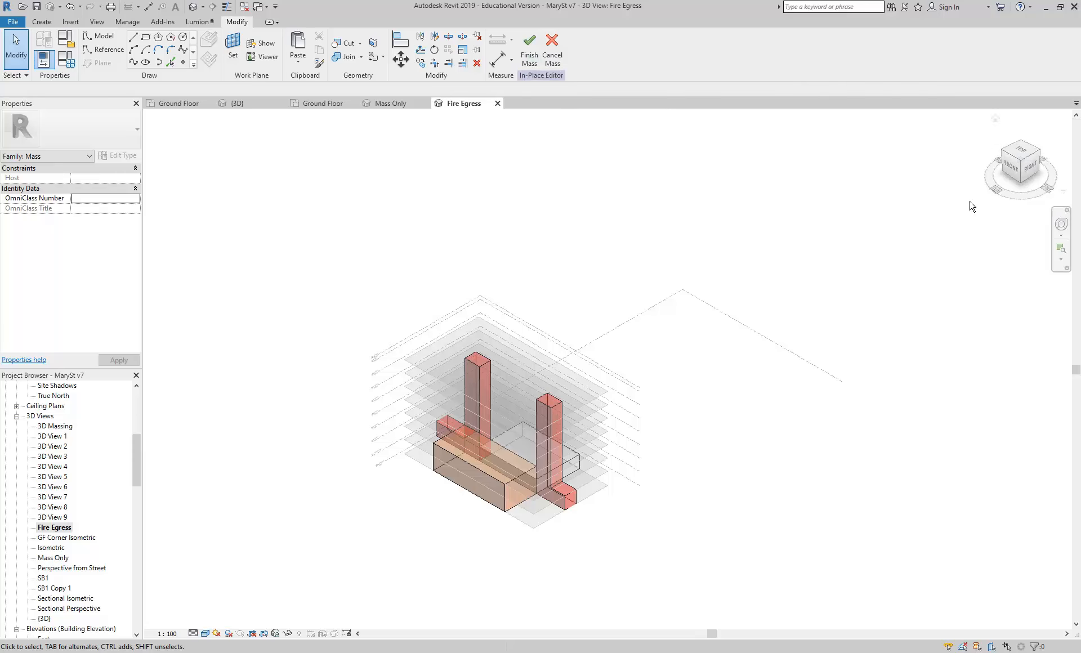
left_click(529, 48)
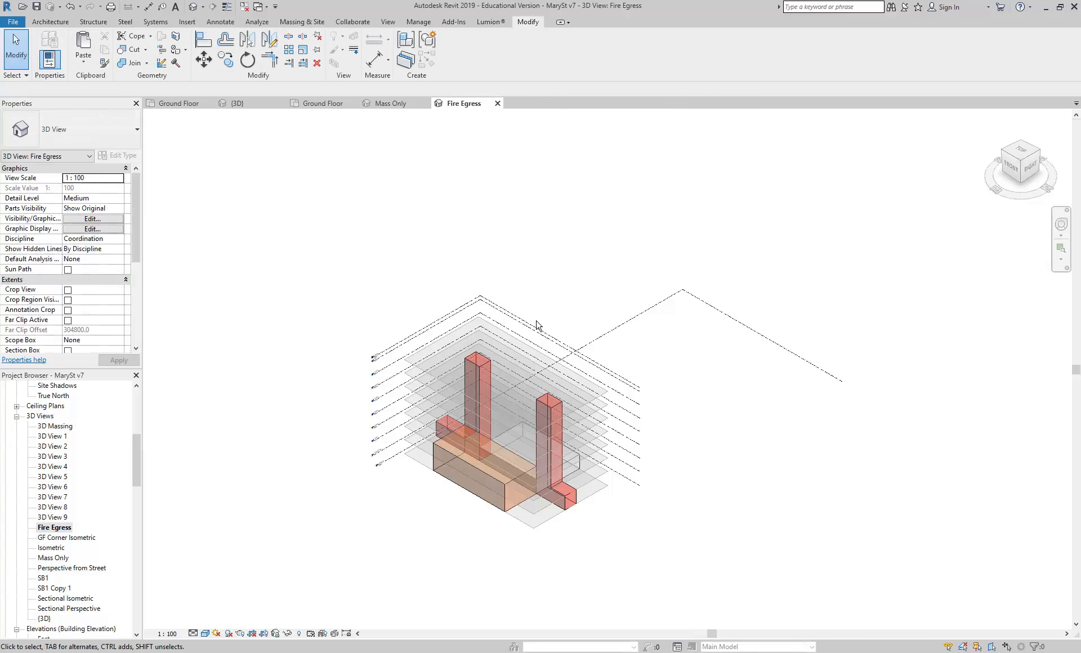
Save the orientation and lock the Fire Egress view, dismissing the save reminder without saving
left_click(276, 635)
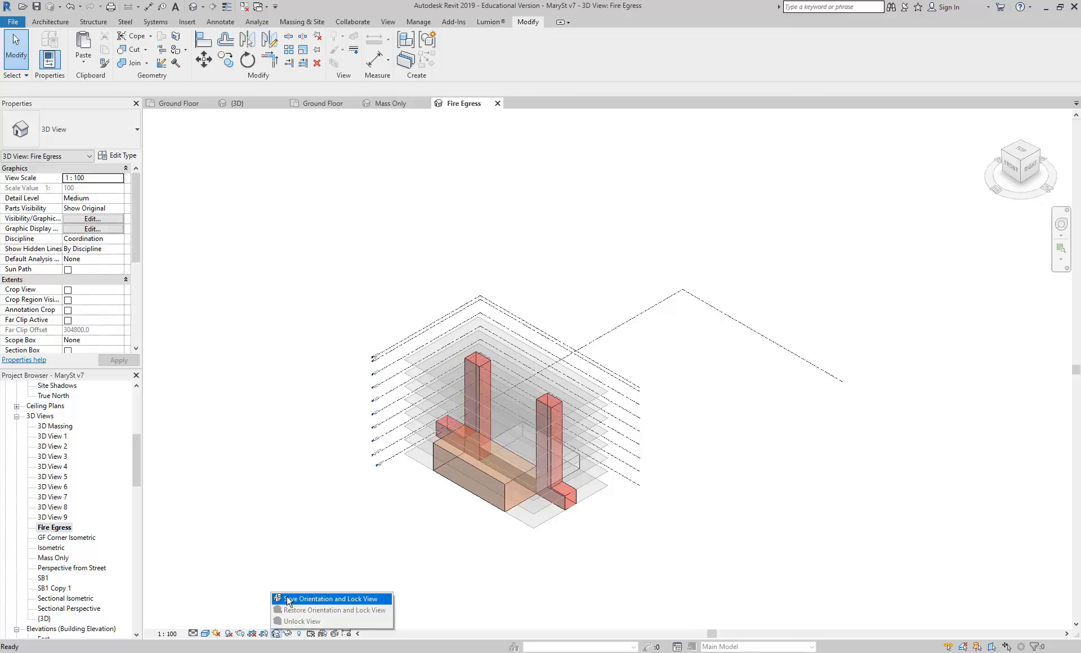
left_click(289, 599)
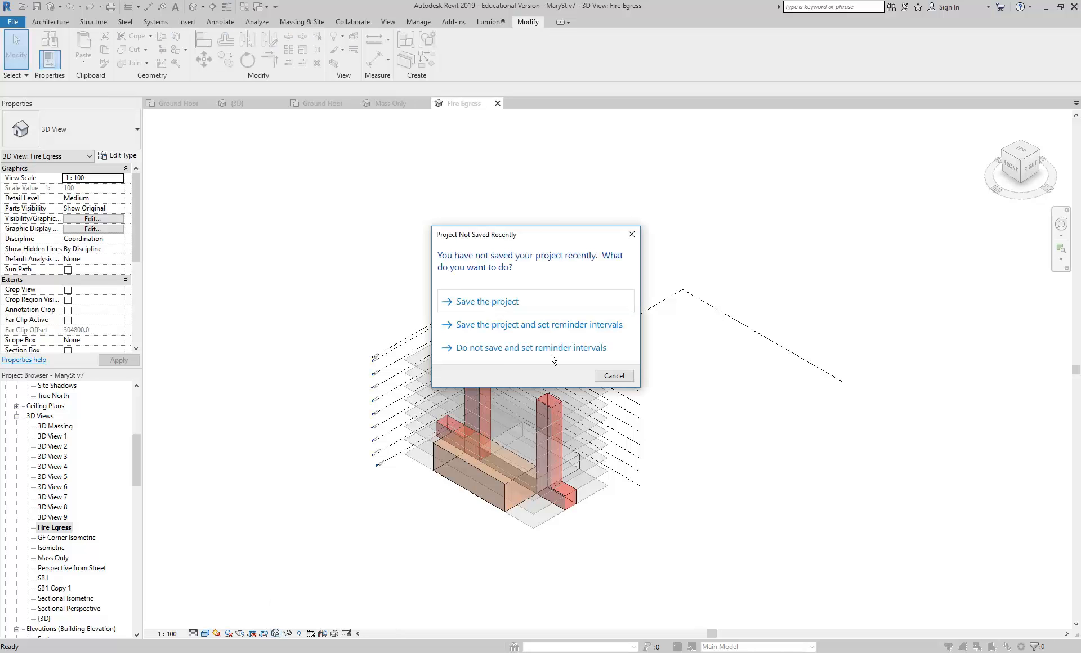
left_click(615, 376)
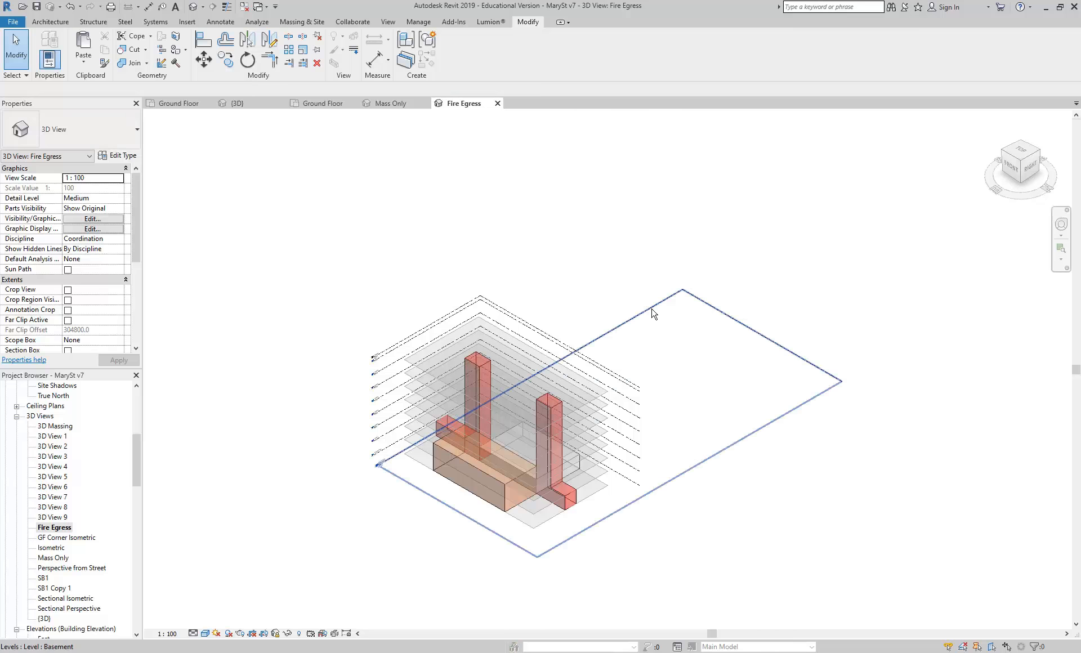
Shorten the Basement level's extents in the Fire Egress view to roughly match the other levels around the building
left_click(766, 354)
left_click_drag(764, 341, 724, 547)
left_click(685, 565)
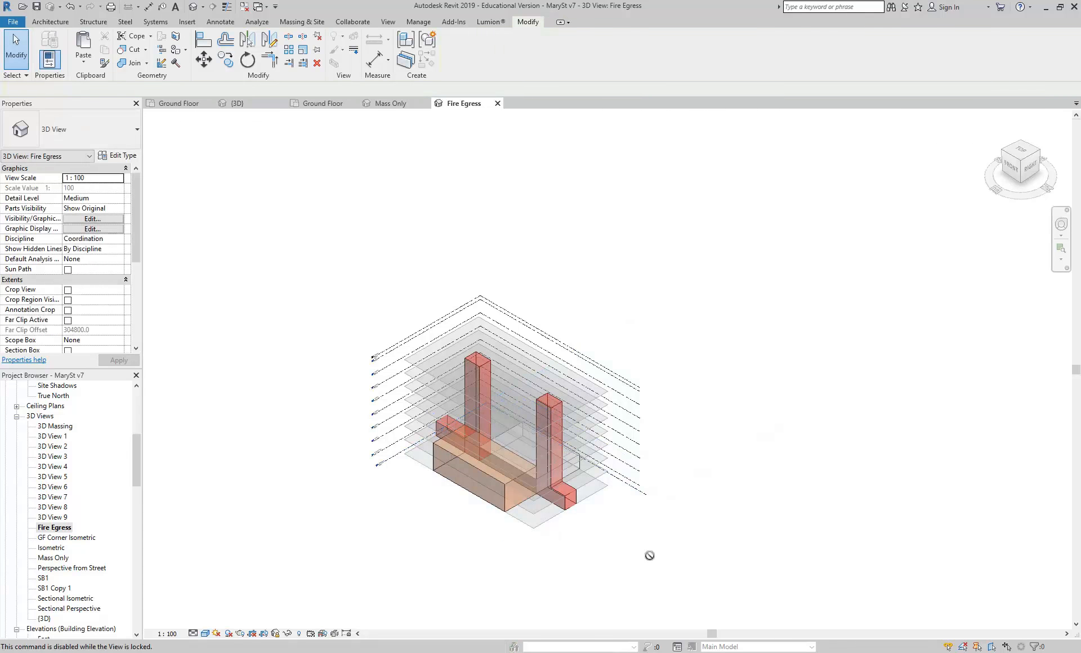
scroll(355, 495, "up", 3)
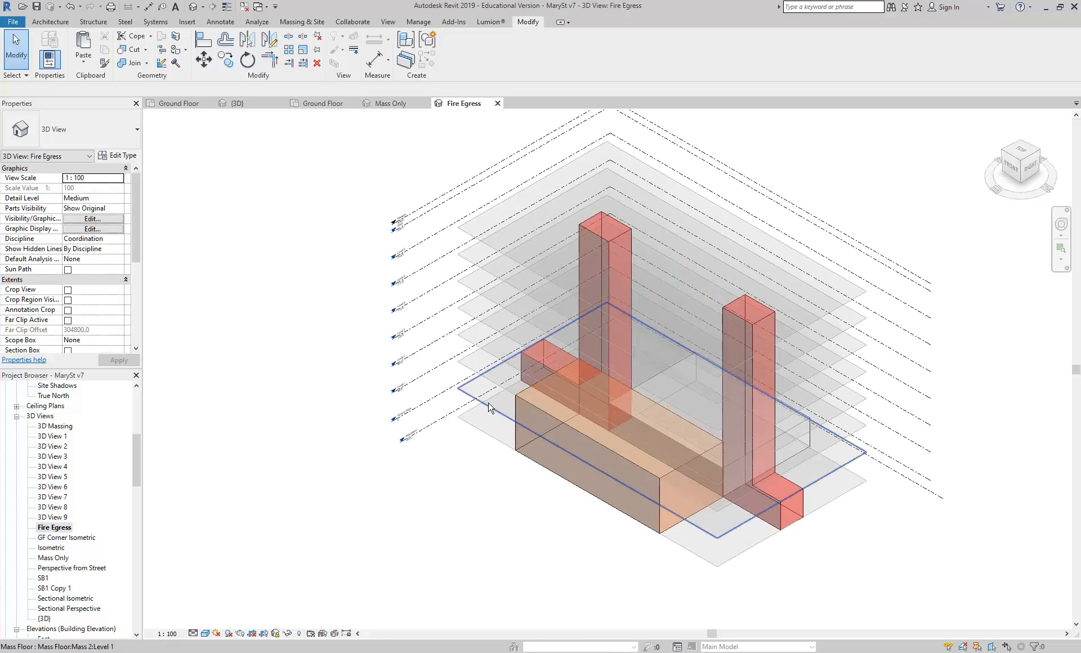
Remove the lowest level line, Basement, from the Fire Egress view
left_click(443, 424)
left_click(426, 462)
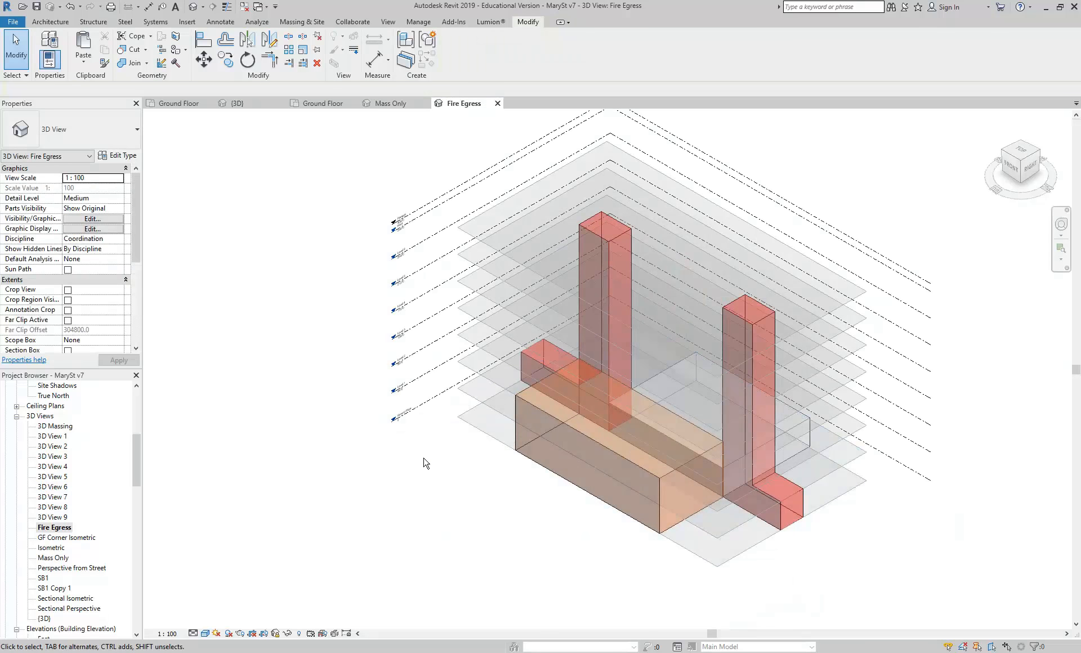
scroll(427, 463, "down", 3)
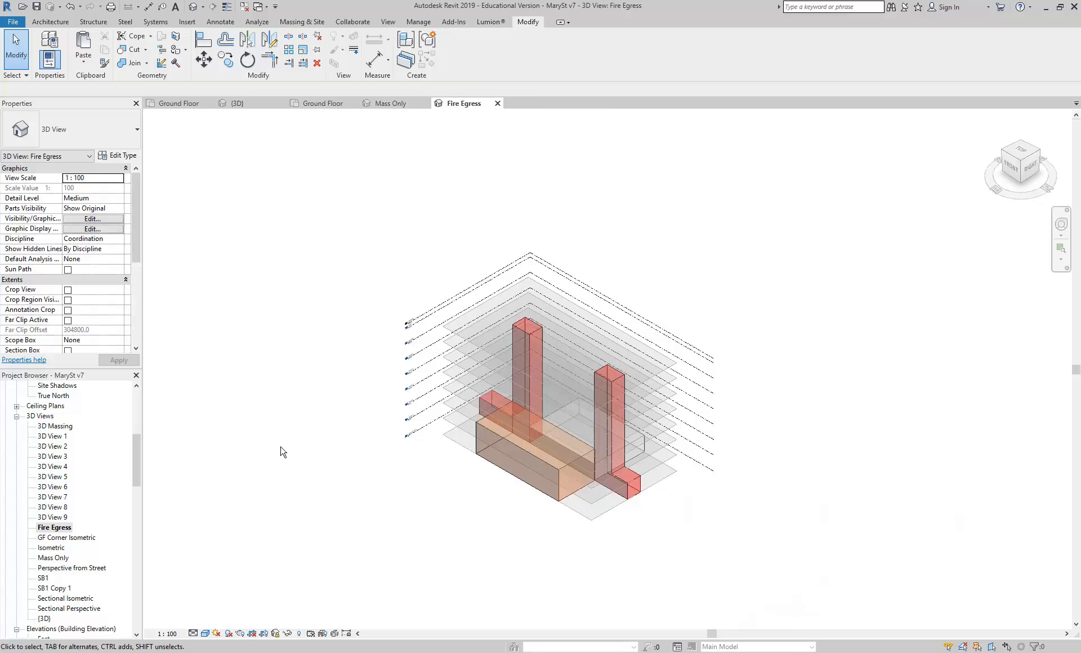
Create a new sheet using the A0-Landscape Bottom title block
left_click_drag(139, 468, 133, 516)
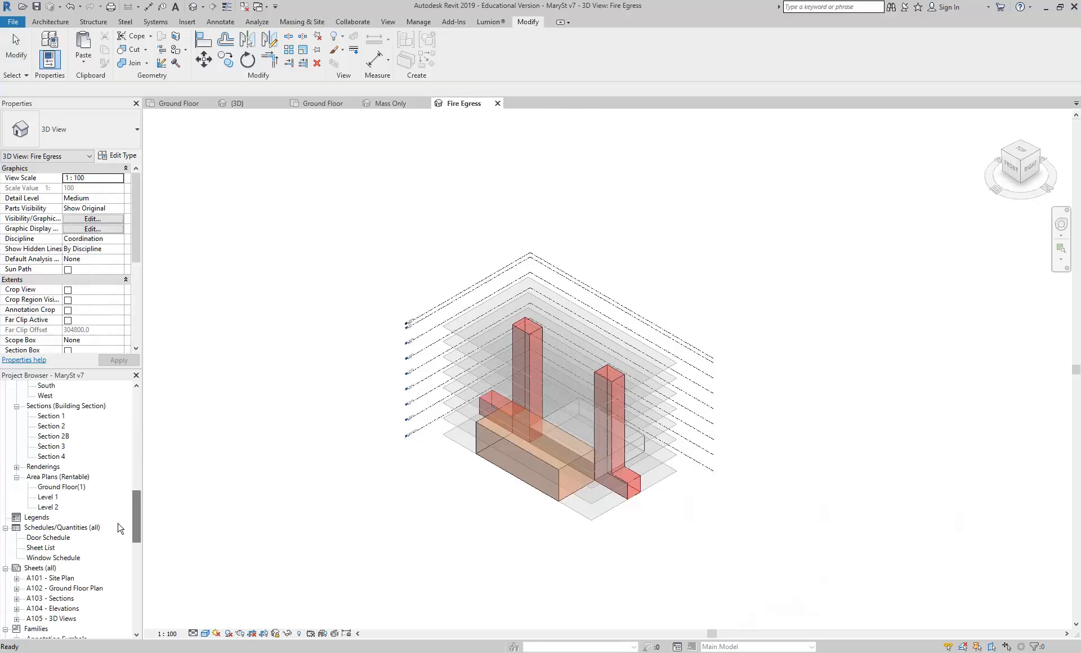
left_click(44, 568)
right_click(40, 570)
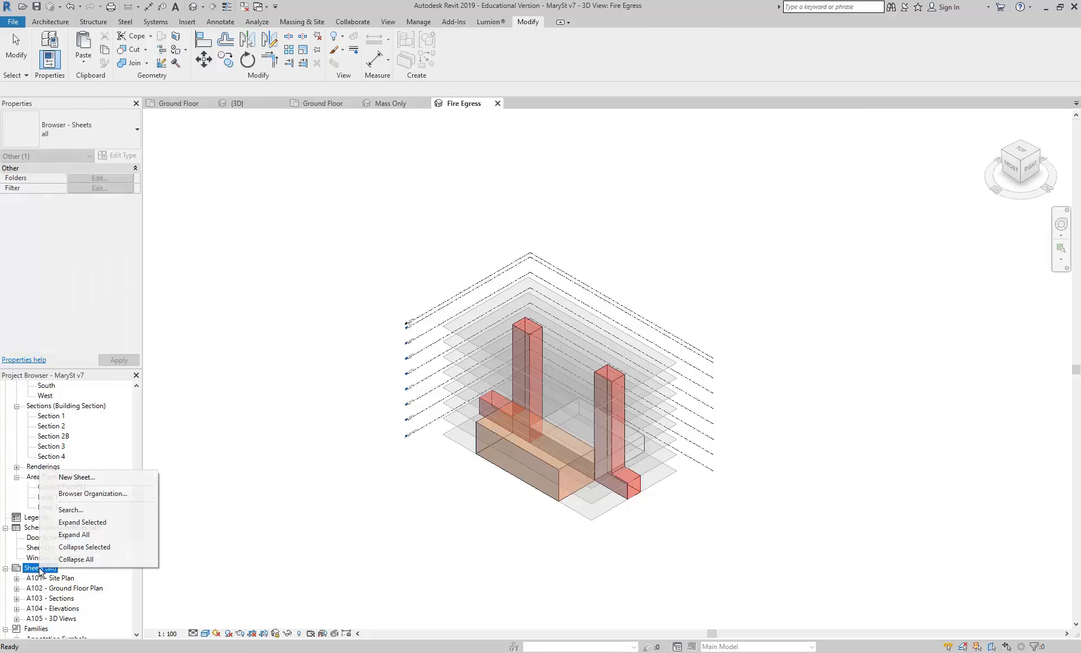
left_click(78, 479)
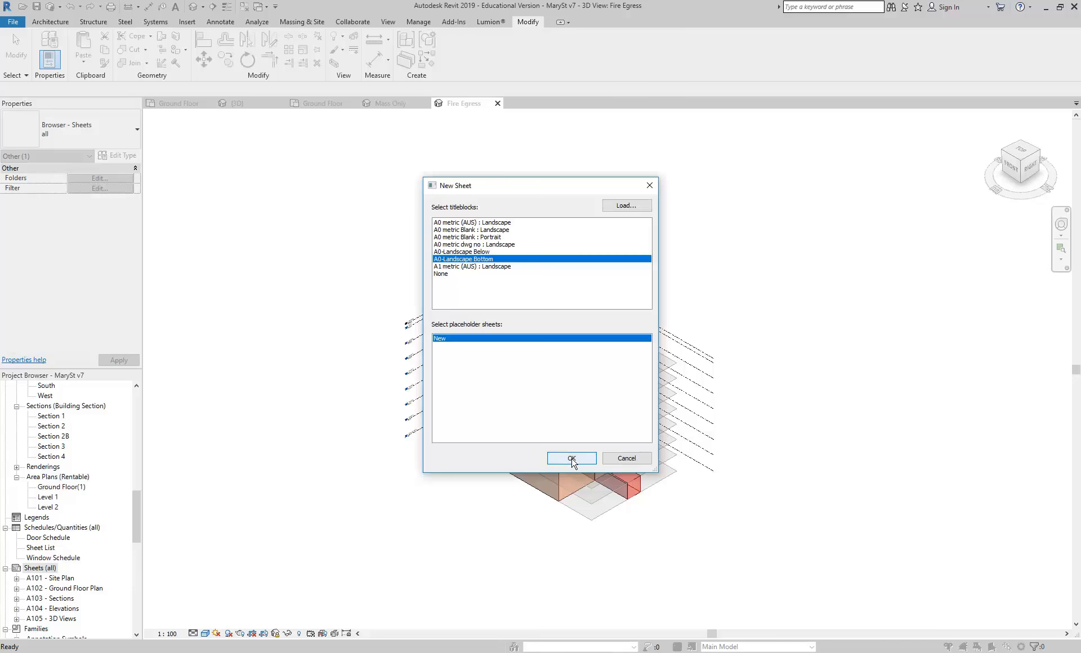
left_click(564, 457)
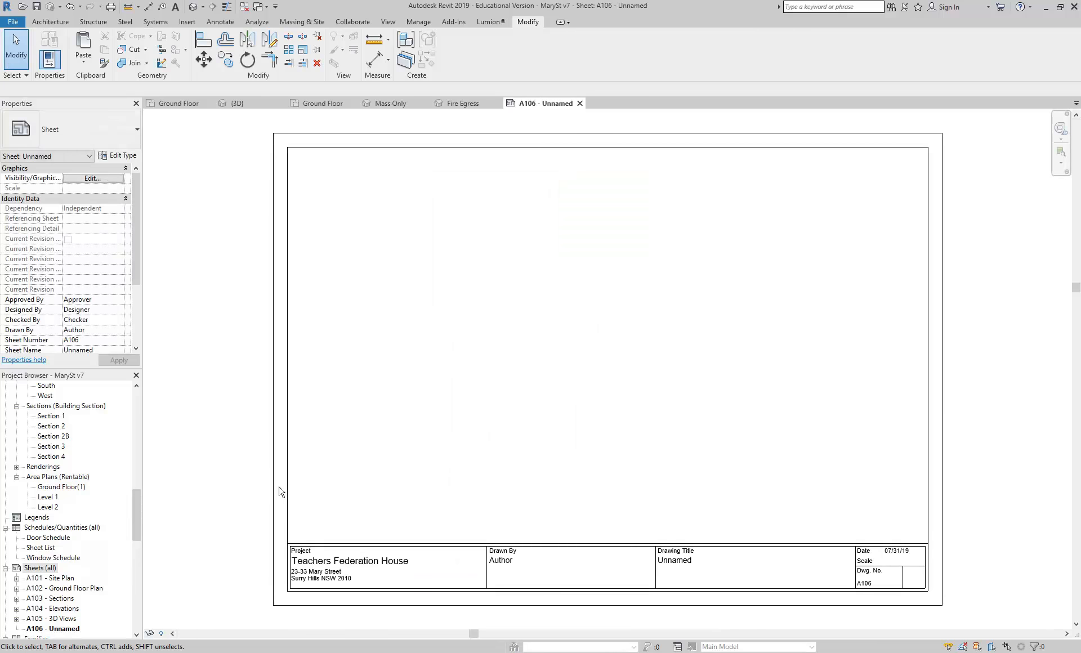
Change the new sheet's title block type to A0 metric Blank Landscape
left_click(284, 492)
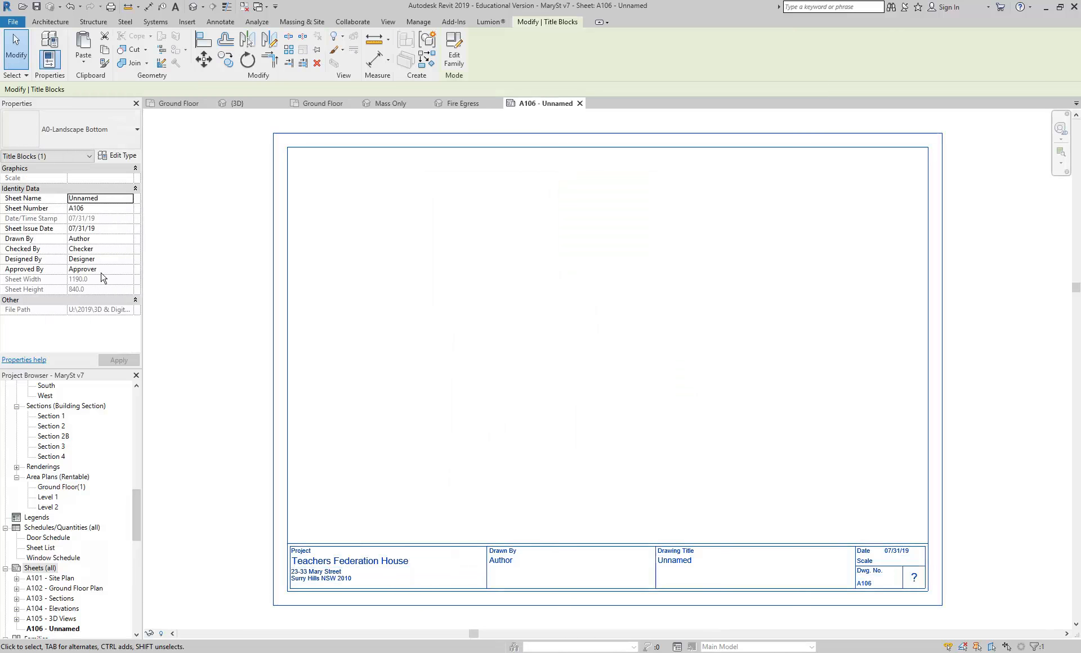
left_click(91, 122)
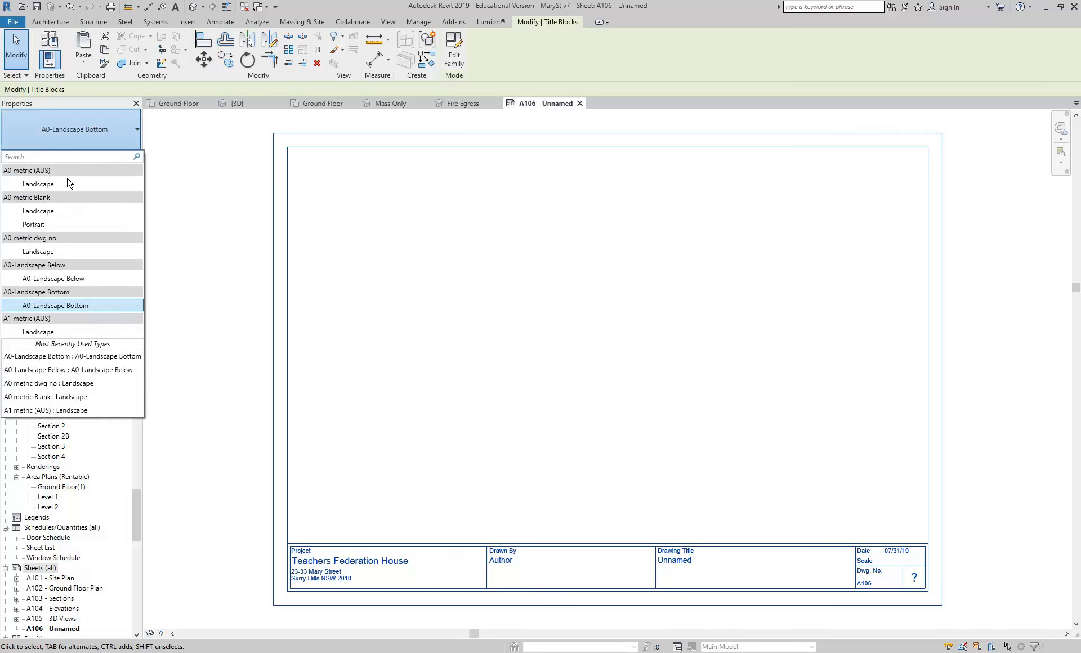
left_click(63, 211)
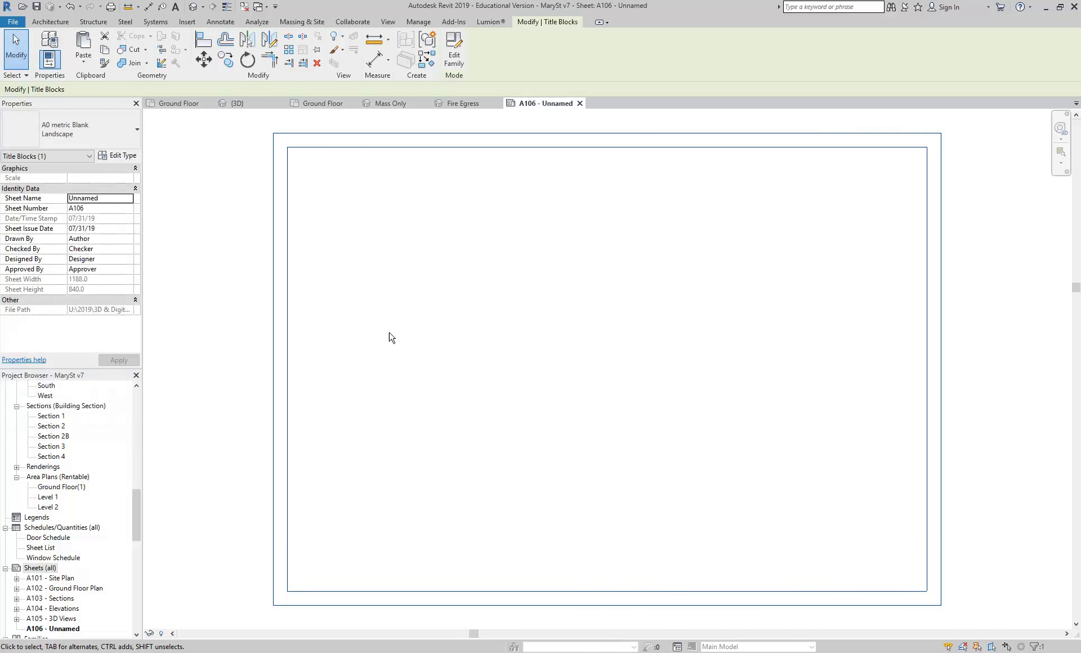
left_click(257, 400)
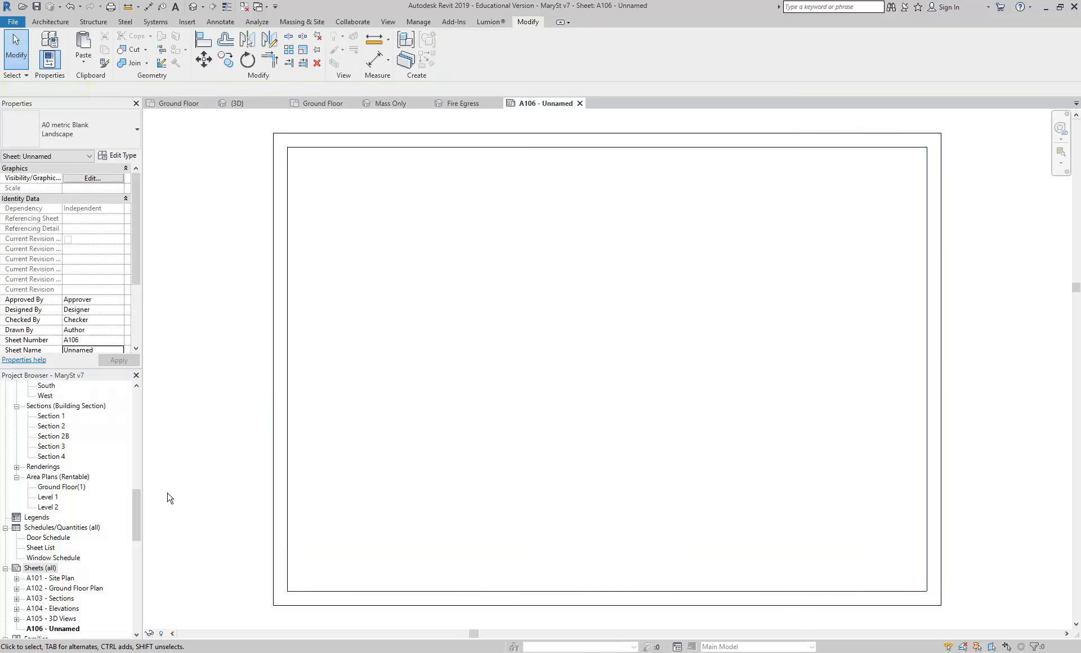
Open the A0 metric Blank title block family for editing and delete its inner border rectangle with the margin dimensions
left_click(137, 523)
left_click(297, 523)
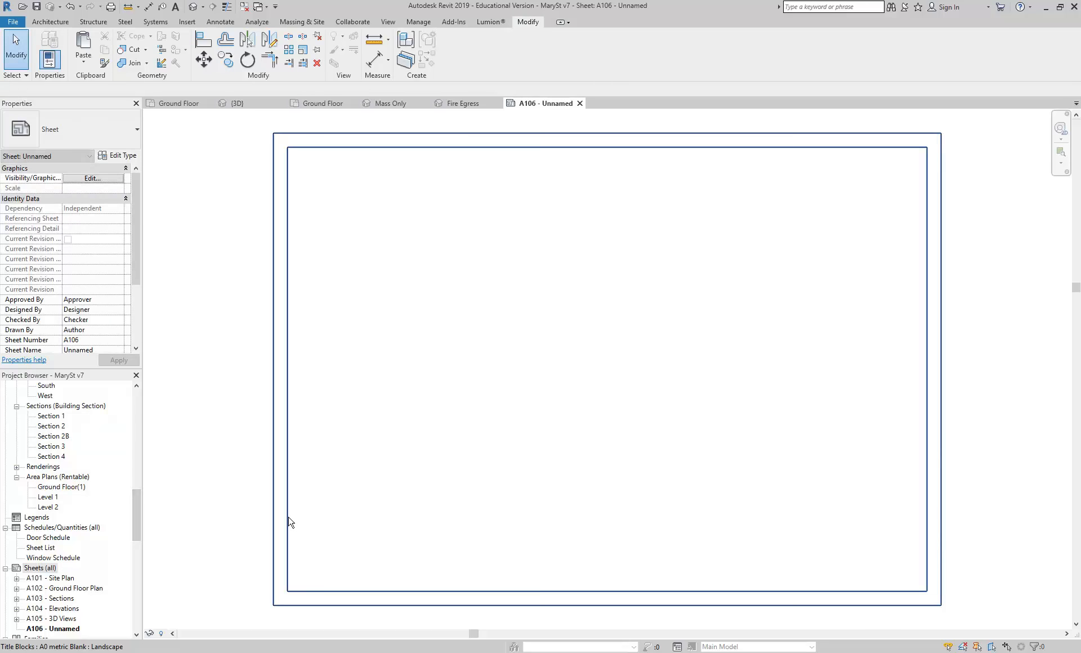
double_click(287, 505)
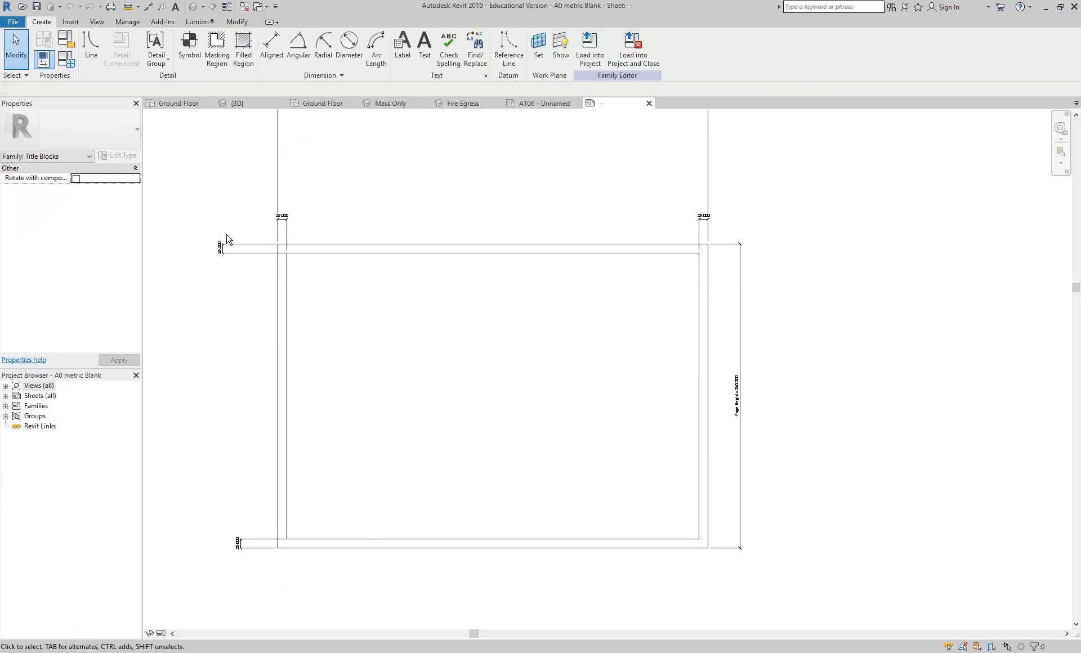
left_click_drag(207, 244, 724, 552)
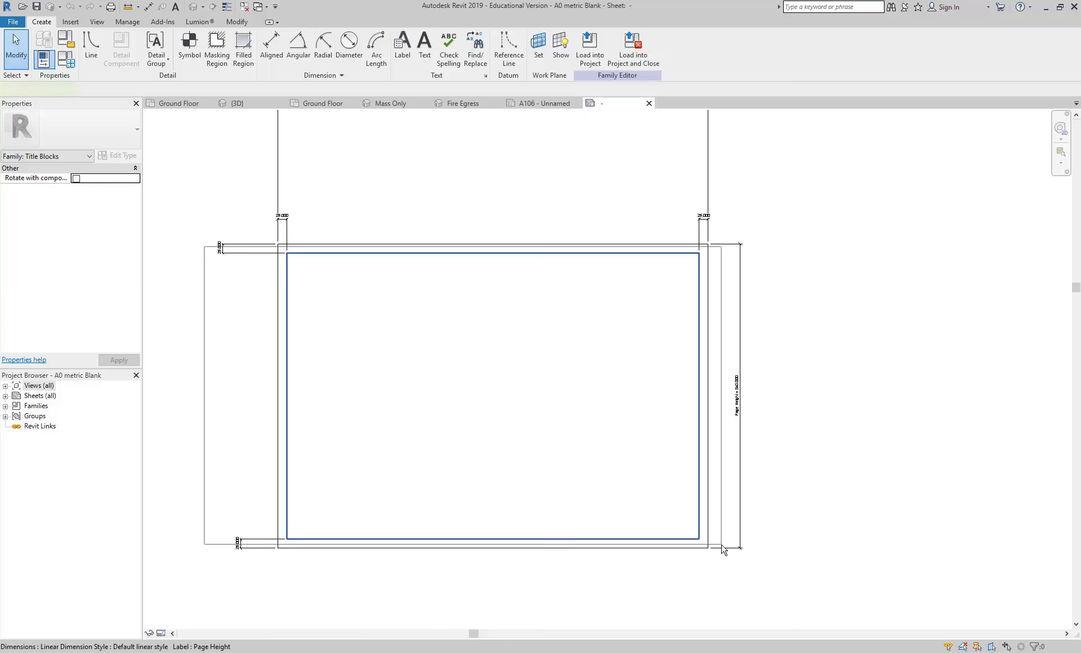
key("Delete")
Load the edited title block family into MarySt v7.rvt, overwriting the existing version
left_click(392, 51)
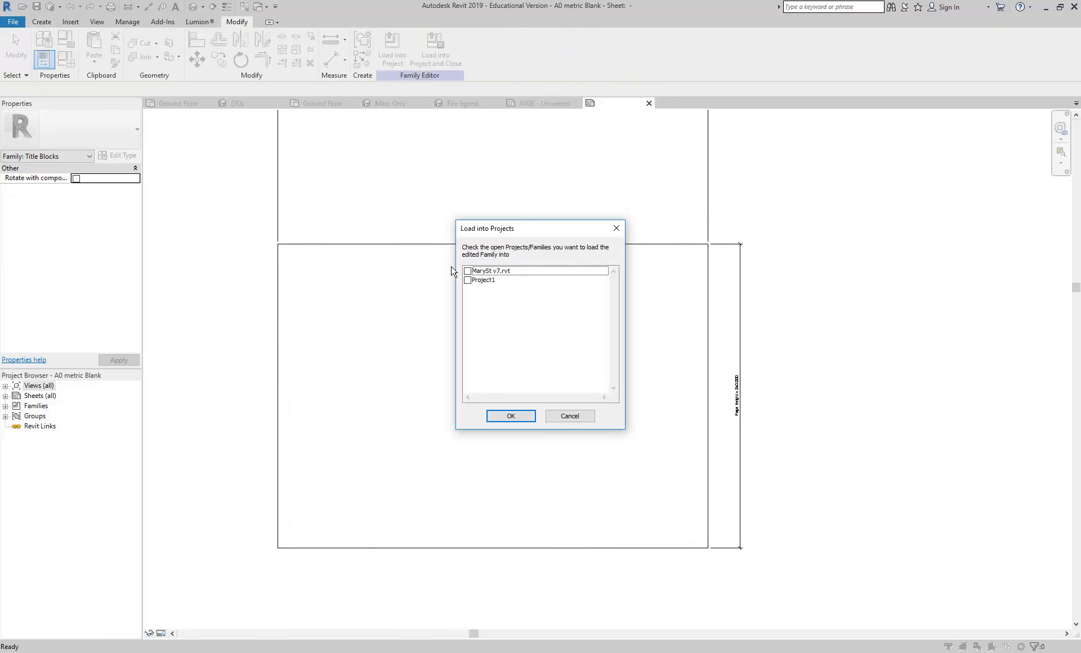
left_click(512, 416)
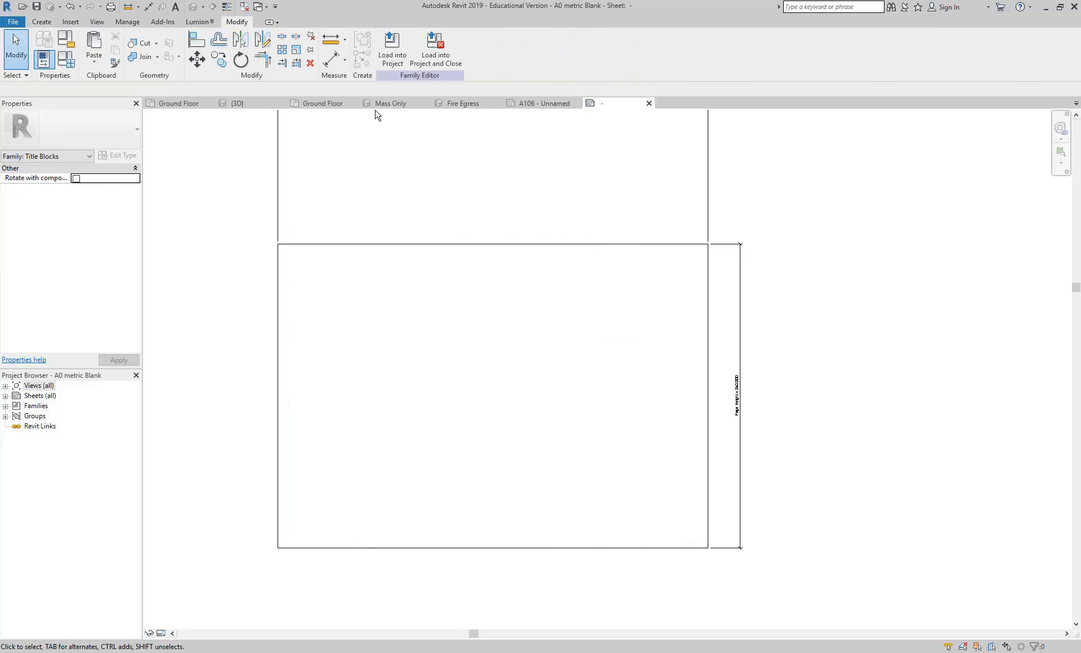
left_click(393, 51)
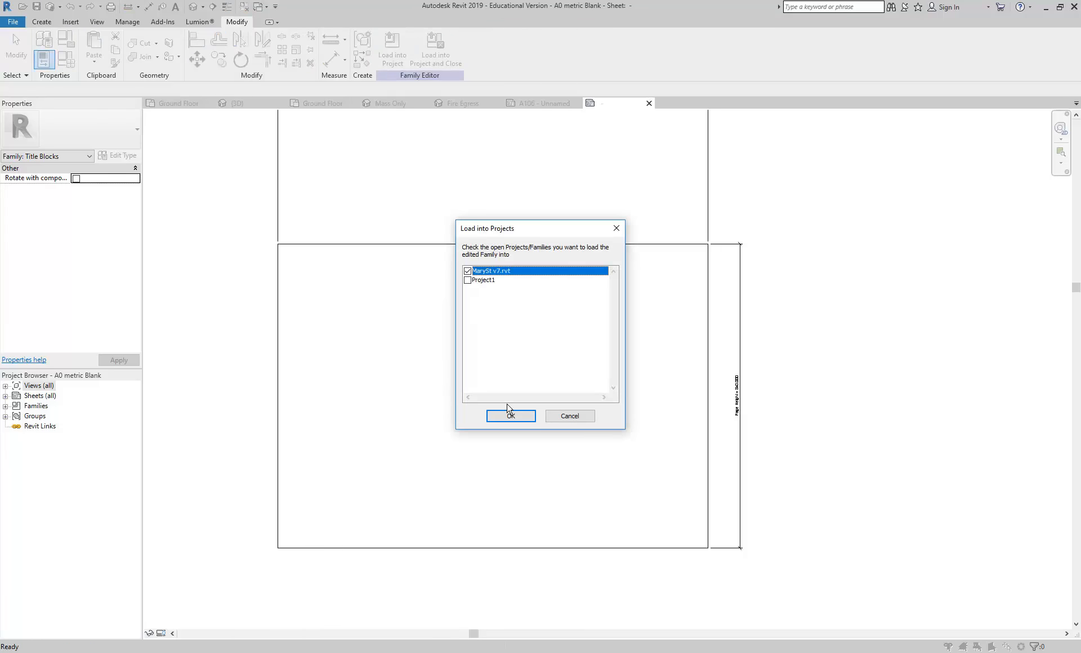
left_click(520, 419)
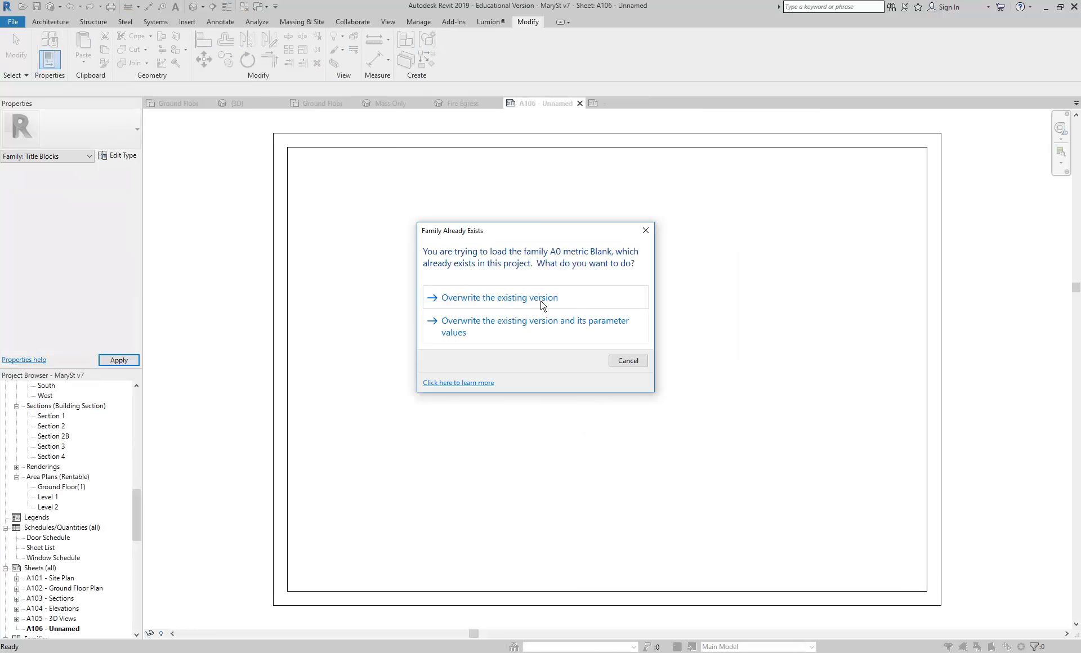
left_click(542, 304)
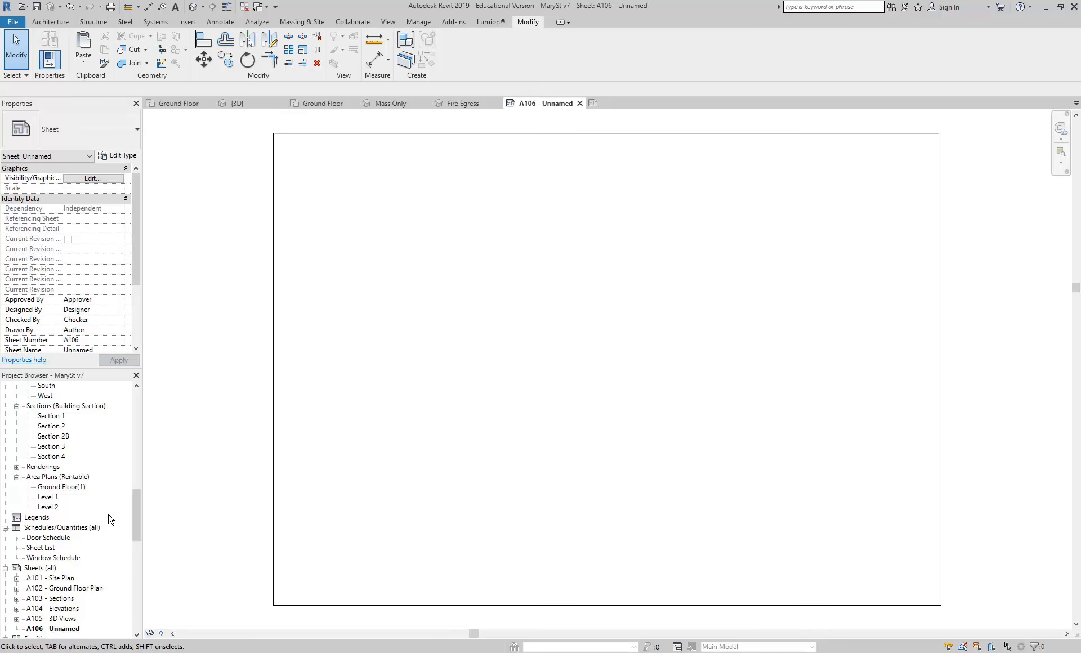
Place the Fire Egress 3D view near the middle of sheet A106
left_click_drag(136, 518, 136, 491)
scroll(58, 452, "up", 2)
left_click_drag(48, 439, 579, 354)
left_click(623, 356)
left_click(350, 331)
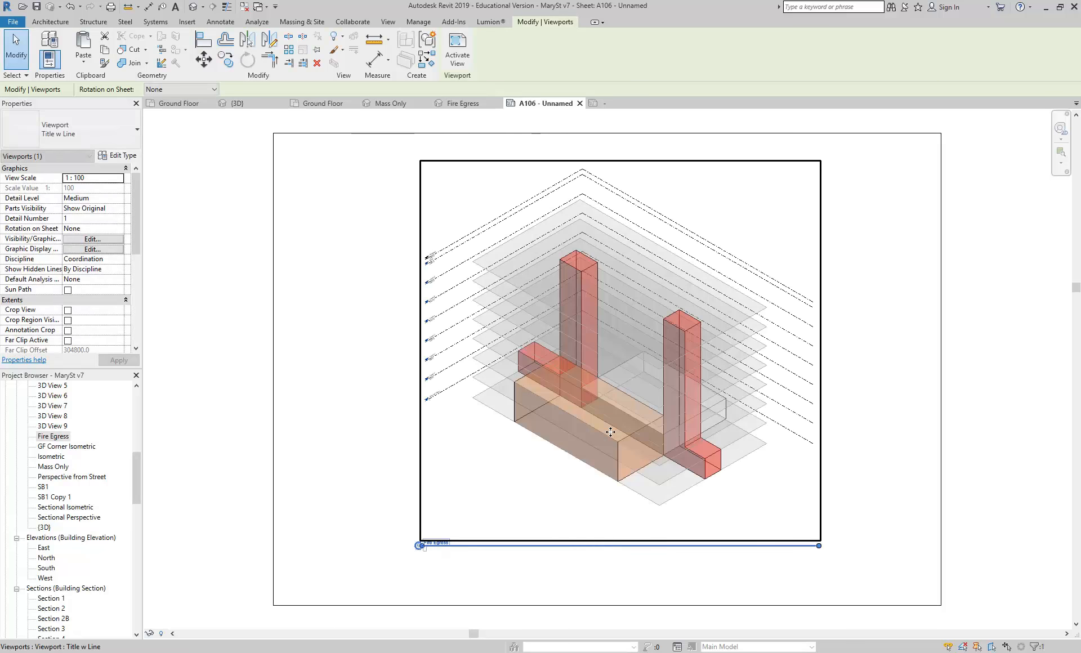
middle_click_drag(367, 344, 334, 348)
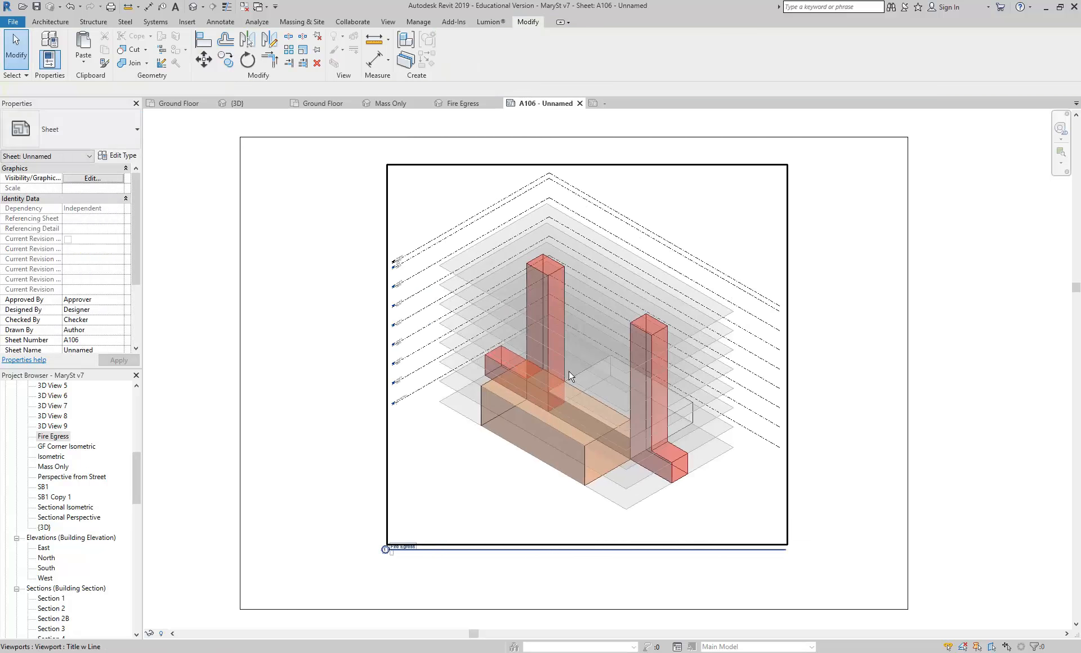
Set the Fire Egress viewport's type to No Title
left_click(569, 377)
left_click(109, 137)
left_click(77, 184)
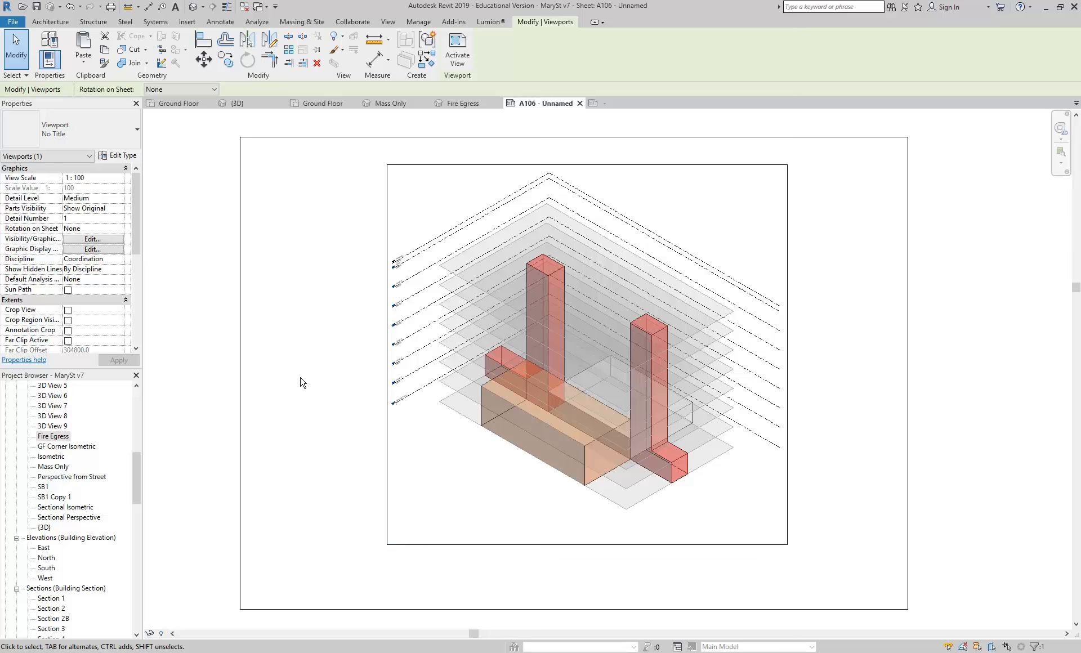
left_click(334, 363)
Nudge the Fire Egress viewport downwards so it sits vertically centred on the sheet
left_click(447, 381)
key("Down")
key("Down")
key("Down")
key("Up")
key("Down")
key("Down")
key("Down")
left_click(358, 338)
scroll(556, 403, "up", 3)
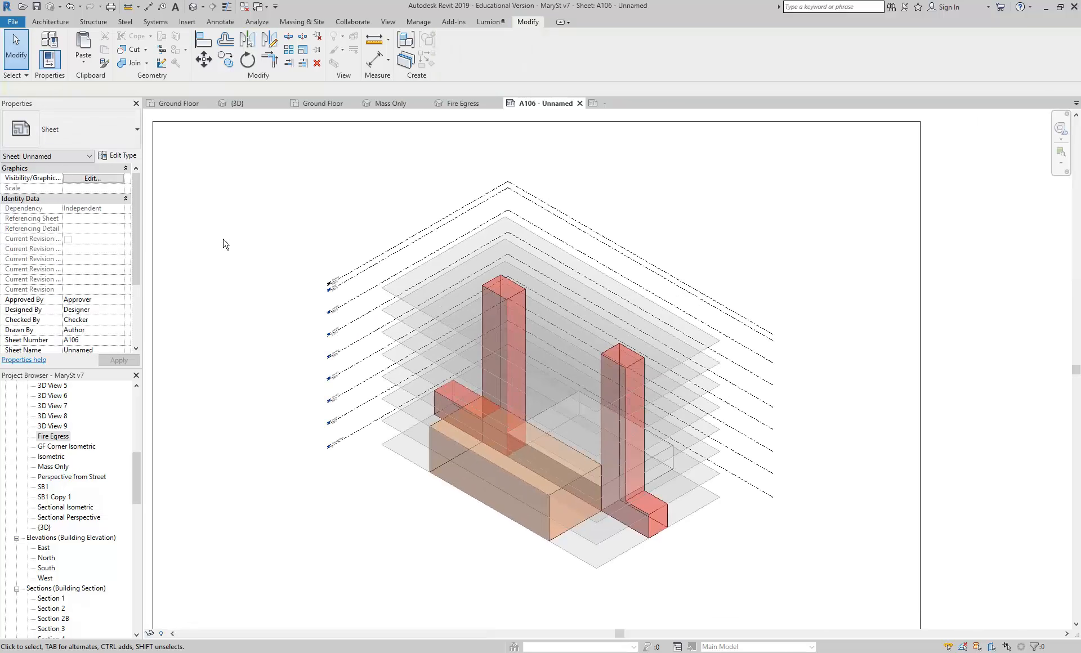
Review the title type options available for the Fire Egress viewport on the sheet
left_click(219, 22)
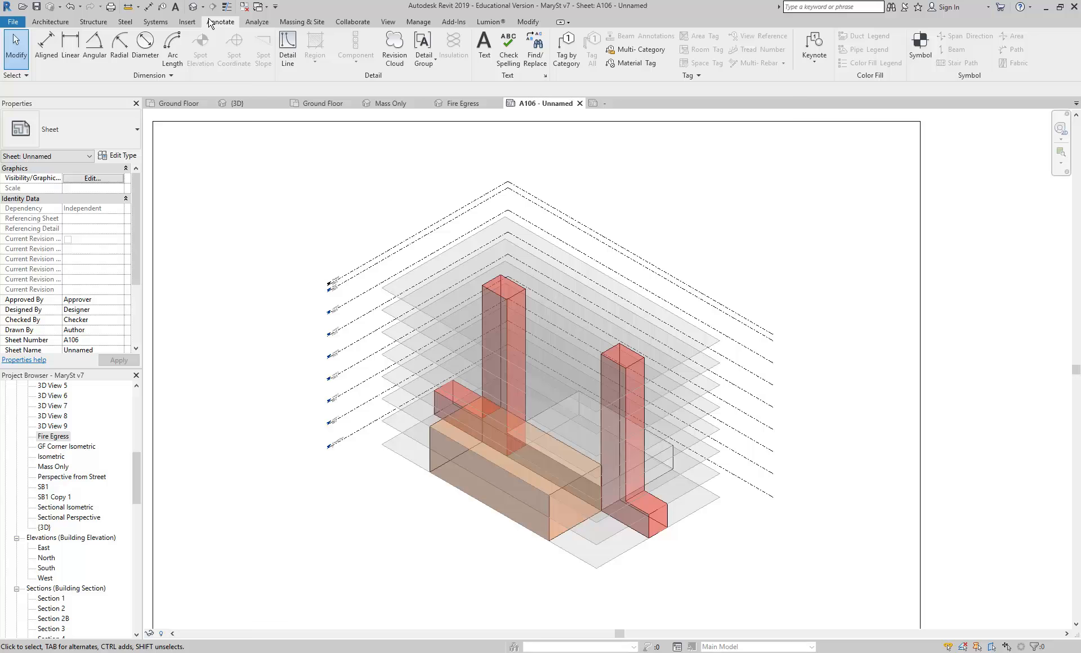
left_click(403, 262)
left_click(67, 131)
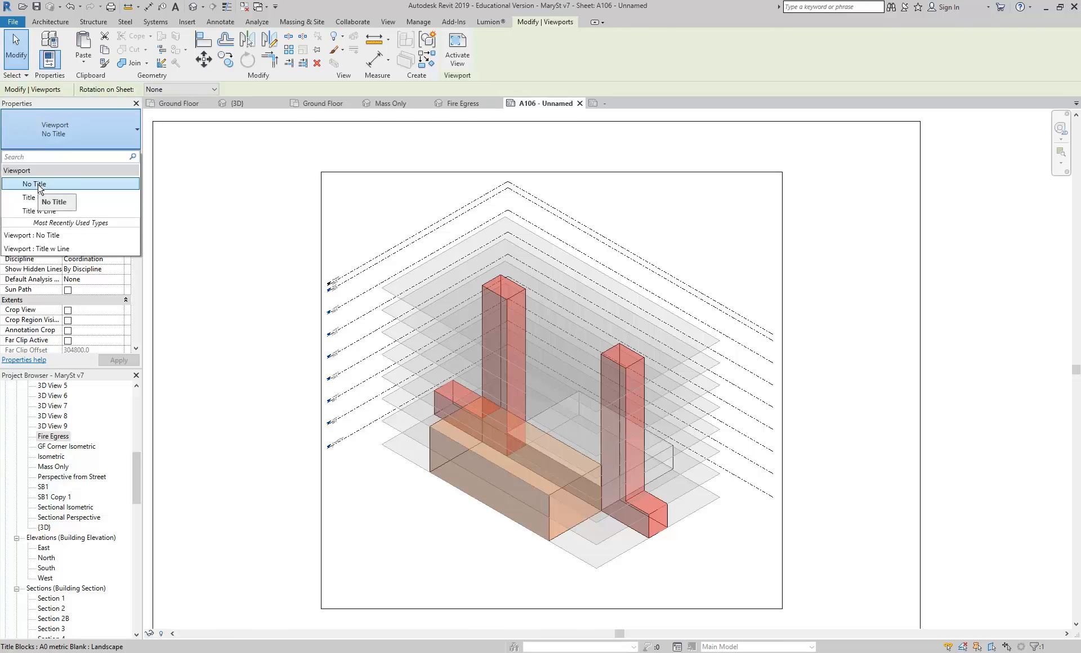
left_click(256, 247)
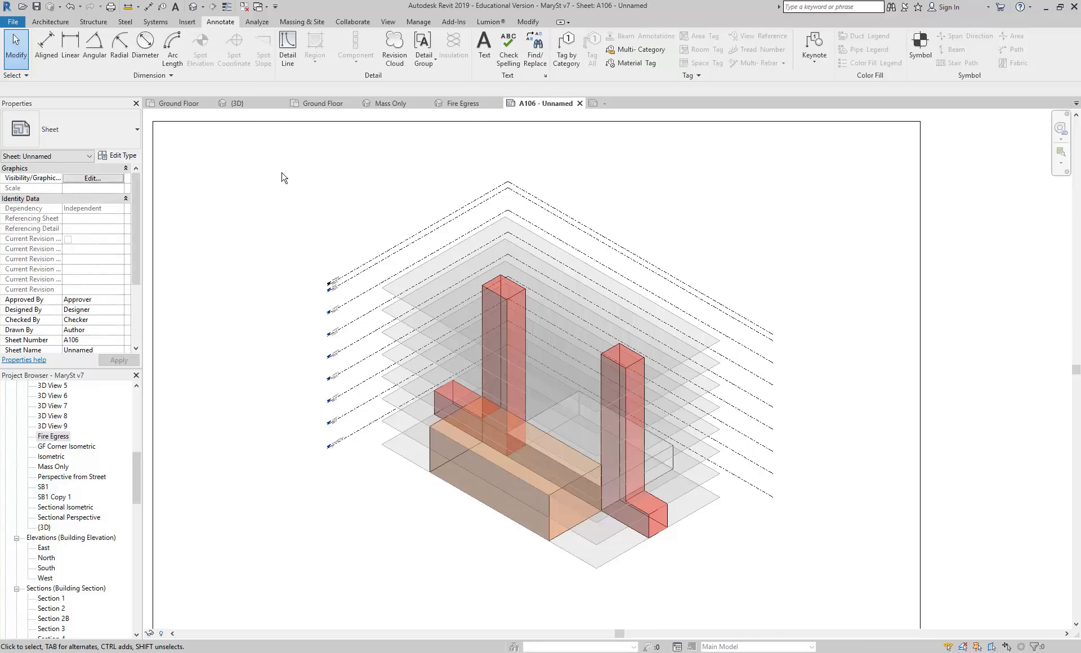
scroll(315, 352, "down", 3)
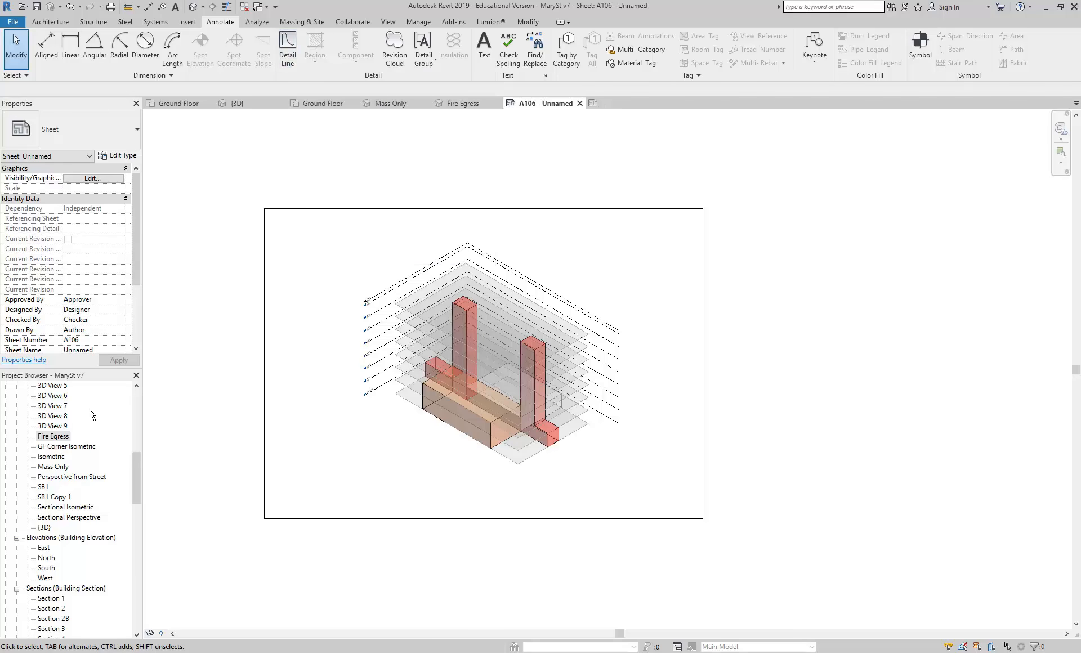
Look up the Model Line tool in the {3D} view, then return to sheet A106 and review its detail annotation tools
left_click(45, 528)
double_click(44, 528)
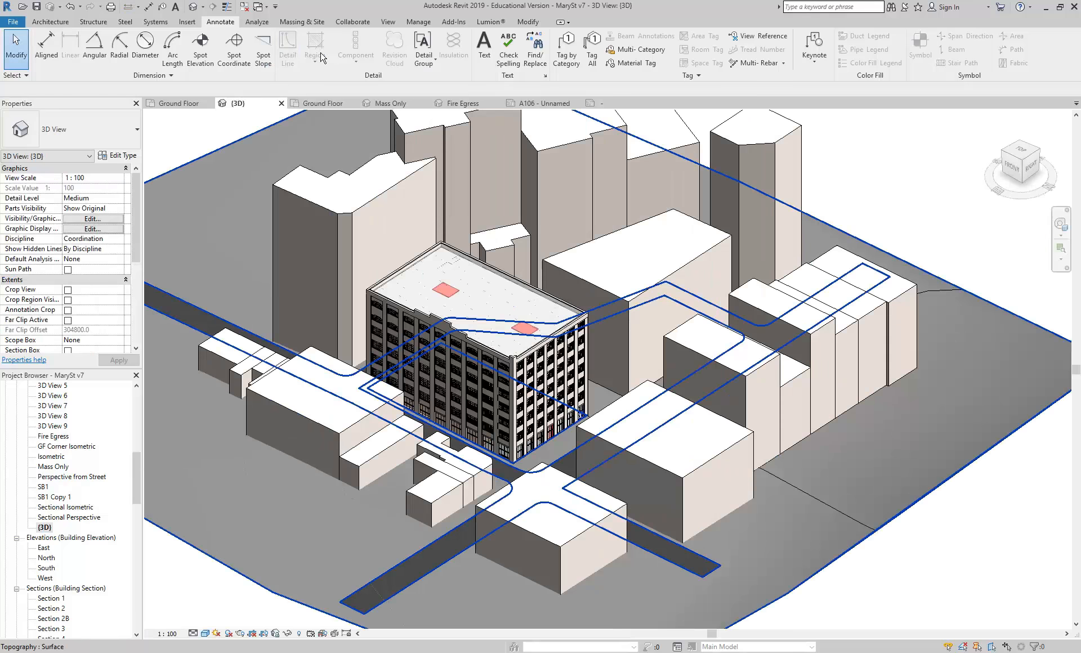
left_click(50, 21)
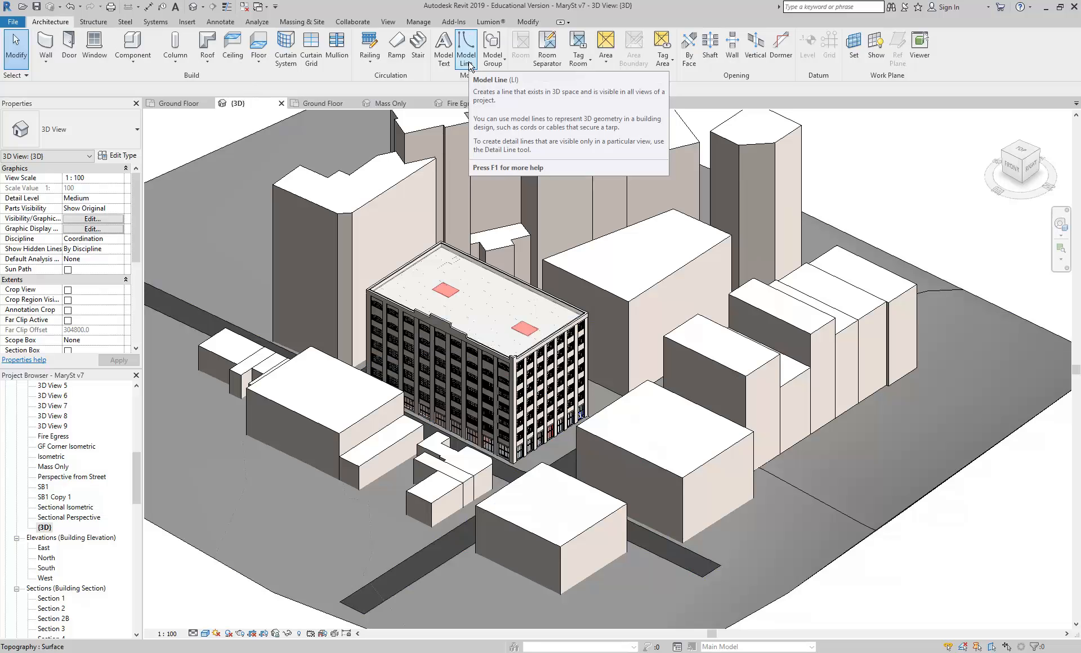
left_click(543, 103)
scroll(445, 373, "up", 4)
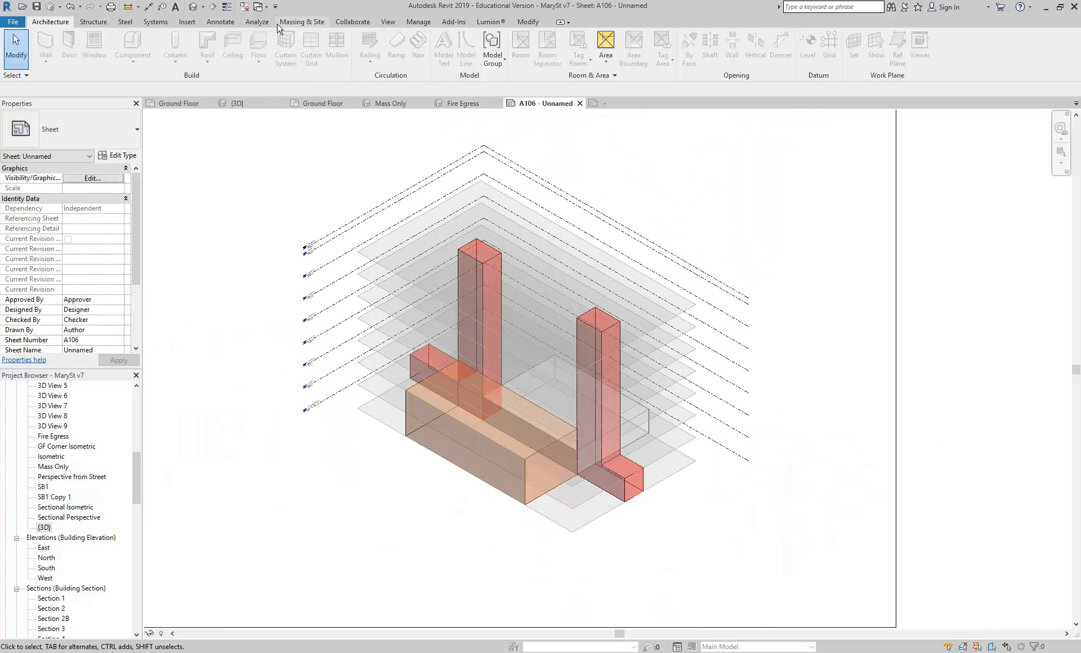
left_click(218, 23)
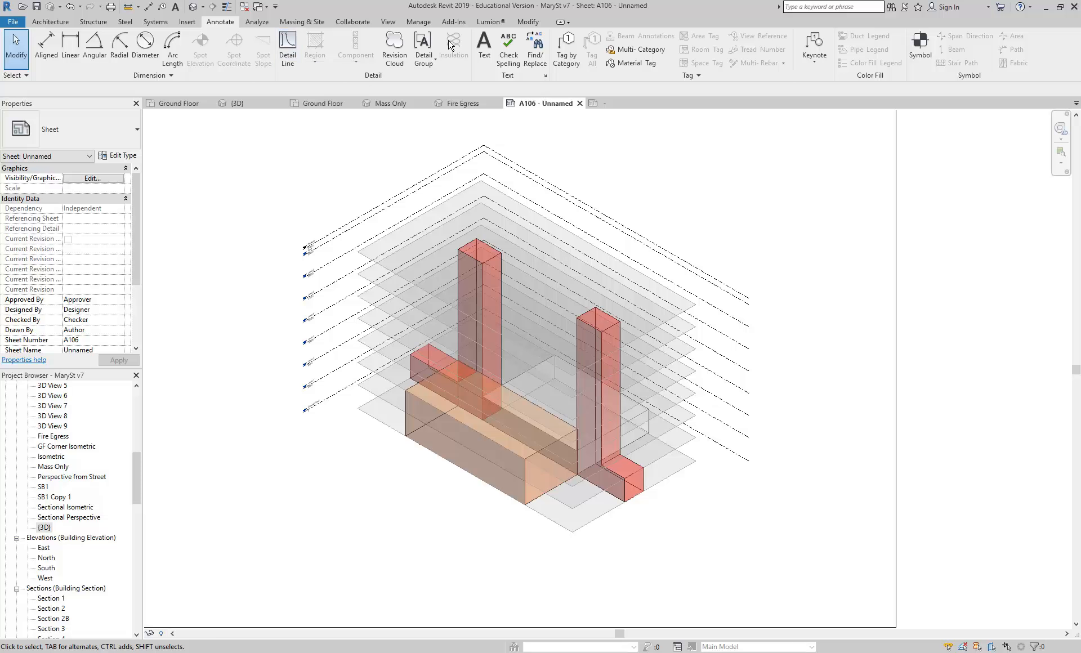
Create a new line style named Red Heavy as a subcategory of Lines
left_click(419, 23)
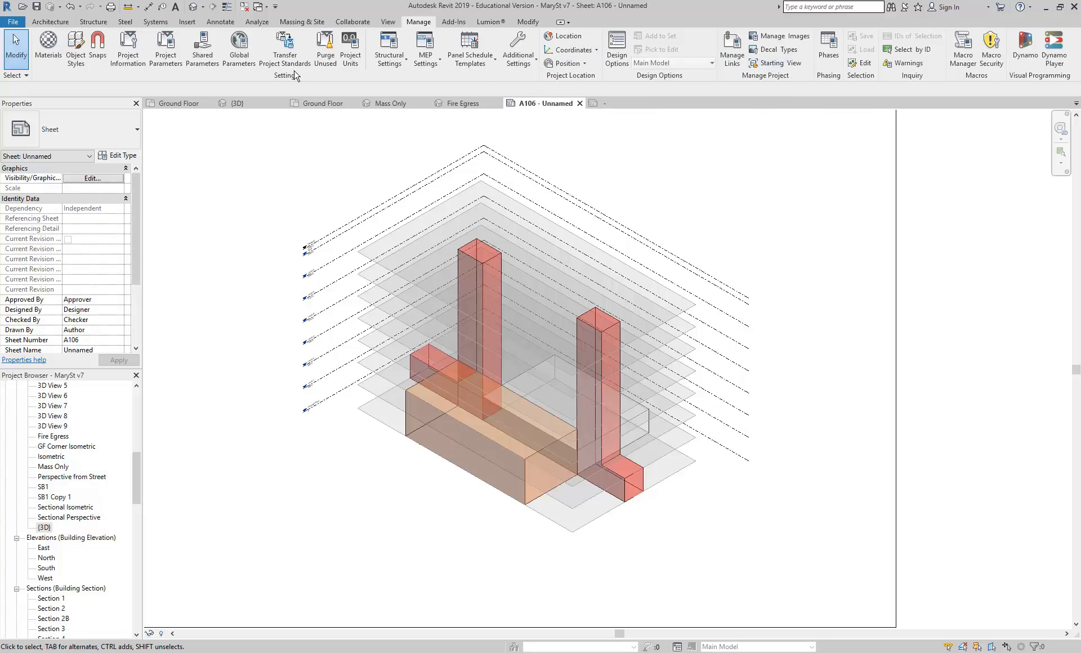
left_click(524, 49)
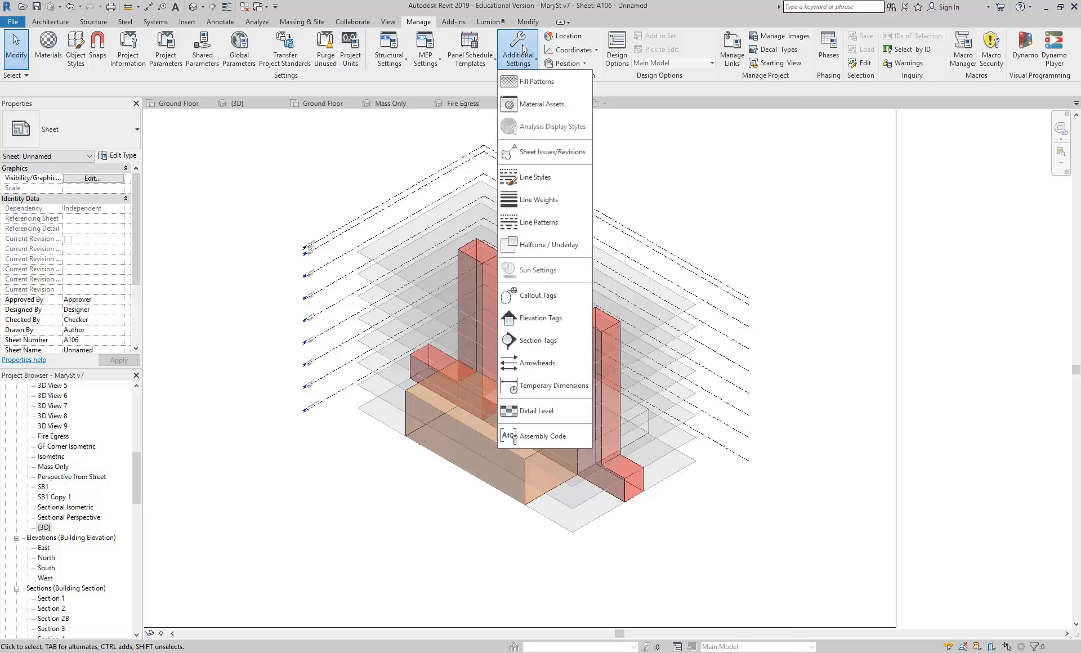
left_click(513, 178)
left_click(235, 175)
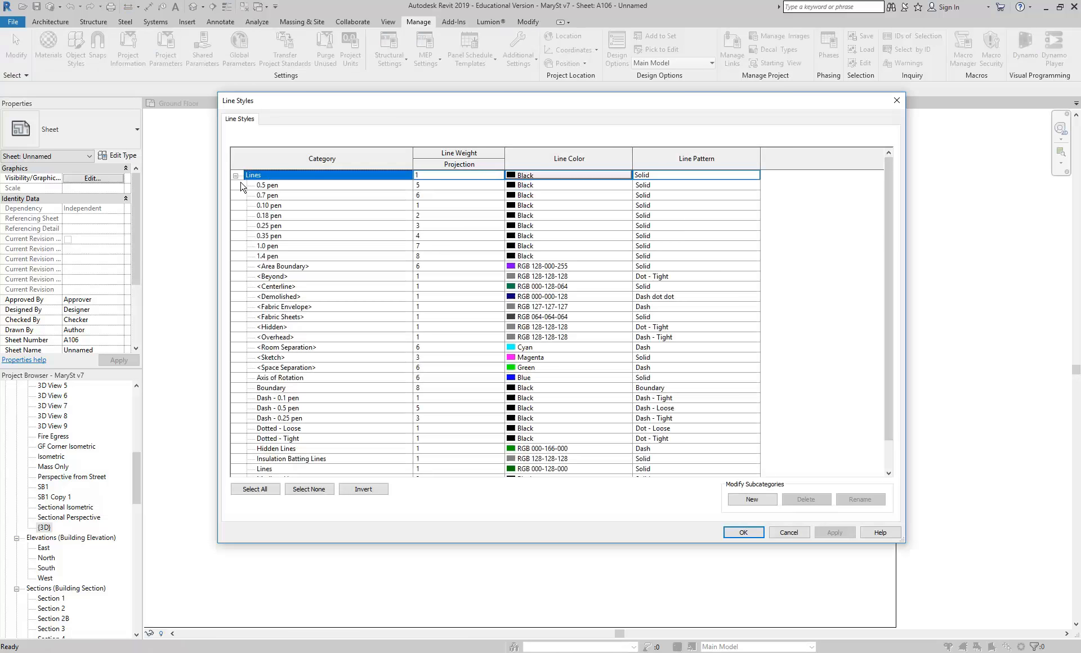
scroll(306, 221, "down", 1)
scroll(305, 220, "up", 1)
left_click(753, 500)
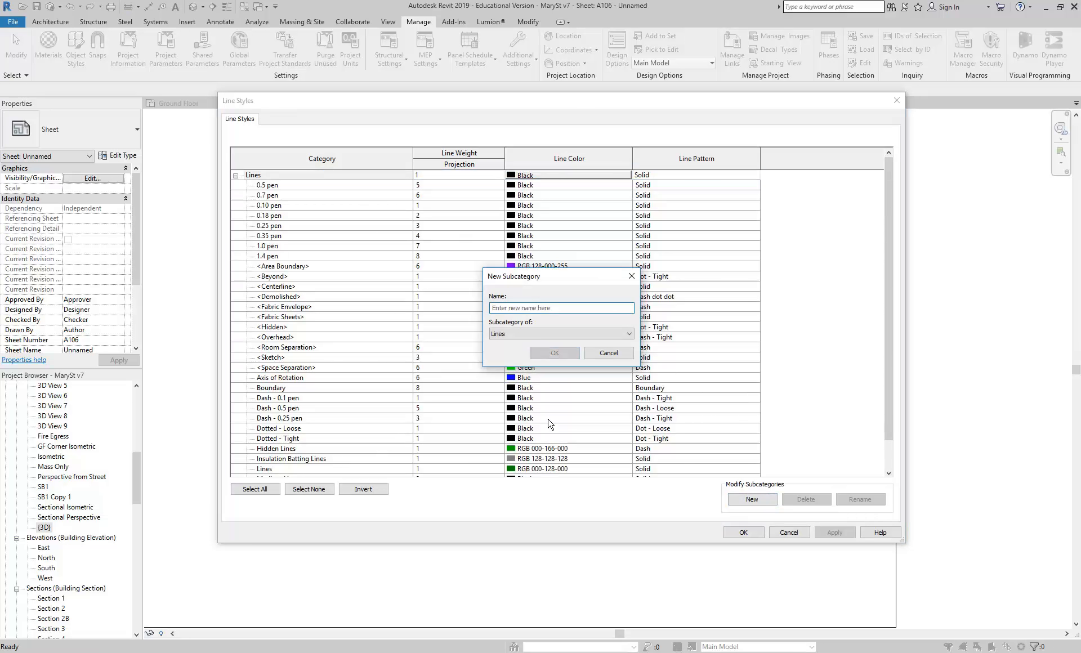
left_click(517, 308)
type("Red")
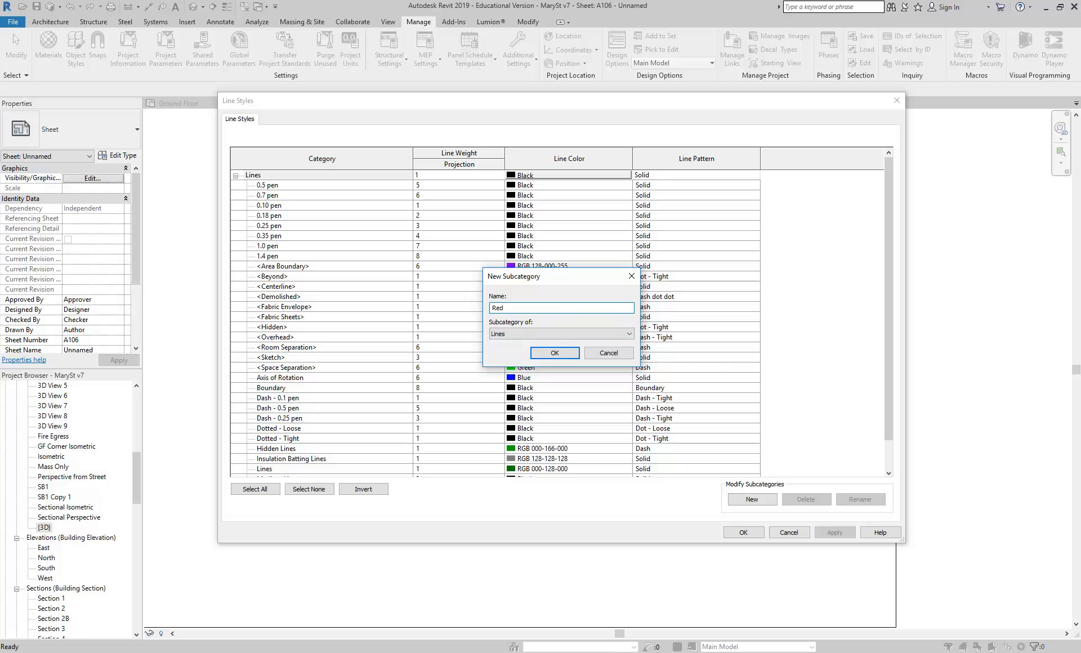
type(" Heavy Line")
key("BackSpace")
key("BackSpace")
left_click(563, 352)
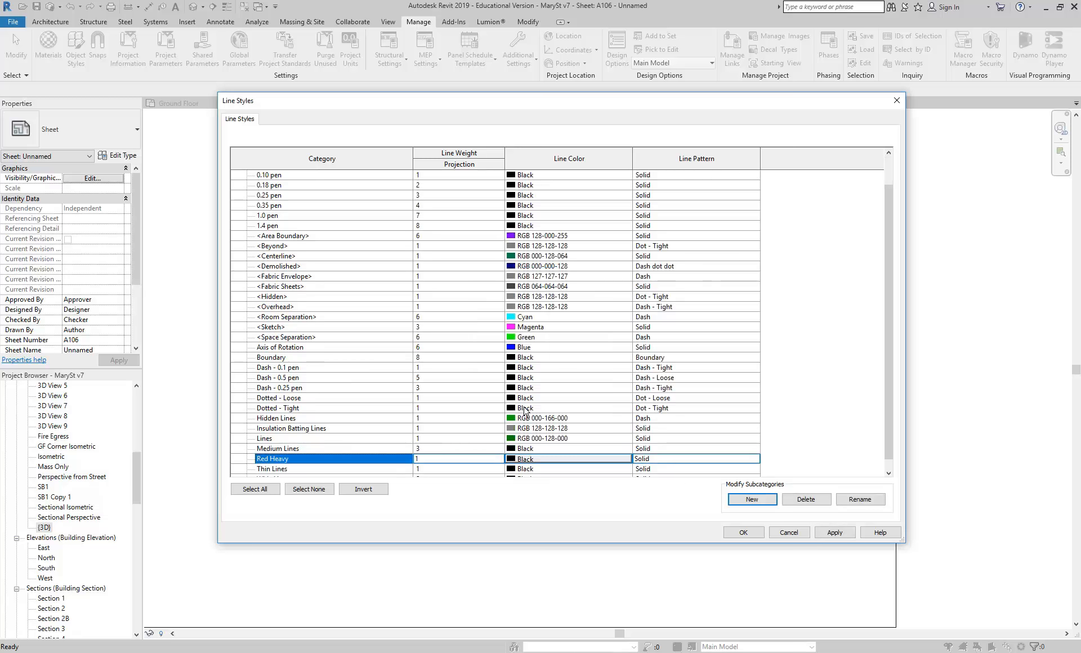
Set the Red Heavy line style's colour to red and its projection line weight to 4, and accept the changes
left_click(573, 462)
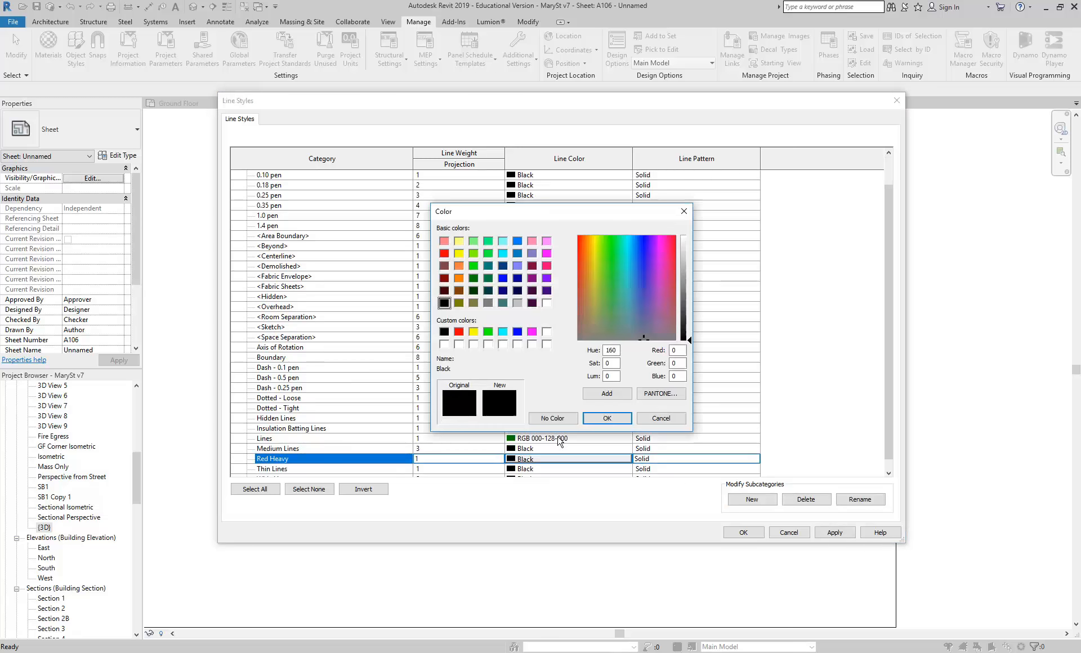
left_click(444, 253)
left_click(607, 417)
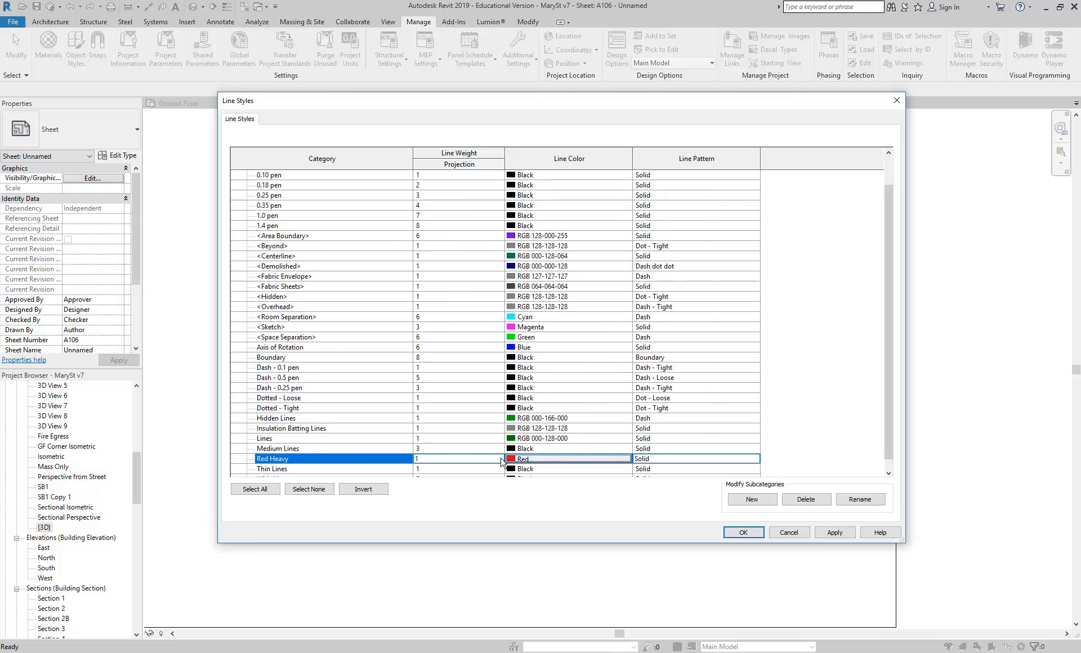
left_click(499, 459)
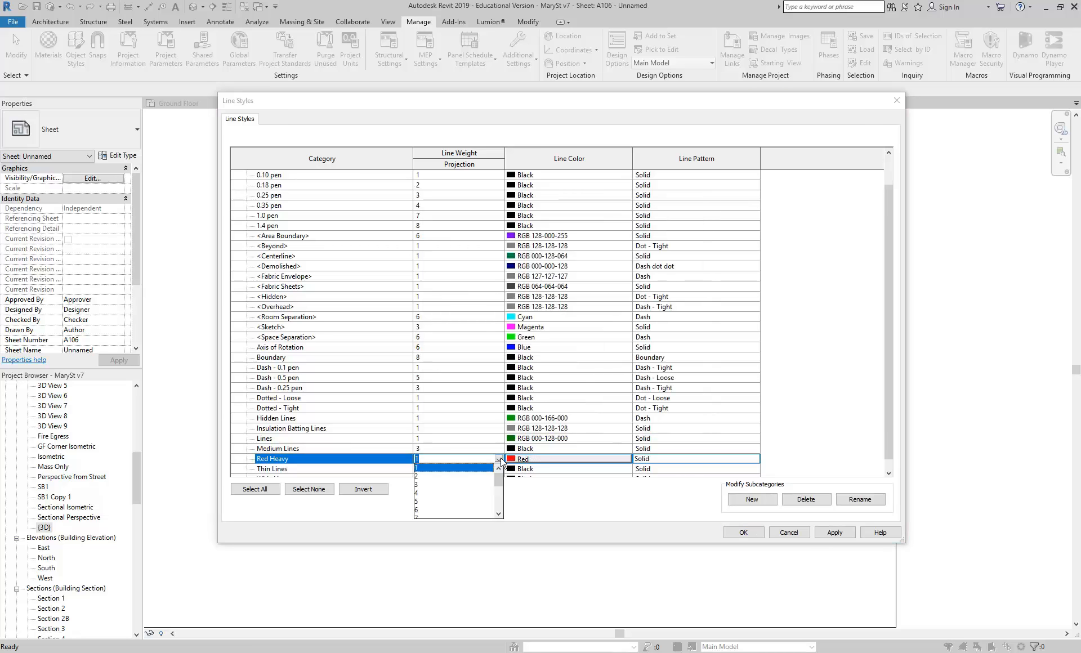
left_click(426, 493)
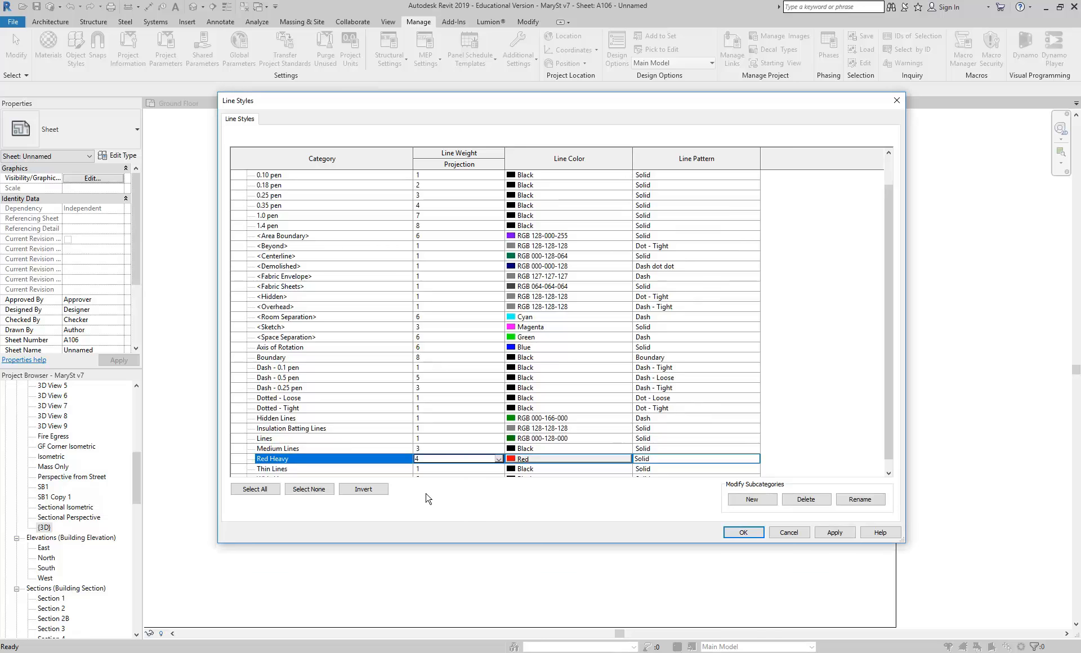
left_click(743, 532)
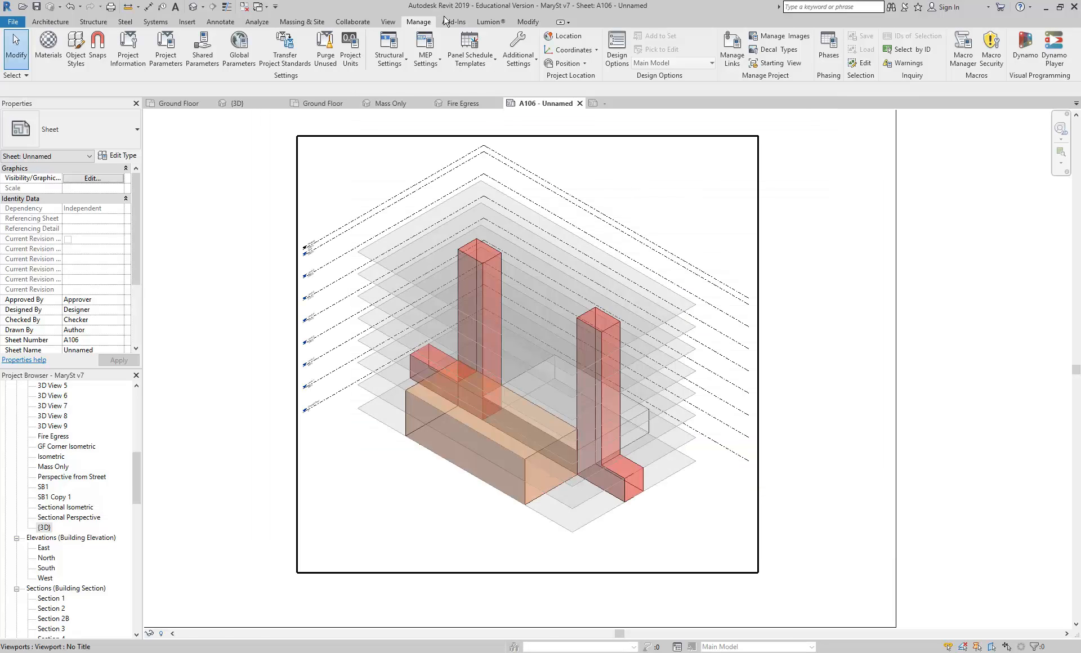
Draw a Red Heavy detail line about 139 mm long at 150° along the foot of the front stair mass on sheet A106
left_click(229, 22)
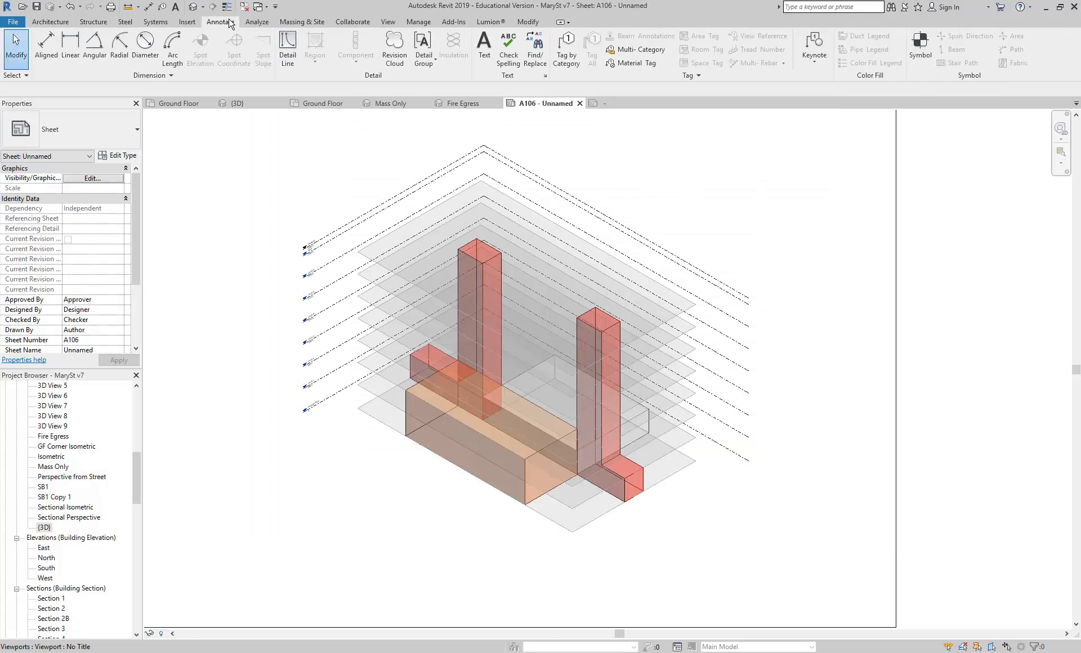
left_click(288, 48)
left_click(557, 54)
left_click(548, 261)
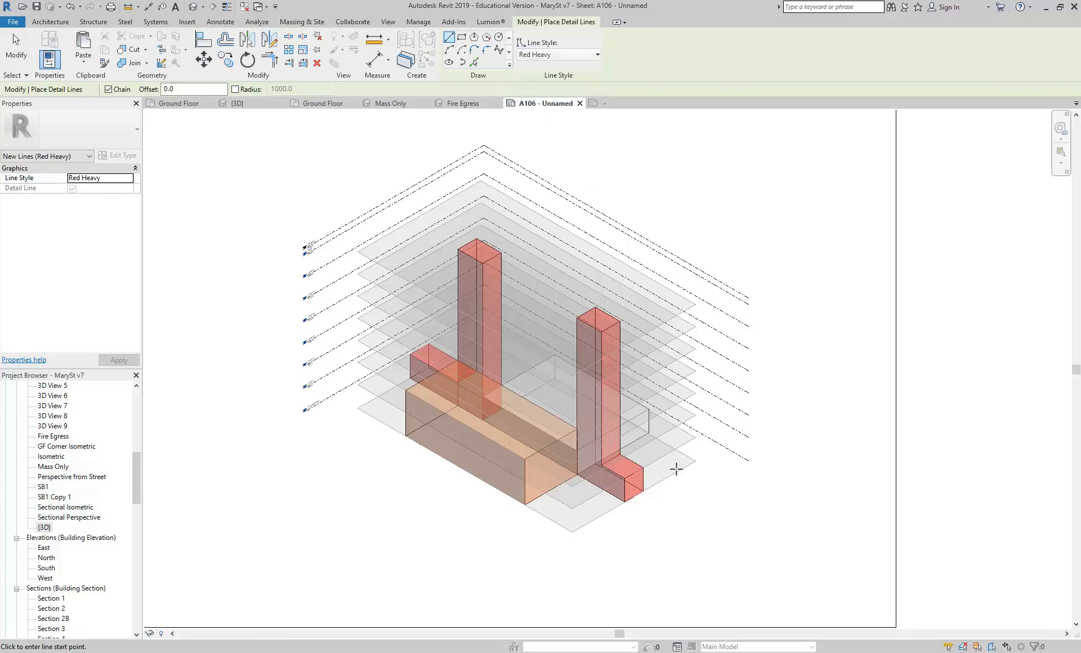
scroll(630, 448, "up", 2)
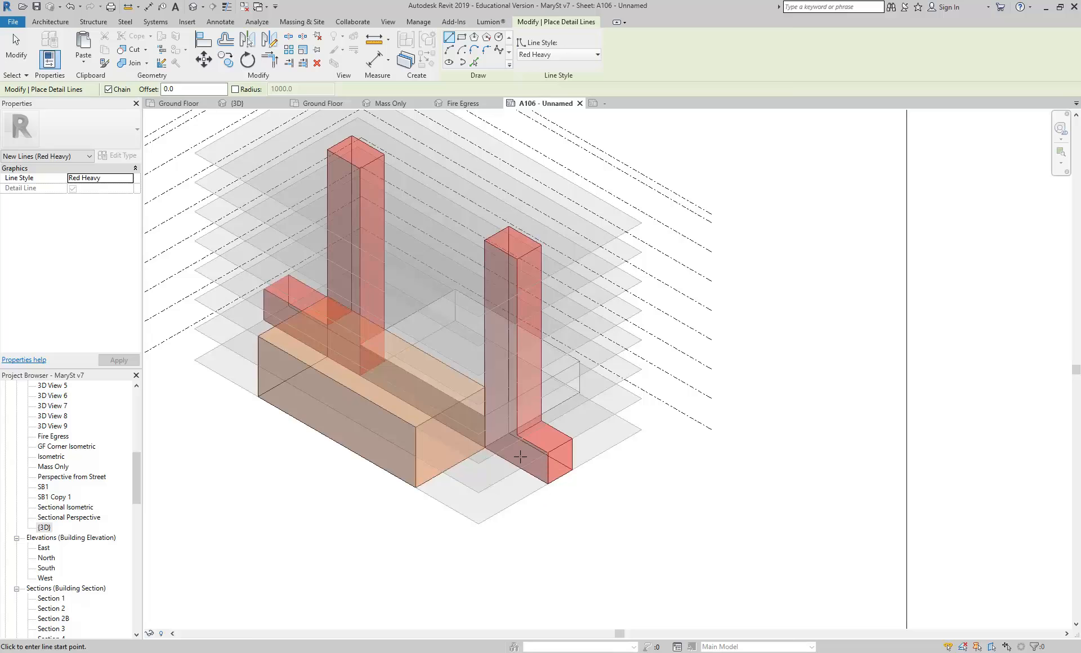
scroll(578, 489, "up", 4)
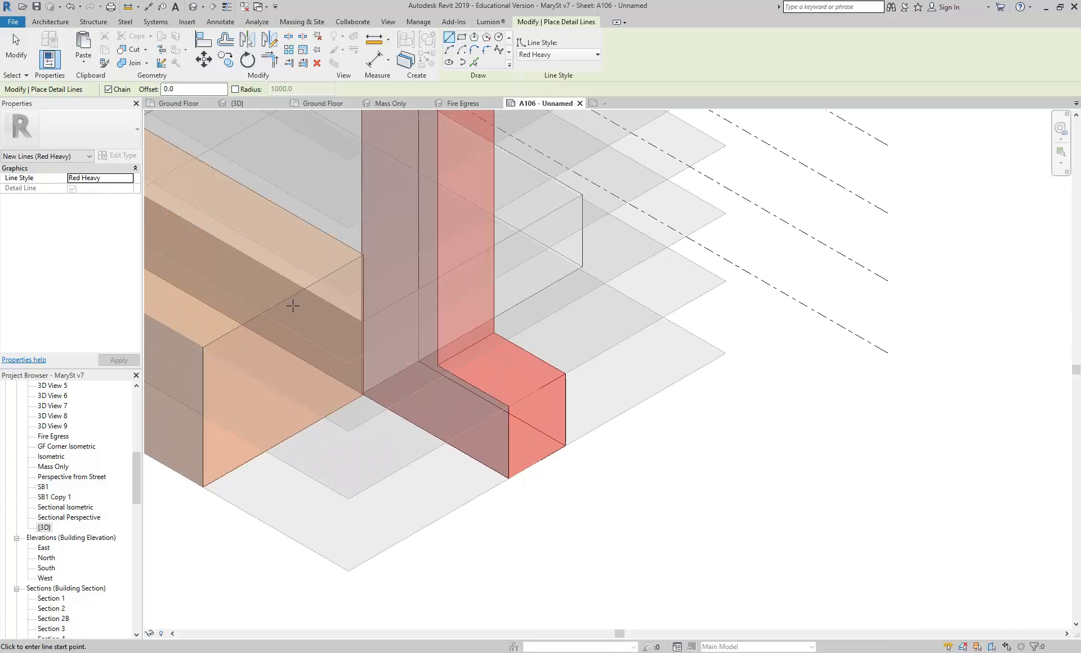
left_click(588, 497)
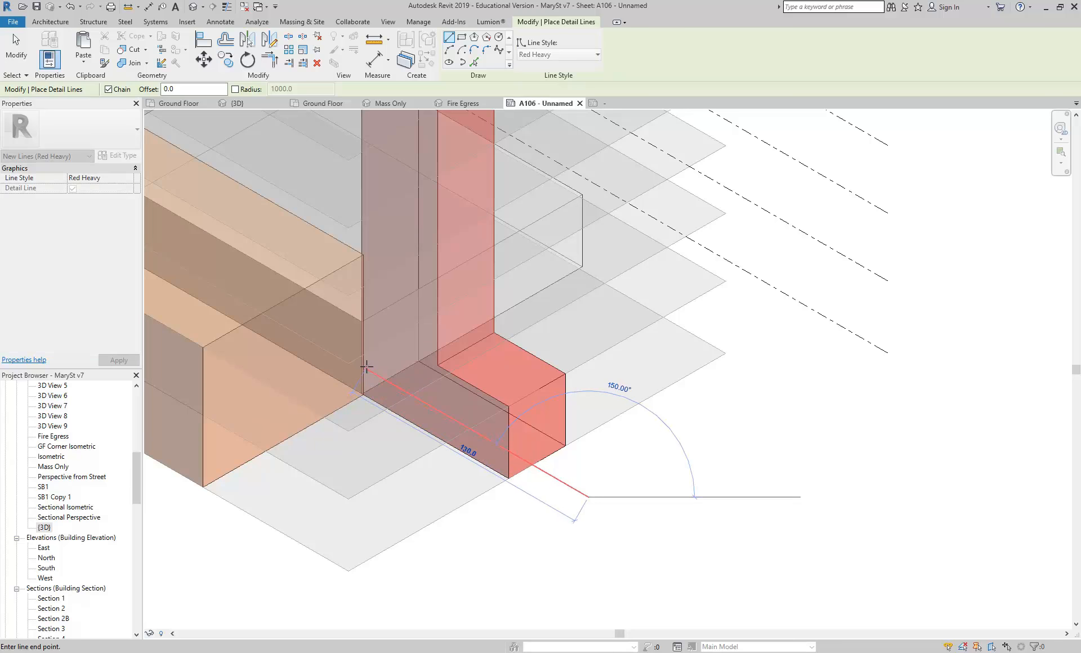
scroll(555, 426, "down", 3)
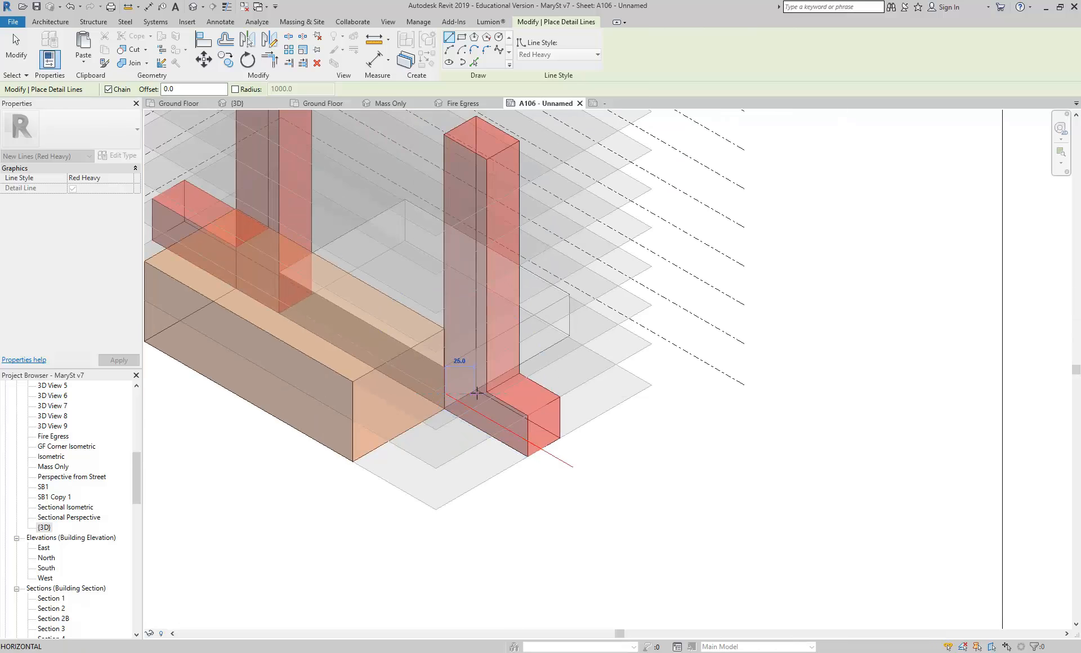
key("Escape")
key("Escape")
left_click(556, 458)
key("Escape")
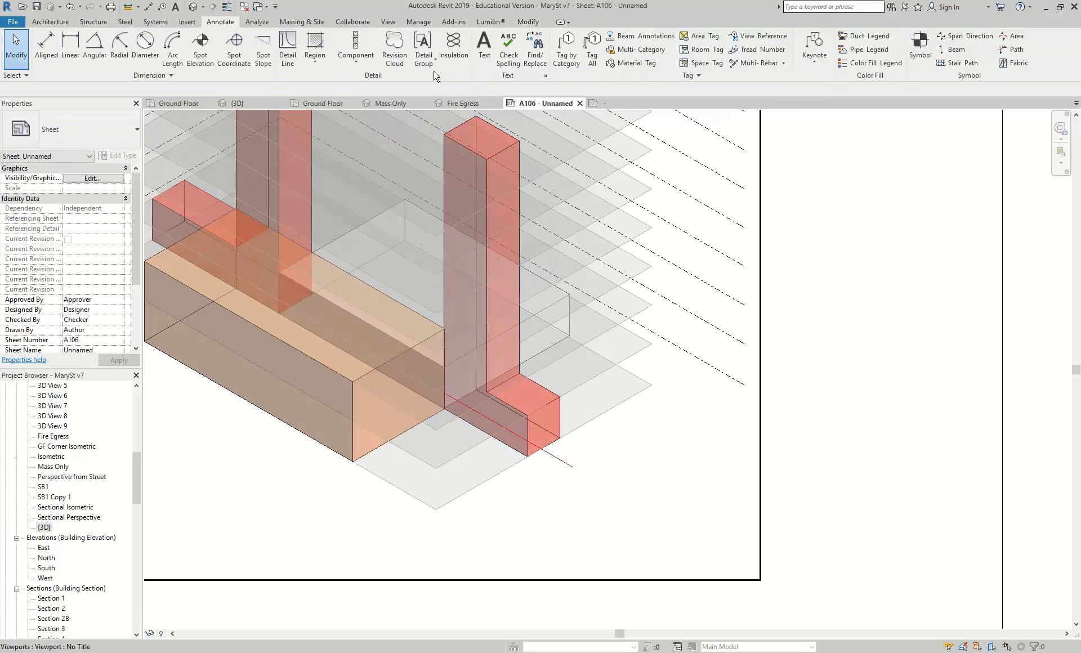
Look up the Red Heavy entry in the project's line styles and leave its settings unedited
left_click(418, 21)
left_click(511, 61)
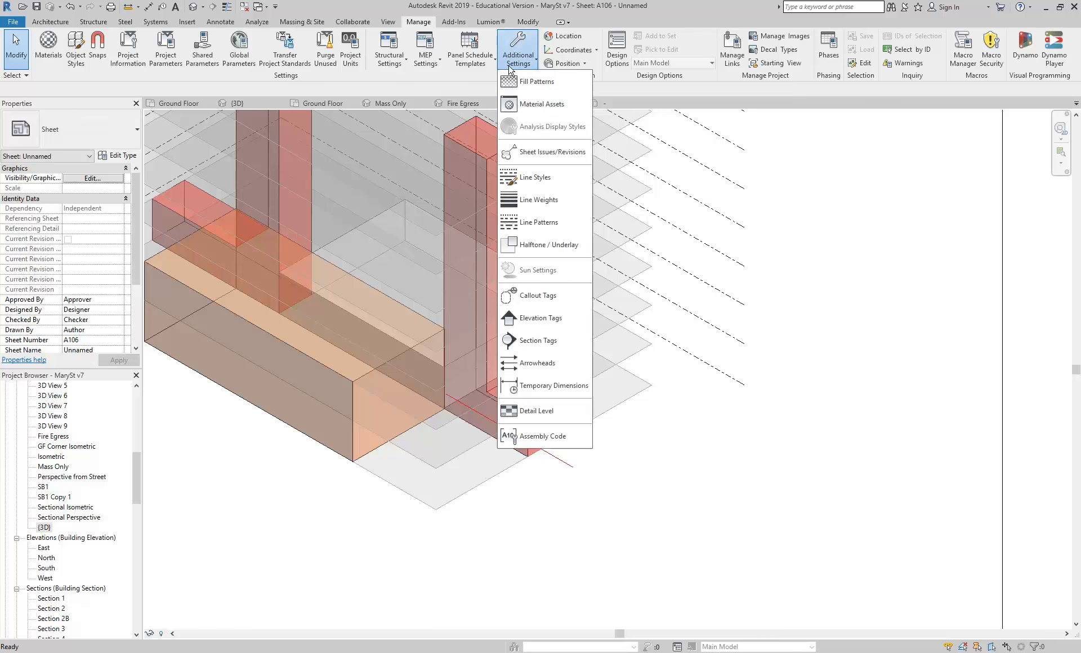
left_click(509, 179)
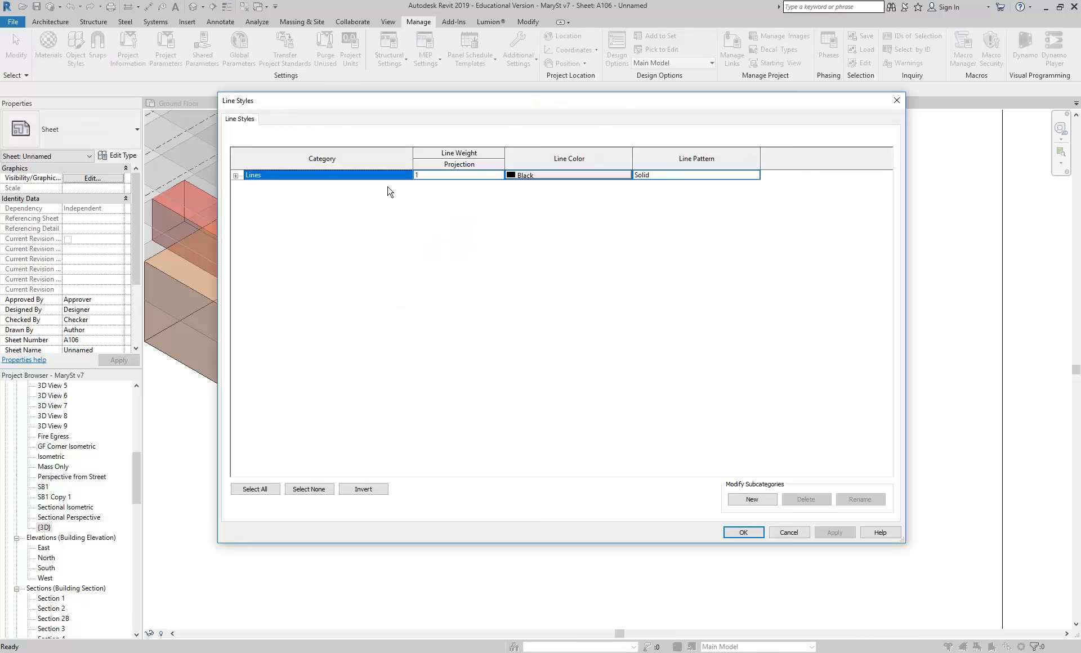
left_click(236, 175)
scroll(285, 352, "down", 2)
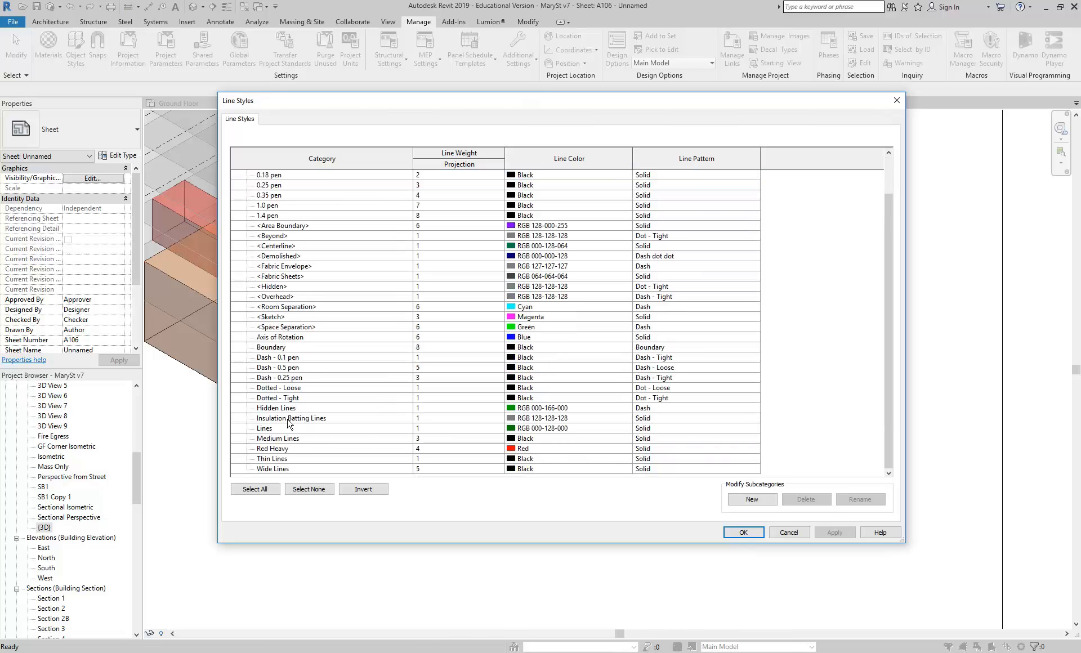
left_click(282, 449)
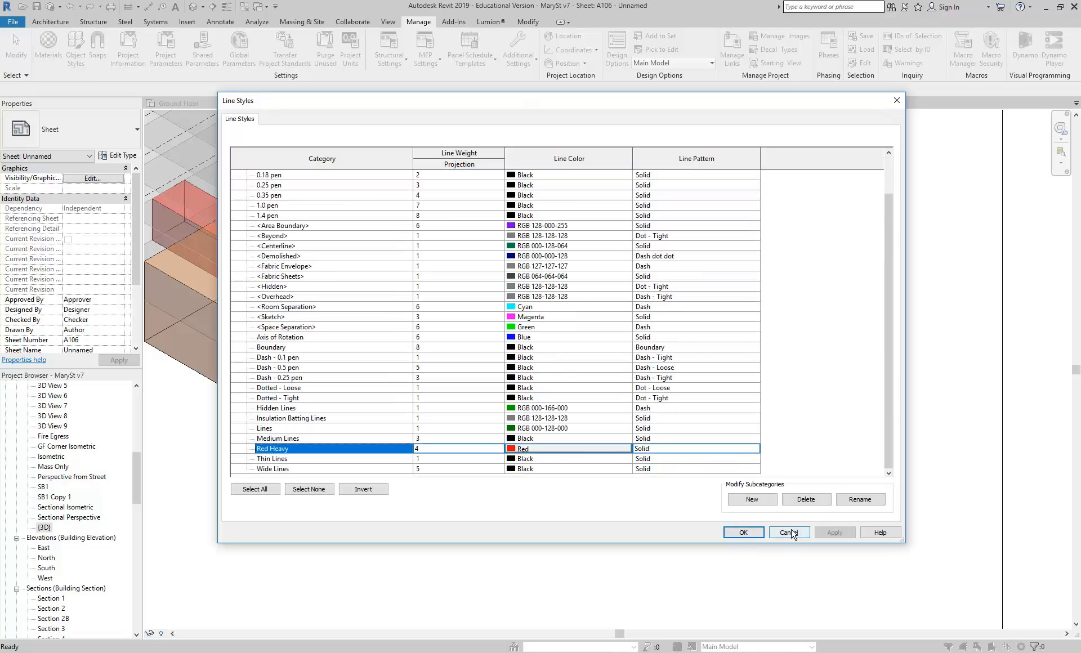
left_click(789, 533)
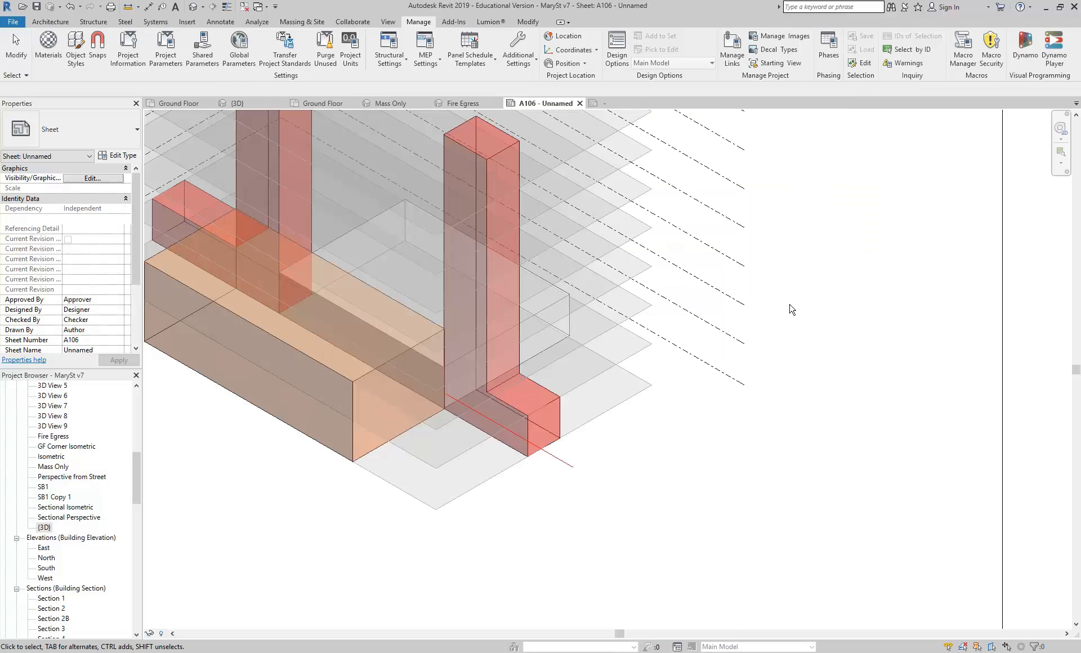
Examine the model line weights assigned to each pen number and view scale in the Line Weights settings
left_click(532, 58)
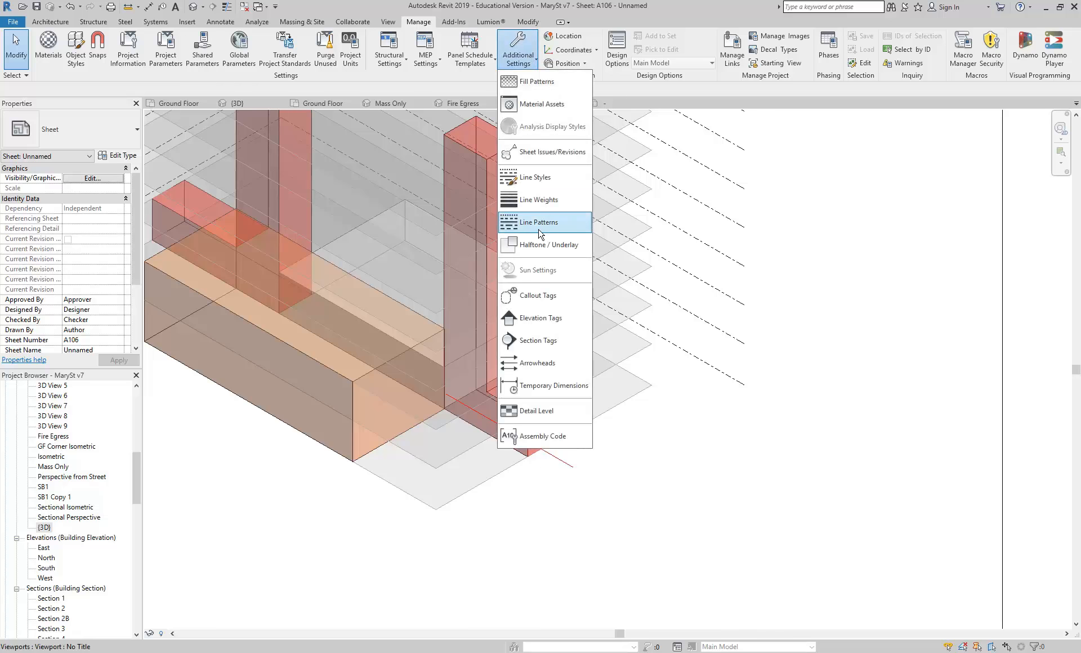
left_click(535, 178)
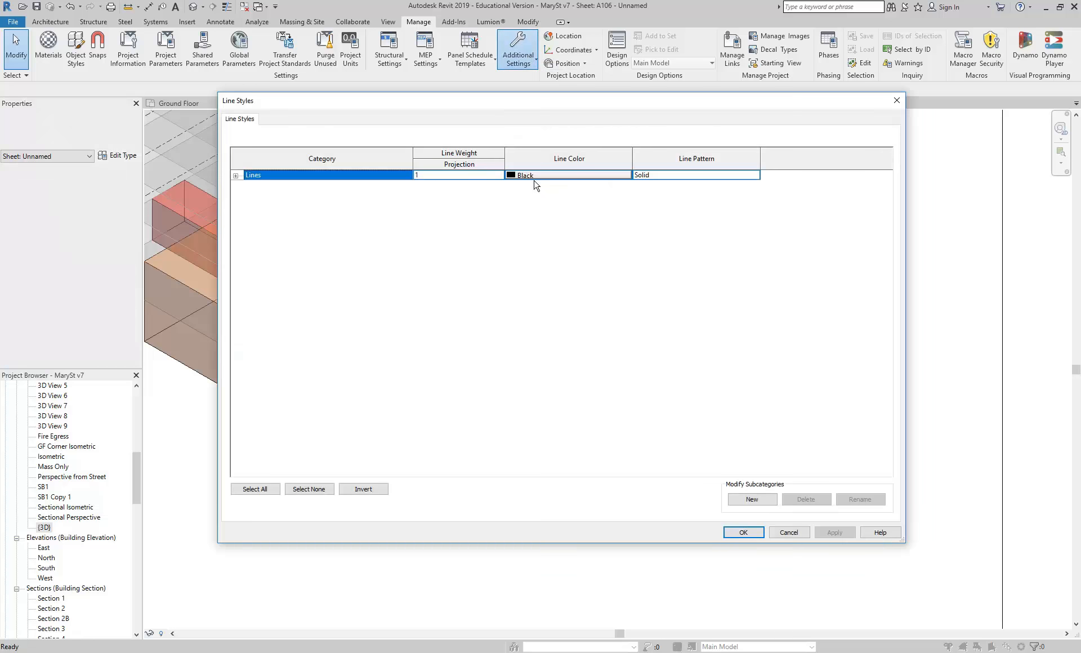
left_click(791, 533)
left_click(517, 48)
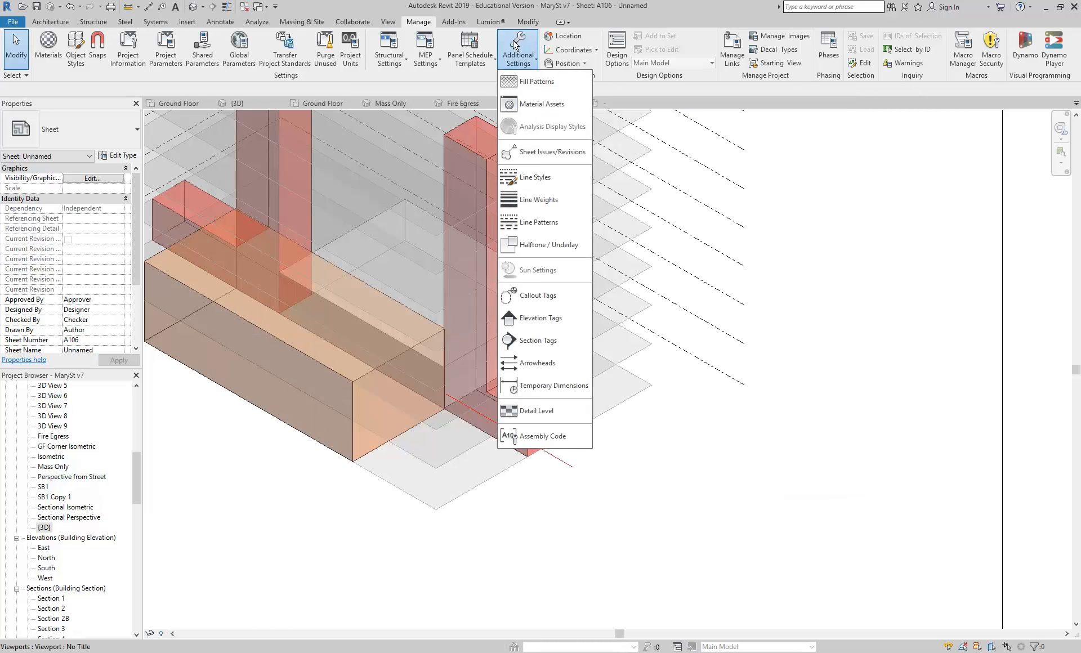
left_click(549, 202)
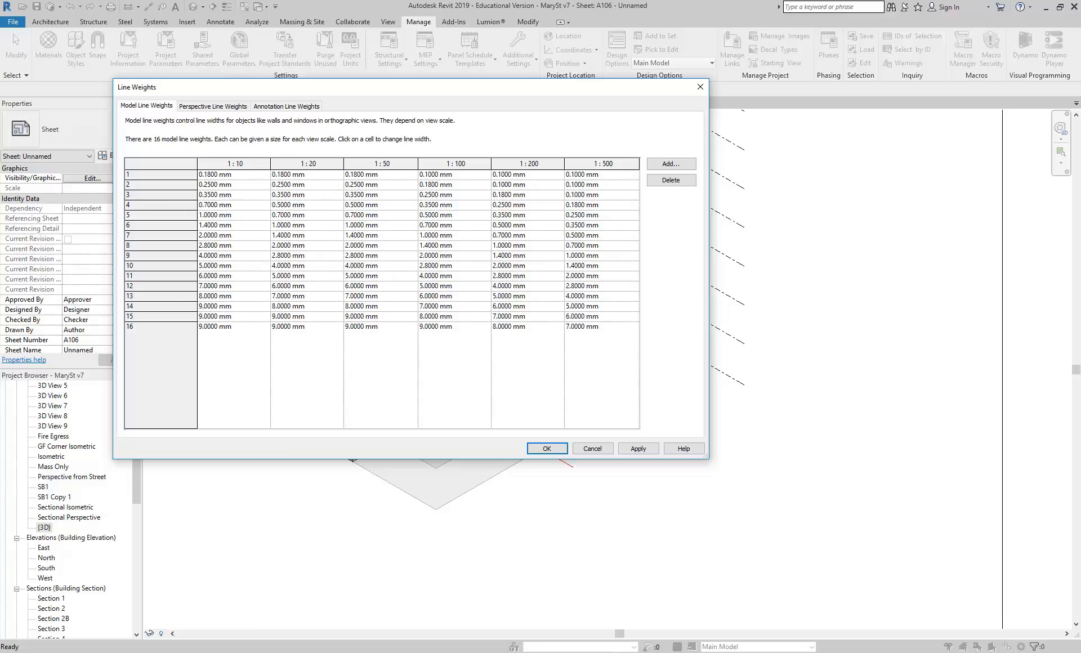
Switch to AutoCAD and examine the pen assignments of the monochrome.ctb plot style table, leaving the plot setup without plotting
left_click(291, 652)
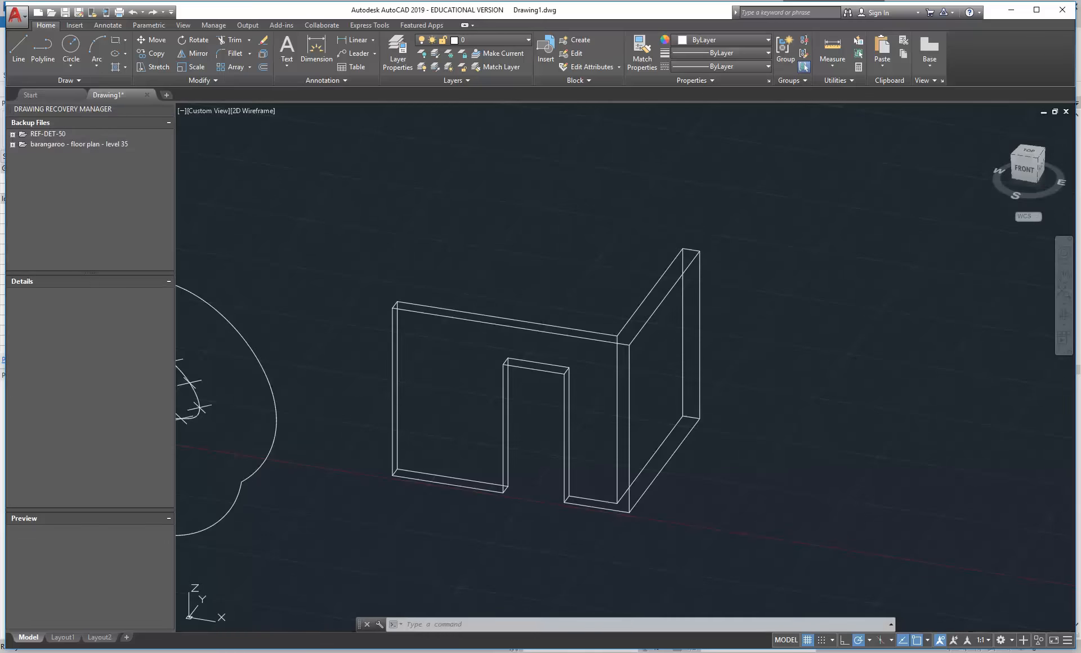
left_click(17, 12)
left_click(47, 250)
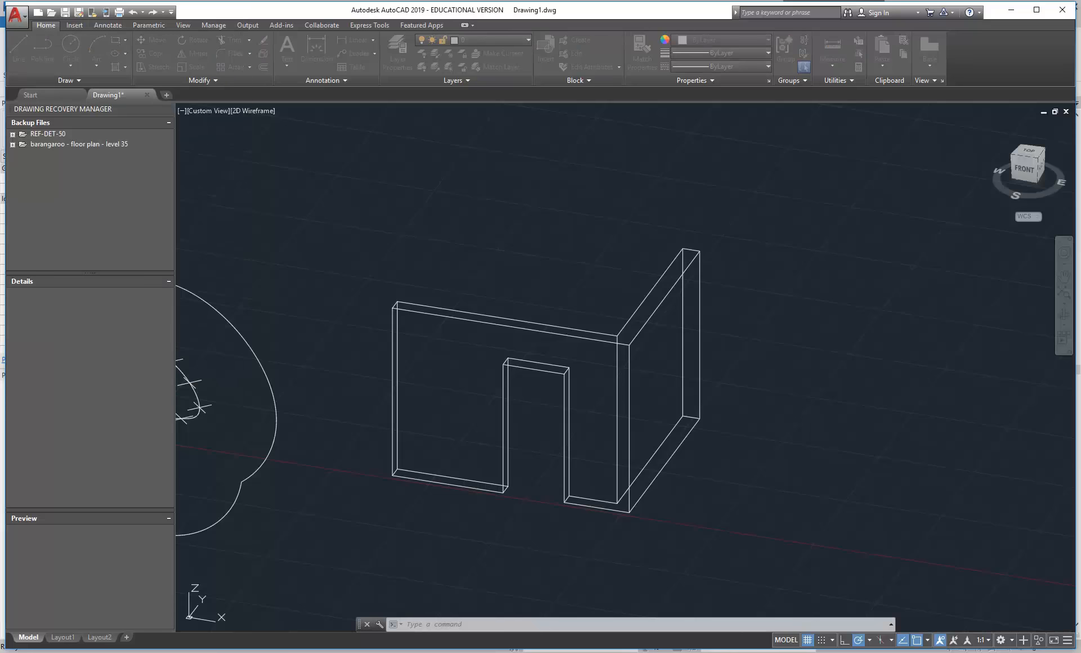
left_click(672, 214)
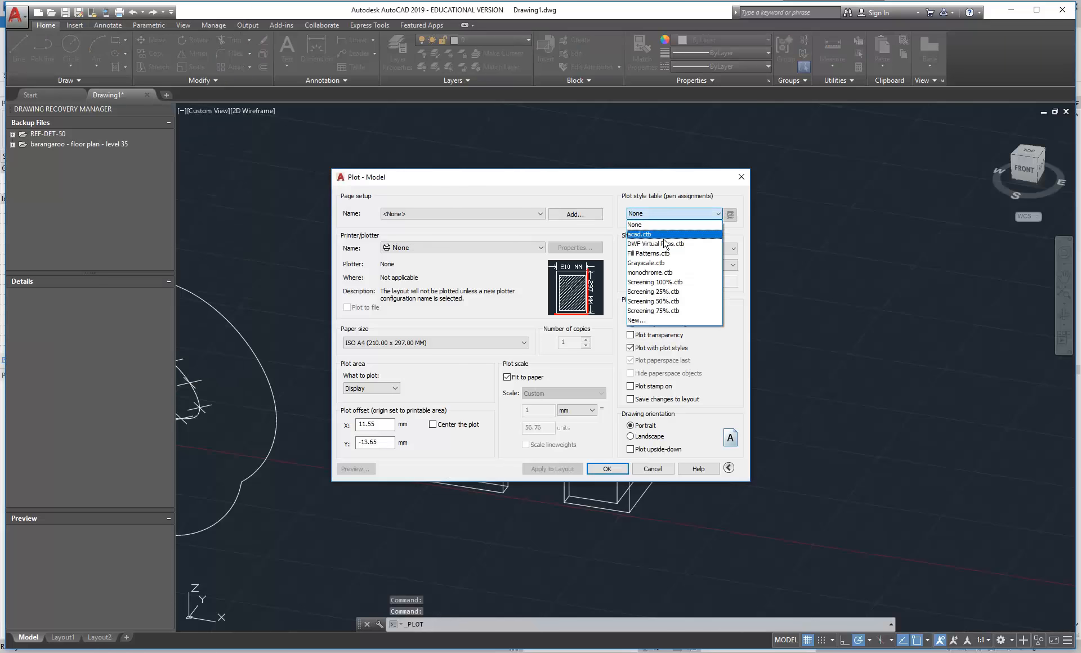
left_click(659, 273)
left_click(539, 357)
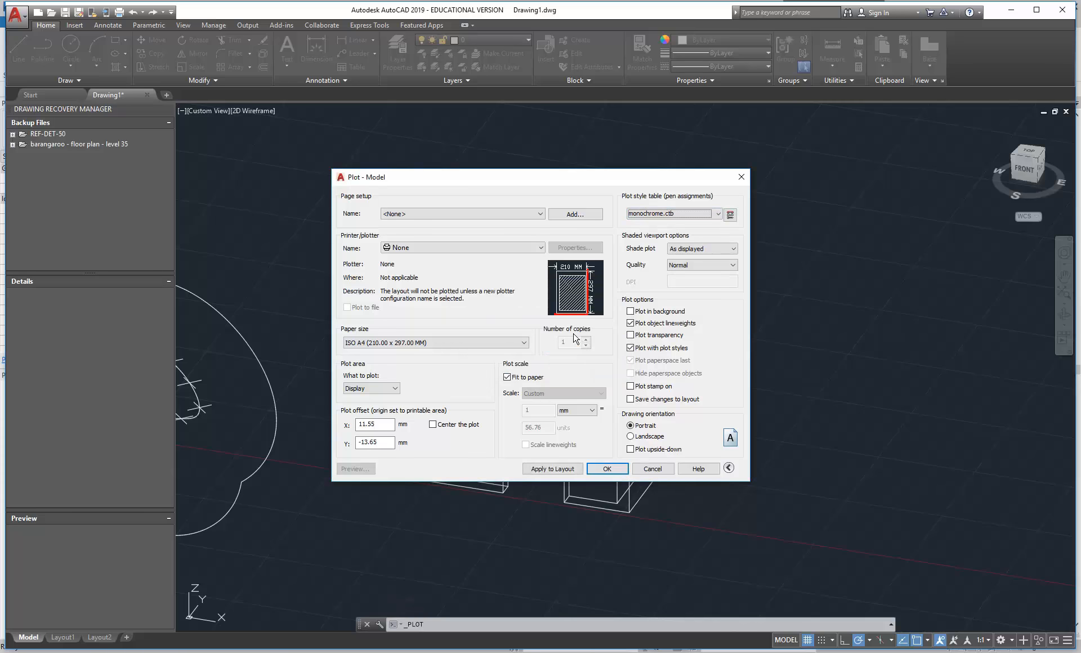
left_click(730, 214)
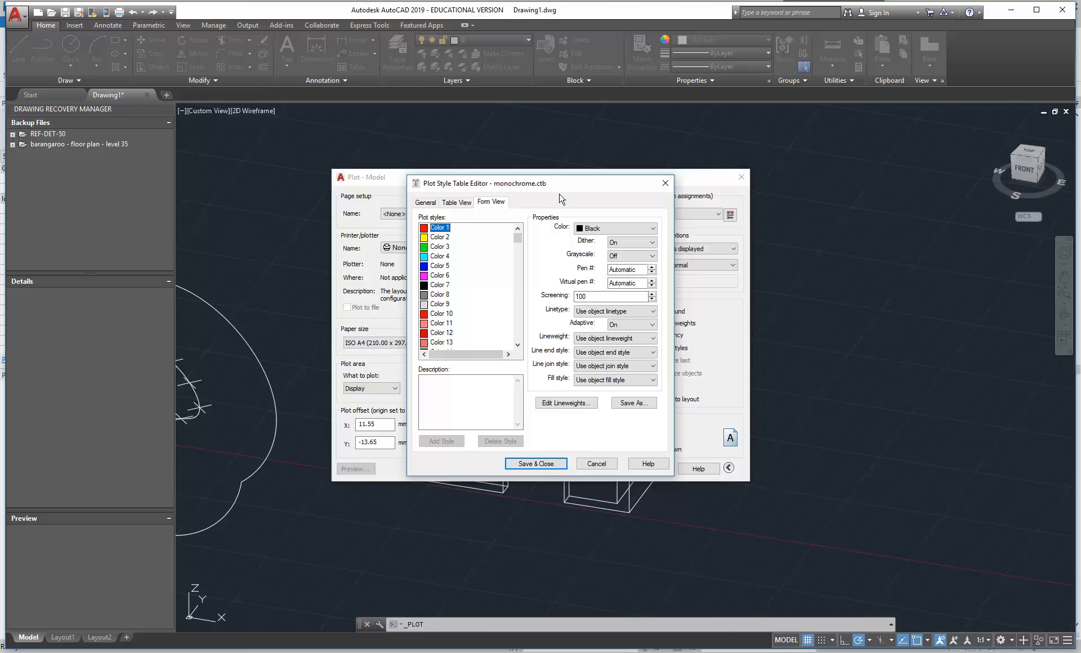
left_click(587, 467)
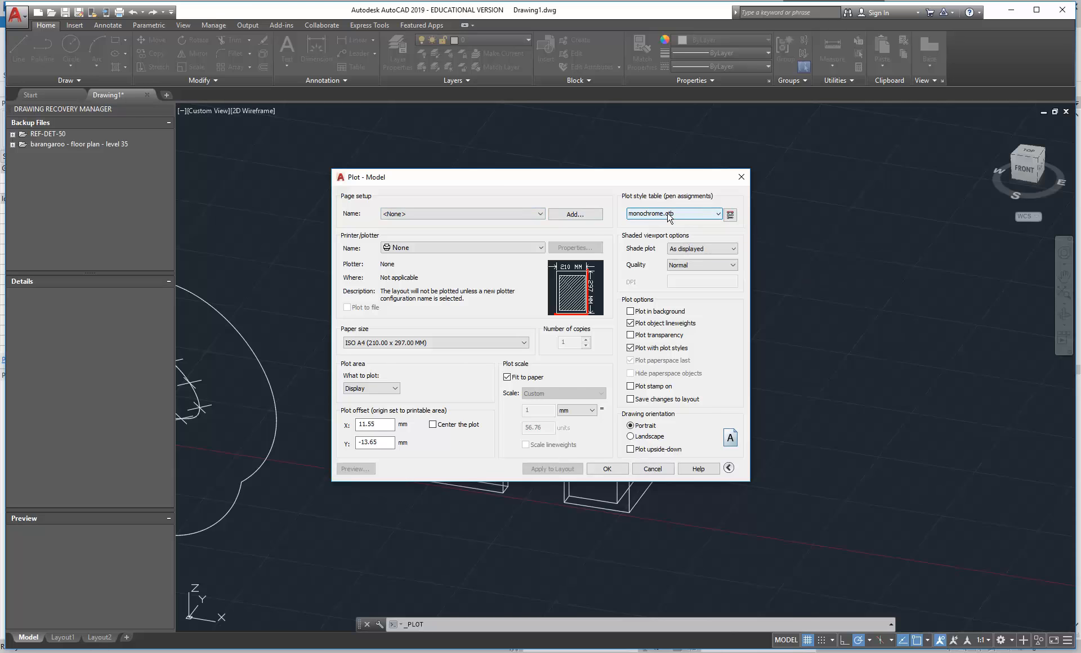
left_click(653, 469)
Examine layer 0's colour, linetype and lineweight settings in the Layer Properties Manager, enlarging the palette to show its columns
left_click(398, 51)
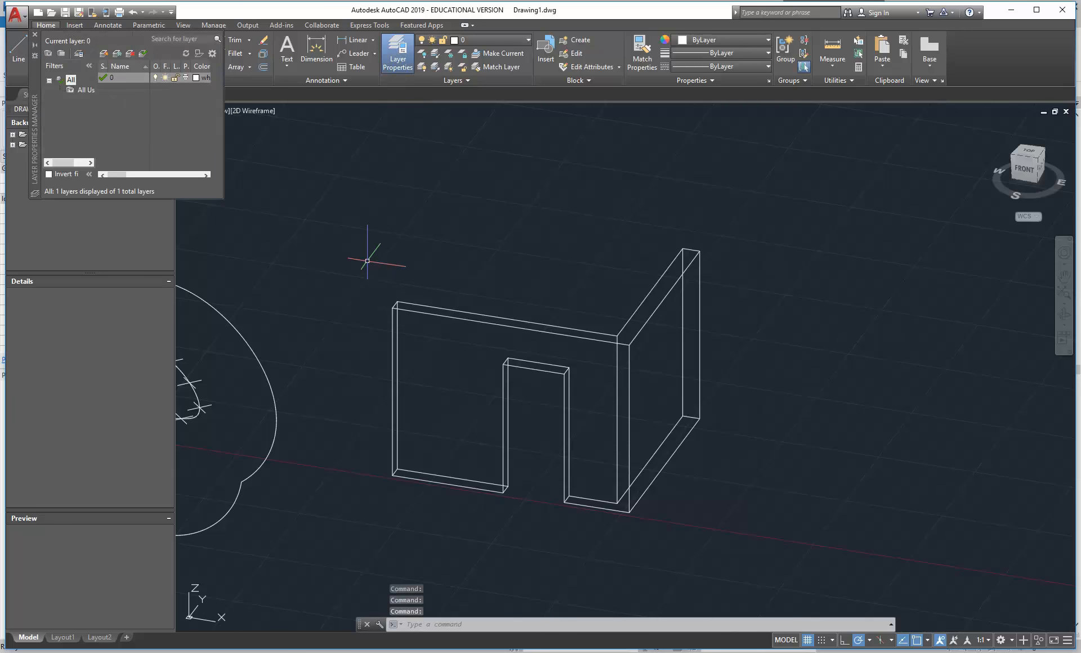
left_click_drag(223, 198, 626, 472)
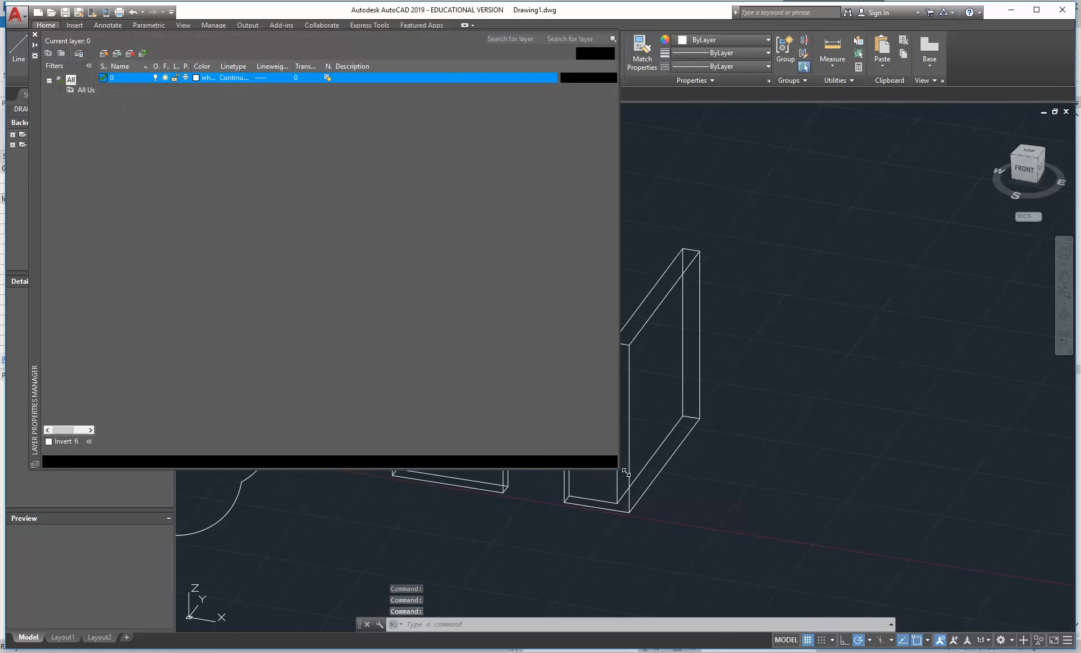
left_click(34, 34)
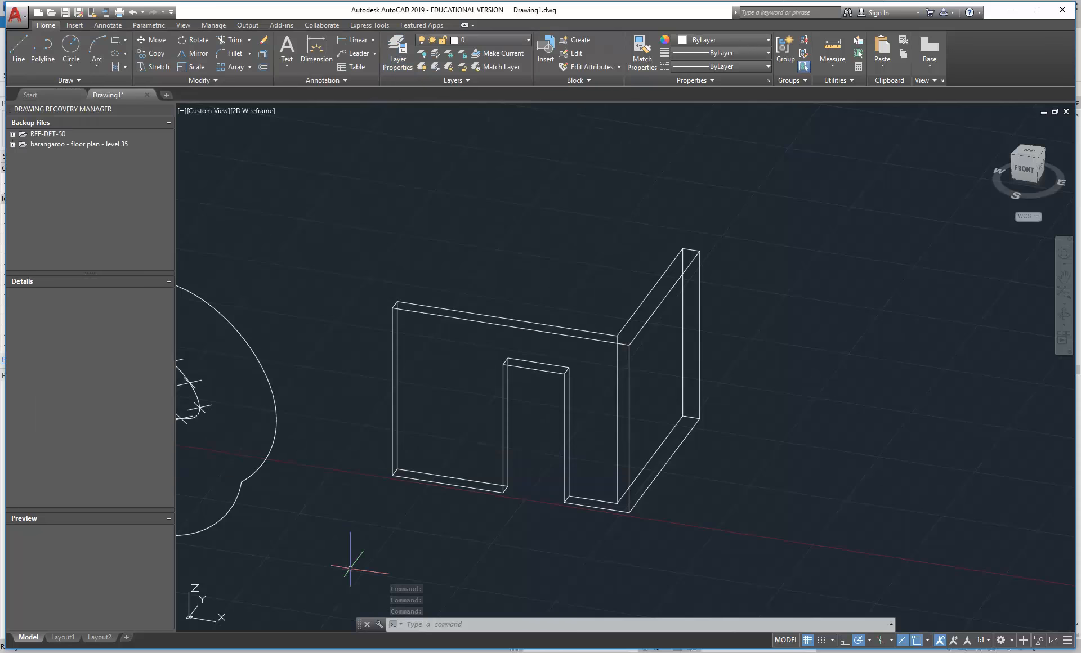
Switch back to Revit and examine the model line weights of pens 4 and 5 at 1:10 and 1:20, leaving them unedited
left_click(344, 652)
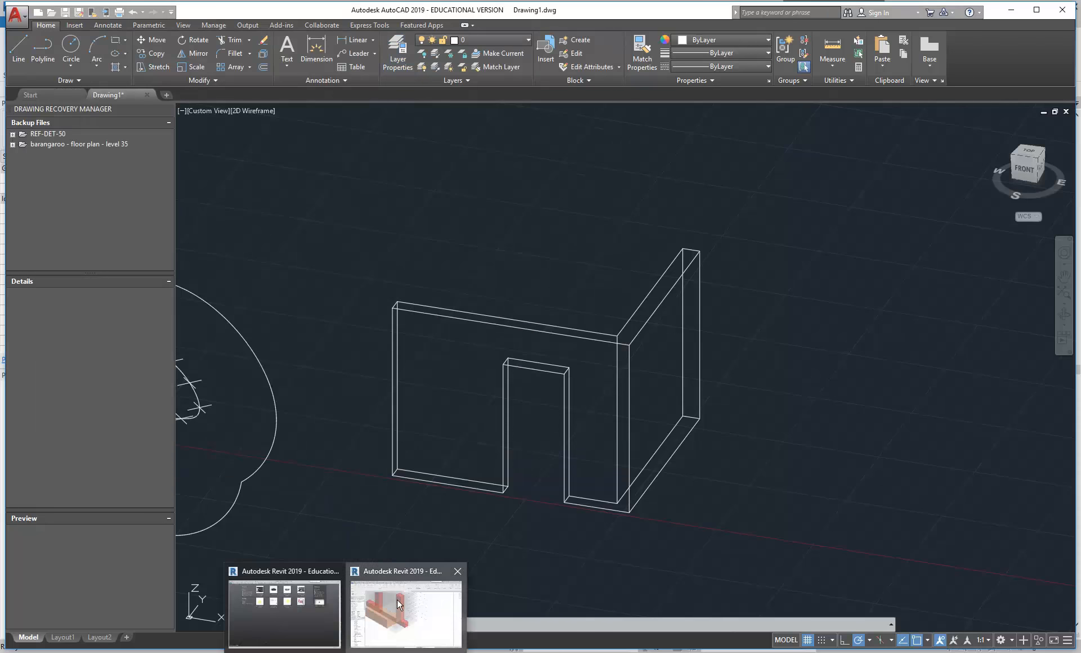
left_click(397, 599)
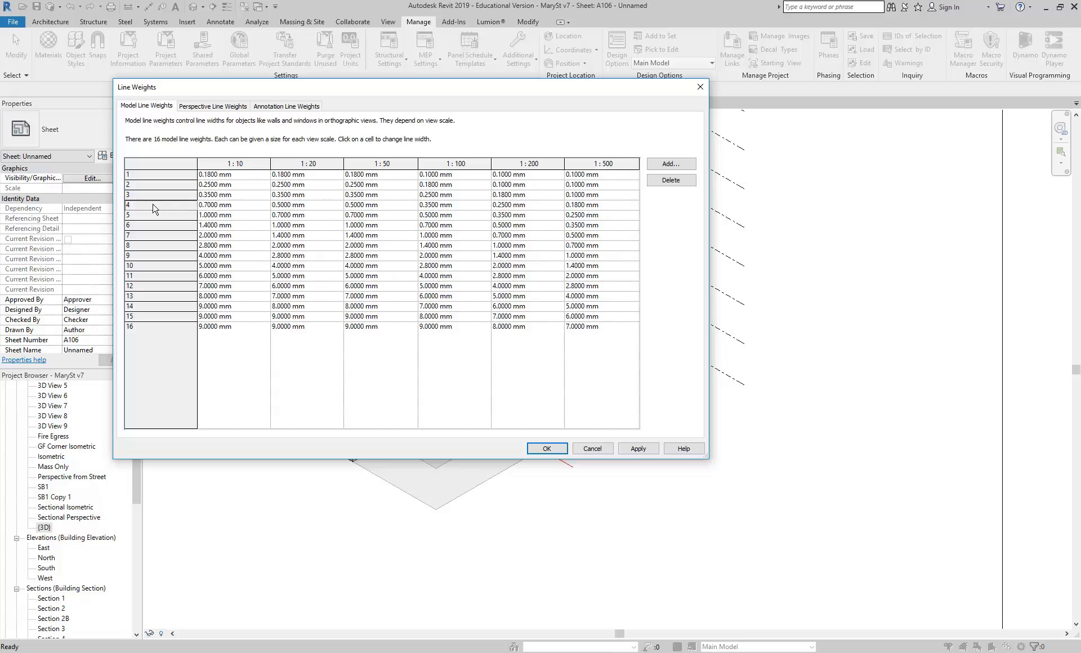
left_click(237, 207)
left_click(316, 203)
left_click(248, 215)
left_click(248, 215)
left_click(593, 449)
Set the projection line weight of the Red Heavy line style to 7 and check the thicker line on the sheet
left_click(517, 55)
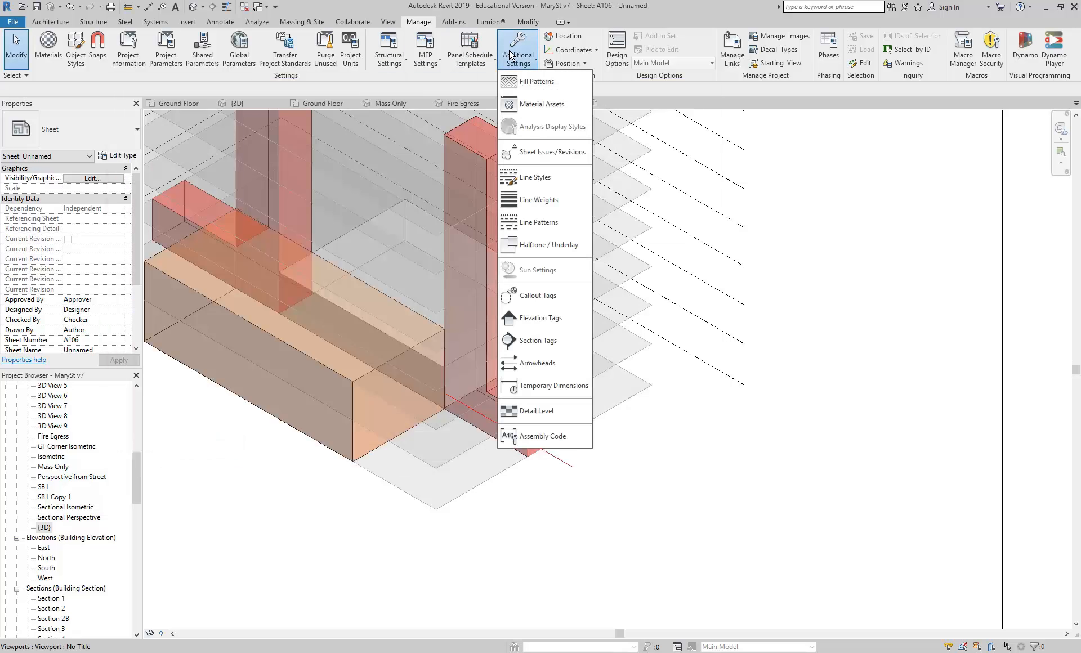
left_click(529, 179)
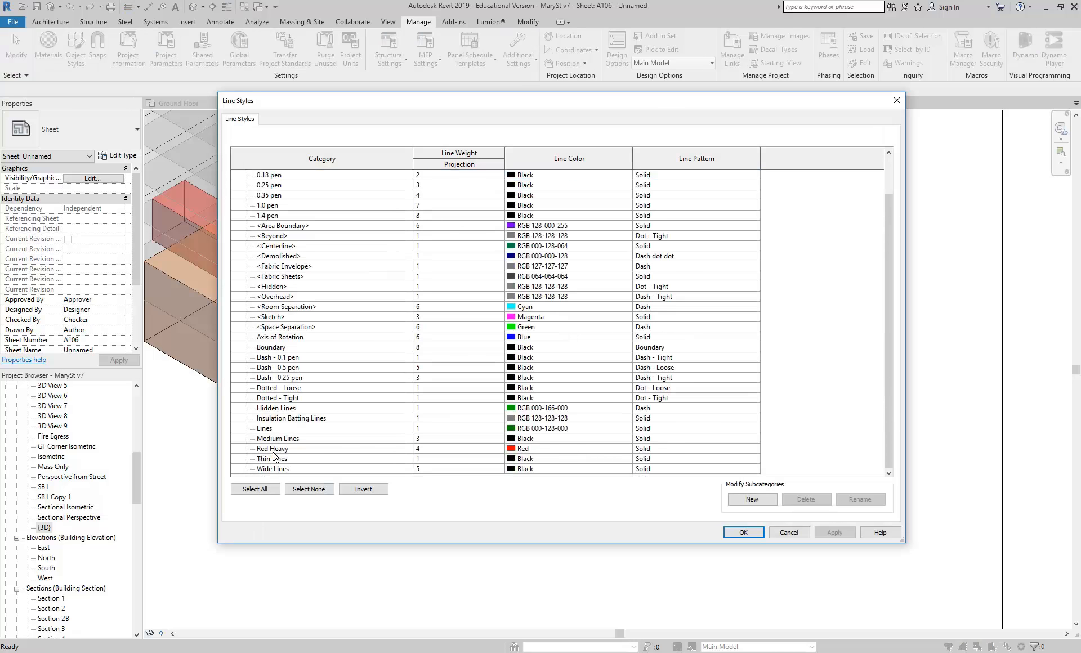
left_click(275, 449)
left_click(500, 449)
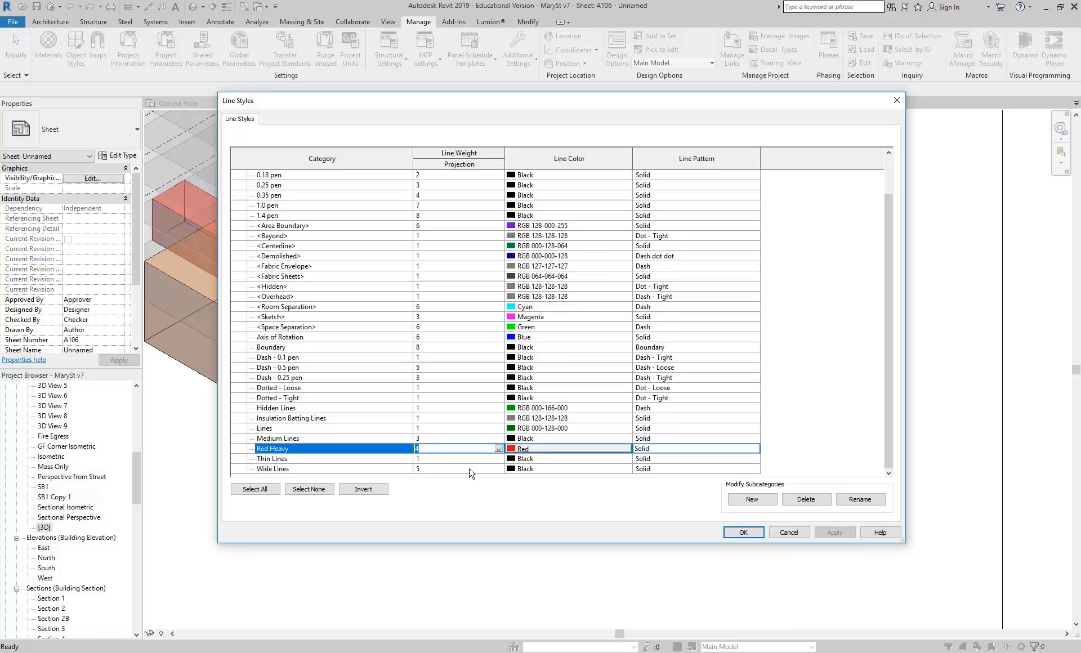
left_click(499, 449)
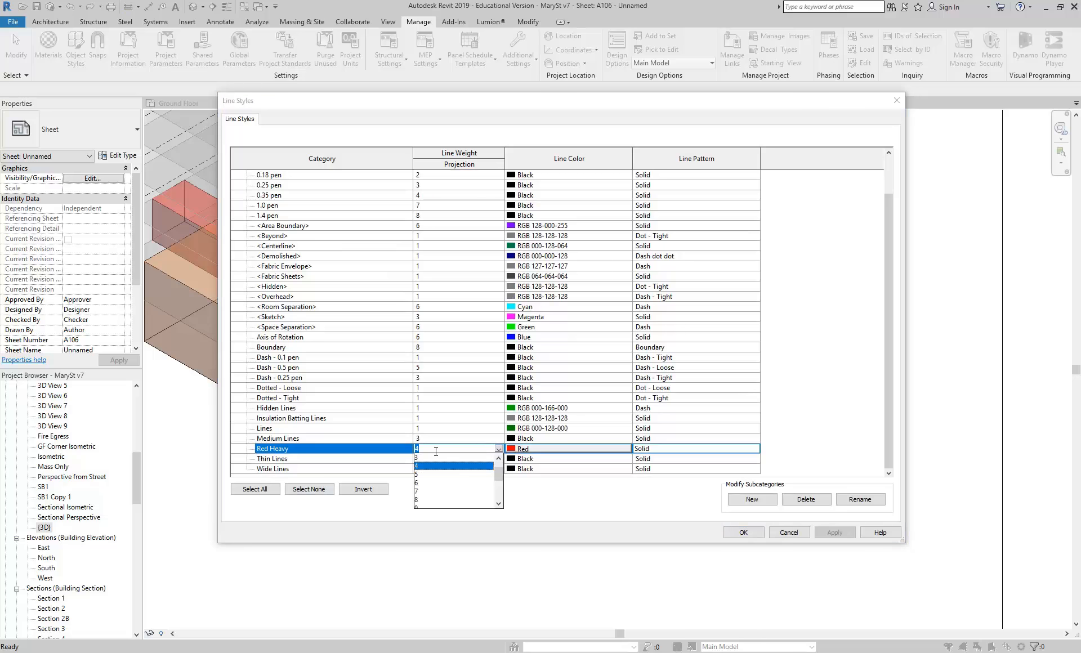
left_click(425, 492)
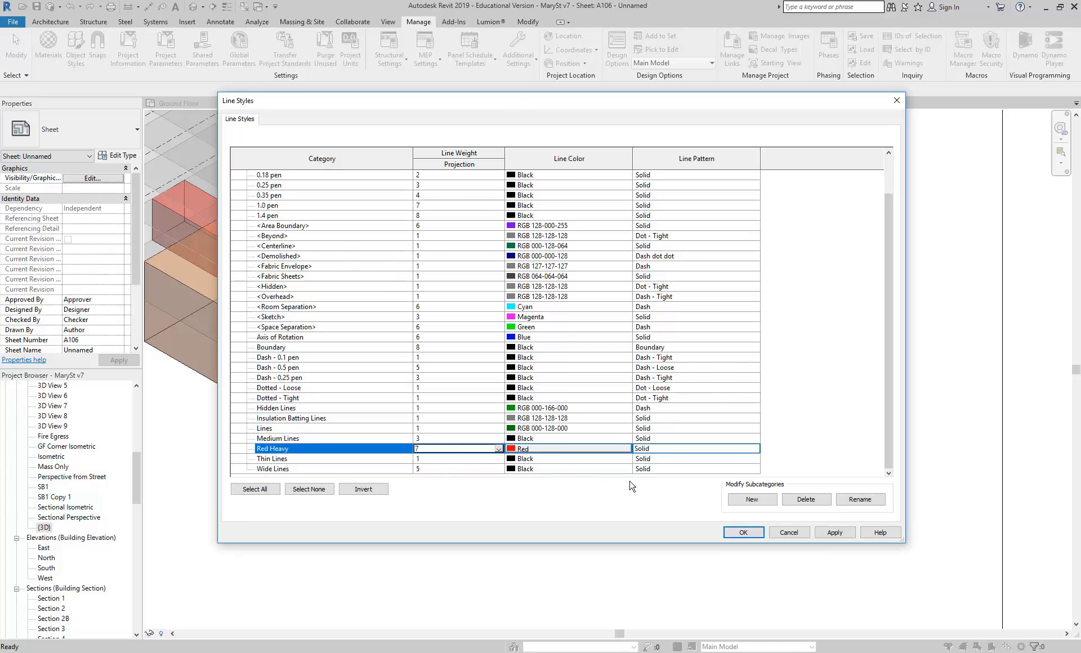
left_click(743, 533)
scroll(451, 491, "down", 5)
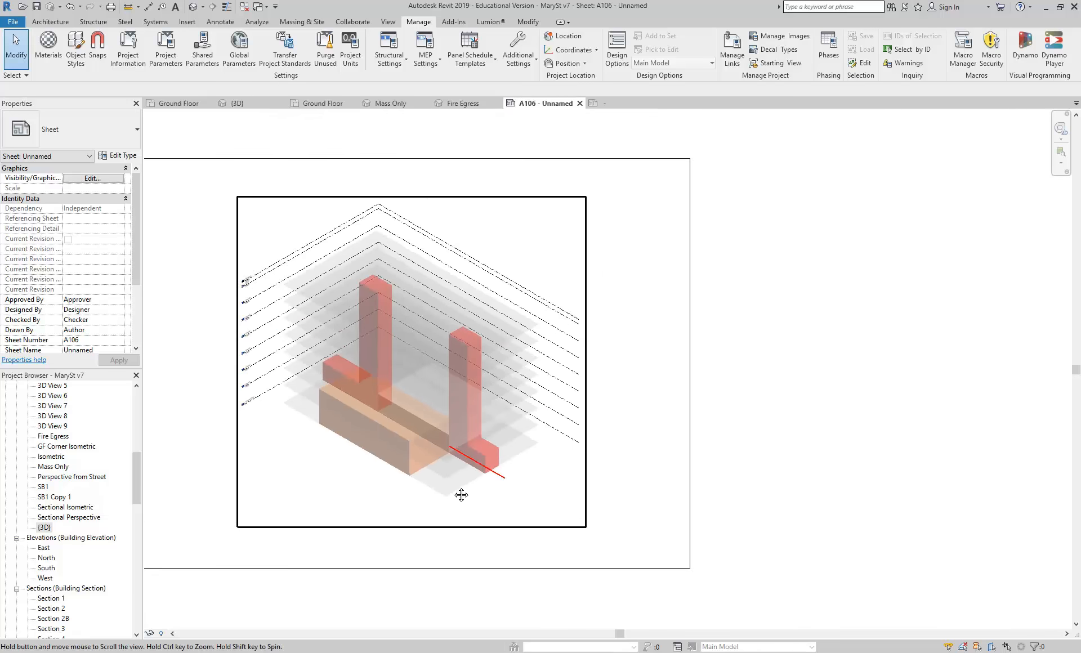
scroll(434, 495, "up", 4)
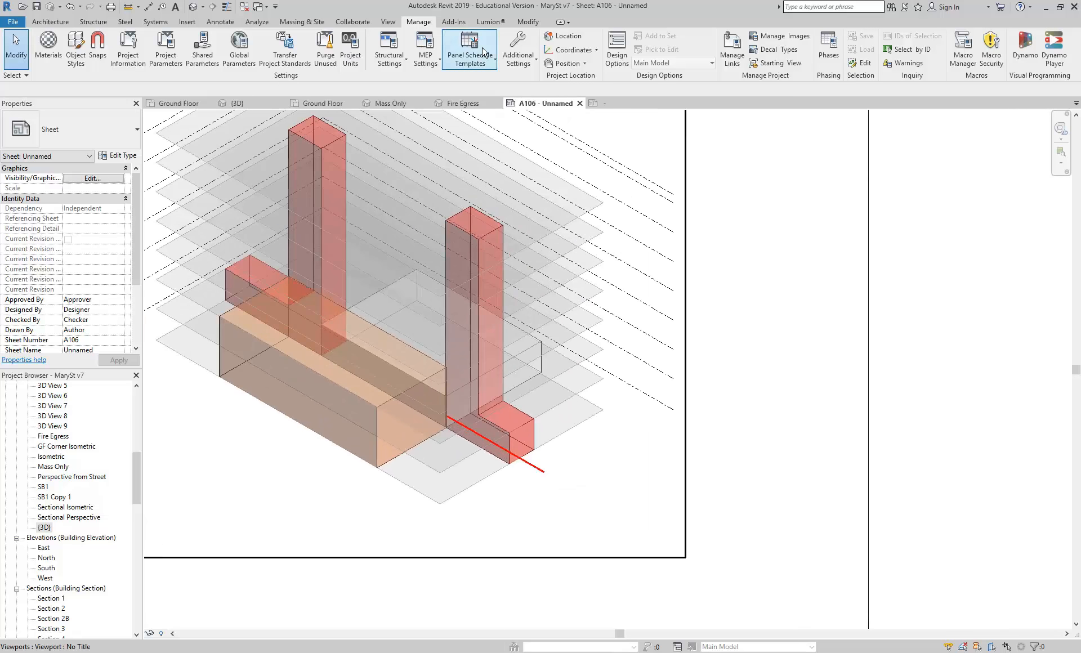
Create a new line style named Green Heavy as a subcategory of Lines
left_click(518, 56)
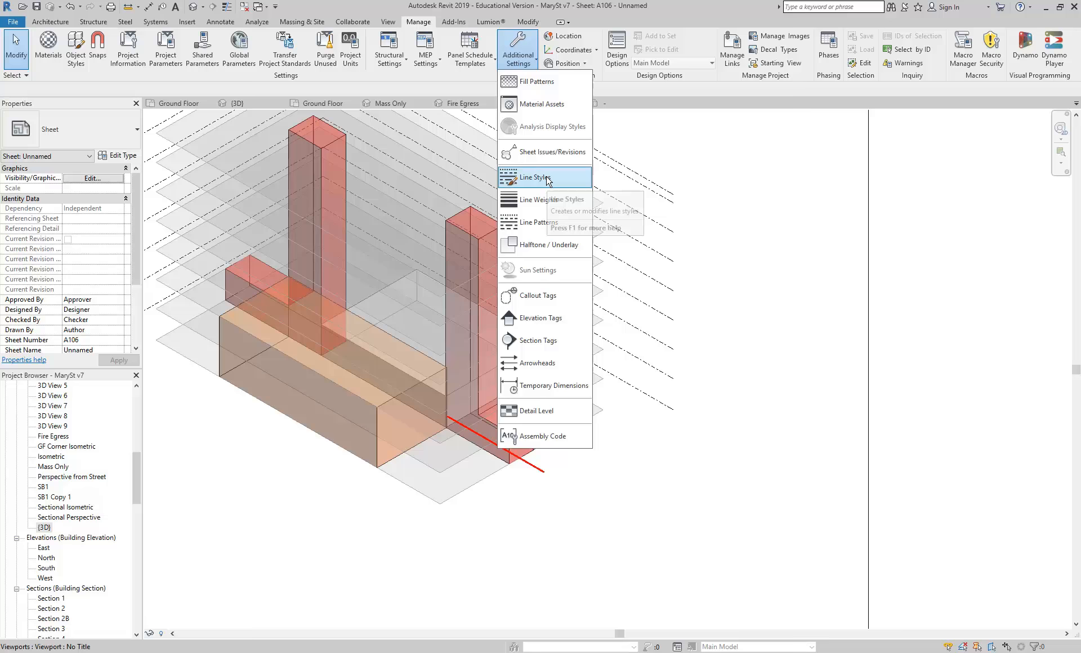
left_click(536, 178)
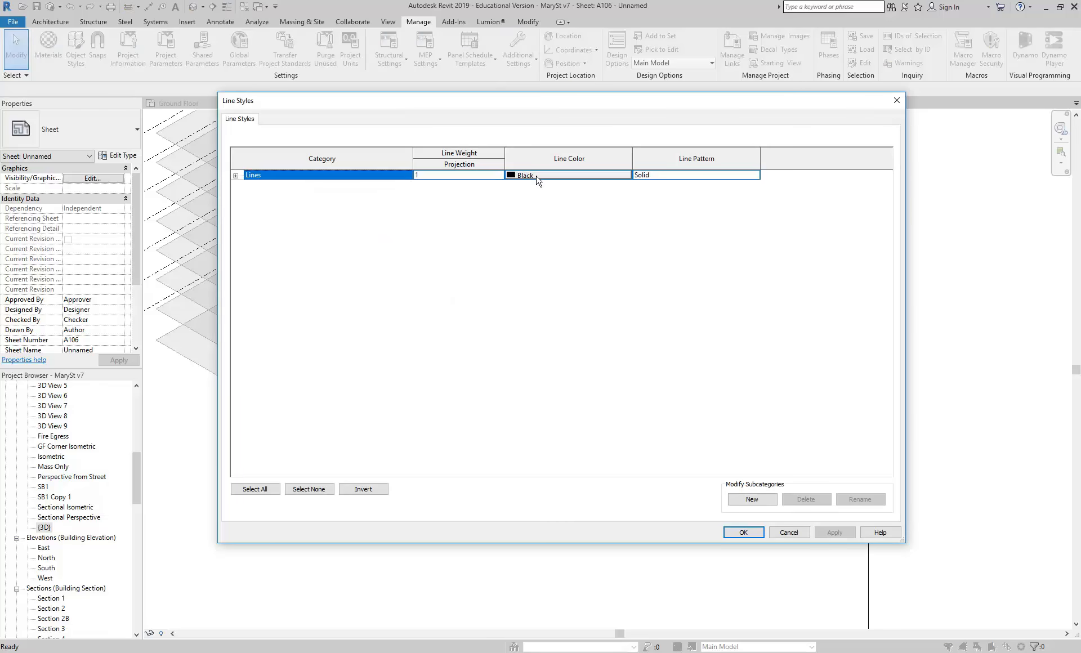
left_click(236, 176)
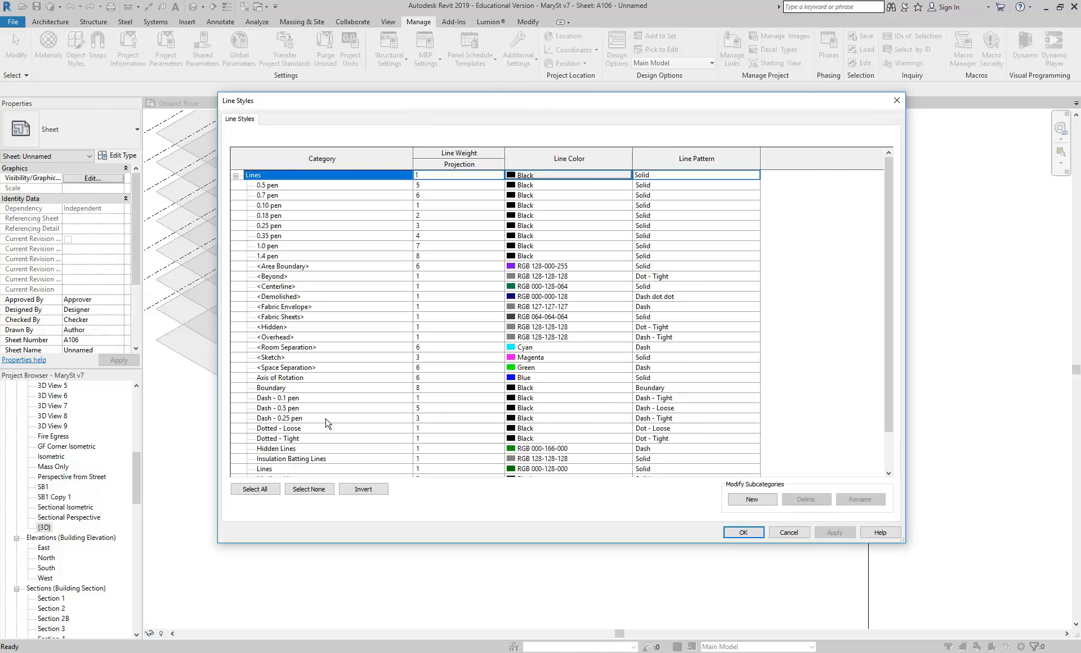
scroll(325, 420, "down", 1)
left_click(274, 449)
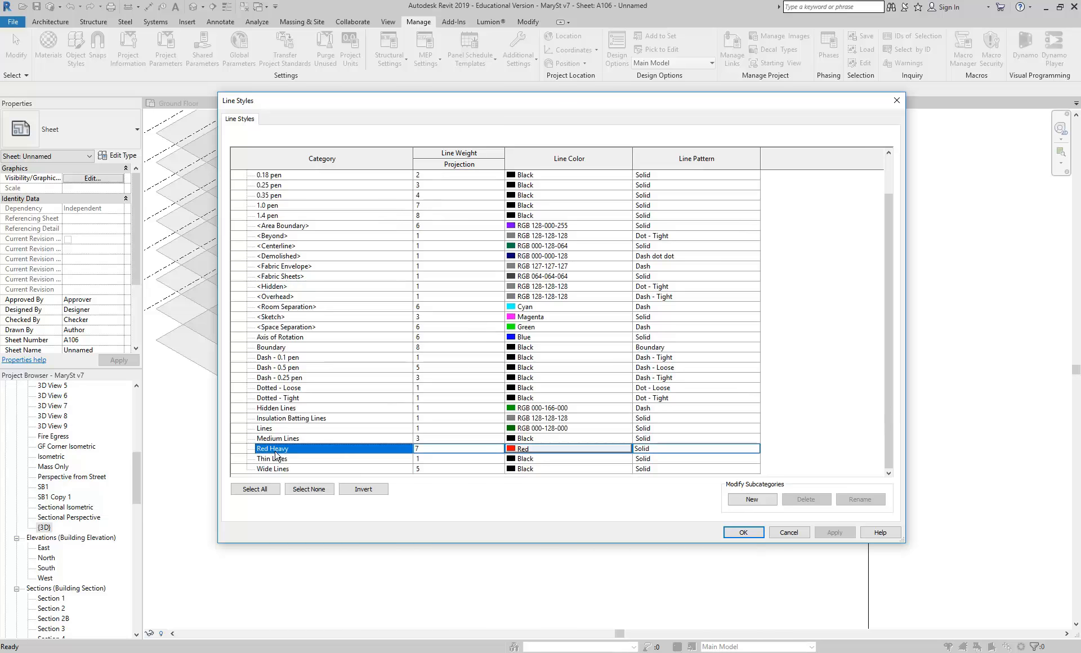
left_click(751, 501)
type("Green Heavy")
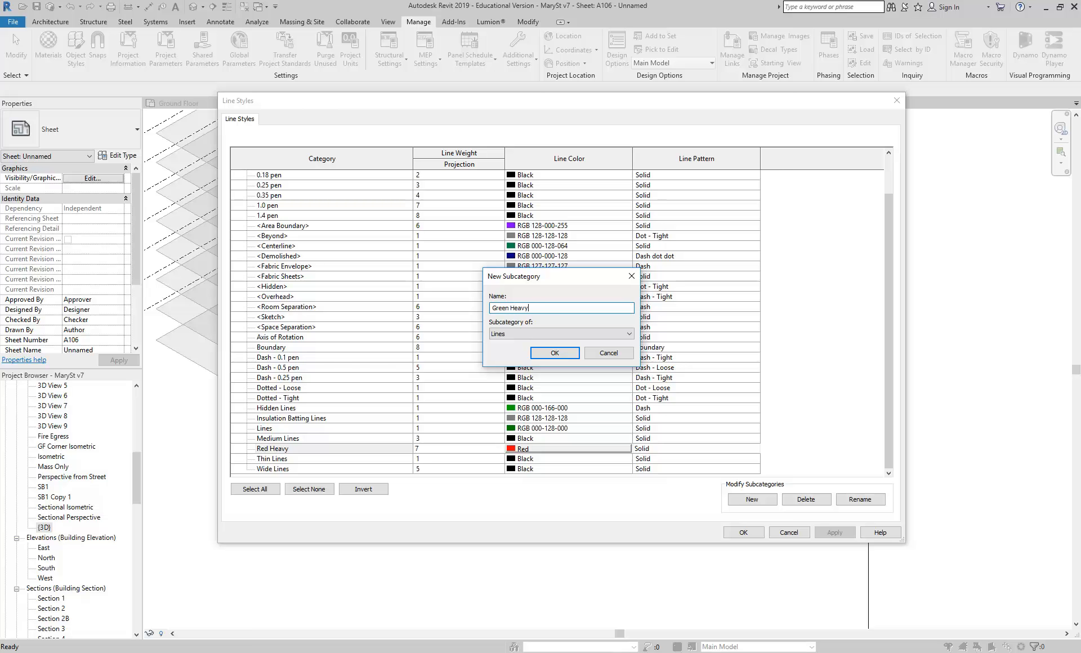
key("Return")
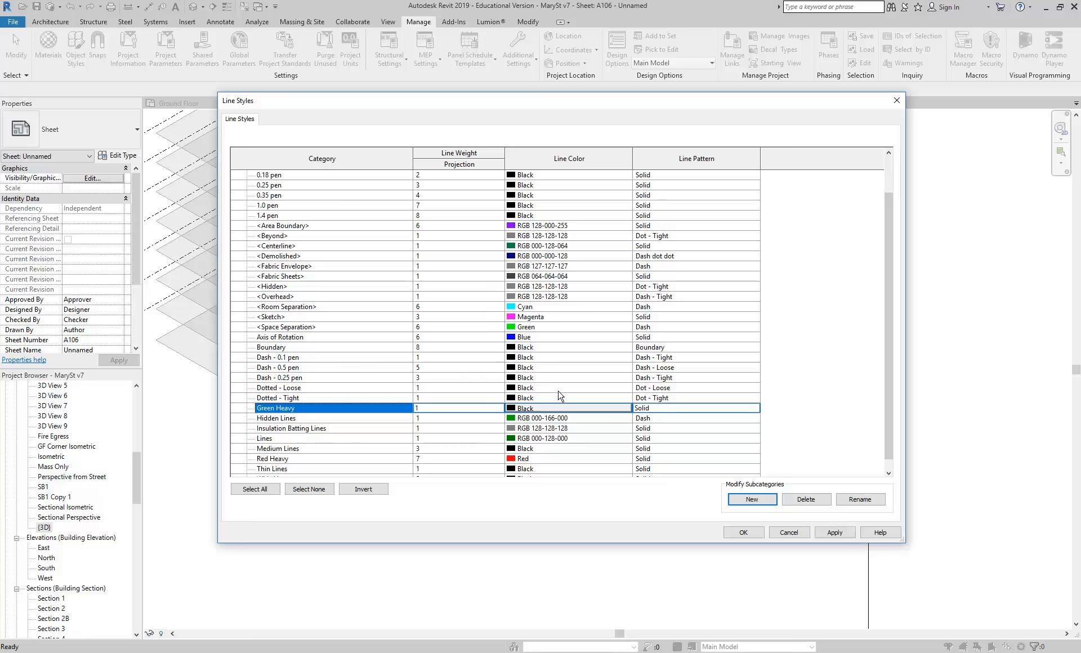
Give the Green Heavy line style the colour Green and a projection line weight of 7
left_click(580, 409)
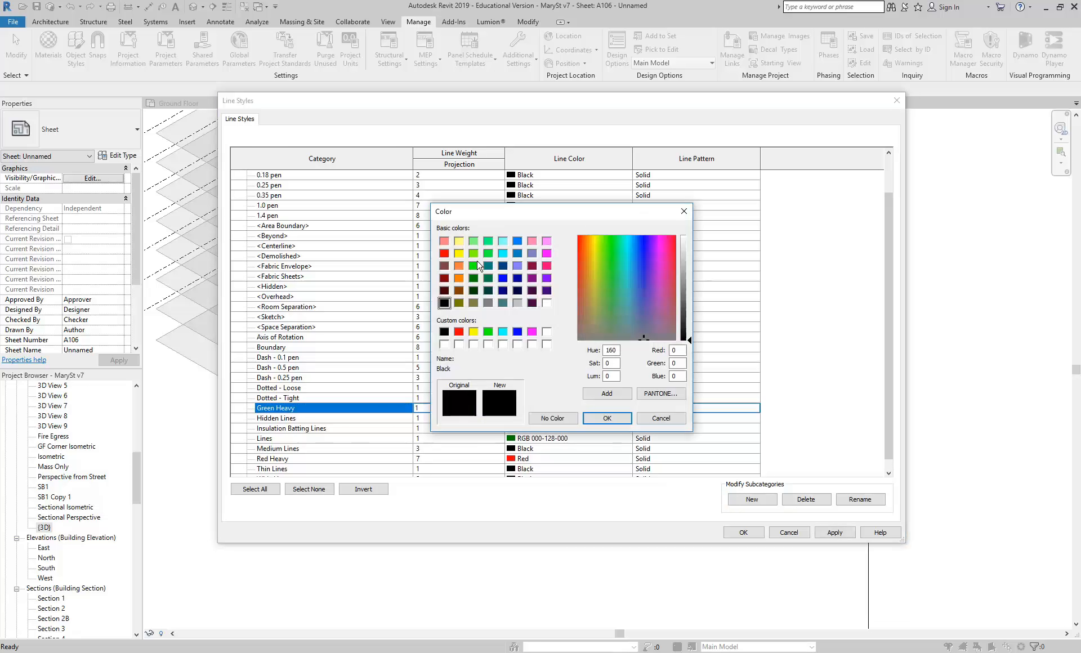
left_click(477, 266)
left_click(599, 418)
left_click(499, 408)
scroll(420, 451, "down", 2)
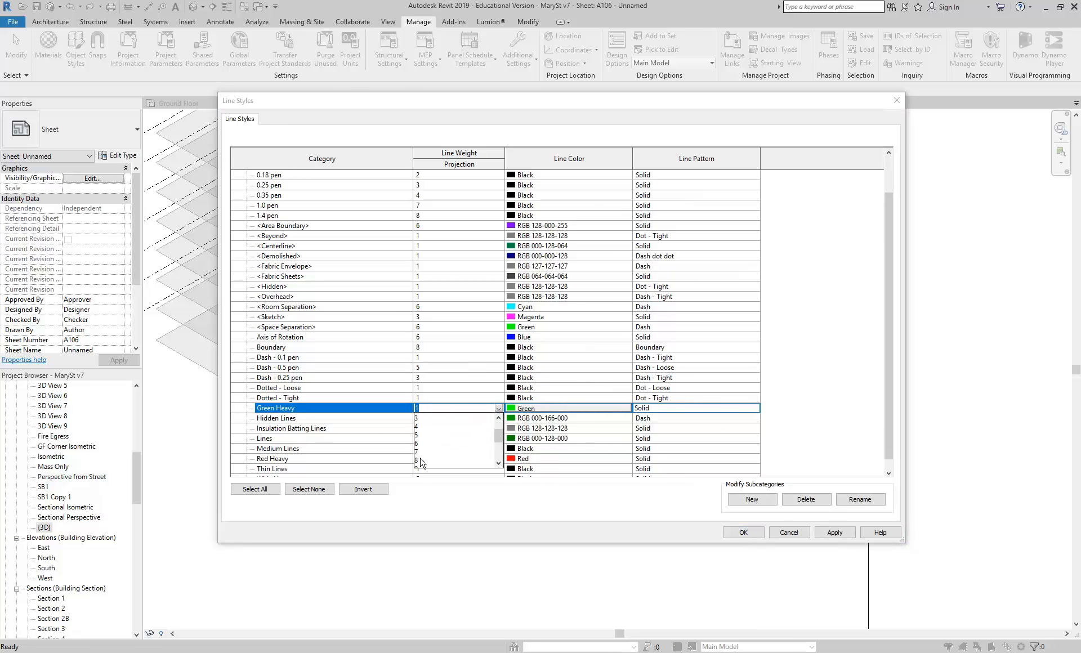
left_click(423, 418)
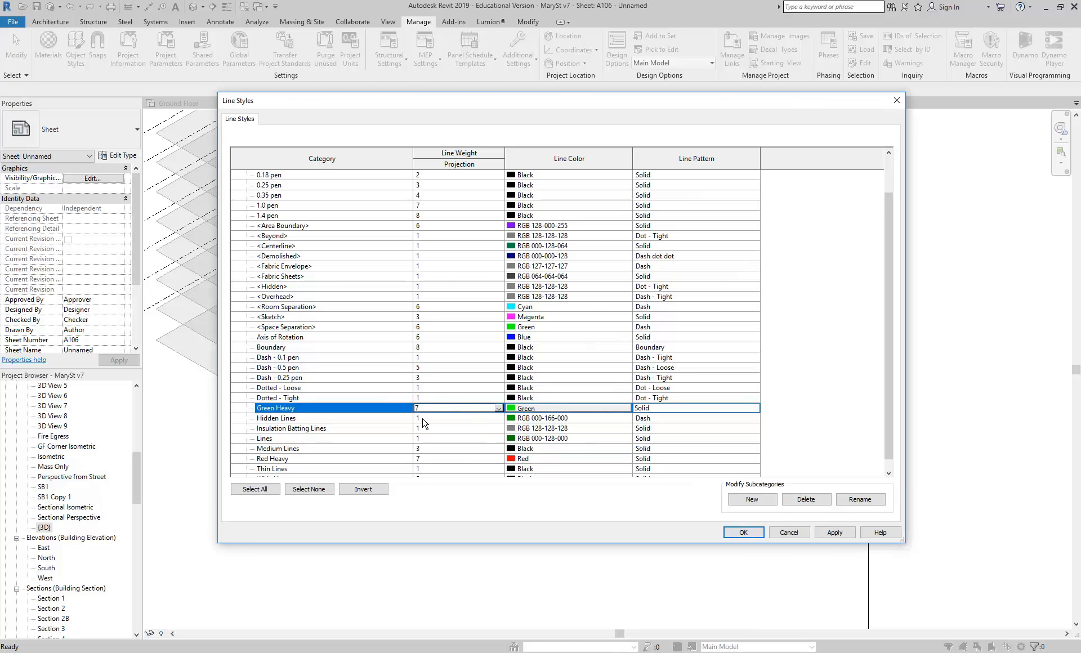
left_click(741, 532)
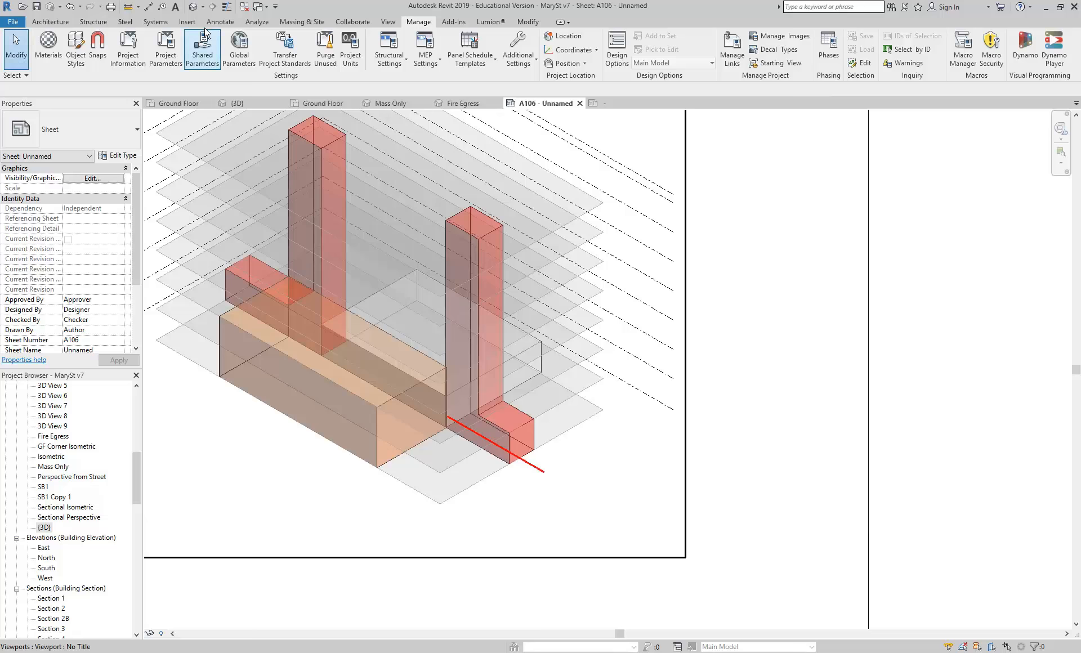
Draw three chained Green Heavy detail lines across the orange base mass, the last one about 150 mm long and parallel to the first
left_click(257, 22)
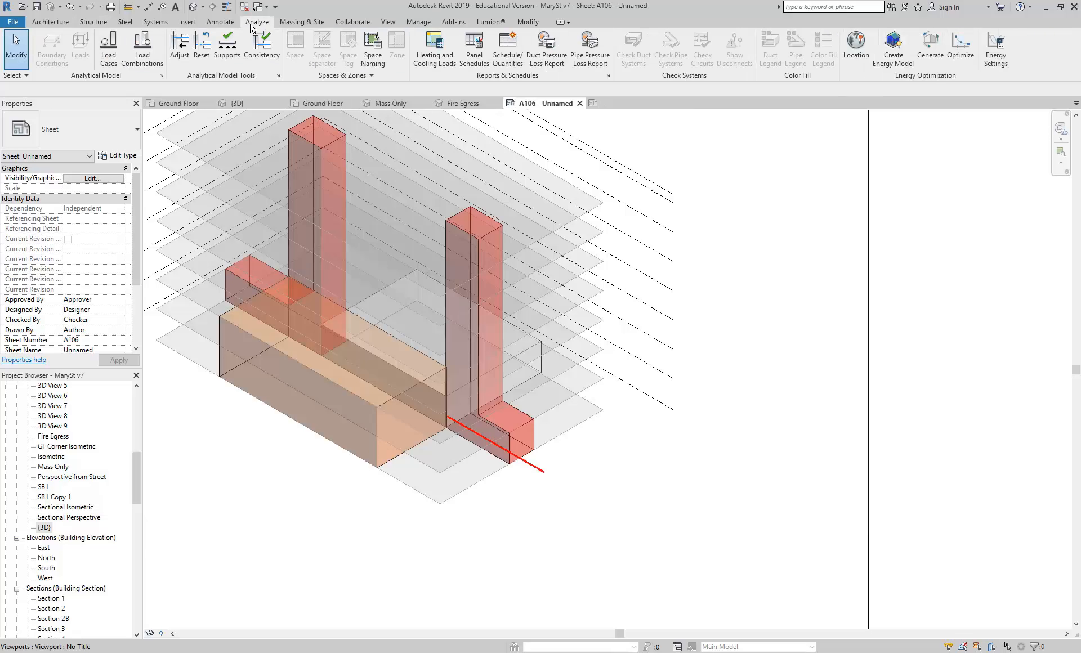
left_click(221, 23)
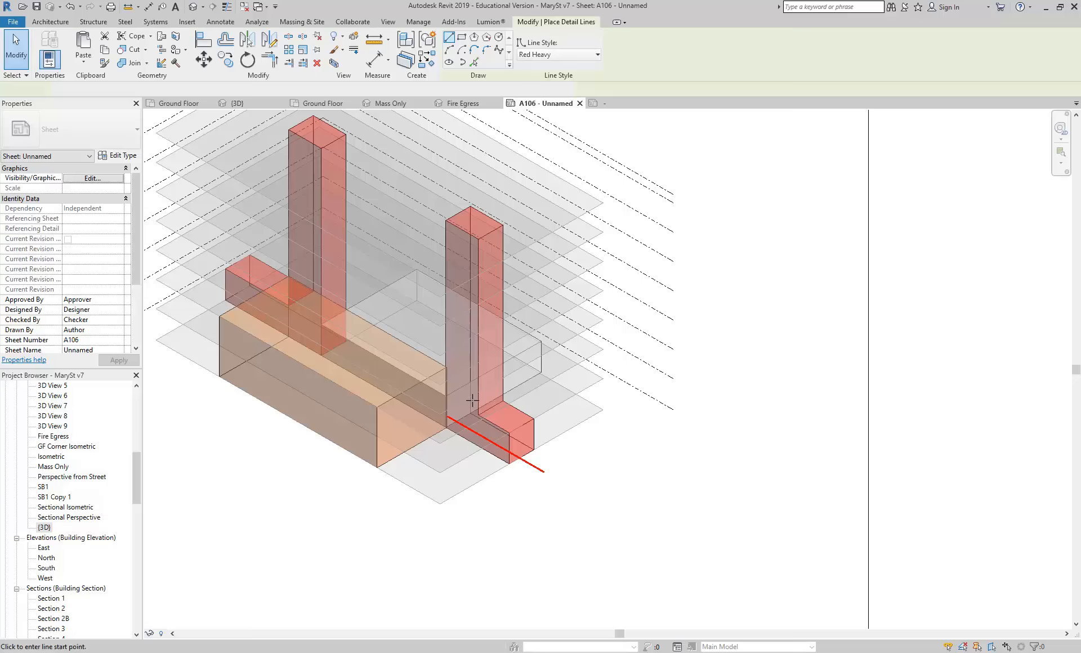
left_click(288, 48)
scroll(484, 448, "up", 2)
left_click(337, 555)
key("Escape")
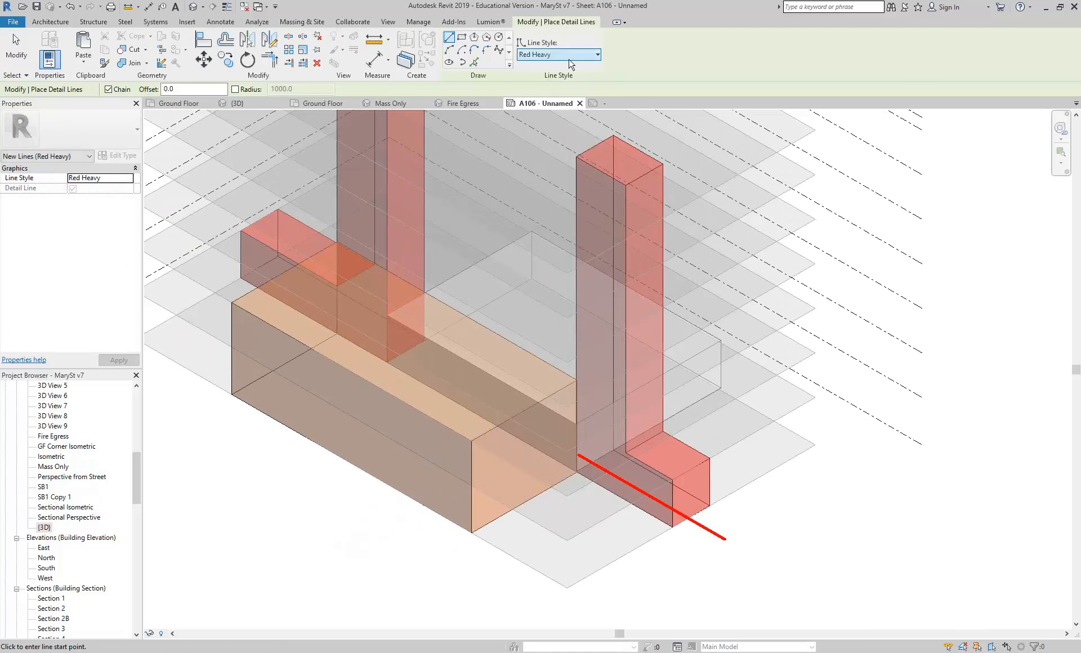
left_click(563, 54)
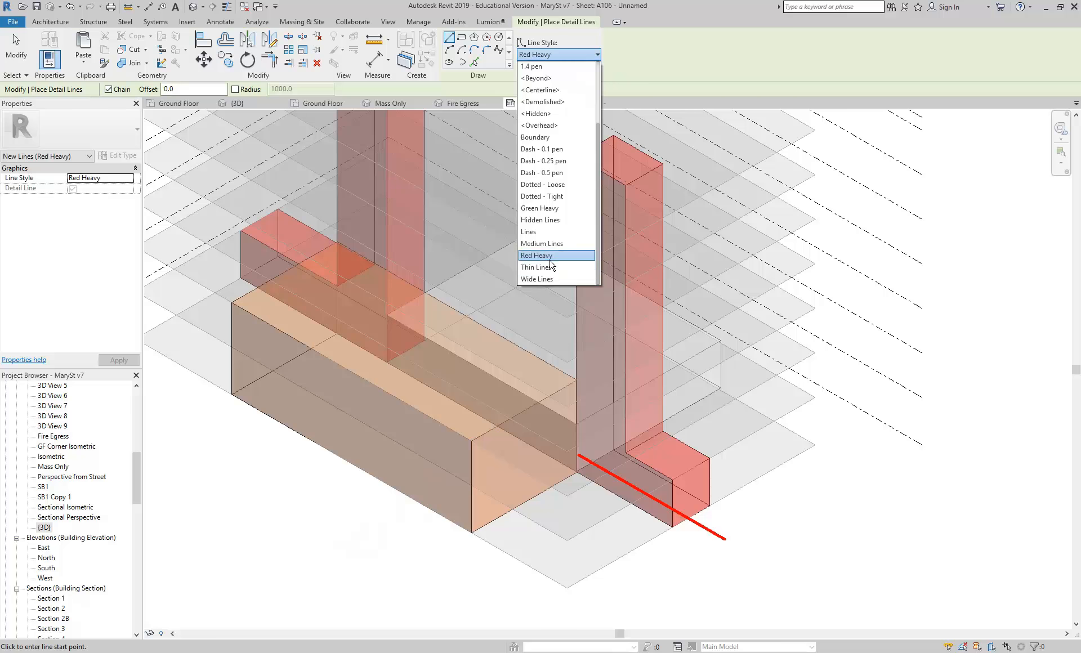
left_click(547, 208)
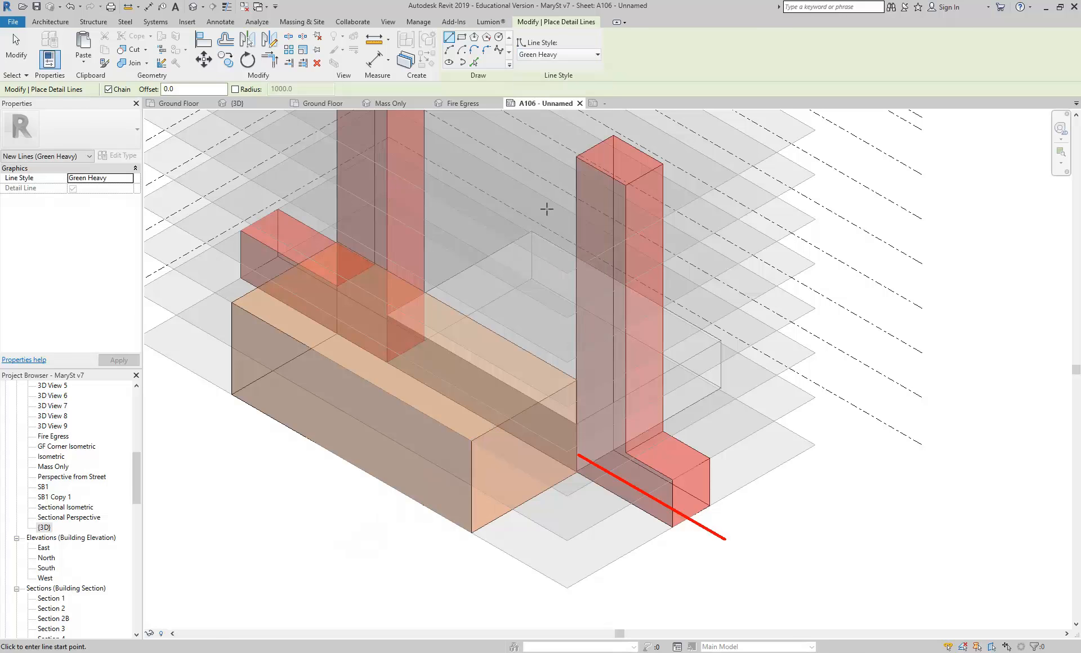
left_click(360, 529)
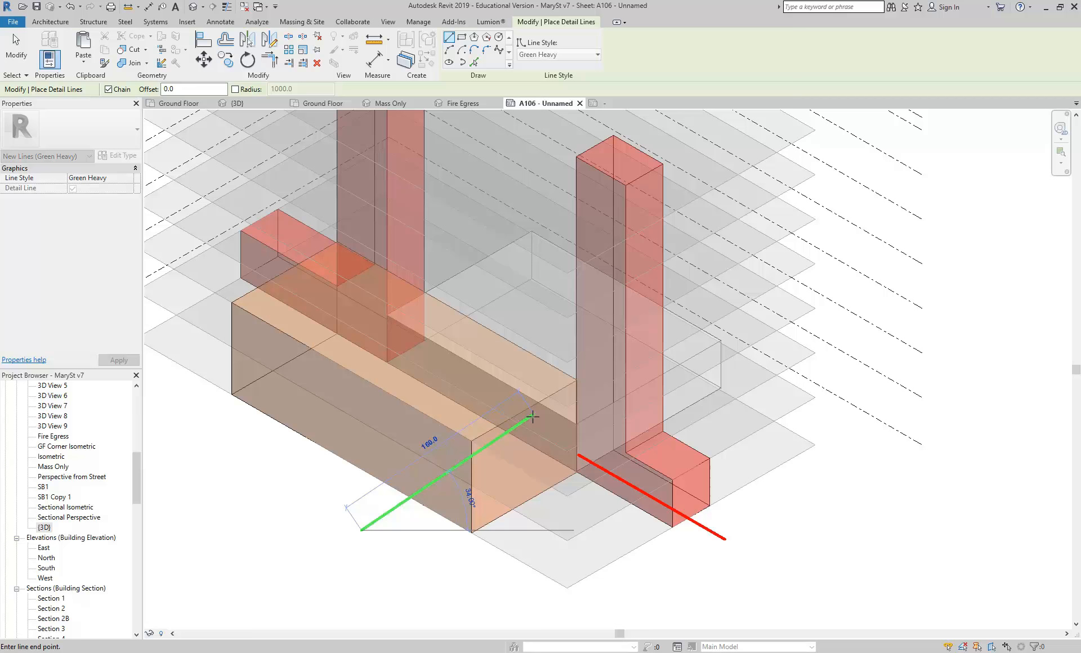
left_click(528, 428)
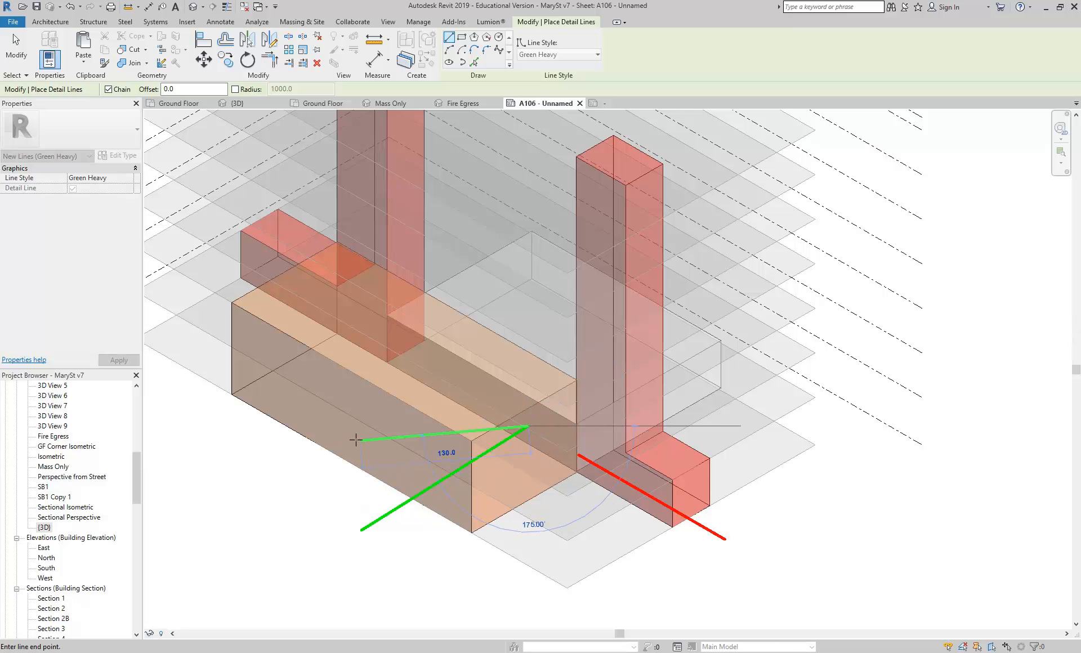
left_click(439, 373)
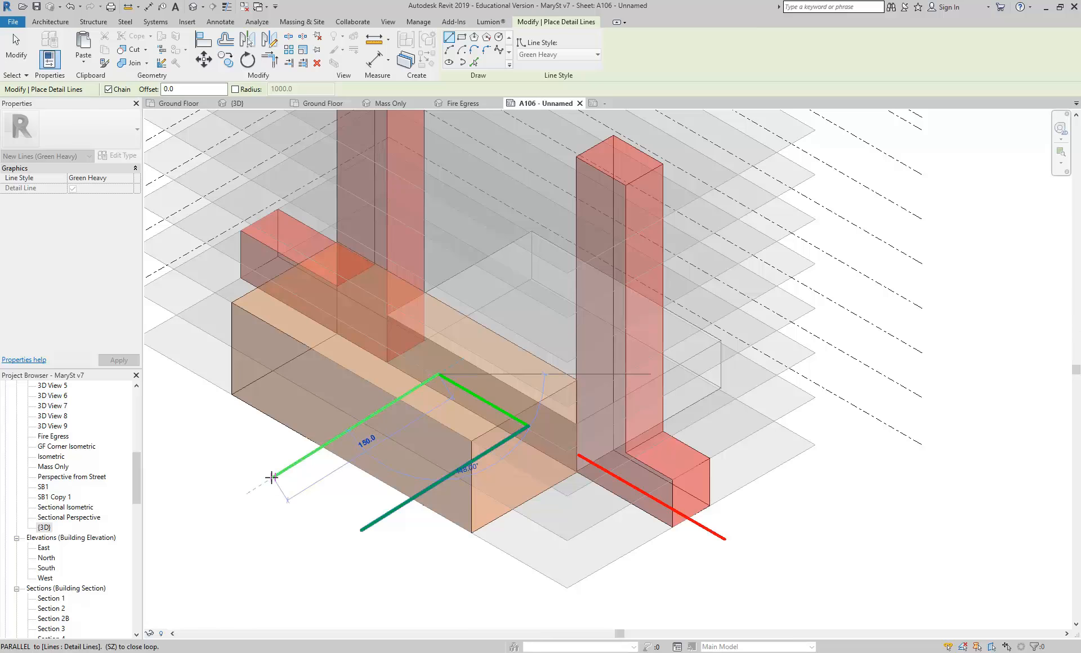
left_click(273, 478)
key("Escape")
key("Escape")
scroll(267, 463, "down", 4)
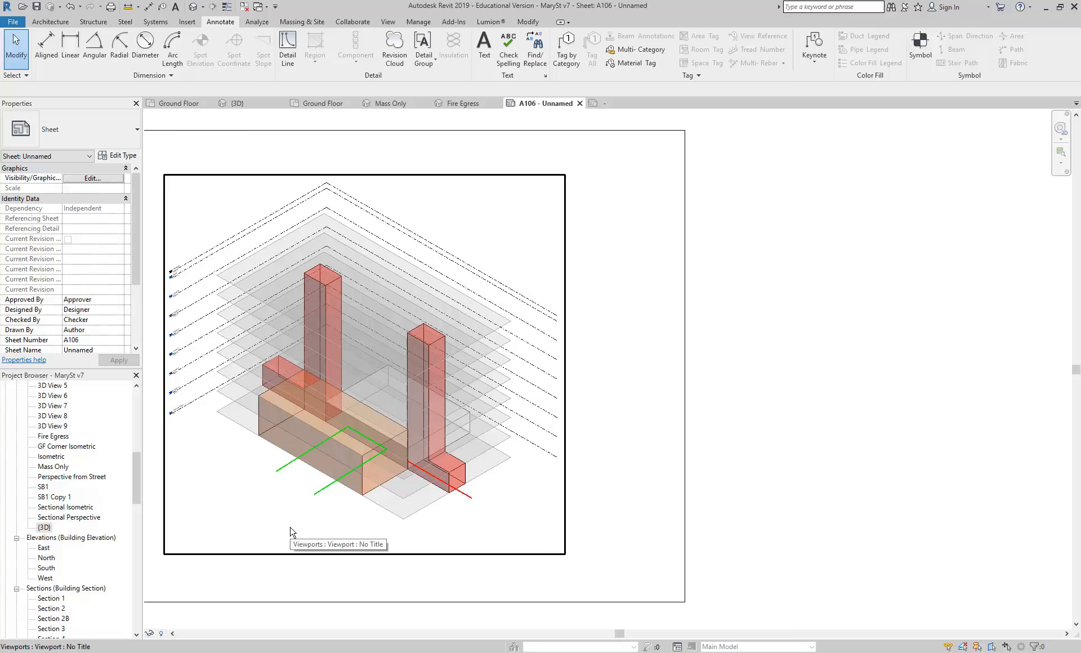
Shorten the Red Heavy detail line by pulling its upper endpoint inward along the foot of the front stair mass
scroll(464, 498, "up", 3)
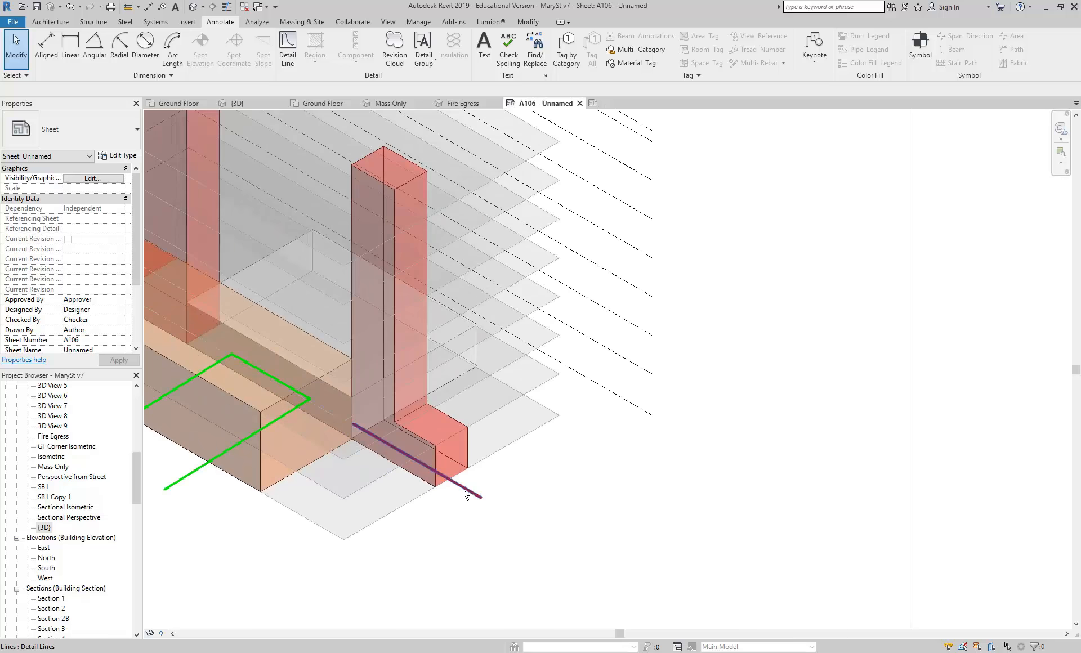
left_click(459, 491)
scroll(344, 426, "up", 2)
left_click_drag(344, 420, 374, 439)
scroll(374, 439, "down", 2)
key("Escape")
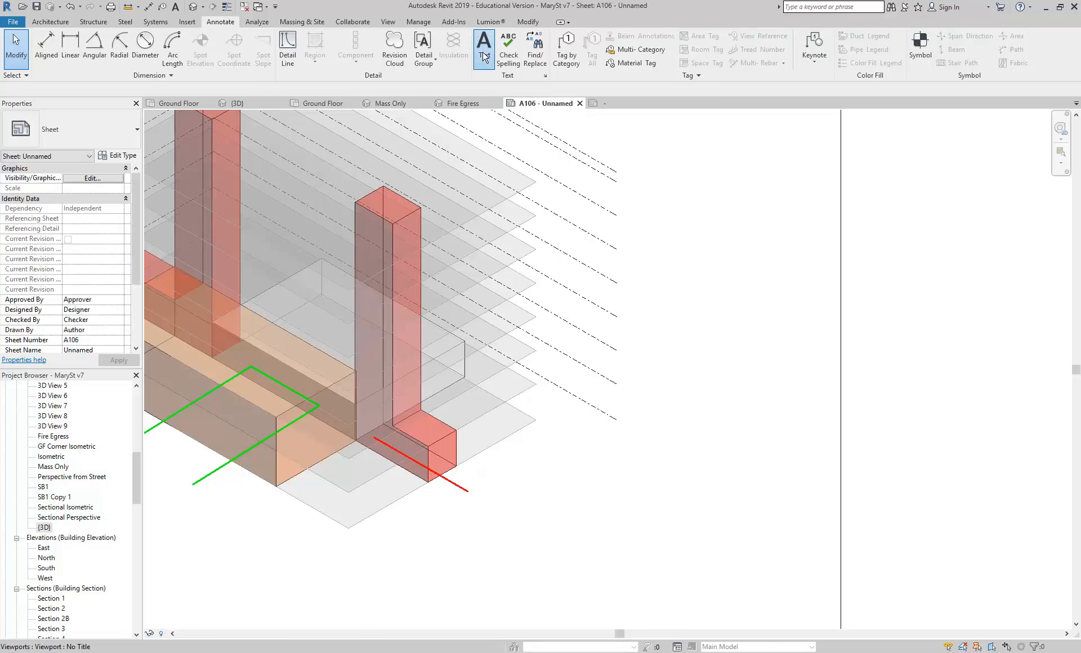
Draw two chained Red Heavy detail lines from the foot line's inner end, up the front stair mass, and back parallel to the foot line
left_click(479, 54)
key("Escape")
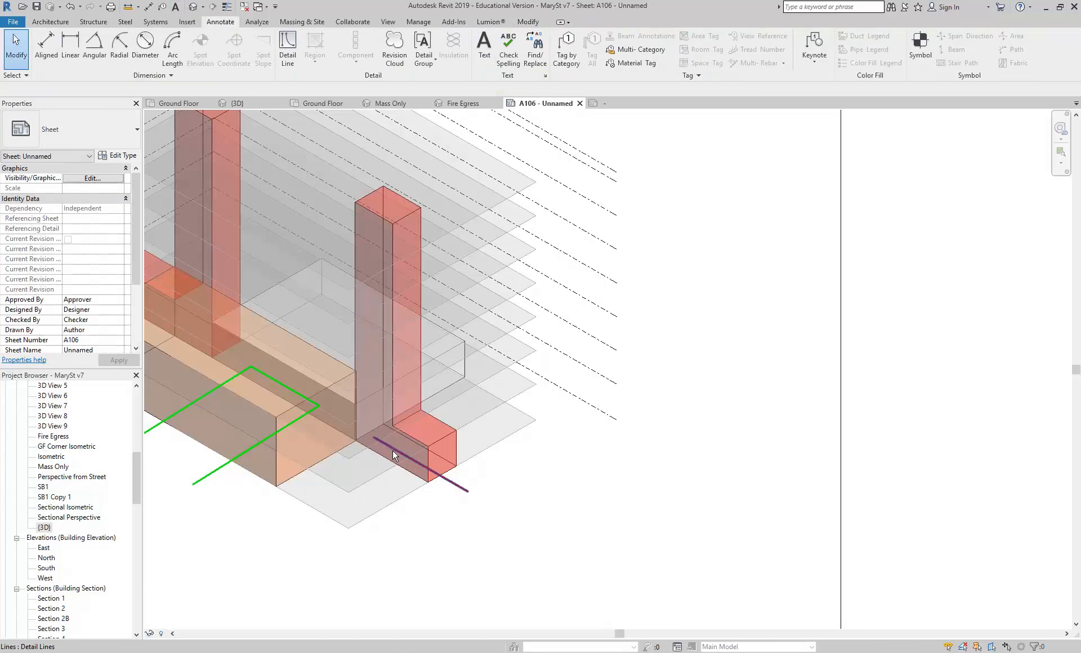
left_click(288, 51)
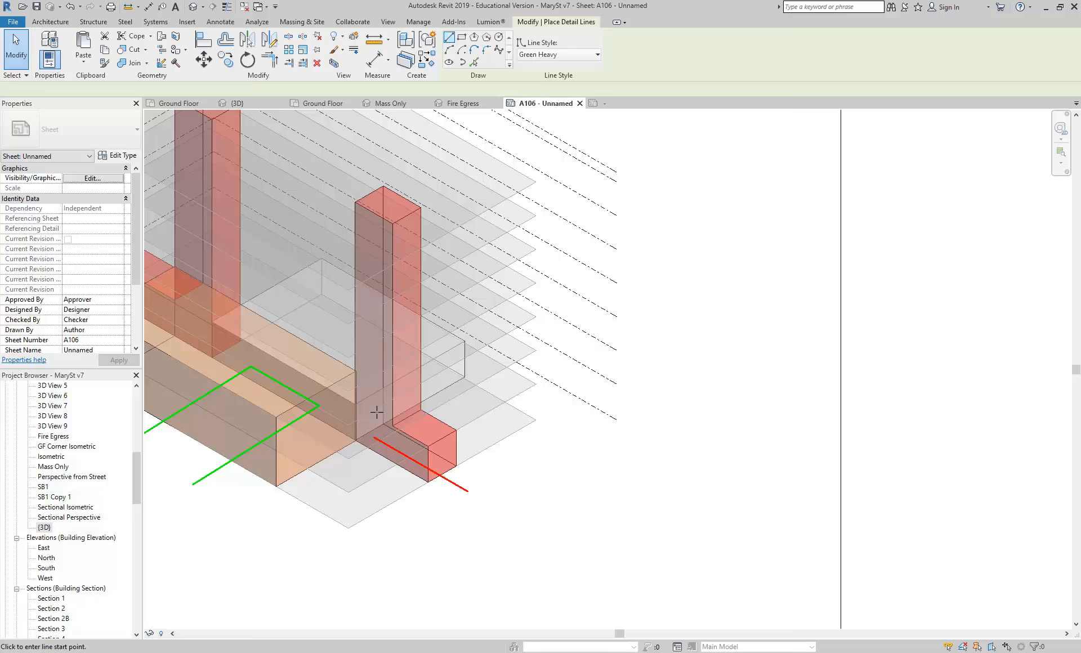
left_click(558, 55)
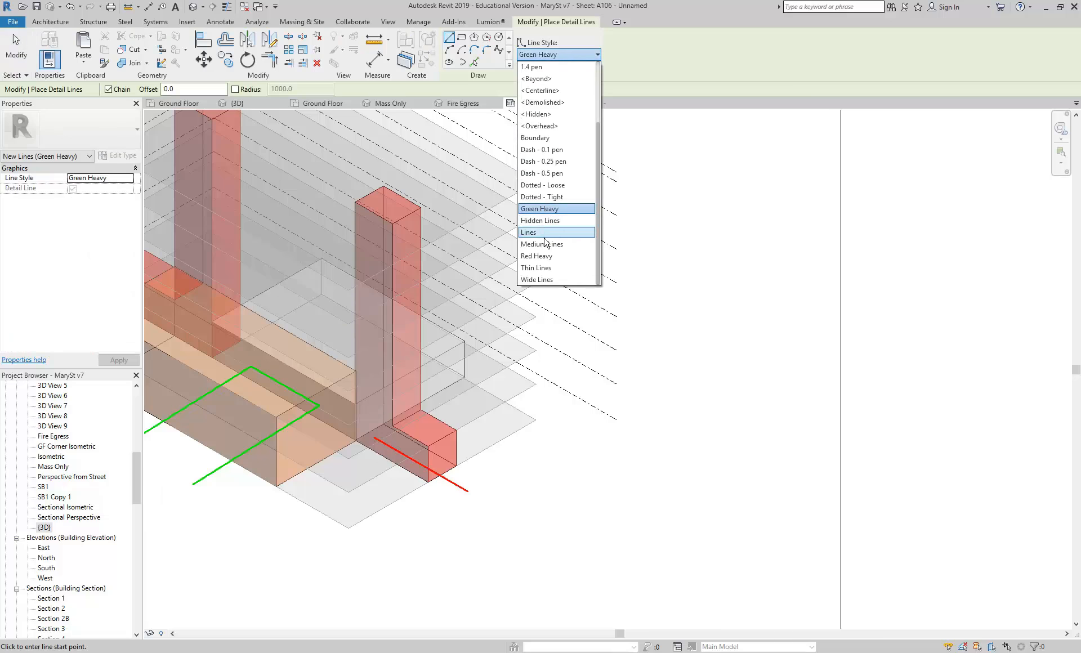
left_click(552, 255)
scroll(375, 443, "up", 2)
left_click(377, 443)
middle_click_drag(377, 252, 386, 316)
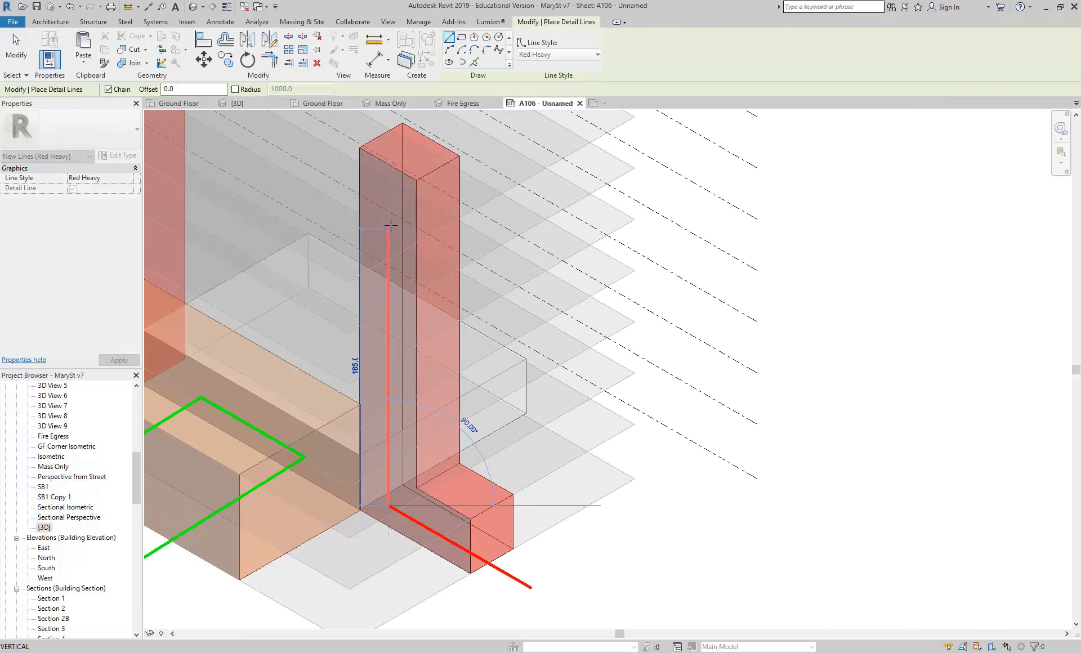
left_click(388, 192)
scroll(397, 234, "down", 2)
middle_click_drag(378, 211, 436, 274)
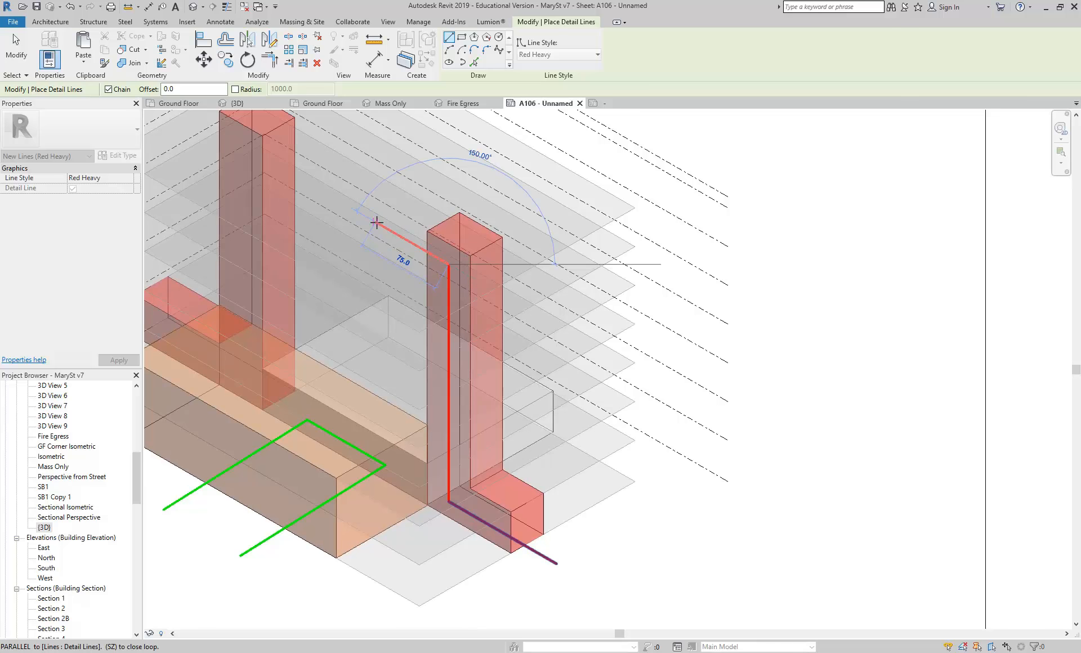
left_click(360, 214)
key("Escape")
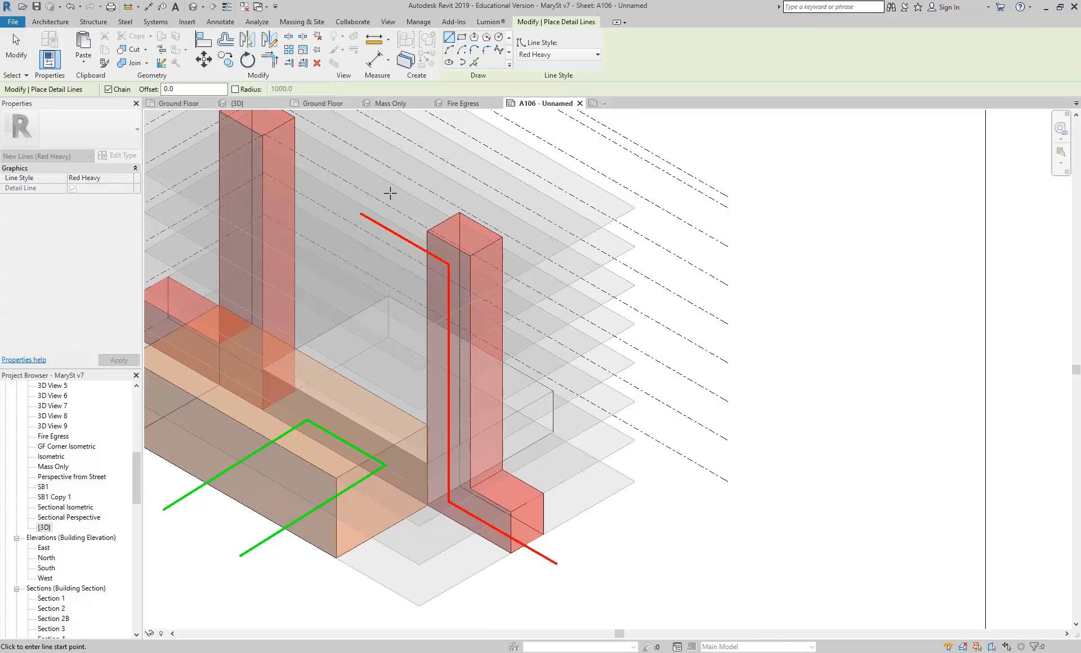
Extend the red egress path with a Red Heavy detail line about 92 mm long, from its upper free end parallel to the green lines
scroll(377, 264, "down", 2)
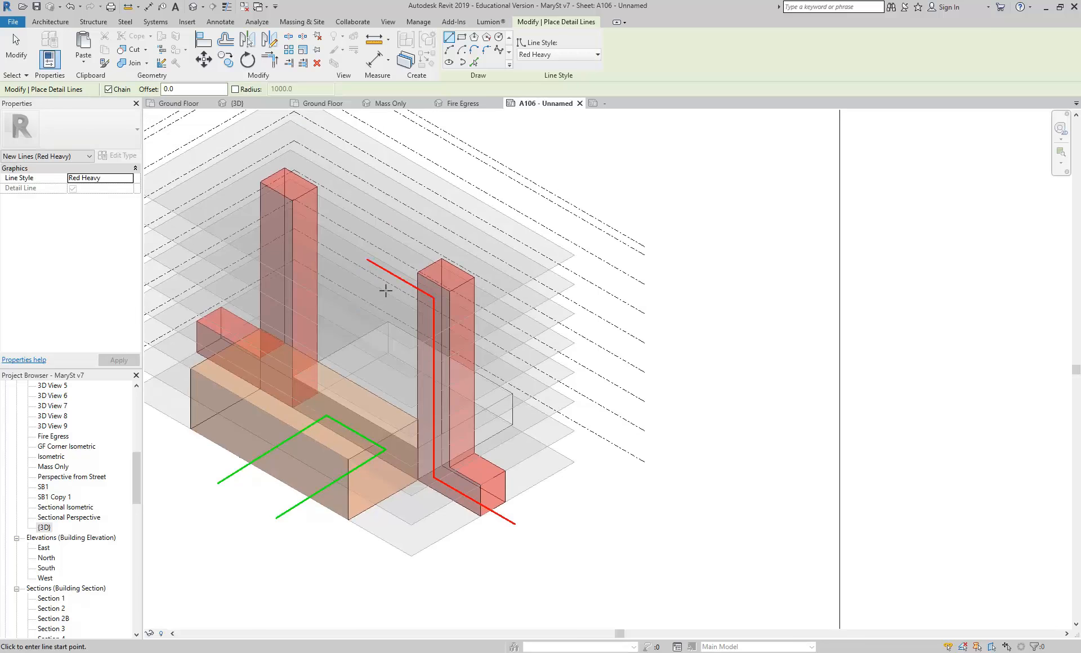
left_click(368, 260)
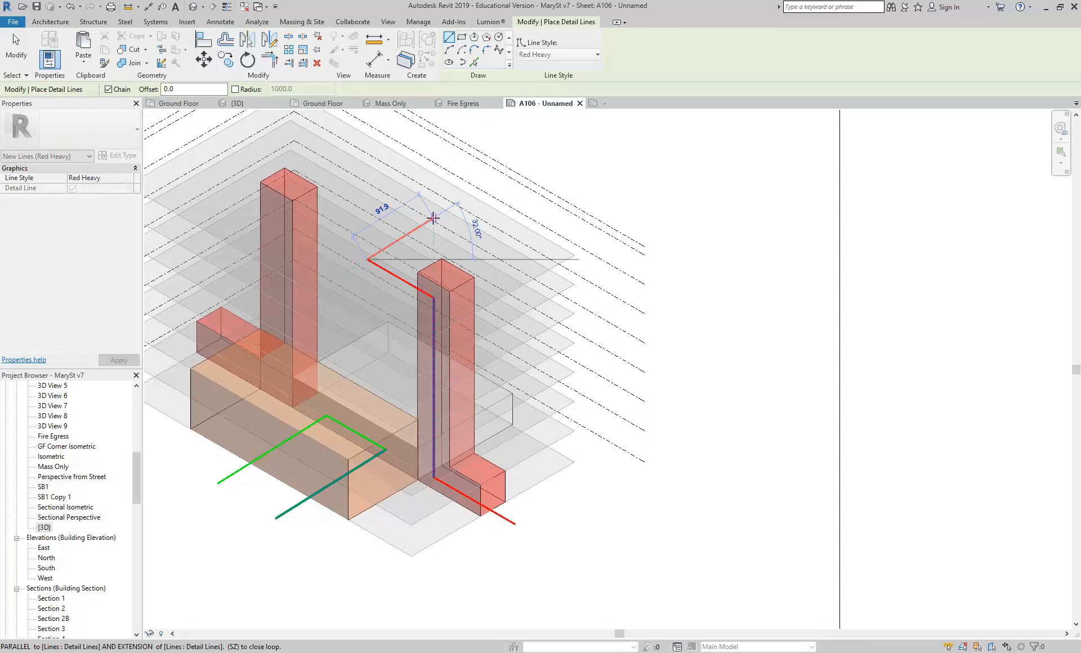
left_click(433, 218)
key("Escape")
key("Escape")
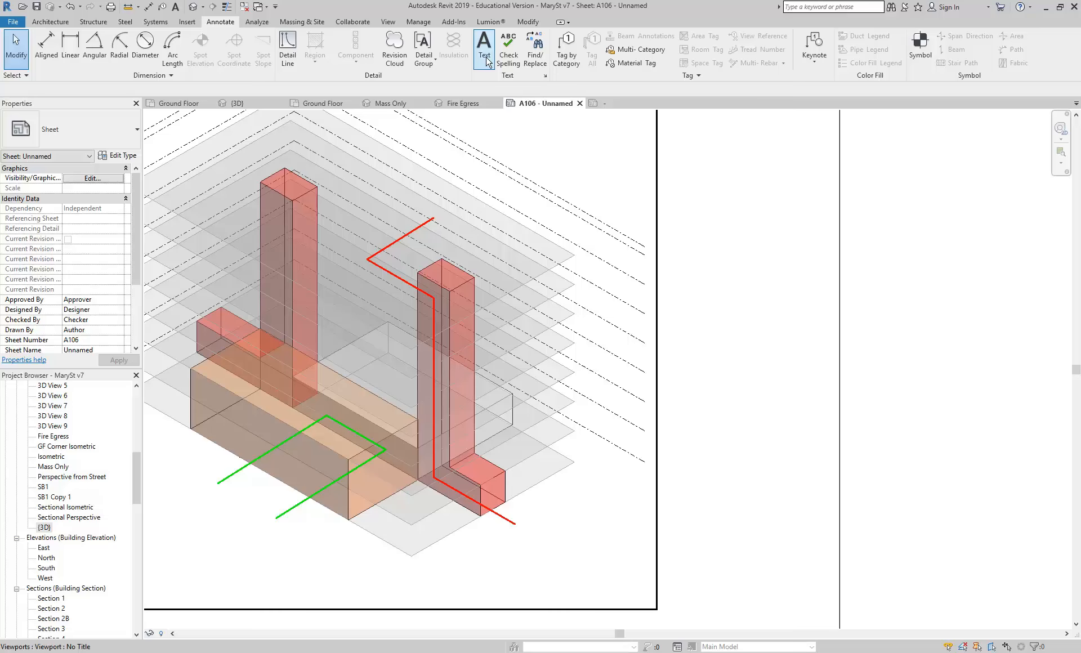
Place an Arial 5.0mm text note reading "Fire Egress" beside the foot of the front stair mass
left_click(483, 51)
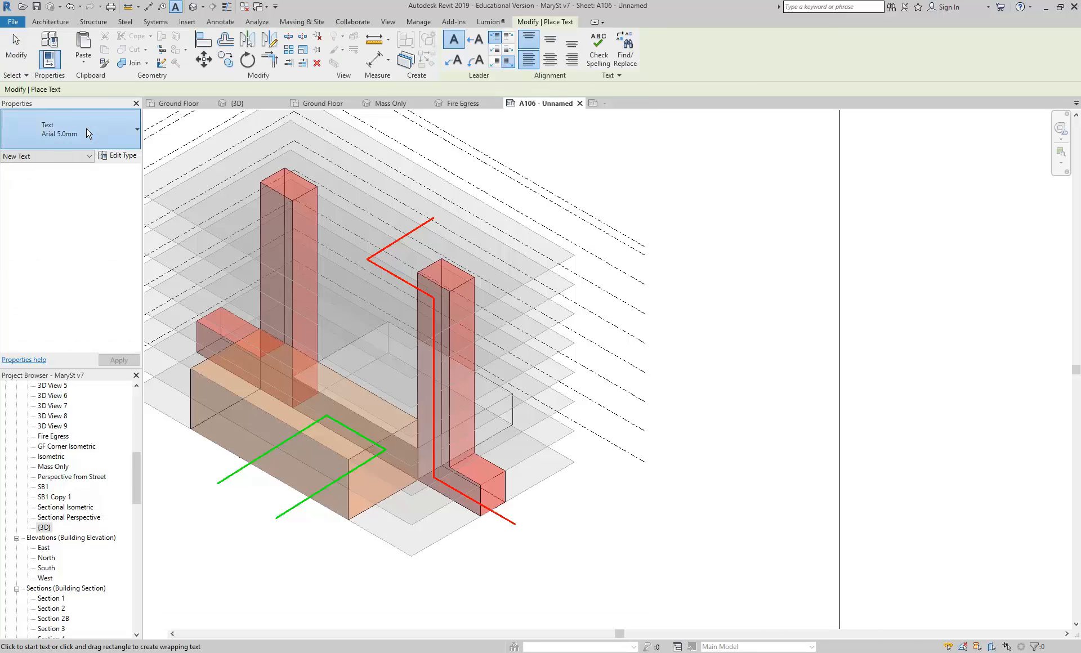
left_click(87, 133)
left_click(62, 322)
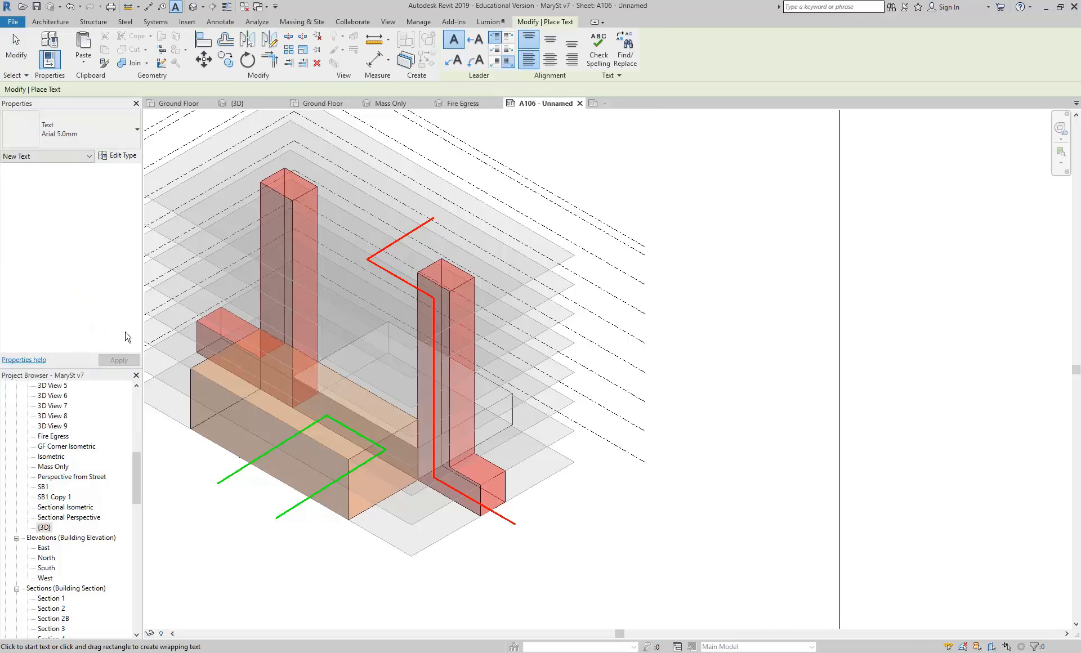
scroll(382, 446, "up", 3)
scroll(461, 456, "up", 3)
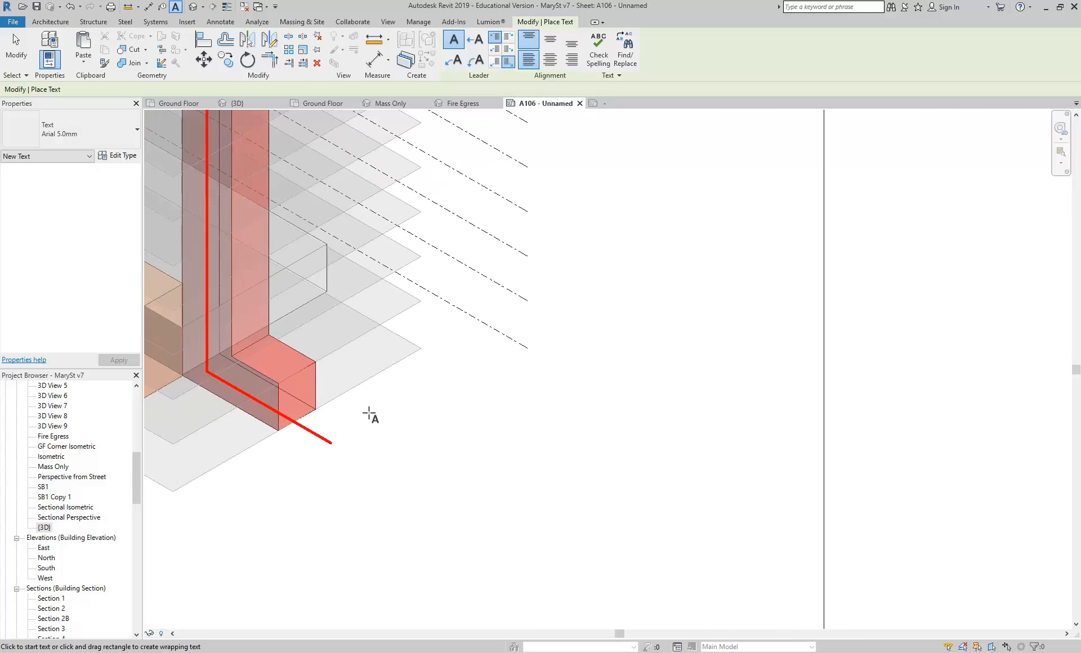
left_click_drag(340, 417, 589, 533)
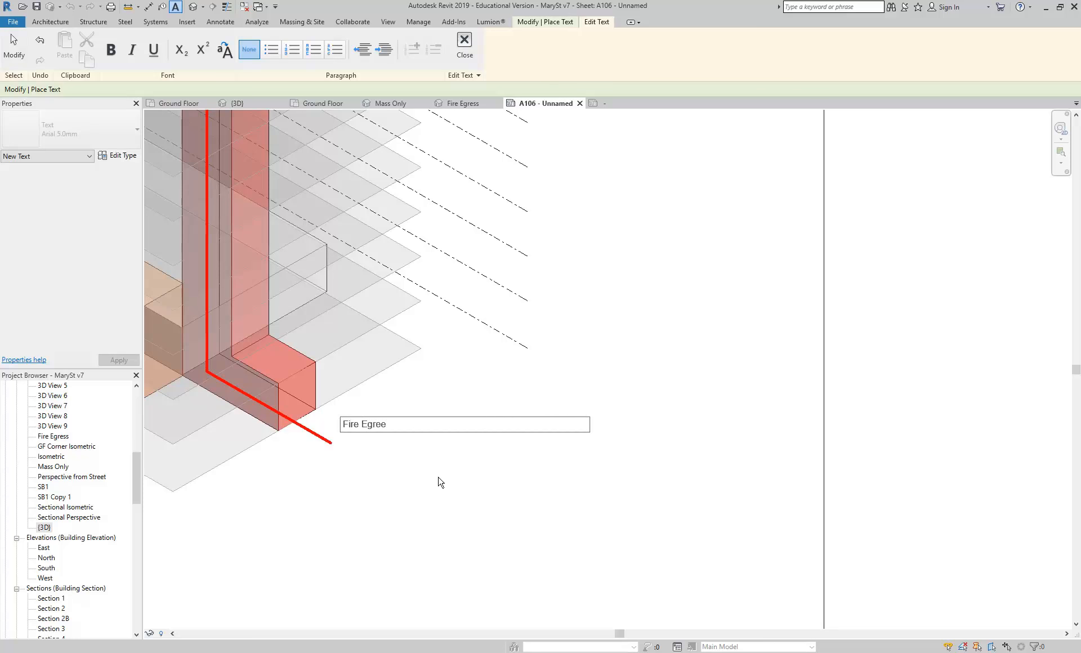
left_click(441, 479)
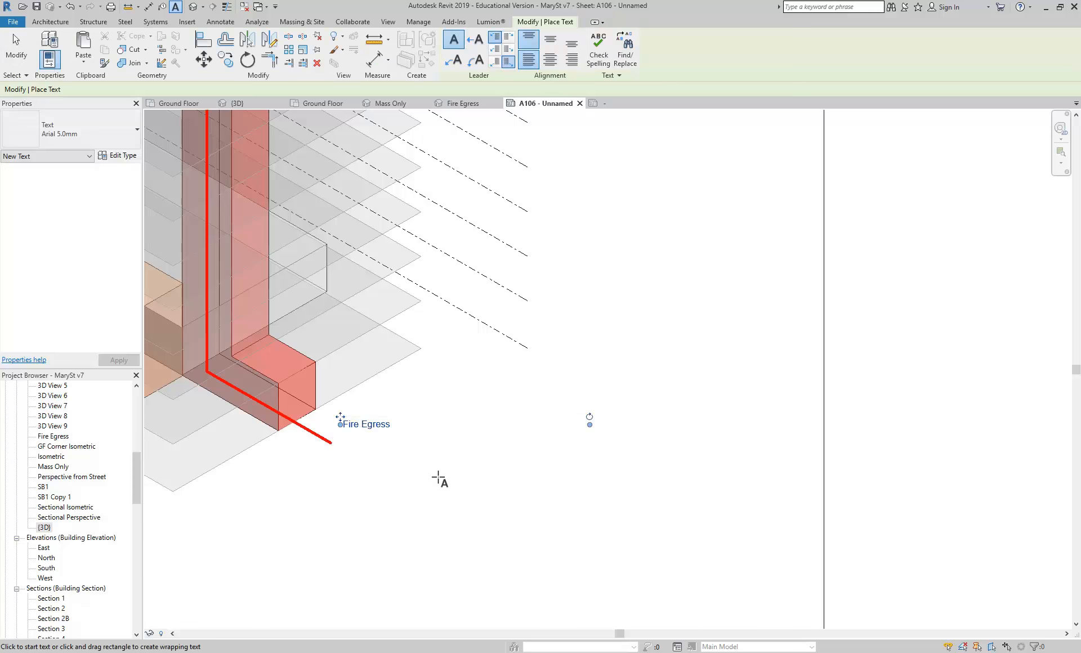
Narrow the Fire Egress note's text box and reposition the note beside the front stair mass, above the end of the red line
scroll(337, 423, "up", 4)
key("Escape")
key("Escape")
left_click(374, 432)
left_click_drag(925, 426, 644, 426)
left_click_drag(449, 429, 485, 476)
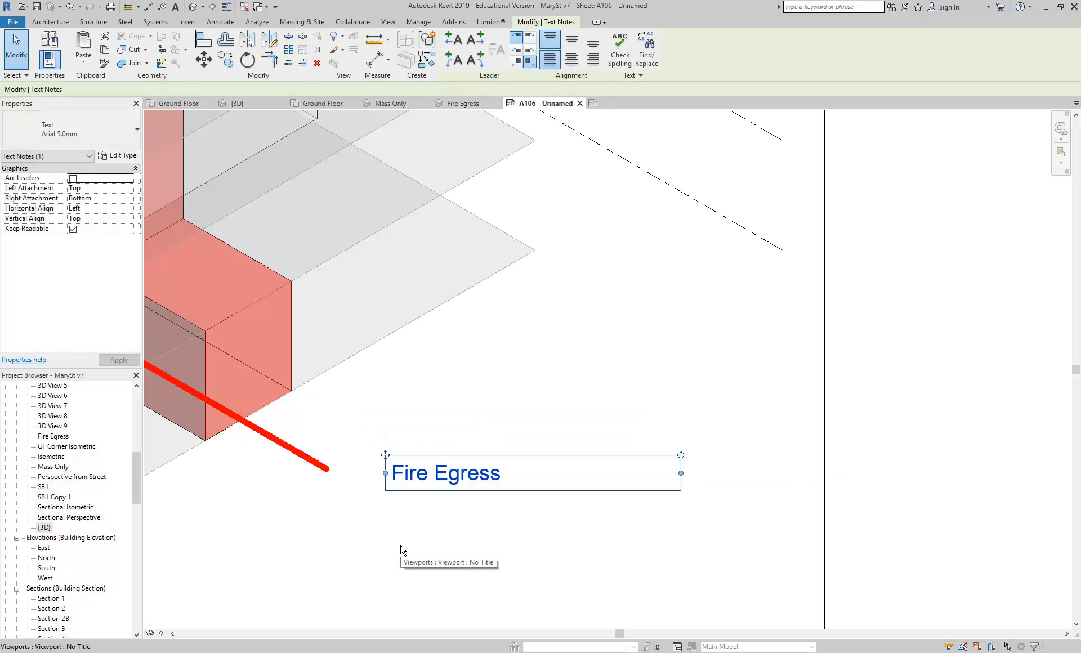
left_click_drag(385, 457, 430, 366)
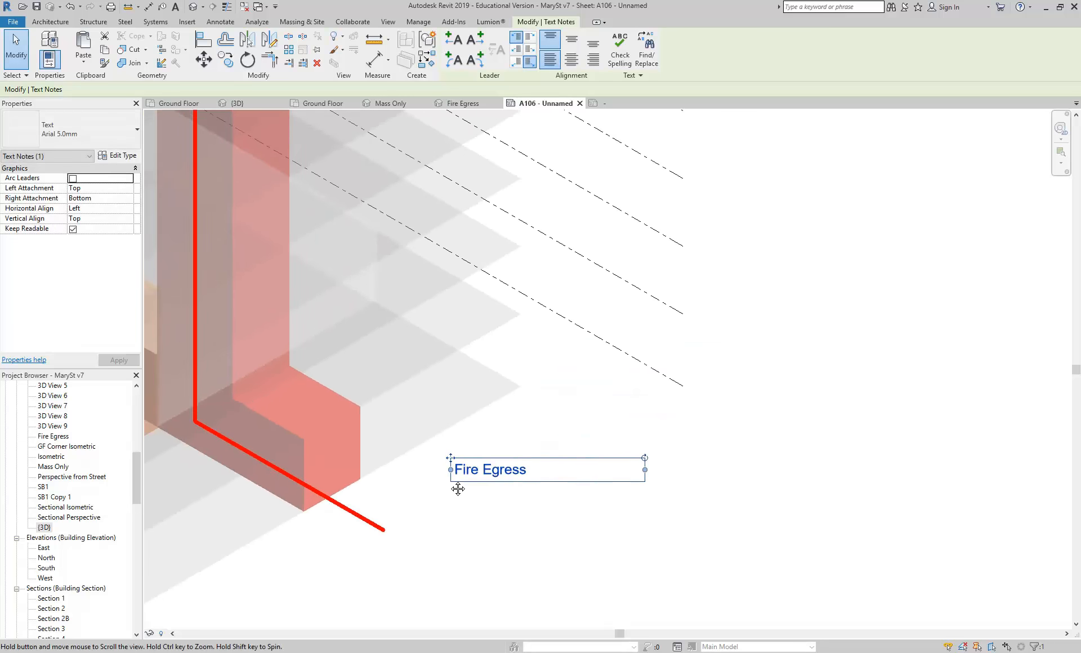
middle_click_drag(457, 489, 454, 515)
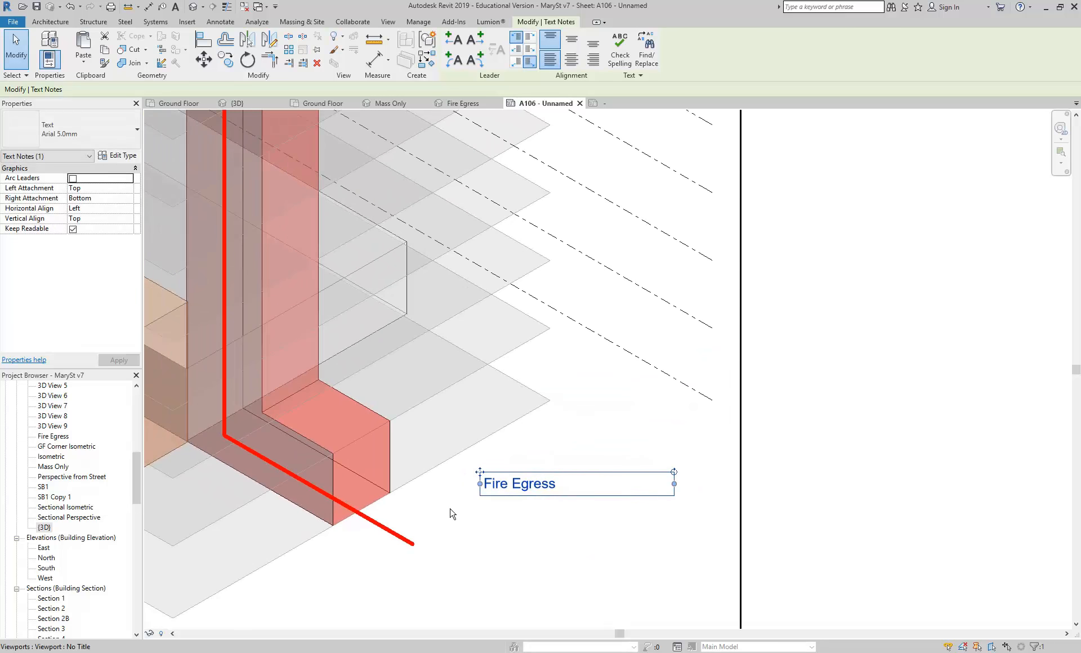
scroll(443, 507, "up", 2)
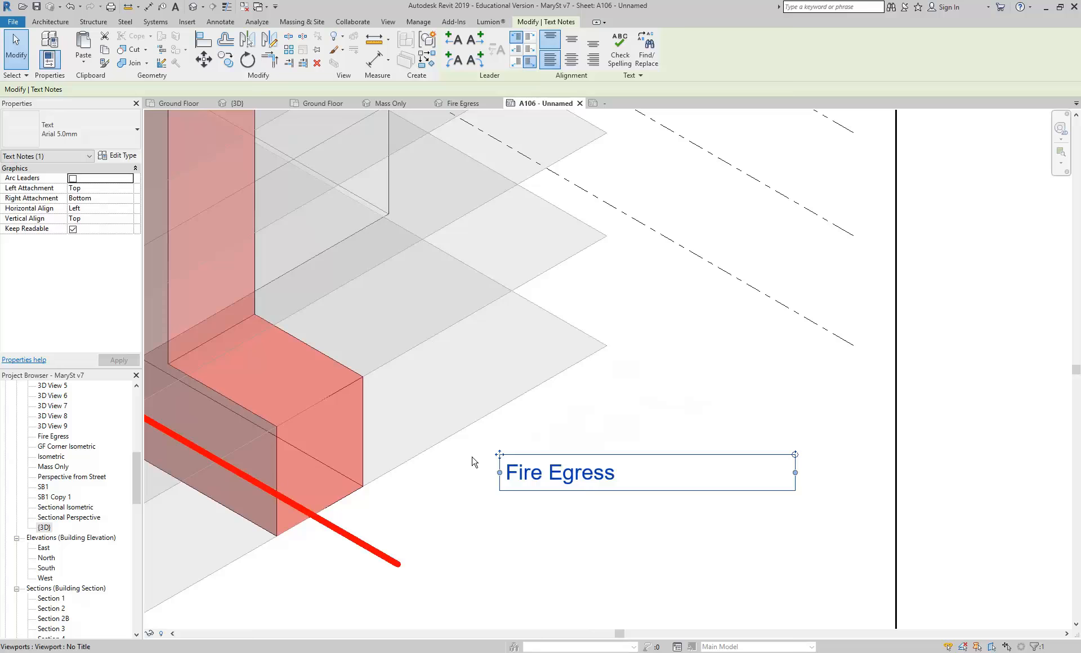
Add a straight left leader to the Fire Egress note and extend its end to the edge of the front stair mass
key("Escape")
left_click(534, 475)
left_click(455, 39)
left_click_drag(423, 472, 367, 471)
key("Escape")
scroll(379, 475, "down", 3)
Change the Arial 5.0mm text type's leader arrowhead to Arrow Open 90 Degree 1.25mm
left_click(446, 479)
scroll(313, 512, "up", 2)
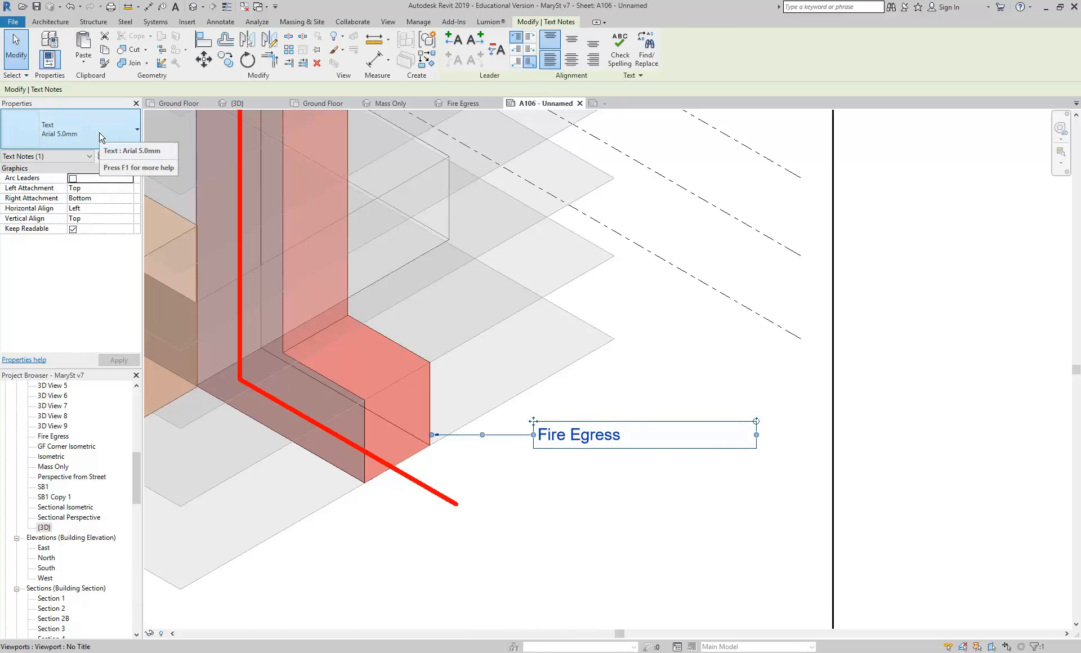
left_click(121, 156)
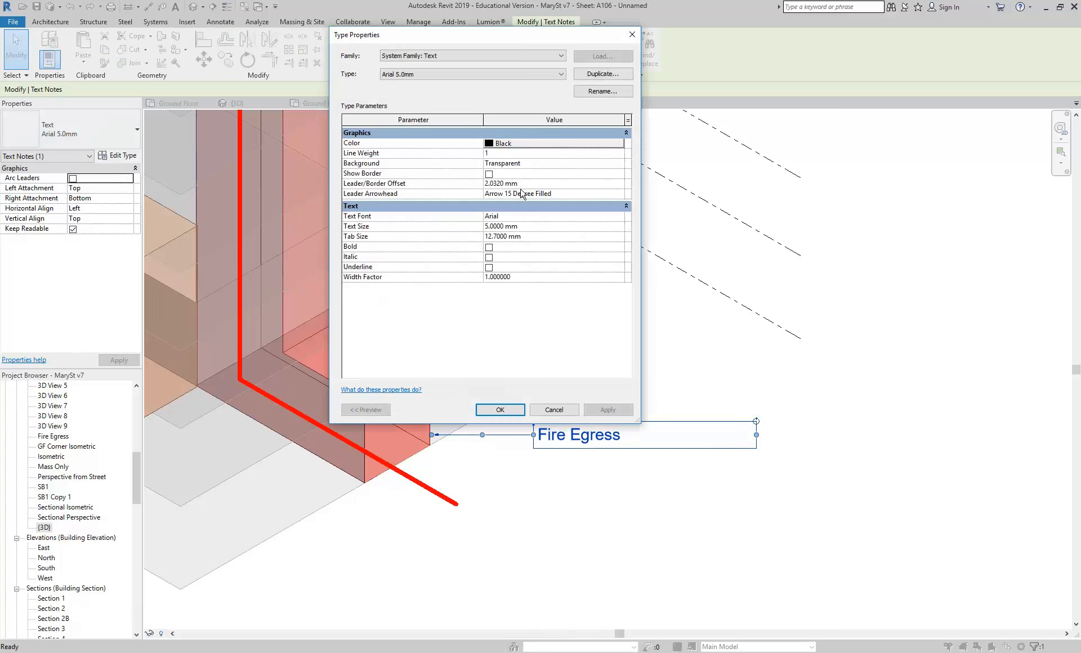
left_click(621, 194)
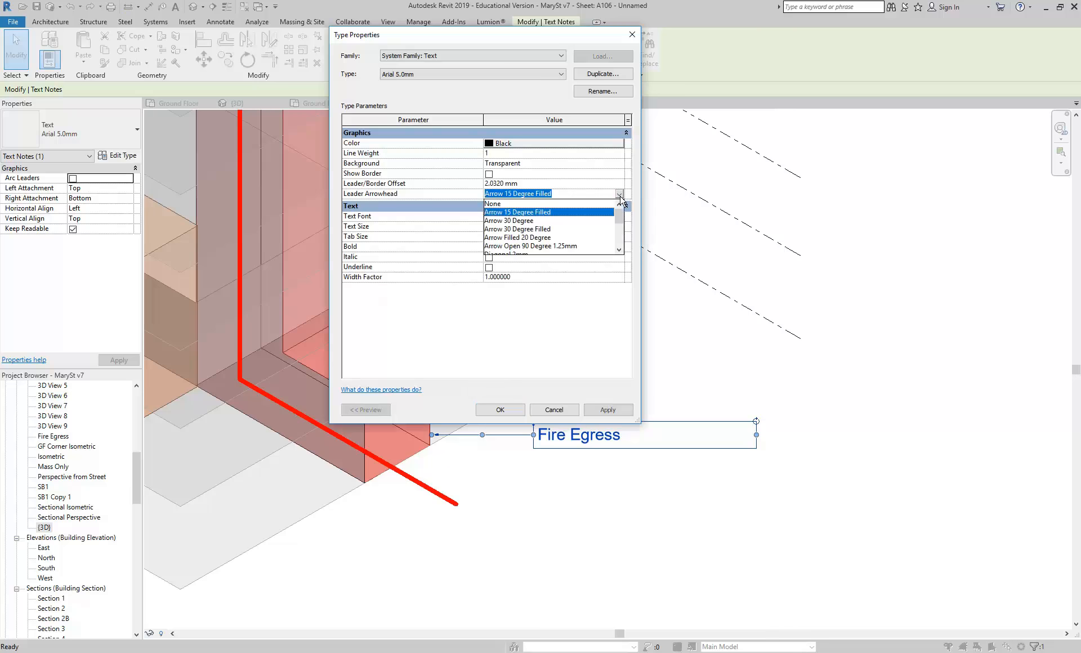
left_click(514, 246)
left_click(498, 411)
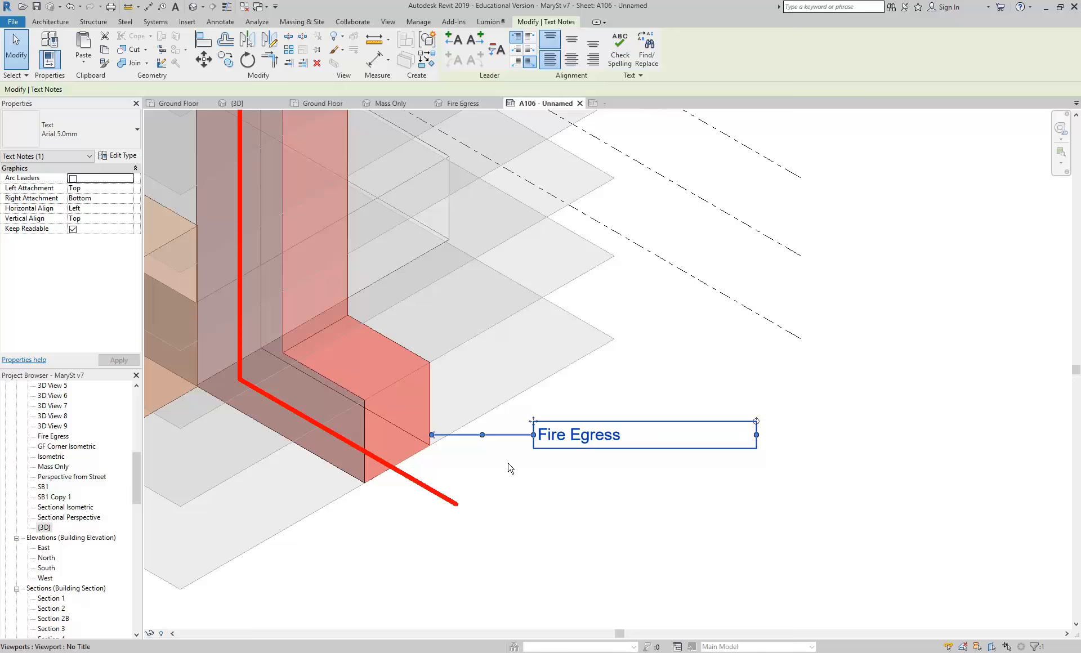
Try a second left leader on the Fire Egress note, angled down towards the red line, and remove it
scroll(450, 423, "up", 4)
scroll(554, 413, "down", 2)
middle_click_drag(525, 428, 390, 433)
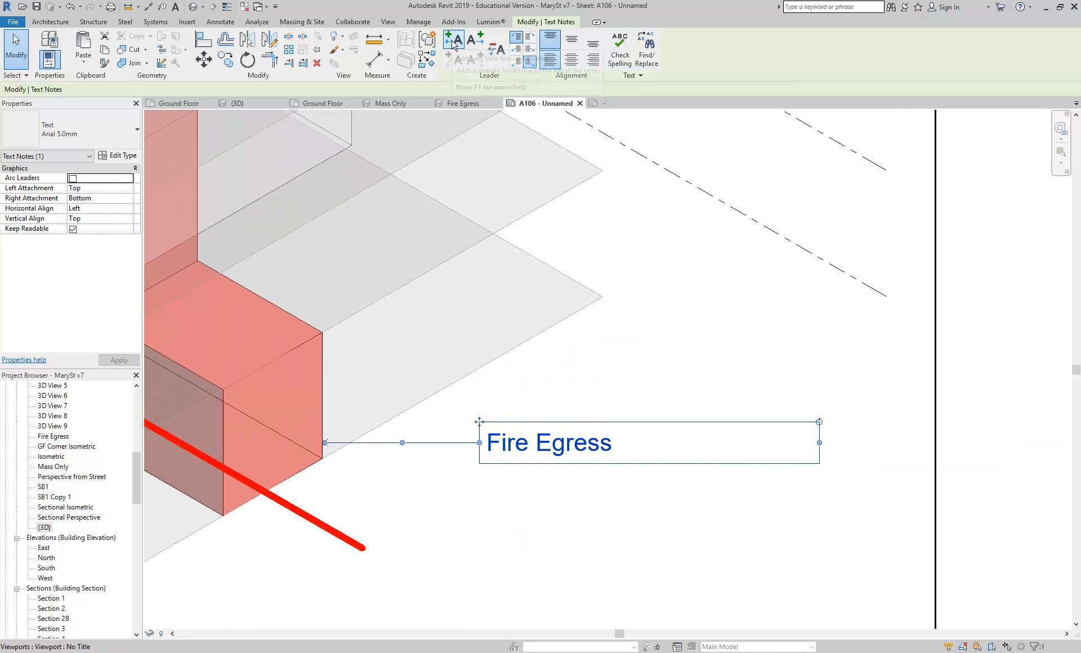
left_click_drag(392, 451, 392, 495)
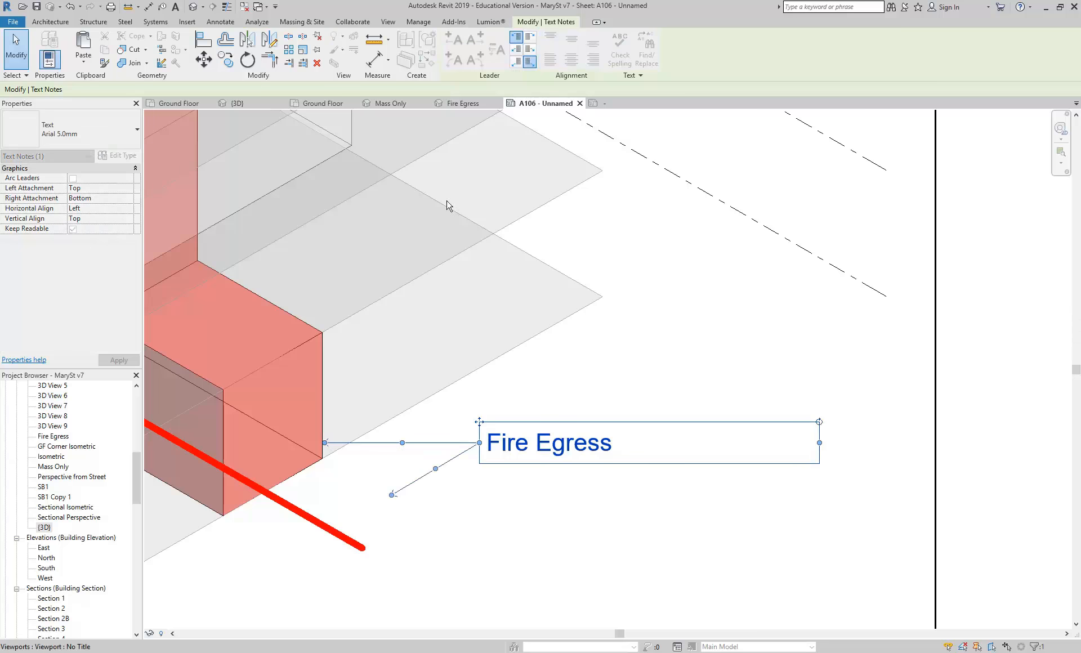
left_click(500, 52)
Try a right leader on the Fire Egress note with its arrowhead pulled up above the text, and remove it
left_click(476, 39)
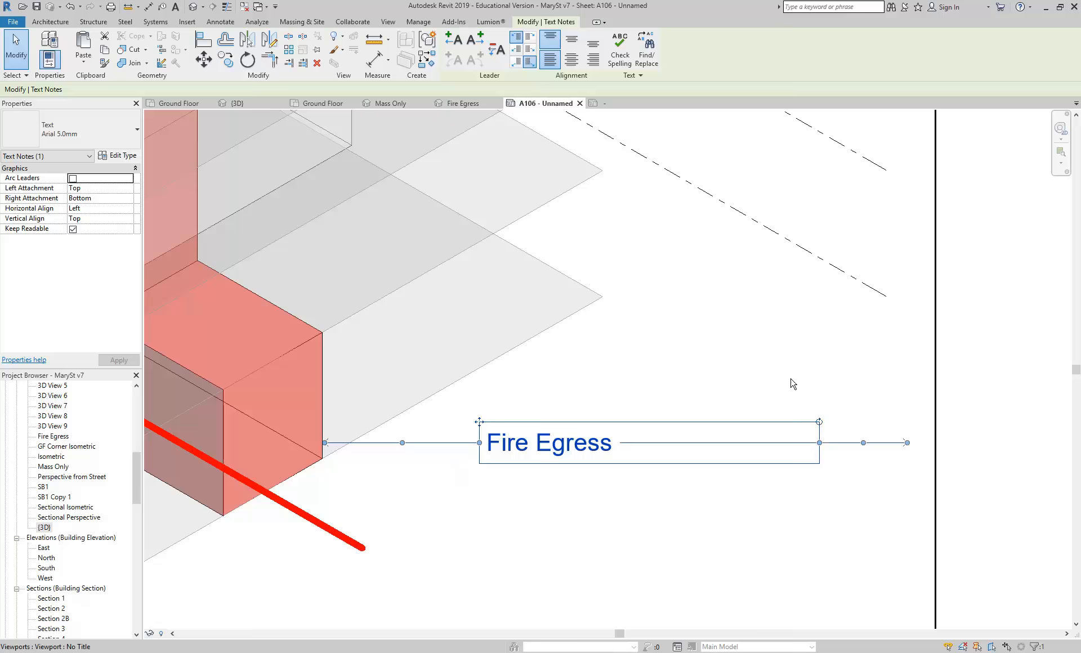
left_click_drag(901, 443, 639, 310)
left_click(593, 495)
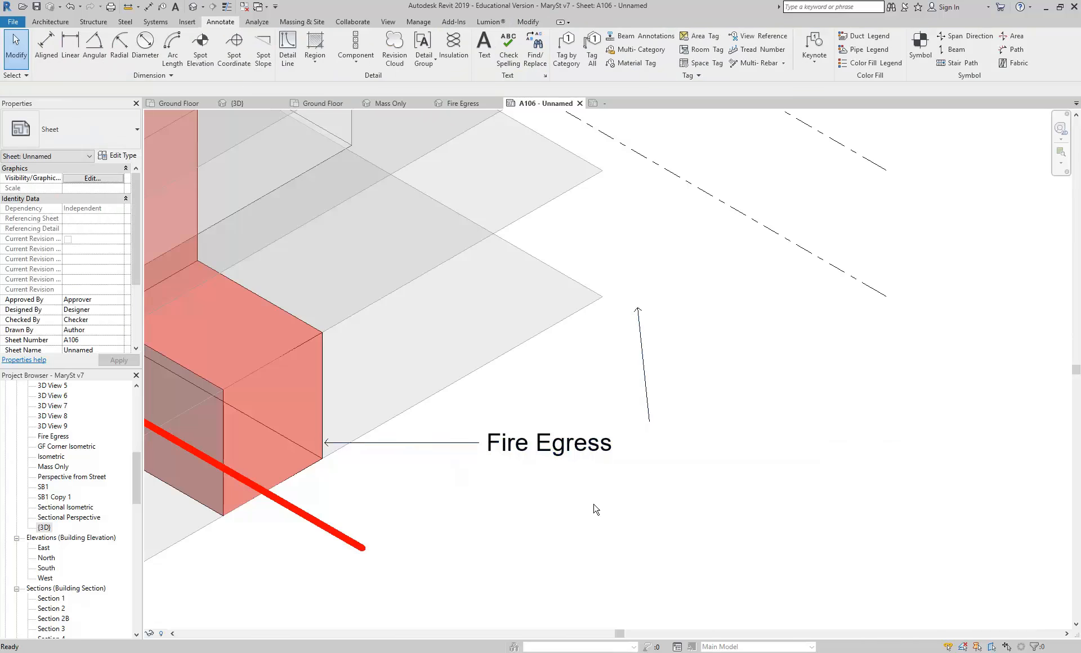
scroll(593, 496, "down", 3)
left_click(597, 474)
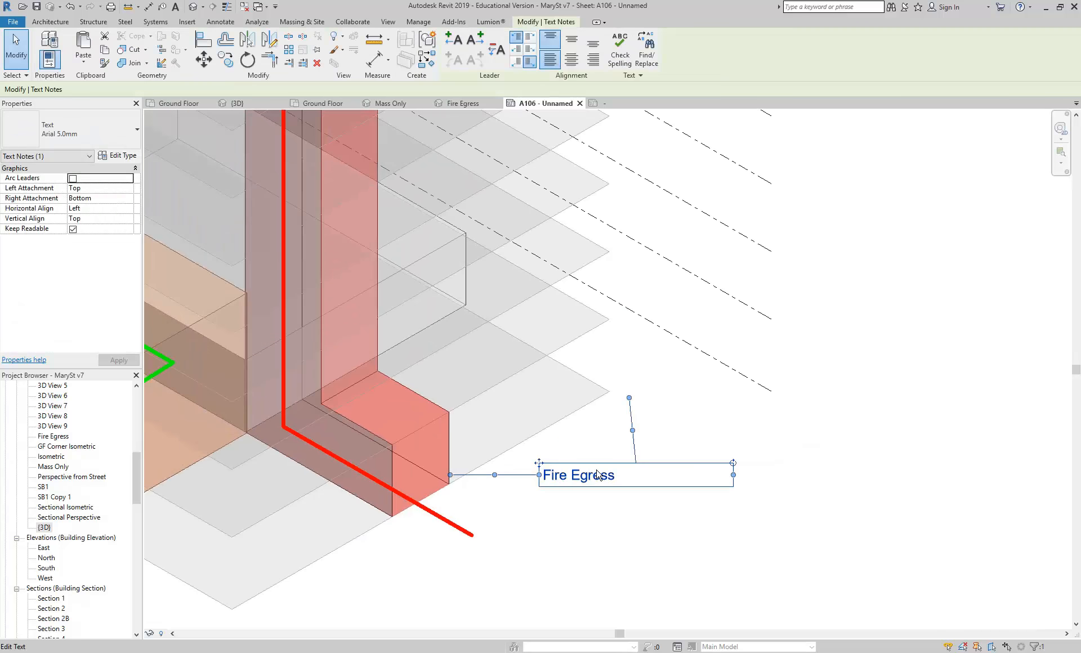
left_click(497, 51)
left_click(519, 417)
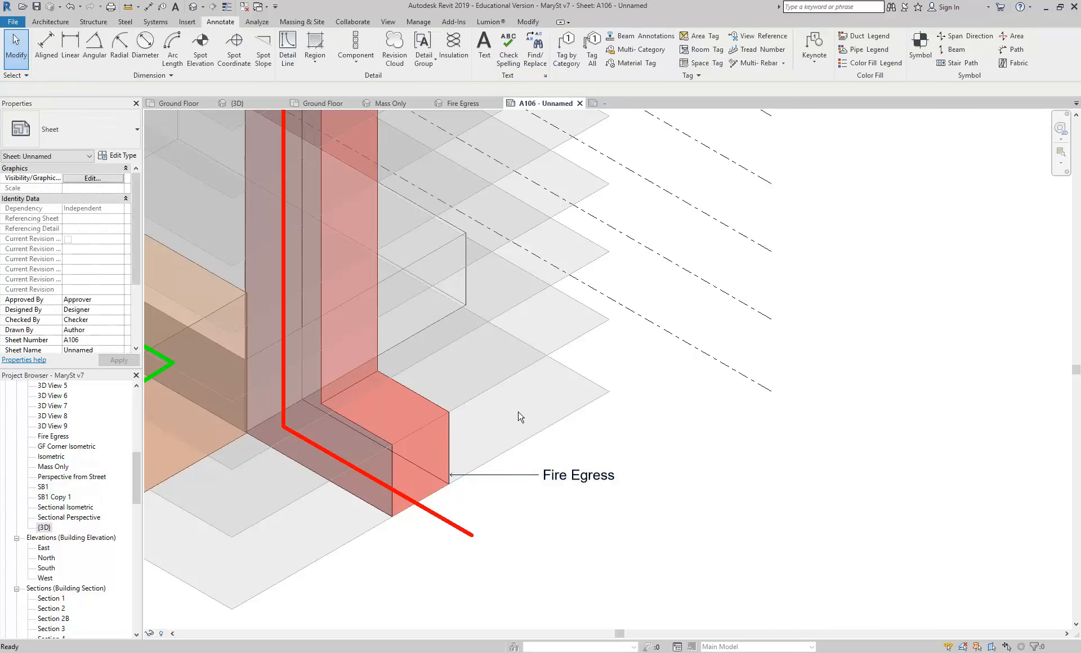
scroll(610, 454, "down", 4)
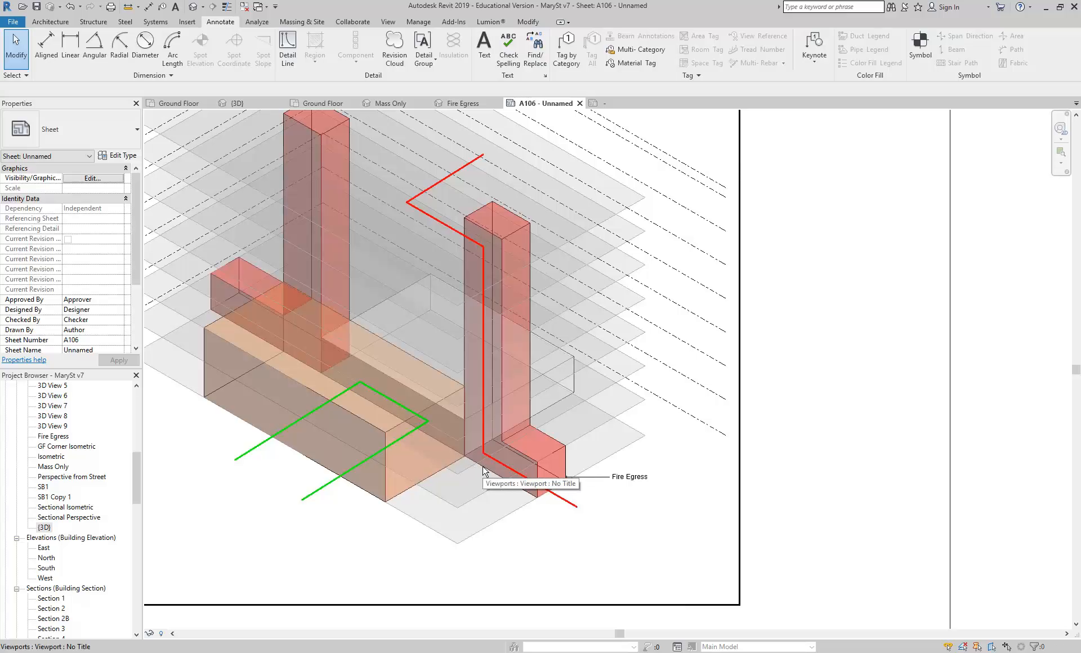
left_click(614, 478)
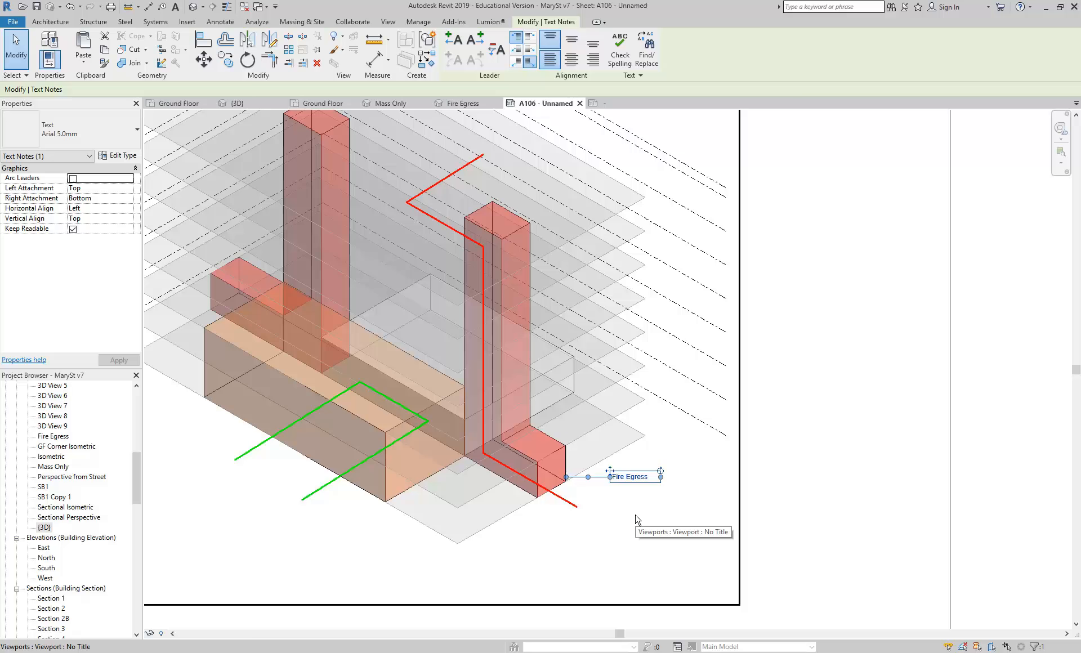
key("Escape")
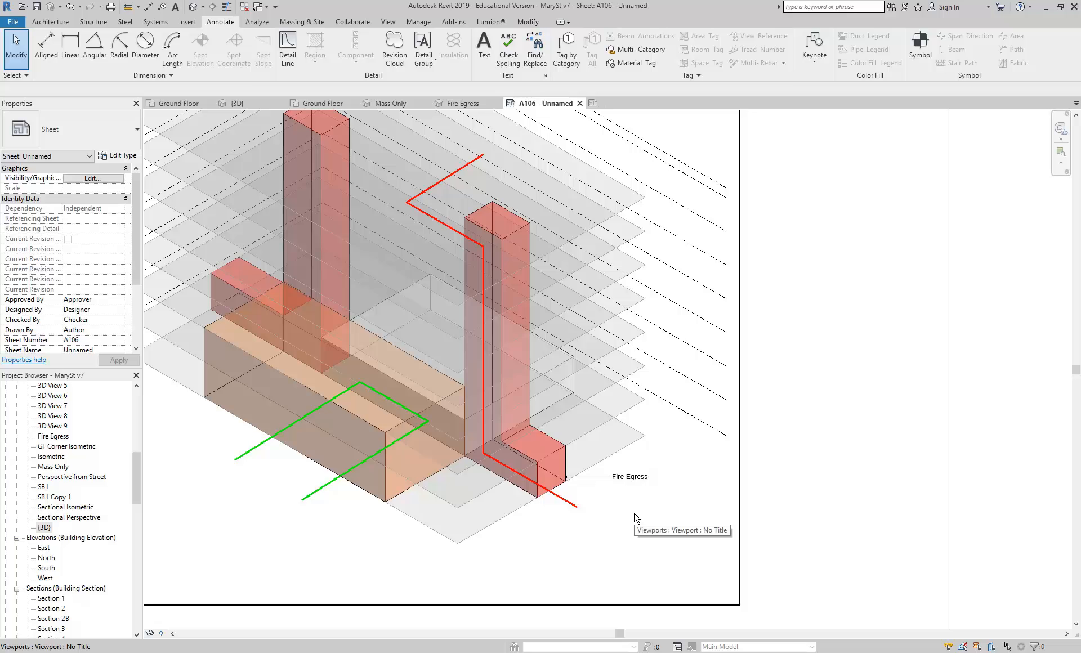
double_click(411, 410)
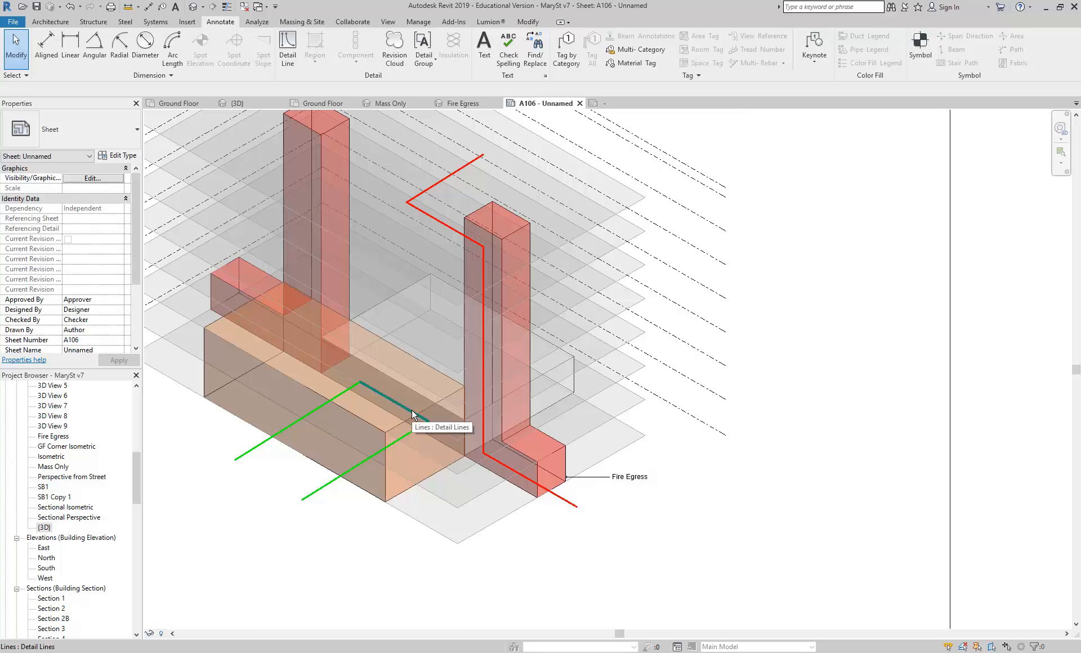
scroll(397, 376, "down", 4)
middle_click_drag(411, 385, 521, 433)
scroll(244, 360, "up", 1)
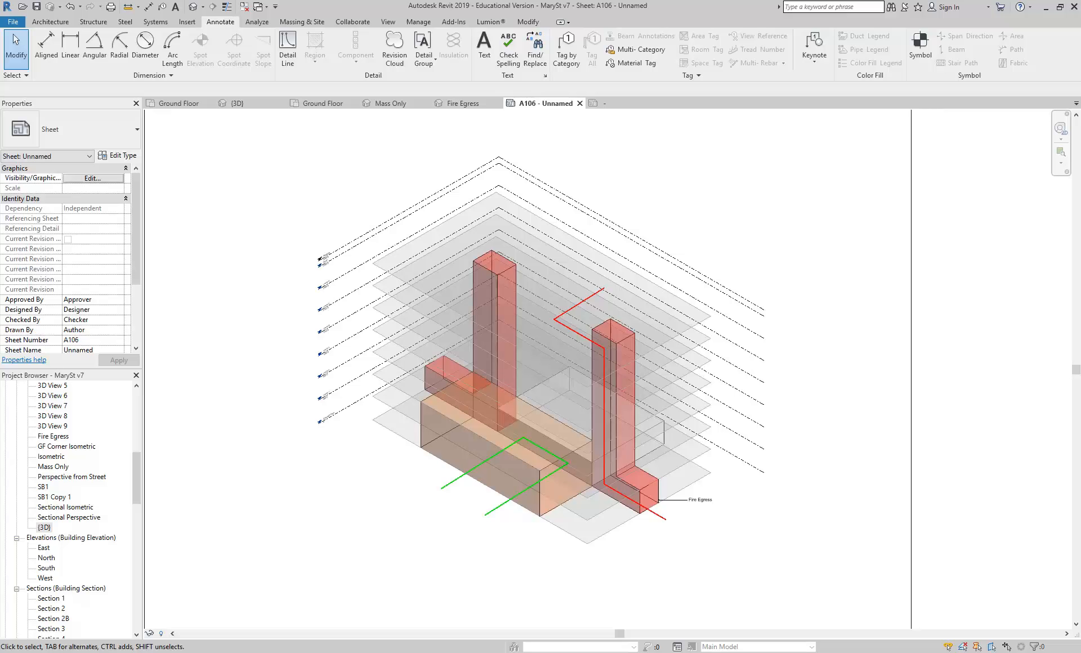
mouse_move(109, 651)
left_click(57, 641)
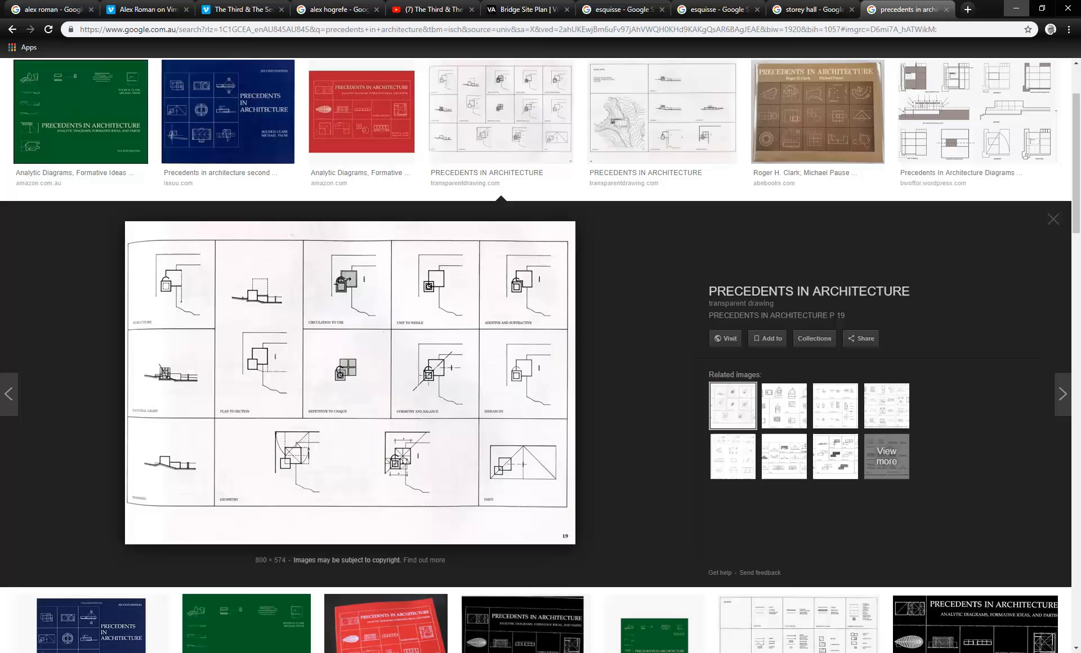
left_click(968, 10)
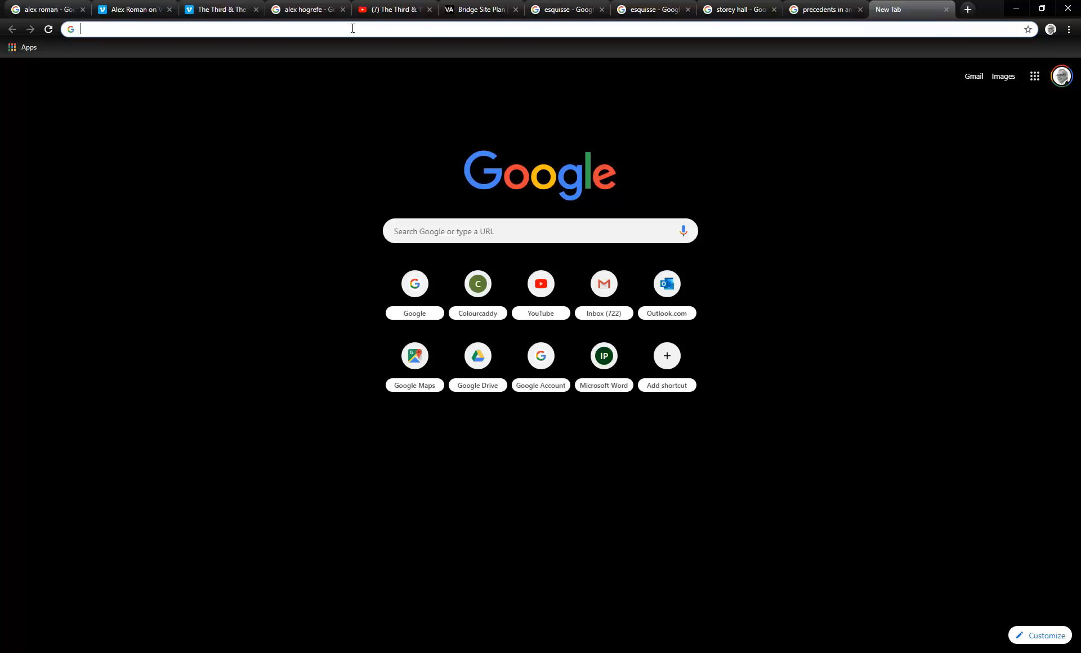
type("psay")
key("BackSpace")
key("BackSpace")
key("BackSpace")
key("BackSpace")
Switch to File Explorer and open the IDSTU302A Building Systems and Technologies folder inside EDU_DC_InteriorDesign on the StudentResources drive
left_click(167, 615)
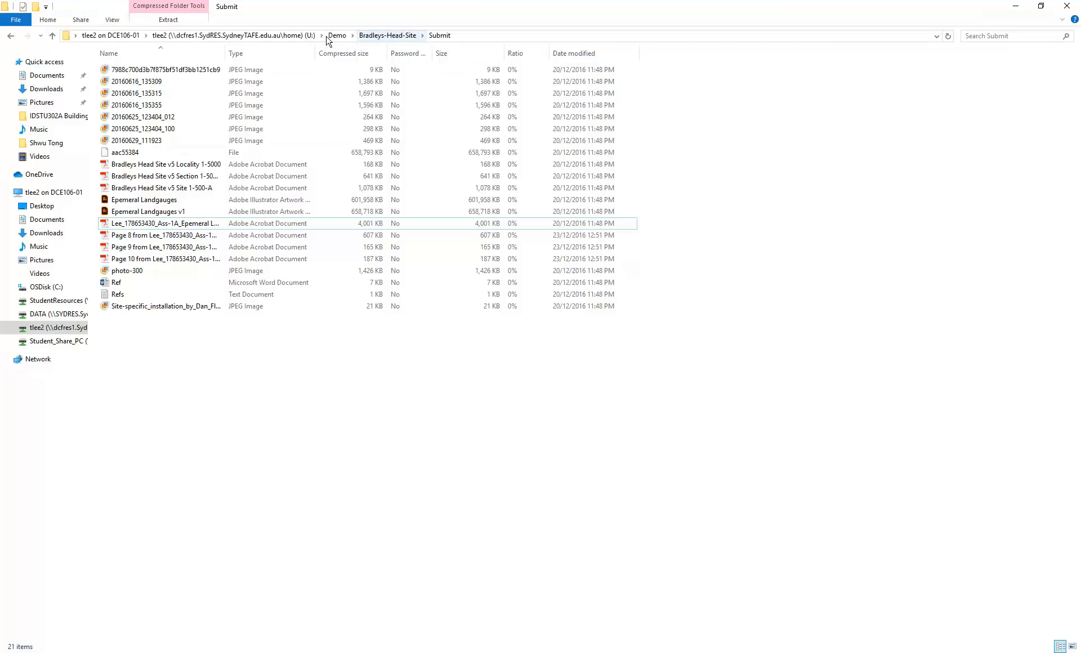
left_click(54, 301)
double_click(130, 82)
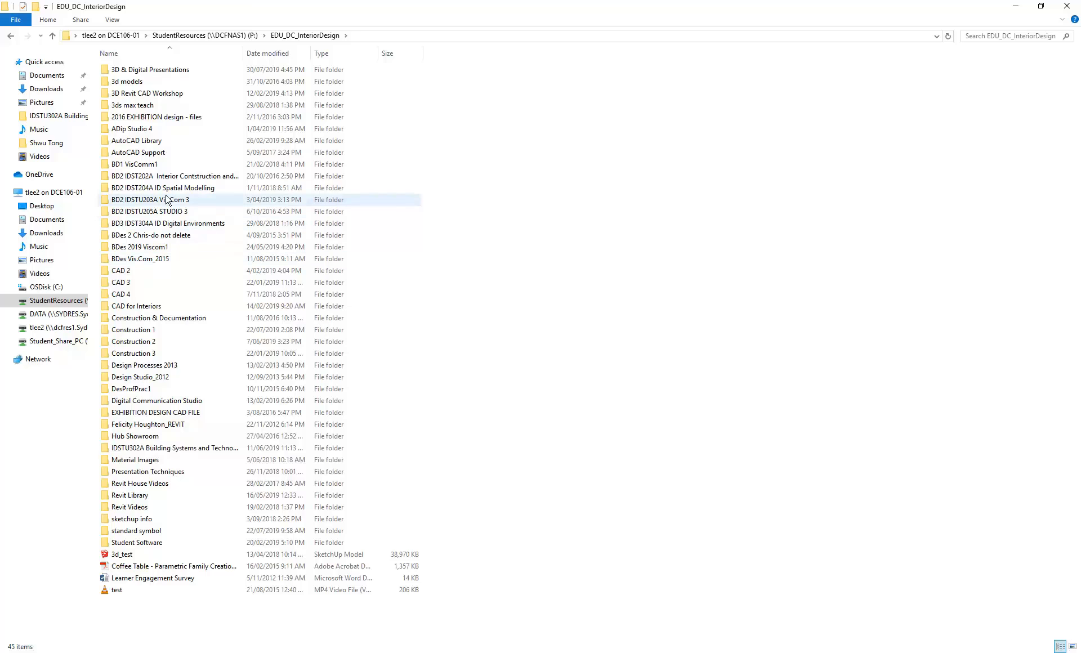
double_click(152, 448)
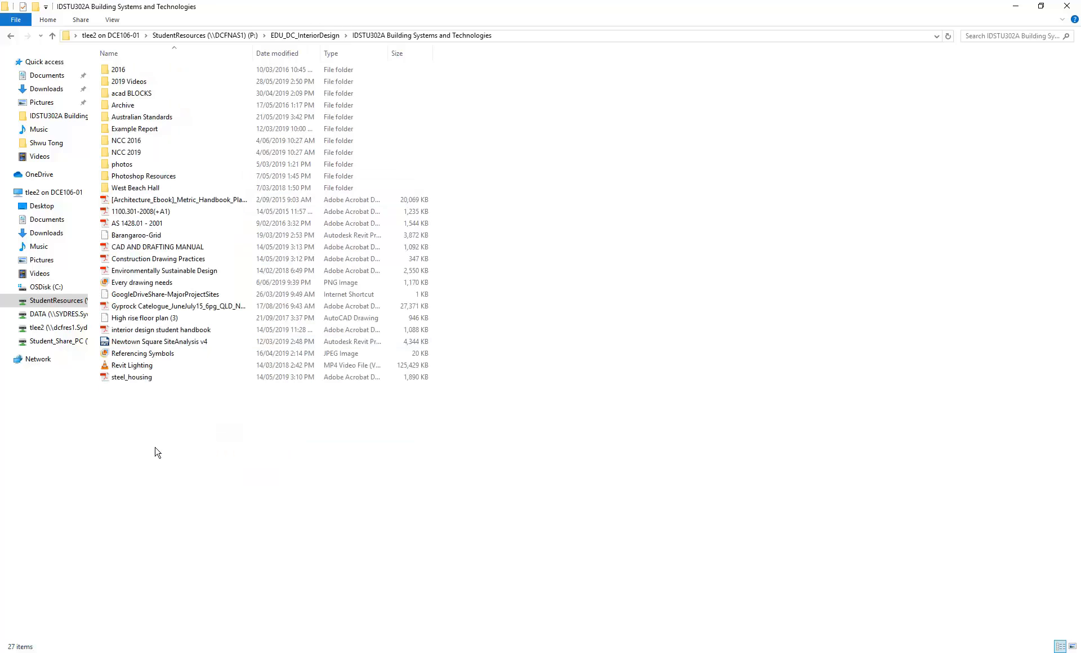
Try to open the Environmentally Sustainable Design PDF with Adobe Acrobat DC and with Adobe Acrobat Reader DC
left_click(160, 276)
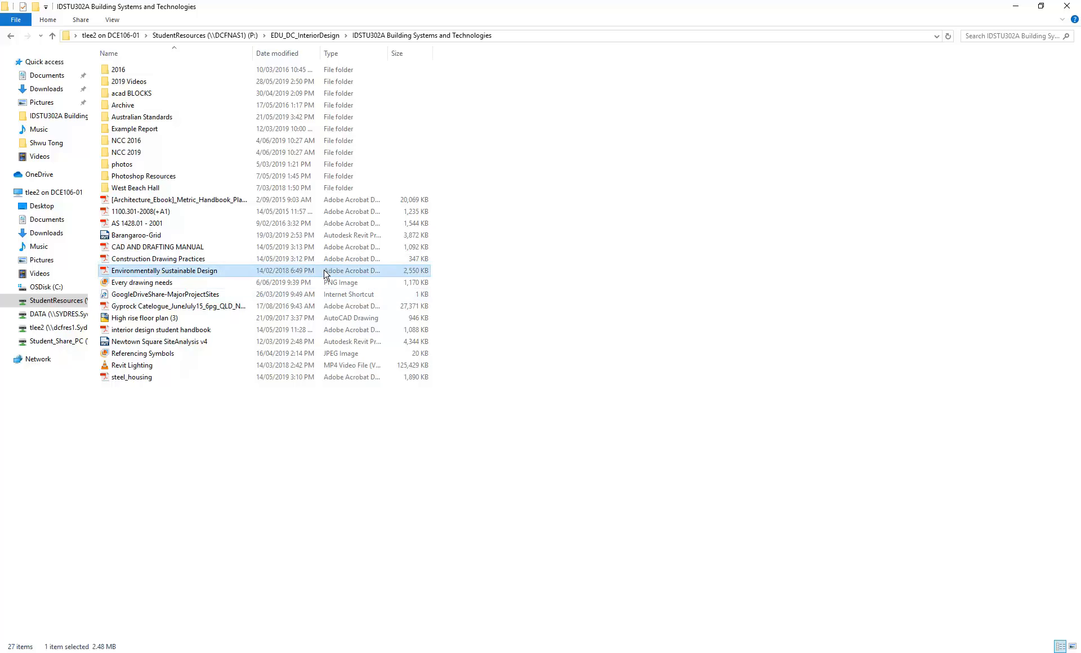
right_click(178, 276)
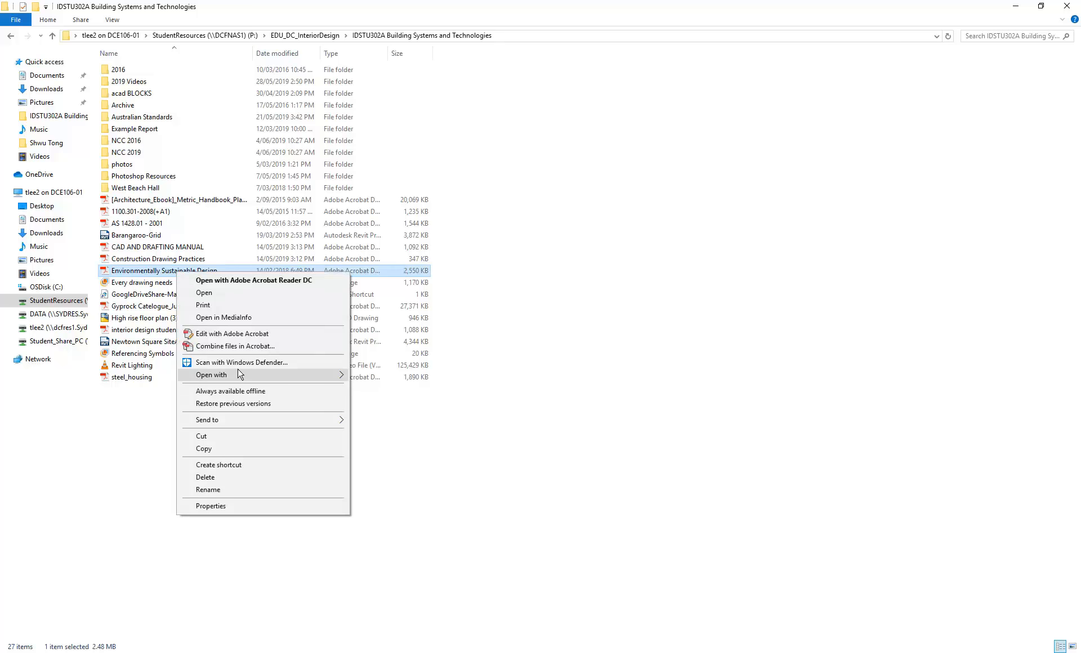
mouse_move(208, 374)
left_click(419, 376)
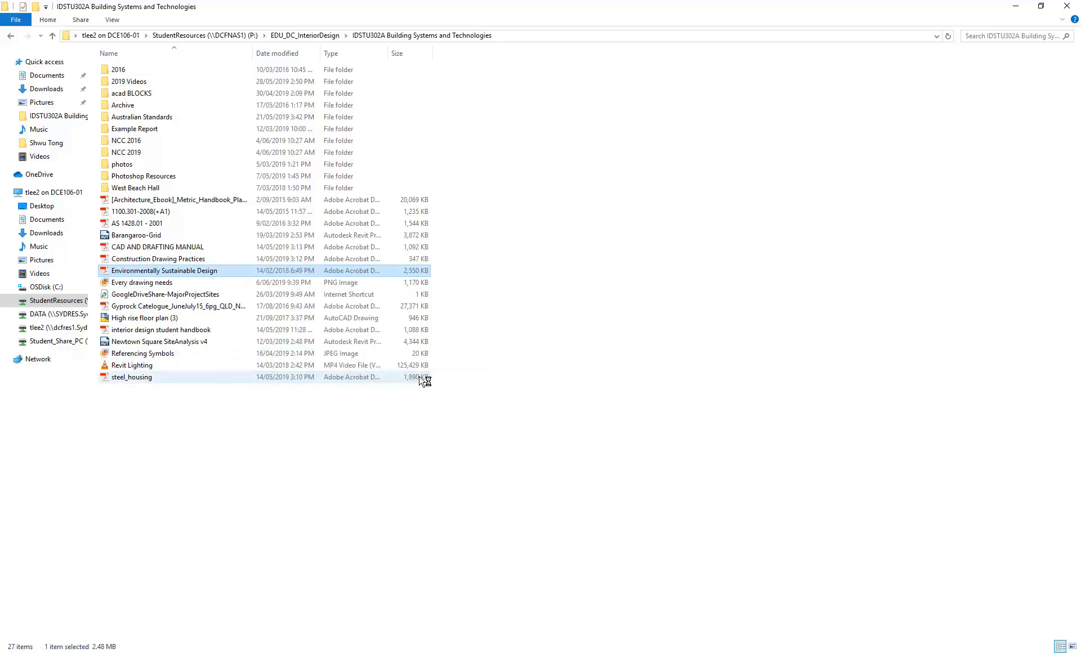
right_click(198, 274)
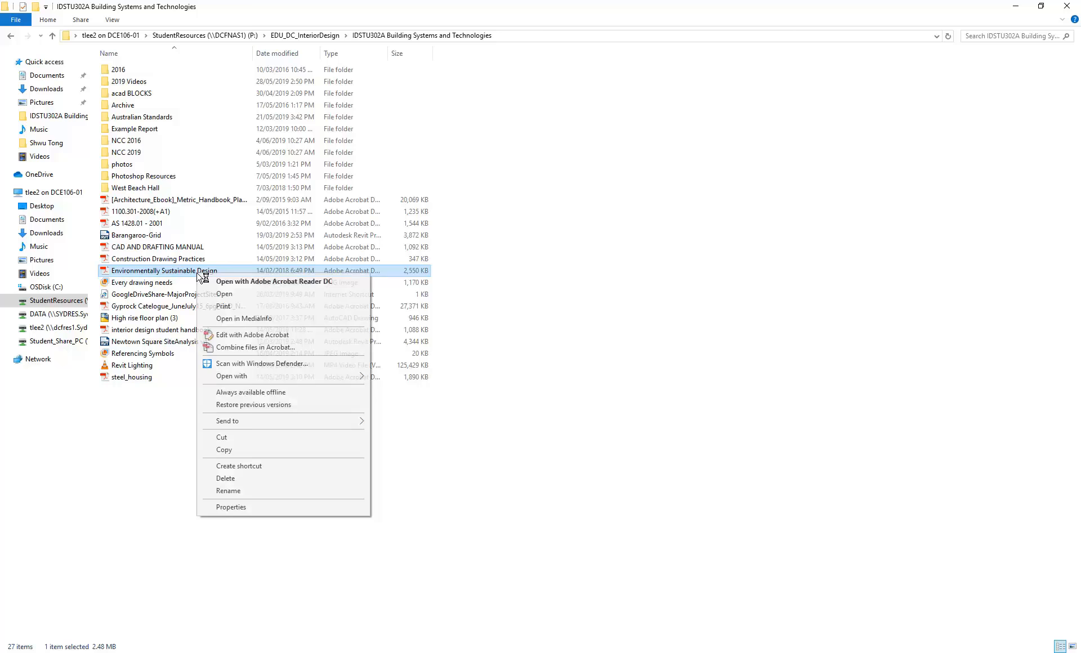
mouse_move(270, 375)
left_click(419, 389)
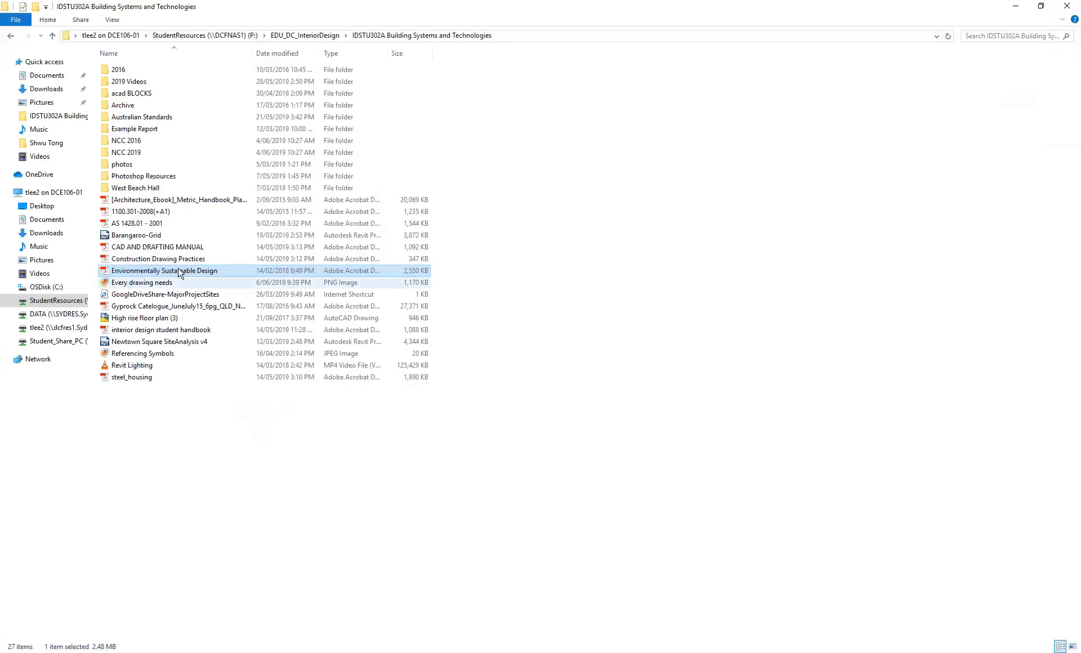
right_click(156, 271)
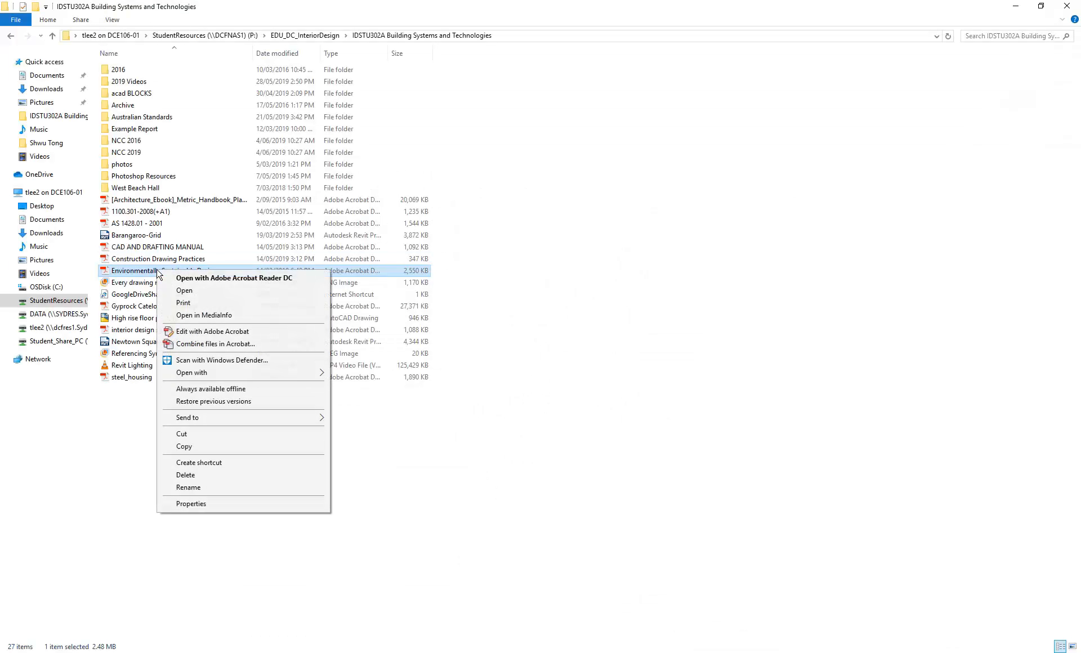
mouse_move(248, 373)
left_click(371, 375)
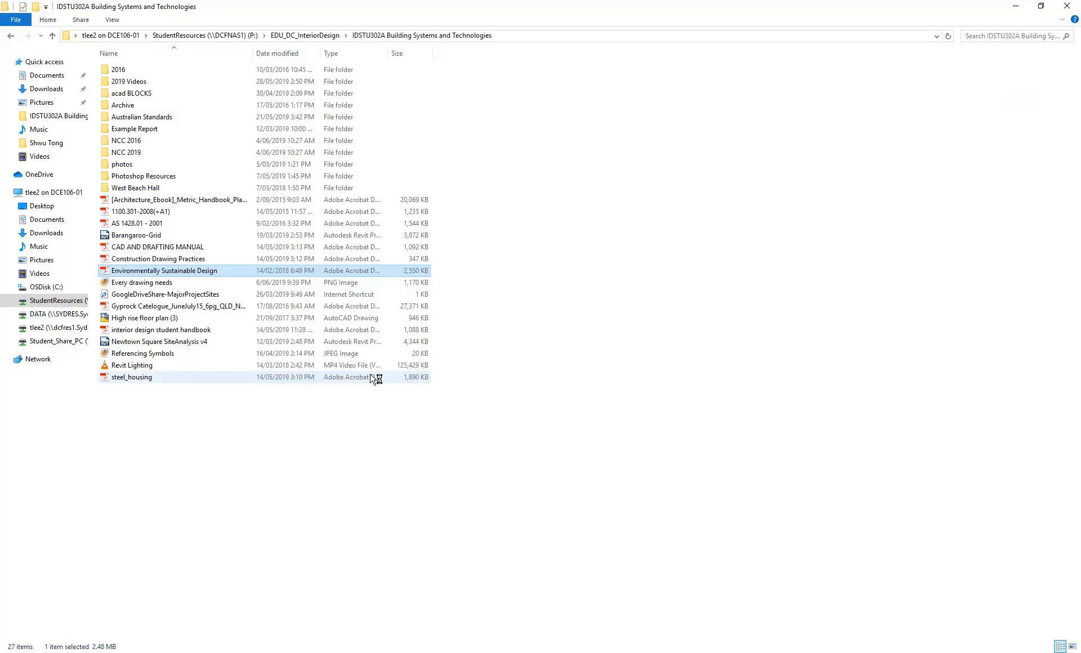
Check the open PDF windows, then open Environmentally Sustainable Design with Adobe Acrobat Reader DC
left_click(290, 652)
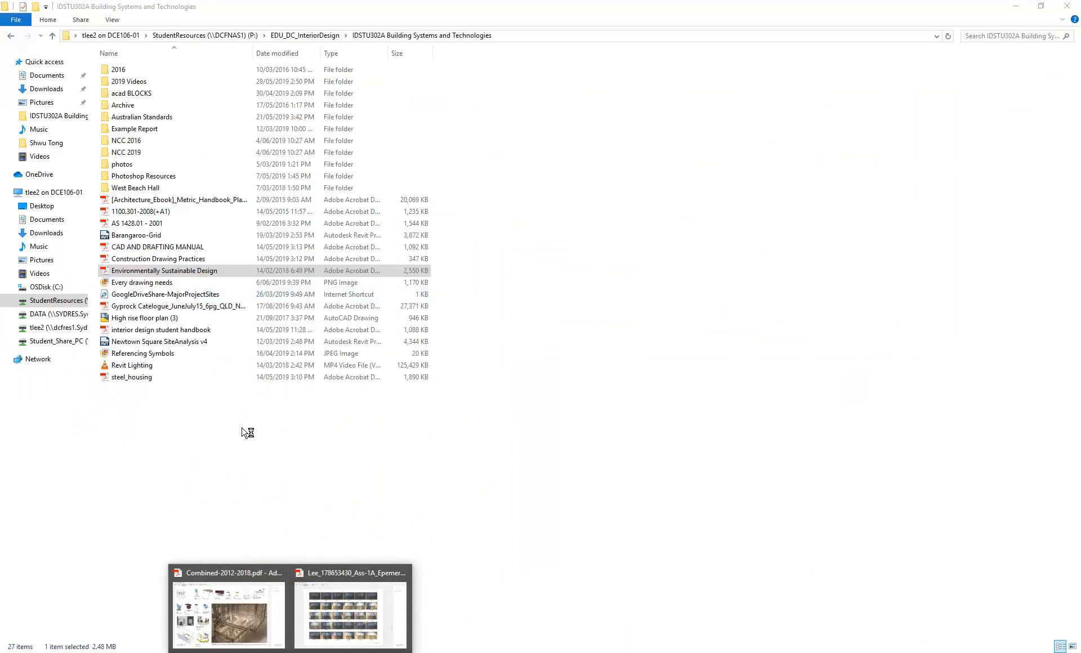
right_click(156, 272)
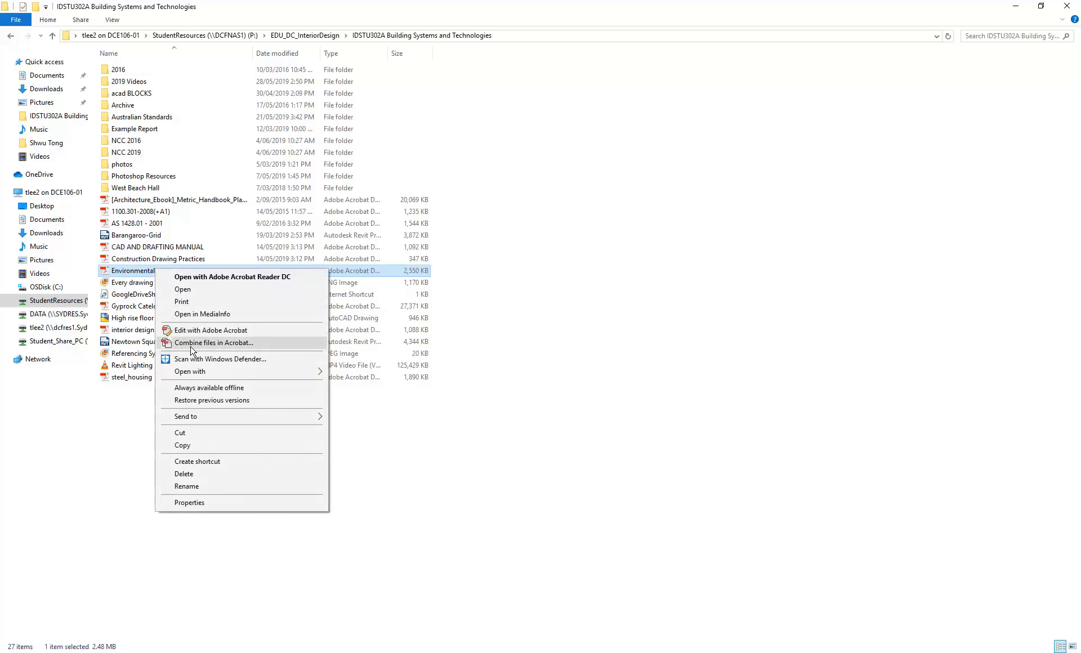
mouse_move(197, 372)
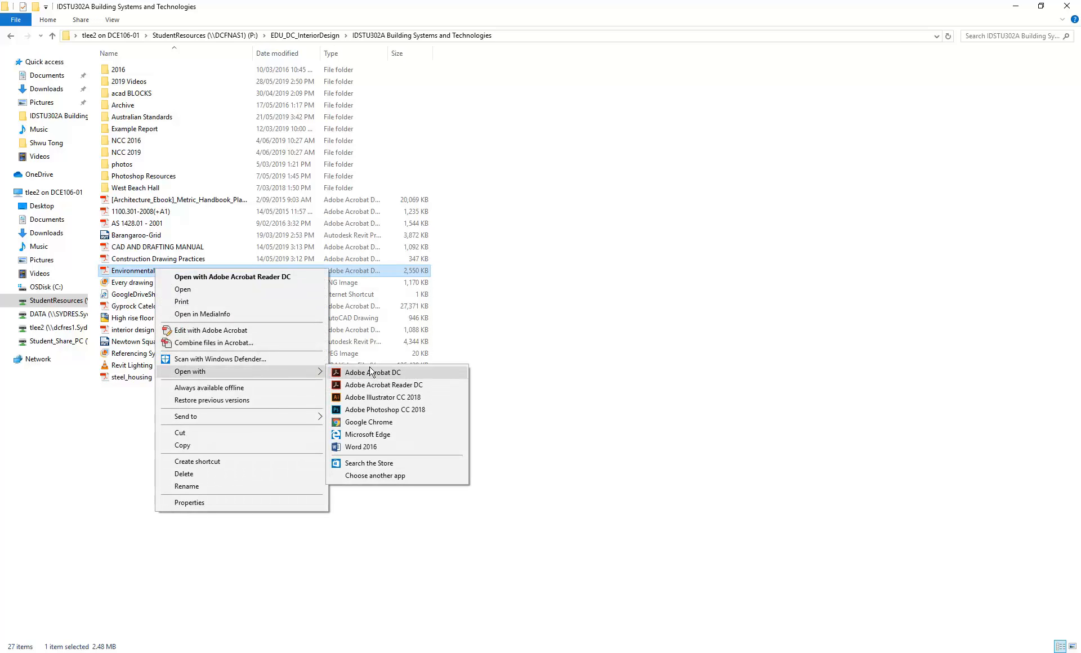
left_click(387, 388)
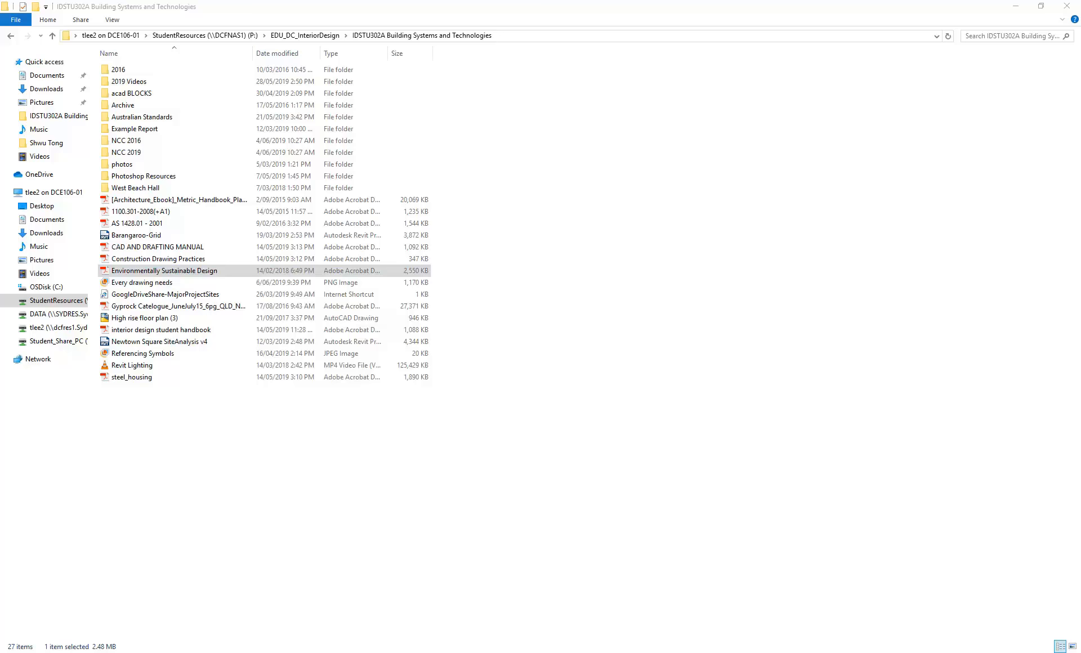
left_click(1066, 5)
Open the Environmentally Sustainable Design PDF with Adobe Acrobat DC and decline making it the default PDF application
right_click(151, 272)
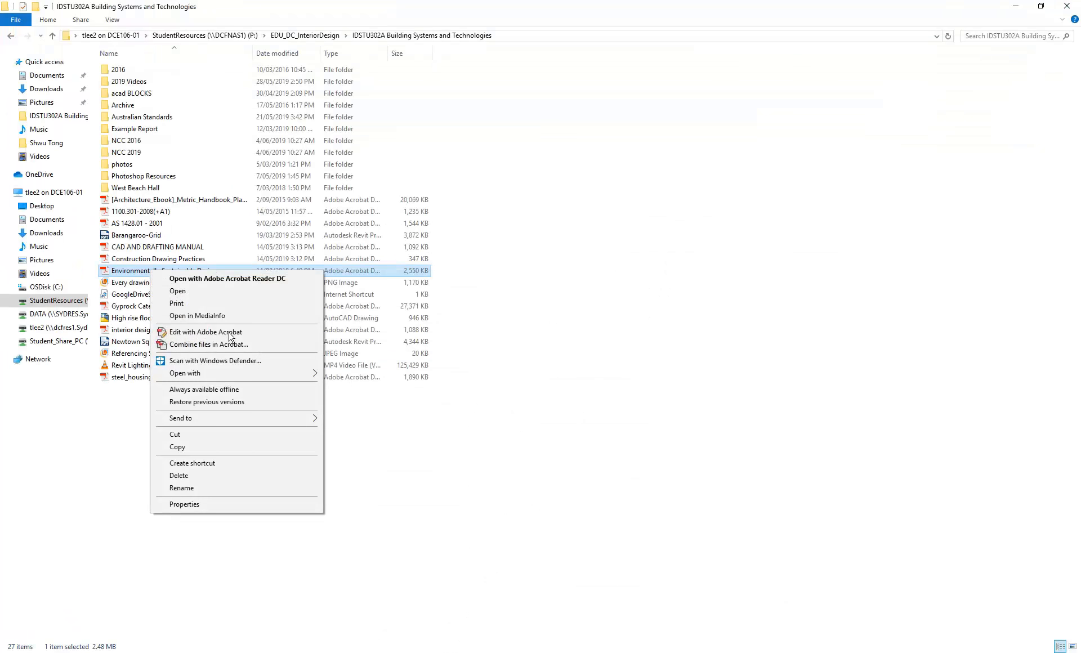
mouse_move(221, 373)
left_click(386, 373)
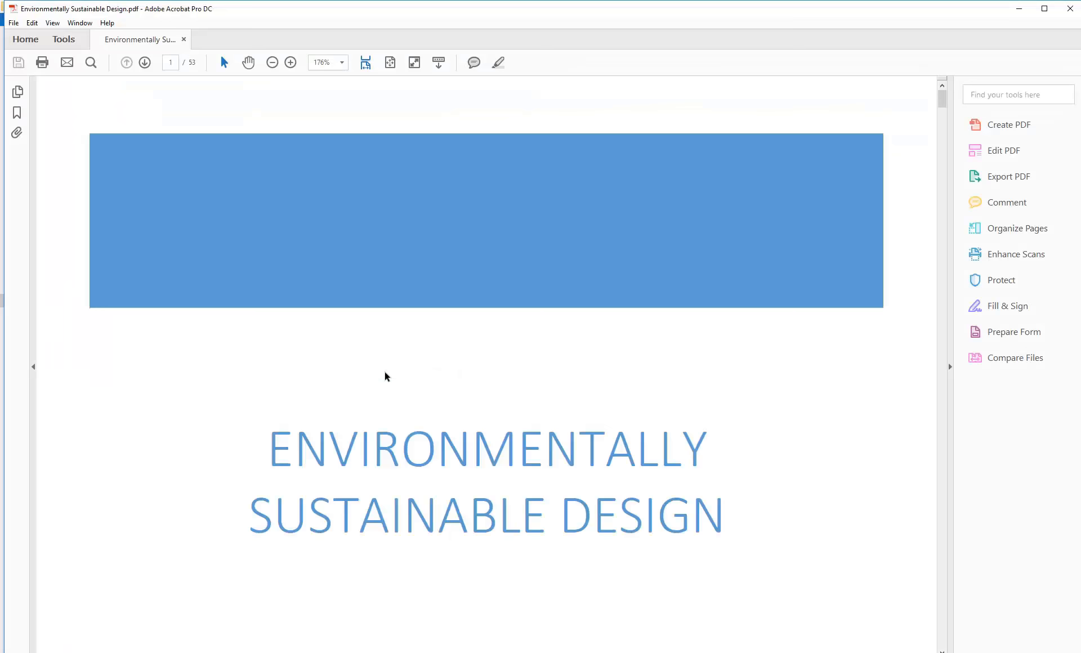
scroll(611, 376, "down", 5, "ctrl")
scroll(611, 377, "down", 3)
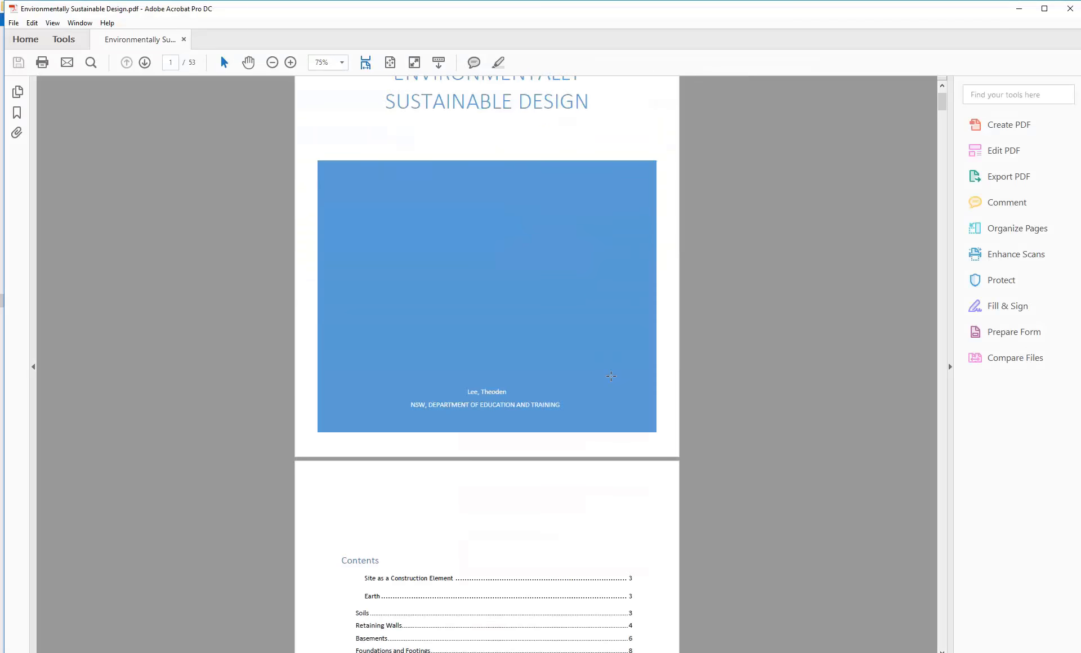
scroll(611, 376, "down", 20)
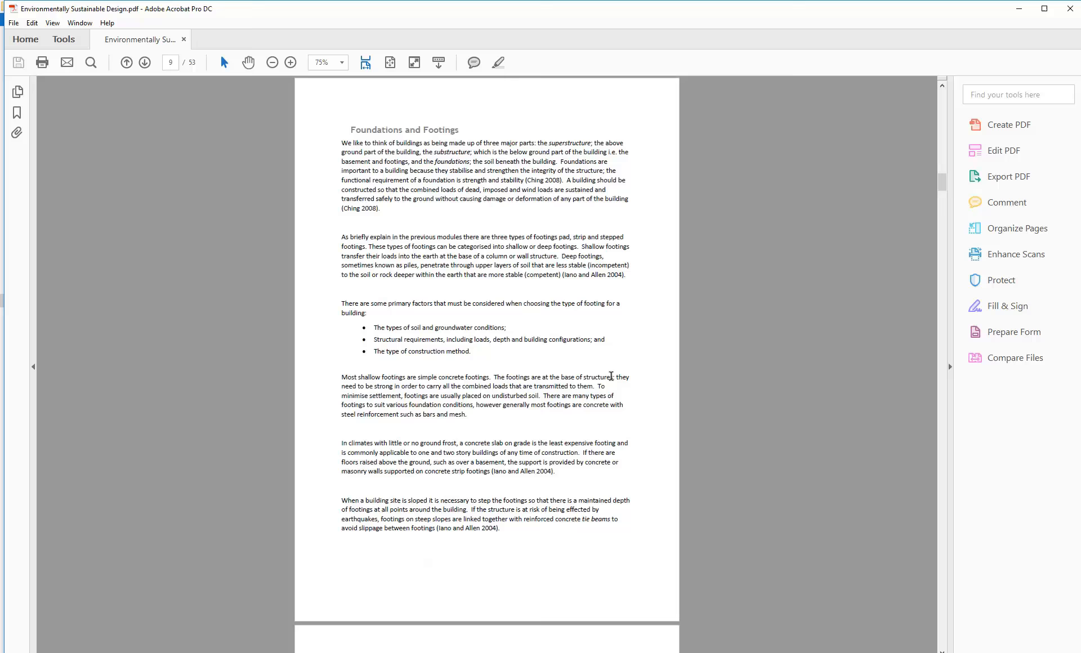
scroll(611, 376, "down", 6)
scroll(612, 379, "down", 5)
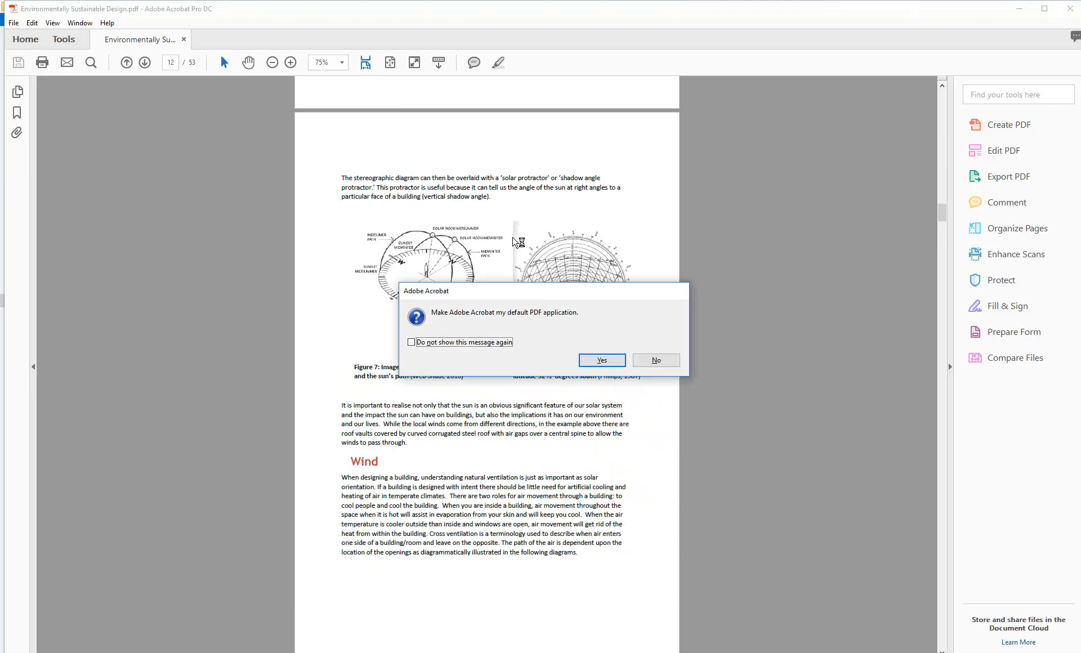
left_click(656, 361)
Examine the sun path, stack effect and cross ventilation diagrams, then the pages on light, thermal performance and efficiency
scroll(521, 277, "up", 2, "ctrl")
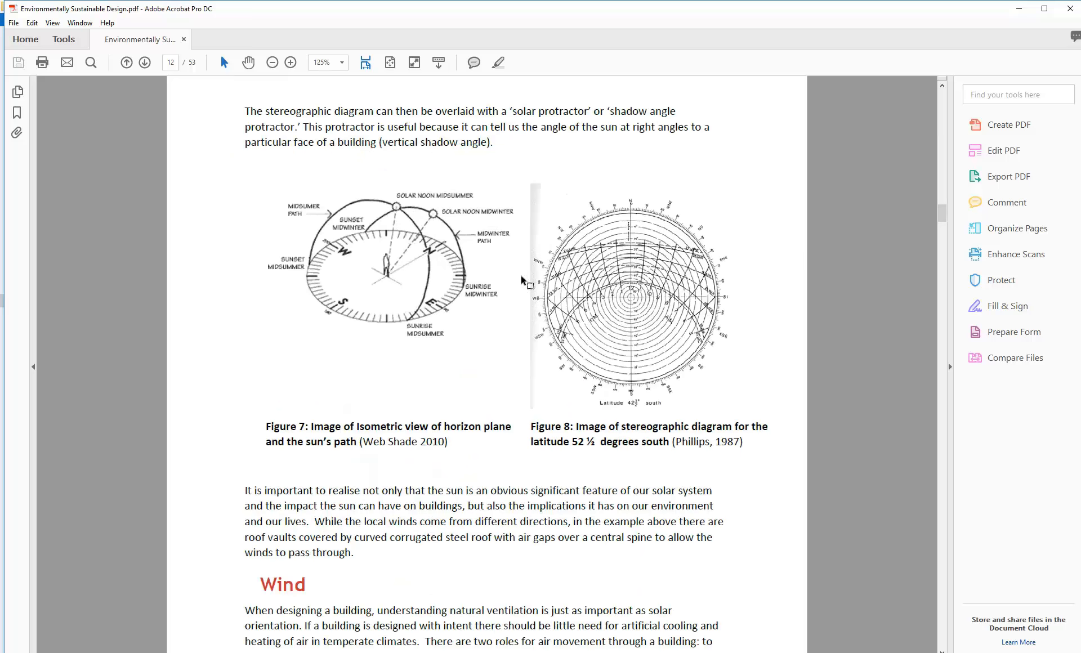
scroll(521, 276, "down", 5)
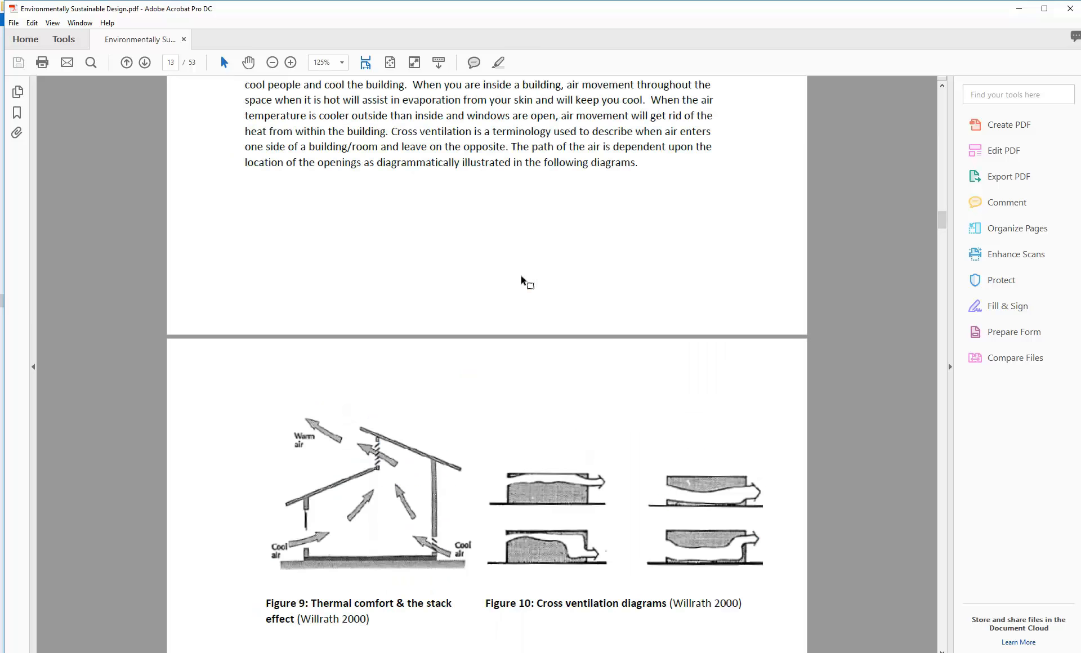
scroll(521, 277, "down", 5)
scroll(522, 279, "up", 8)
scroll(451, 322, "down", 2)
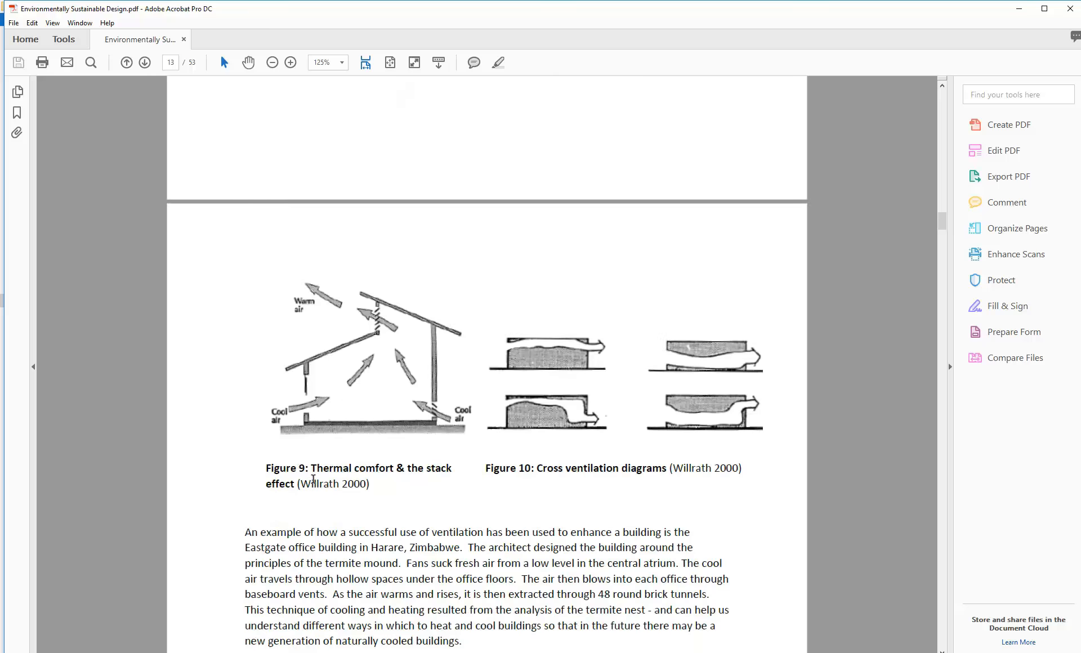
scroll(313, 479, "down", 20)
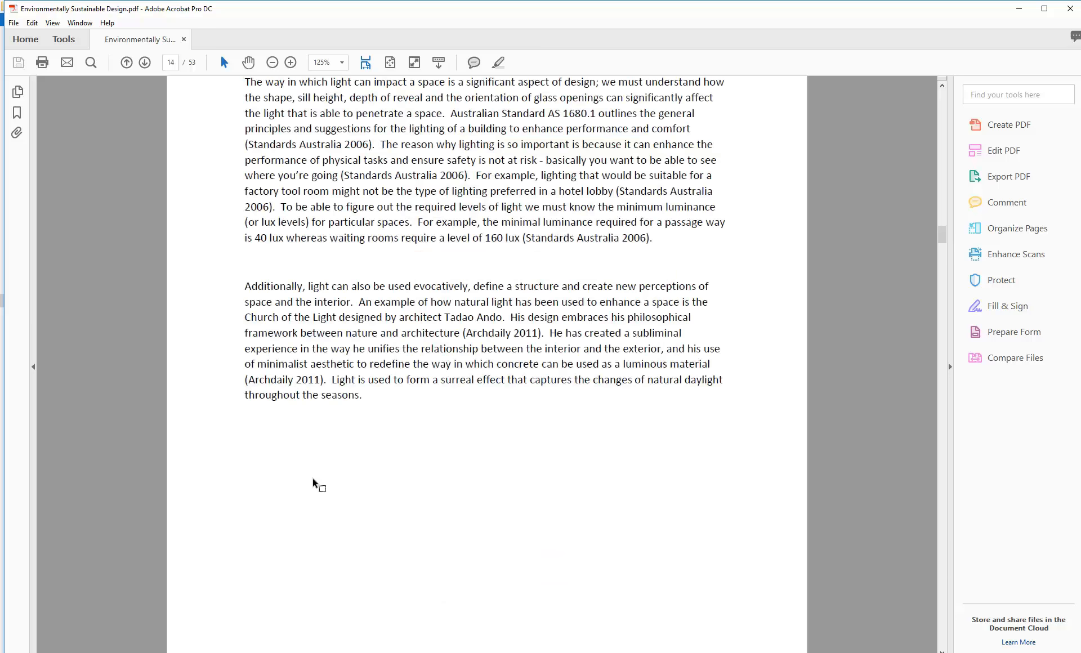
scroll(313, 479, "down", 20)
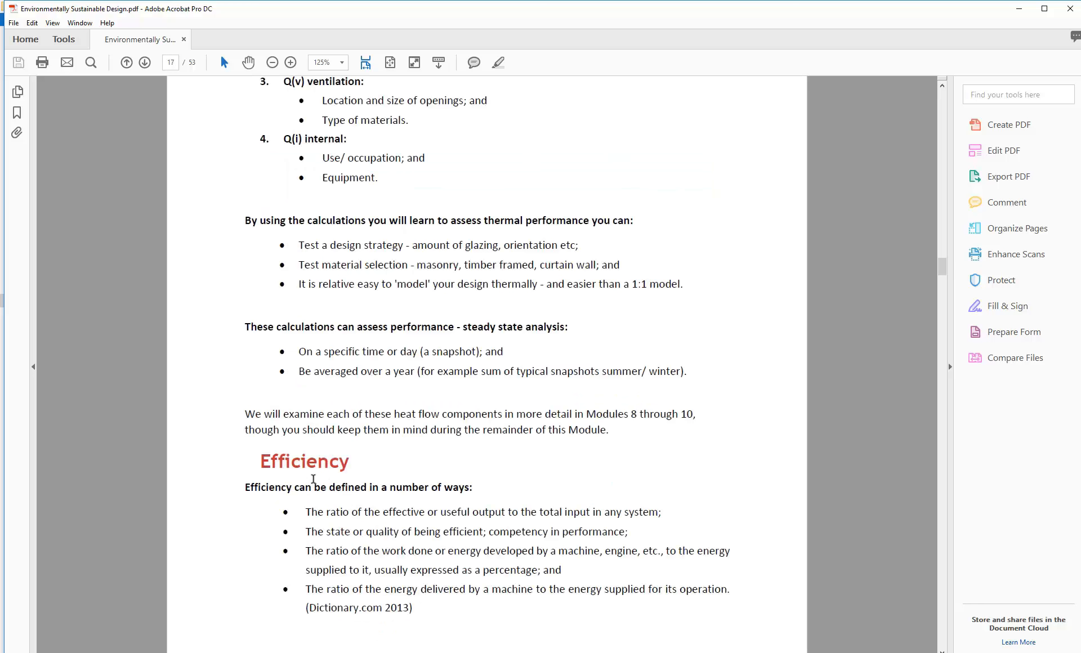
scroll(313, 479, "down", 10)
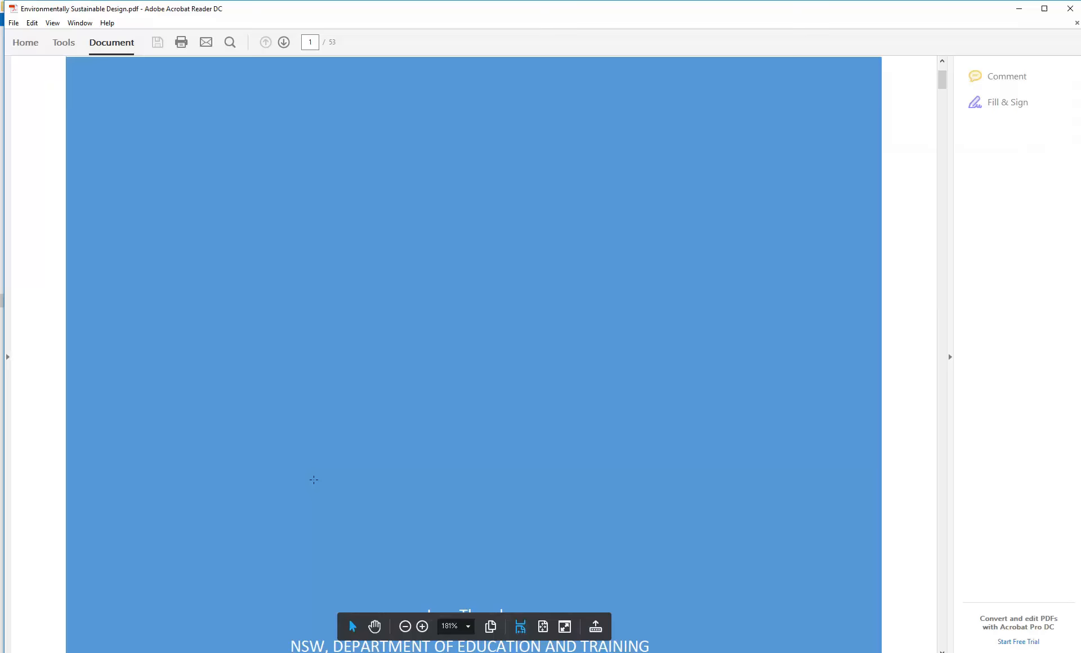
Look through the Acrobat Reader copy of the PDF, from soil types and basements to ventilation and the thermal comfort zone chart
scroll(314, 420, "down", 3)
scroll(314, 417, "down", 2, "ctrl")
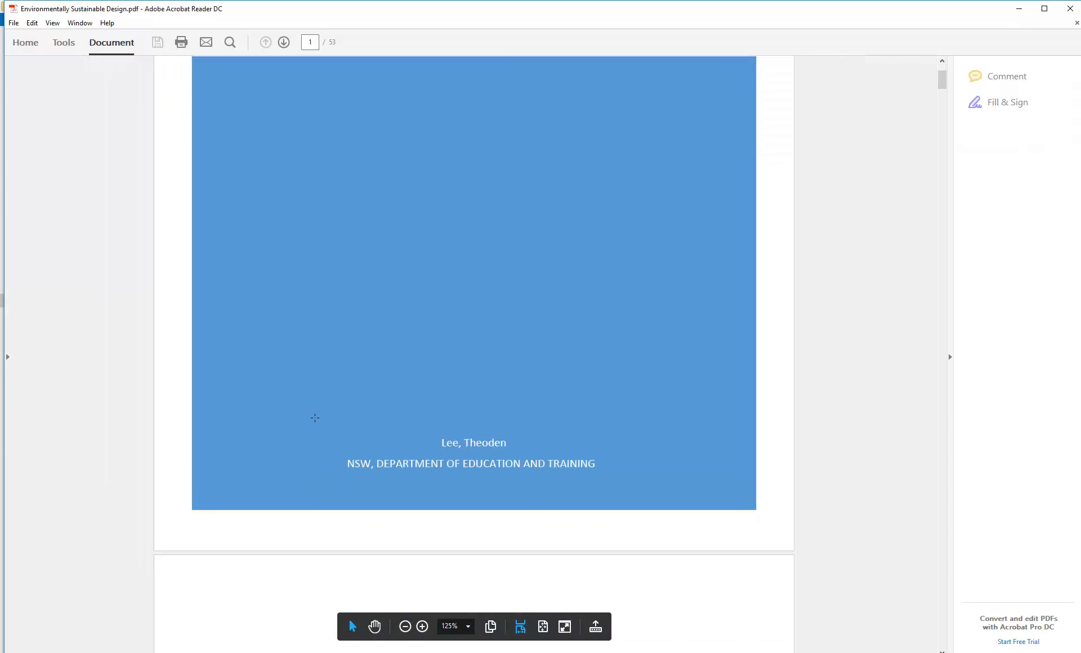
scroll(314, 418, "down", 20)
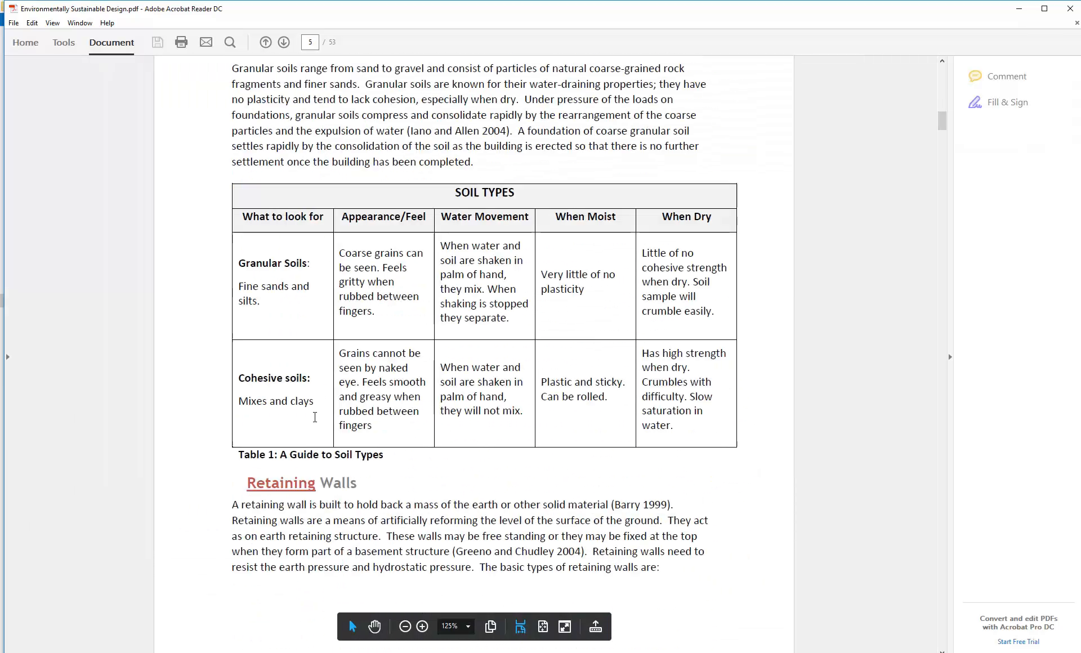
scroll(317, 424, "down", 20)
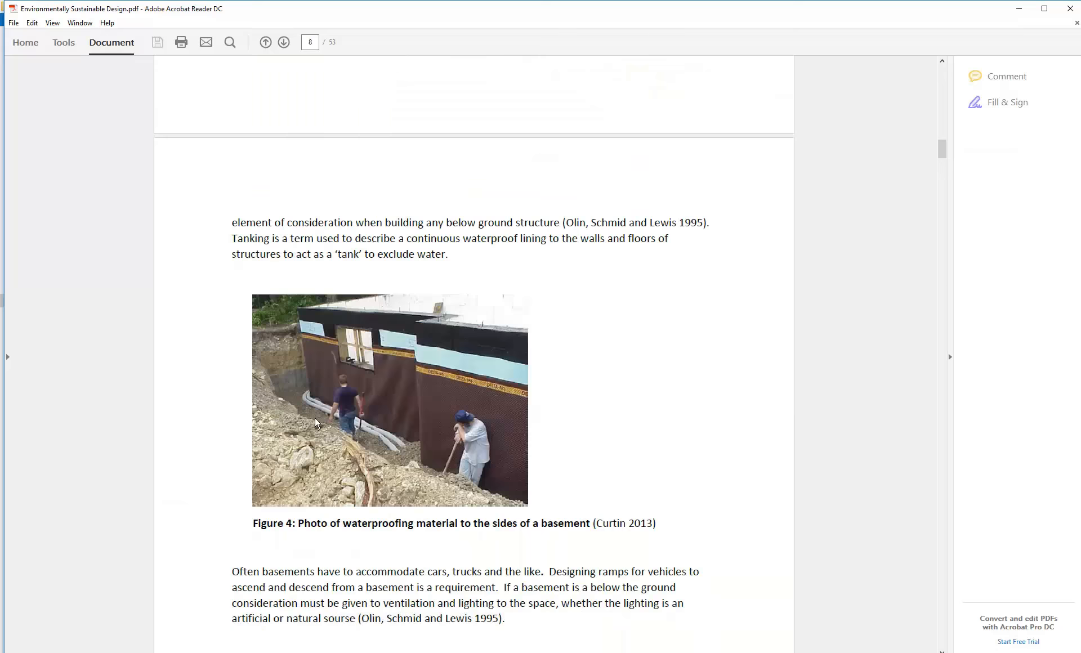
scroll(314, 418, "down", 20)
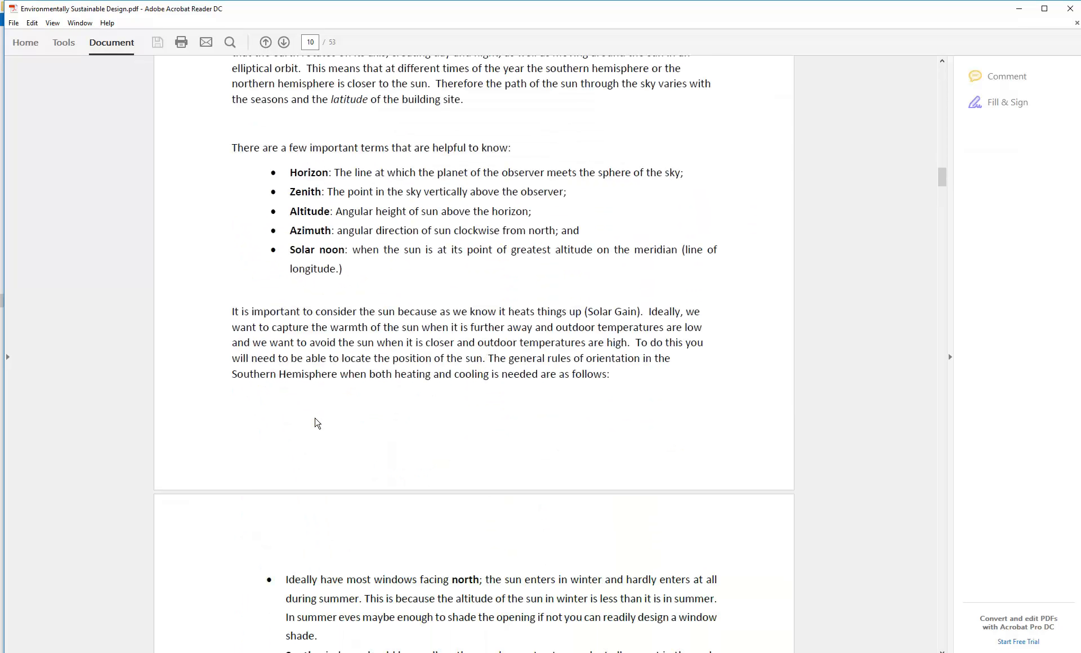
scroll(315, 417, "down", 10)
scroll(317, 423, "down", 20)
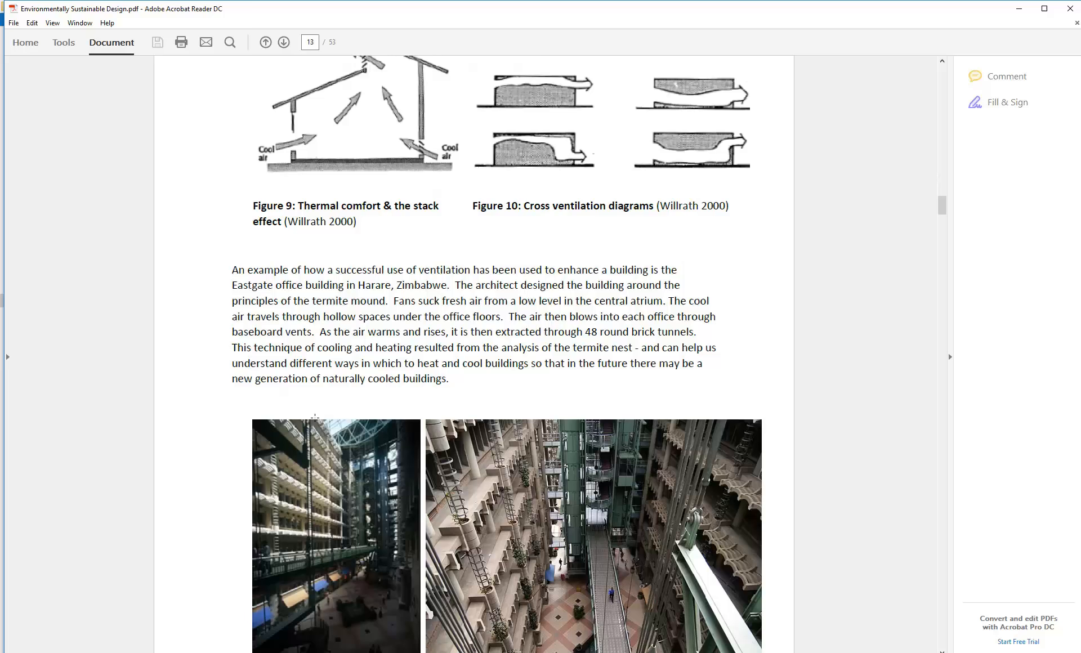
scroll(317, 423, "down", 10)
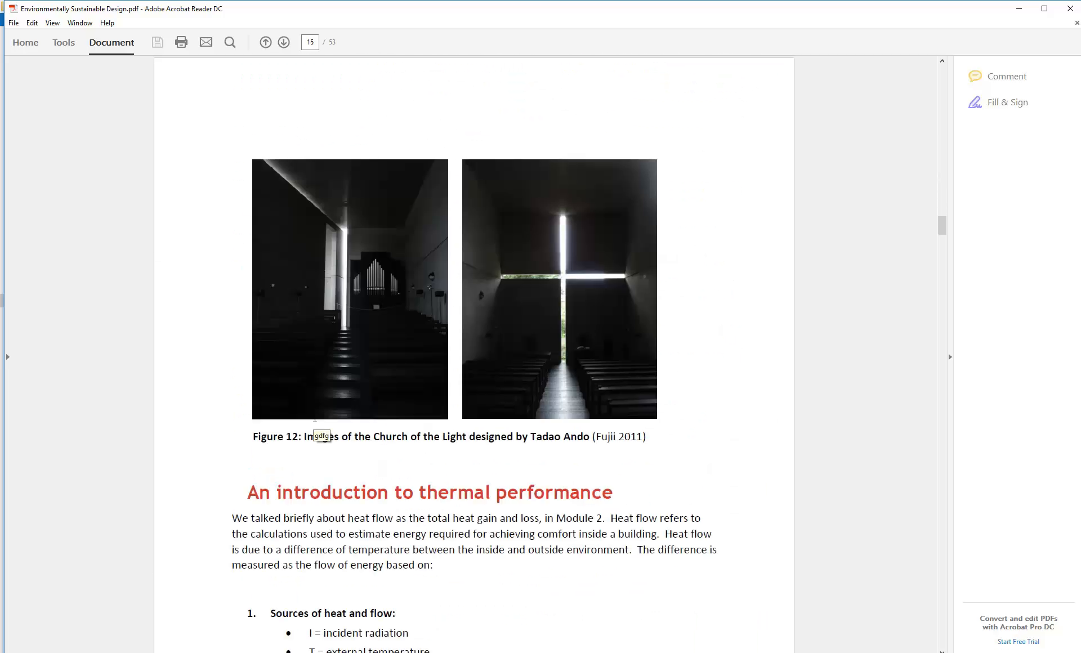
scroll(314, 420, "down", 20)
scroll(315, 417, "down", 20)
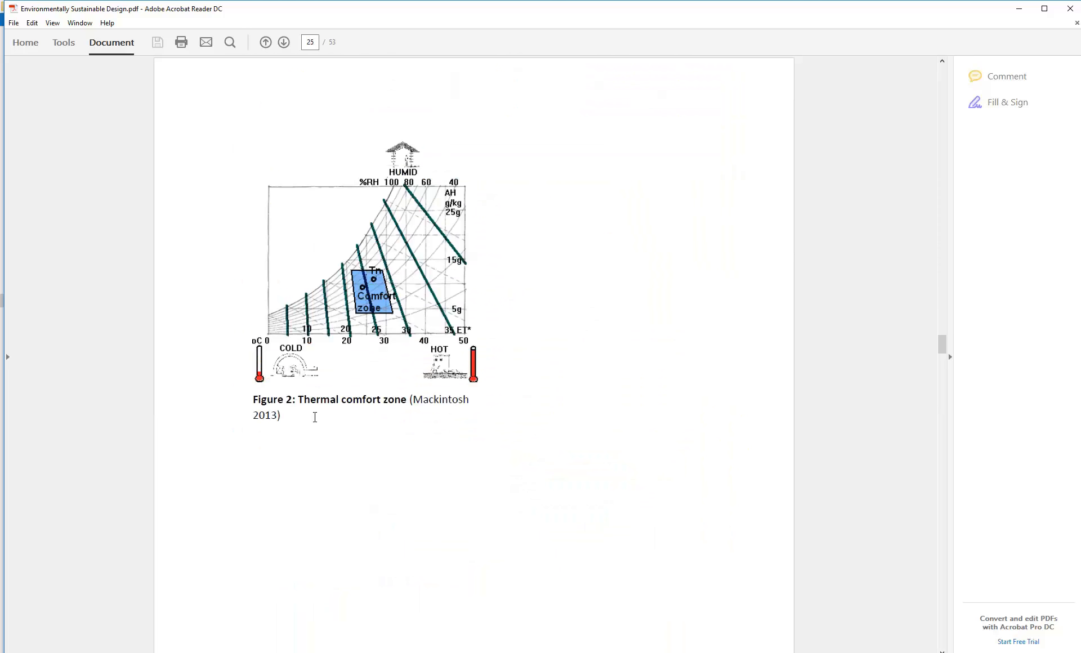
scroll(315, 418, "down", 12)
scroll(315, 423, "up", 6)
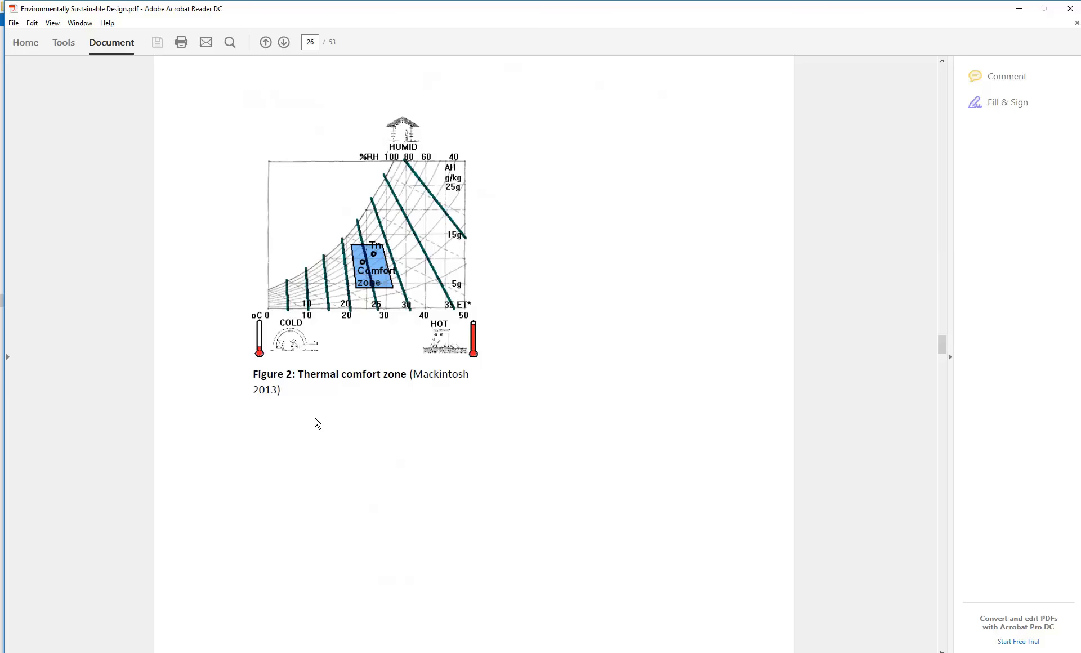
Examine the thermal comfort zone chart, the visual comfort diagram and the psychrometric chart for a hot, humid climate
scroll(425, 373, "up", 2, "ctrl")
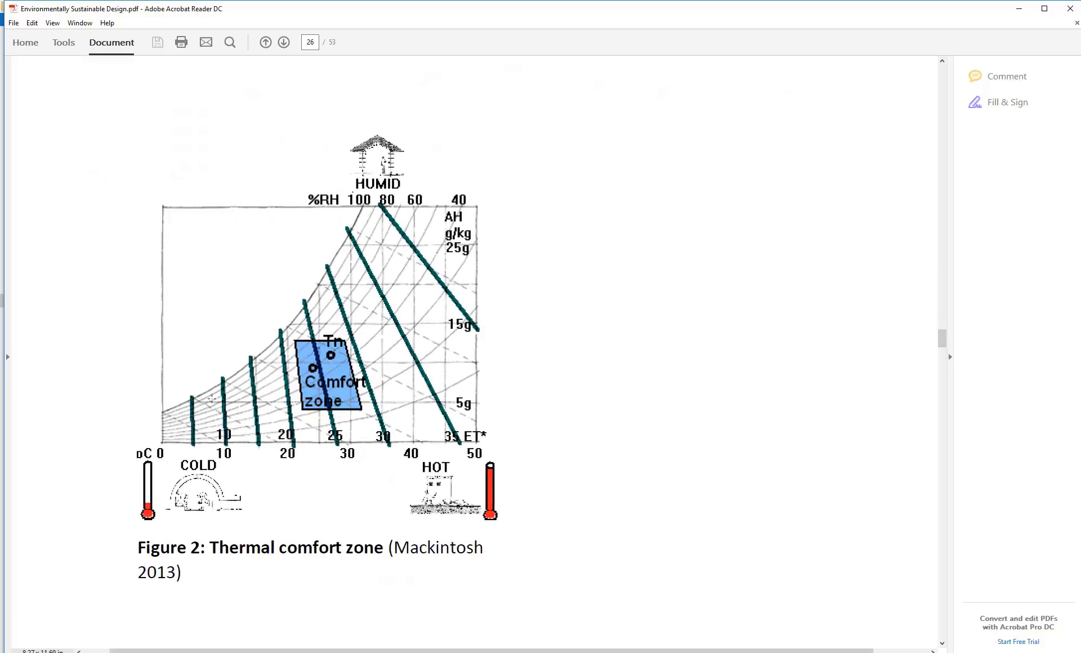
scroll(447, 403, "down", 20)
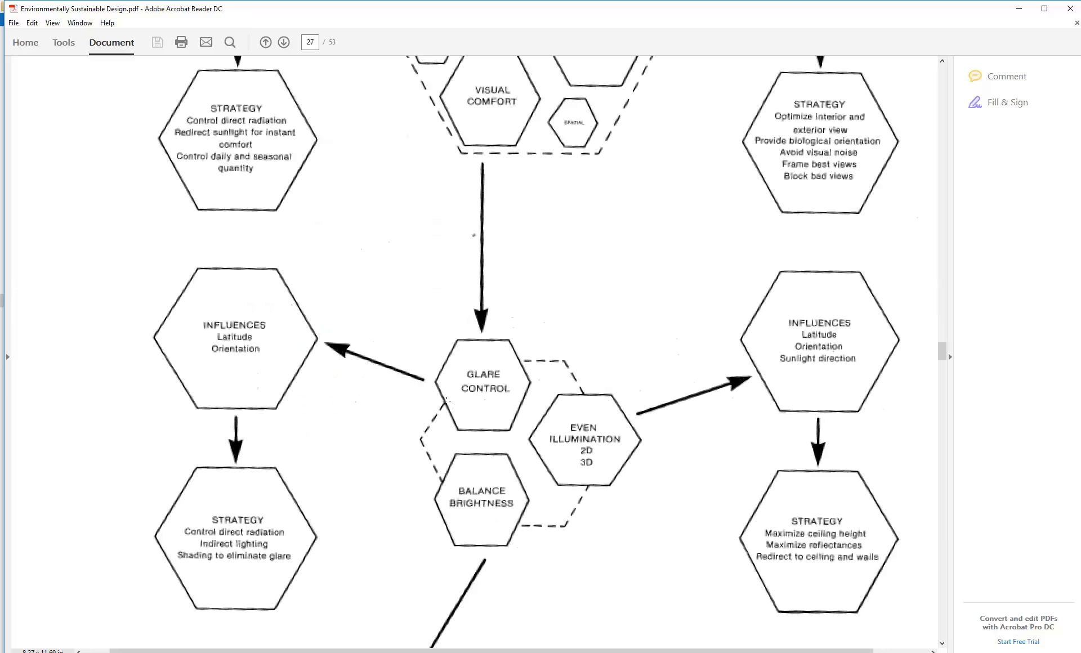
scroll(446, 400, "down", 10)
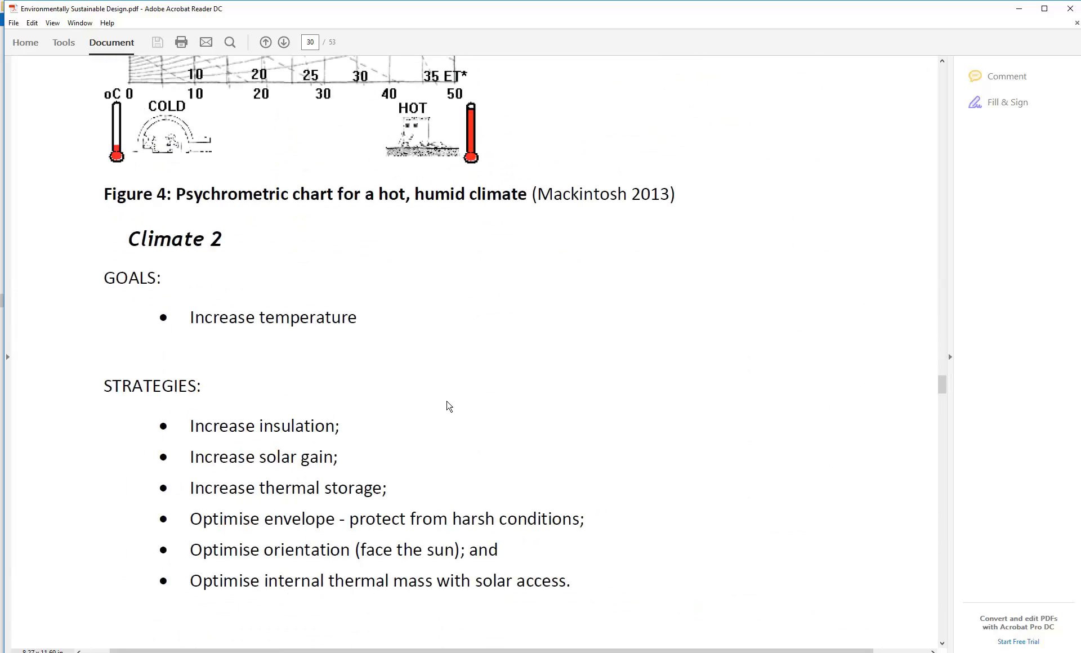
scroll(447, 401, "up", 4)
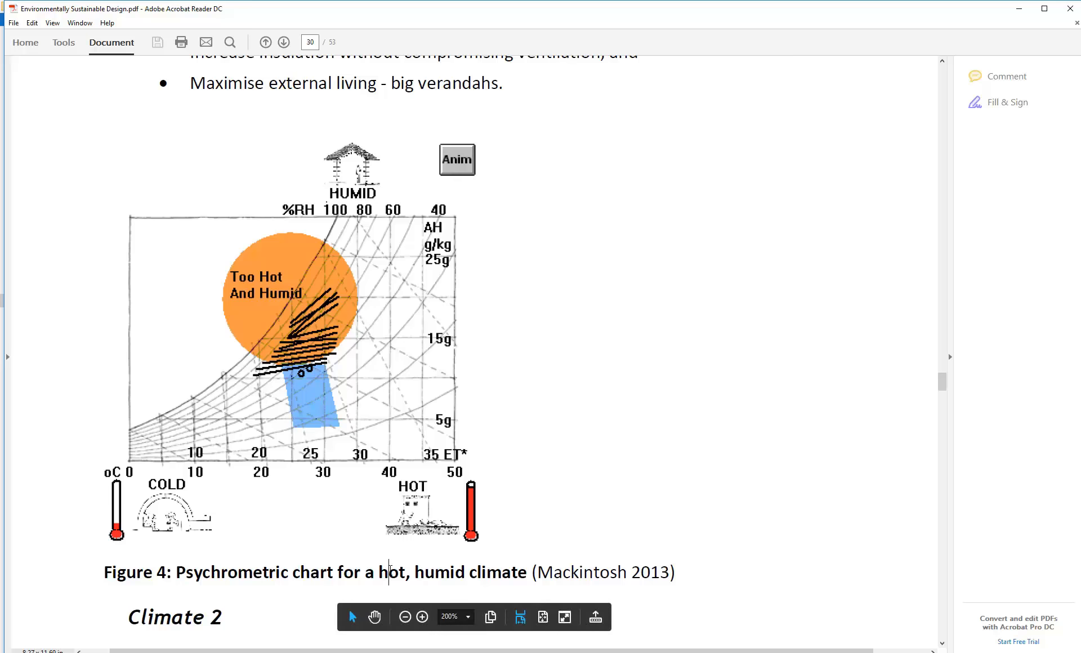
scroll(333, 414, "down", 5)
scroll(333, 414, "up", 4)
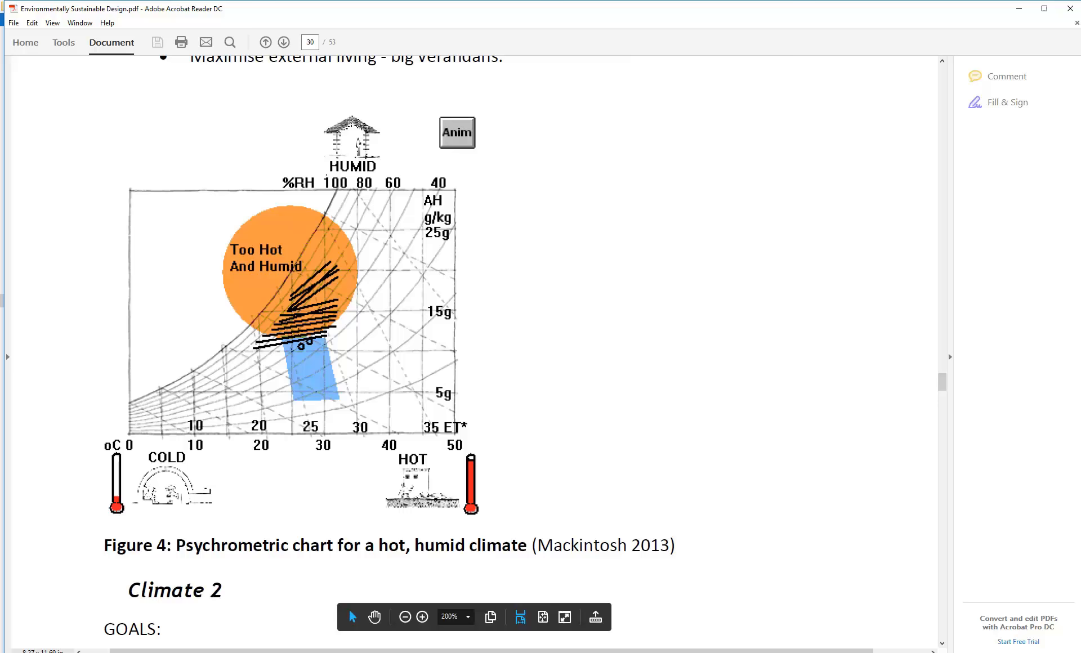
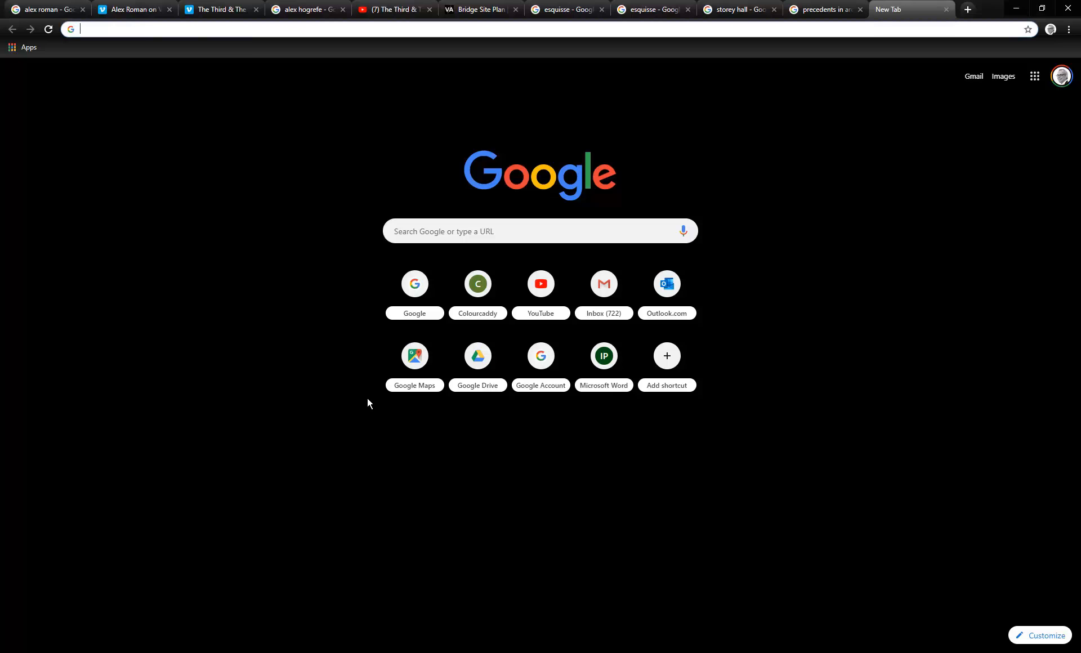
Close the blank browser tab and return to sheet A106 in Revit
left_click(405, 235)
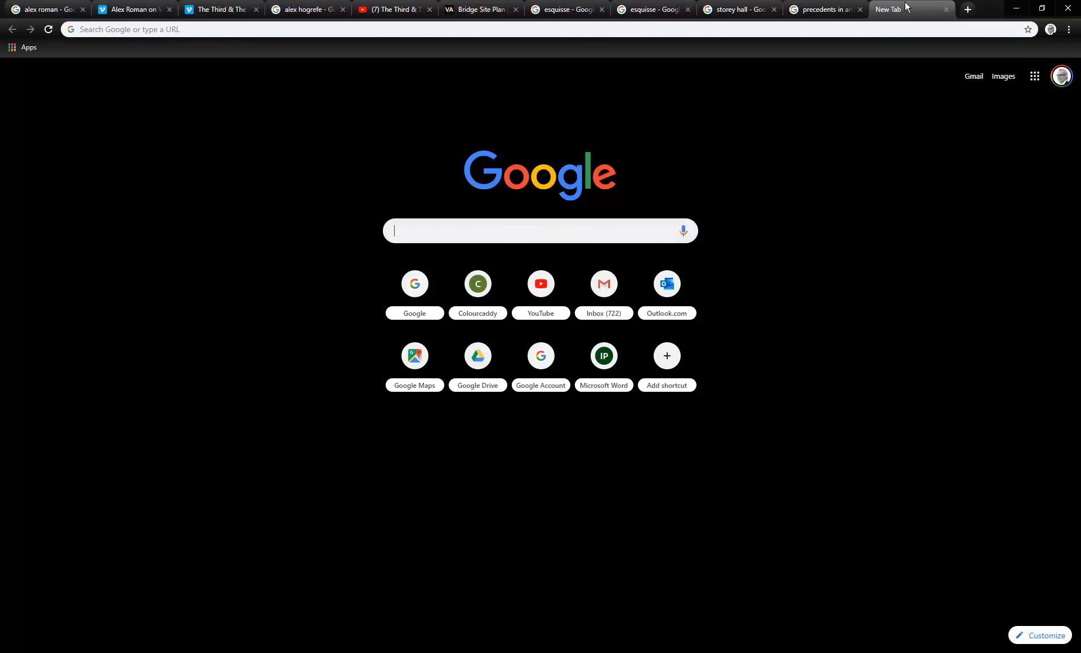
left_click(813, 12)
left_click(923, 10)
left_click(946, 10)
left_click(1017, 9)
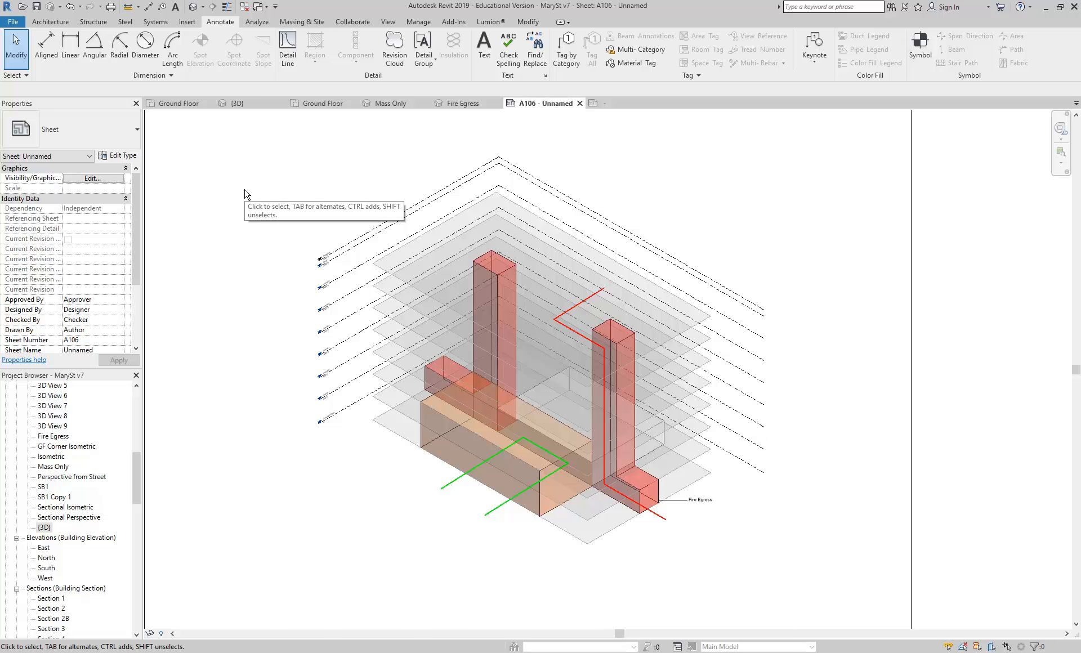
Examine the green and red detail lines of the Fire Egress diagram on sheet A106
scroll(532, 478, "up", 6)
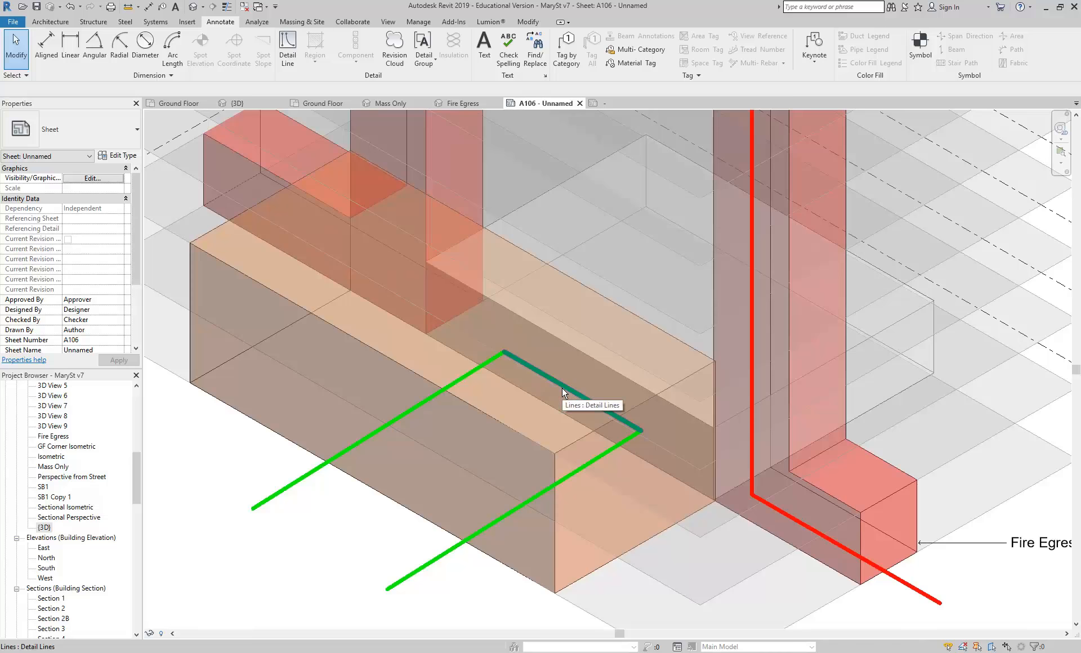
scroll(562, 387, "down", 4)
middle_click_drag(562, 387, 541, 278)
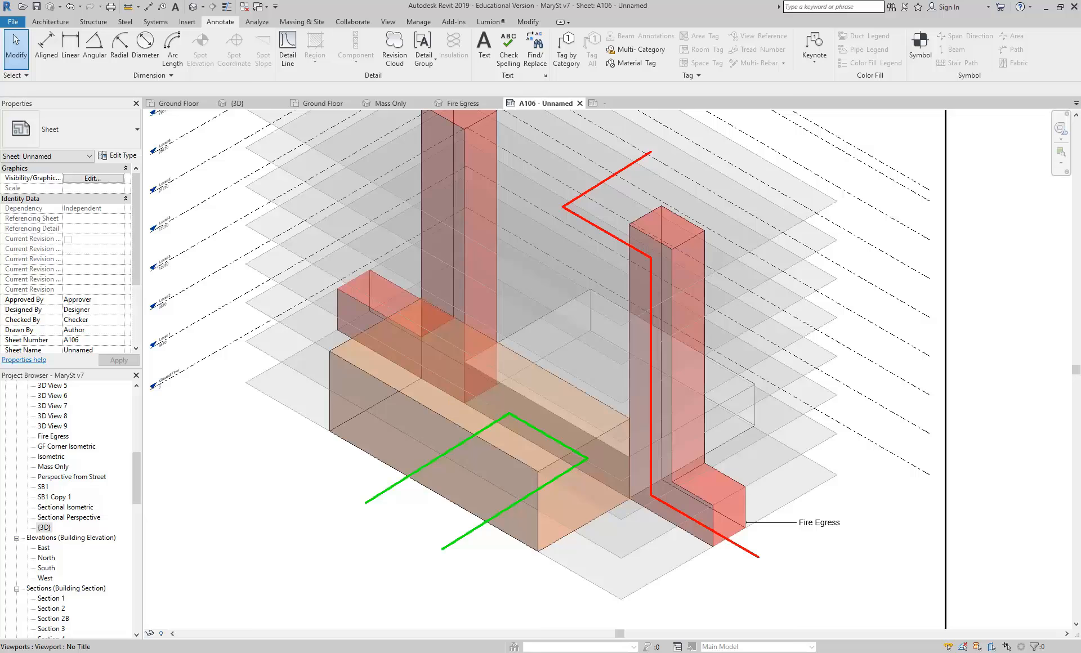
Check the contextual considerations in design diagram in the Environmentally Sustainable Design PDF, then return to Revit sheet A106
key("alt+Tab")
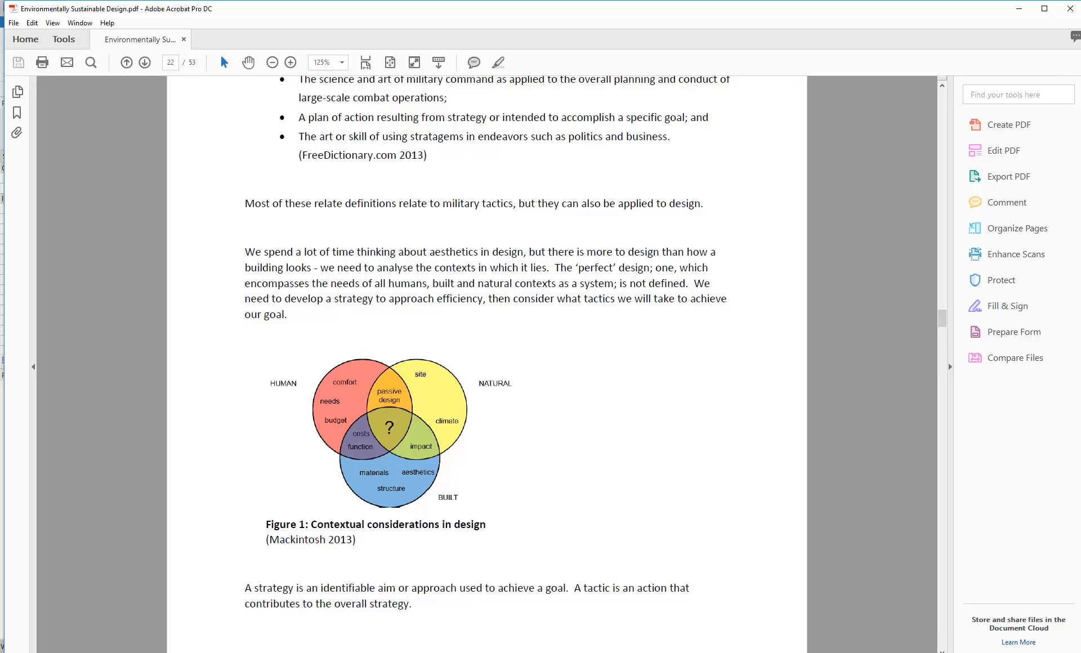
scroll(369, 309, "down", 3)
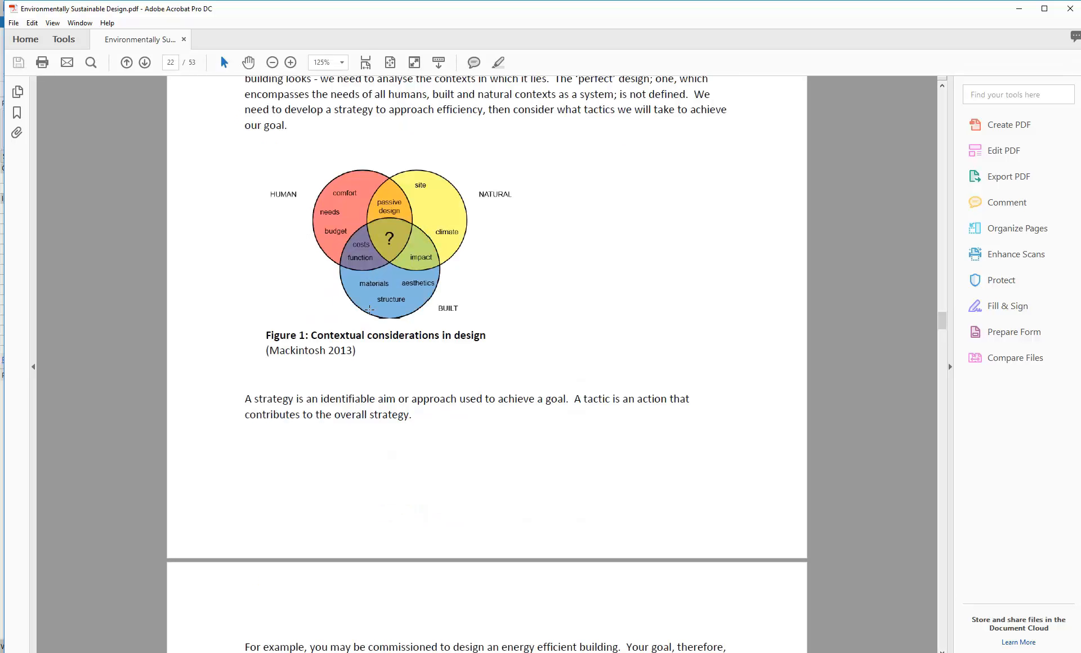
left_click(1019, 8)
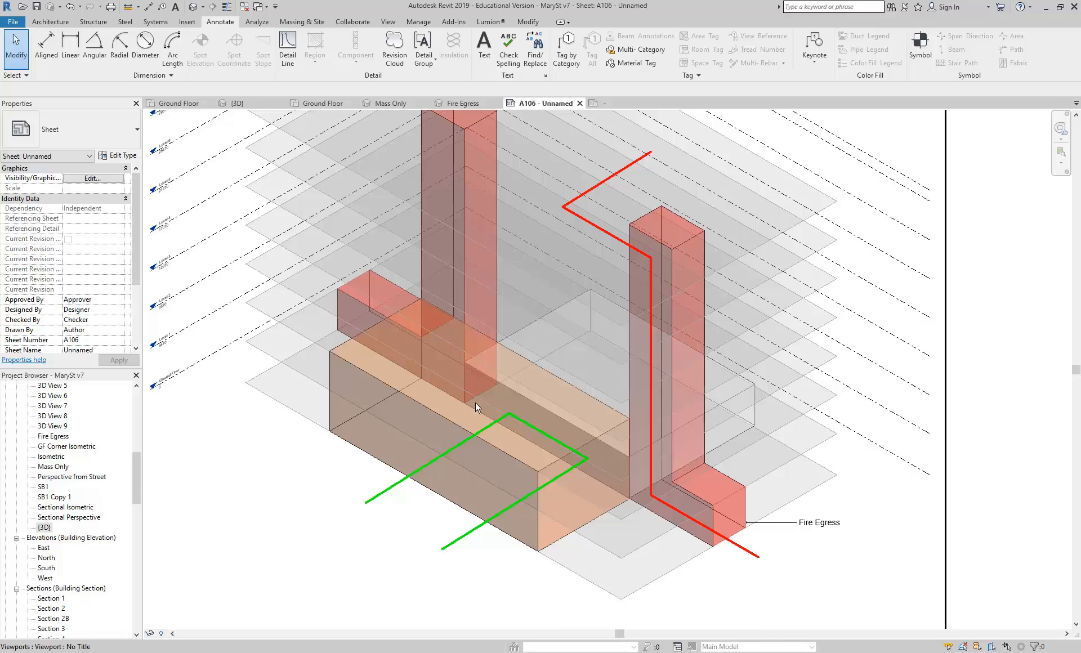
scroll(302, 397, "down", 3)
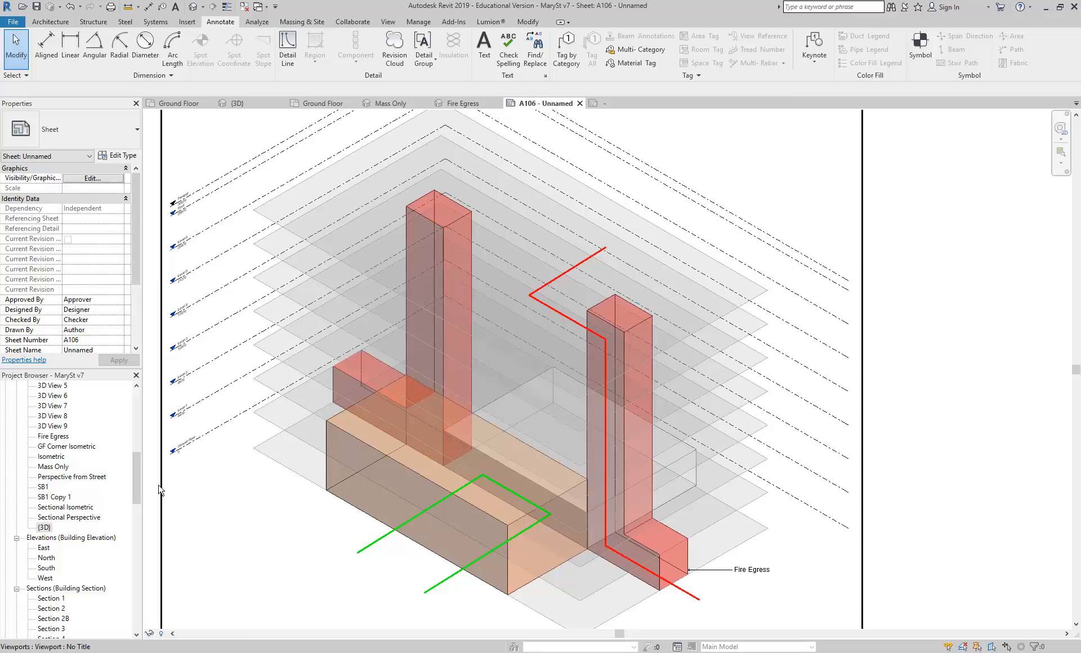
Open the SB1 3D view and compare the building section with masses hidden and with mass form and floors shown
mouse_move(138, 466)
left_mouse_down()
mouse_move(136, 478)
mouse_move(138, 462)
left_mouse_up()
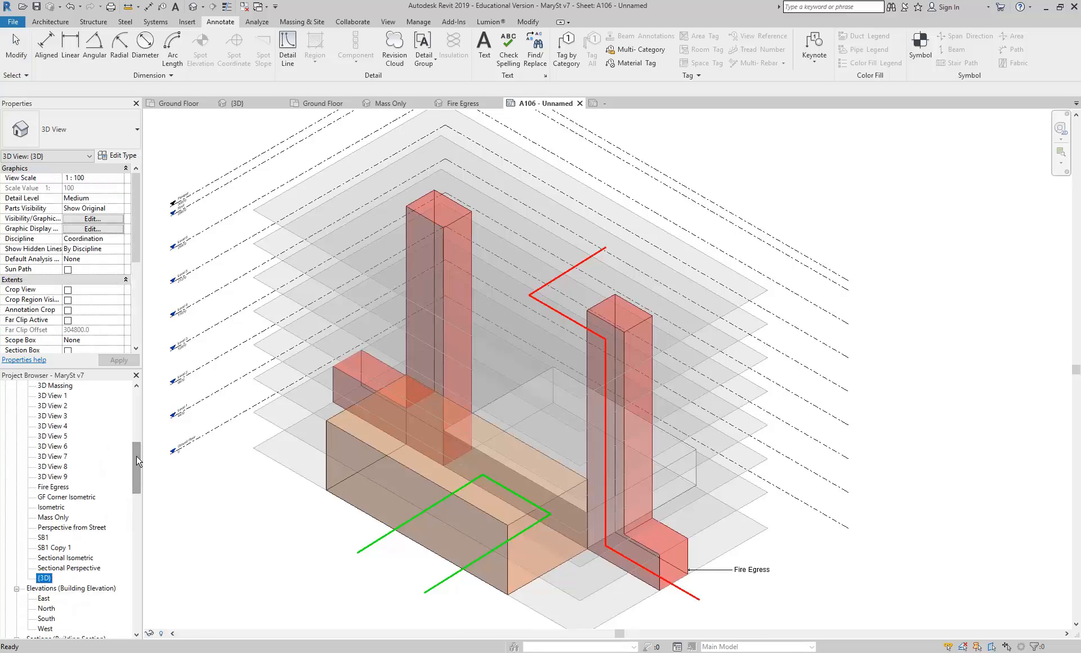
double_click(43, 538)
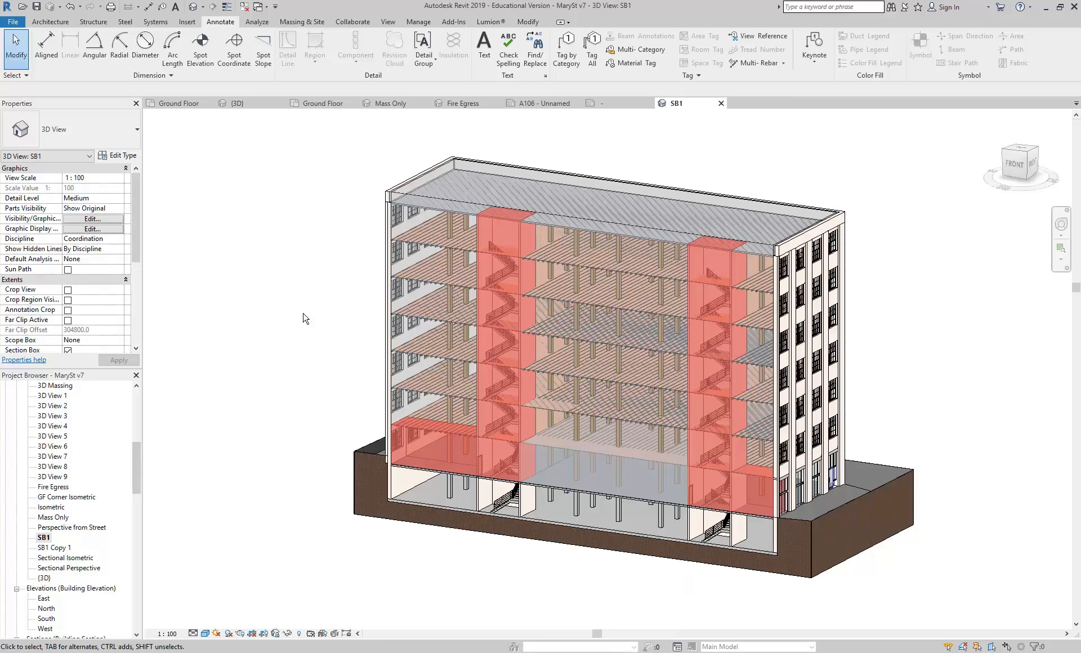
left_click(310, 23)
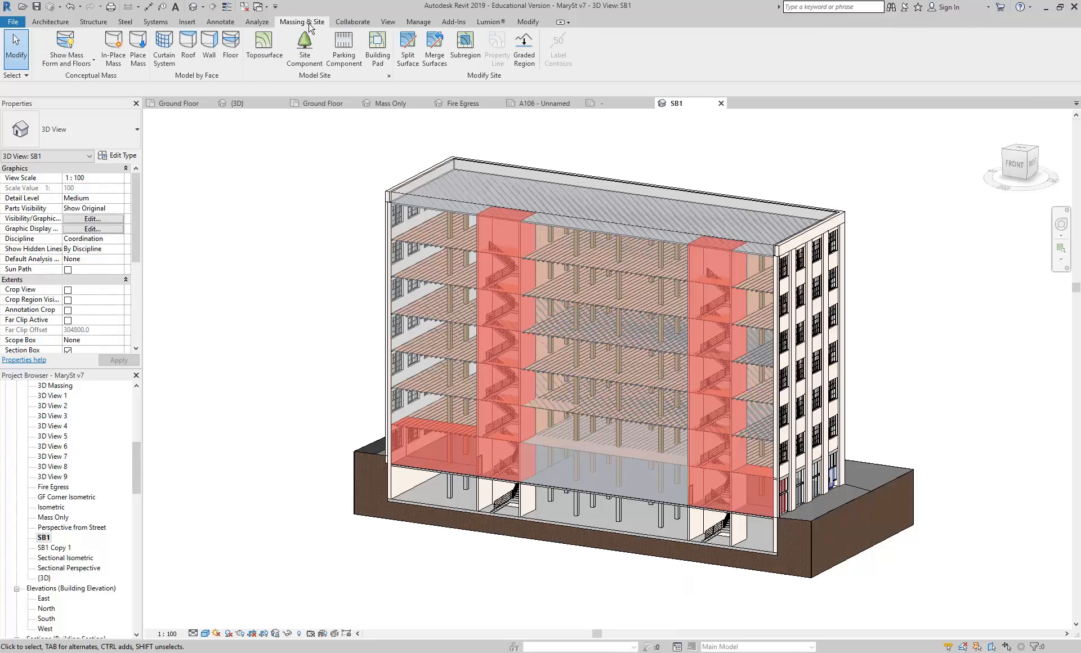
left_click(66, 42)
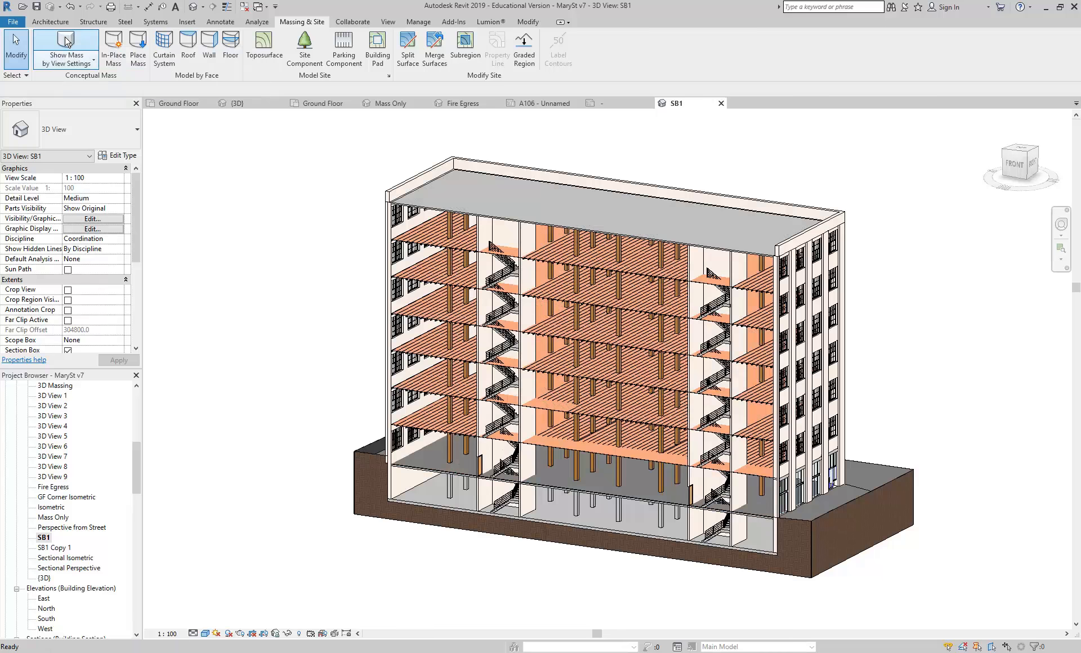
left_click(66, 41)
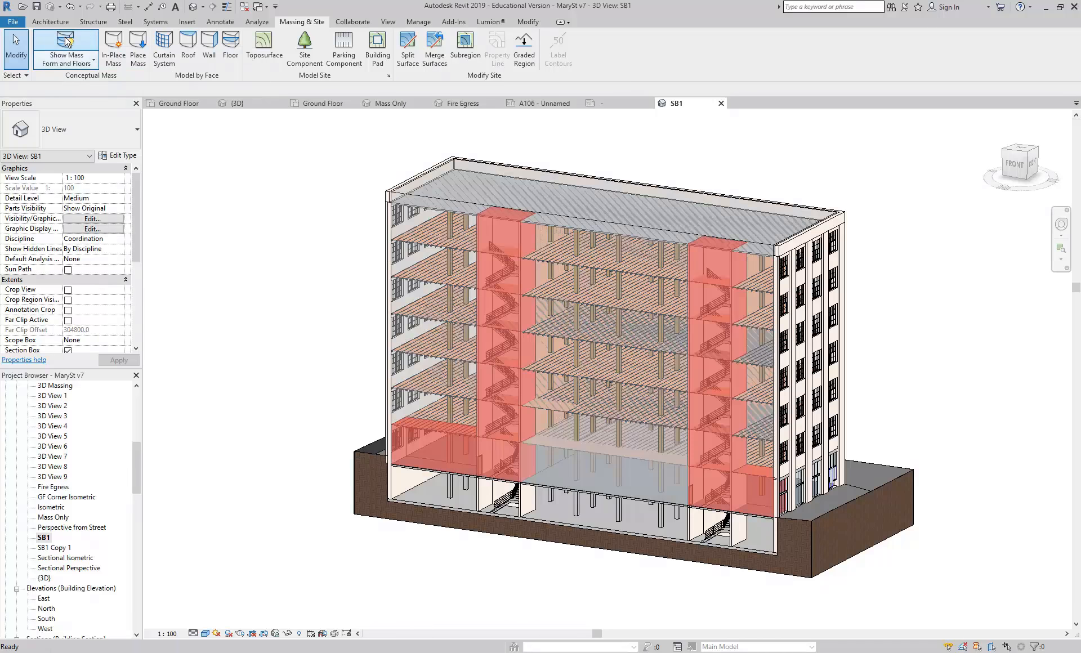
left_click(66, 41)
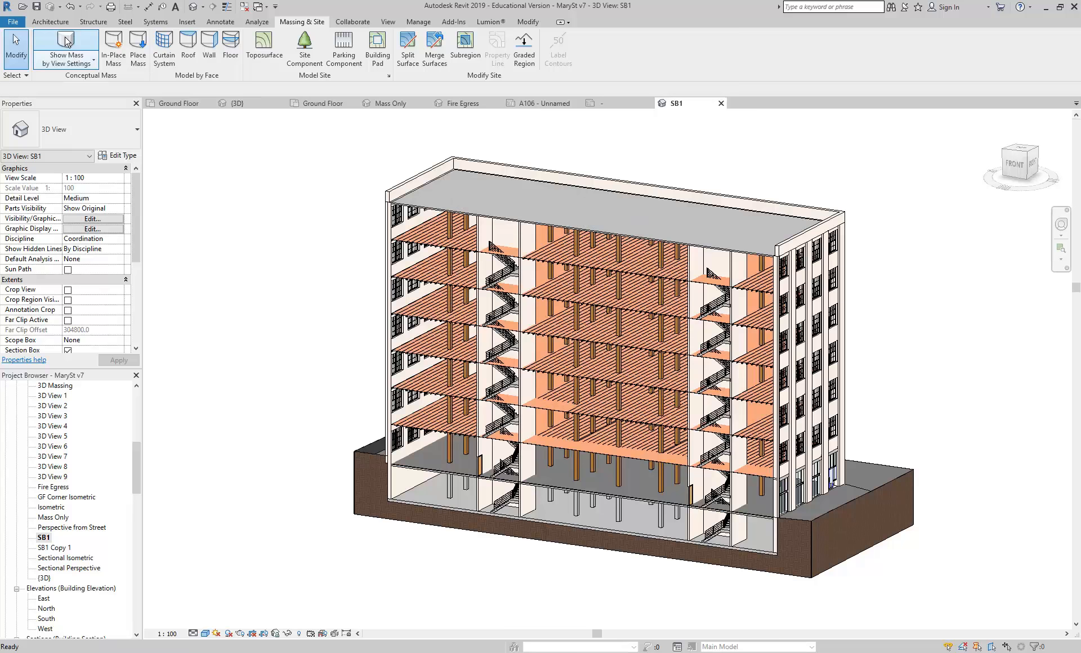
left_click(66, 41)
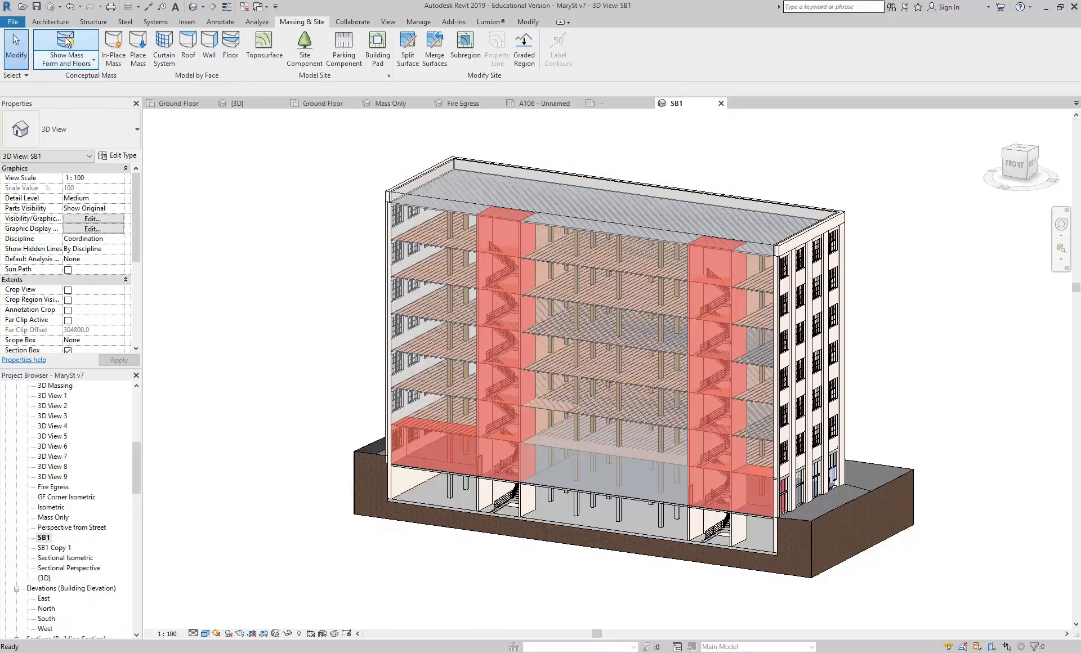
Open the Mass Only 3D view and switch the mass display to view settings and back to form and floors
left_click(53, 517)
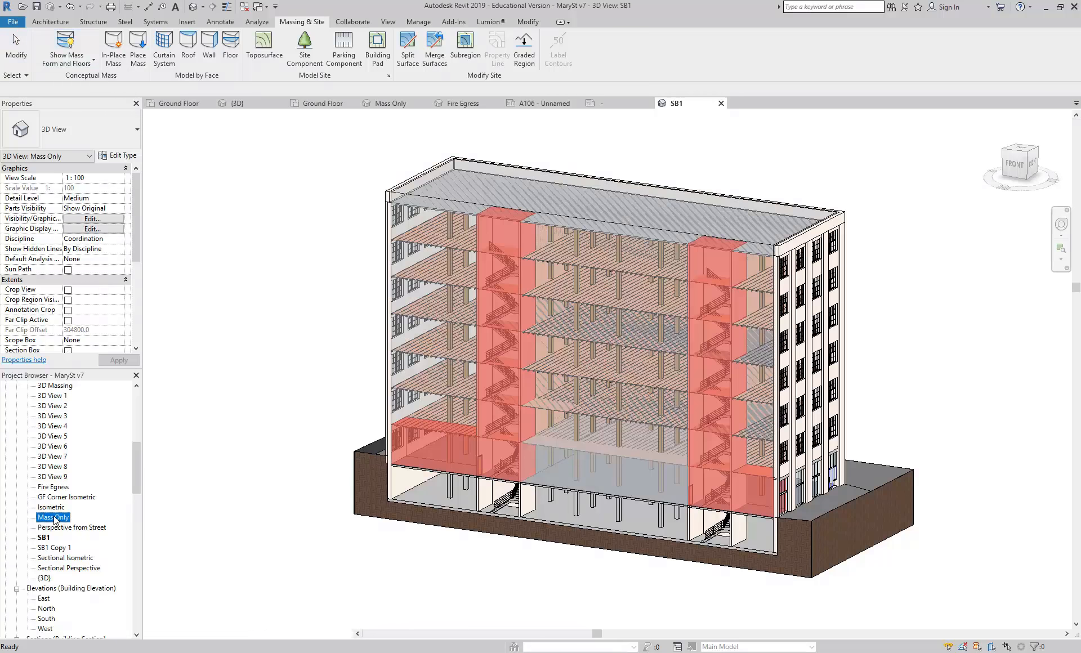
double_click(54, 518)
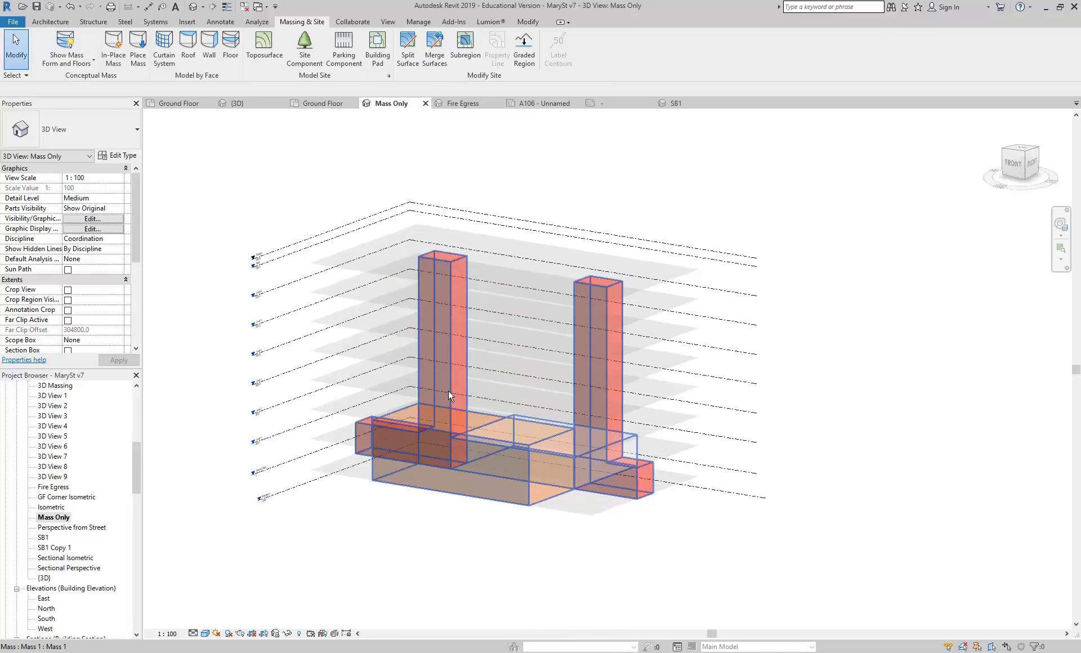
scroll(448, 390, "up", 2)
left_click(66, 42)
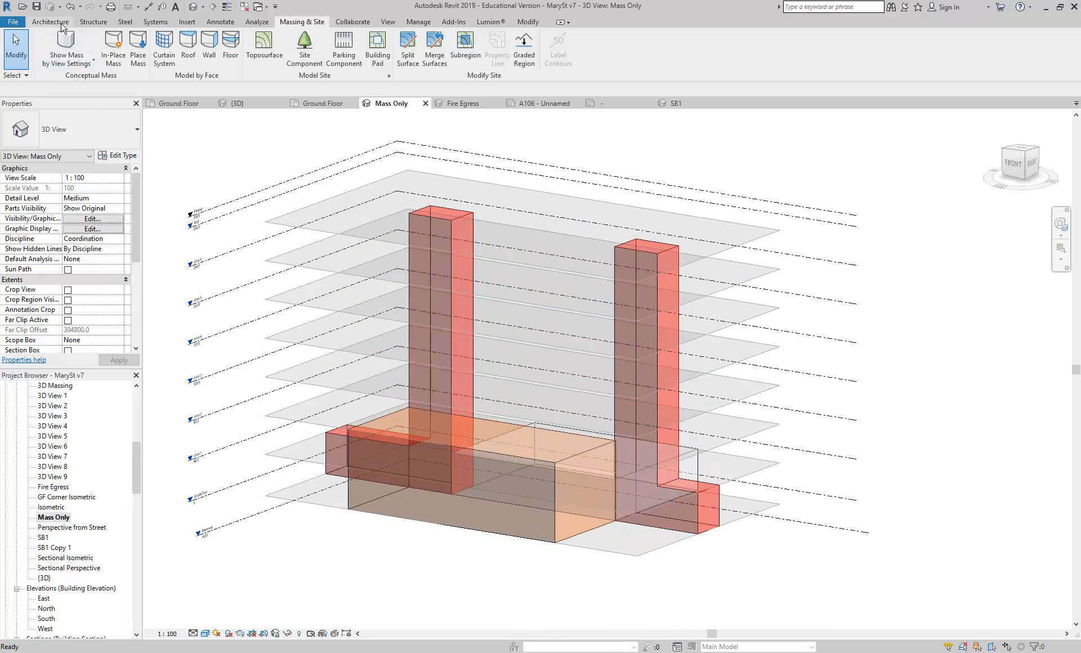
left_click(63, 48)
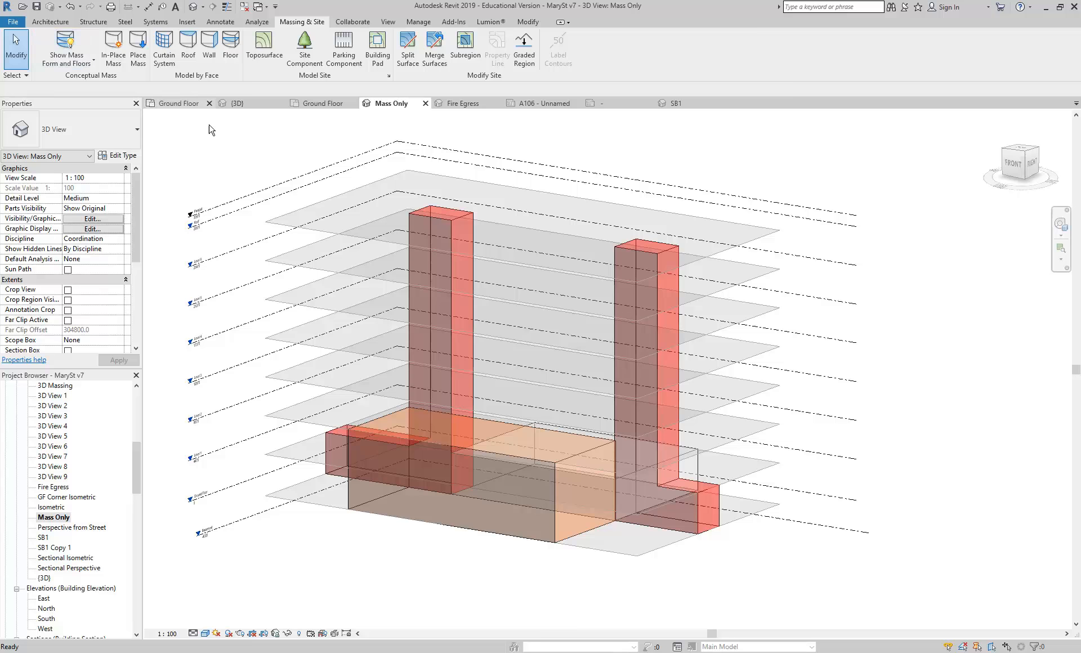
Check the Mass category in the Mass Only view's visibility and graphic overrides, then leave the settings without changes
key("v")
key("v")
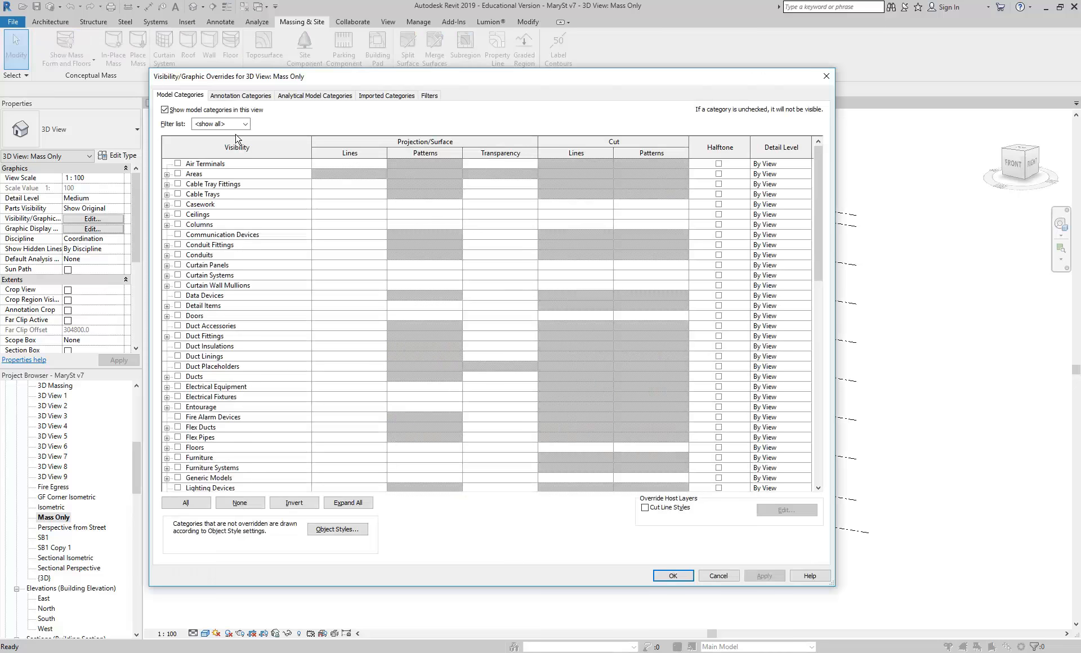
scroll(225, 443, "down", 5)
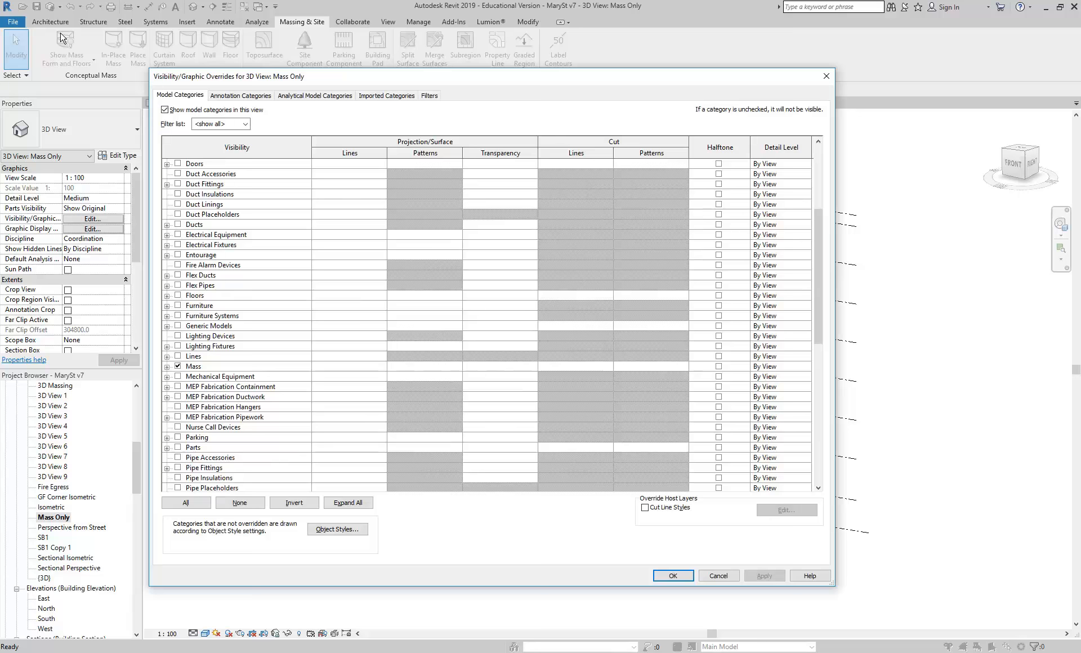
left_click(730, 578)
Open the Isometric 3D view and switch the mass display to view settings and back
double_click(52, 507)
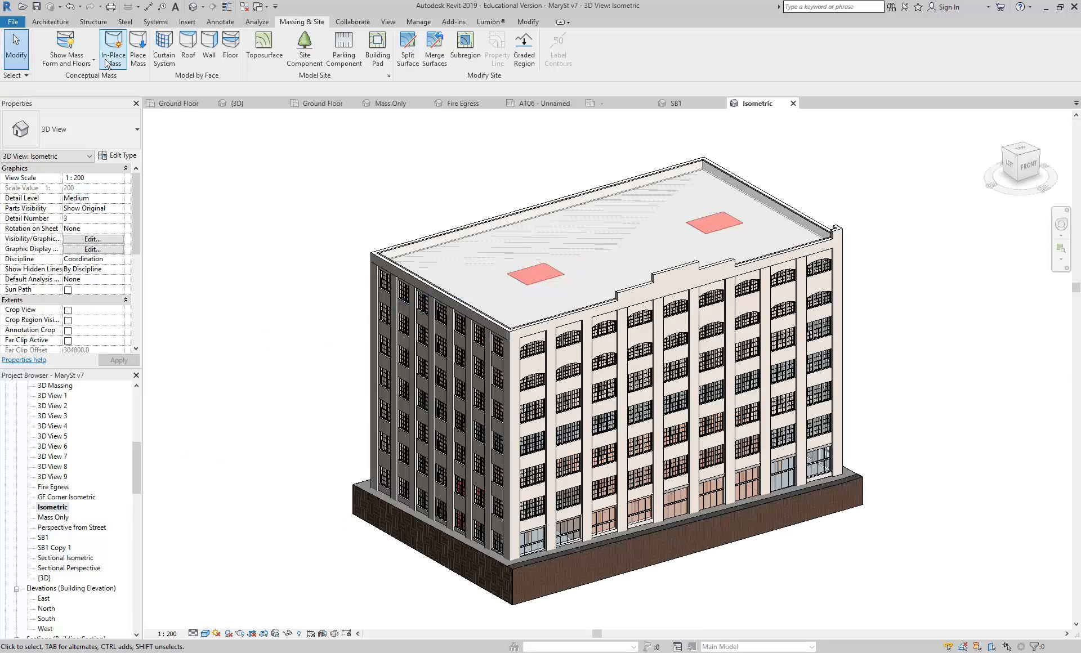
left_click(71, 45)
left_click(71, 45)
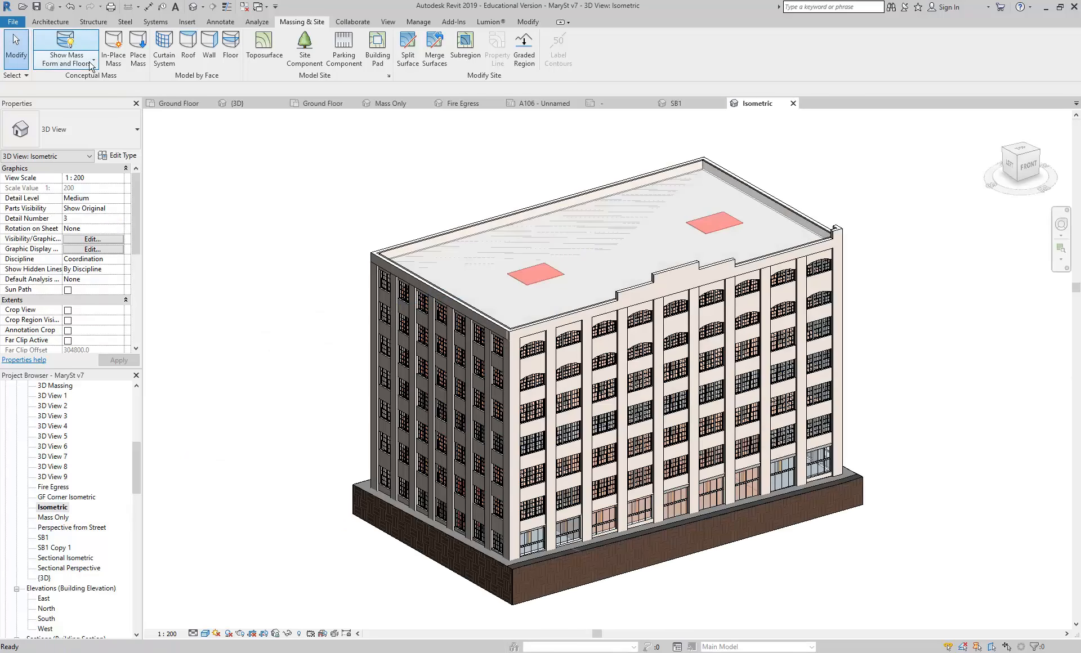
Open the SB1 Copy 1 view, return to SB1 and view the sectioned building from its other front corner
double_click(53, 548)
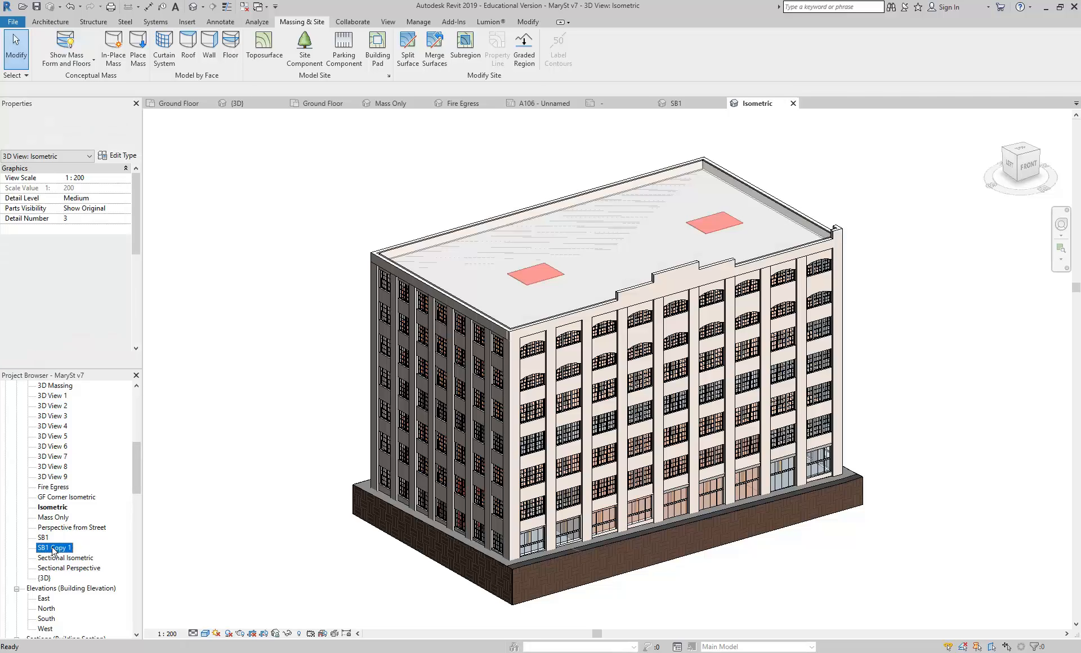
left_click(43, 538)
double_click(43, 538)
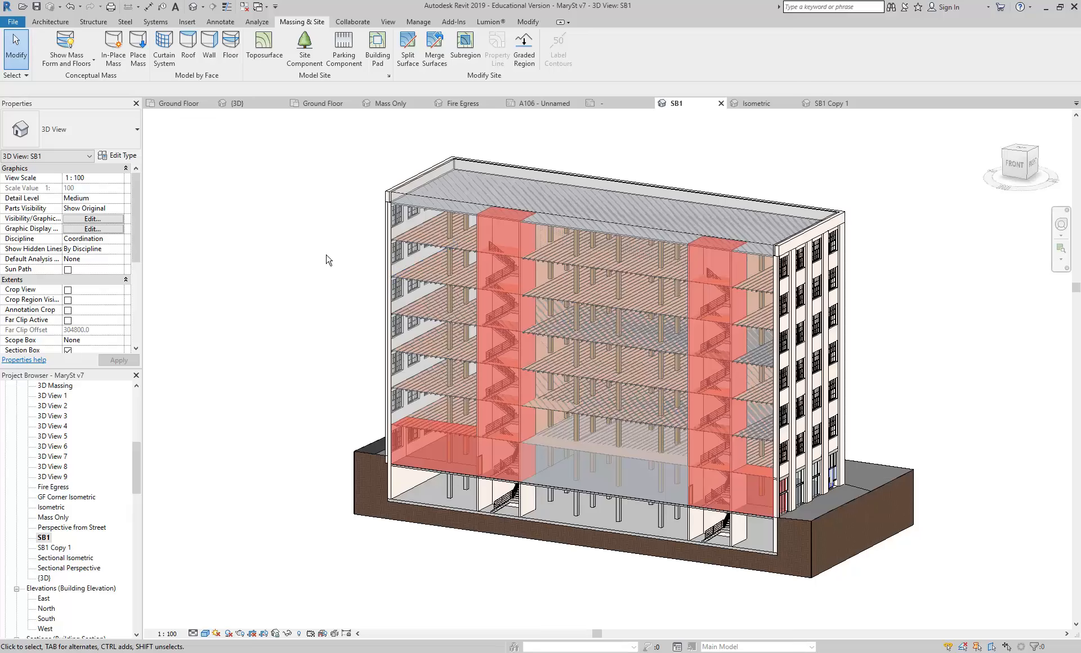
middle_click_drag(329, 260, 353, 179, "shift")
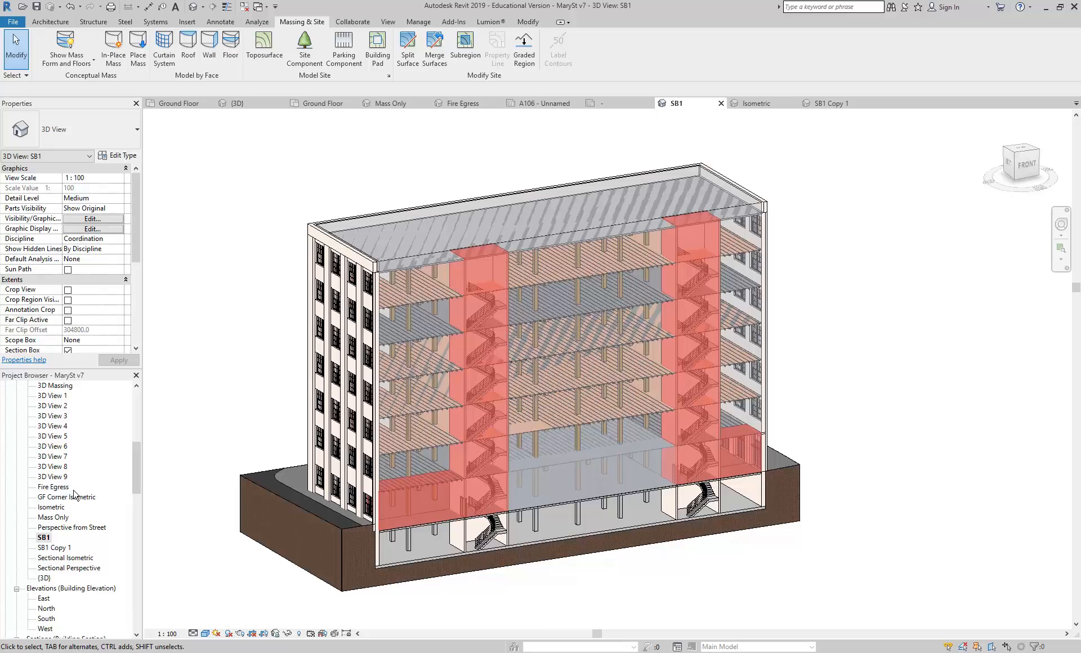
Open the True North floor plan and bring up the commands for linking and importing files
scroll(76, 494, "up", 3)
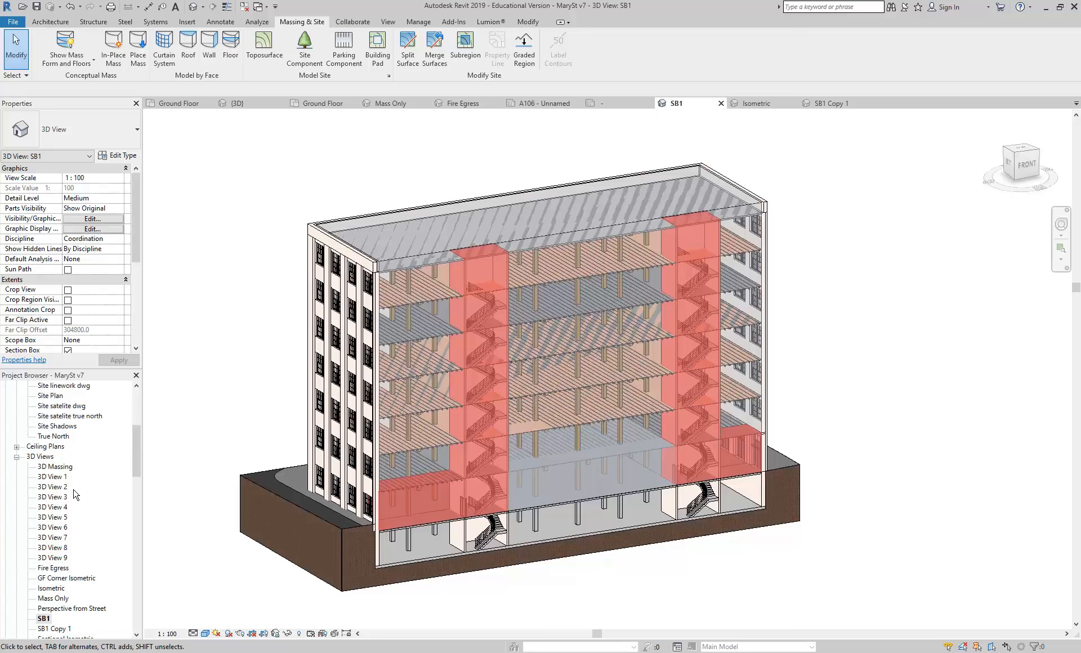
scroll(76, 494, "up", 3)
double_click(52, 507)
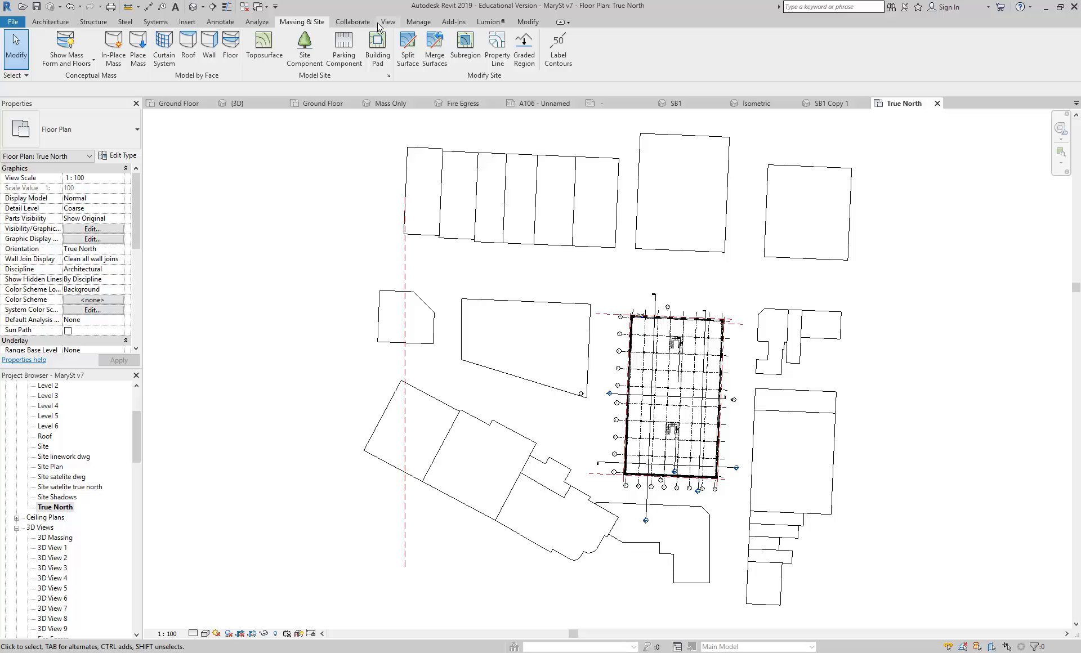
left_click(188, 23)
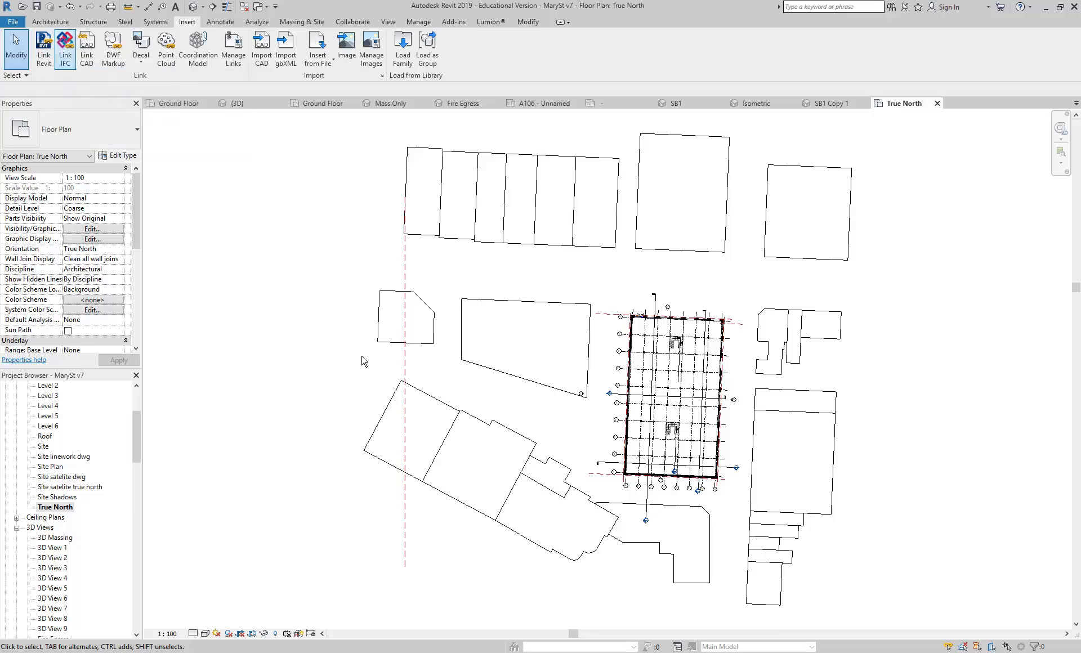
Open the Sectional Isometric 3D view
mouse_move(374, 652)
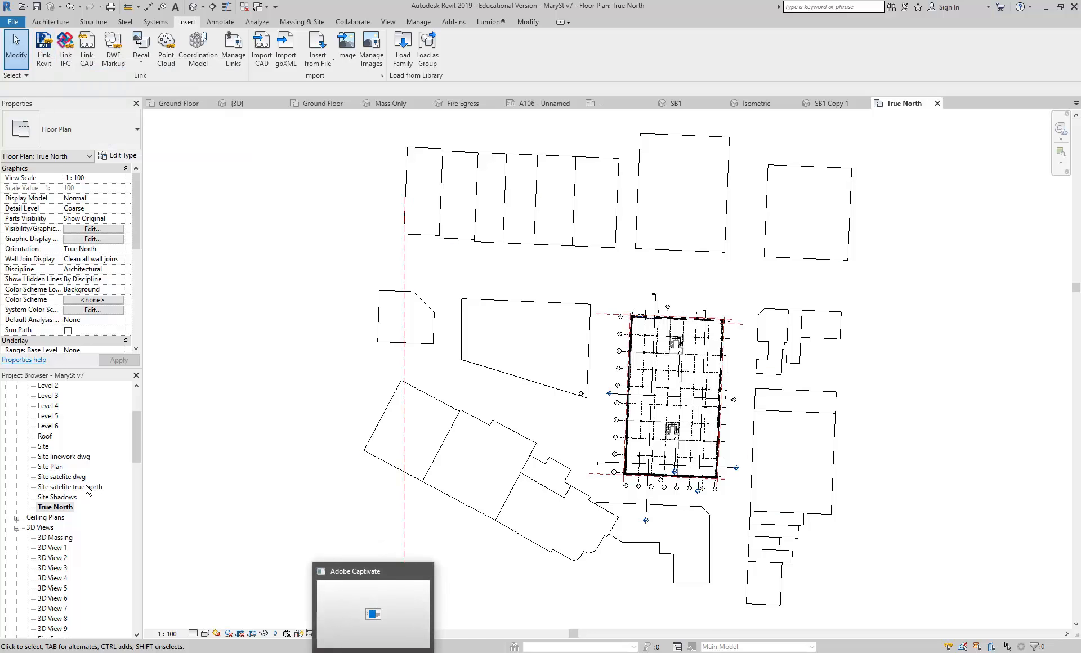
scroll(65, 529, "down", 2)
scroll(66, 529, "down", 1)
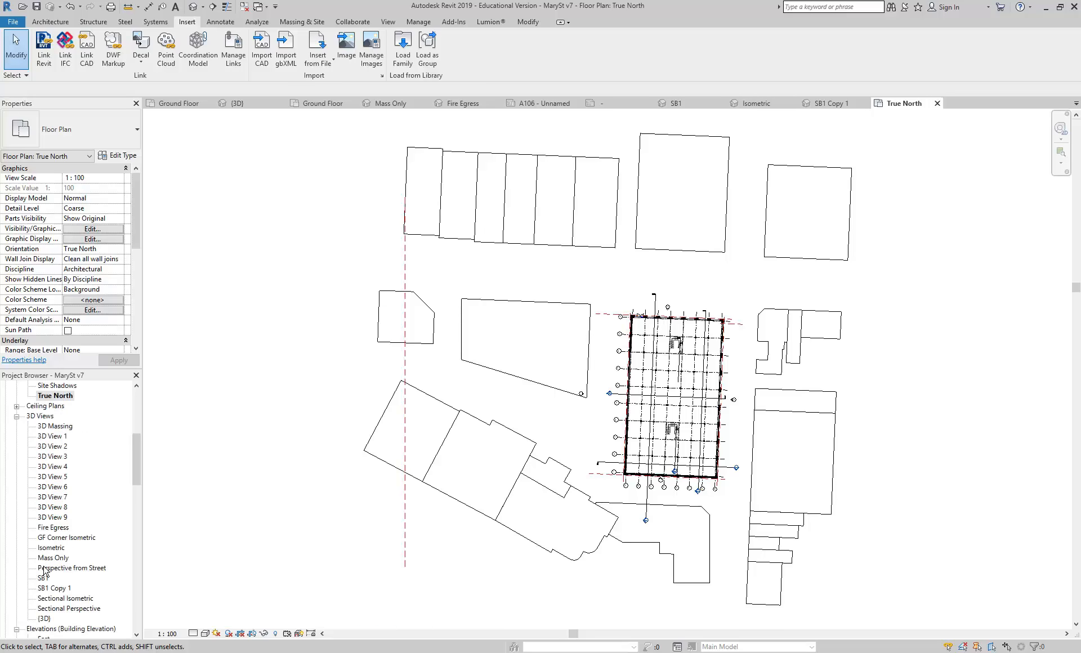
double_click(61, 599)
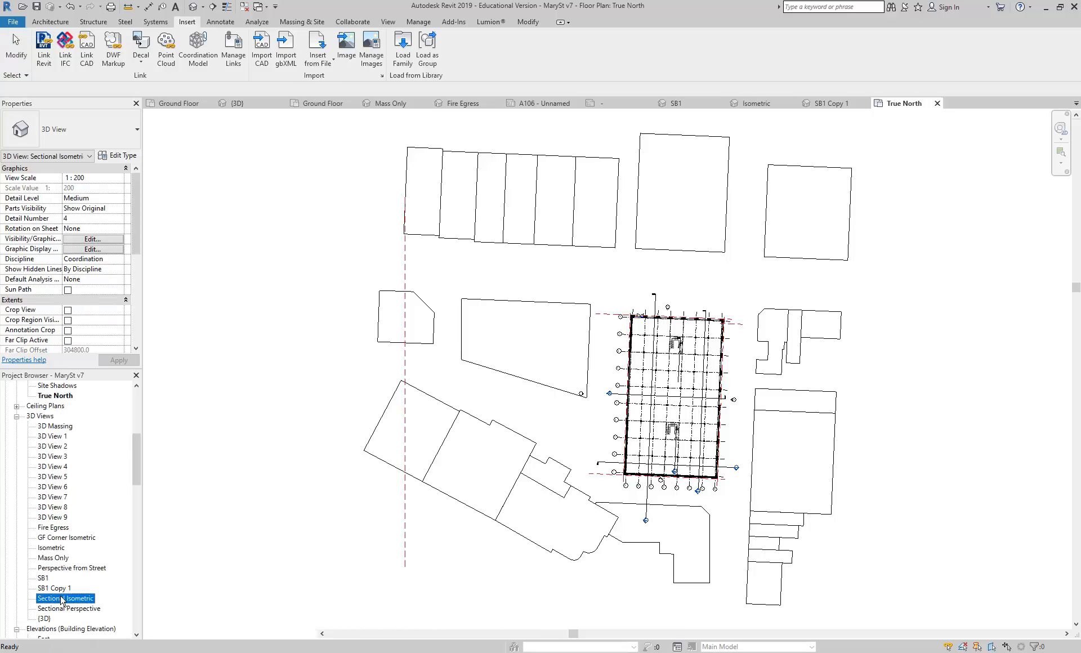